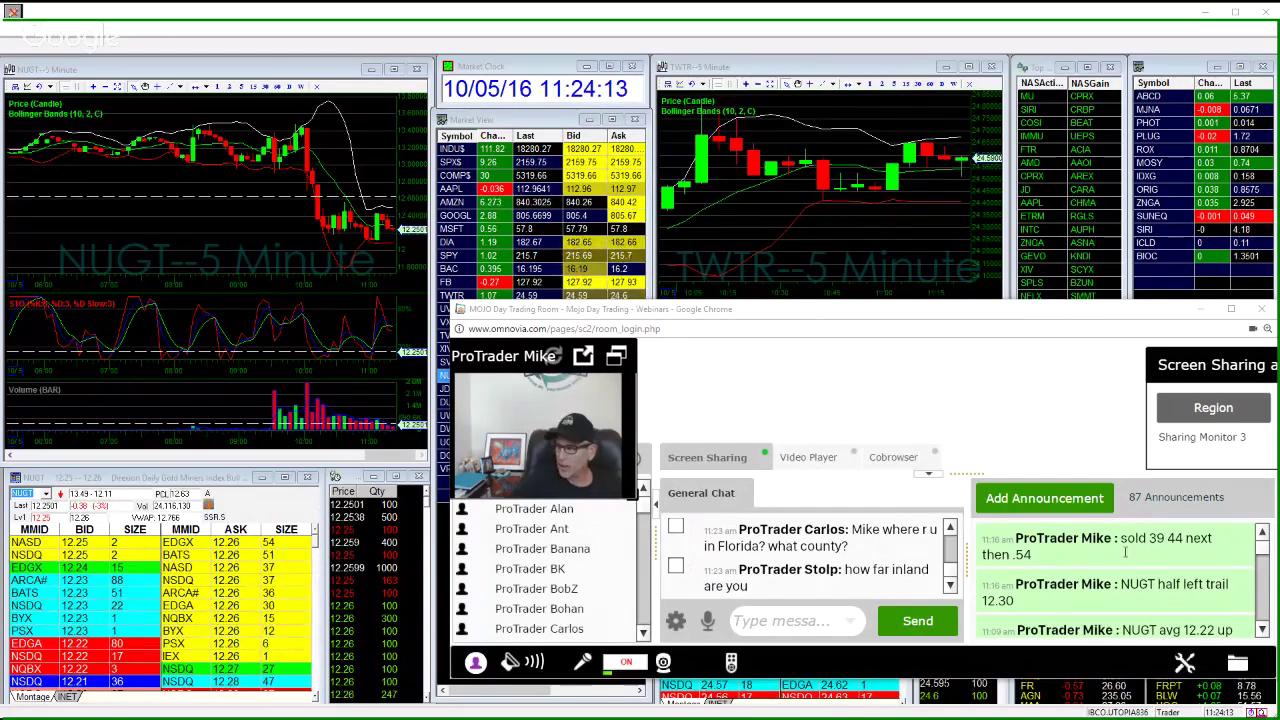
{"action": "left_click_drag", "start_coordinate": [1016, 601], "coordinate": [1200, 538]}
{"action": "left_click_drag", "start_coordinate": [1032, 555], "coordinate": [1004, 555]}
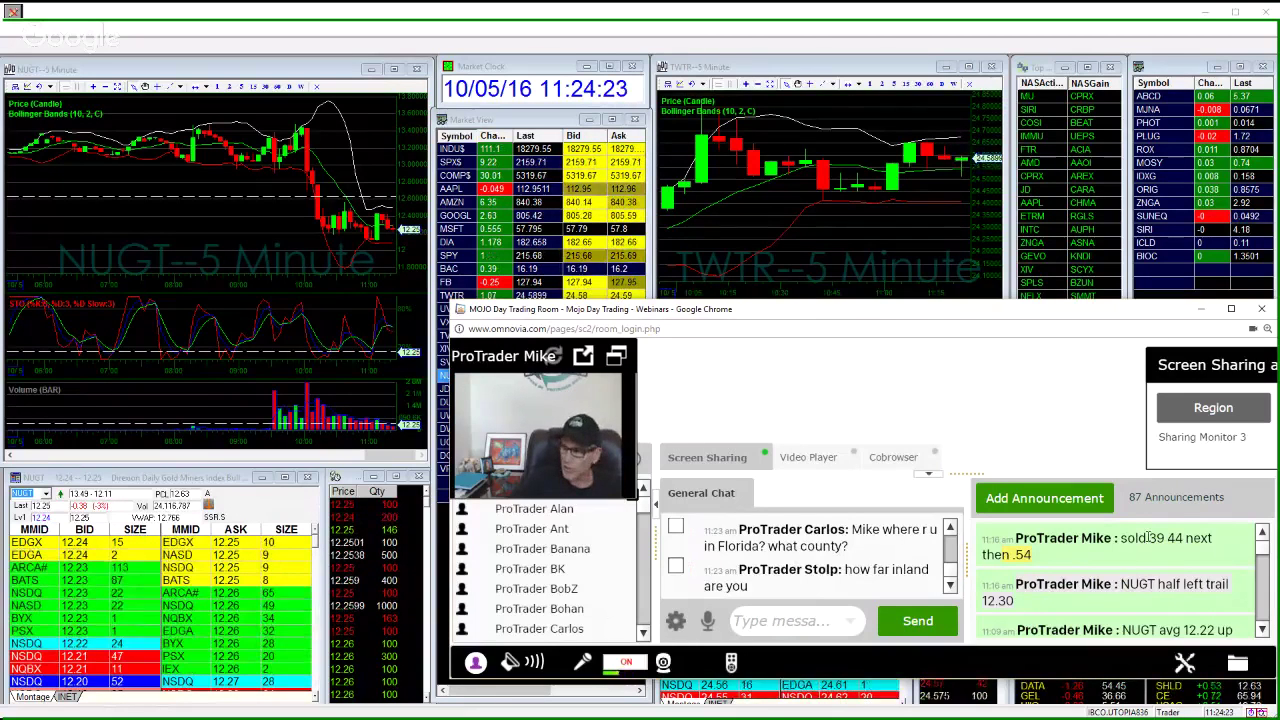
- Post the announcement "NUGT 12.25<" to the trading room and remove its pop-up notice for all
{"action": "left_click", "coordinate": [1065, 498]}
{"action": "left_click", "coordinate": [738, 519]}
{"action": "type", "text": "N"}
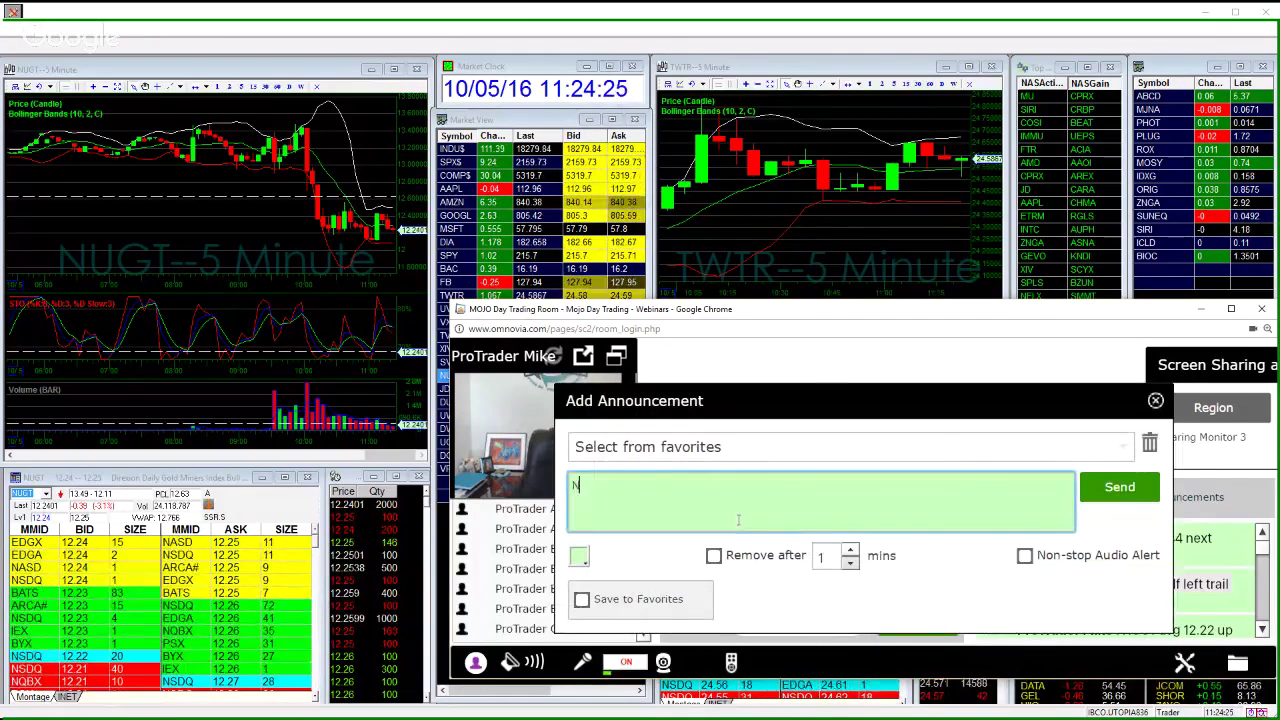
{"action": "type", "text": "UGT"}
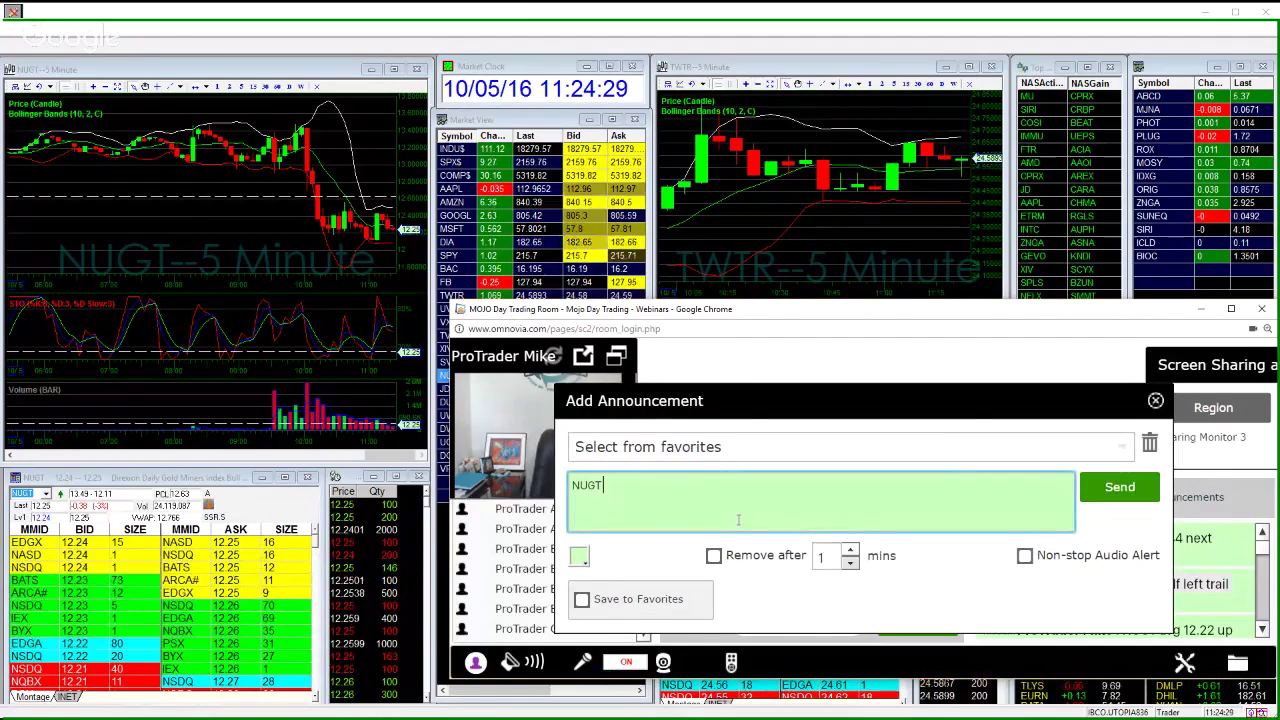
{"action": "type", "text": " 12.2"}
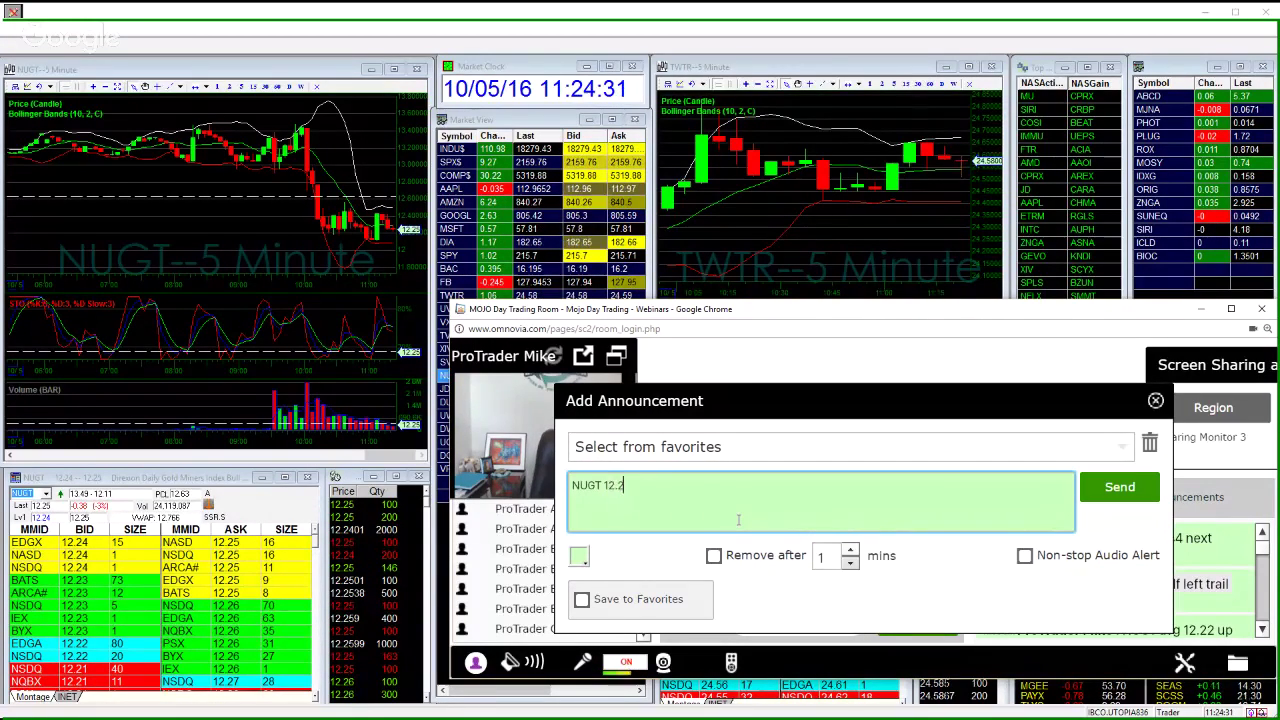
{"action": "type", "text": "5<"}
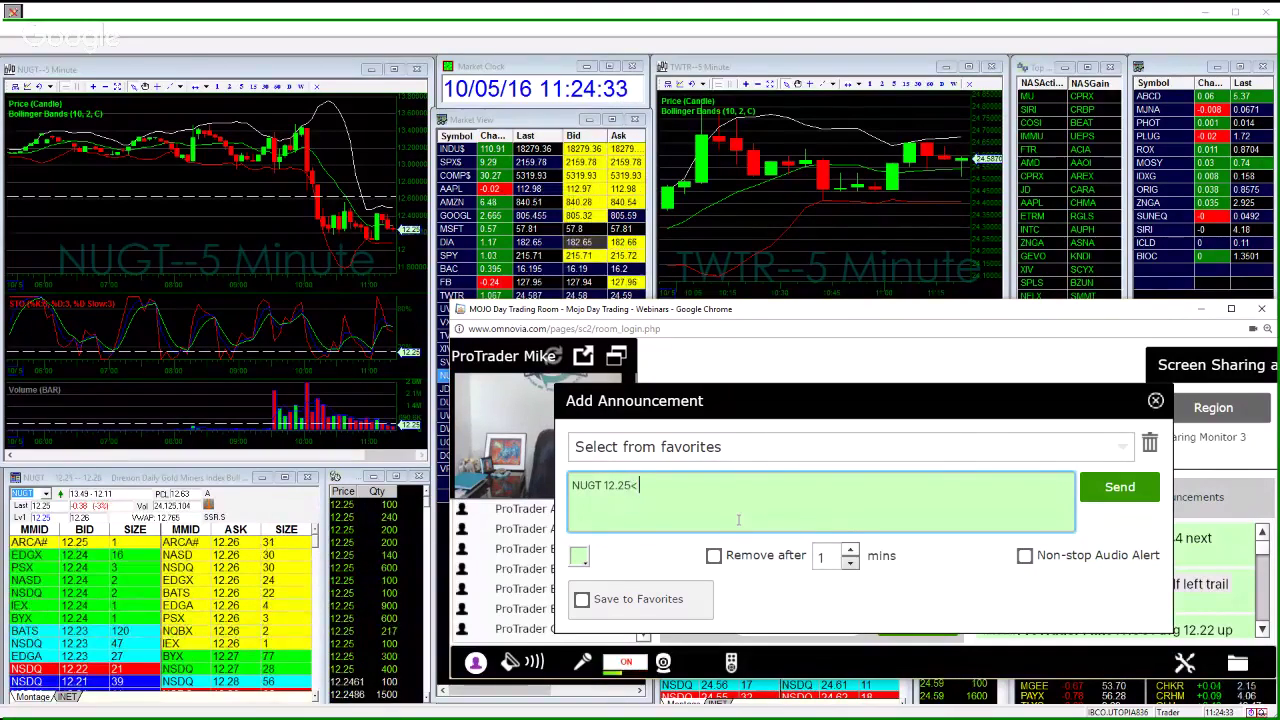
{"action": "left_click", "coordinate": [1120, 487]}
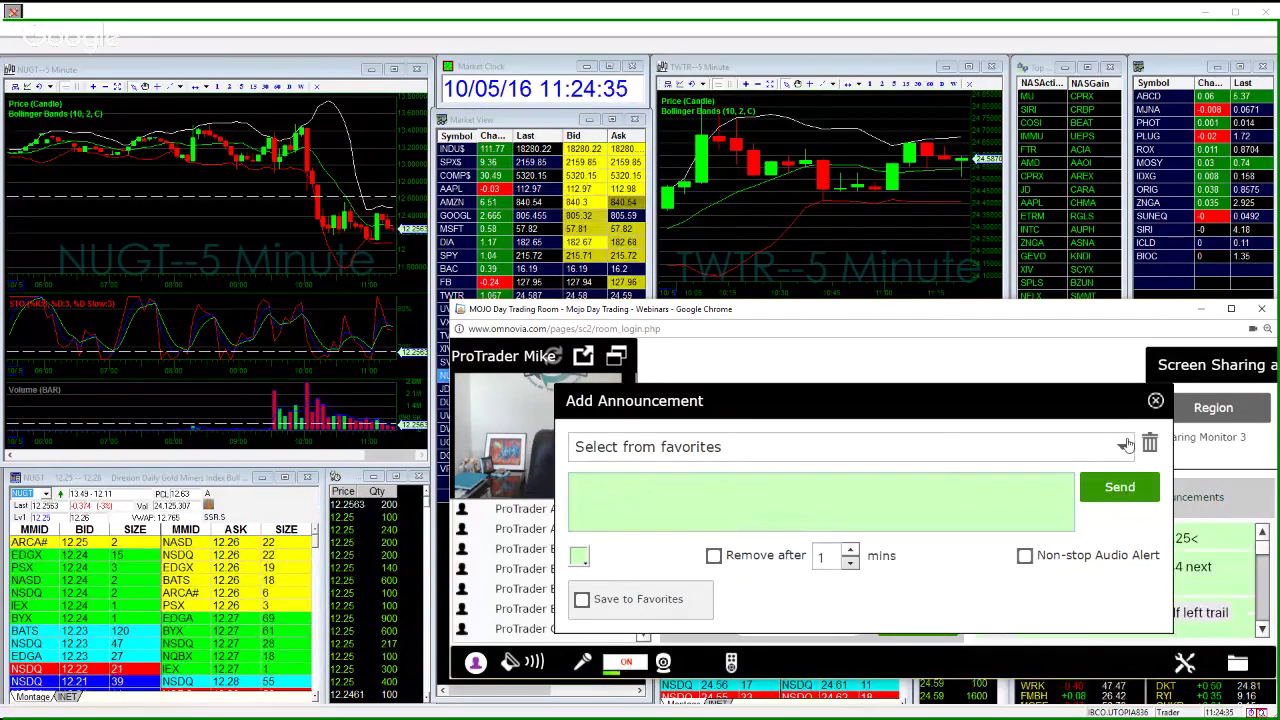
{"action": "left_click", "coordinate": [1155, 401]}
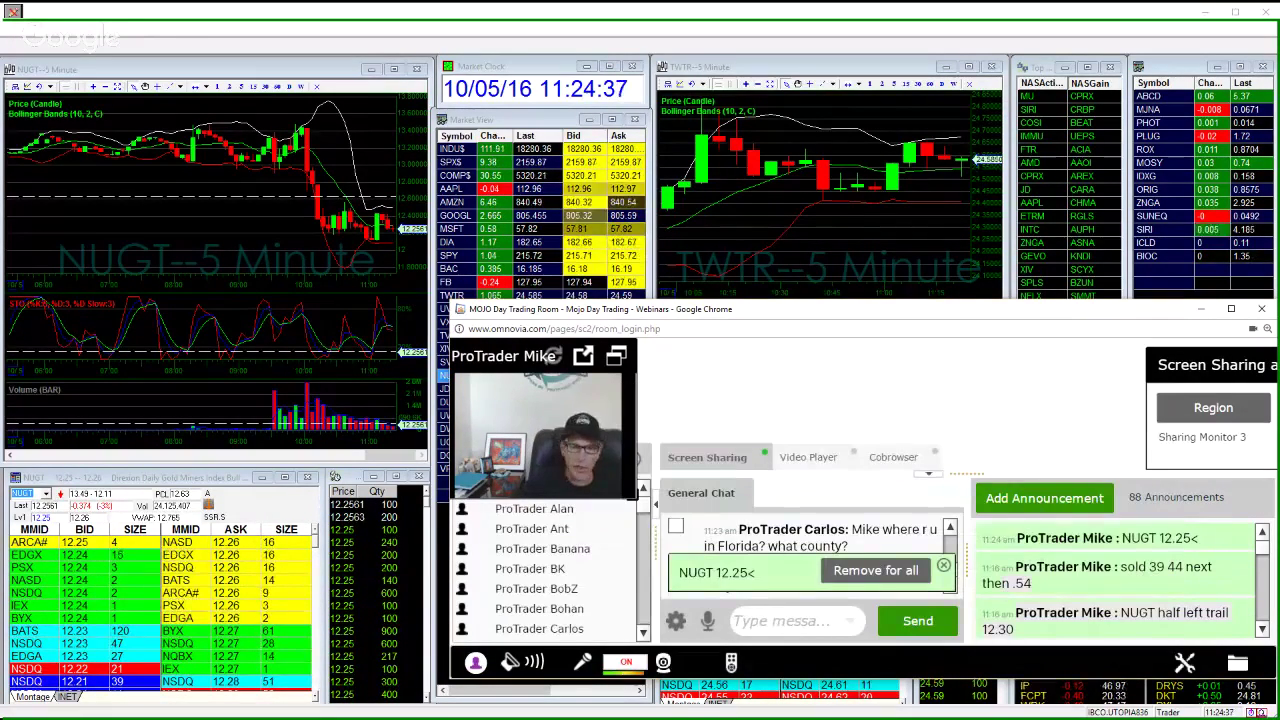
{"action": "left_click", "coordinate": [856, 570]}
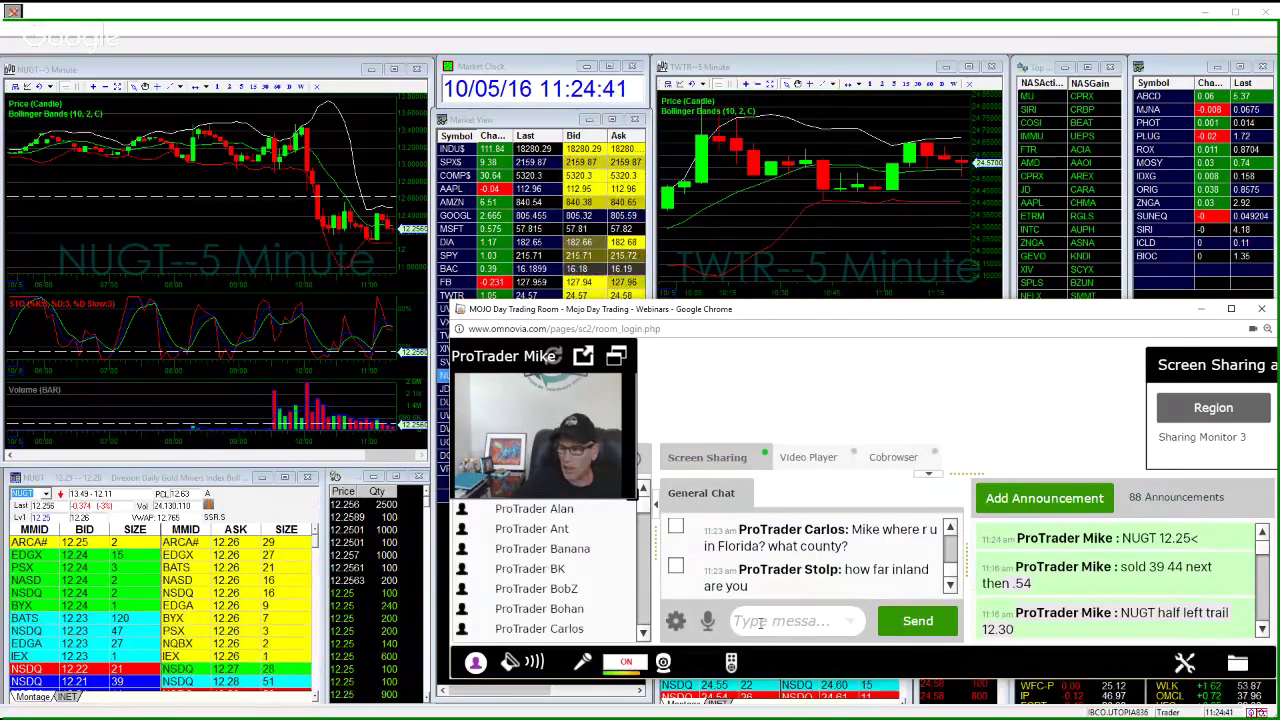
- Send the message "??" in the General Chat
{"action": "left_click", "coordinate": [760, 621]}
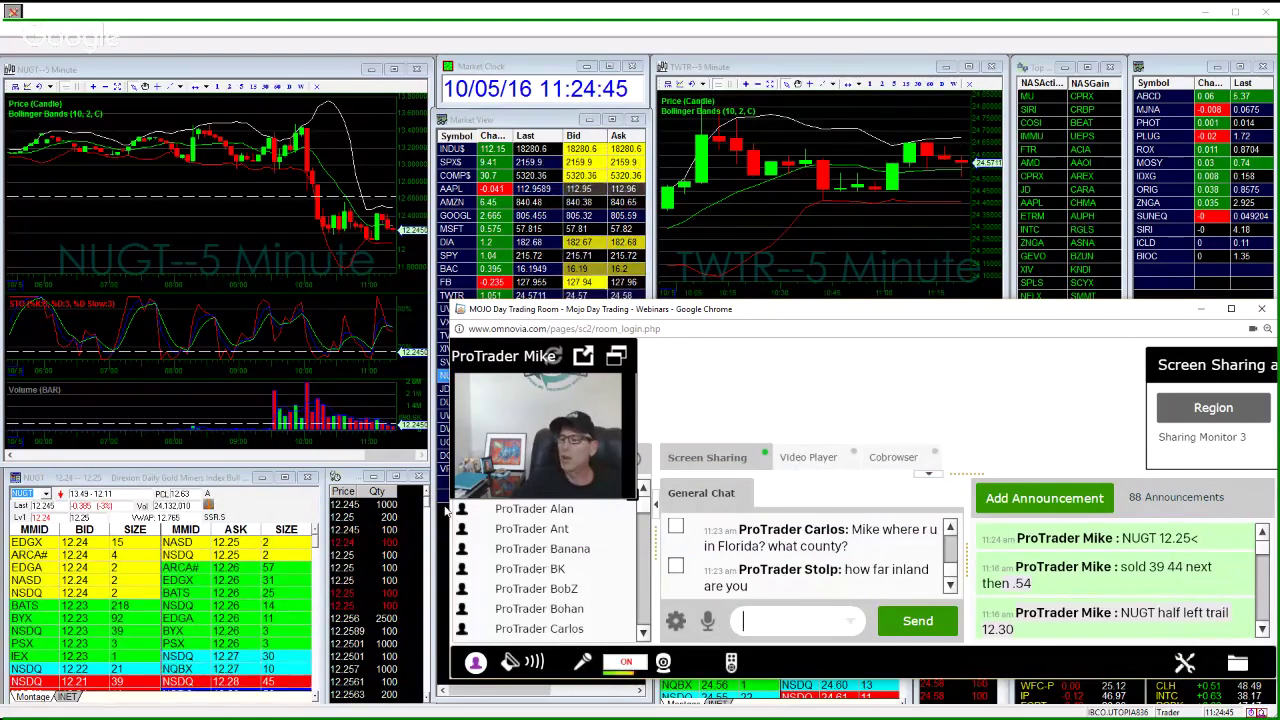
{"action": "type", "text": "??"}
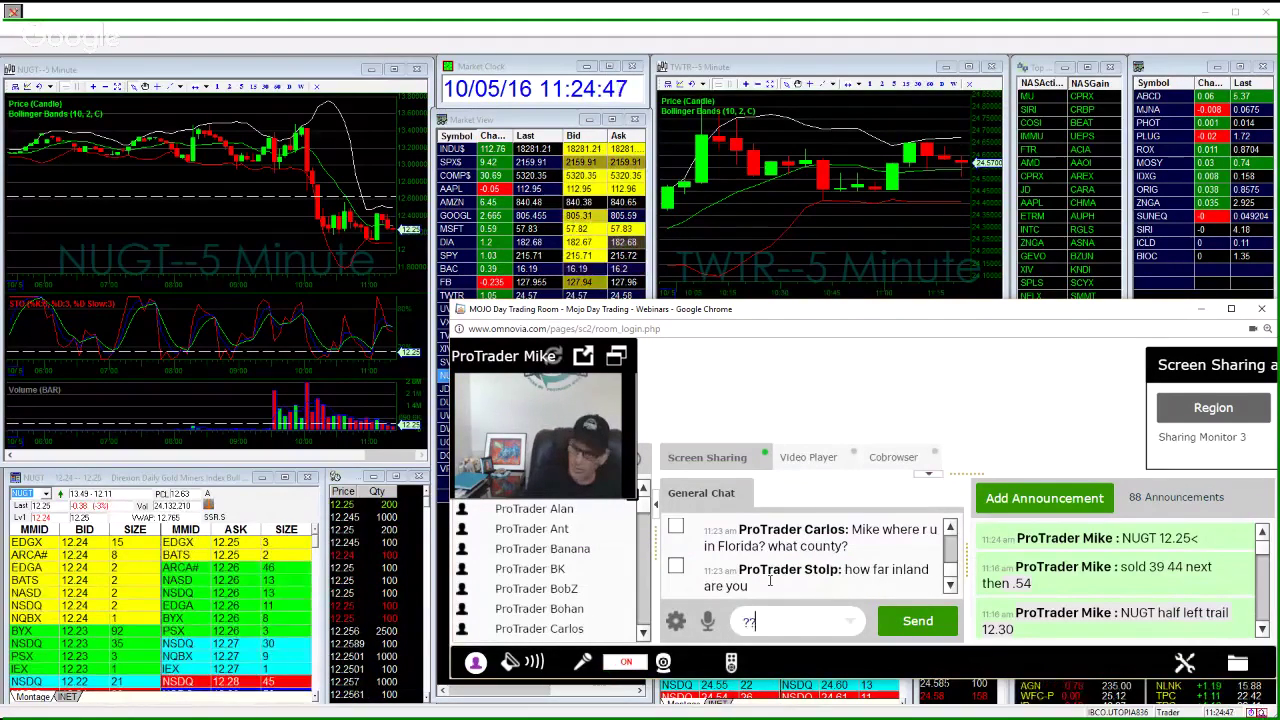
{"action": "key", "text": "Return"}
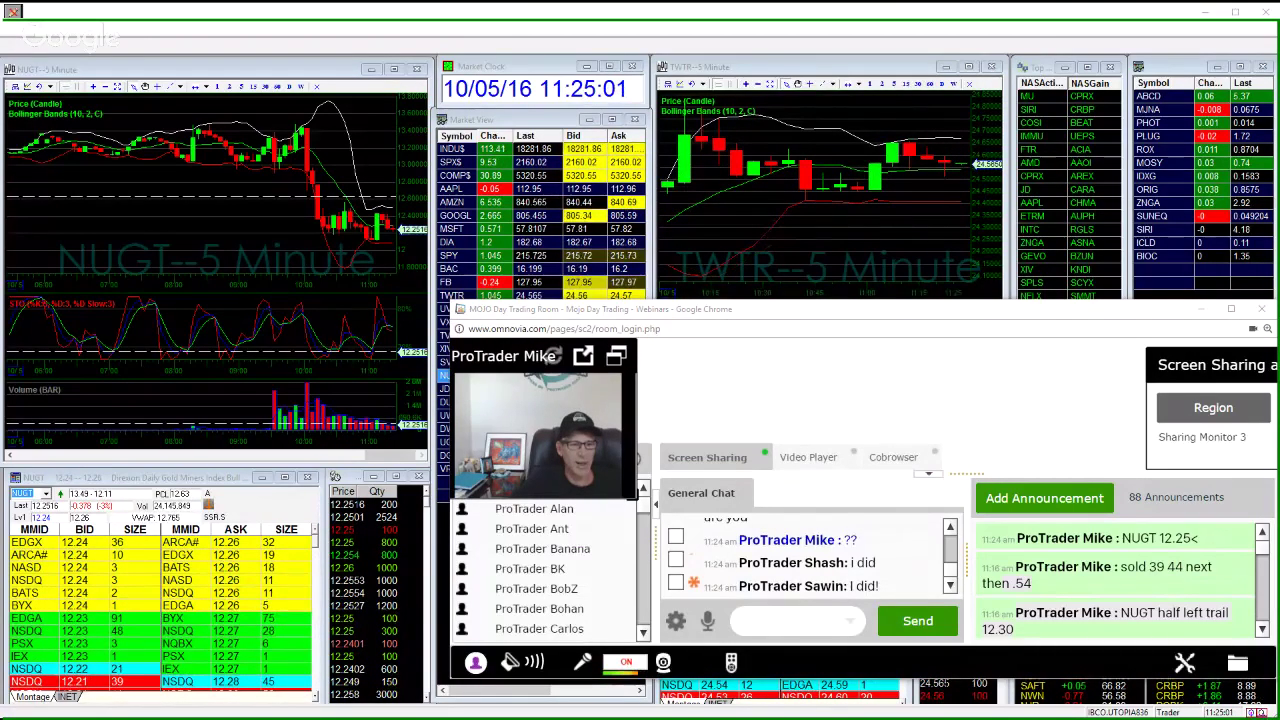
- Switch to the "NEW PICK & UPDATES" email in Outlook and review its trade notes up to the closed-positions table
{"action": "left_click_drag", "start_coordinate": [0, 70], "coordinate": [297, 89]}
{"action": "double_click", "coordinate": [297, 88]}
{"action": "scroll", "coordinate": [329, 240], "scroll_direction": "down", "scroll_amount": 3}
{"action": "scroll", "coordinate": [330, 241], "scroll_direction": "up", "scroll_amount": 7}
{"action": "scroll", "coordinate": [330, 241], "scroll_direction": "up", "scroll_amount": 5}
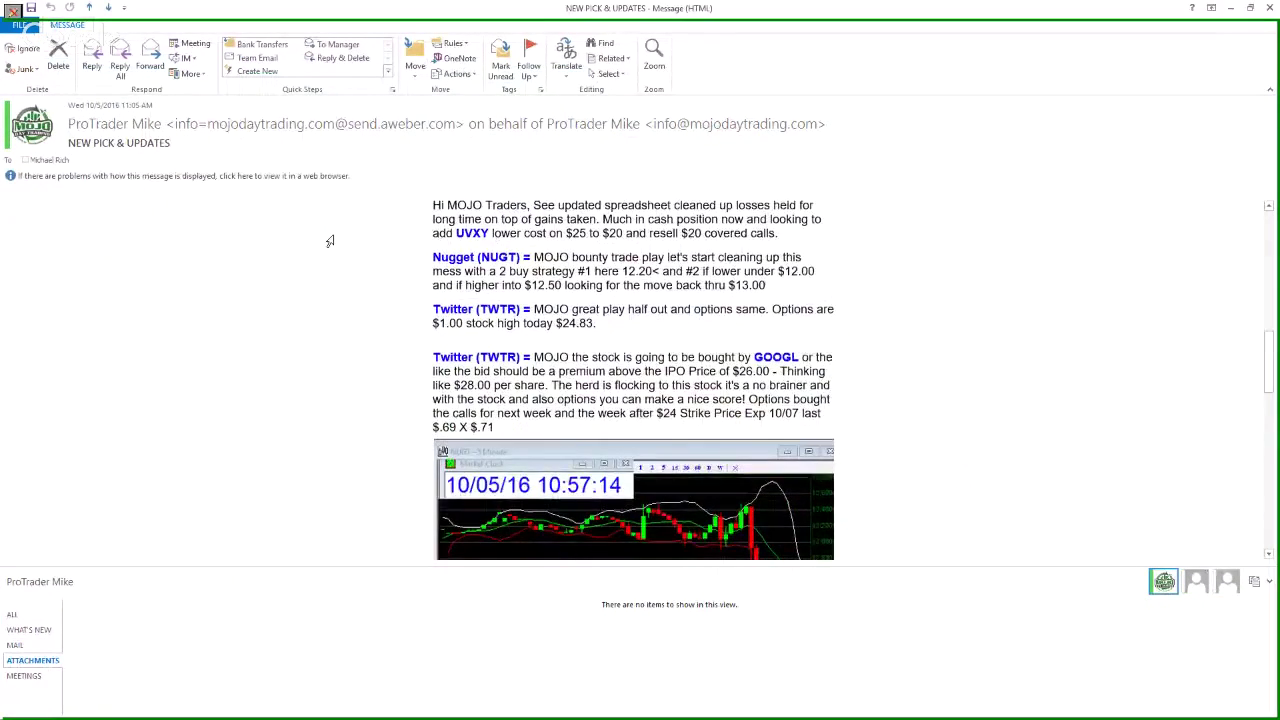
{"action": "scroll", "coordinate": [330, 241], "scroll_direction": "up", "scroll_amount": 1}
{"action": "scroll", "coordinate": [330, 241], "scroll_direction": "up", "scroll_amount": 1}
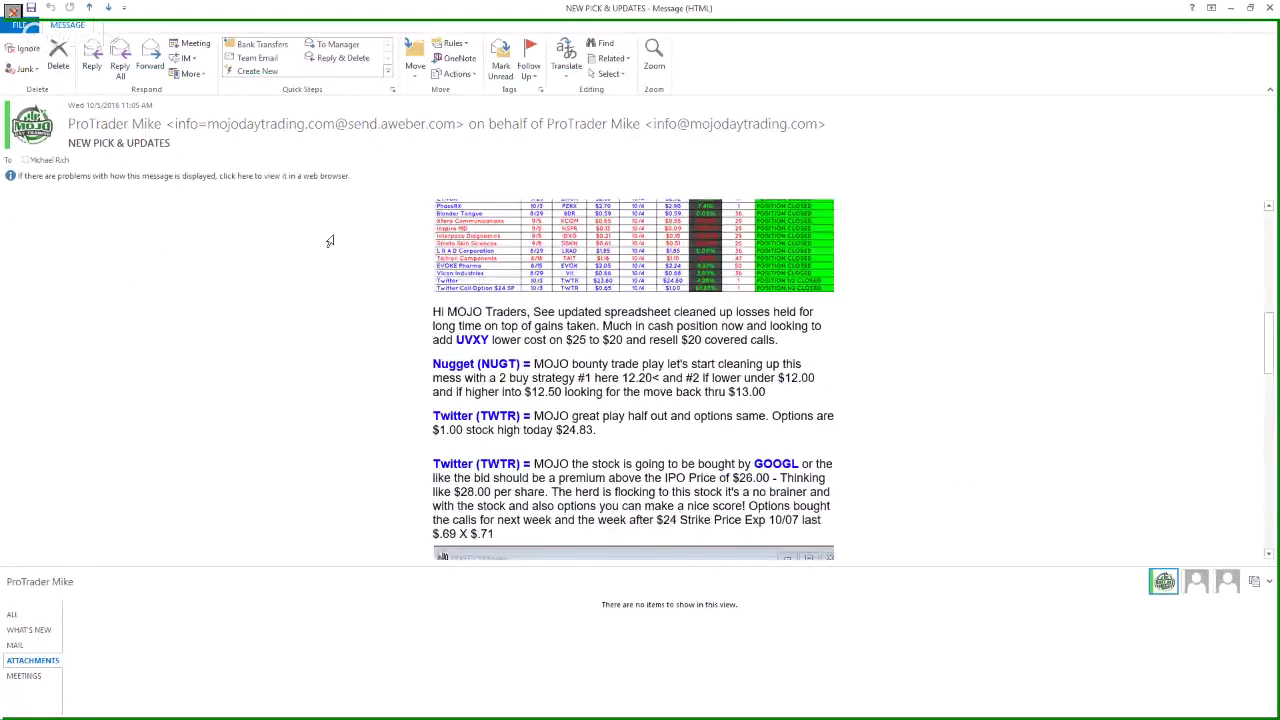
{"action": "scroll", "coordinate": [330, 241], "scroll_direction": "up", "scroll_amount": 1}
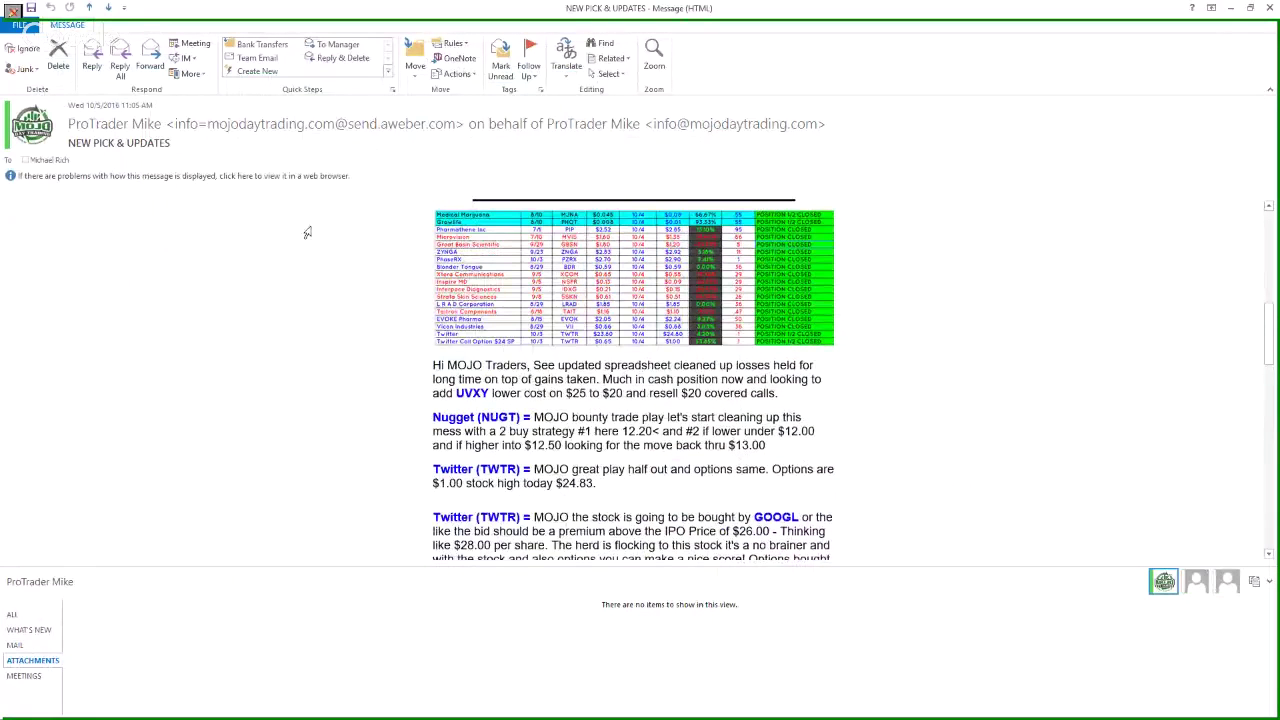
{"action": "left_click", "coordinate": [13, 8]}
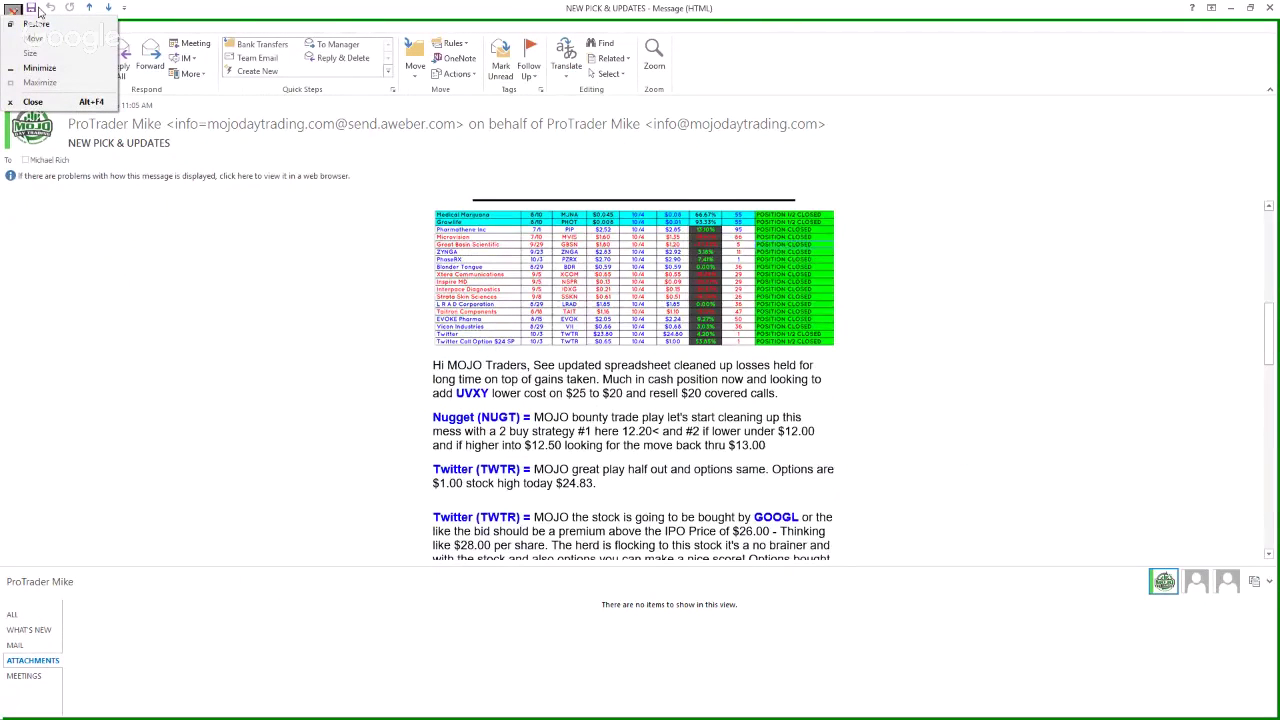
{"action": "left_click", "coordinate": [13, 12]}
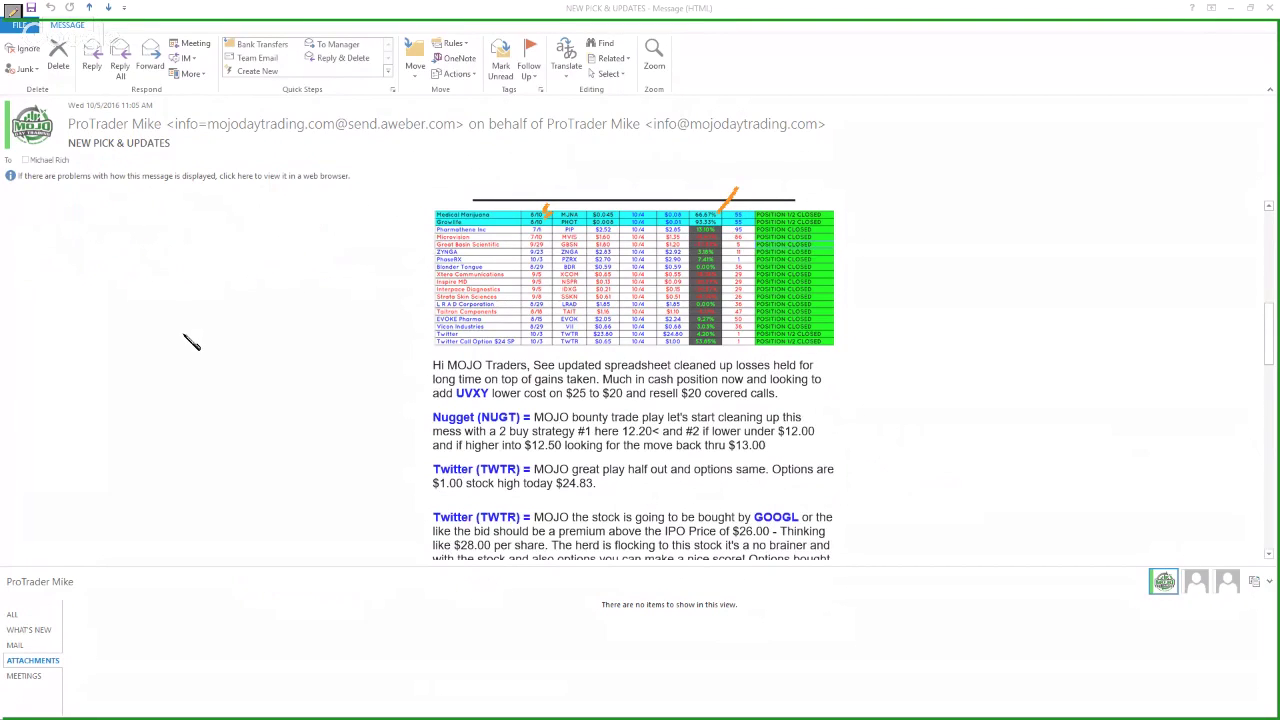
{"action": "left_click", "coordinate": [17, 8]}
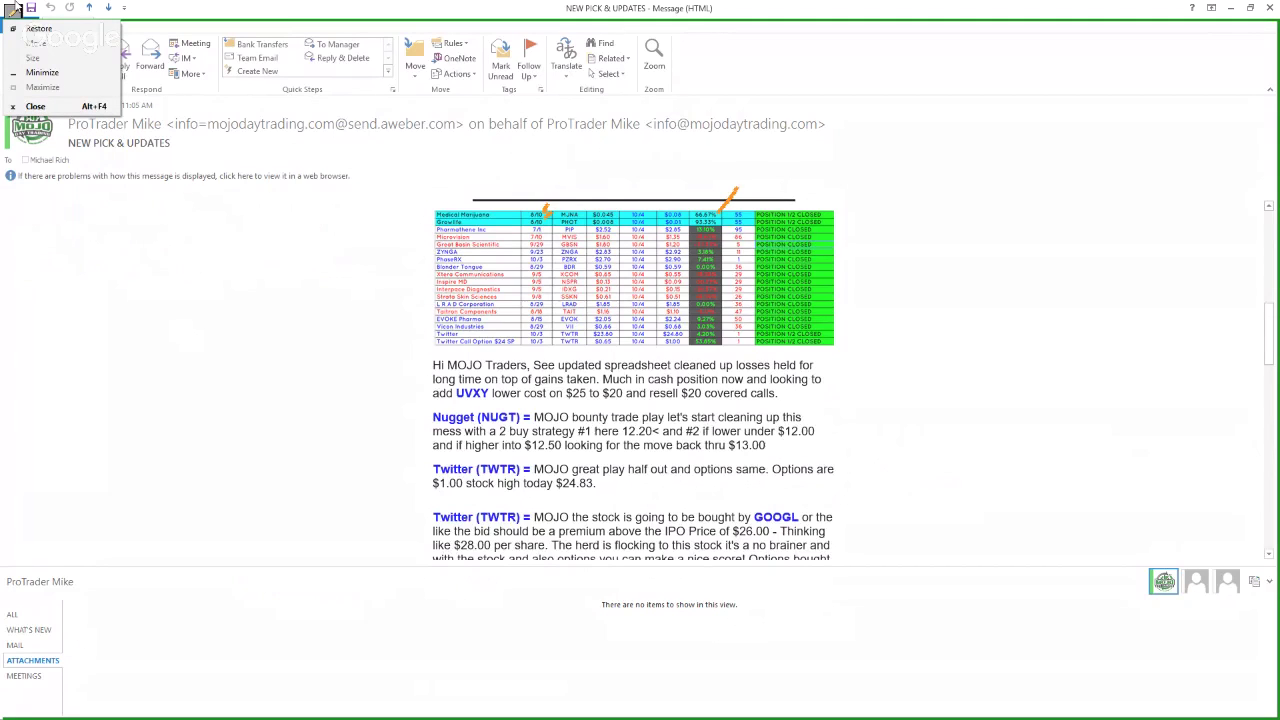
{"action": "left_click", "coordinate": [12, 12]}
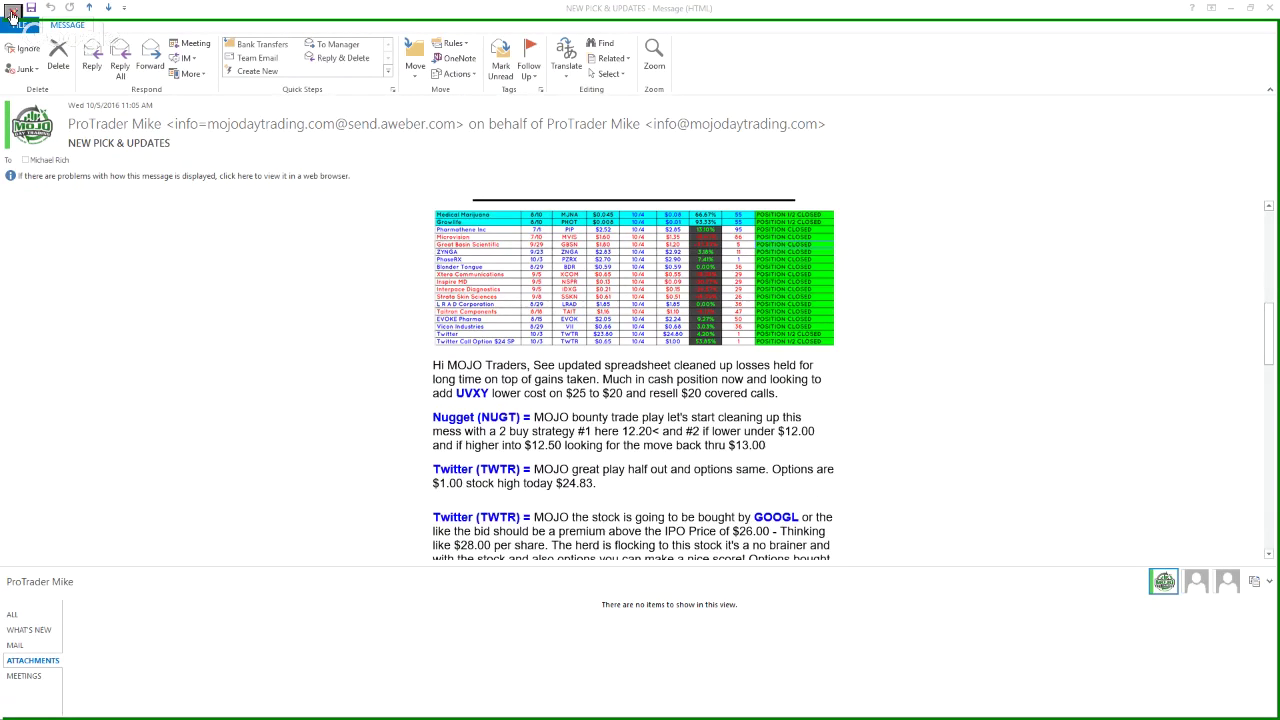
- Enlarge the email, enable screen drawing with a red pen and mark the Medical Marijuana row's $0.045 price
{"action": "left_click", "coordinate": [170, 389]}
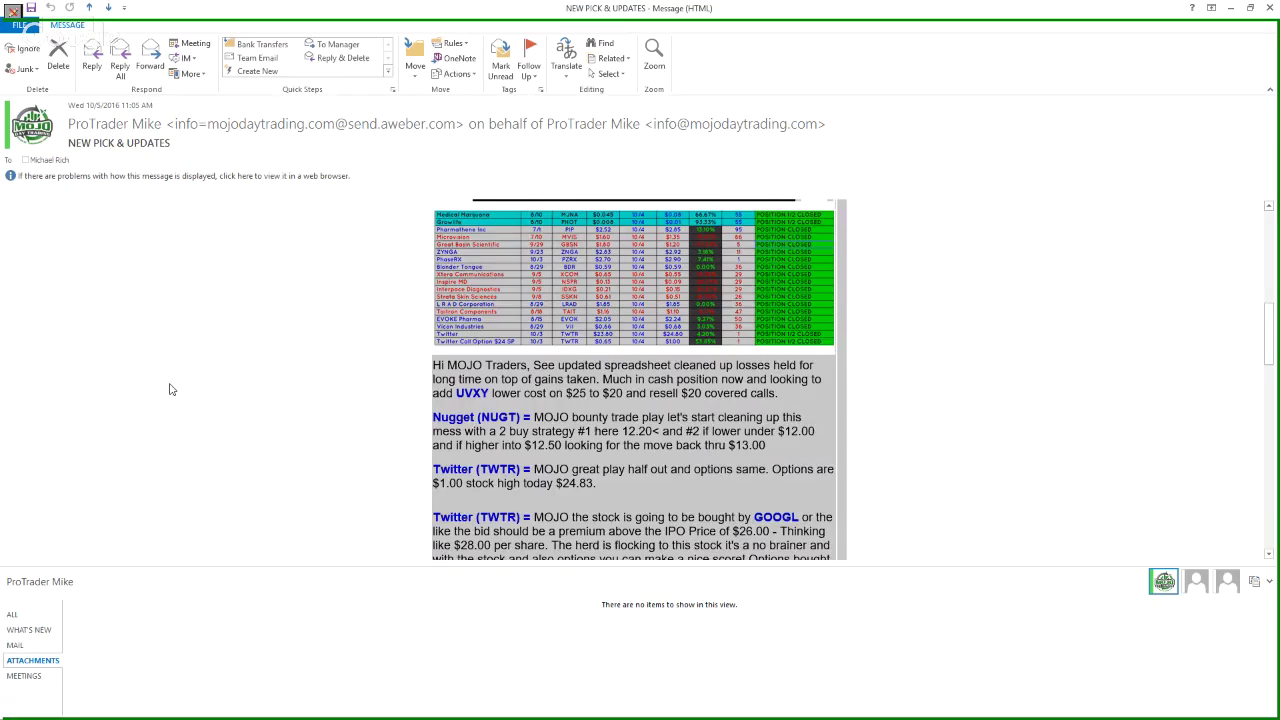
{"action": "scroll", "coordinate": [170, 389], "scroll_direction": "up", "scroll_amount": 4}
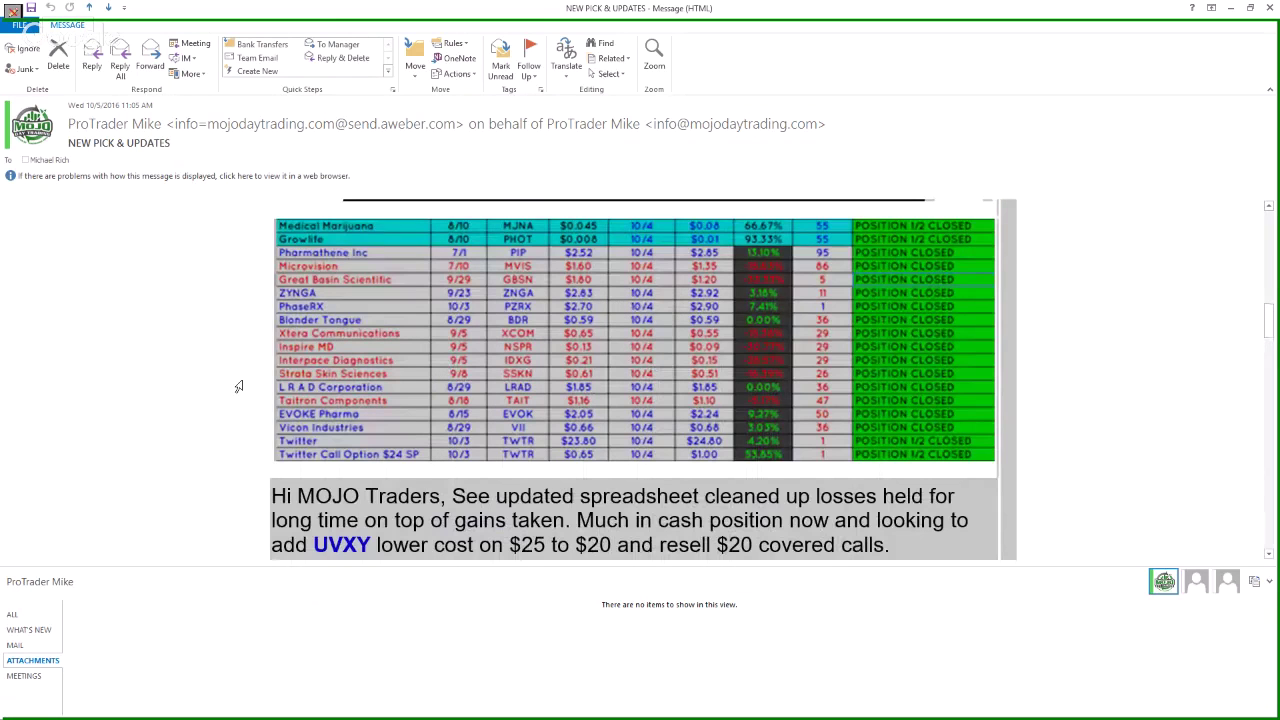
{"action": "left_click", "coordinate": [14, 11]}
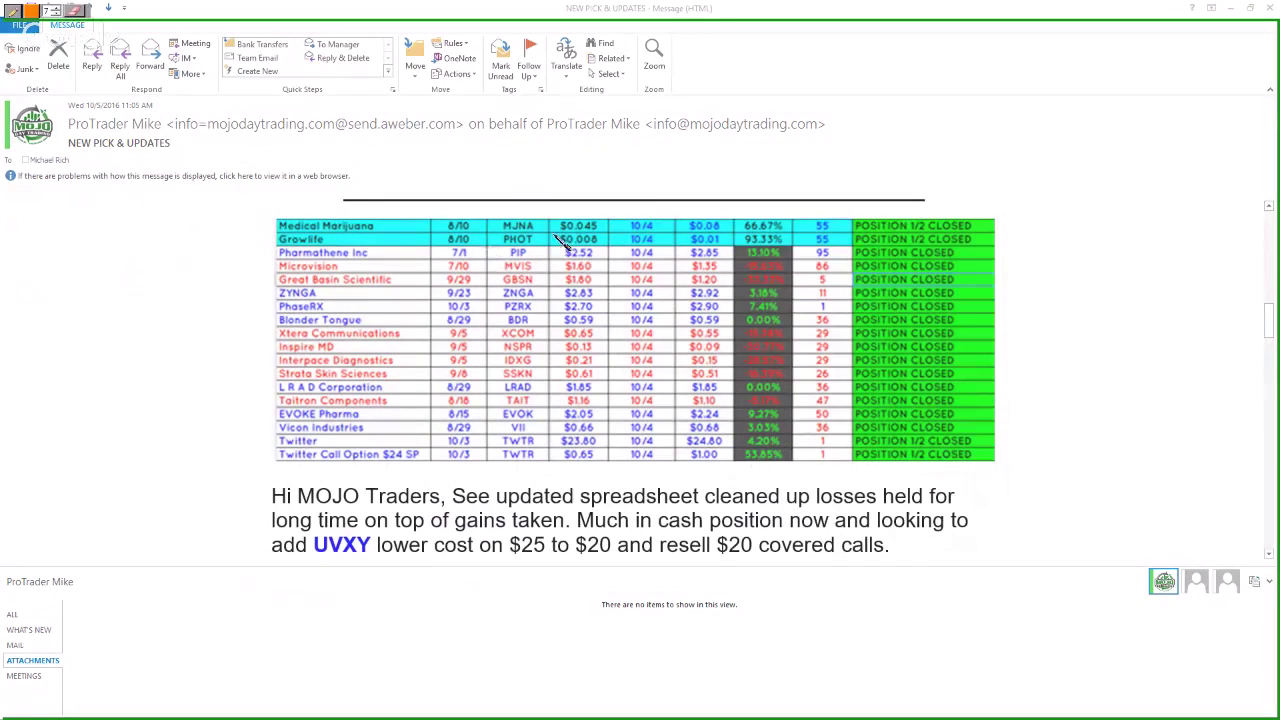
{"action": "left_click_drag", "start_coordinate": [605, 230], "coordinate": [627, 203]}
{"action": "left_click", "coordinate": [30, 12]}
{"action": "left_click", "coordinate": [578, 221]}
{"action": "left_click", "coordinate": [591, 372]}
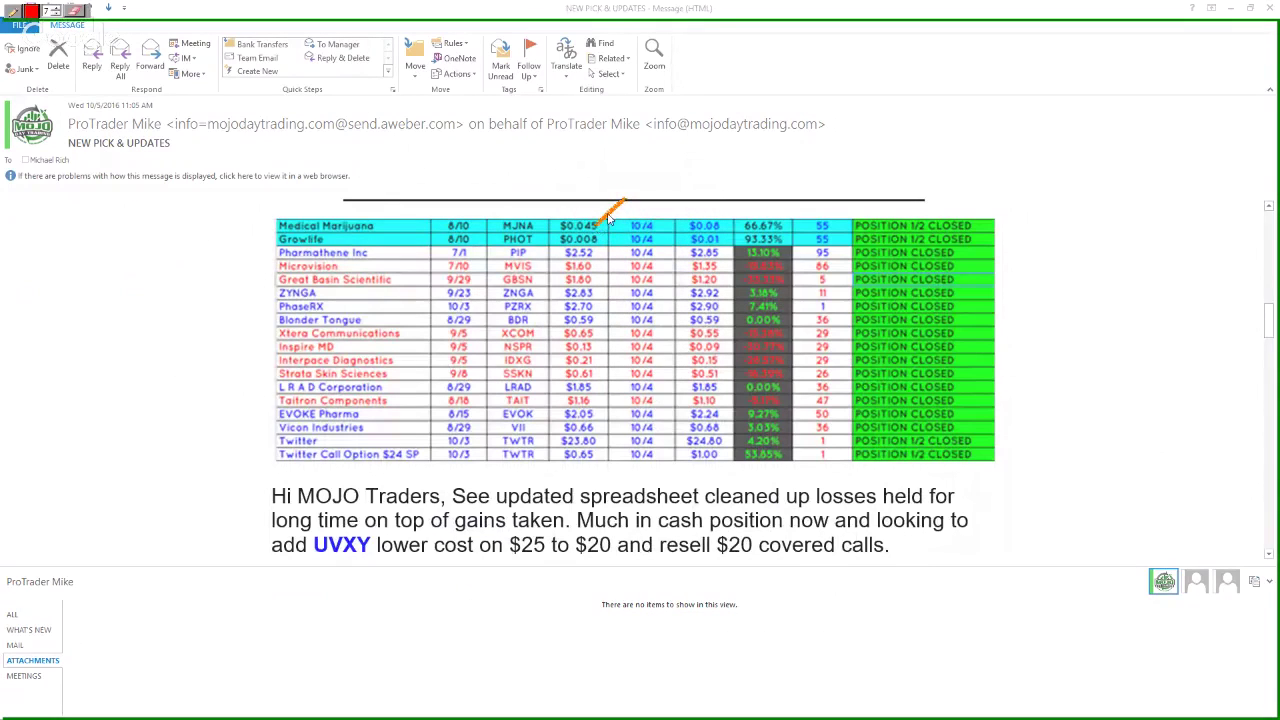
{"action": "left_click_drag", "start_coordinate": [600, 225], "coordinate": [625, 197]}
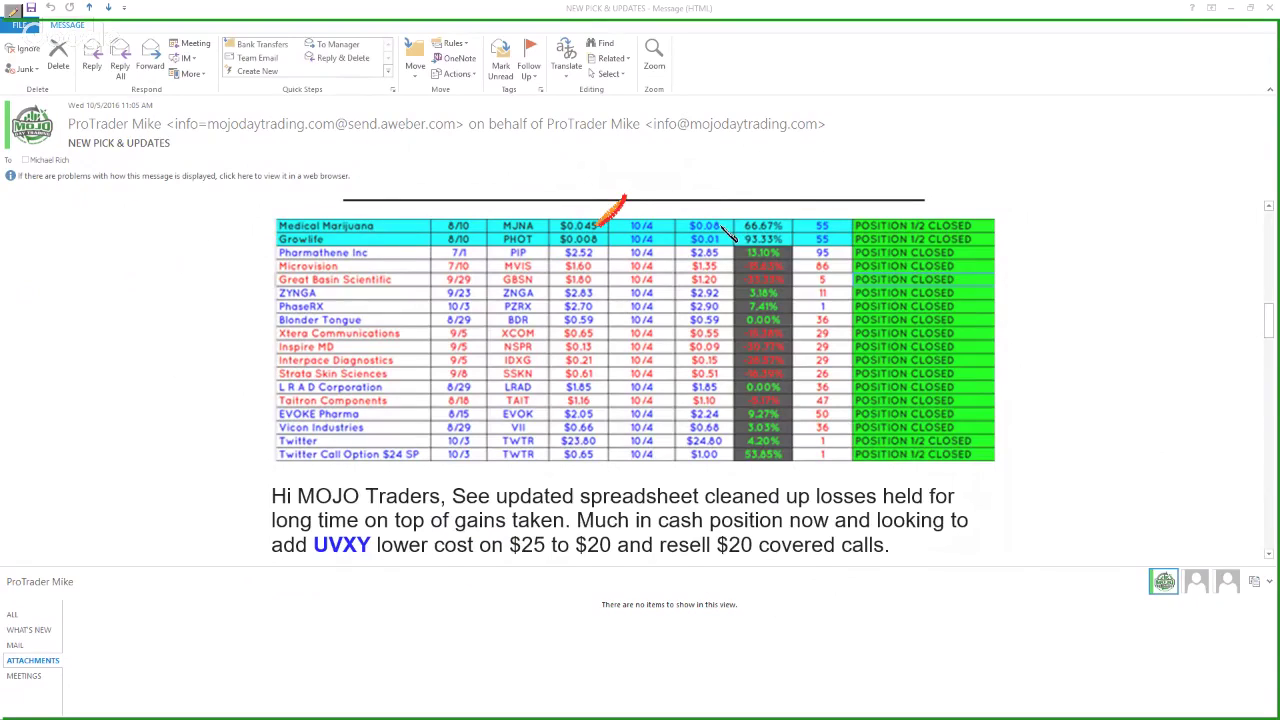
- Mark the price, gain and status cells of the Medical Marijuana, Growlife and Pharmathene rows in red, and strike through Microvision
{"action": "mouse_move", "coordinate": [724, 227]}
{"action": "left_mouse_down"}
{"action": "mouse_move", "coordinate": [750, 200]}
{"action": "mouse_move", "coordinate": [866, 207]}
{"action": "left_mouse_up"}
{"action": "left_click_drag", "start_coordinate": [978, 220], "coordinate": [1020, 186]}
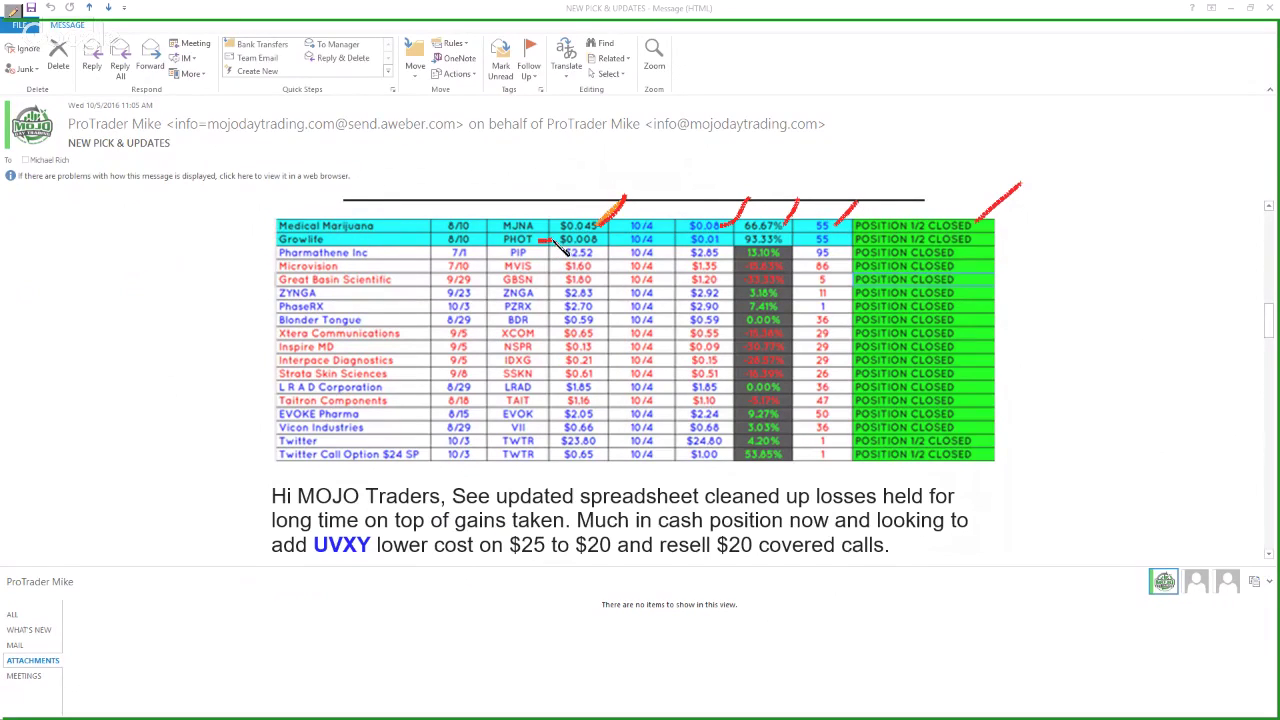
{"action": "left_click_drag", "start_coordinate": [603, 241], "coordinate": [619, 244]}
{"action": "left_click_drag", "start_coordinate": [724, 239], "coordinate": [746, 241]}
{"action": "left_click_drag", "start_coordinate": [994, 234], "coordinate": [1050, 201]}
{"action": "left_click_drag", "start_coordinate": [982, 252], "coordinate": [1052, 238]}
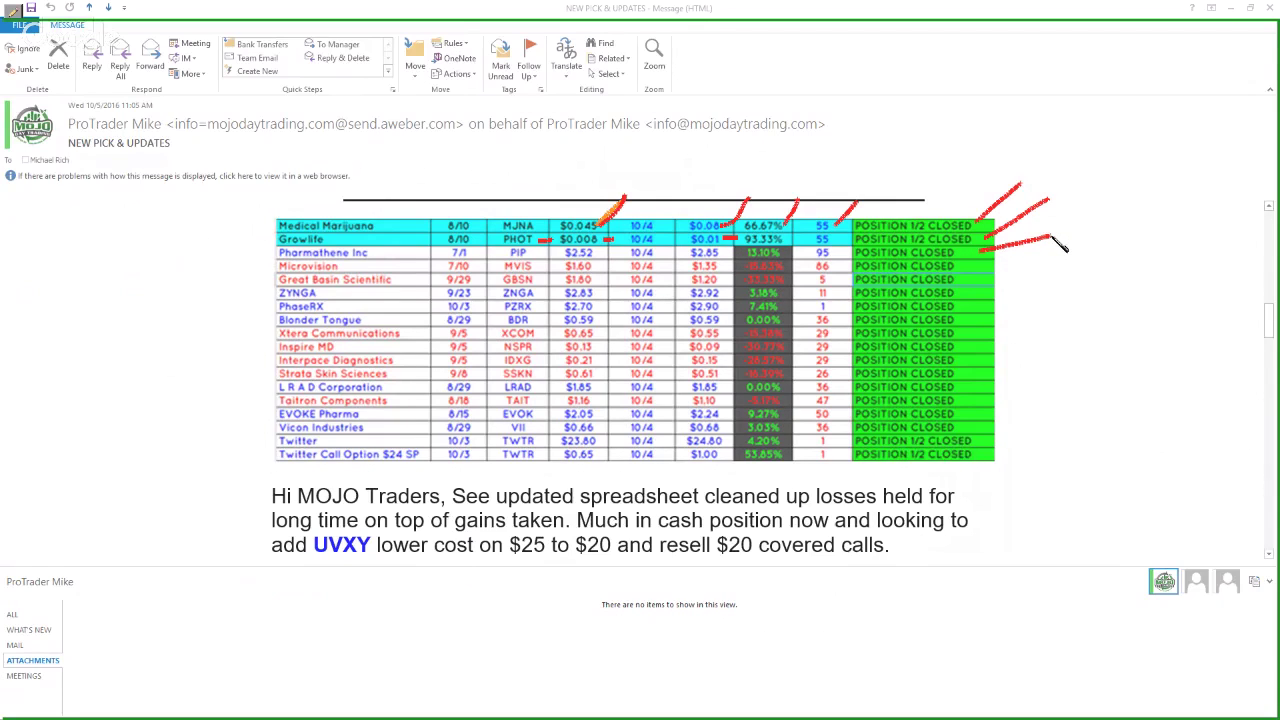
{"action": "mouse_move", "coordinate": [795, 252]}
{"action": "left_mouse_down"}
{"action": "mouse_move", "coordinate": [852, 264]}
{"action": "mouse_move", "coordinate": [277, 271]}
{"action": "left_mouse_up"}
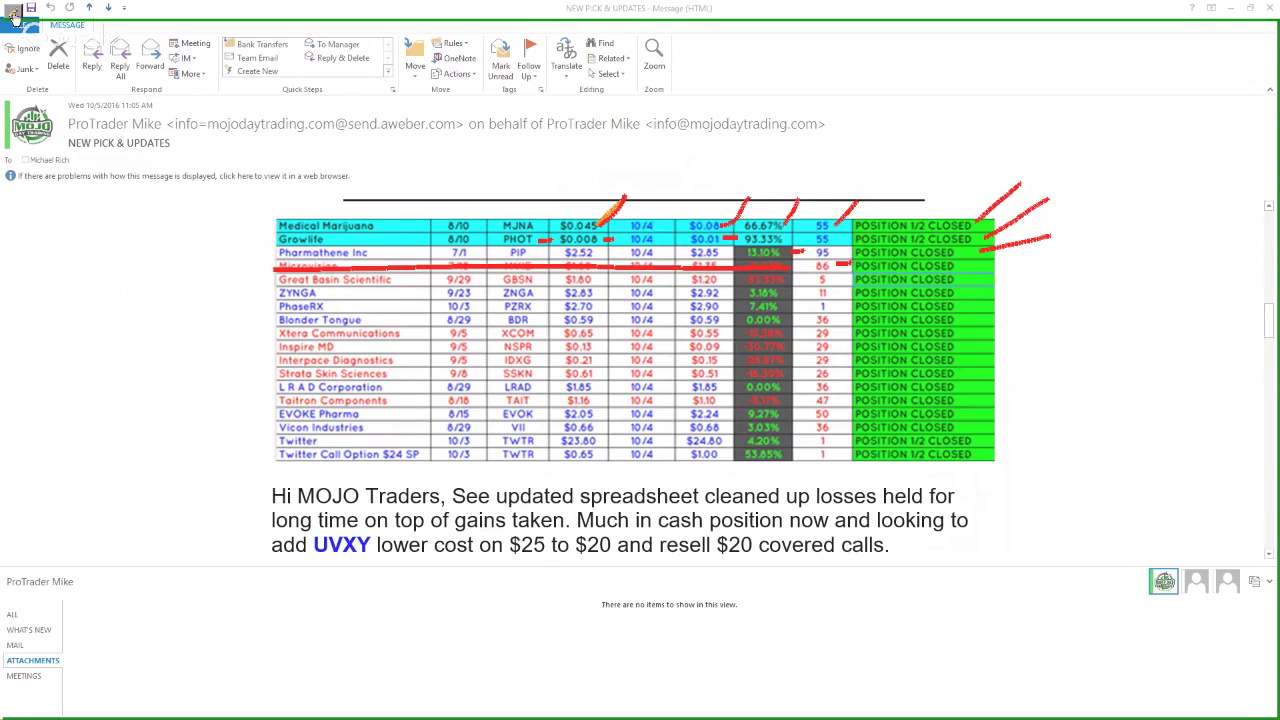
- Clear the drawn marks, then mark Microvision's percentage and the Great Basin Scientific and ZYNGA rows in red, ticking Great Basin Scientific
{"action": "left_click", "coordinate": [14, 14]}
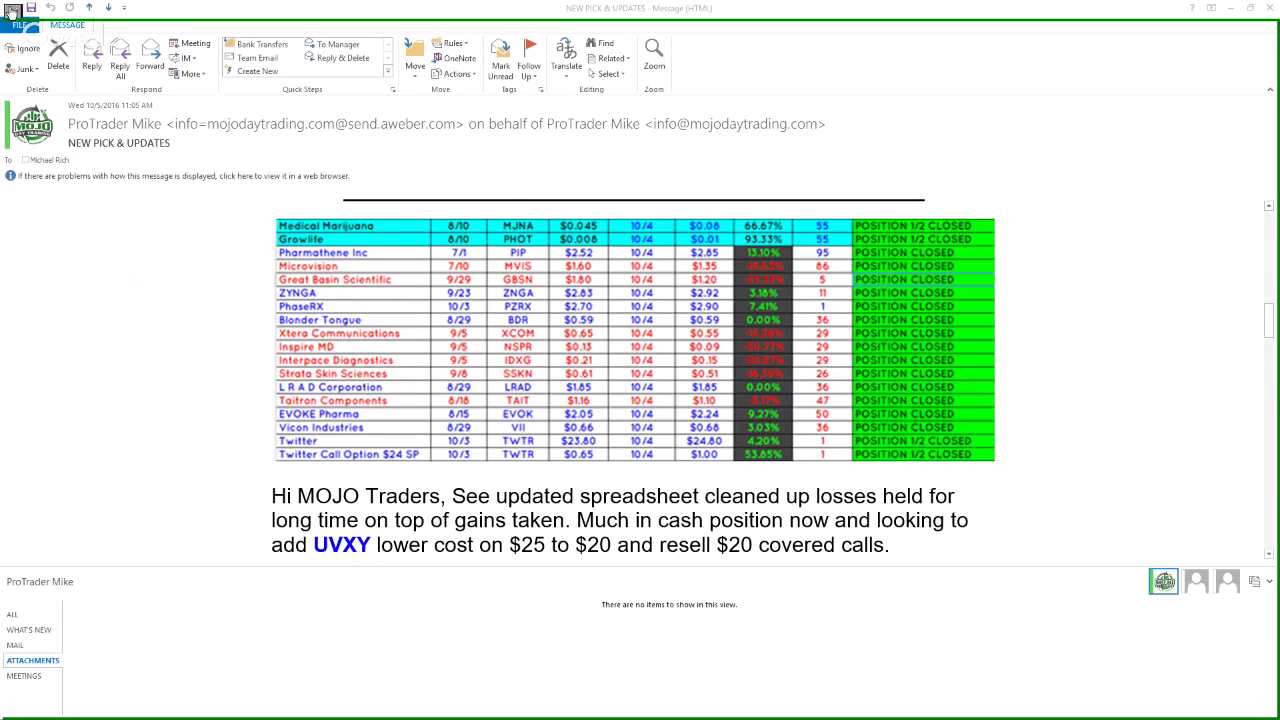
{"action": "left_click", "coordinate": [11, 12]}
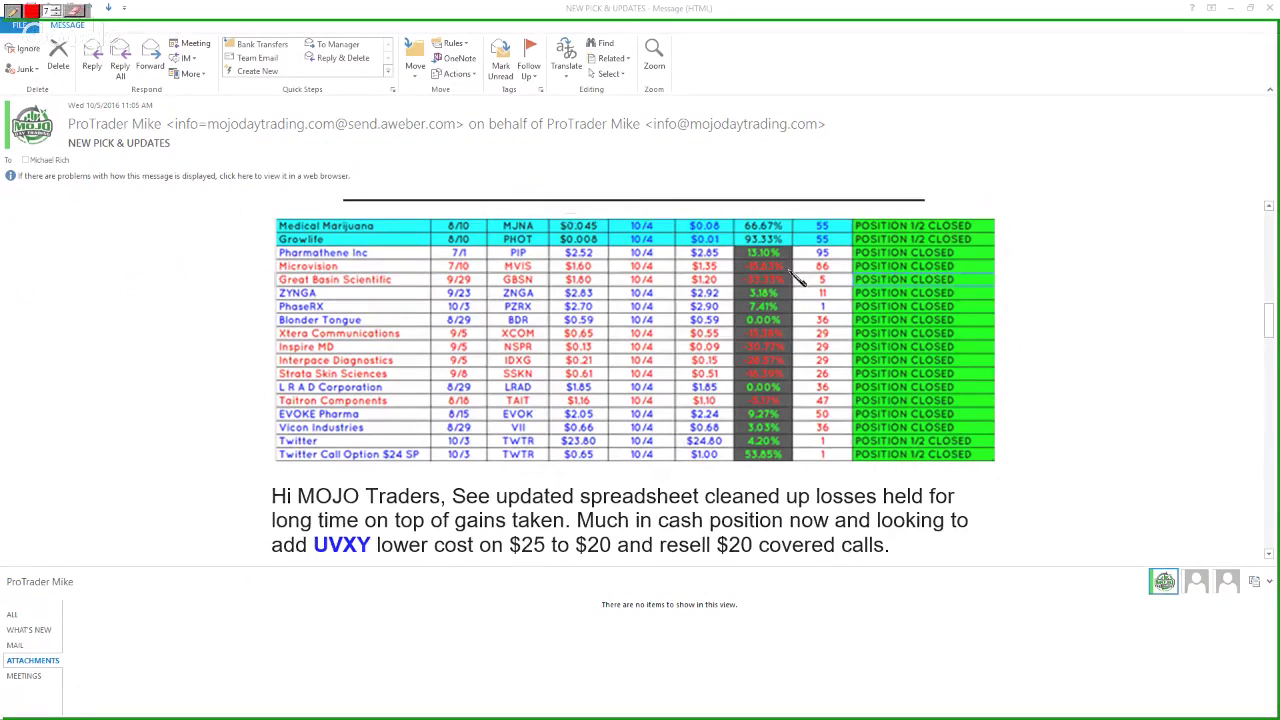
{"action": "left_click_drag", "start_coordinate": [788, 263], "coordinate": [801, 259]}
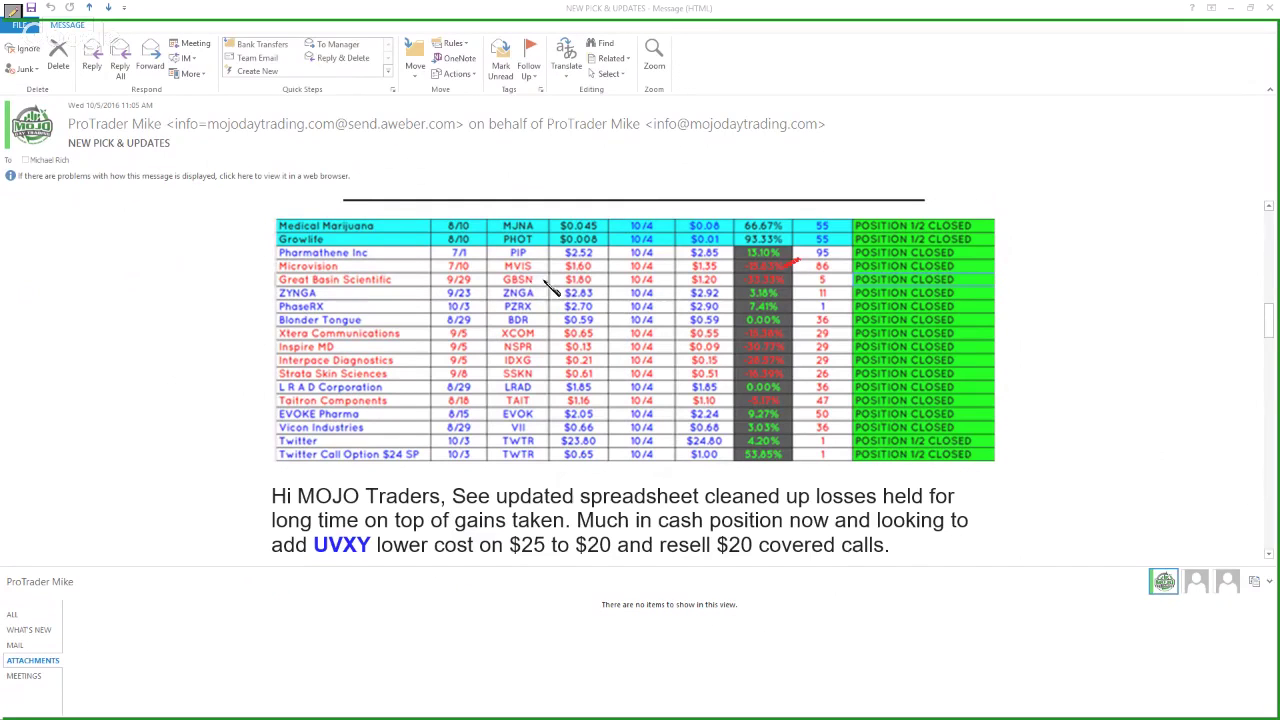
{"action": "left_click_drag", "start_coordinate": [544, 279], "coordinate": [557, 281]}
{"action": "left_click_drag", "start_coordinate": [725, 282], "coordinate": [816, 283]}
{"action": "left_click_drag", "start_coordinate": [259, 281], "coordinate": [321, 252]}
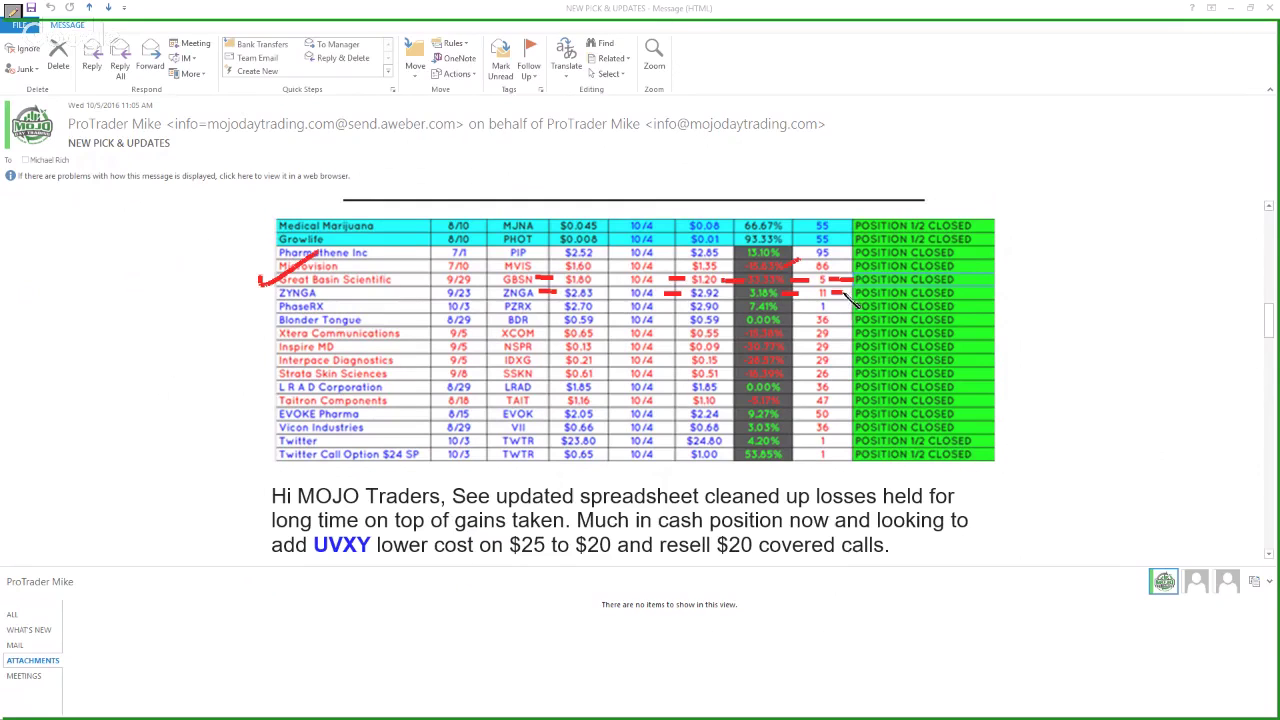
- Draw red lines on the PhaseRX, Blonder Tongue, Xtera Communications, Inspire MD and Interpace Diagnostics rows
{"action": "left_click_drag", "start_coordinate": [362, 308], "coordinate": [437, 308]}
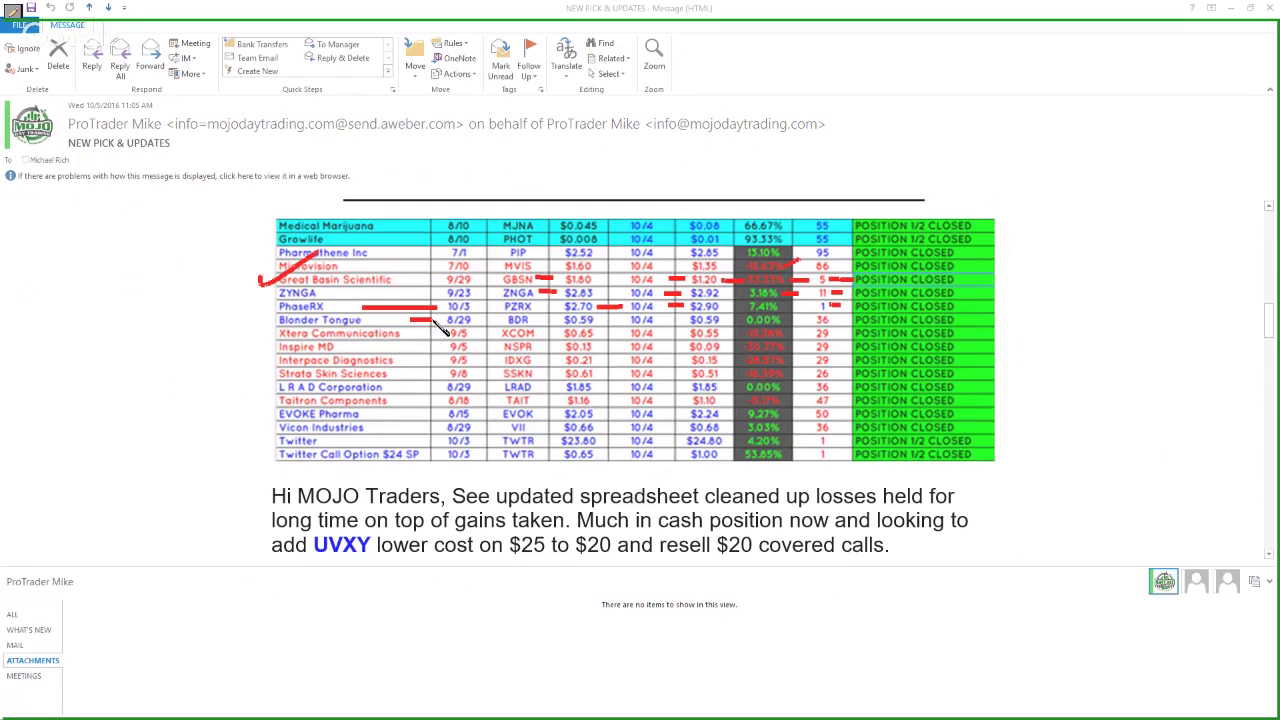
{"action": "left_click_drag", "start_coordinate": [830, 318], "coordinate": [849, 318]}
{"action": "left_click_drag", "start_coordinate": [426, 334], "coordinate": [540, 348]}
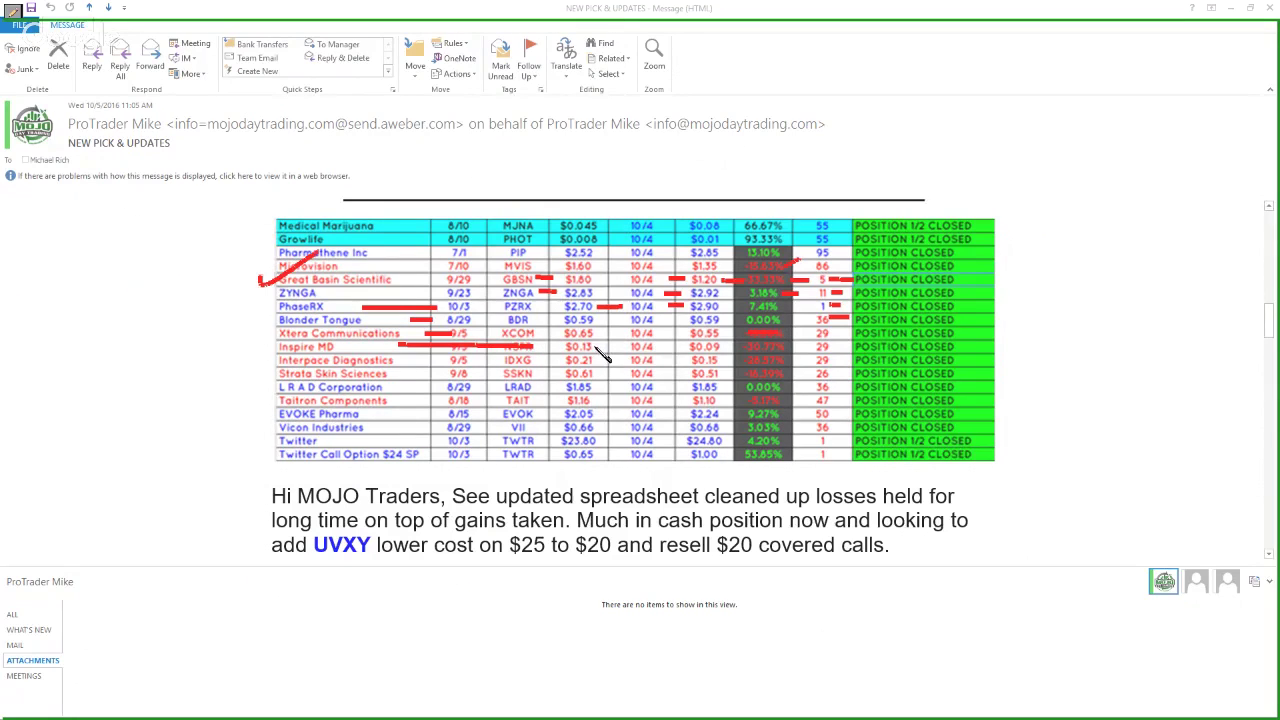
{"action": "left_click_drag", "start_coordinate": [734, 346], "coordinate": [667, 346]}
{"action": "mouse_move", "coordinate": [406, 362]}
{"action": "left_mouse_down"}
{"action": "mouse_move", "coordinate": [720, 362]}
{"action": "mouse_move", "coordinate": [428, 365]}
{"action": "left_mouse_up"}
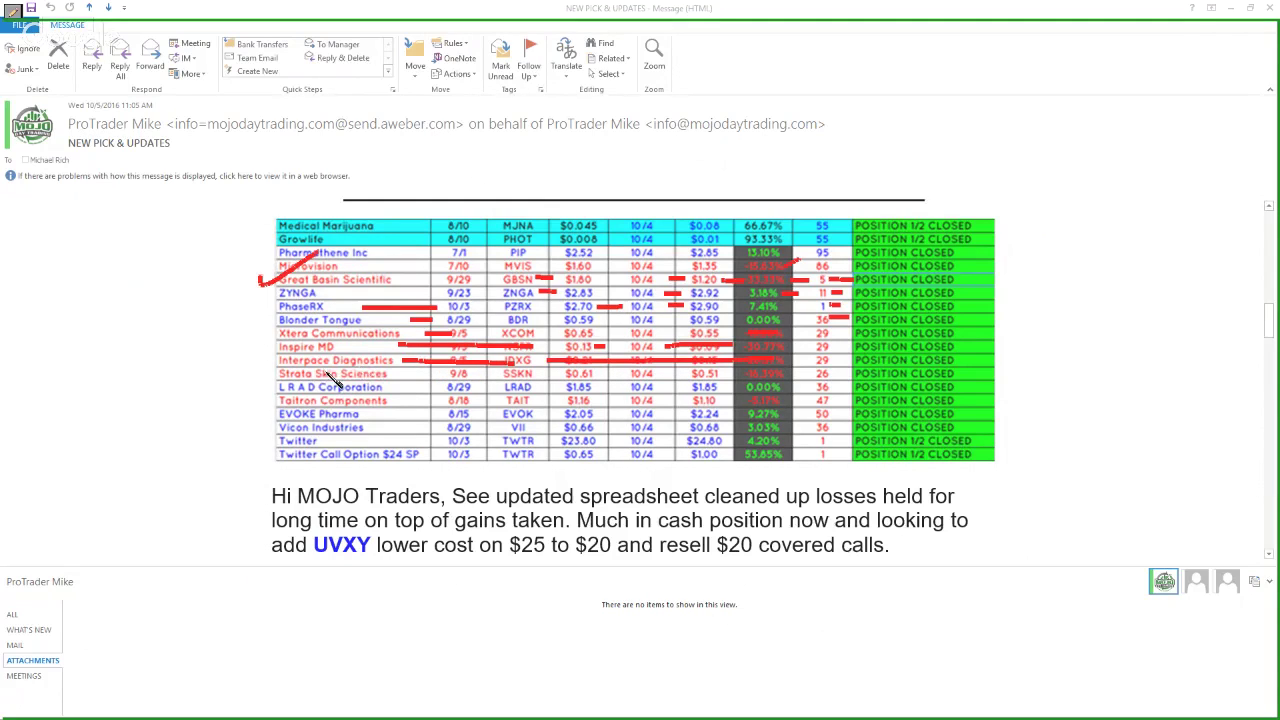
- Strike through the Strata Skin Sciences, Taitron Components and EVOKE Pharma rows in red, and draw a vertical line down the status column
{"action": "left_click_drag", "start_coordinate": [326, 372], "coordinate": [610, 377]}
{"action": "left_click_drag", "start_coordinate": [738, 383], "coordinate": [493, 380]}
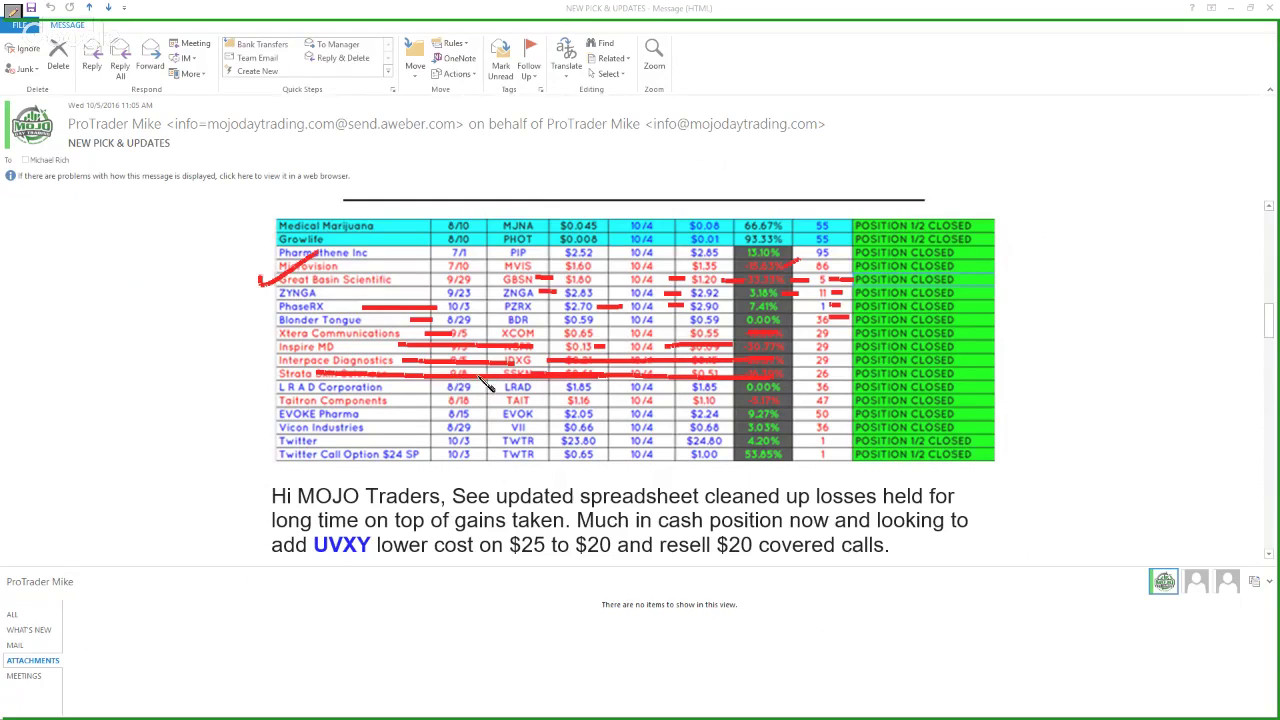
{"action": "left_click_drag", "start_coordinate": [884, 313], "coordinate": [889, 389]}
{"action": "left_click_drag", "start_coordinate": [393, 401], "coordinate": [882, 399]}
{"action": "left_click_drag", "start_coordinate": [377, 417], "coordinate": [728, 419]}
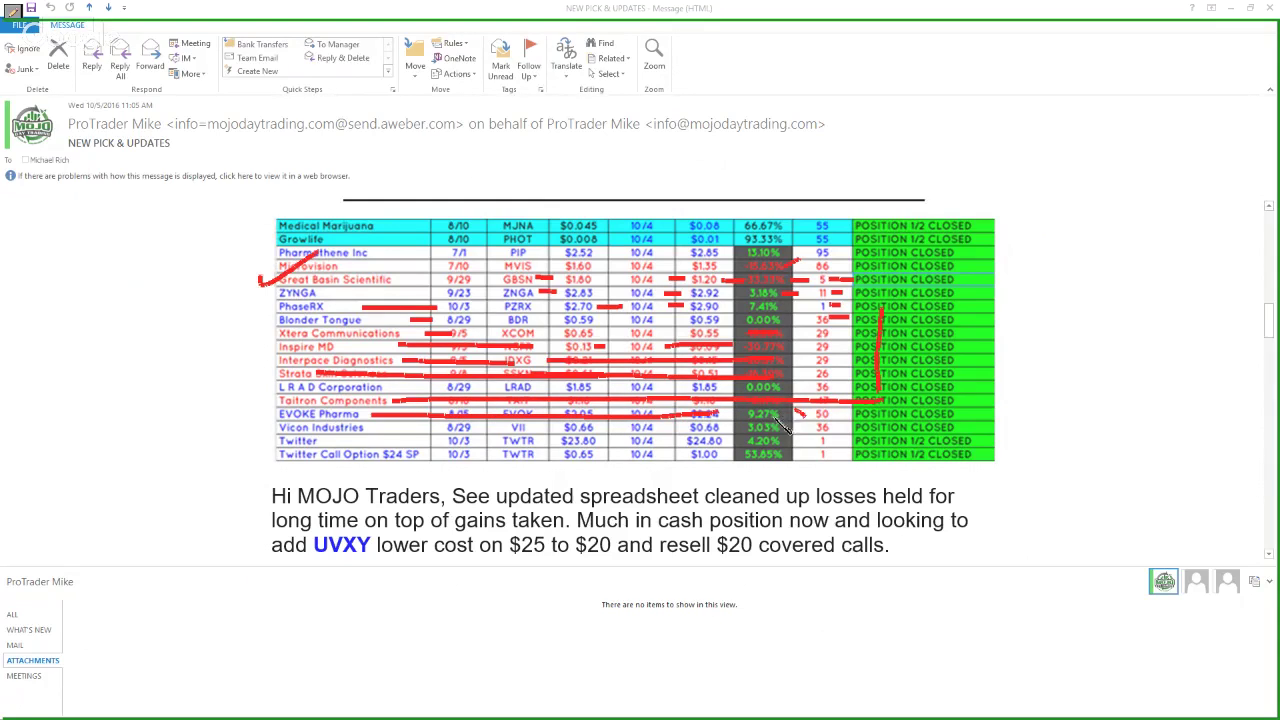
- Clear the red marks, read the UVXY, NUGT and Twitter notes below the email's table, and return to the trading charts
{"action": "left_click", "coordinate": [14, 17]}
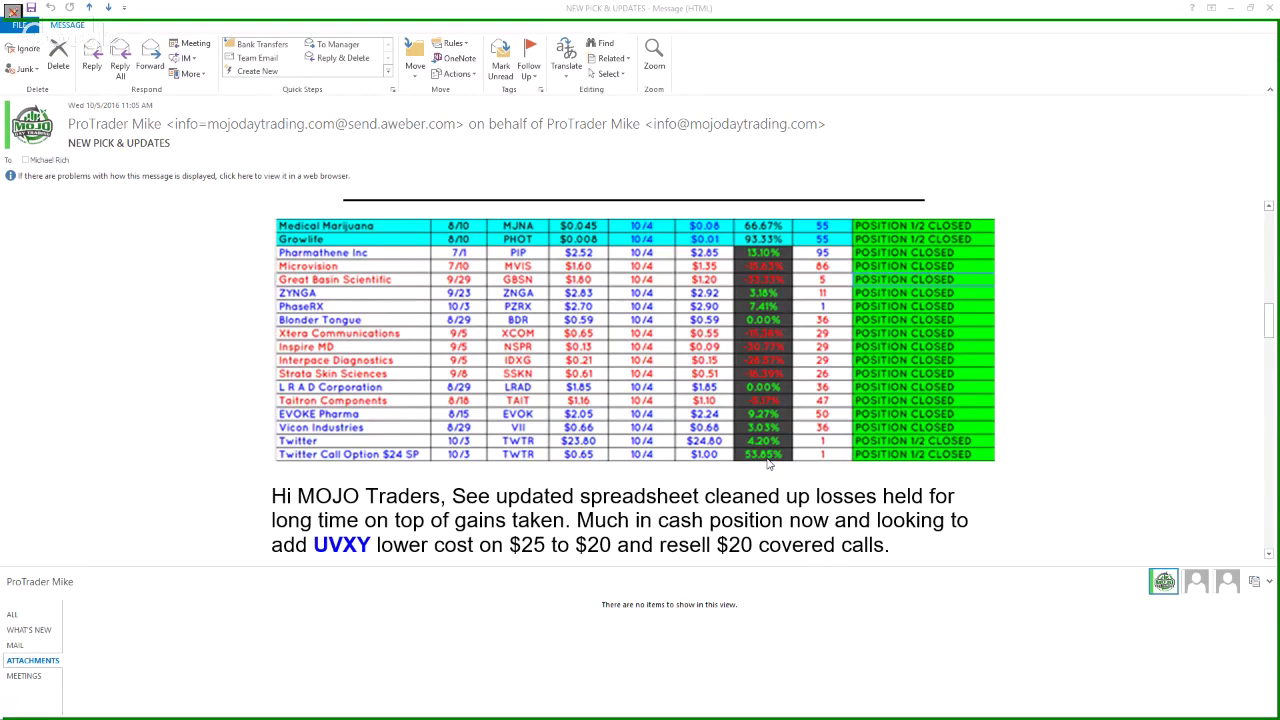
{"action": "scroll", "coordinate": [316, 410], "scroll_direction": "down", "scroll_amount": 3}
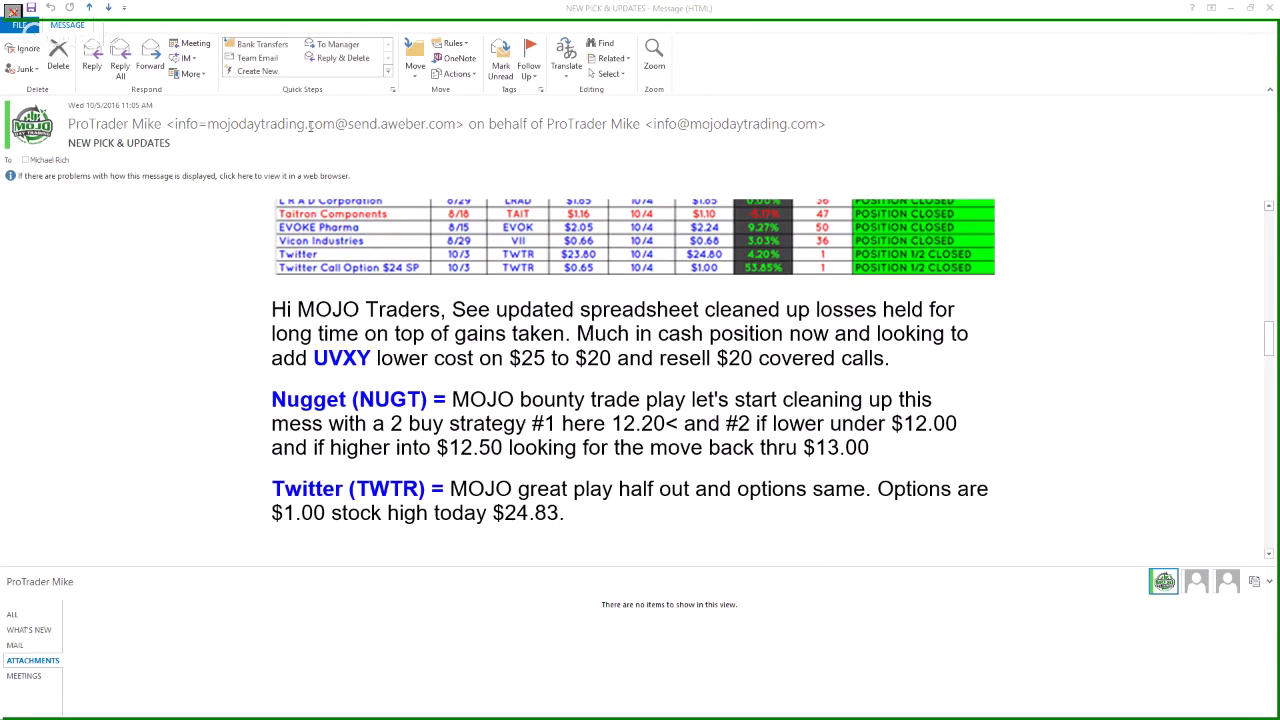
{"action": "left_click_drag", "start_coordinate": [368, 14], "coordinate": [0, 100]}
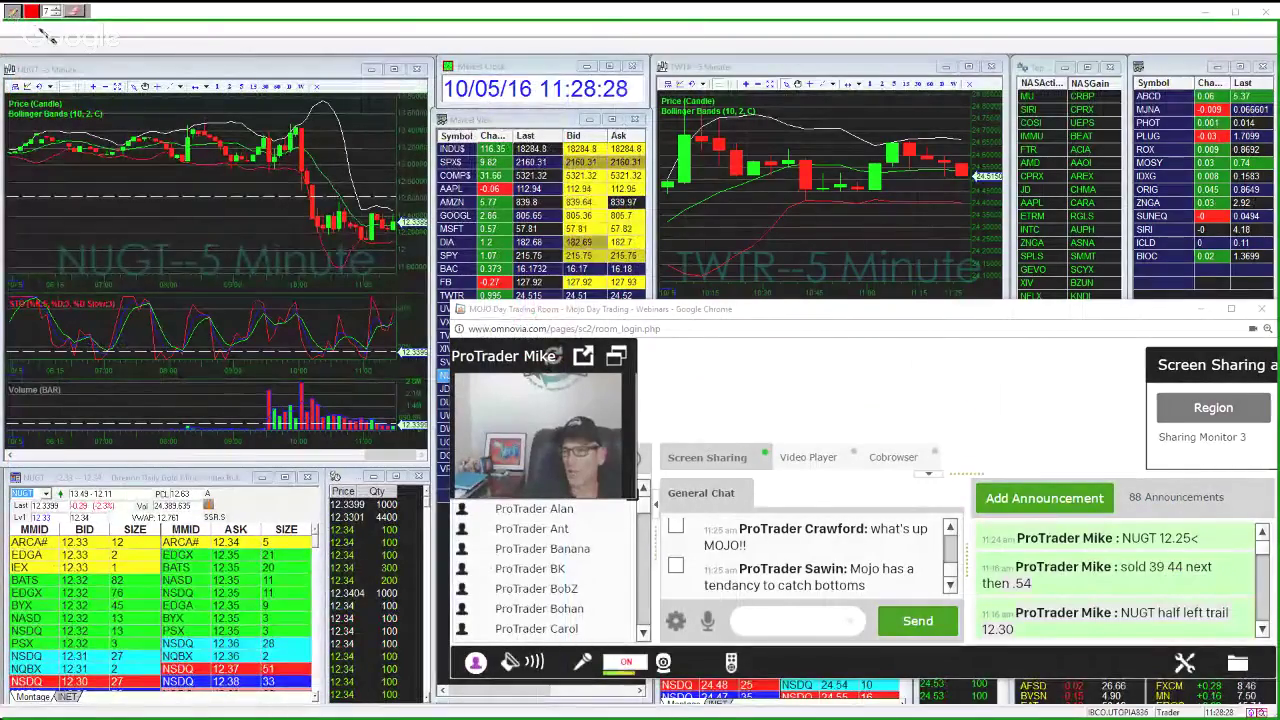
- Change the annotation pen to green, sketch a horizontal line and a steep rise on the NUGT 5-minute chart, and clear the marks
{"action": "left_click", "coordinate": [31, 11]}
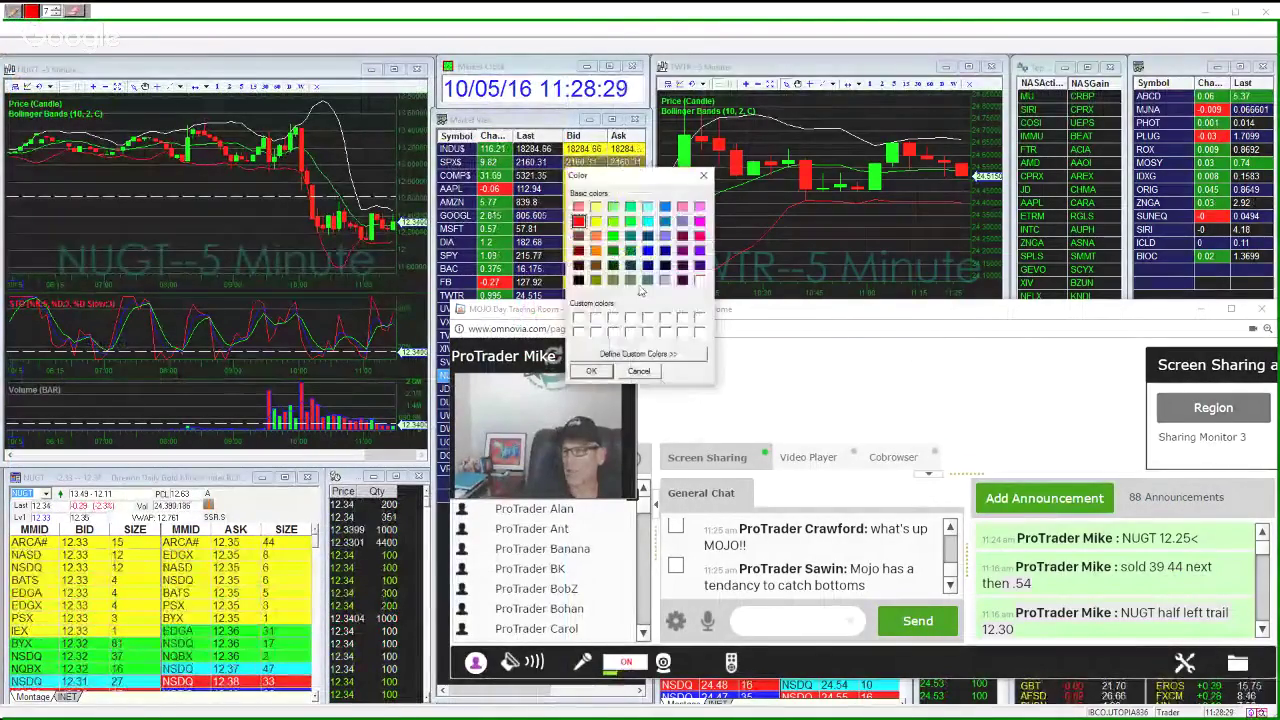
{"action": "left_click", "coordinate": [591, 371]}
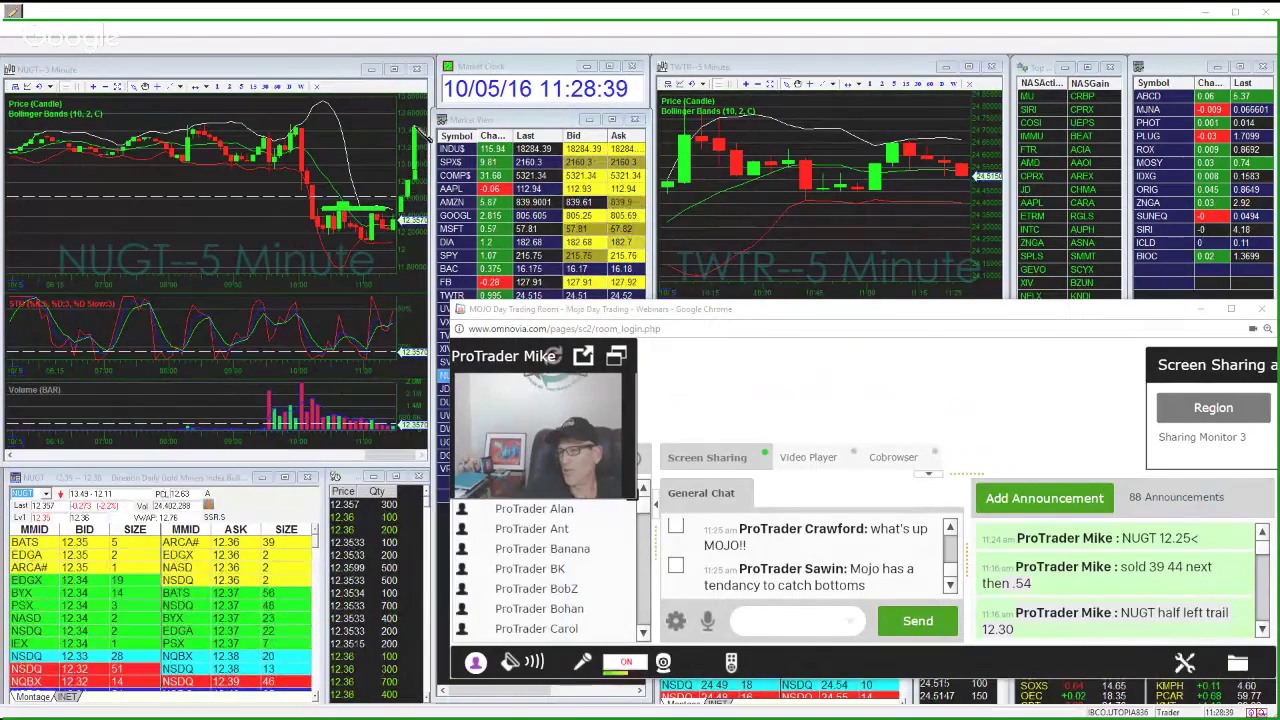
{"action": "mouse_move", "coordinate": [293, 126]}
{"action": "left_mouse_down"}
{"action": "mouse_move", "coordinate": [346, 200]}
{"action": "mouse_move", "coordinate": [412, 160]}
{"action": "mouse_move", "coordinate": [360, 120]}
{"action": "mouse_move", "coordinate": [285, 118]}
{"action": "left_mouse_up"}
{"action": "left_click", "coordinate": [13, 11]}
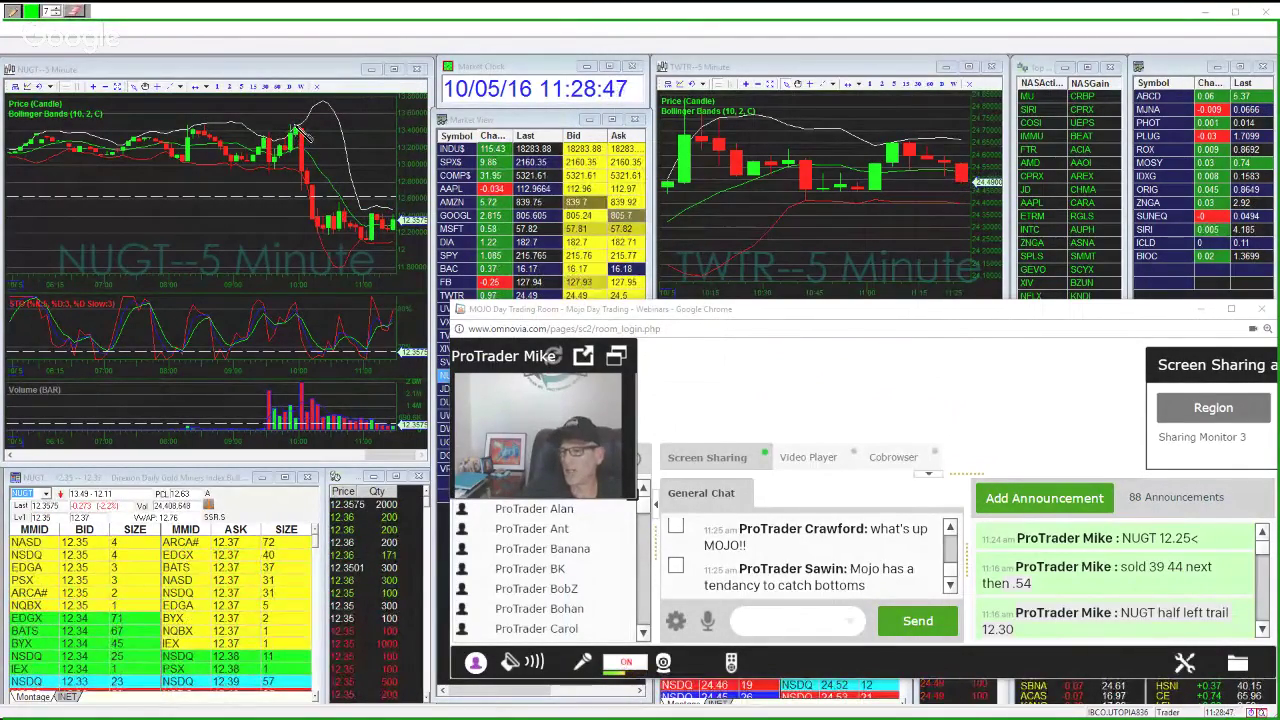
{"action": "left_click", "coordinate": [13, 11]}
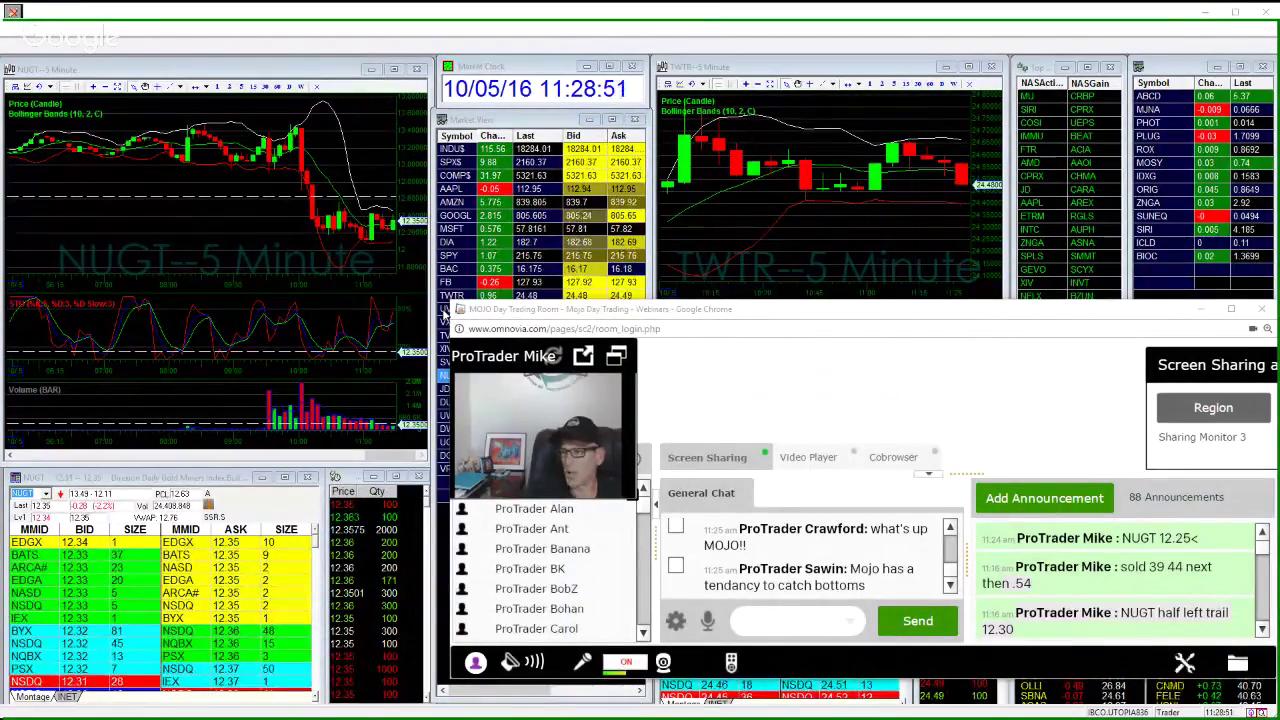
- Load UVXY from the watchlist and outline its falling and rising swings between the highs and lows in green on the 5-minute chart
{"action": "left_click", "coordinate": [460, 228]}
{"action": "left_click", "coordinate": [452, 309]}
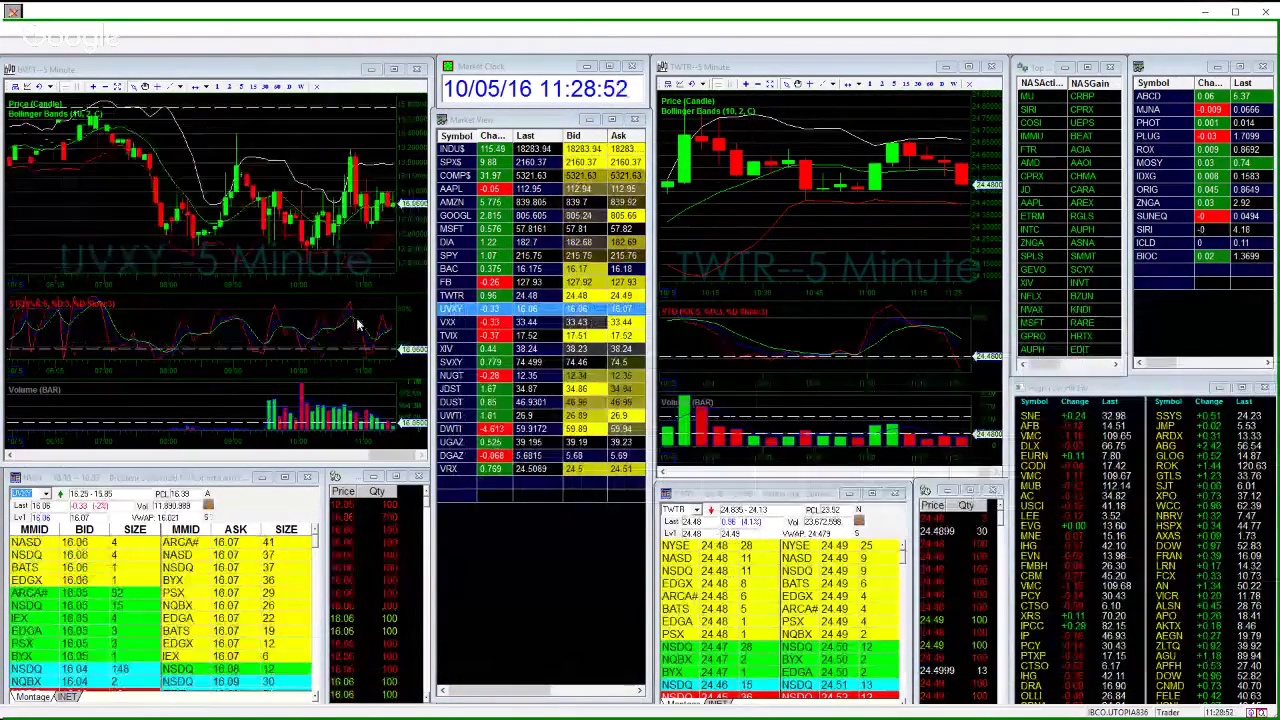
{"action": "left_click", "coordinate": [13, 11]}
{"action": "mouse_move", "coordinate": [98, 118]}
{"action": "left_mouse_down"}
{"action": "mouse_move", "coordinate": [143, 157]}
{"action": "mouse_move", "coordinate": [205, 252]}
{"action": "mouse_move", "coordinate": [245, 112]}
{"action": "mouse_move", "coordinate": [308, 240]}
{"action": "mouse_move", "coordinate": [349, 166]}
{"action": "mouse_move", "coordinate": [240, 152]}
{"action": "left_mouse_up"}
{"action": "left_click_drag", "start_coordinate": [321, 254], "coordinate": [217, 255]}
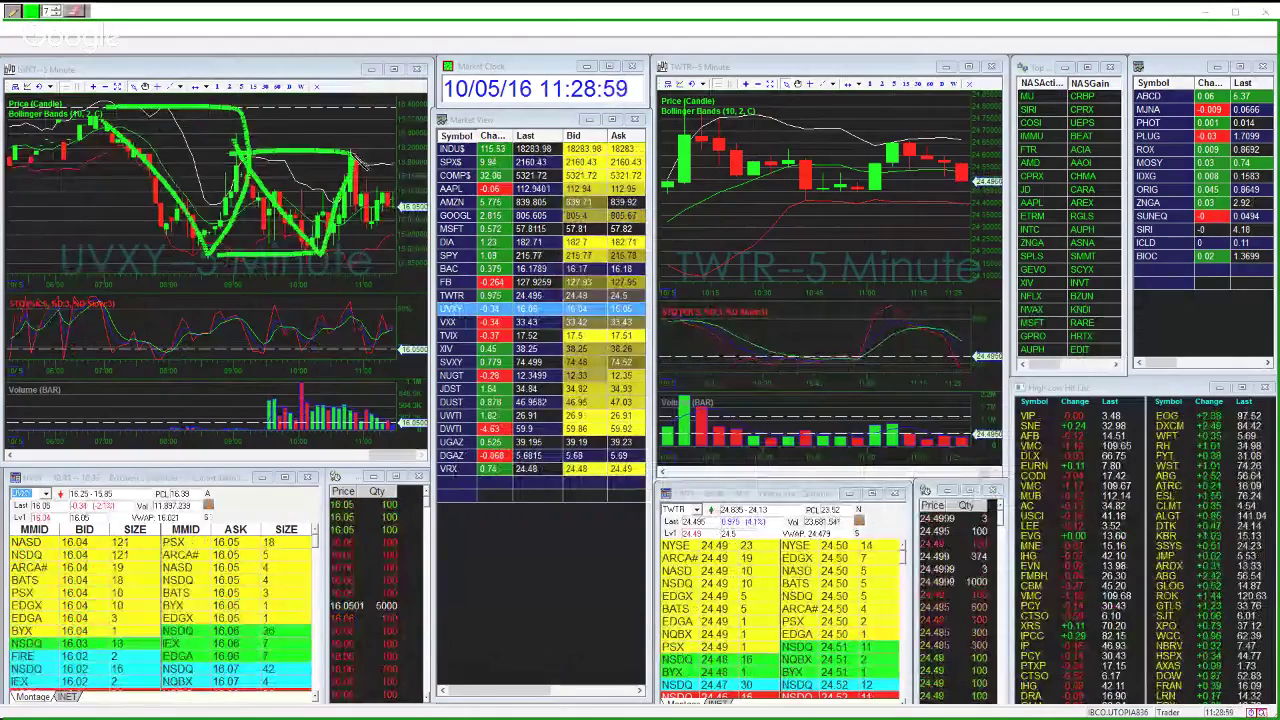
{"action": "mouse_move", "coordinate": [352, 156]}
{"action": "left_mouse_down"}
{"action": "mouse_move", "coordinate": [419, 240]}
{"action": "mouse_move", "coordinate": [331, 255]}
{"action": "left_mouse_up"}
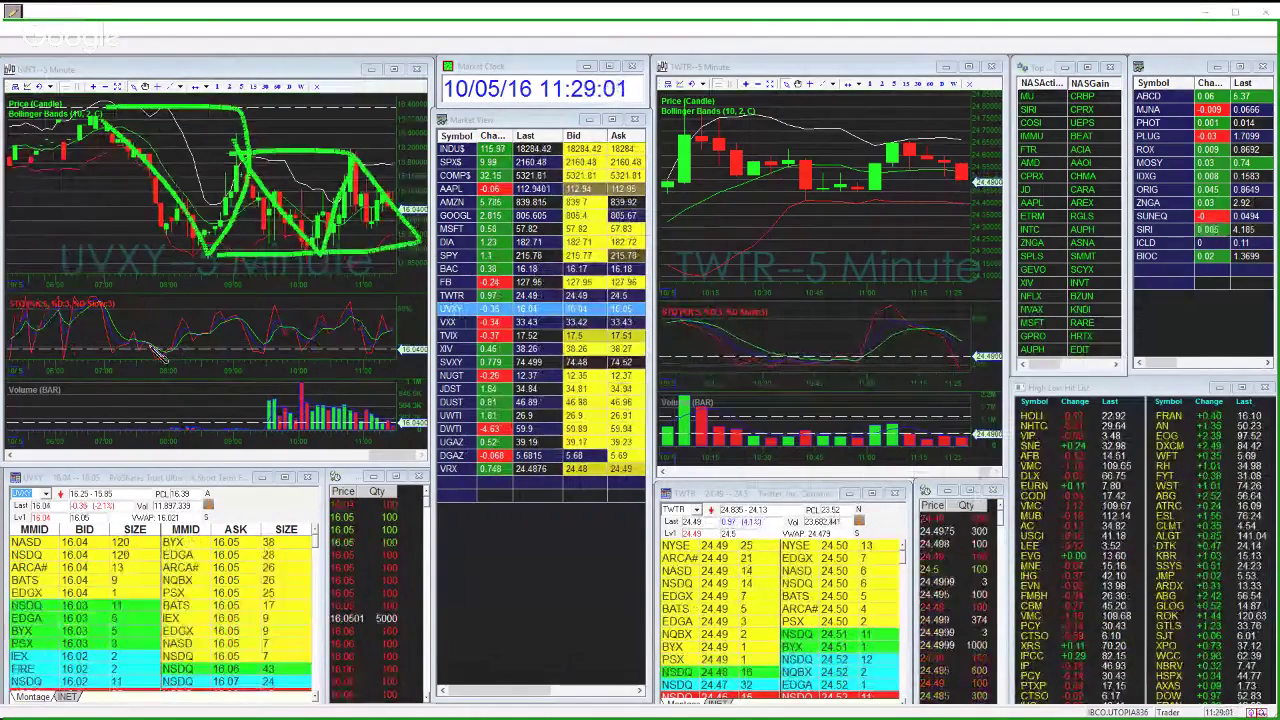
- Clear the green marks and examine the UVXY price history back through the 10/4 session
{"action": "left_click", "coordinate": [13, 12]}
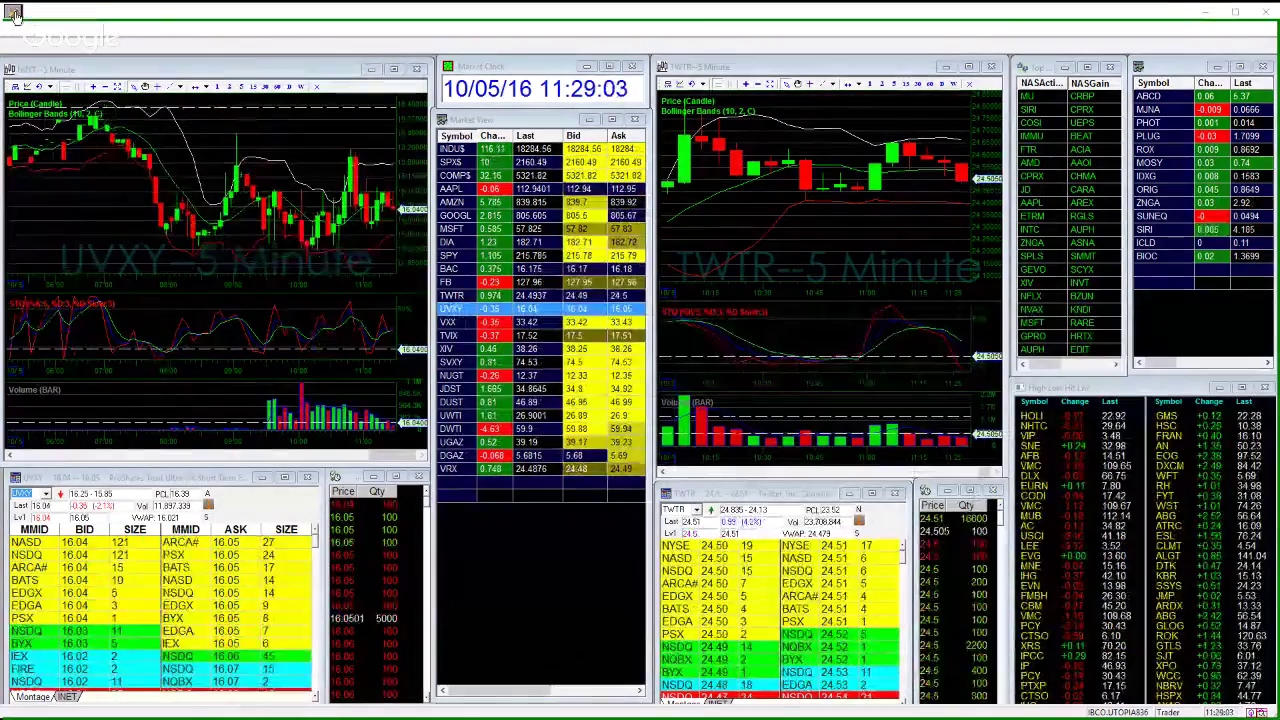
{"action": "left_click", "coordinate": [145, 456]}
{"action": "left_click", "coordinate": [146, 461]}
{"action": "left_click", "coordinate": [110, 462]}
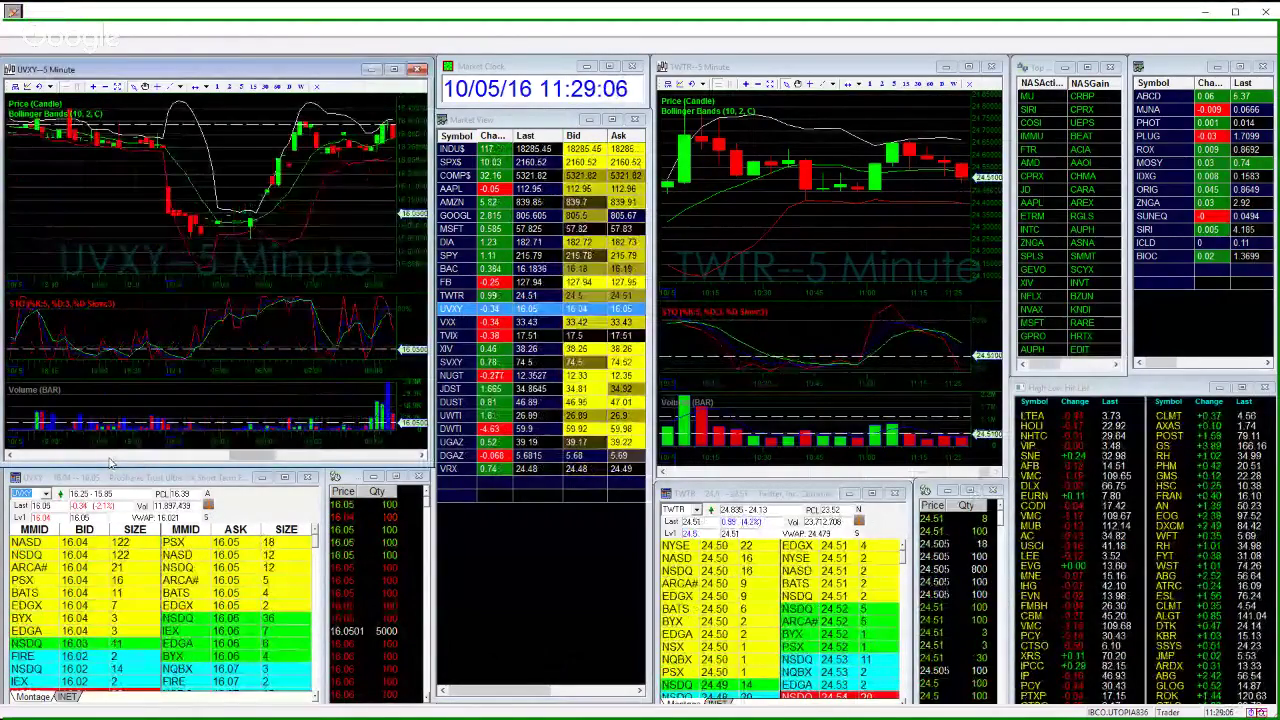
{"action": "left_click", "coordinate": [422, 456]}
{"action": "left_click", "coordinate": [422, 456]}
{"action": "left_click", "coordinate": [422, 456]}
{"action": "left_click", "coordinate": [422, 456]}
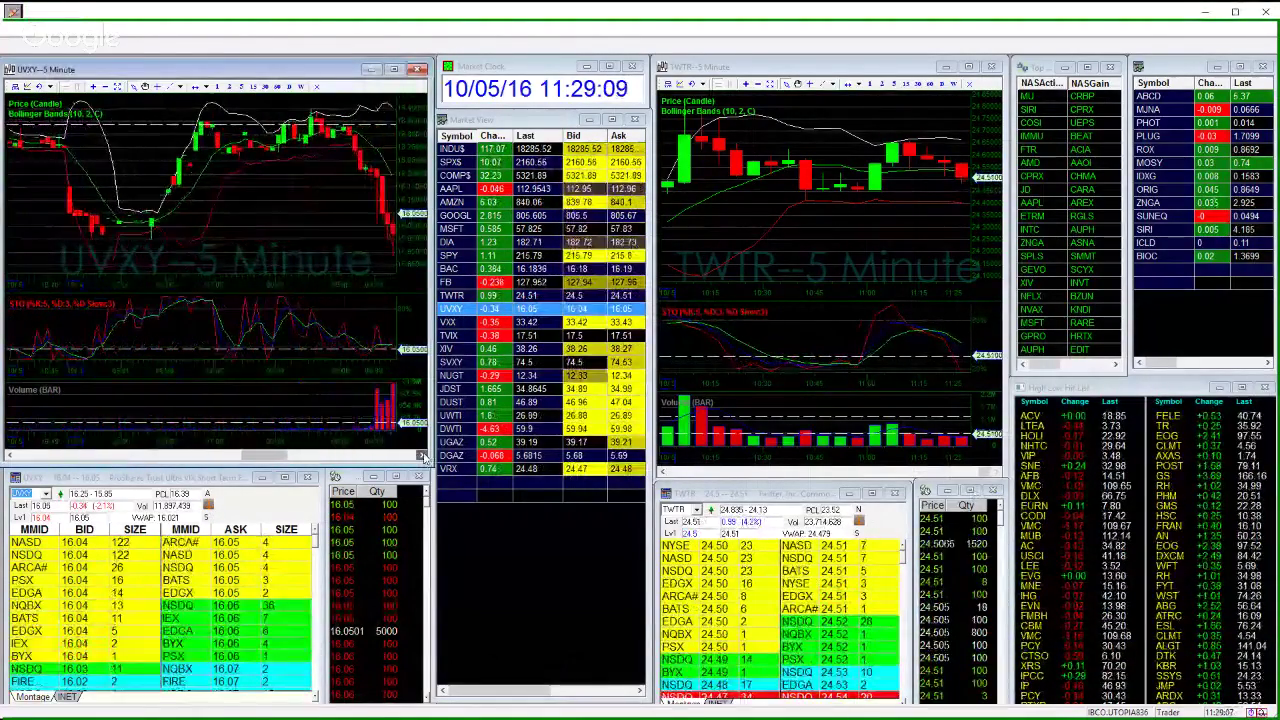
{"action": "left_click", "coordinate": [422, 456]}
{"action": "left_click", "coordinate": [422, 456]}
{"action": "left_click", "coordinate": [422, 456]}
{"action": "left_click", "coordinate": [422, 456]}
{"action": "left_click", "coordinate": [422, 456]}
- Trace the repeated swings of UVXY's 10/4 session in green and enclose them between lines along the highs and lows
{"action": "left_click", "coordinate": [13, 11]}
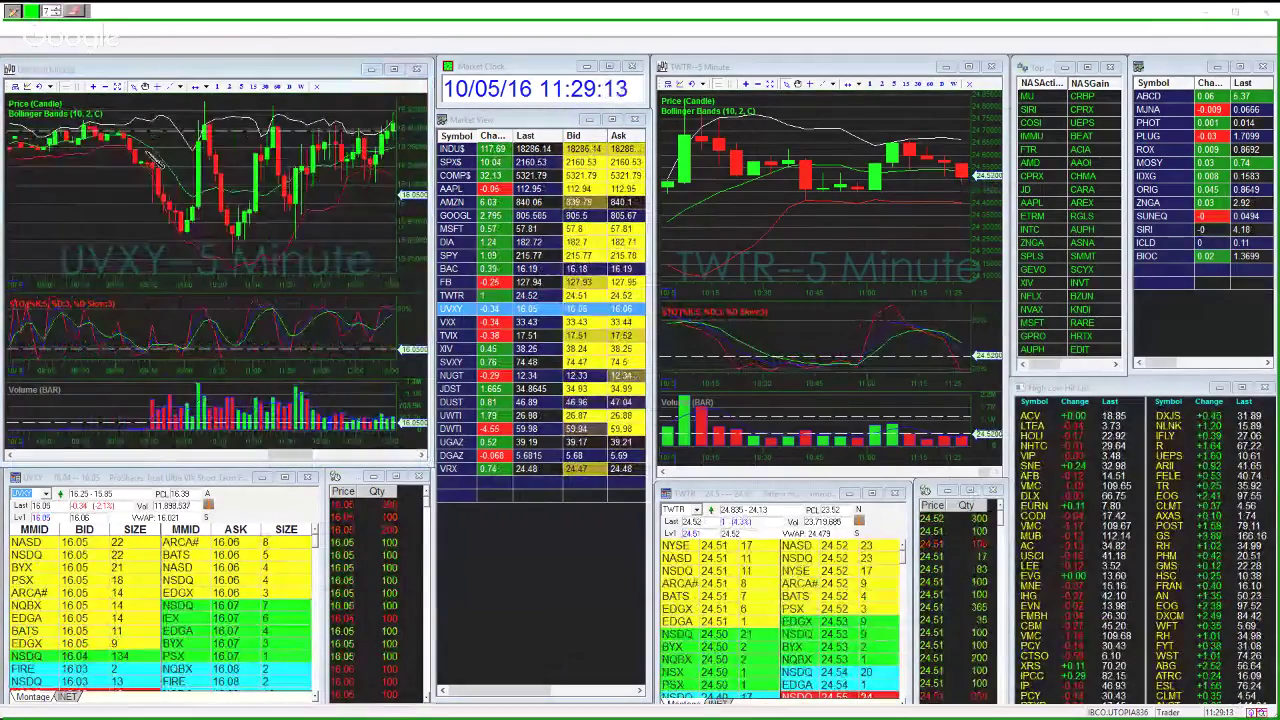
{"action": "mouse_move", "coordinate": [120, 130]}
{"action": "left_mouse_down"}
{"action": "mouse_move", "coordinate": [194, 234]}
{"action": "mouse_move", "coordinate": [134, 114]}
{"action": "mouse_move", "coordinate": [102, 121]}
{"action": "left_mouse_up"}
{"action": "mouse_move", "coordinate": [203, 128]}
{"action": "left_mouse_down"}
{"action": "mouse_move", "coordinate": [236, 236]}
{"action": "mouse_move", "coordinate": [190, 233]}
{"action": "mouse_move", "coordinate": [260, 160]}
{"action": "mouse_move", "coordinate": [200, 107]}
{"action": "mouse_move", "coordinate": [308, 234]}
{"action": "mouse_move", "coordinate": [240, 236]}
{"action": "left_mouse_up"}
{"action": "key", "text": "Escape"}
{"action": "left_click_drag", "start_coordinate": [264, 104], "coordinate": [398, 188]}
{"action": "mouse_move", "coordinate": [308, 234]}
{"action": "left_mouse_down"}
{"action": "mouse_move", "coordinate": [417, 222]}
{"action": "mouse_move", "coordinate": [370, 104]}
{"action": "mouse_move", "coordinate": [262, 102]}
{"action": "mouse_move", "coordinate": [419, 228]}
{"action": "left_mouse_up"}
{"action": "left_click_drag", "start_coordinate": [380, 110], "coordinate": [303, 239]}
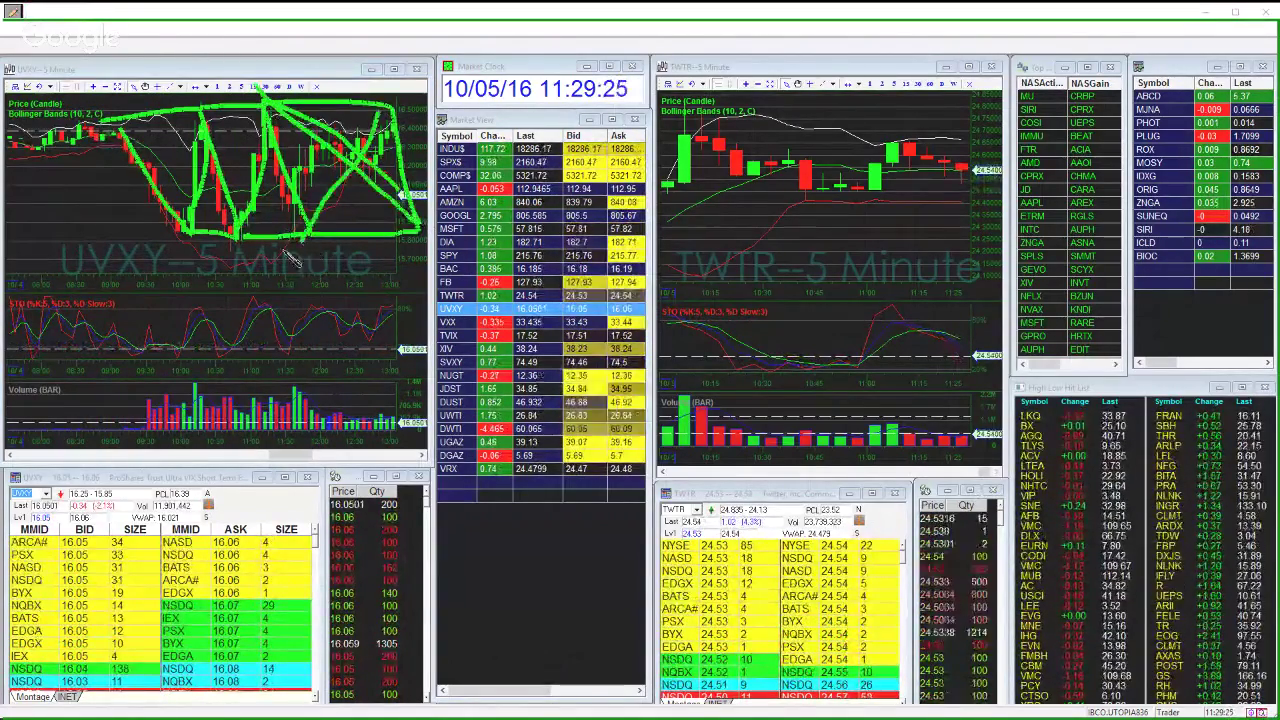
{"action": "mouse_move", "coordinate": [120, 131]}
{"action": "left_mouse_down"}
{"action": "mouse_move", "coordinate": [80, 192]}
{"action": "mouse_move", "coordinate": [190, 236]}
{"action": "left_mouse_up"}
{"action": "left_click_drag", "start_coordinate": [118, 124], "coordinate": [22, 170]}
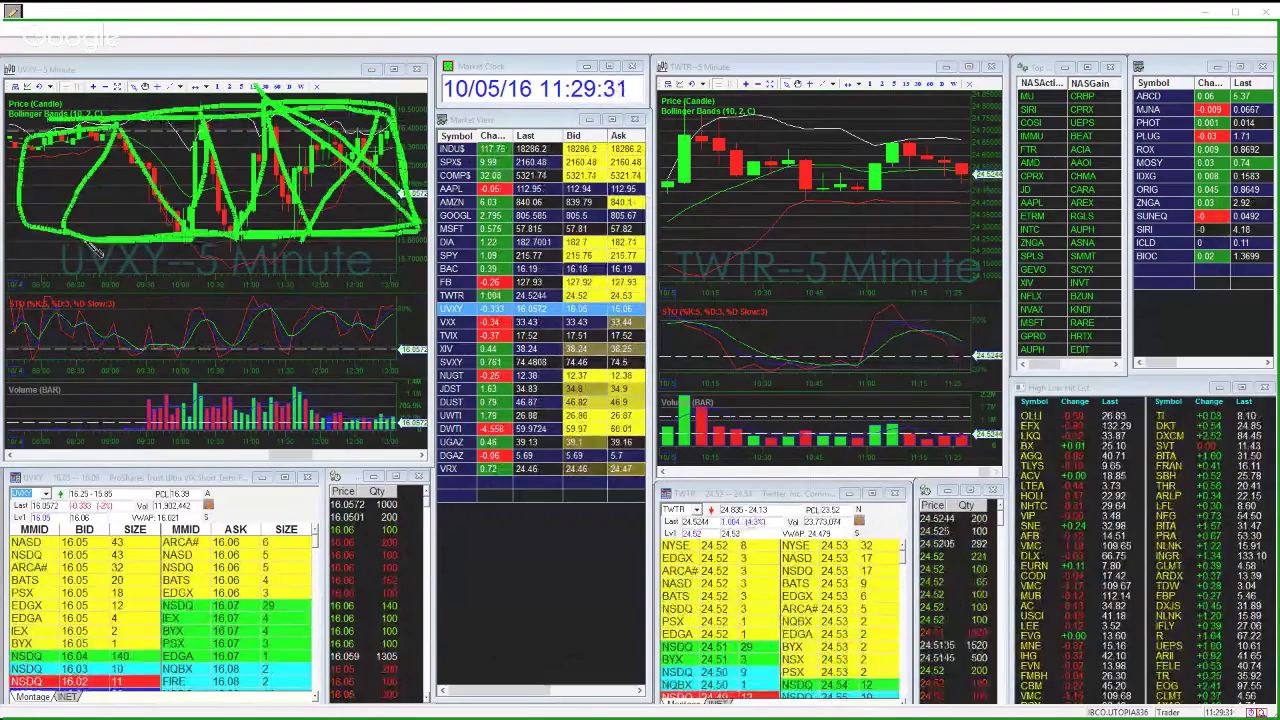
- Clear the marks, load NUGT from the watchlist, and enlarge the candles on its 5-minute chart
{"action": "left_click", "coordinate": [13, 12]}
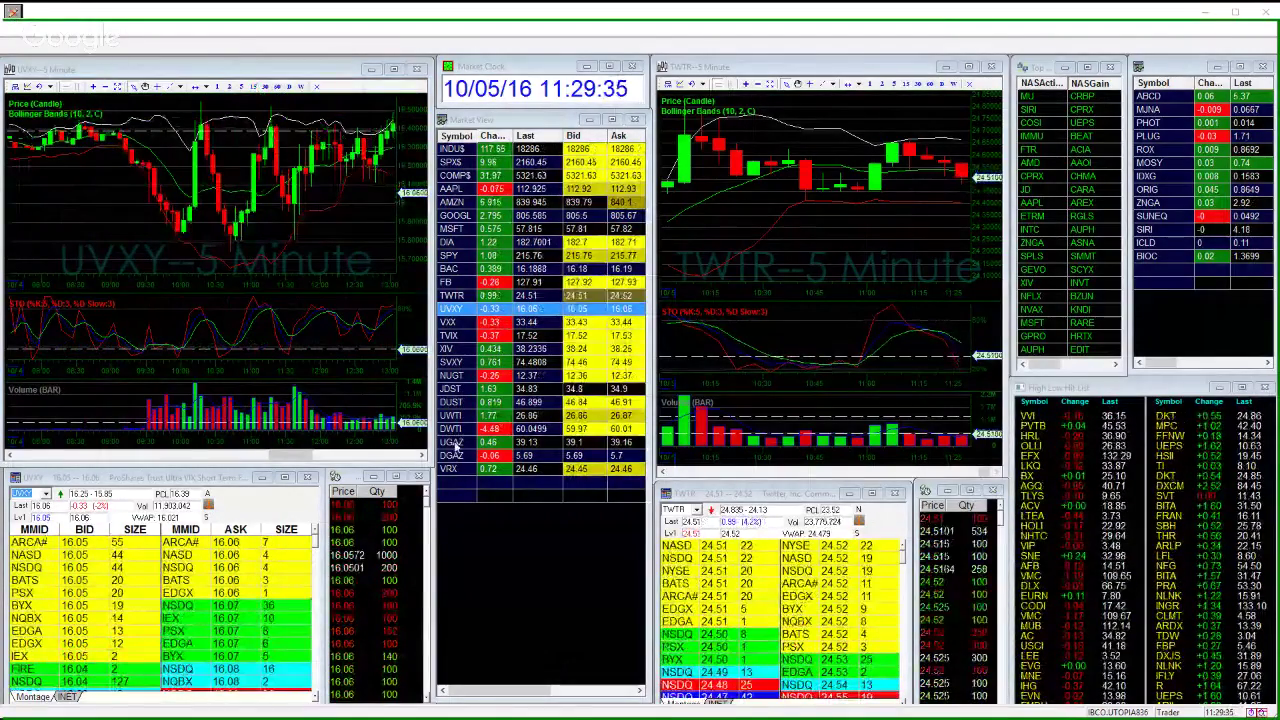
{"action": "left_click", "coordinate": [459, 376]}
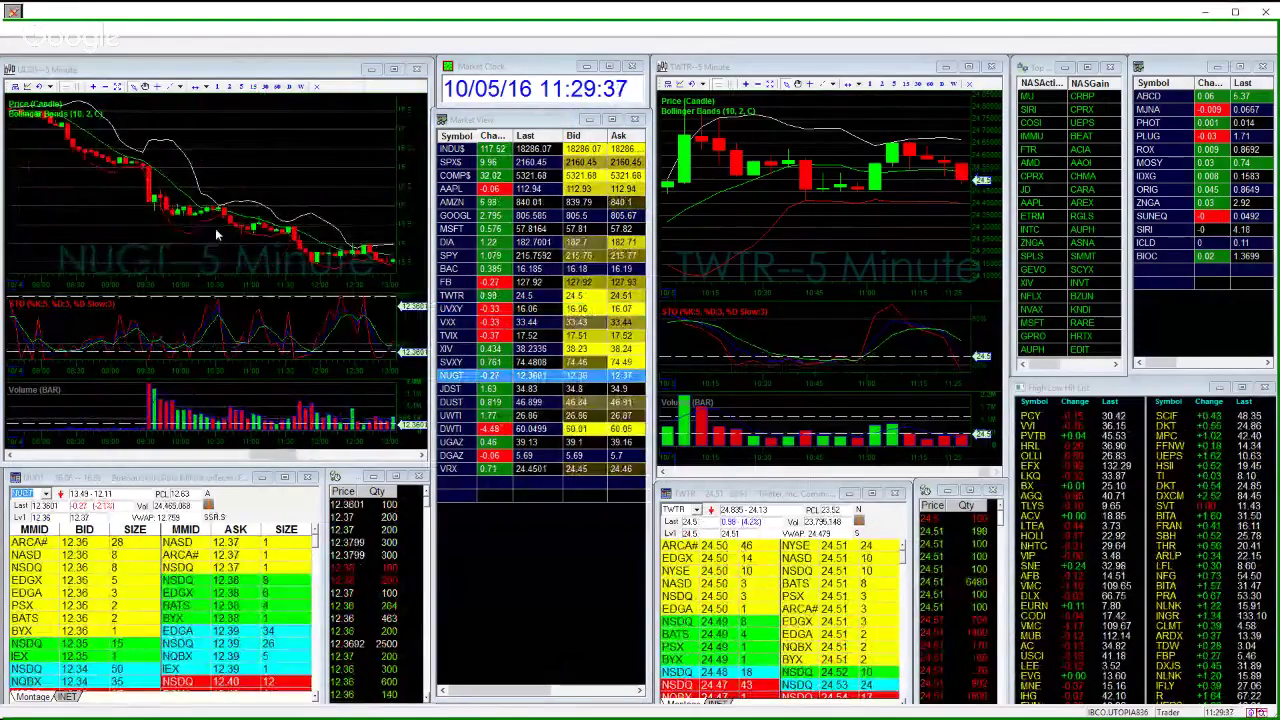
{"action": "left_click", "coordinate": [93, 86]}
{"action": "scroll", "coordinate": [118, 235], "scroll_direction": "up", "scroll_amount": 6}
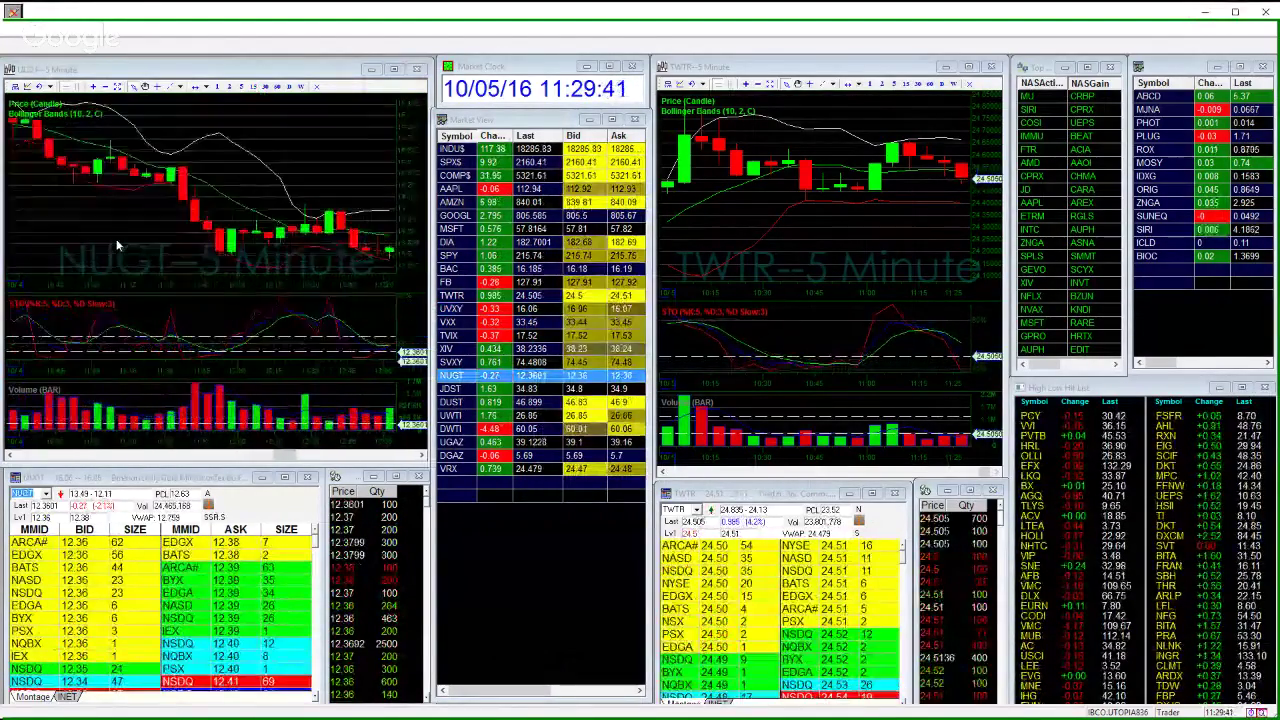
{"action": "scroll", "coordinate": [116, 239], "scroll_direction": "up", "scroll_amount": 1}
- Draw NUGT's decline in green, put an X at the low and another above the rebound, and outline the sideways range
{"action": "left_click", "coordinate": [13, 12]}
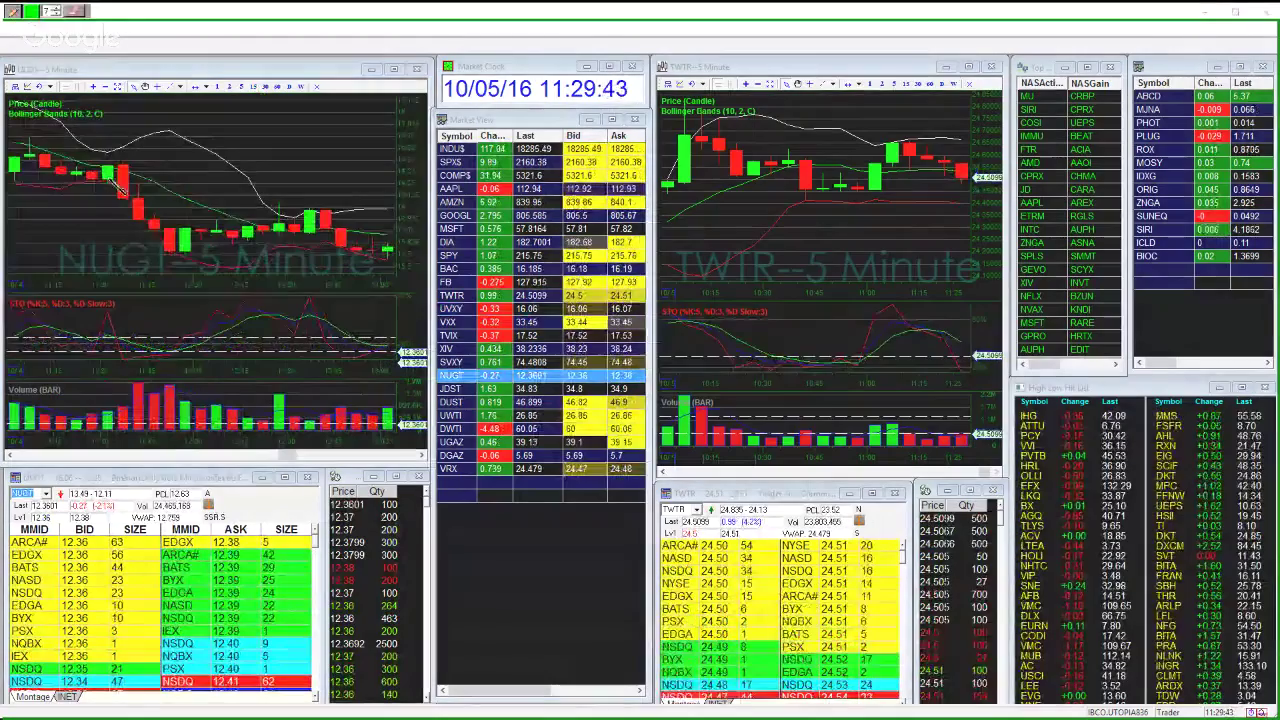
{"action": "mouse_move", "coordinate": [106, 160]}
{"action": "left_mouse_down"}
{"action": "mouse_move", "coordinate": [167, 247]}
{"action": "mouse_move", "coordinate": [149, 271]}
{"action": "mouse_move", "coordinate": [181, 268]}
{"action": "left_mouse_up"}
{"action": "left_click_drag", "start_coordinate": [258, 186], "coordinate": [285, 211]}
{"action": "left_click_drag", "start_coordinate": [258, 210], "coordinate": [285, 185]}
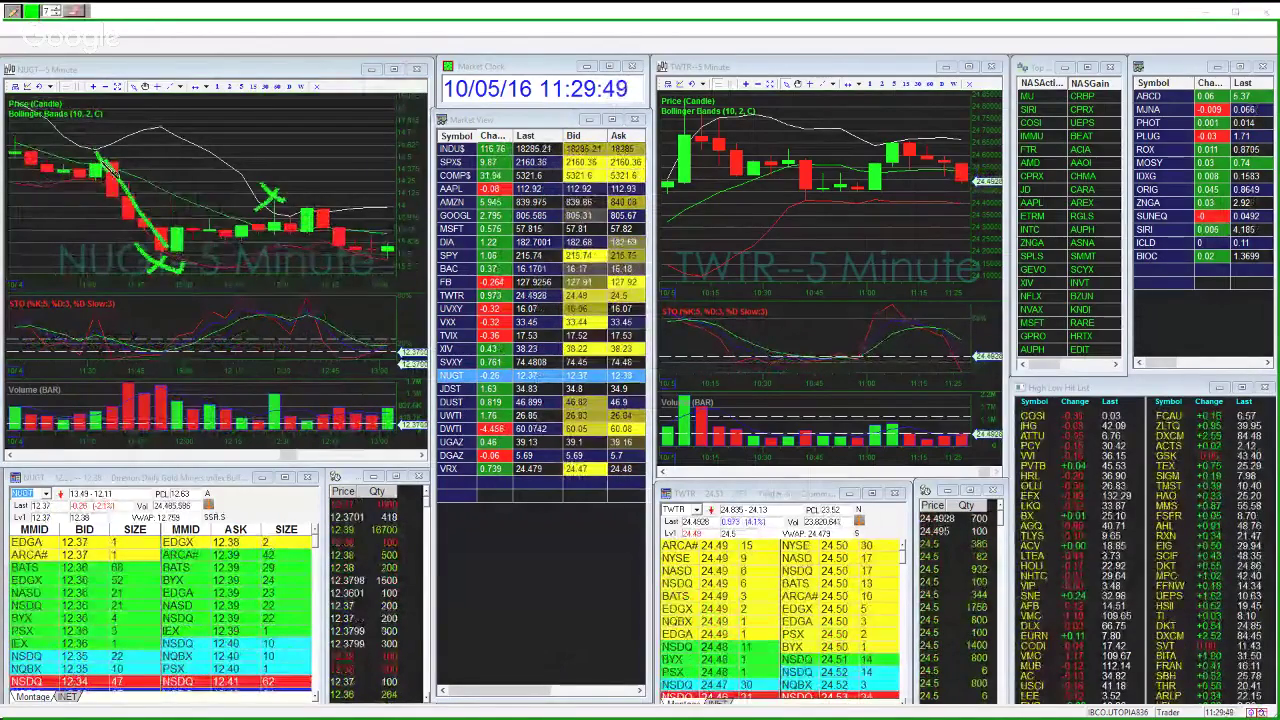
{"action": "mouse_move", "coordinate": [180, 269]}
{"action": "left_mouse_down"}
{"action": "mouse_move", "coordinate": [270, 189]}
{"action": "mouse_move", "coordinate": [121, 195]}
{"action": "left_mouse_up"}
{"action": "mouse_move", "coordinate": [285, 196]}
{"action": "left_mouse_down"}
{"action": "mouse_move", "coordinate": [388, 250]}
{"action": "mouse_move", "coordinate": [397, 193]}
{"action": "mouse_move", "coordinate": [272, 196]}
{"action": "left_mouse_up"}
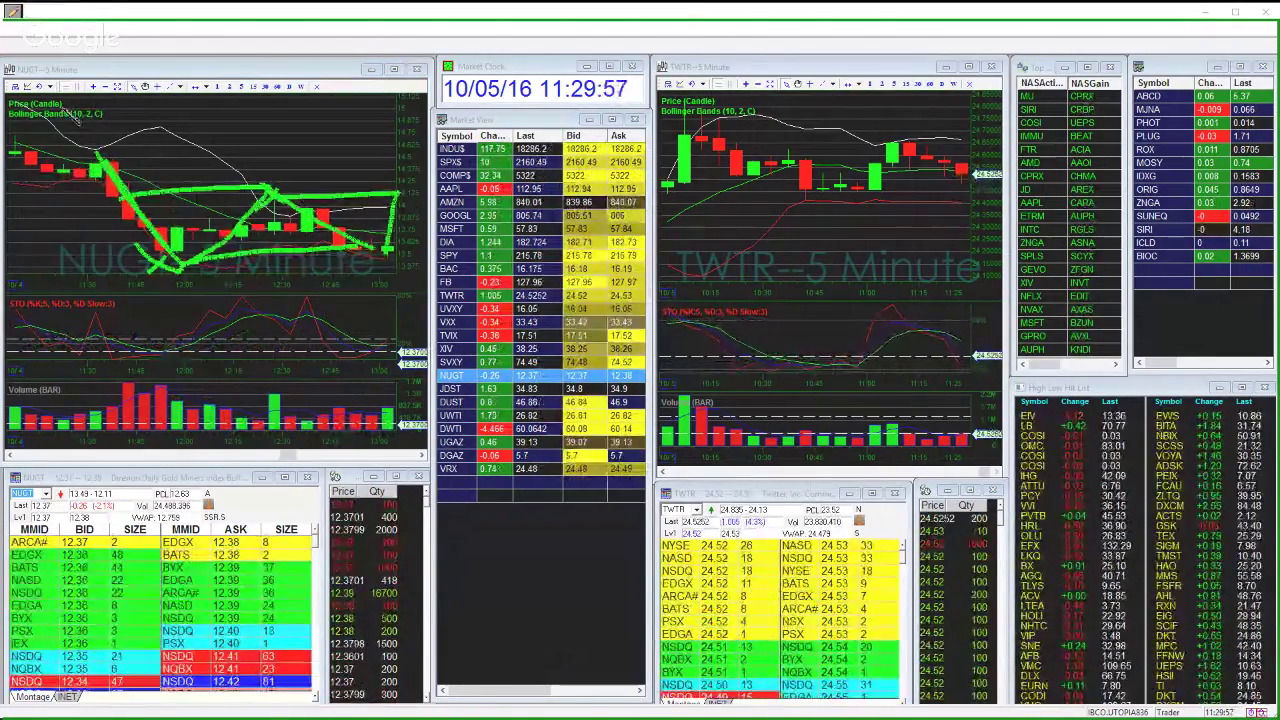
- Add up and down arrows at the end of the outlined NUGT range and clear all the marks
{"action": "mouse_move", "coordinate": [16, 11]}
{"action": "mouse_move", "coordinate": [404, 192]}
{"action": "left_mouse_down"}
{"action": "mouse_move", "coordinate": [398, 152]}
{"action": "mouse_move", "coordinate": [412, 284]}
{"action": "left_mouse_up"}
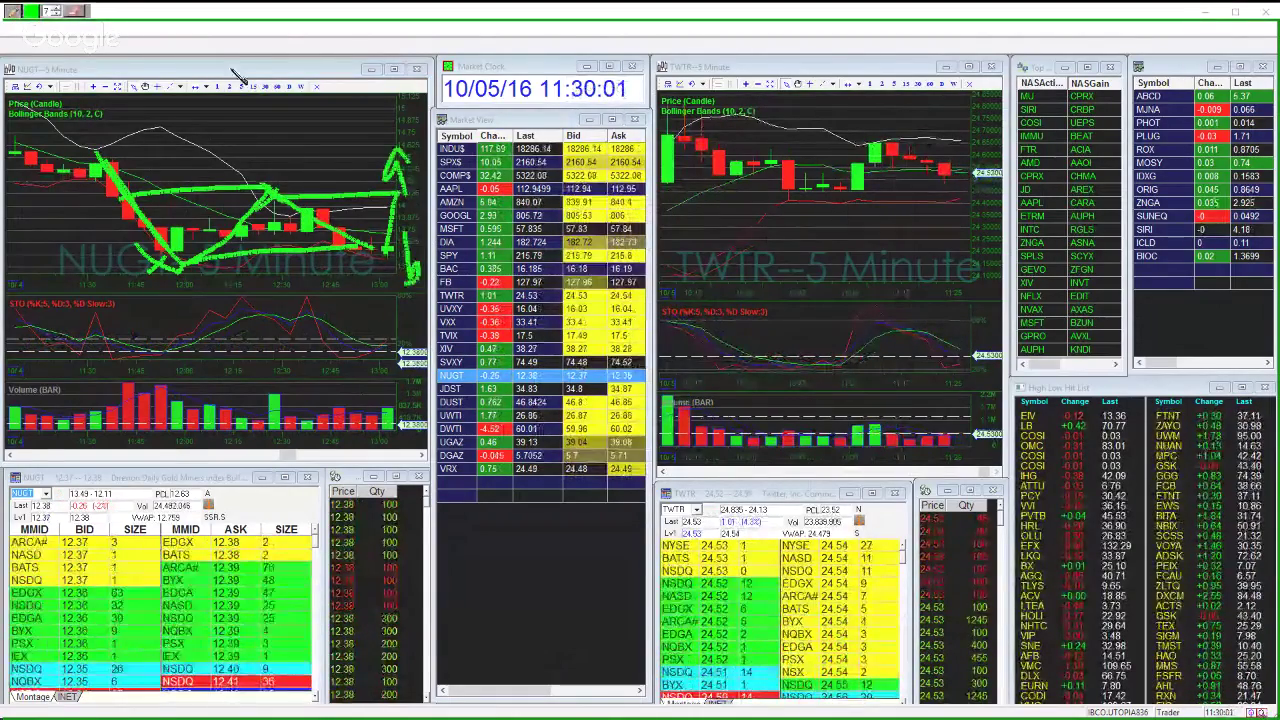
{"action": "left_click", "coordinate": [33, 12]}
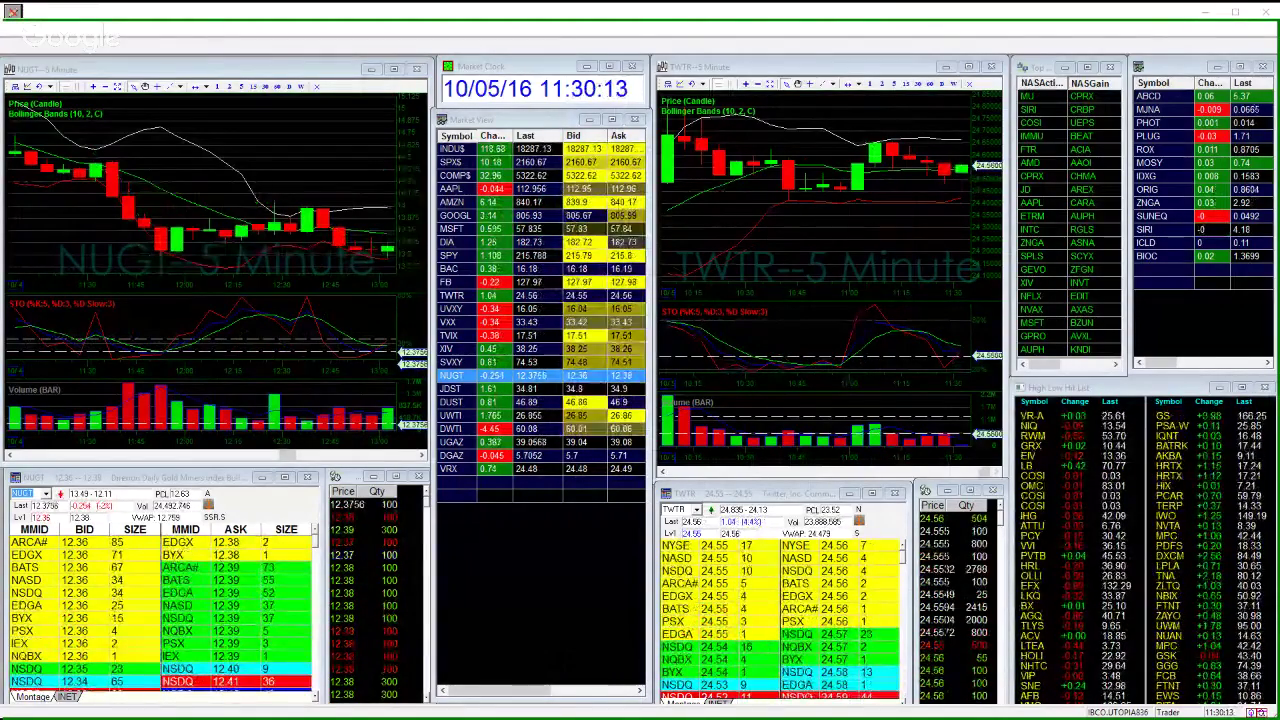
- Review the latest 5-minute candles of UVXY and VRX, and bring the NUGT chart back
{"action": "left_click", "coordinate": [452, 309]}
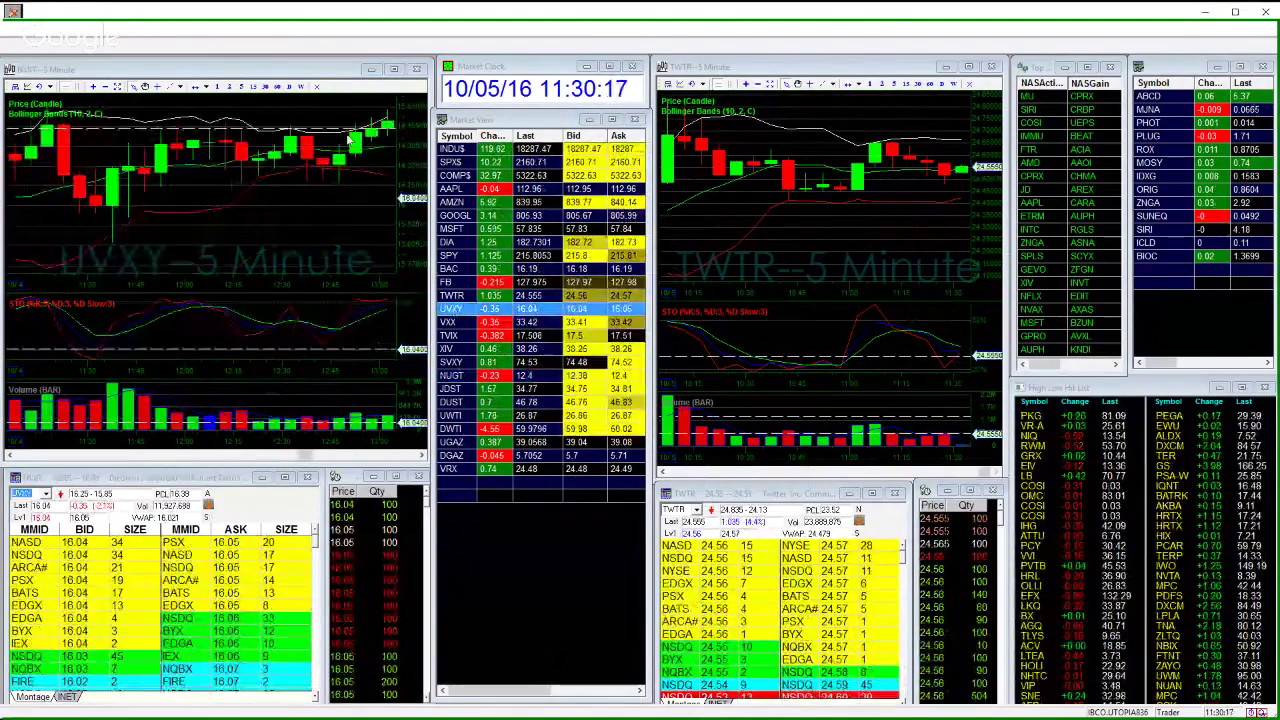
{"action": "left_click_drag", "start_coordinate": [305, 455], "coordinate": [418, 459]}
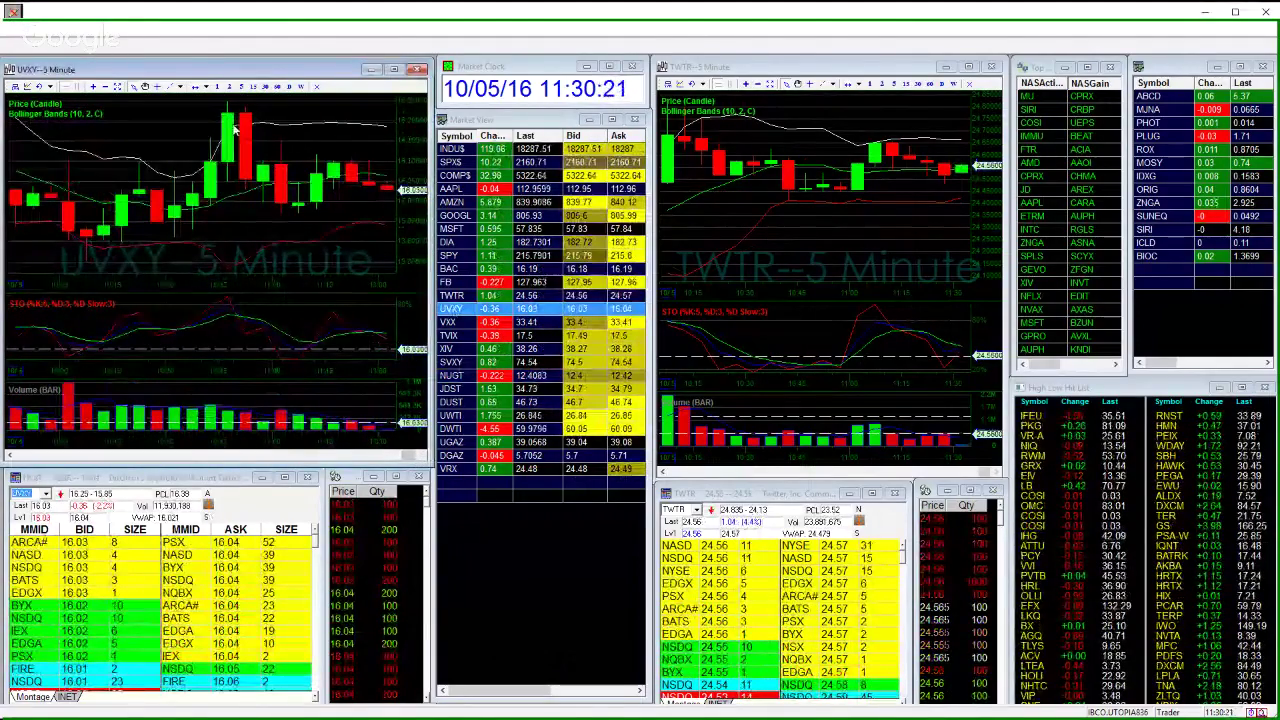
{"action": "mouse_move", "coordinate": [232, 128]}
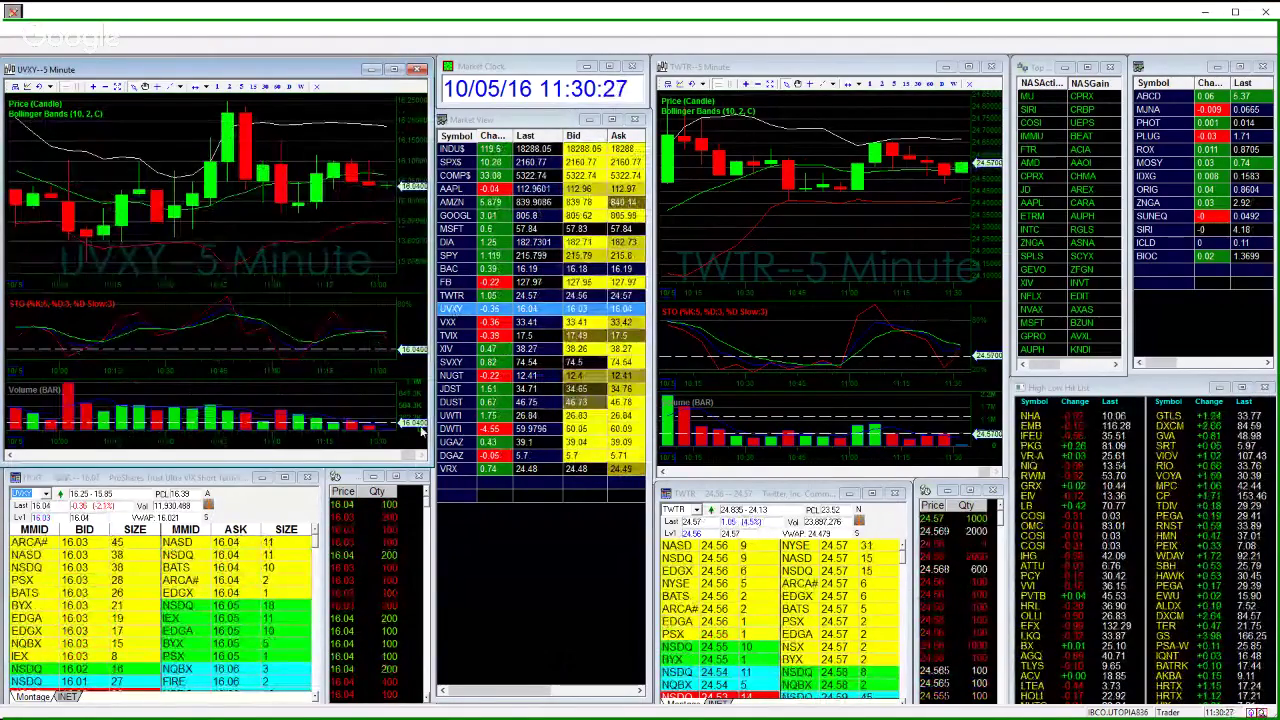
{"action": "left_click", "coordinate": [457, 471]}
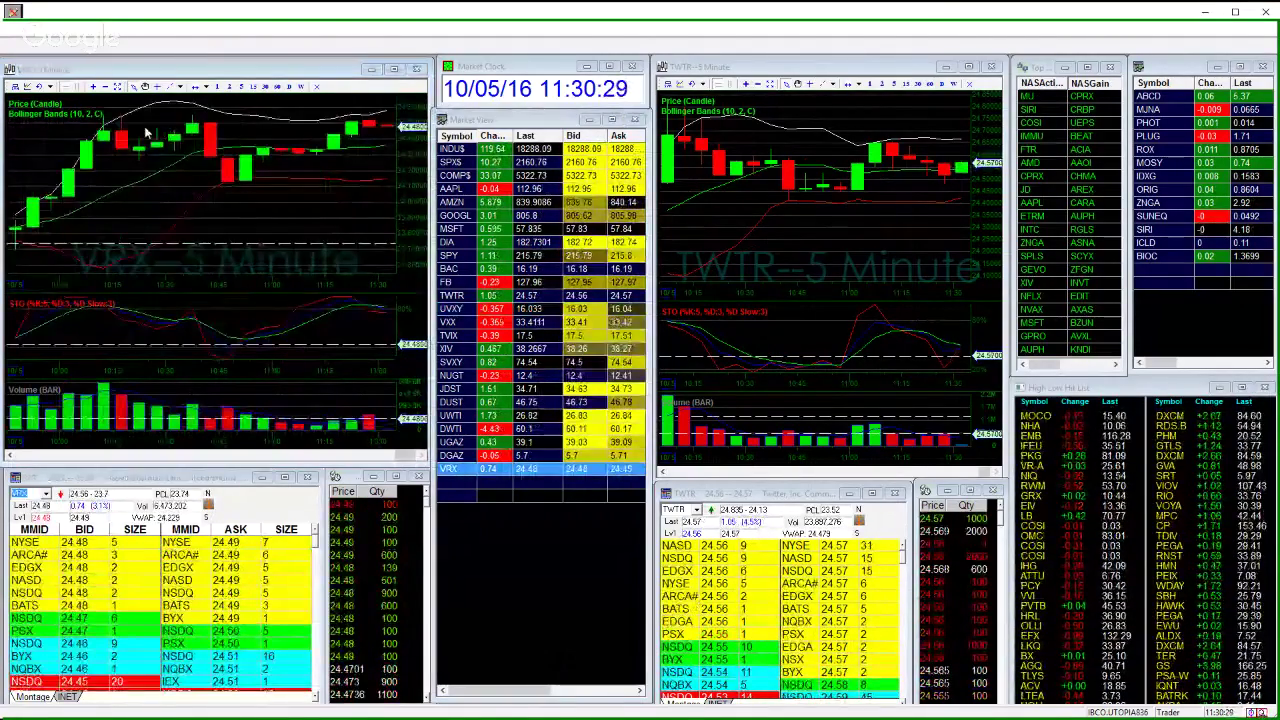
{"action": "mouse_move", "coordinate": [103, 133]}
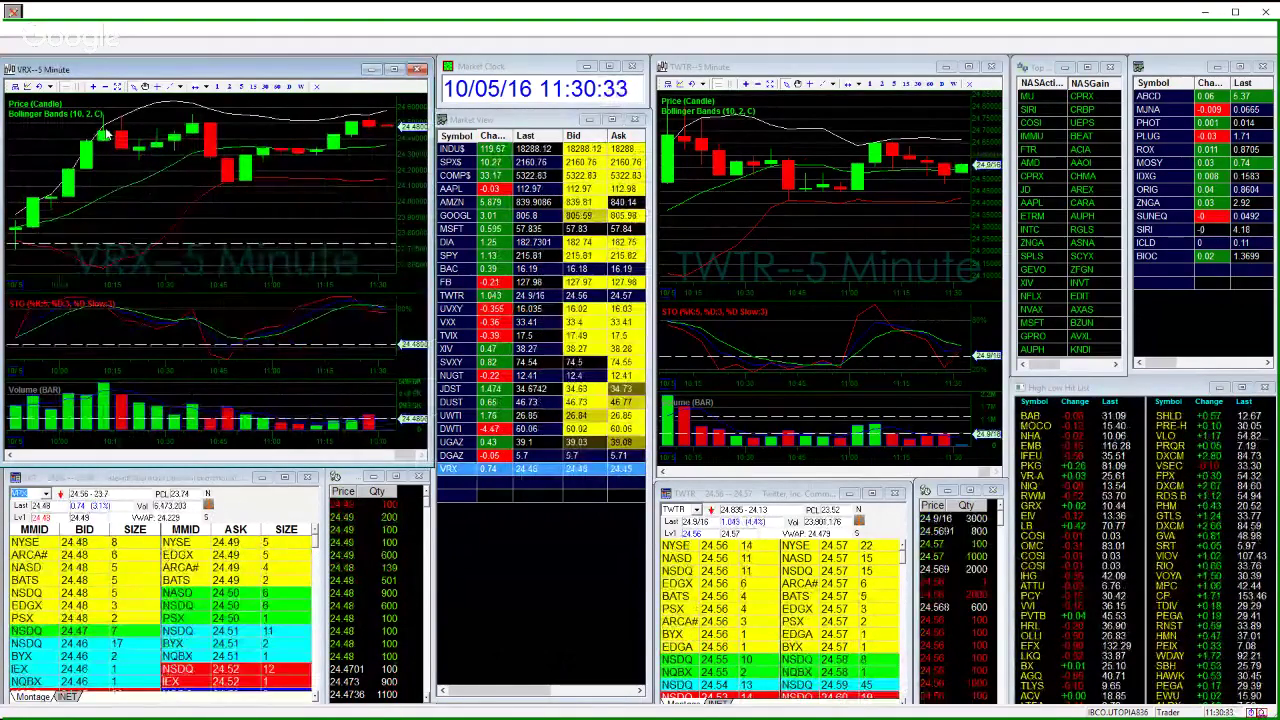
{"action": "left_click", "coordinate": [455, 375]}
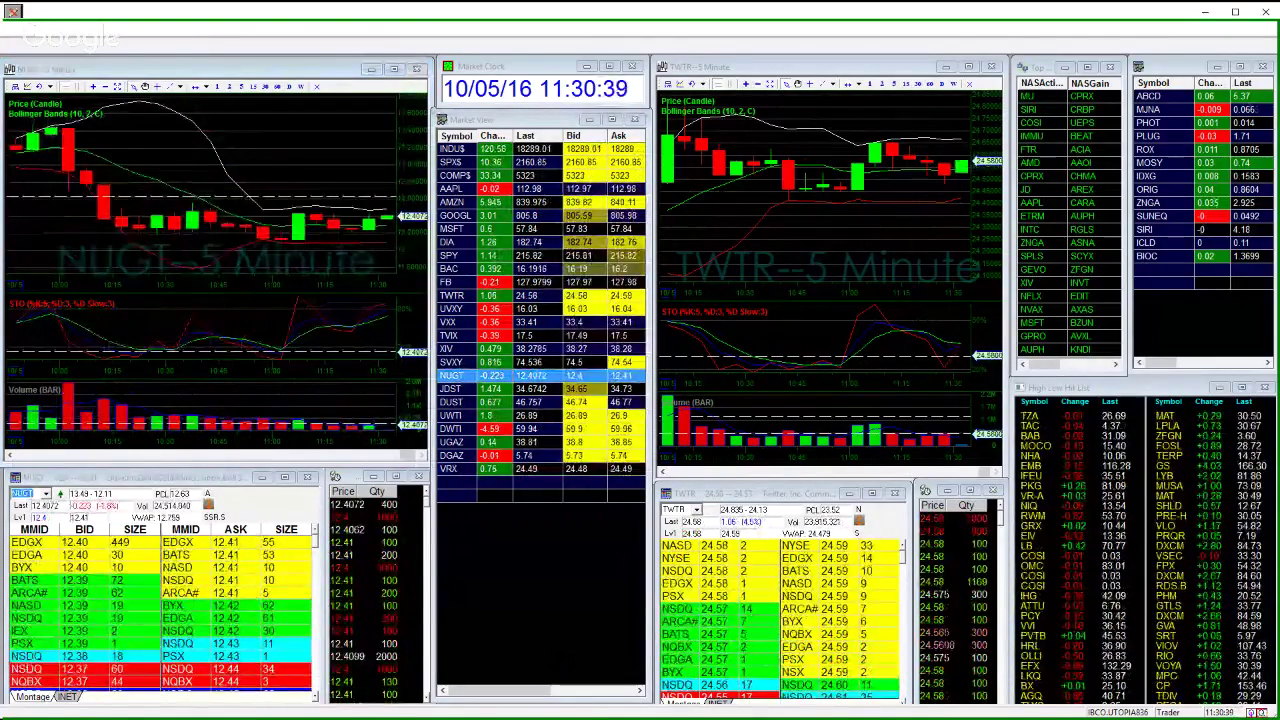
- Post the announcement "NUGT 12.39 .44 hold thru .50" in the trading room and close the announcement form
{"action": "key", "text": "alt+Tab"}
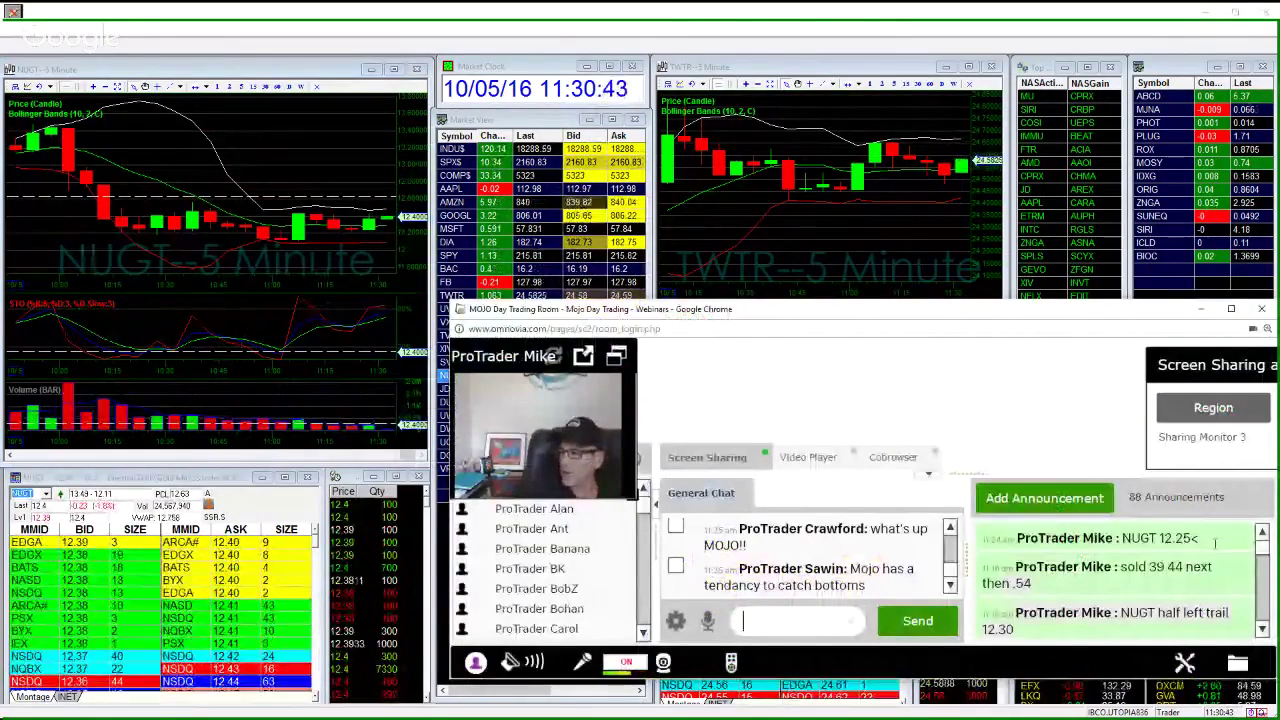
{"action": "left_click_drag", "start_coordinate": [1215, 543], "coordinate": [1112, 538]}
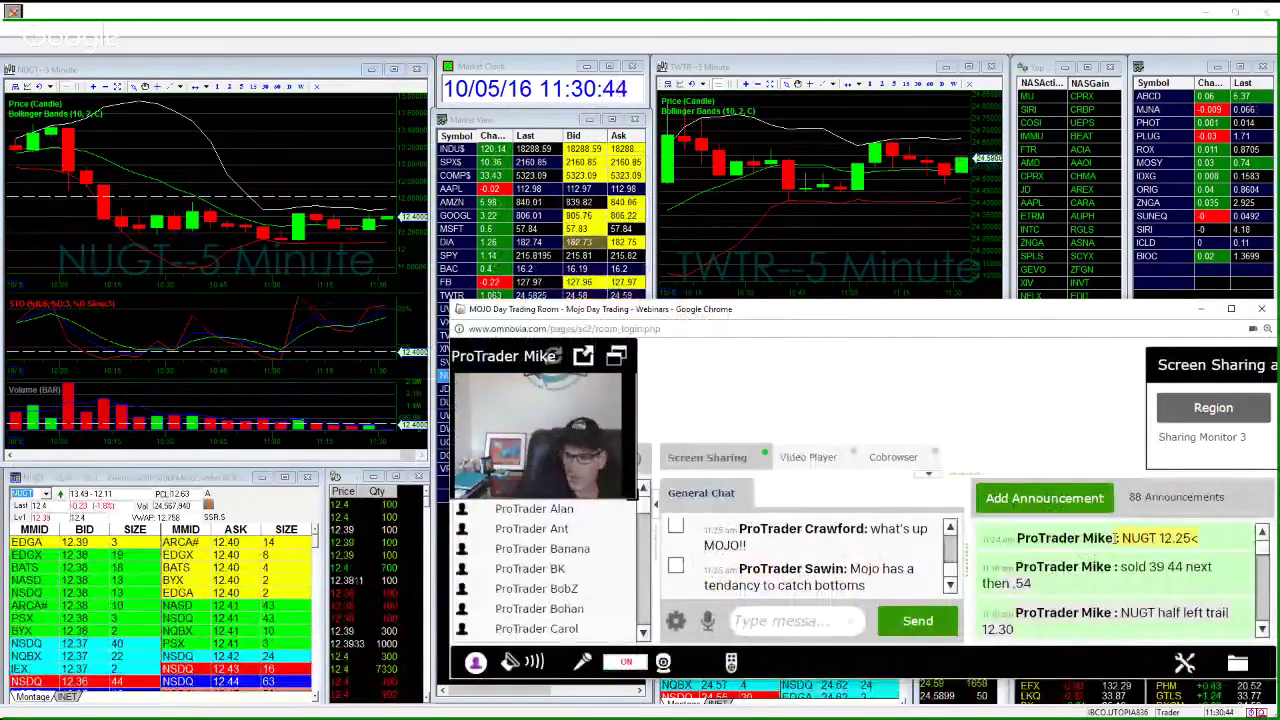
{"action": "left_click", "coordinate": [1014, 503]}
{"action": "type", "text": "N"}
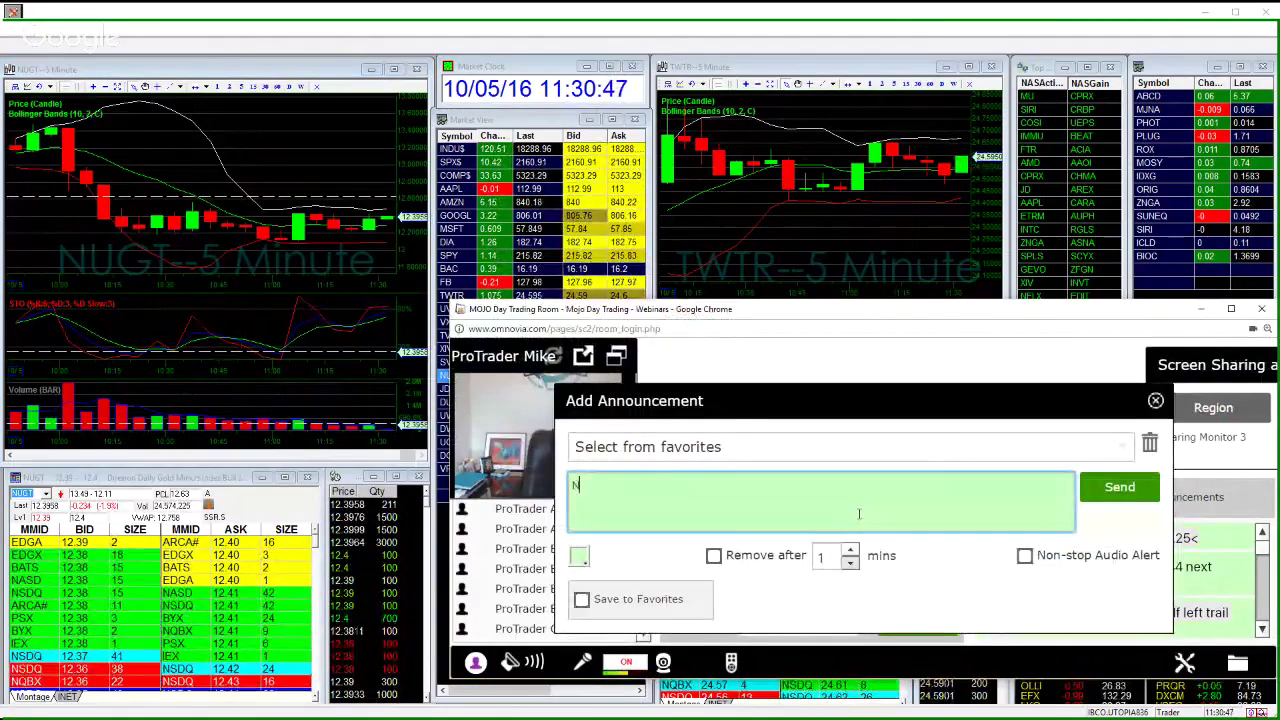
{"action": "type", "text": "UGT 12."}
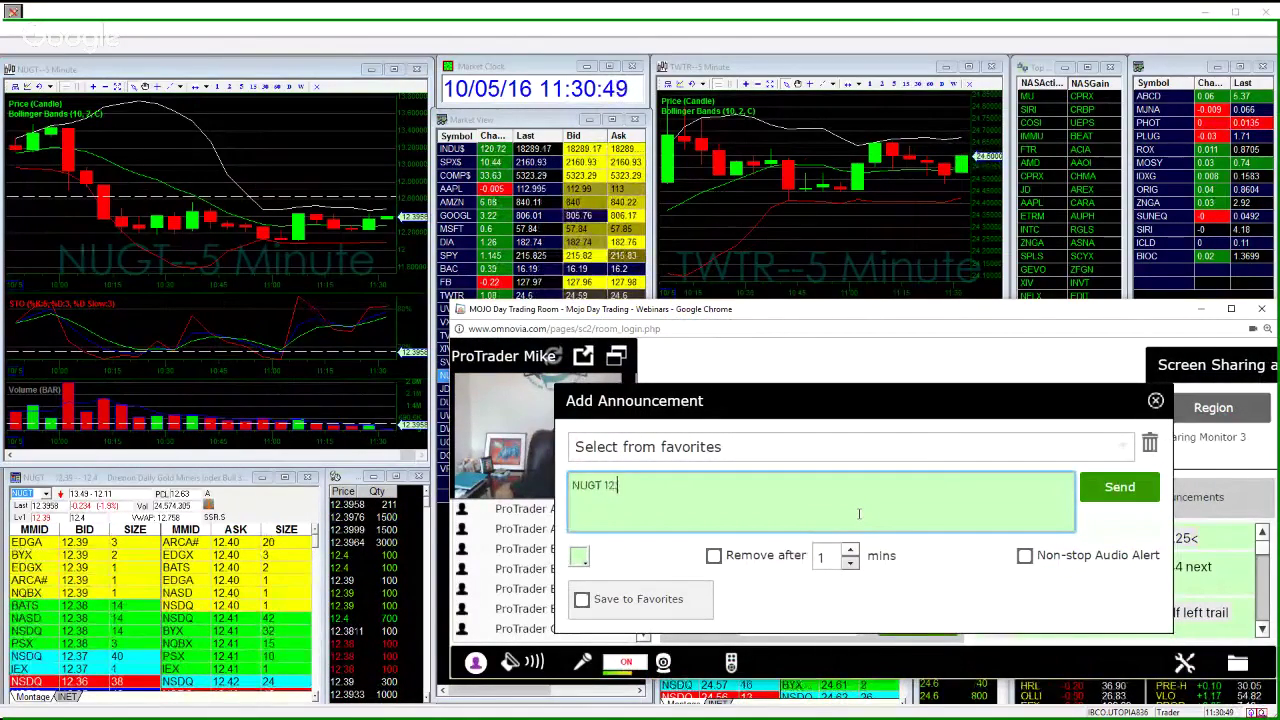
{"action": "type", "text": "39 "}
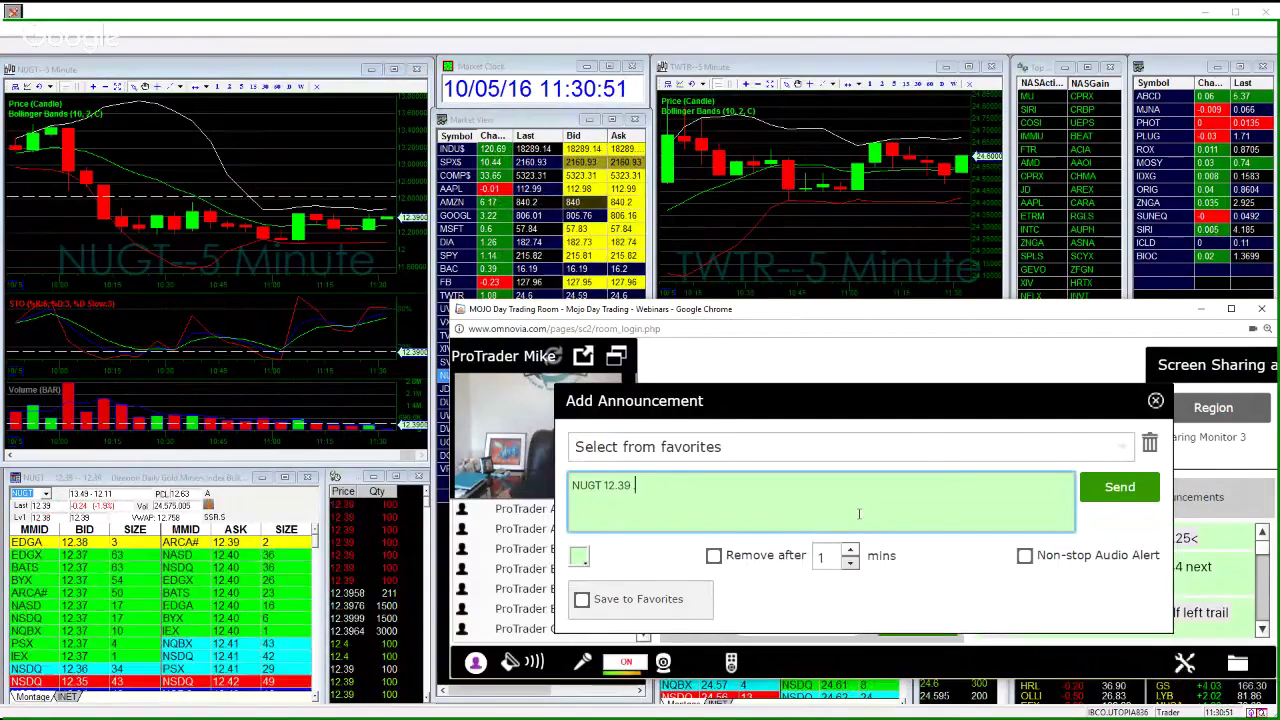
{"action": "type", "text": ".44 hol"}
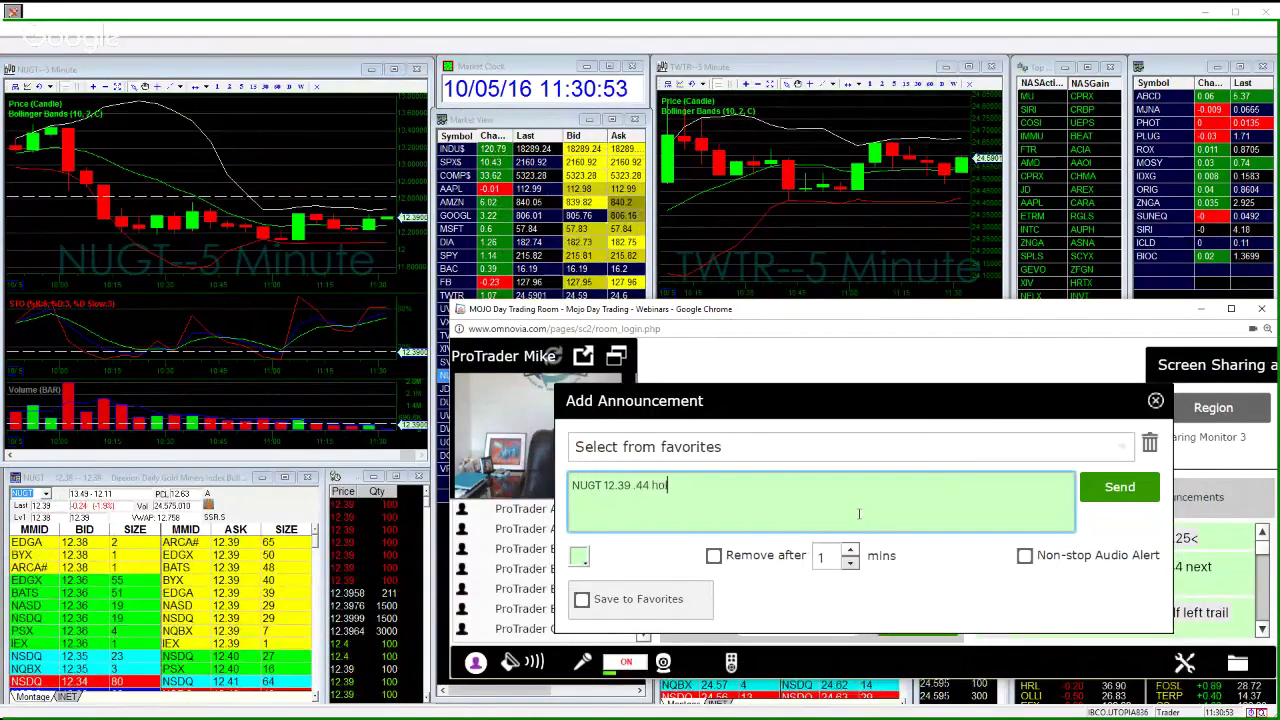
{"action": "type", "text": "d thru"}
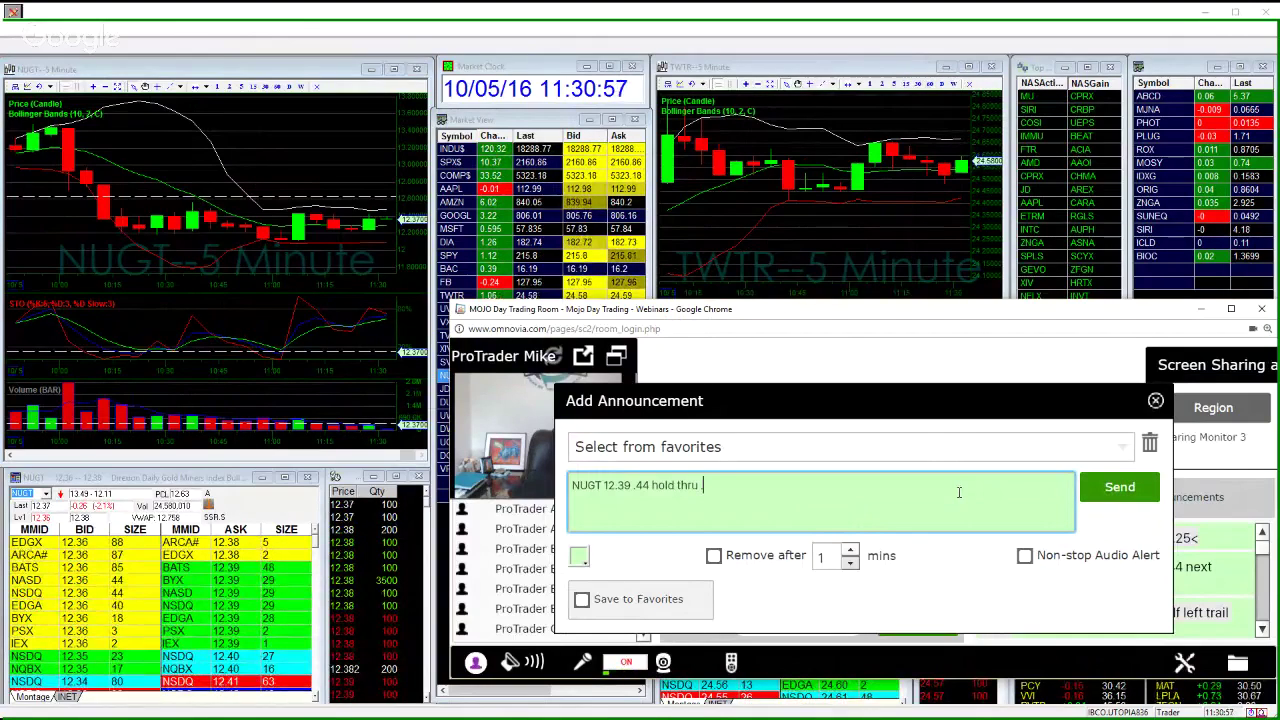
{"action": "type", "text": " .50"}
{"action": "left_click", "coordinate": [1118, 487]}
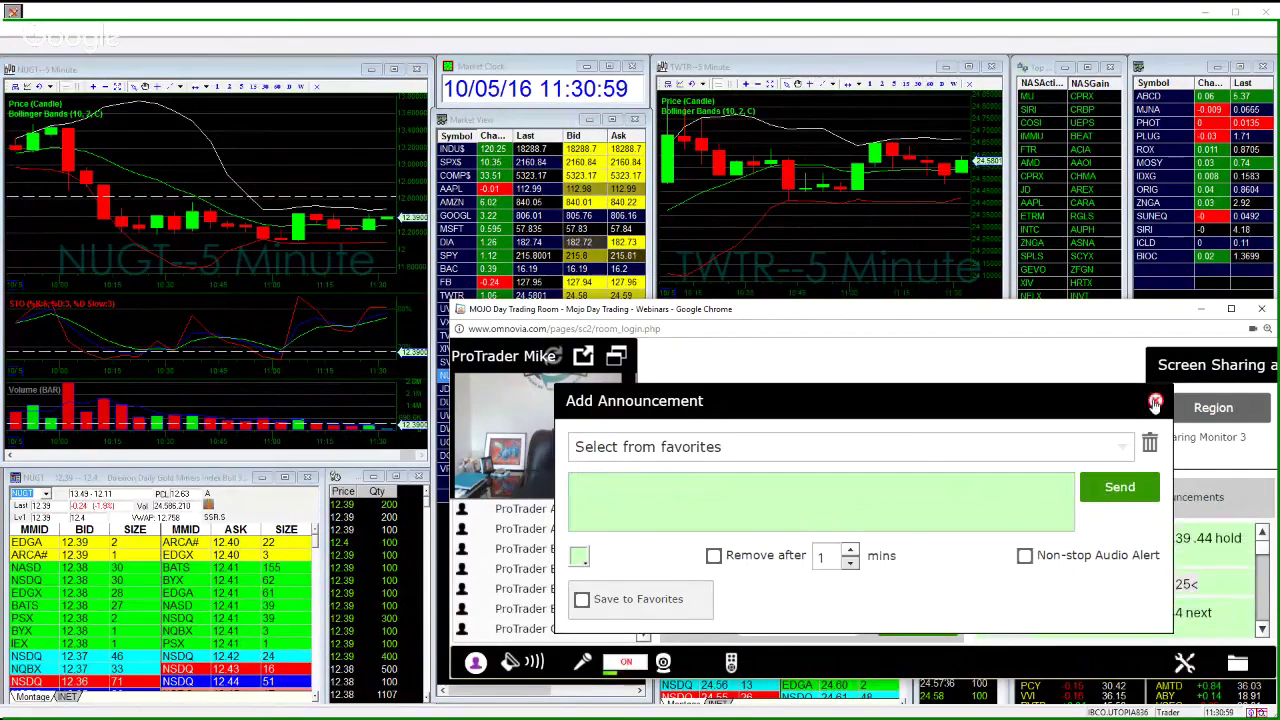
{"action": "left_click", "coordinate": [858, 572]}
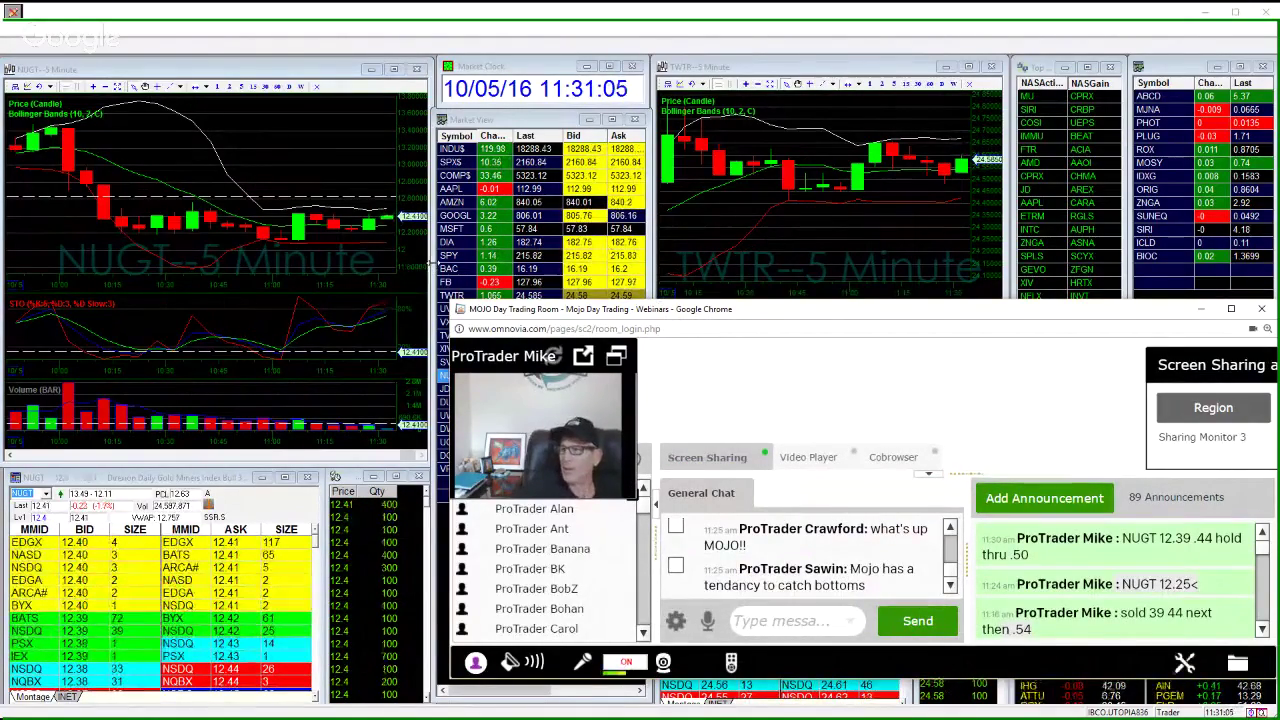
- Load UVXY from the watchlist, and bring the TWTR 24 call option's quote window into view and move it away again
{"action": "left_click", "coordinate": [407, 260]}
{"action": "left_click", "coordinate": [452, 309]}
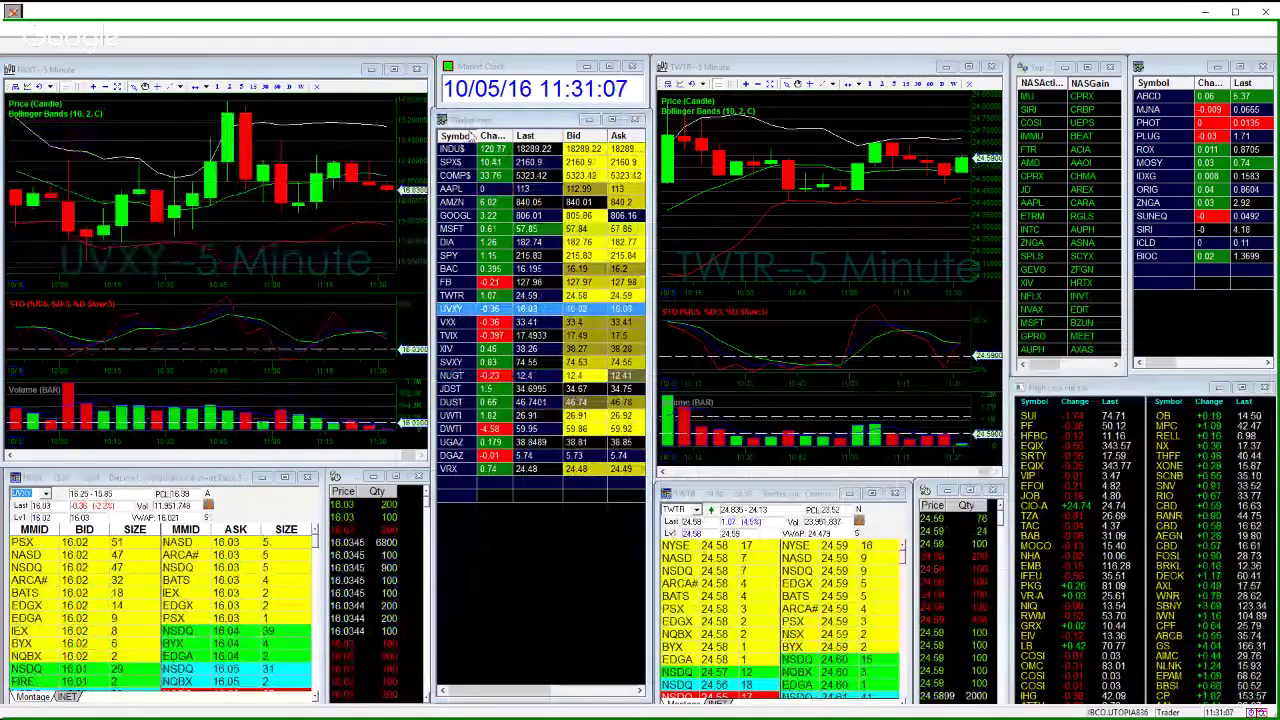
{"action": "left_click", "coordinate": [422, 458]}
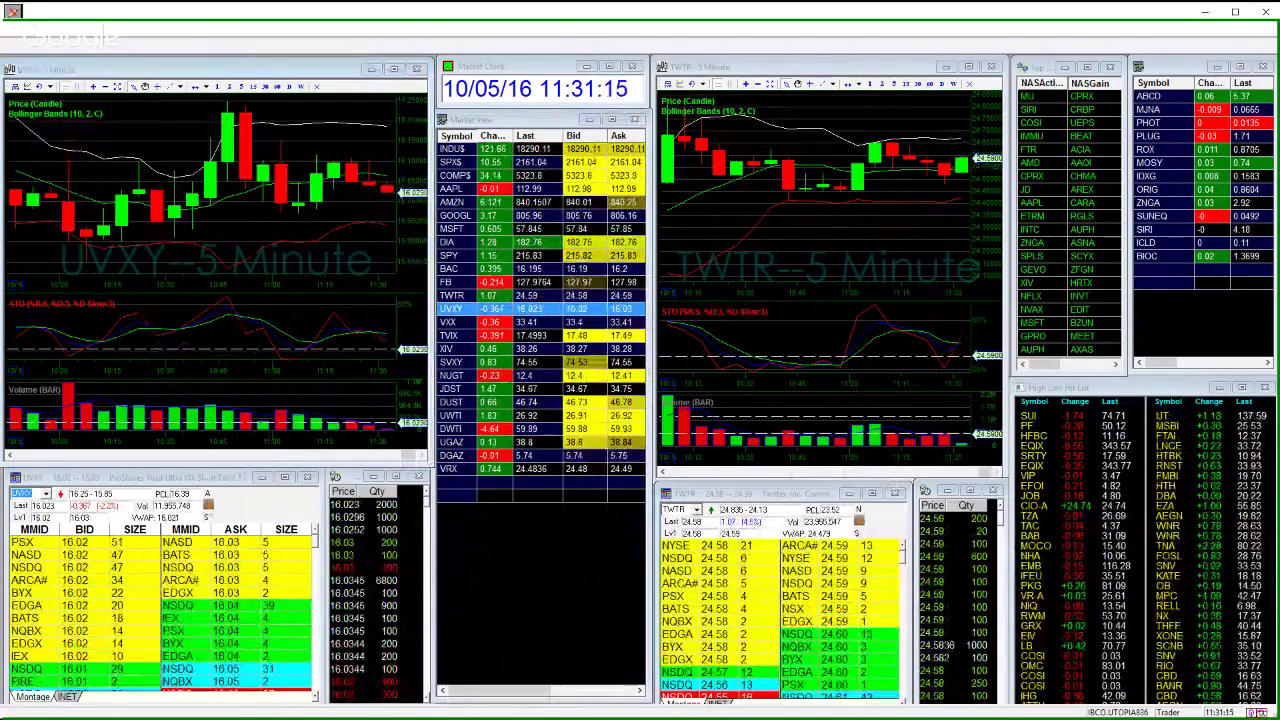
{"action": "left_click_drag", "start_coordinate": [0, 490], "coordinate": [427, 532]}
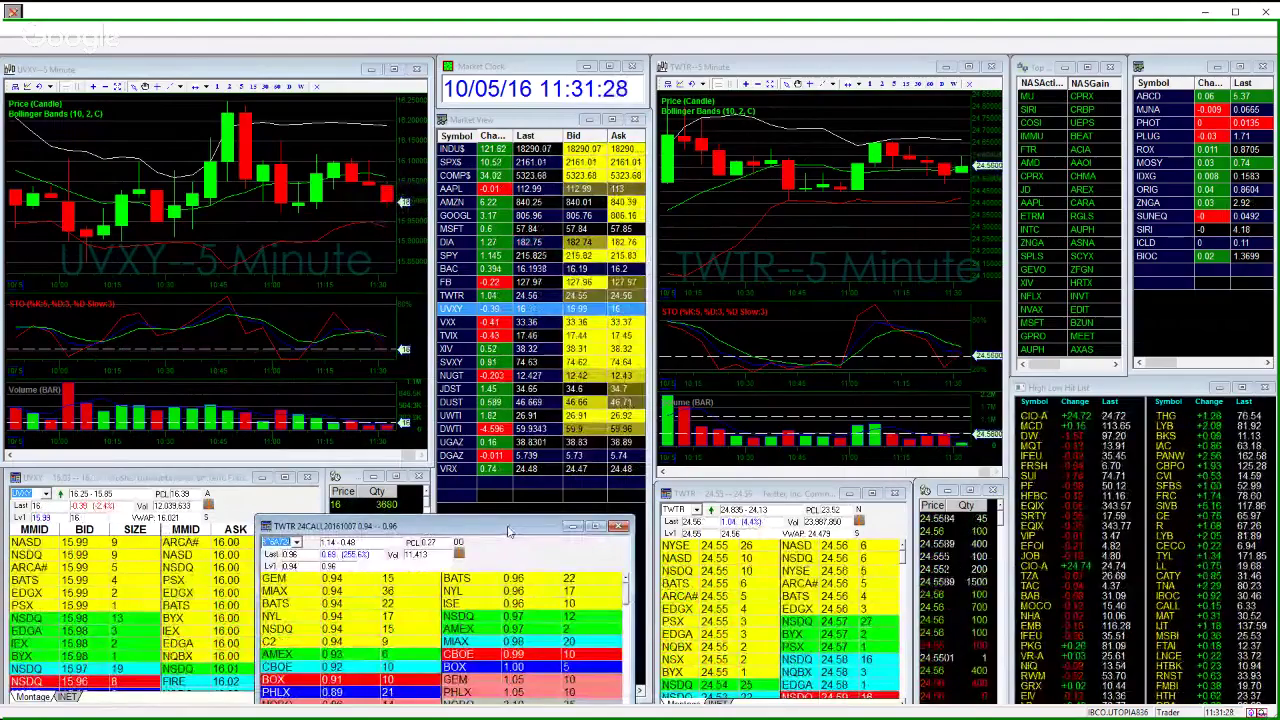
{"action": "left_click_drag", "start_coordinate": [508, 532], "coordinate": [0, 476]}
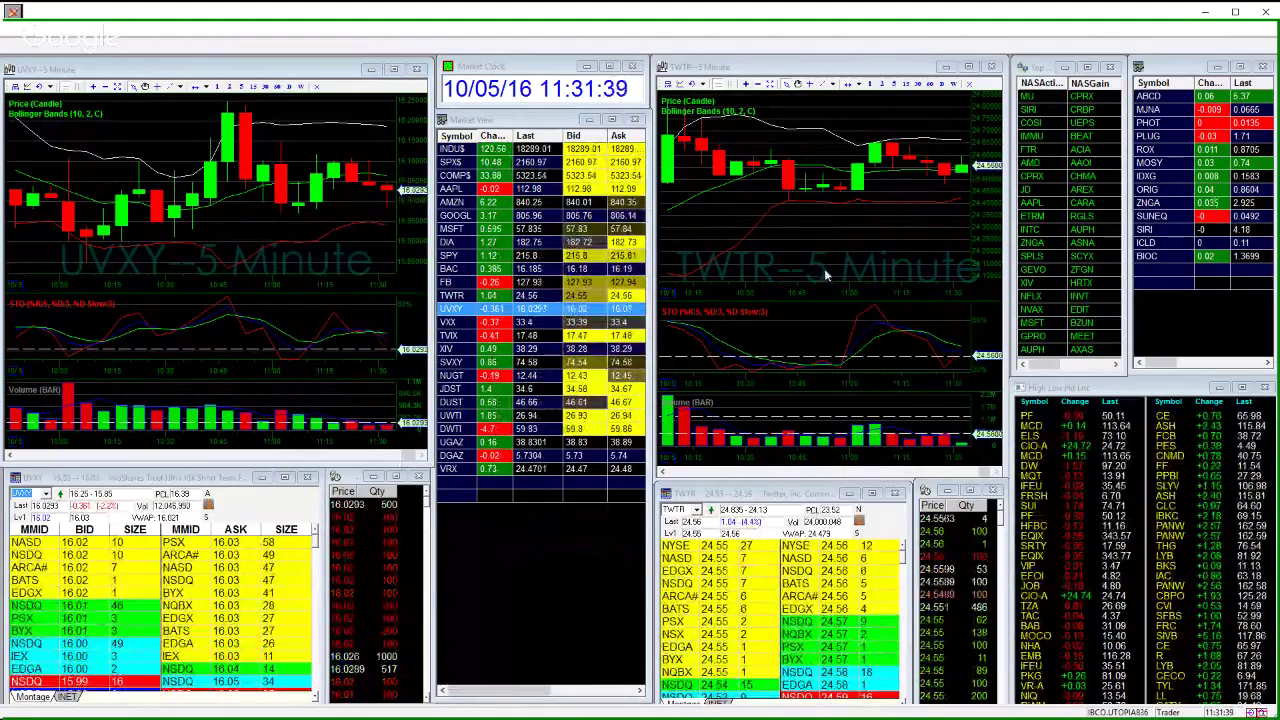
- Enlarge the candles on the TWTR 5-minute chart and load NUGT from the watchlist
{"action": "scroll", "coordinate": [822, 264], "scroll_direction": "up", "scroll_amount": 2}
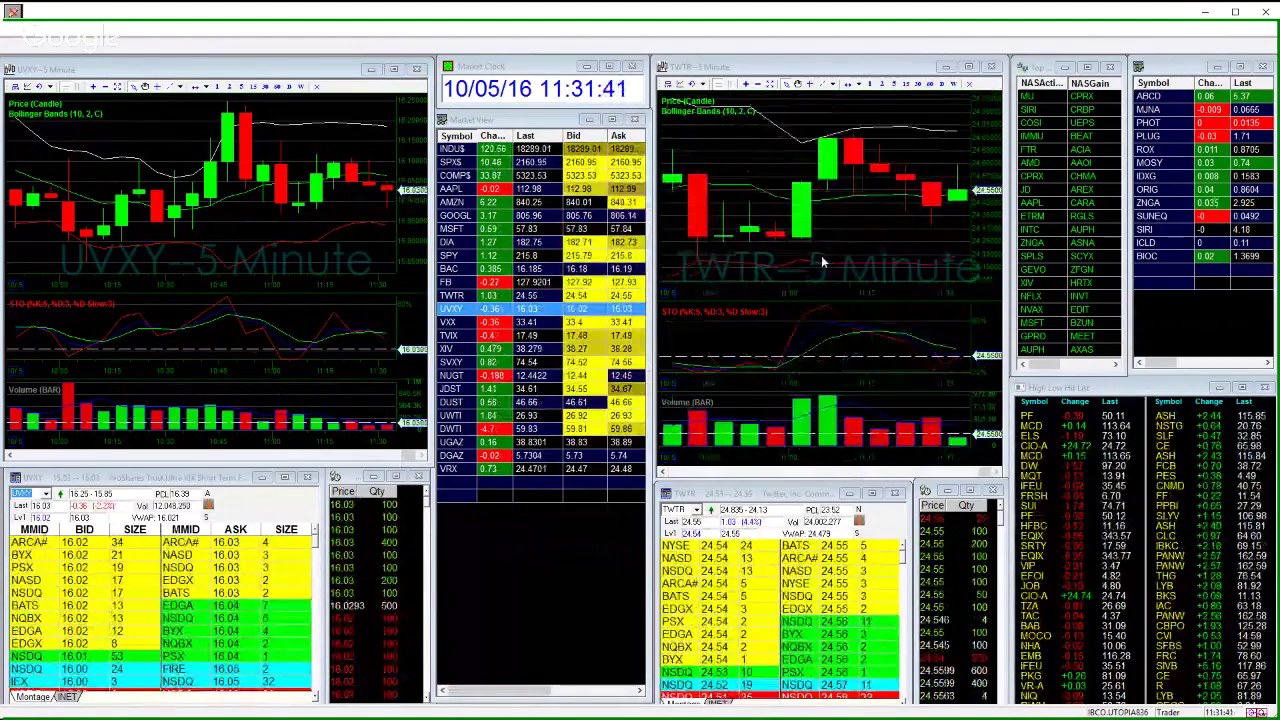
{"action": "scroll", "coordinate": [822, 262], "scroll_direction": "down", "scroll_amount": 2}
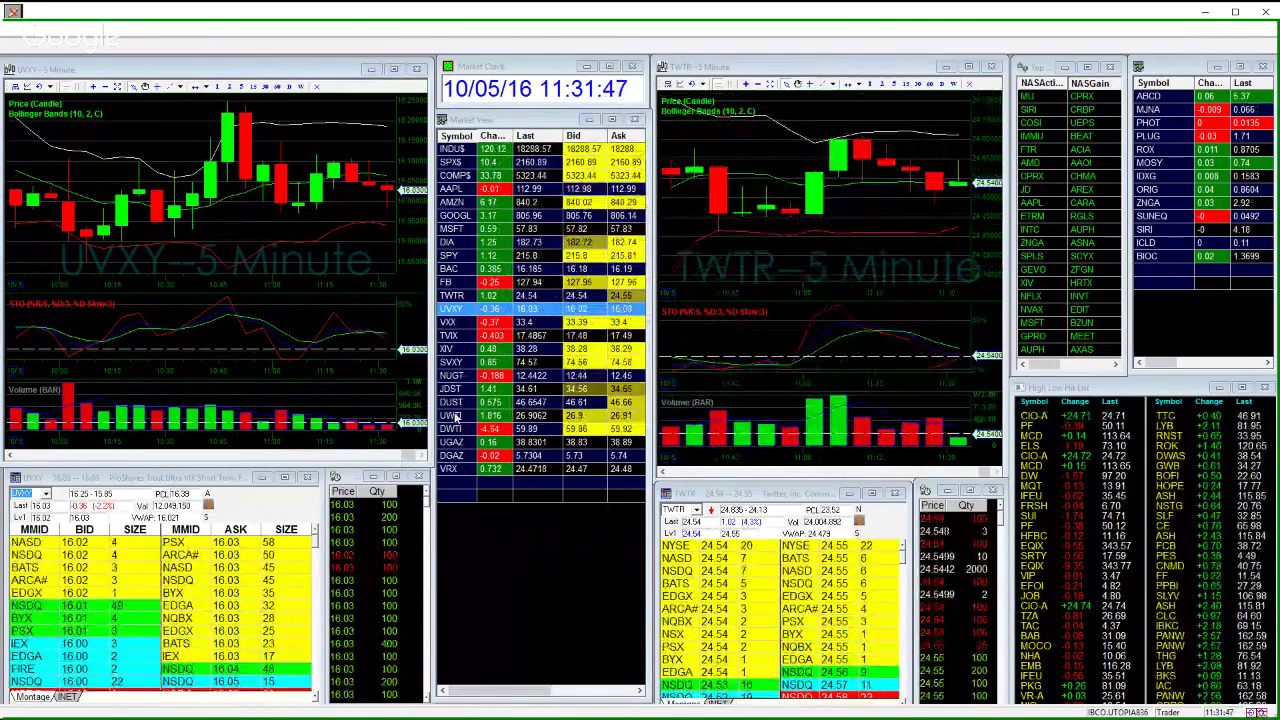
{"action": "left_click", "coordinate": [452, 375]}
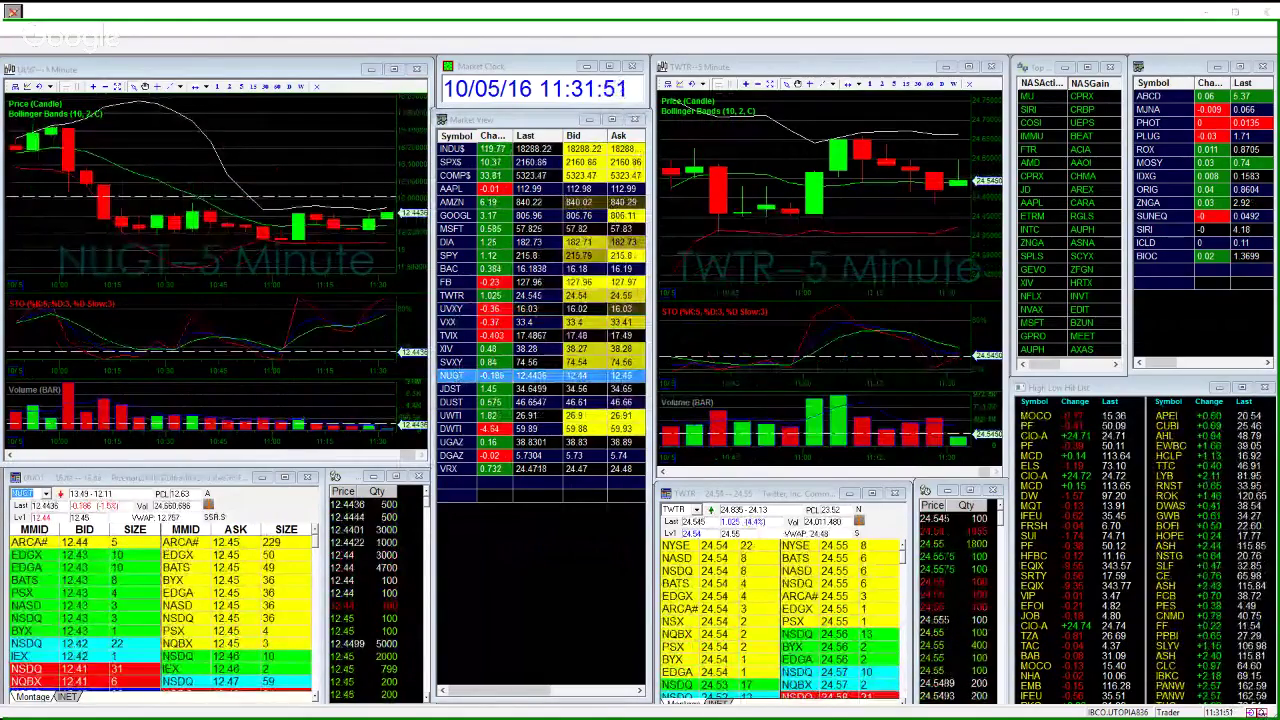
- Open the NEW PICK & UPDATES email and review its closed positions, NUGT and TWTR notes, and NUGT chart and quote images
{"action": "left_click_drag", "start_coordinate": [0, 90], "coordinate": [394, 150]}
{"action": "double_click", "coordinate": [394, 150]}
{"action": "scroll", "coordinate": [181, 355], "scroll_direction": "up", "scroll_amount": 3}
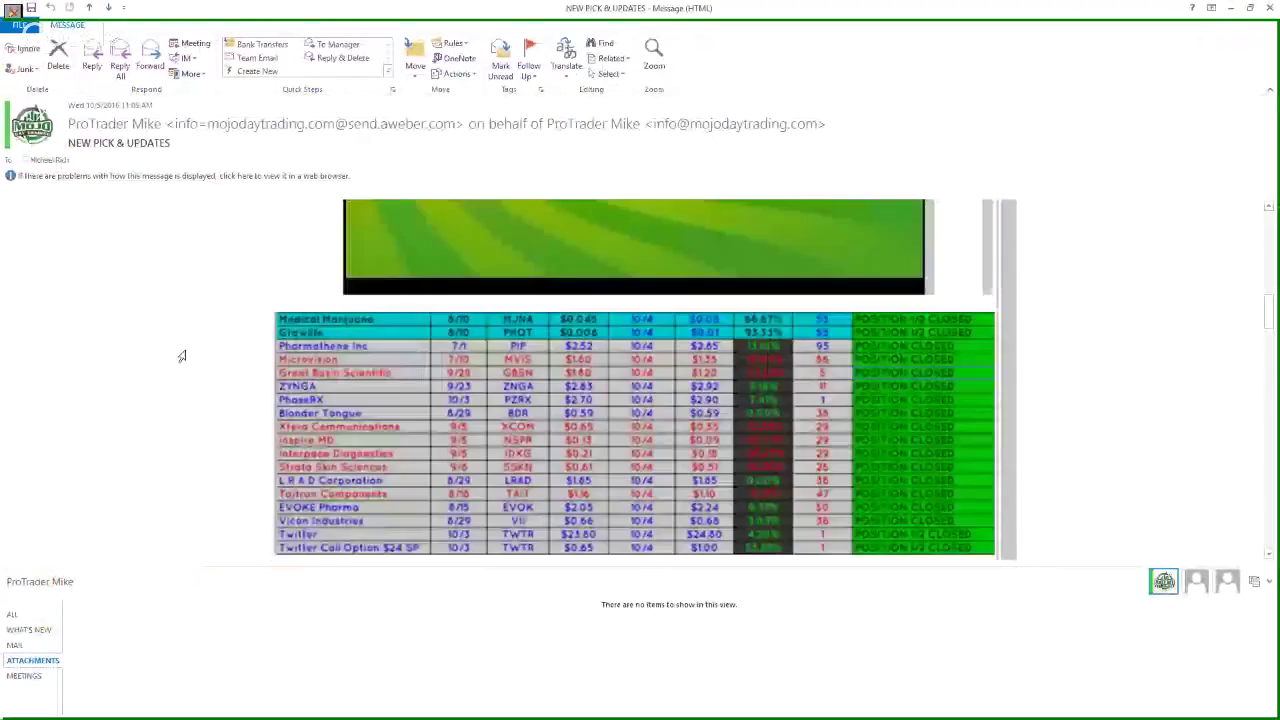
{"action": "scroll", "coordinate": [188, 357], "scroll_direction": "down", "scroll_amount": 10}
{"action": "scroll", "coordinate": [381, 272], "scroll_direction": "up", "scroll_amount": 3}
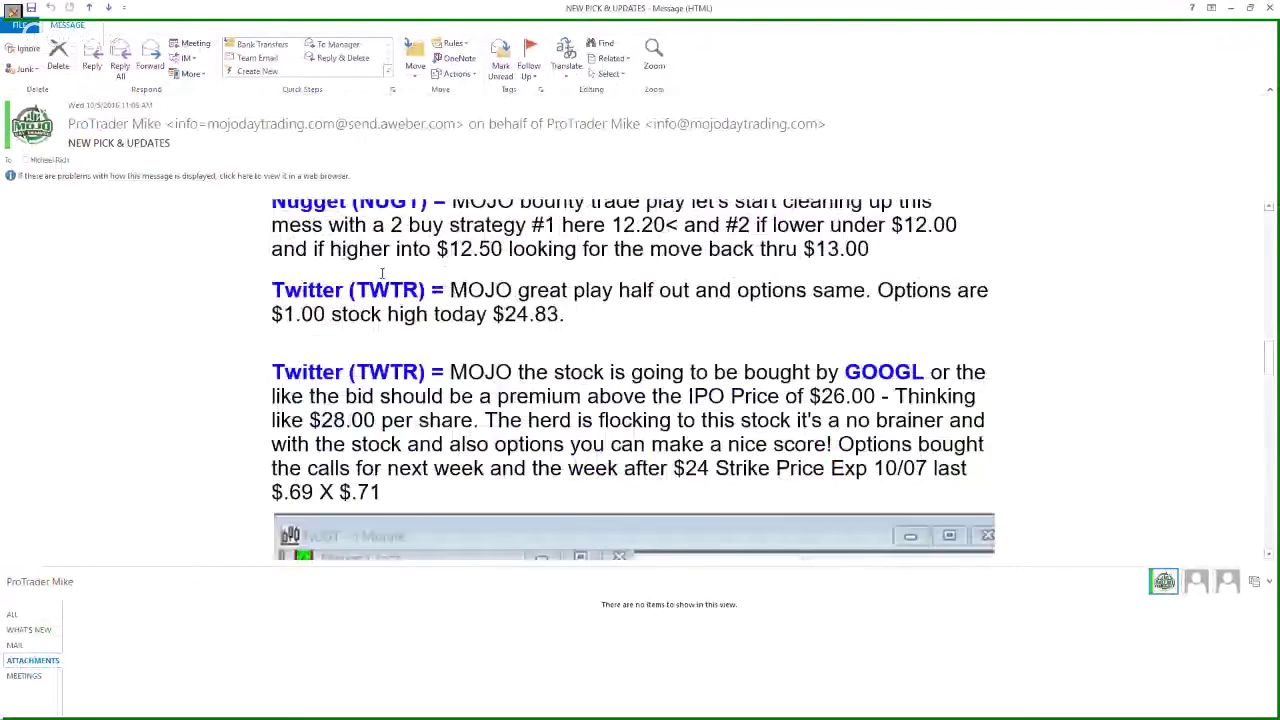
{"action": "scroll", "coordinate": [381, 272], "scroll_direction": "up", "scroll_amount": 3}
{"action": "left_click_drag", "start_coordinate": [519, 306], "coordinate": [750, 356]}
{"action": "scroll", "coordinate": [261, 366], "scroll_direction": "down", "scroll_amount": 8}
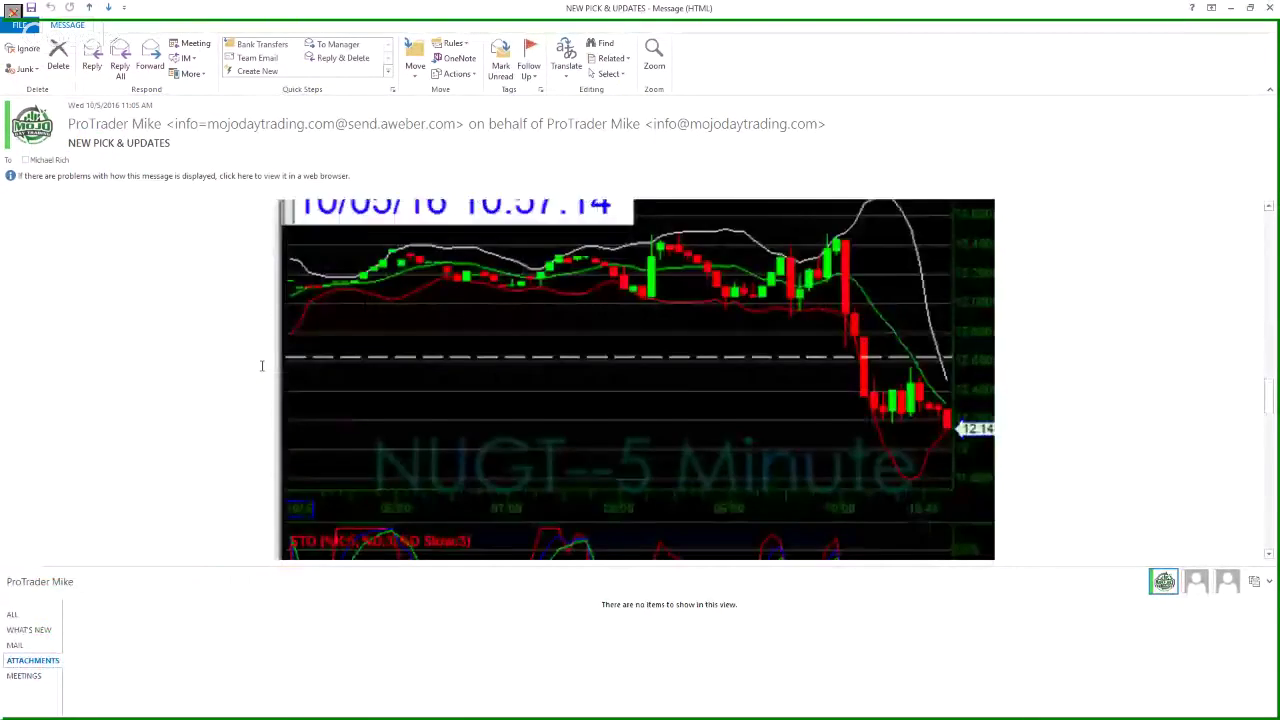
{"action": "scroll", "coordinate": [261, 366], "scroll_direction": "down", "scroll_amount": 8}
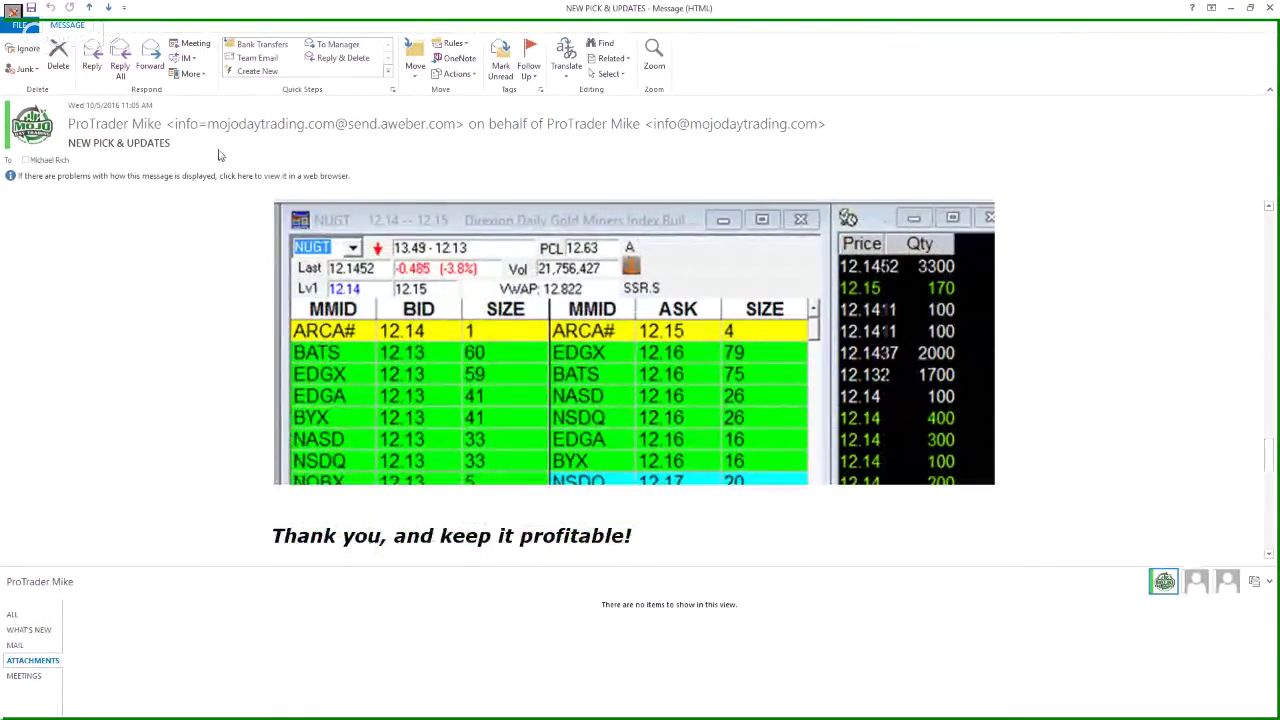
- Circle the 12.13 low in green on the email's NUGT quote image, switch the pen to red, and add a mark below it
{"action": "left_click", "coordinate": [16, 12]}
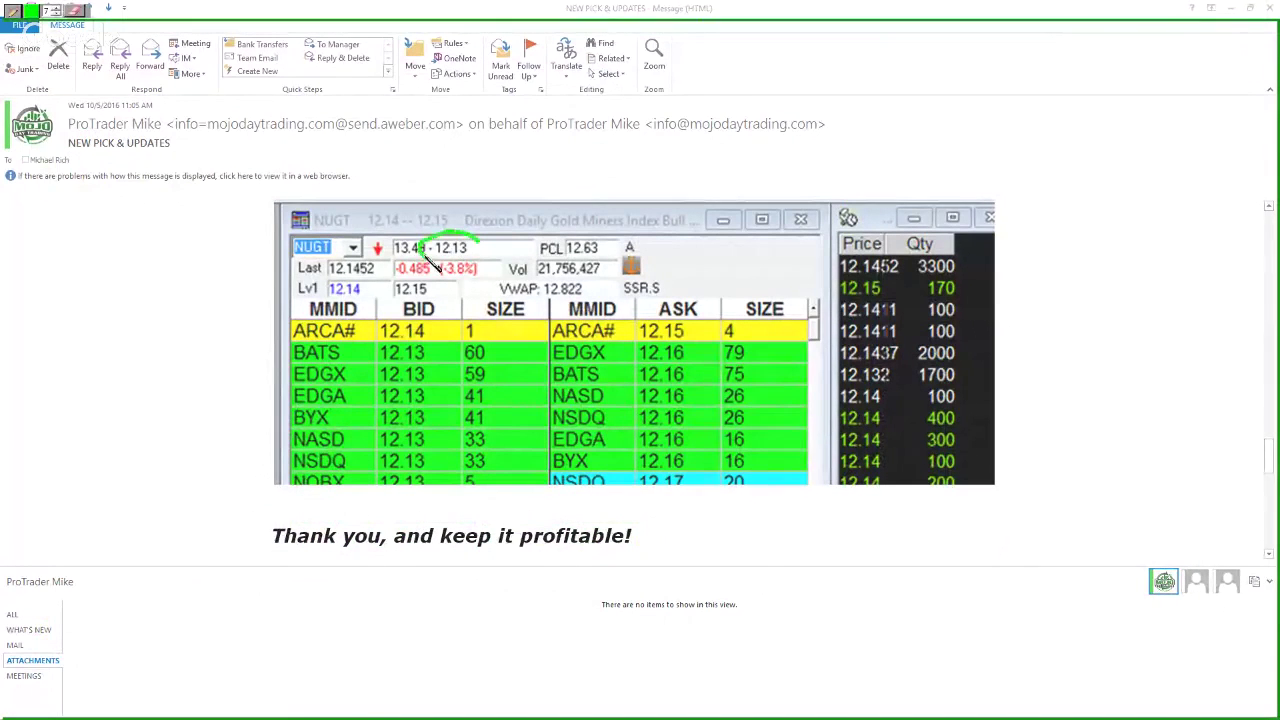
{"action": "left_click", "coordinate": [34, 12]}
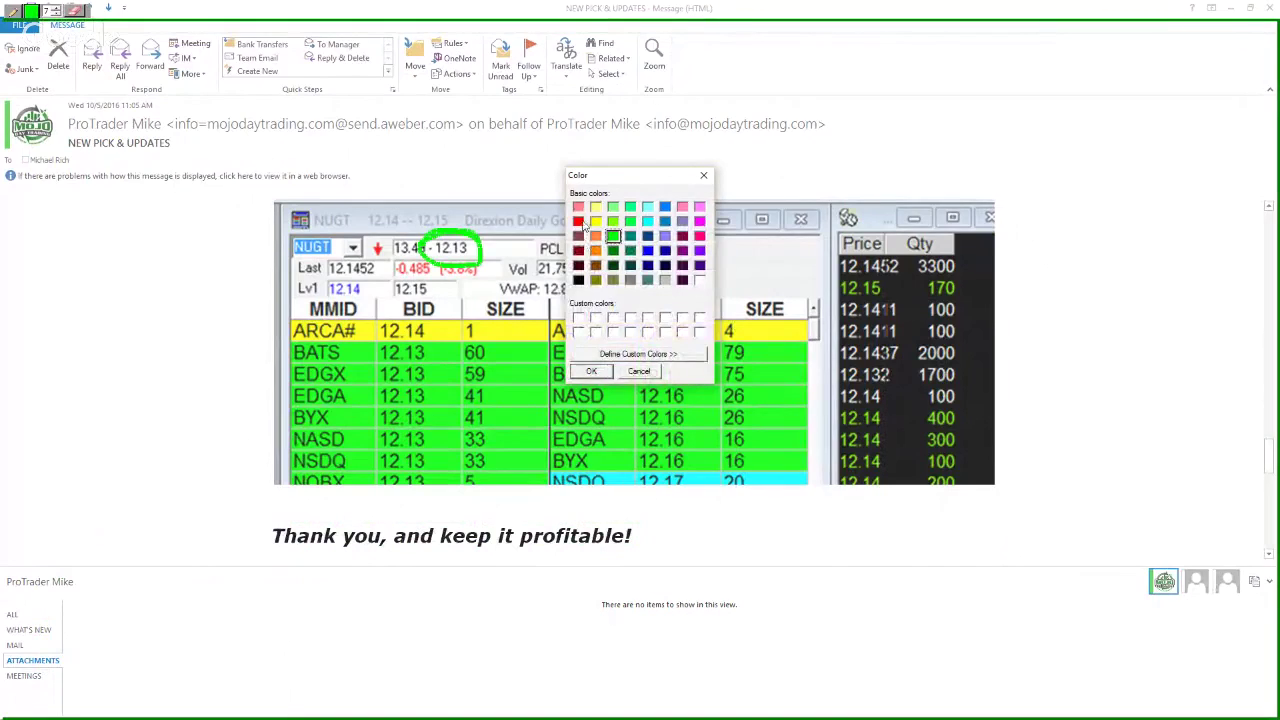
{"action": "left_click", "coordinate": [603, 371]}
{"action": "mouse_move", "coordinate": [450, 282]}
{"action": "left_mouse_down"}
{"action": "mouse_move", "coordinate": [500, 232]}
{"action": "mouse_move", "coordinate": [462, 290]}
{"action": "left_mouse_up"}
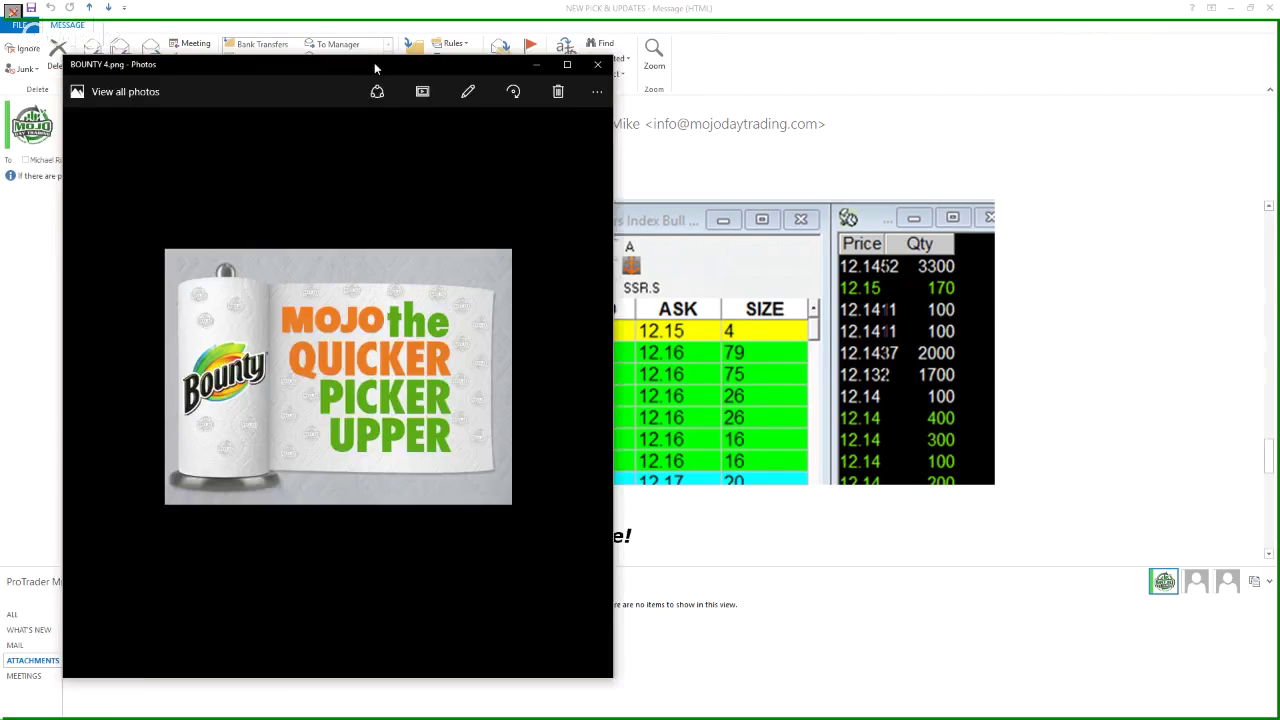
- Maximize the BOUNTY 4.png picture and zoom in until it fills most of the screen
{"action": "left_click_drag", "start_coordinate": [374, 62], "coordinate": [461, 59]}
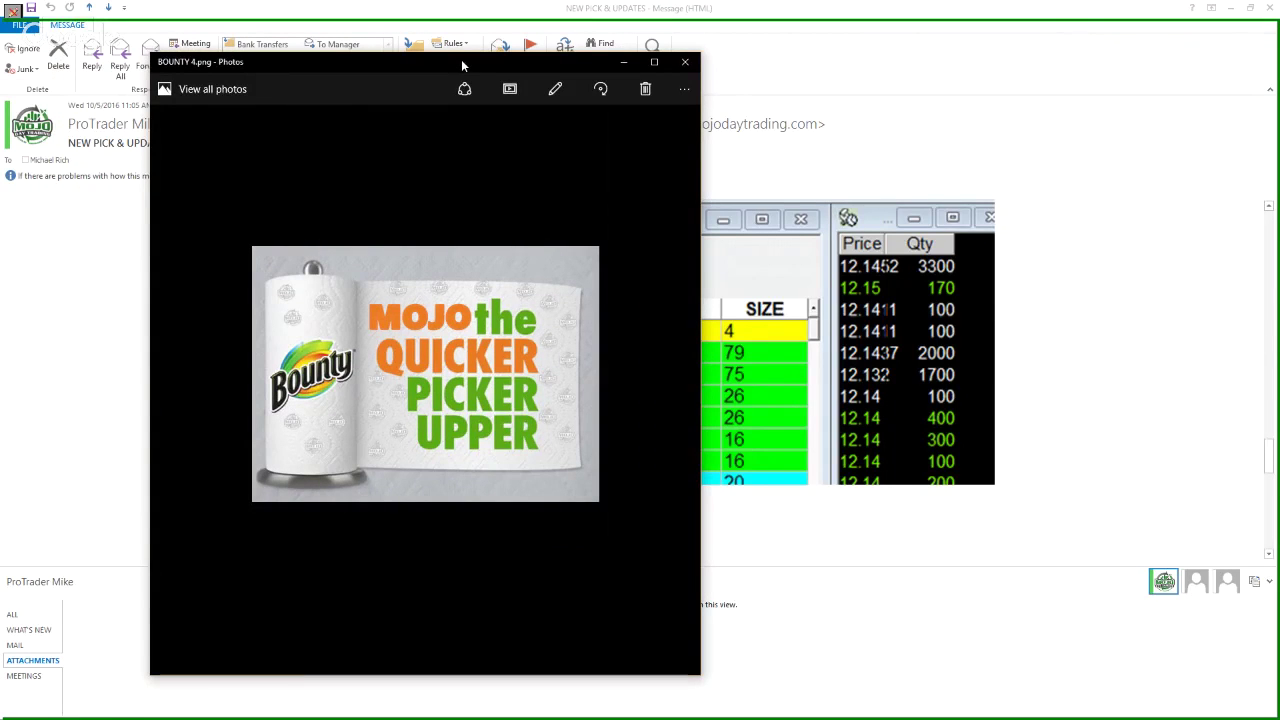
{"action": "double_click", "coordinate": [461, 59]}
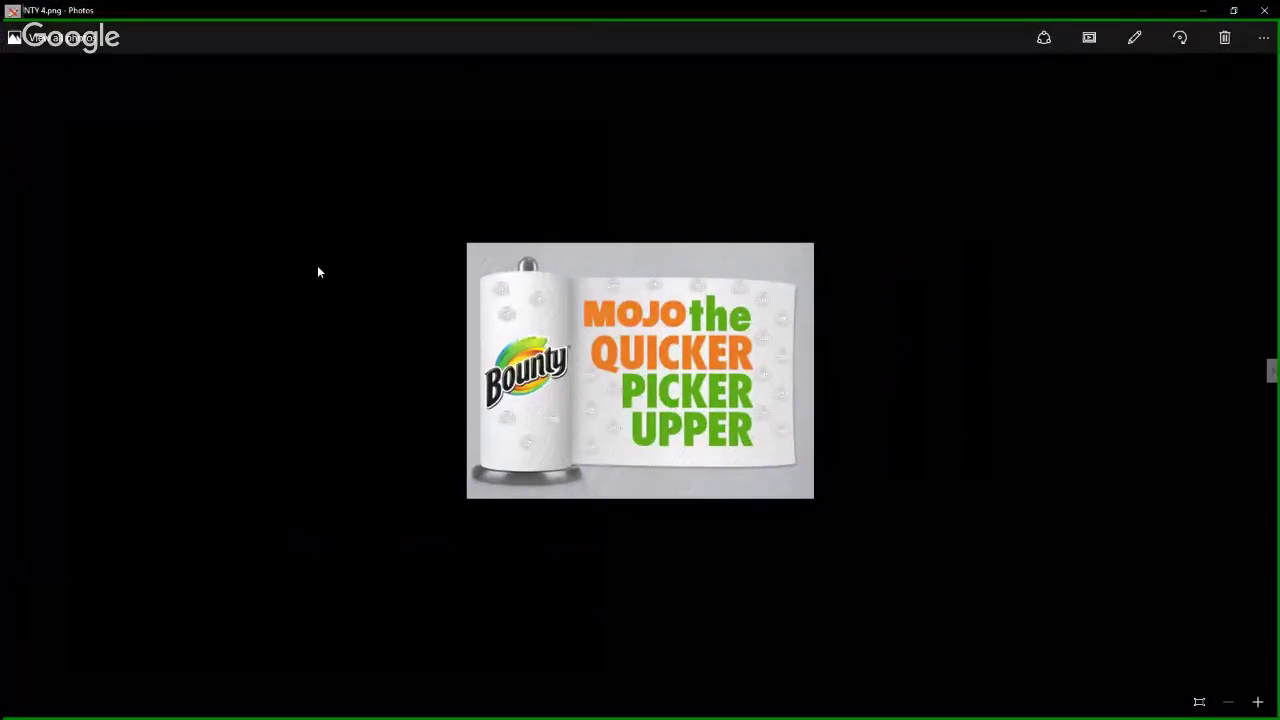
{"action": "scroll", "coordinate": [306, 310], "scroll_direction": "up", "scroll_amount": 4}
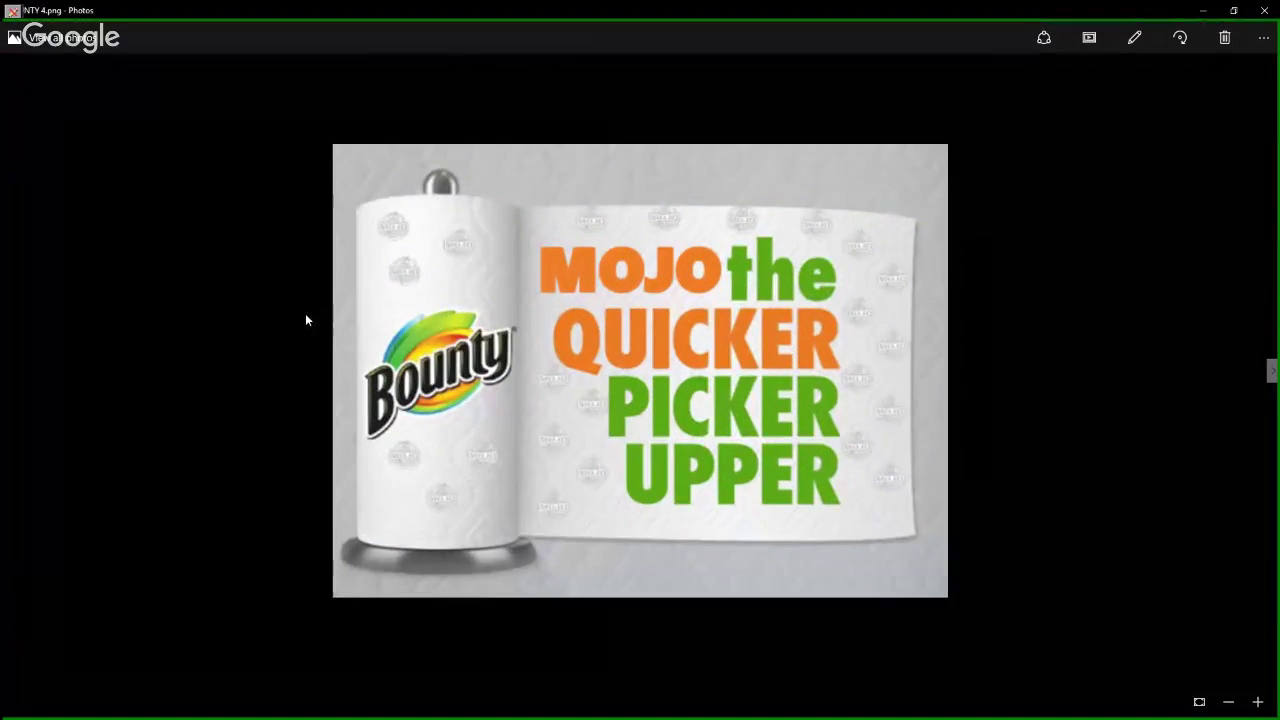
{"action": "scroll", "coordinate": [306, 320], "scroll_direction": "up", "scroll_amount": 2}
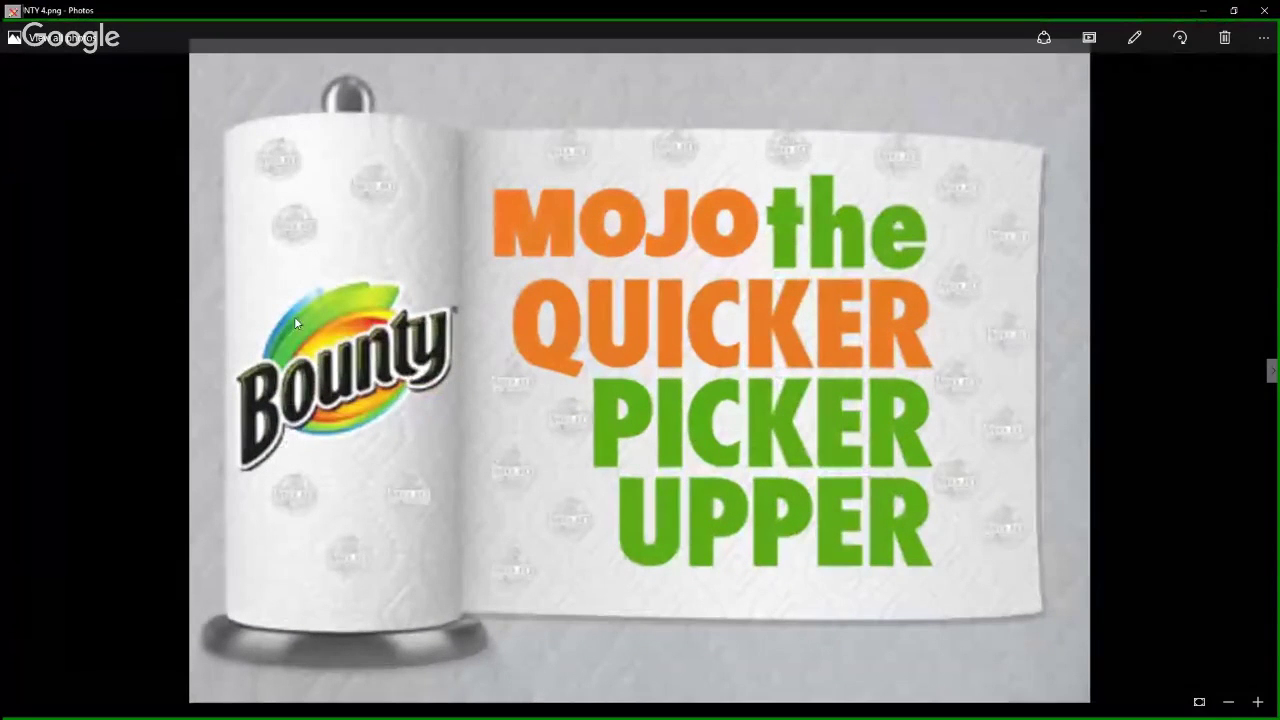
- Switch drawing mode on and off over the Bounty picture, and close both the picture and the email
{"action": "left_click", "coordinate": [13, 12]}
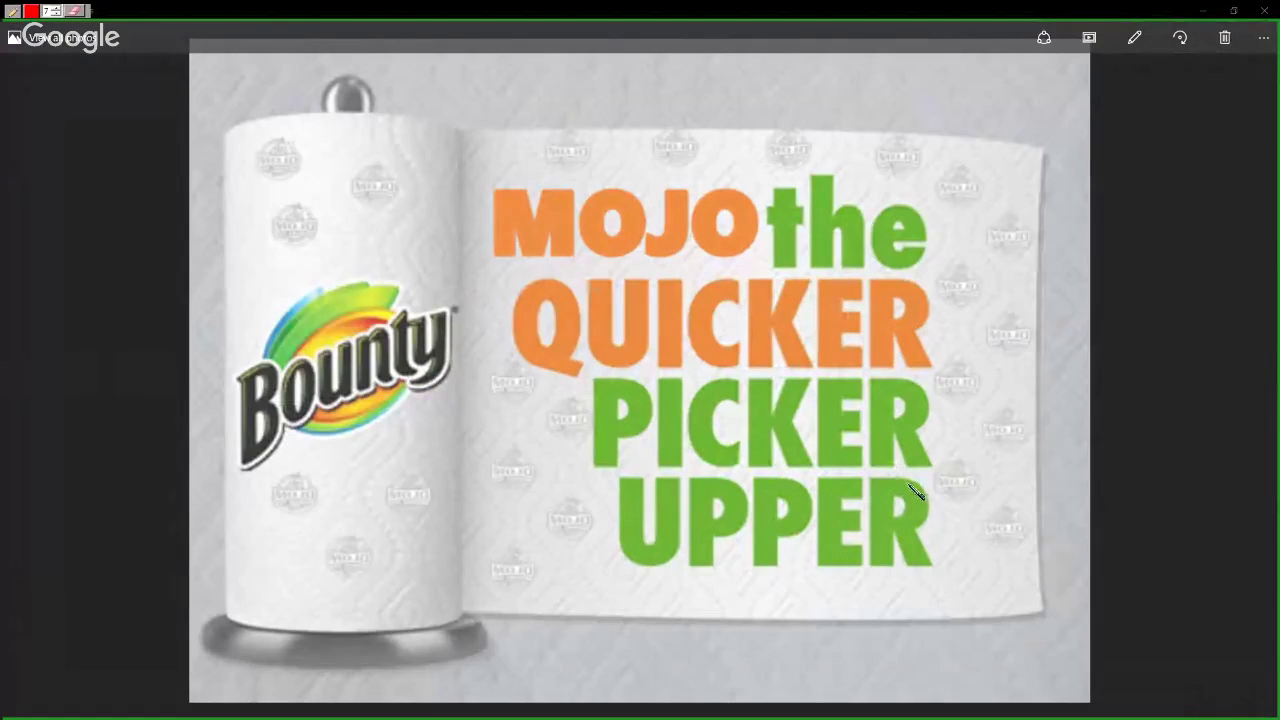
{"action": "left_click", "coordinate": [12, 15]}
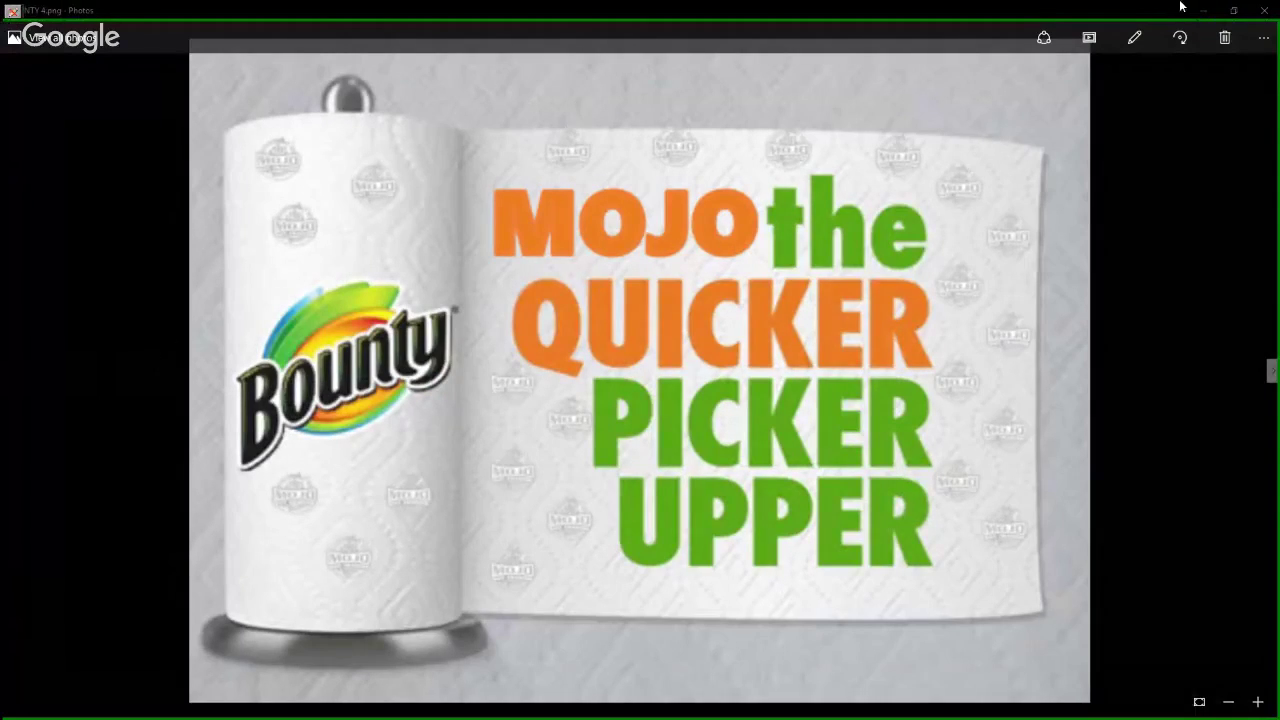
{"action": "left_click", "coordinate": [1265, 14]}
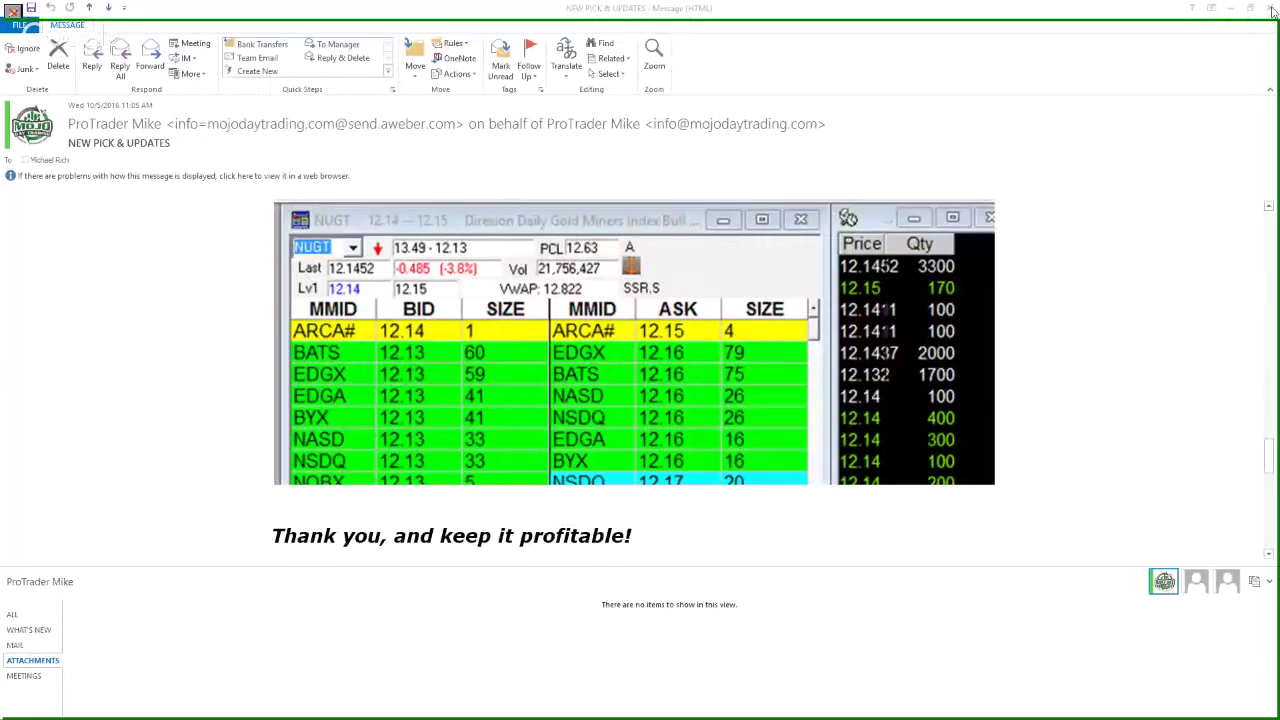
{"action": "left_click", "coordinate": [1270, 9]}
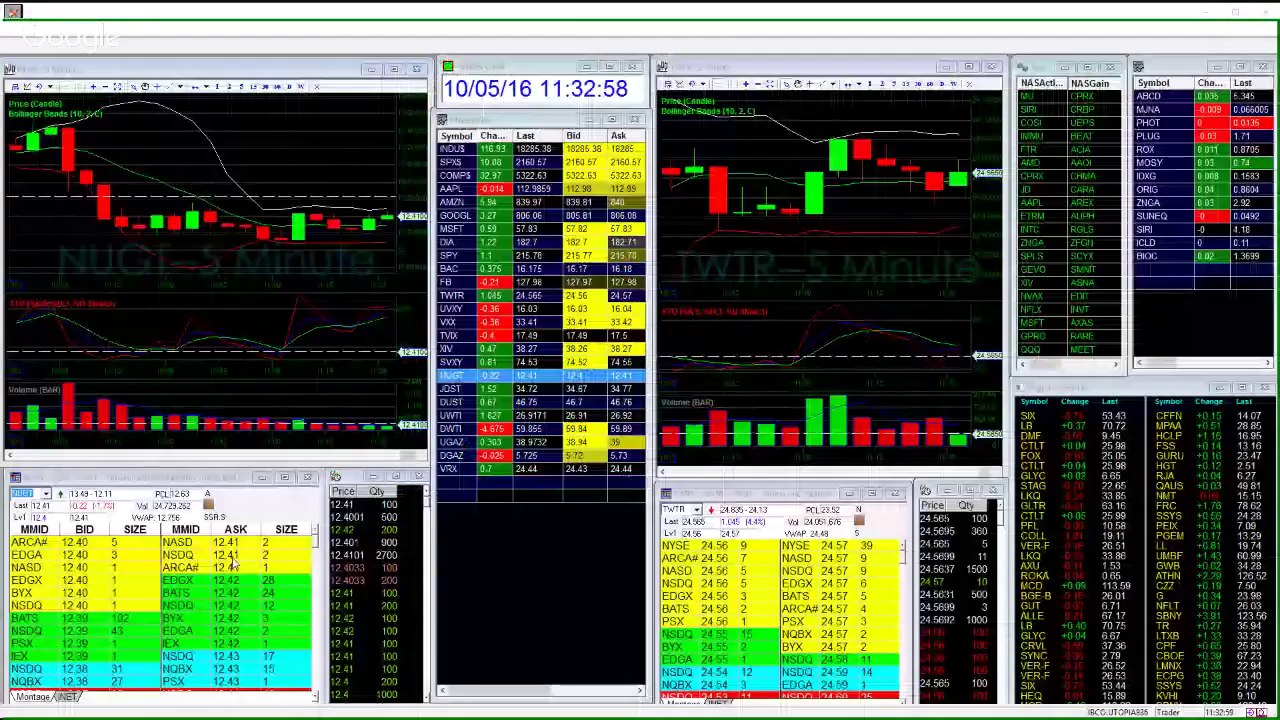
- Load UVXY and TWTR in turn from the watchlist, and bring the trading room window back up
{"action": "left_click", "coordinate": [453, 310]}
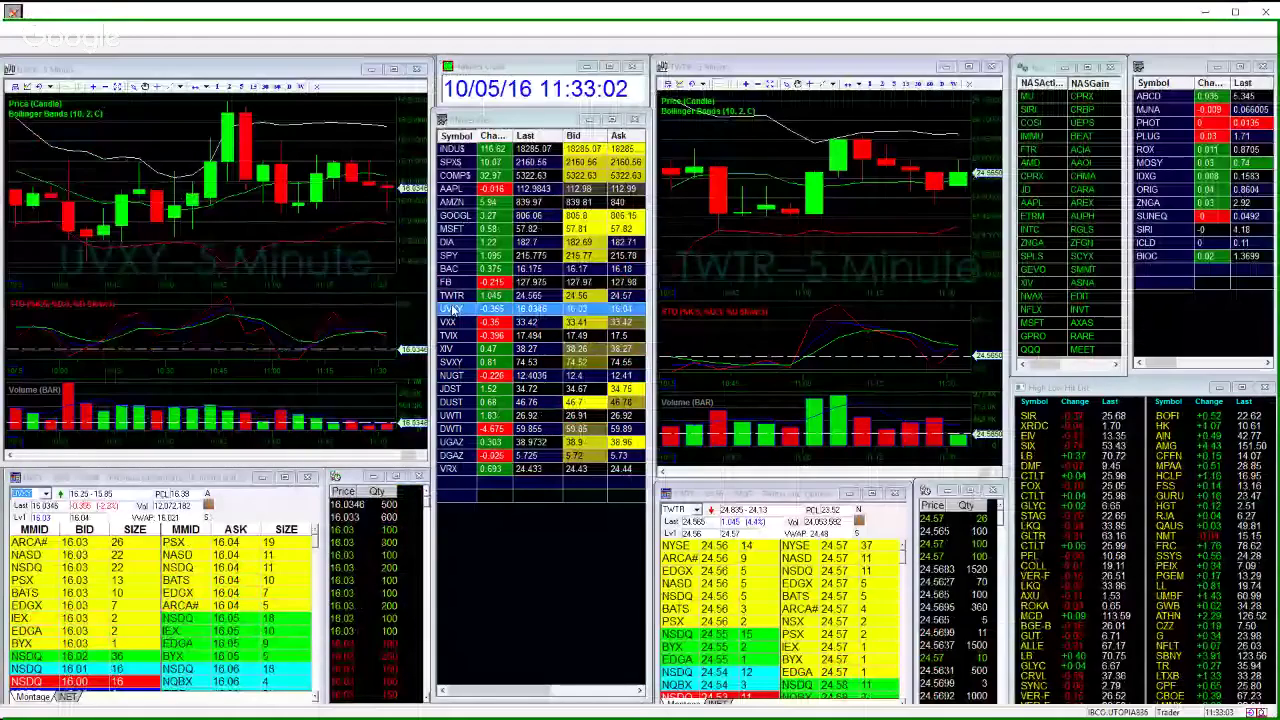
{"action": "left_click", "coordinate": [455, 296]}
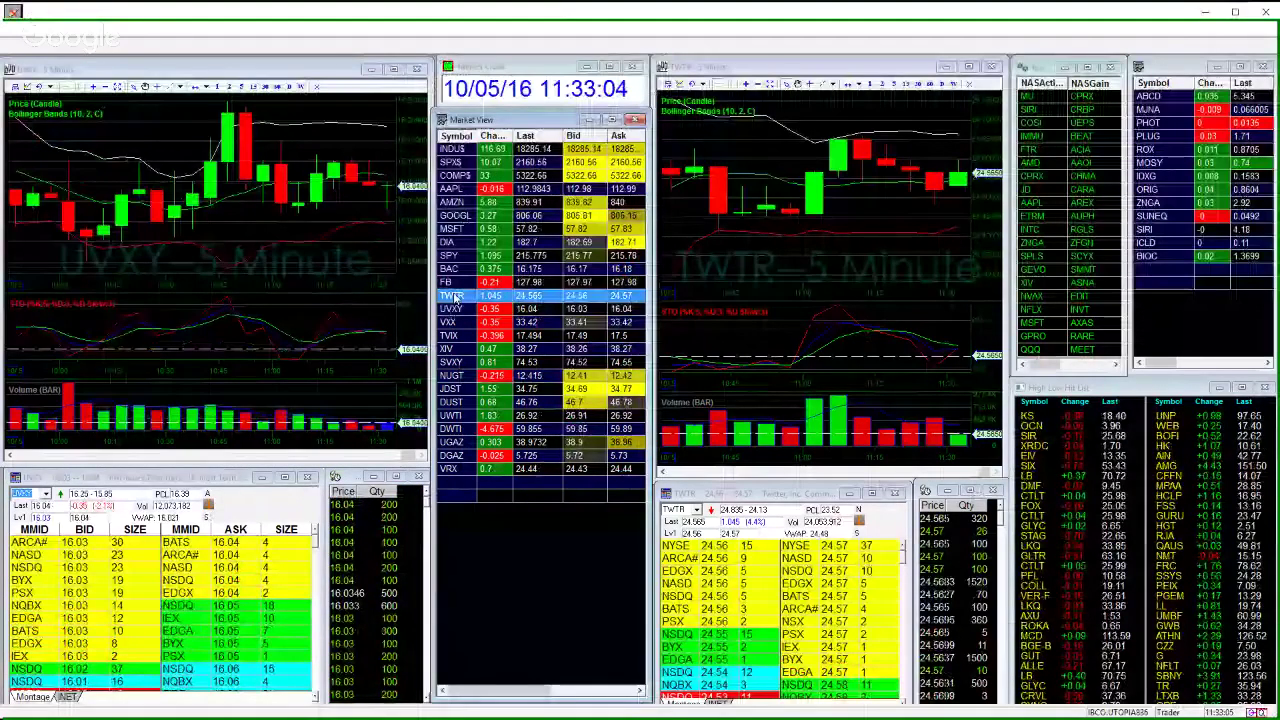
{"action": "left_click", "coordinate": [455, 296]}
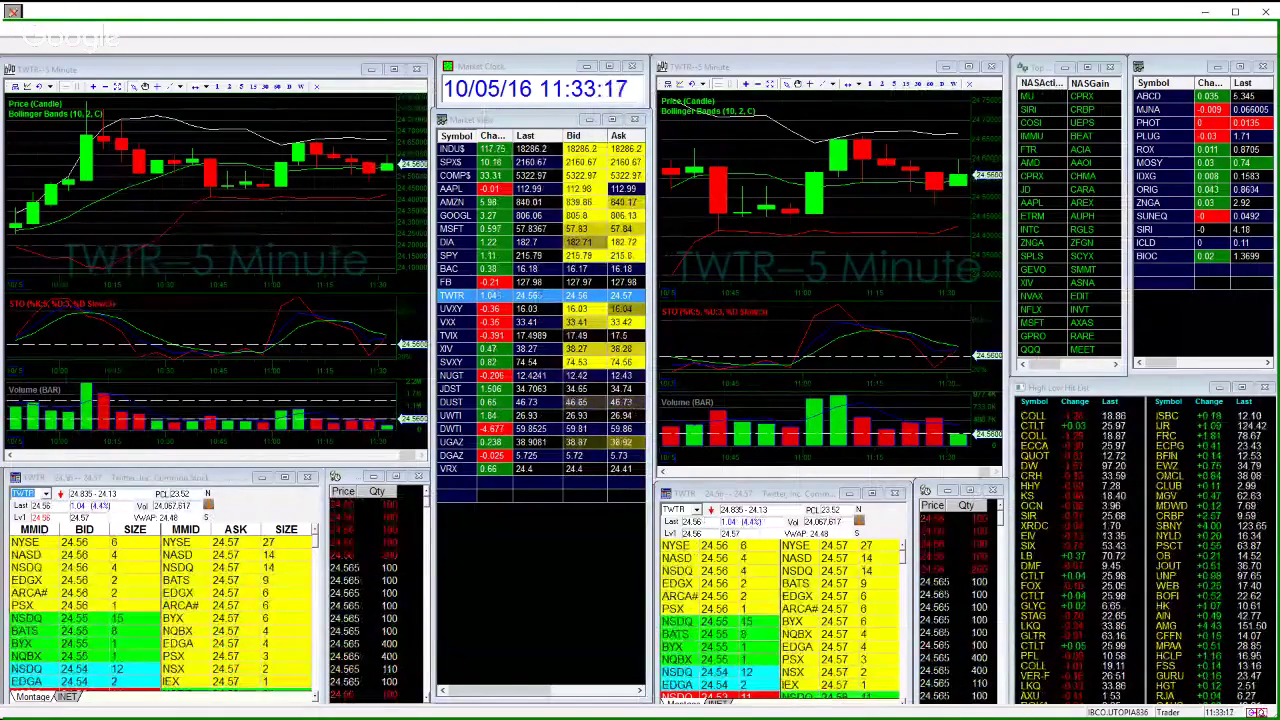
{"action": "key", "text": "alt+Tab"}
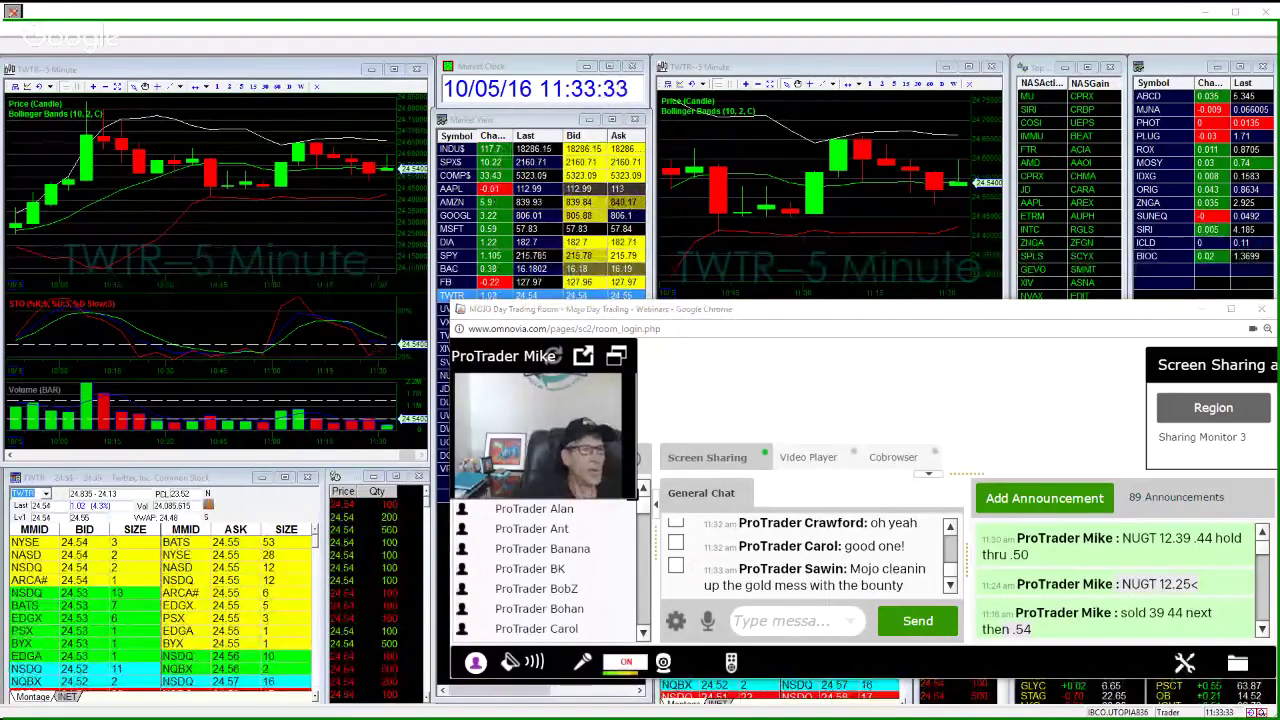
- Maximize the 10-5 poll picture on the shared screen, and mark its DAILY heading and the TWTR, UVXY, NUGT and VRX tickers in red
{"action": "left_click_drag", "start_coordinate": [0, 94], "coordinate": [705, 98]}
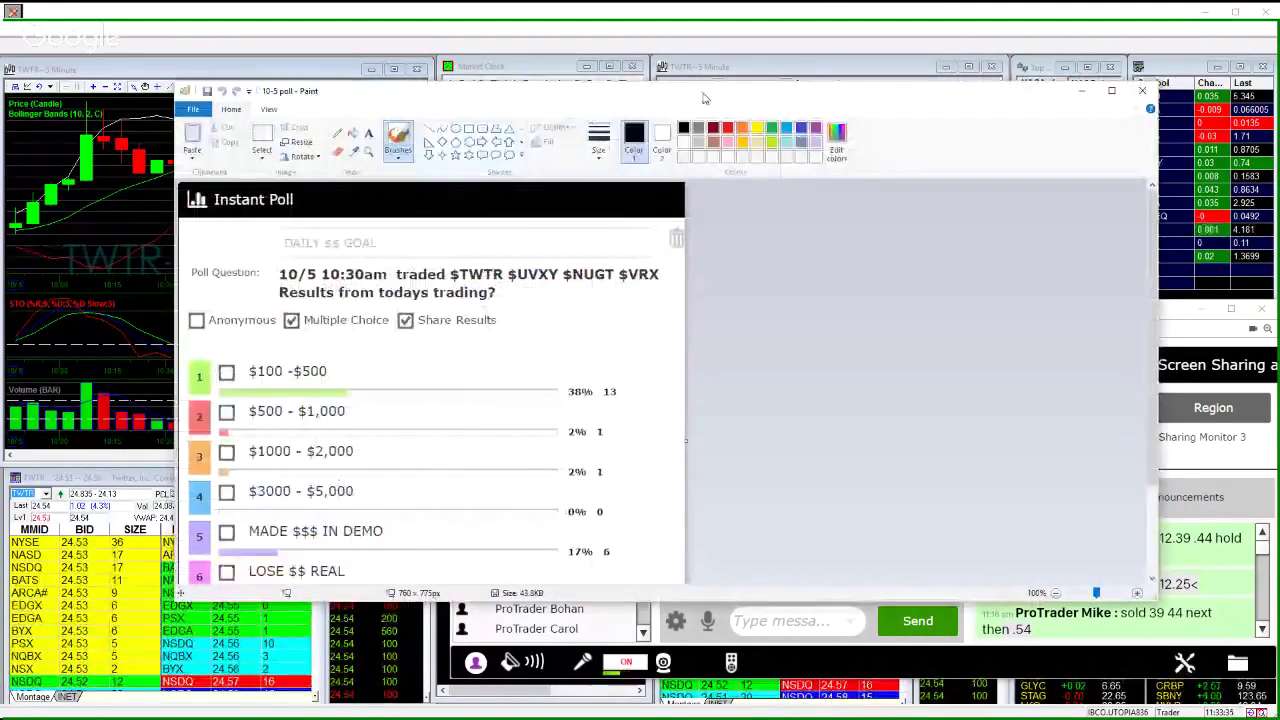
{"action": "double_click", "coordinate": [705, 98]}
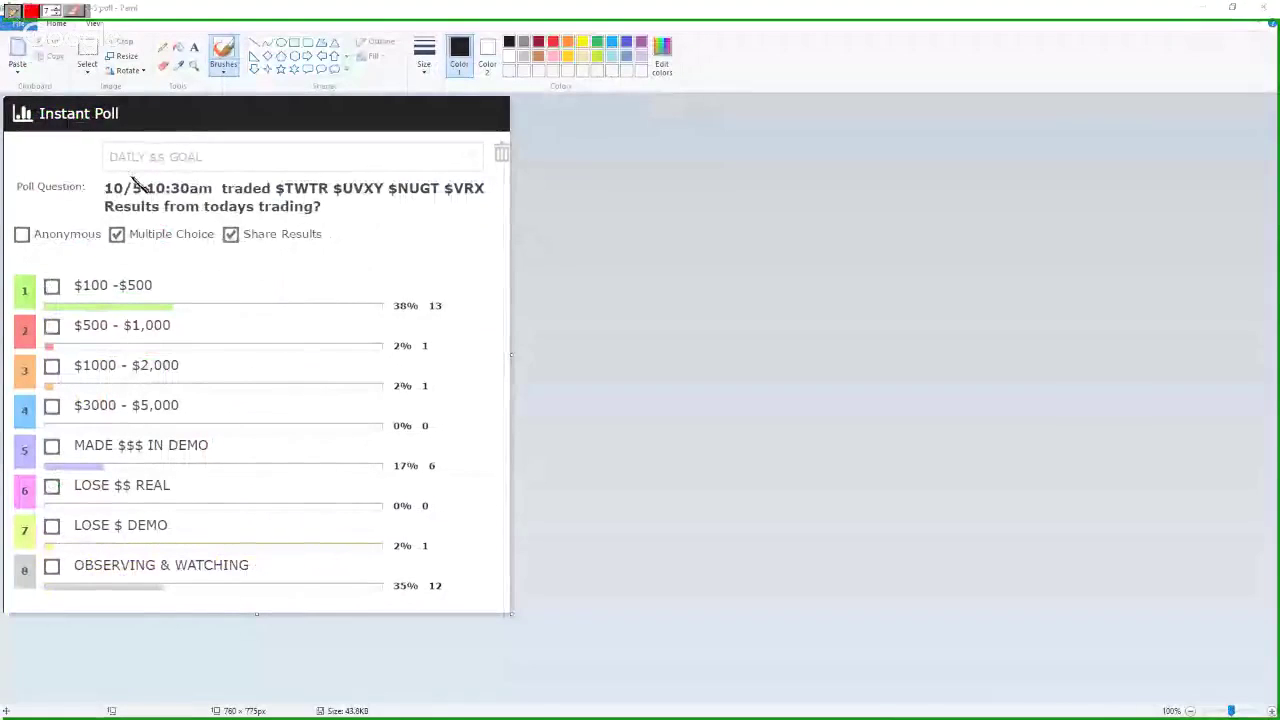
{"action": "left_click_drag", "start_coordinate": [132, 165], "coordinate": [96, 165]}
{"action": "mouse_move", "coordinate": [304, 170]}
{"action": "left_mouse_down"}
{"action": "mouse_move", "coordinate": [336, 146]}
{"action": "mouse_move", "coordinate": [484, 156]}
{"action": "left_mouse_up"}
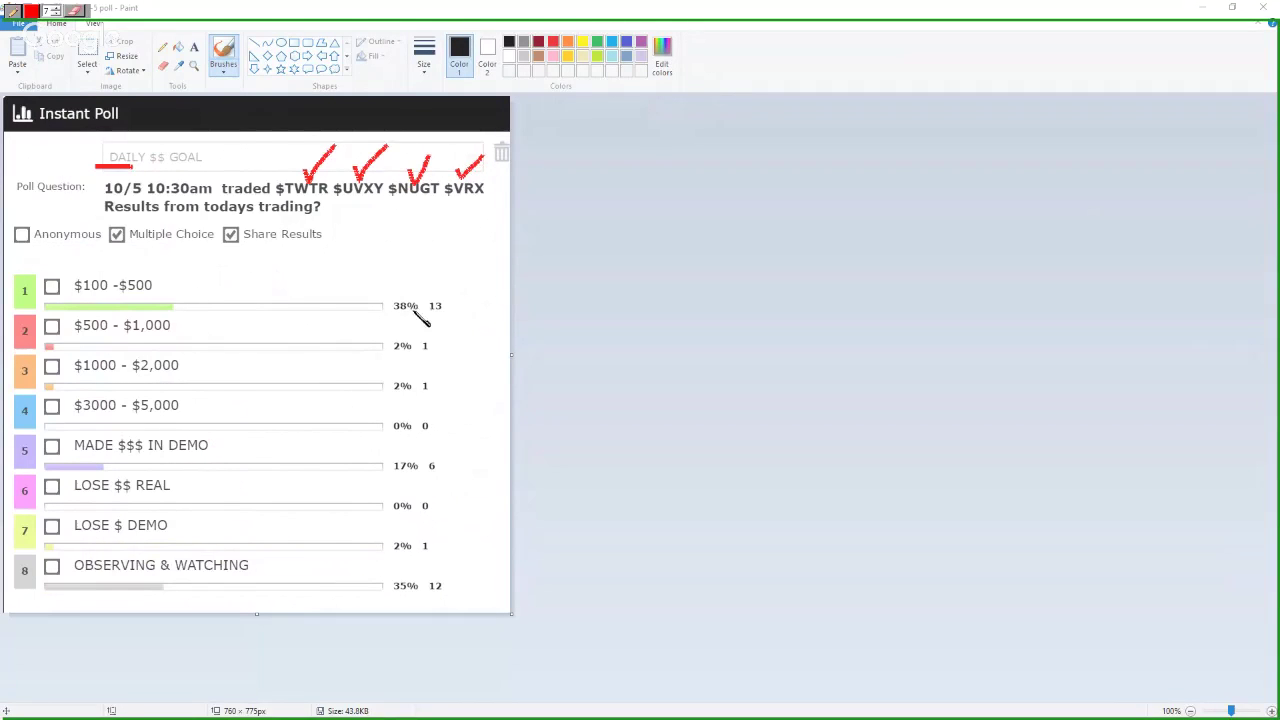
- Mark the $100-$500 option and the vote counts of options 1, 2, 3, 5, 7 and 8 in red, and clear the drawings
{"action": "left_click_drag", "start_coordinate": [428, 316], "coordinate": [457, 314]}
{"action": "left_click_drag", "start_coordinate": [162, 286], "coordinate": [212, 268]}
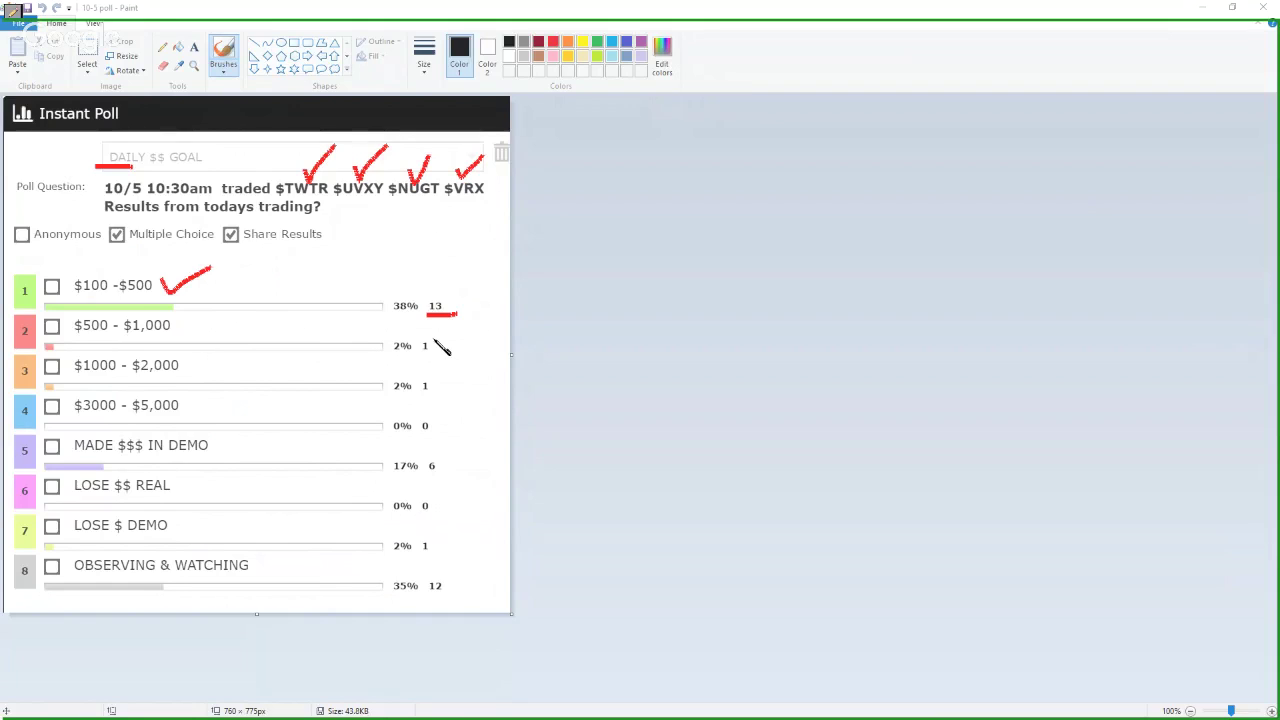
{"action": "left_click_drag", "start_coordinate": [434, 341], "coordinate": [467, 329]}
{"action": "left_click_drag", "start_coordinate": [436, 388], "coordinate": [463, 376]}
{"action": "left_click_drag", "start_coordinate": [452, 473], "coordinate": [484, 453]}
{"action": "left_click_drag", "start_coordinate": [437, 539], "coordinate": [466, 529]}
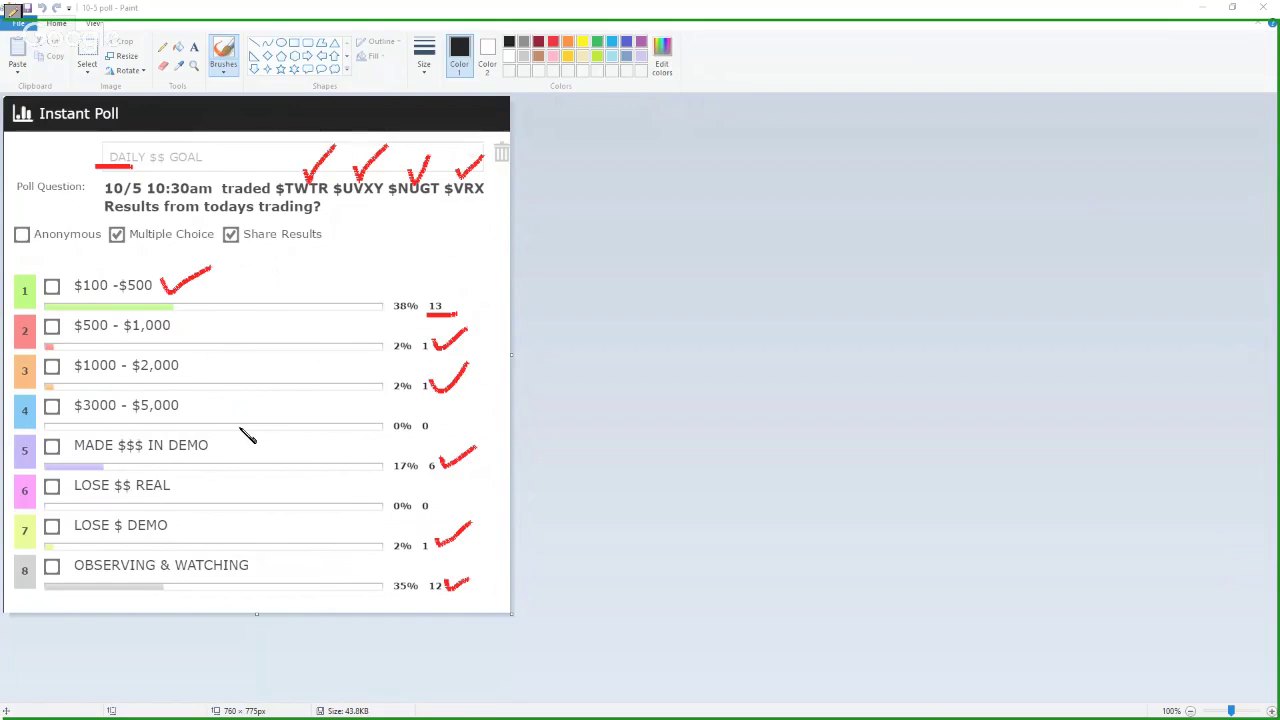
{"action": "left_click", "coordinate": [14, 11]}
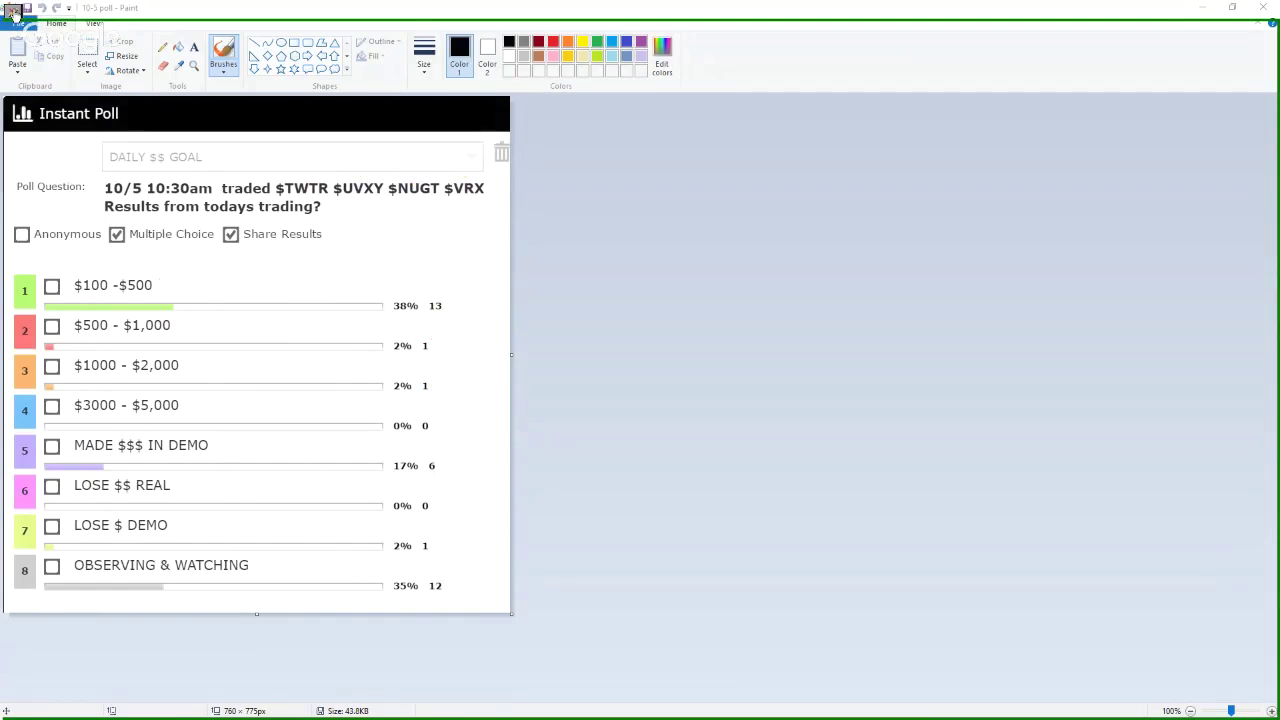
- Tick the vote counts of poll options 1 to 5 and 8 in red, and draw a question mark beside LOSE $ DEMO
{"action": "left_click_drag", "start_coordinate": [451, 309], "coordinate": [474, 289]}
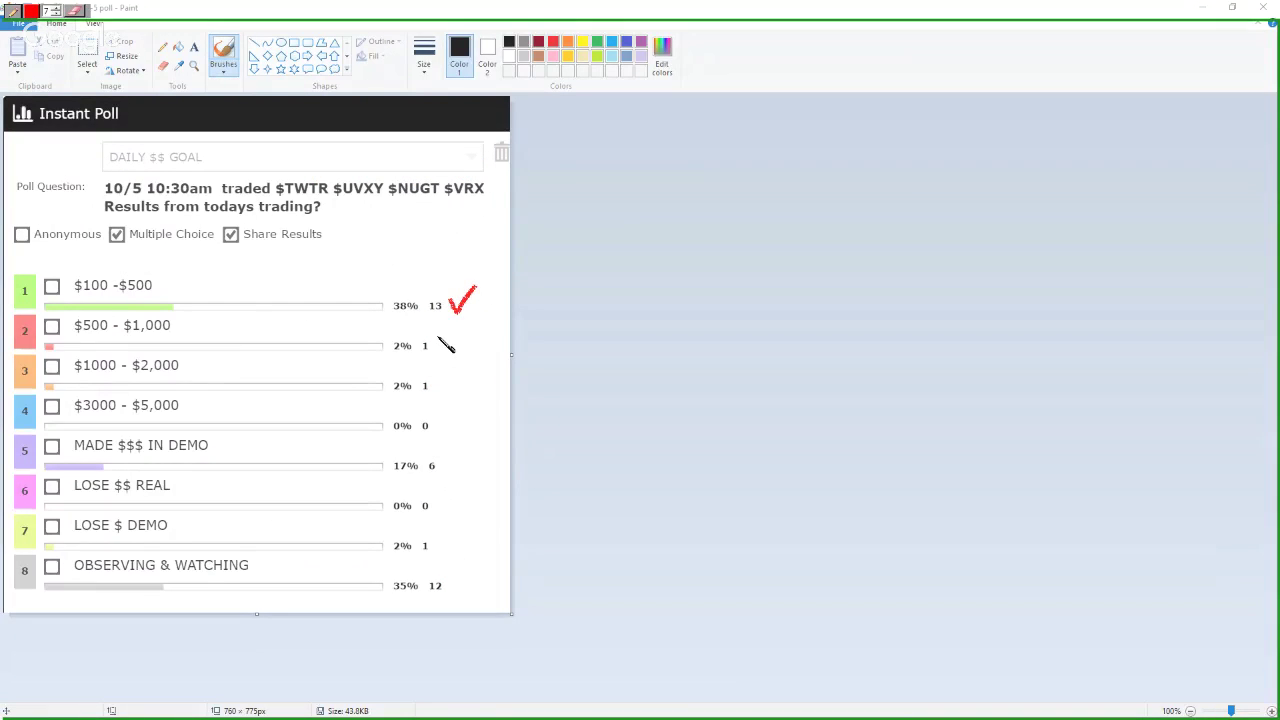
{"action": "left_click_drag", "start_coordinate": [438, 337], "coordinate": [468, 317]}
{"action": "left_click_drag", "start_coordinate": [438, 380], "coordinate": [463, 367]}
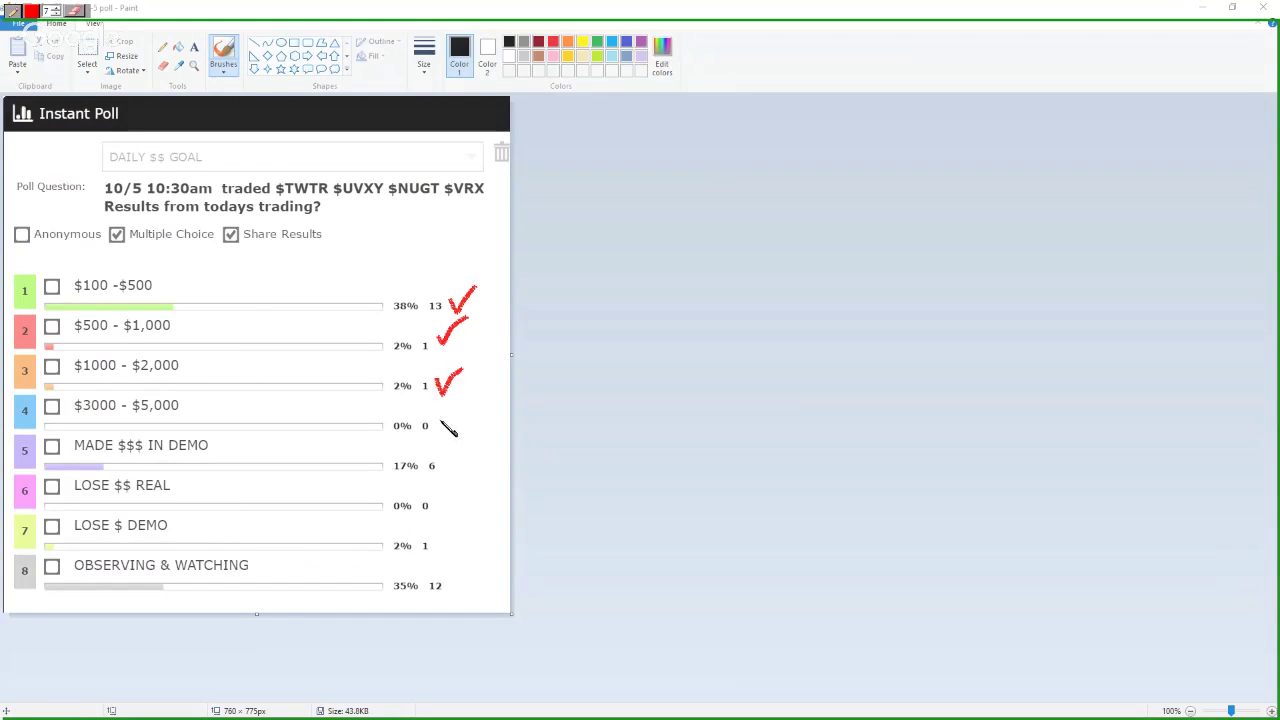
{"action": "left_click_drag", "start_coordinate": [441, 423], "coordinate": [470, 414]}
{"action": "left_click_drag", "start_coordinate": [445, 467], "coordinate": [475, 450]}
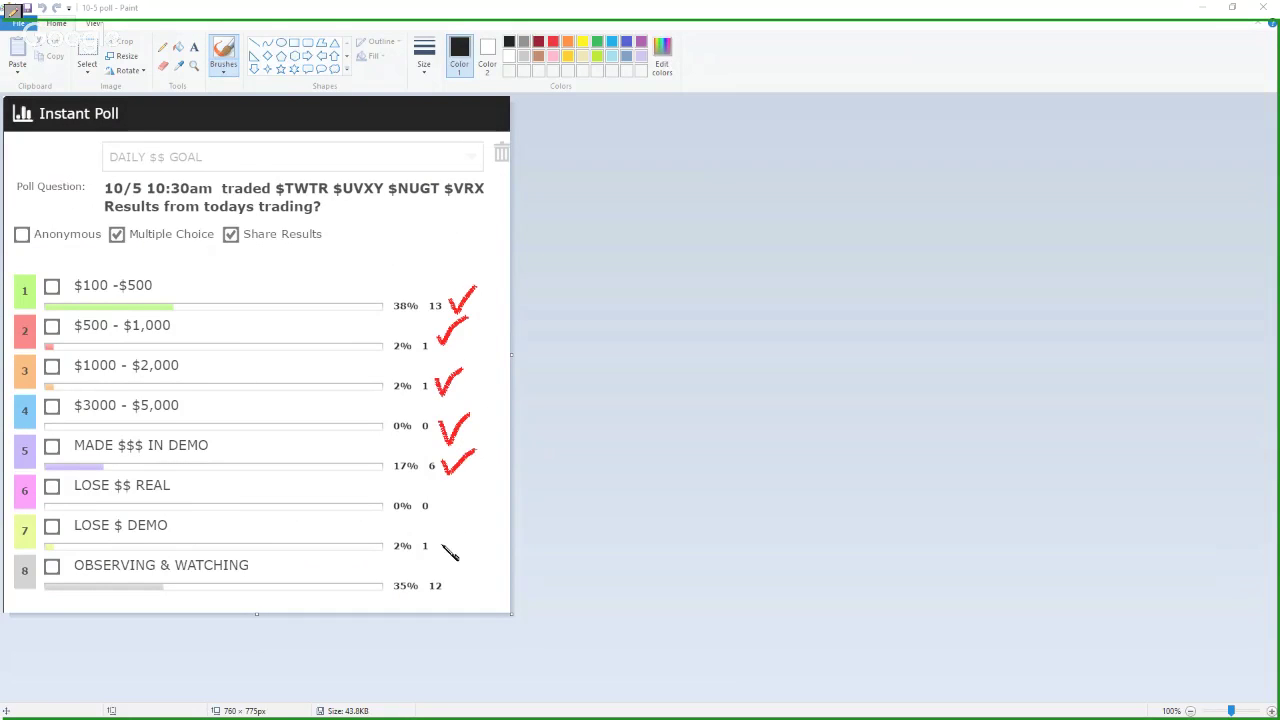
{"action": "left_click_drag", "start_coordinate": [438, 525], "coordinate": [447, 550]}
{"action": "left_click_drag", "start_coordinate": [455, 591], "coordinate": [470, 573]}
- Clear the red marks by switching drawing mode off, and move the poll picture off the shared screen
{"action": "left_click", "coordinate": [12, 11]}
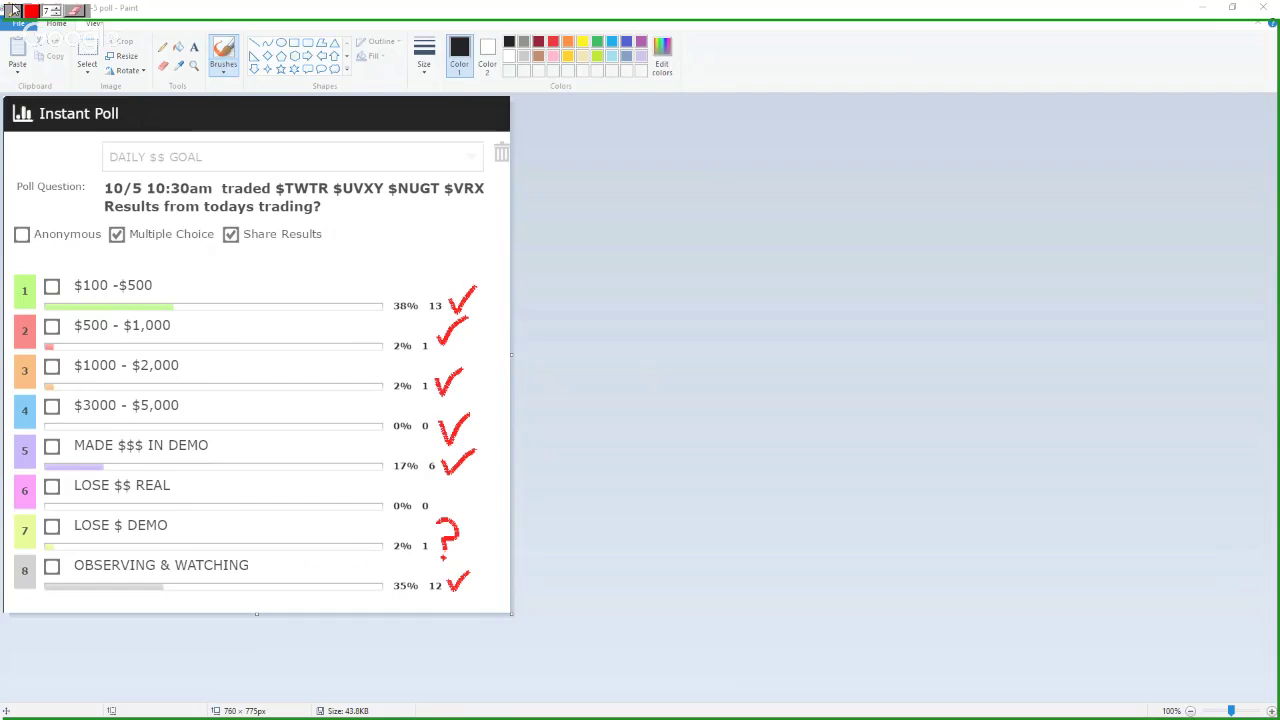
{"action": "left_click", "coordinate": [14, 12]}
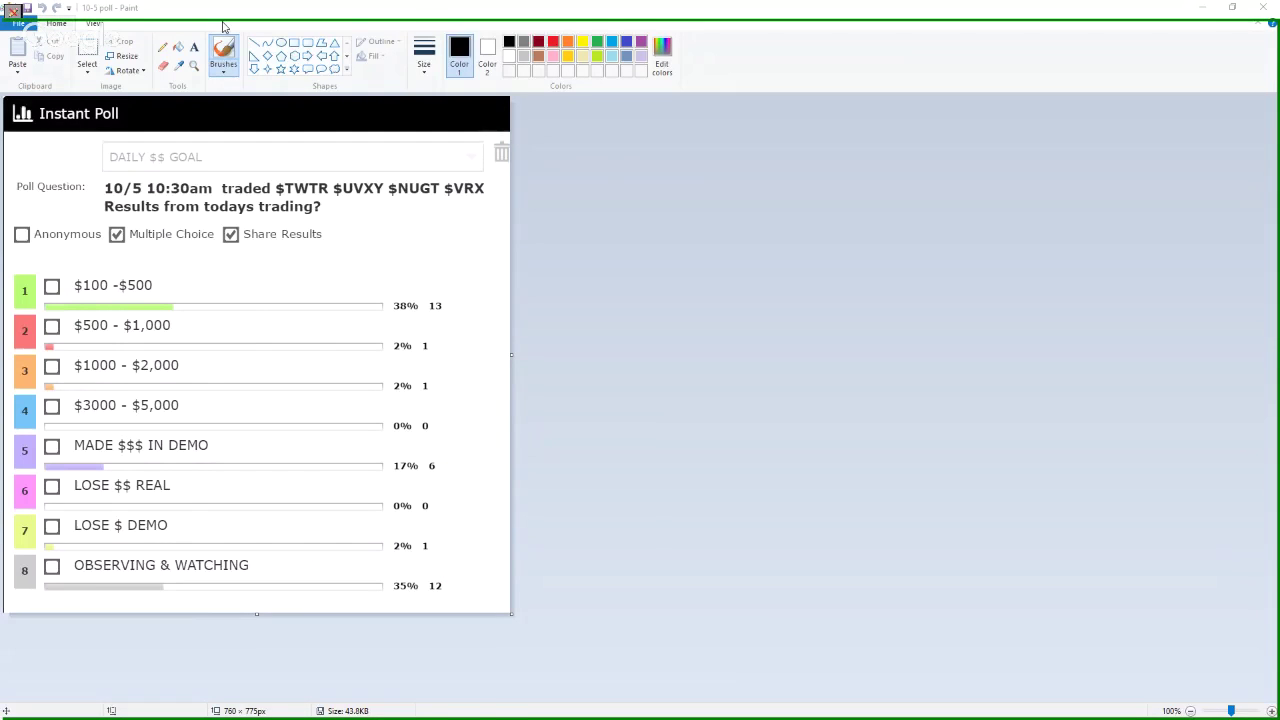
{"action": "left_click_drag", "start_coordinate": [222, 8], "coordinate": [0, 117]}
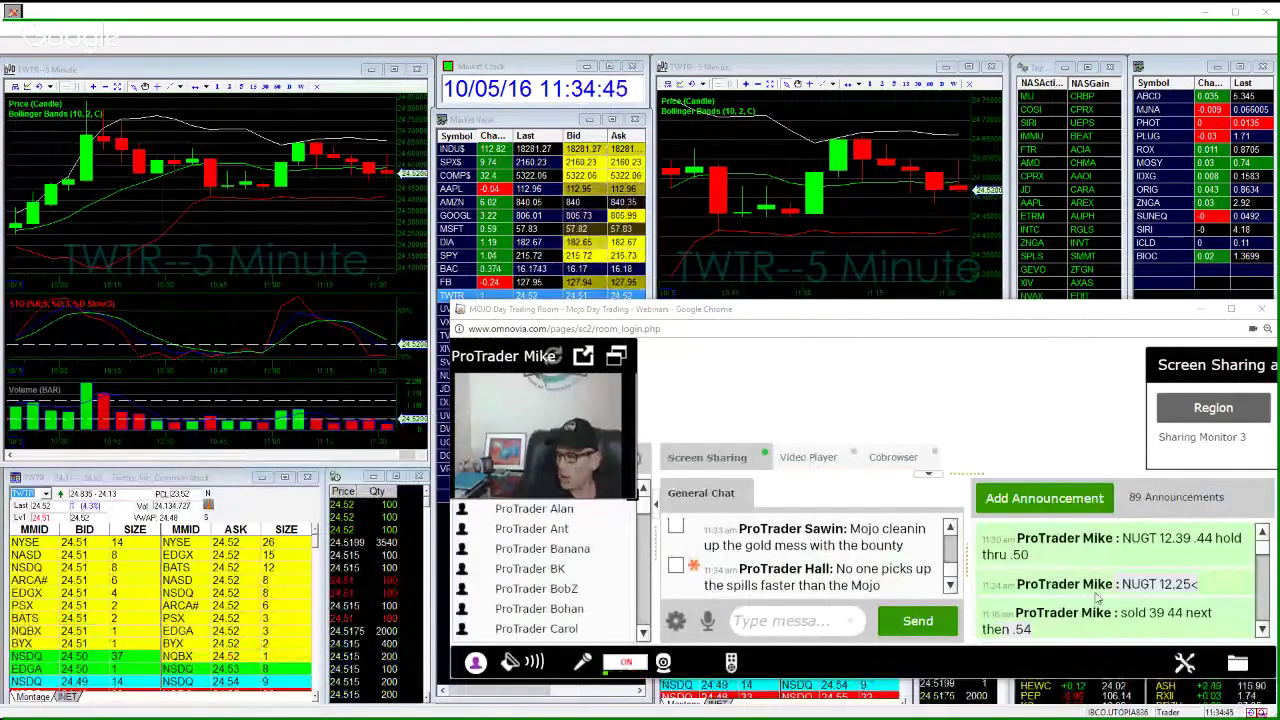
- Maximize the trading room window and look back through the day's announcements for the first #KINGOFTHEHOD calls
{"action": "double_click", "coordinate": [855, 311]}
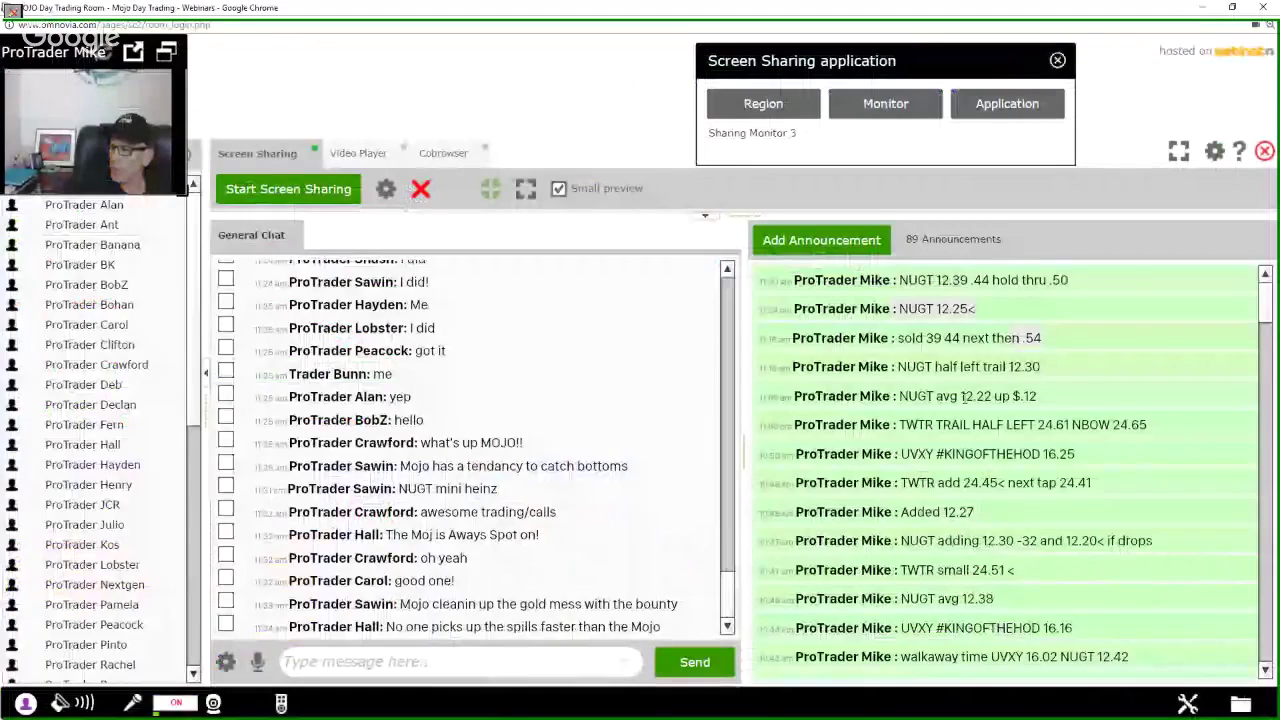
{"action": "scroll", "coordinate": [1020, 424], "scroll_direction": "down", "scroll_amount": 10}
{"action": "scroll", "coordinate": [1020, 424], "scroll_direction": "down", "scroll_amount": 5}
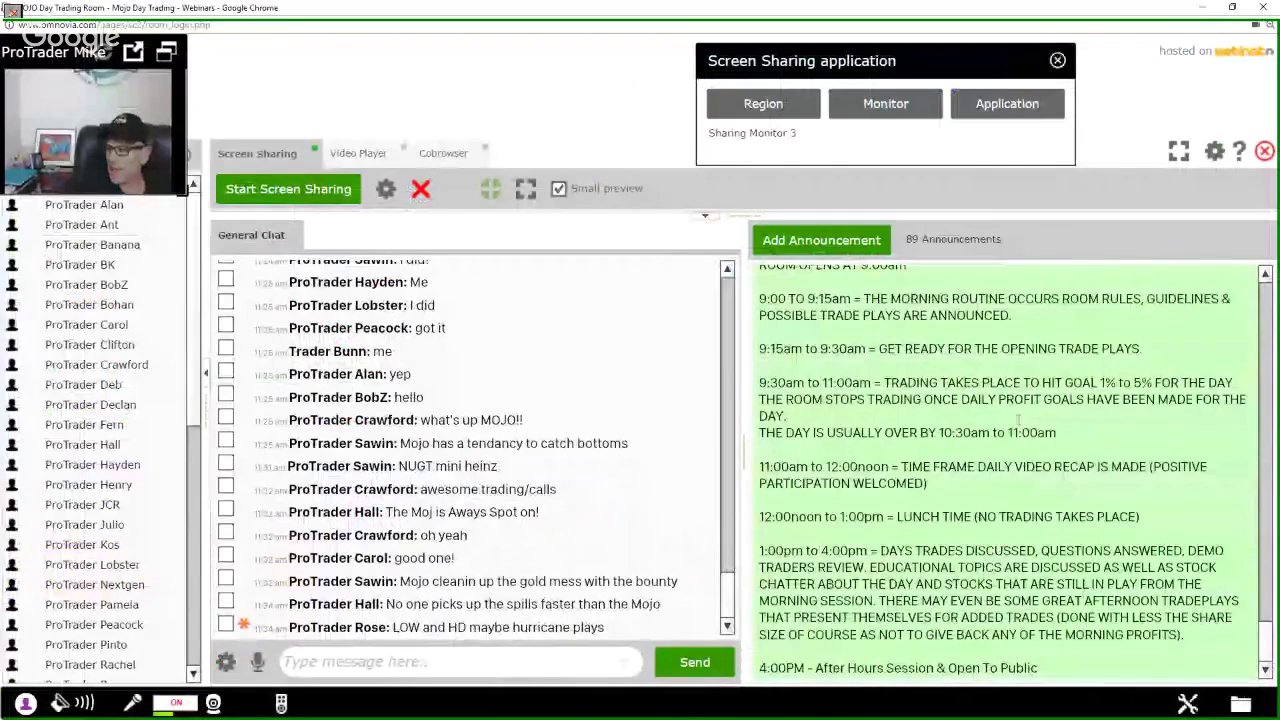
{"action": "scroll", "coordinate": [1018, 420], "scroll_direction": "up", "scroll_amount": 5}
{"action": "scroll", "coordinate": [907, 490], "scroll_direction": "up", "scroll_amount": 5}
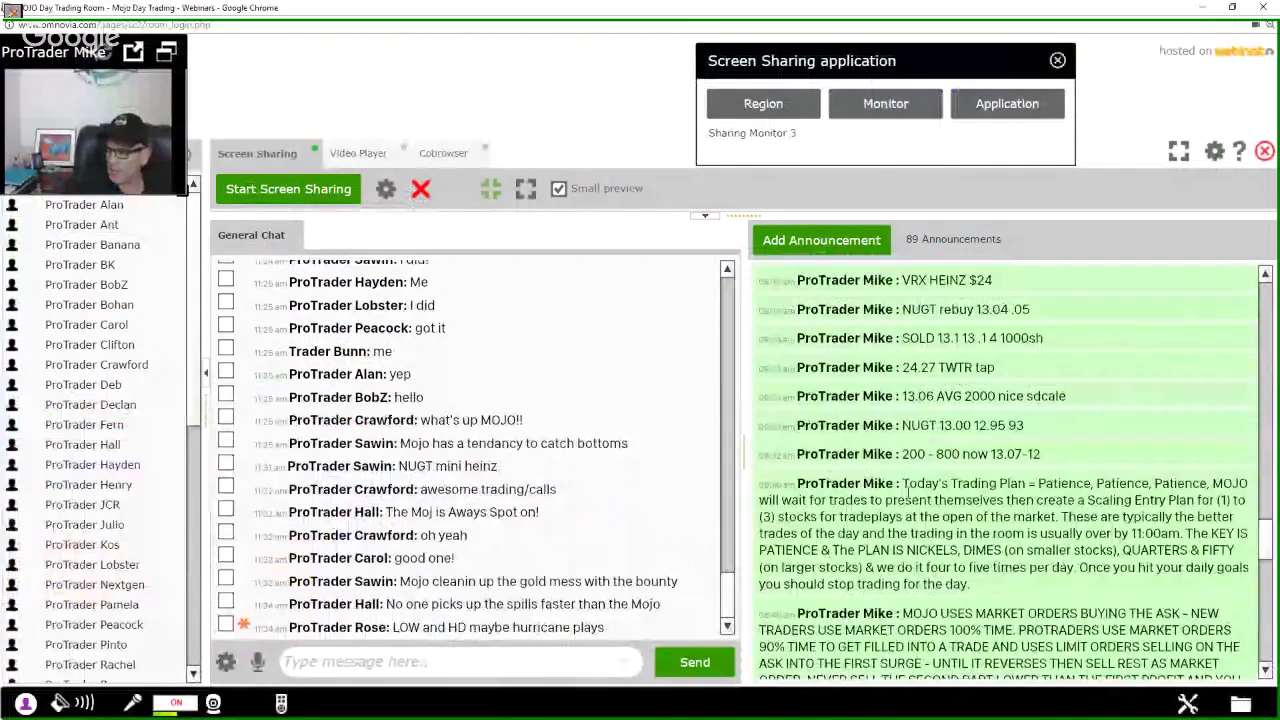
{"action": "scroll", "coordinate": [937, 338], "scroll_direction": "up", "scroll_amount": 3}
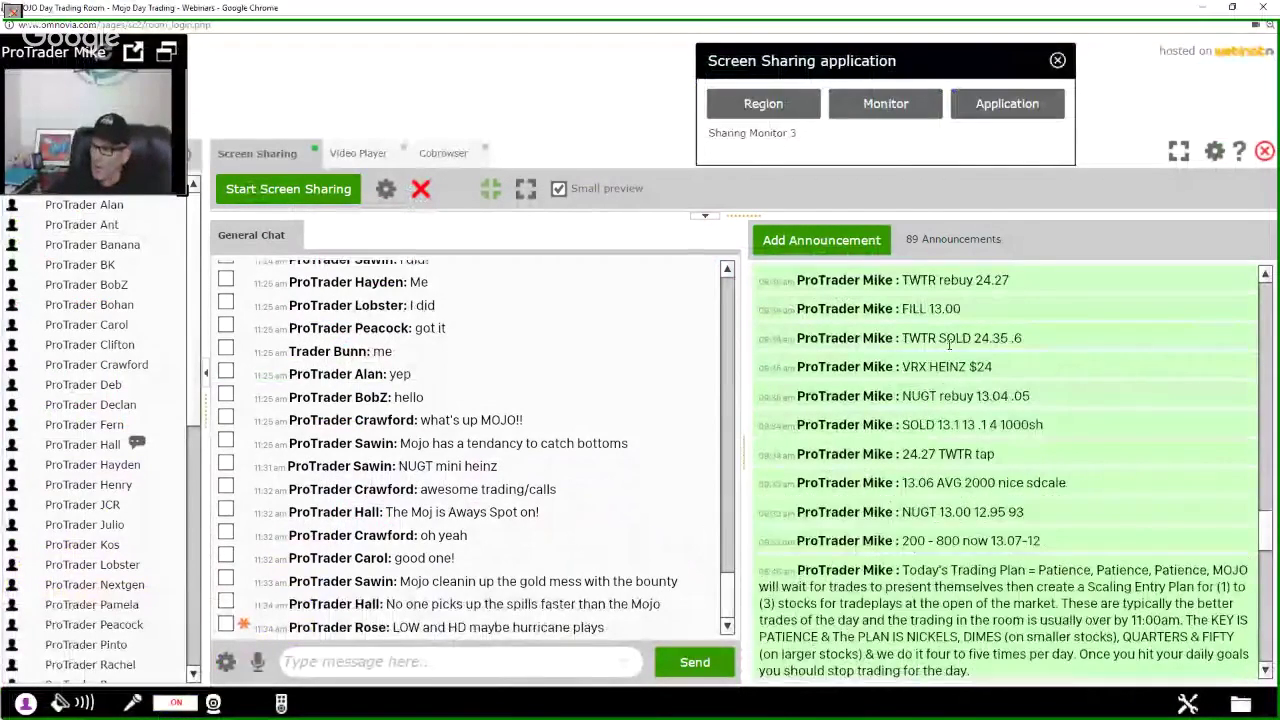
{"action": "scroll", "coordinate": [928, 425], "scroll_direction": "up", "scroll_amount": 10}
{"action": "scroll", "coordinate": [932, 425], "scroll_direction": "up", "scroll_amount": 3}
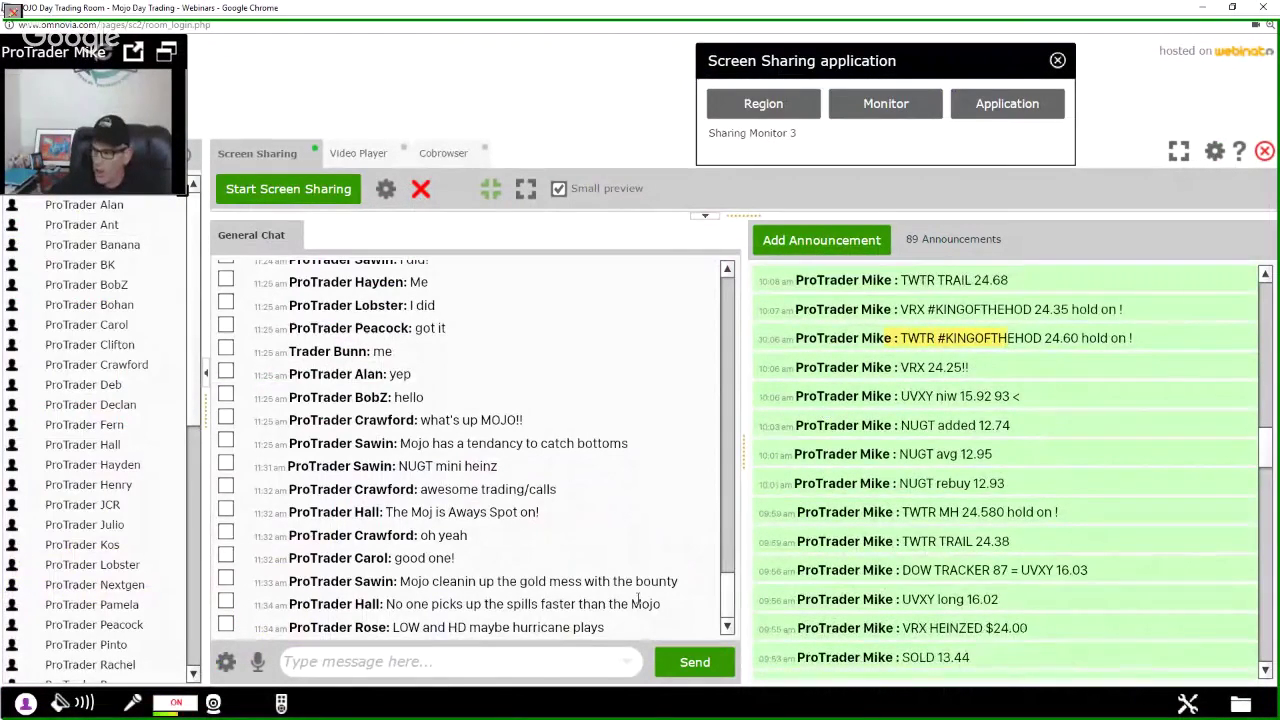
- Count the 10:06 TWTR and 10:07 VRX #KINGOFTHEHOD announcements by posting 1 and 2 in the general chat, highlighting the VRX one
{"action": "left_click", "coordinate": [560, 660]}
{"action": "type", "text": "1"}
{"action": "key", "text": "Return"}
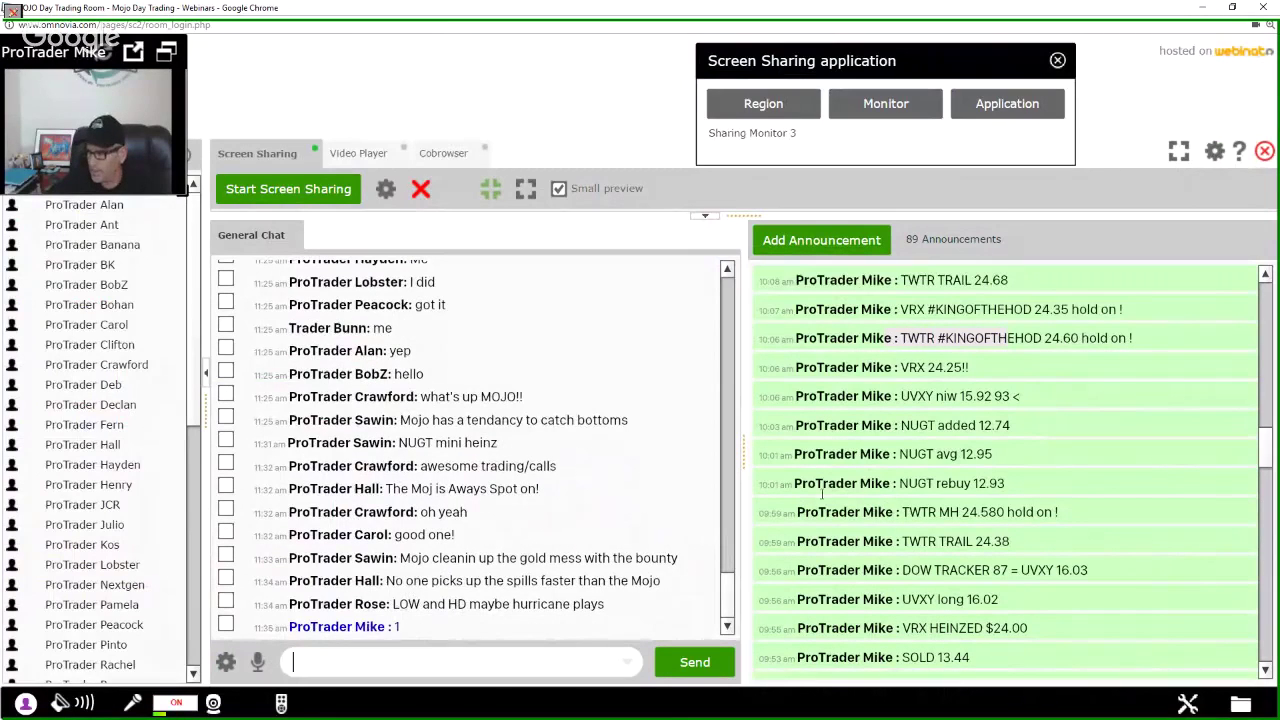
{"action": "left_click_drag", "start_coordinate": [990, 309], "coordinate": [849, 316]}
{"action": "left_click", "coordinate": [466, 662]}
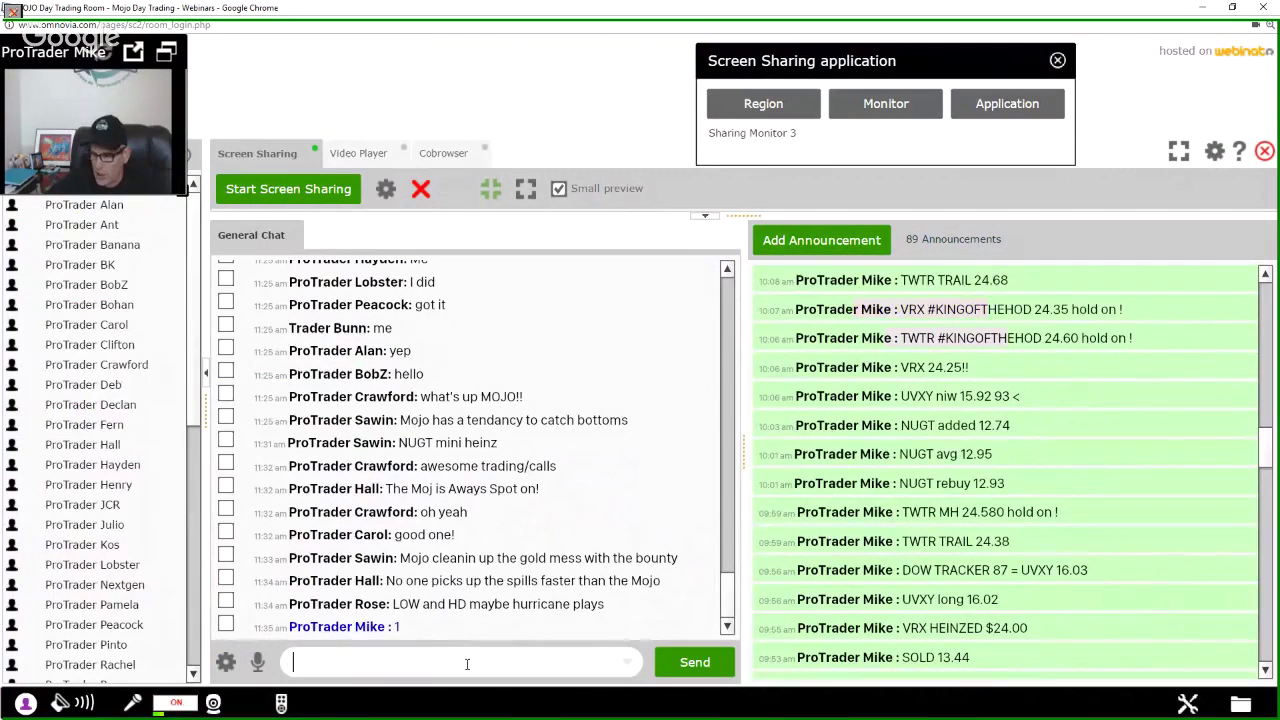
{"action": "type", "text": "2"}
{"action": "key", "text": "Return"}
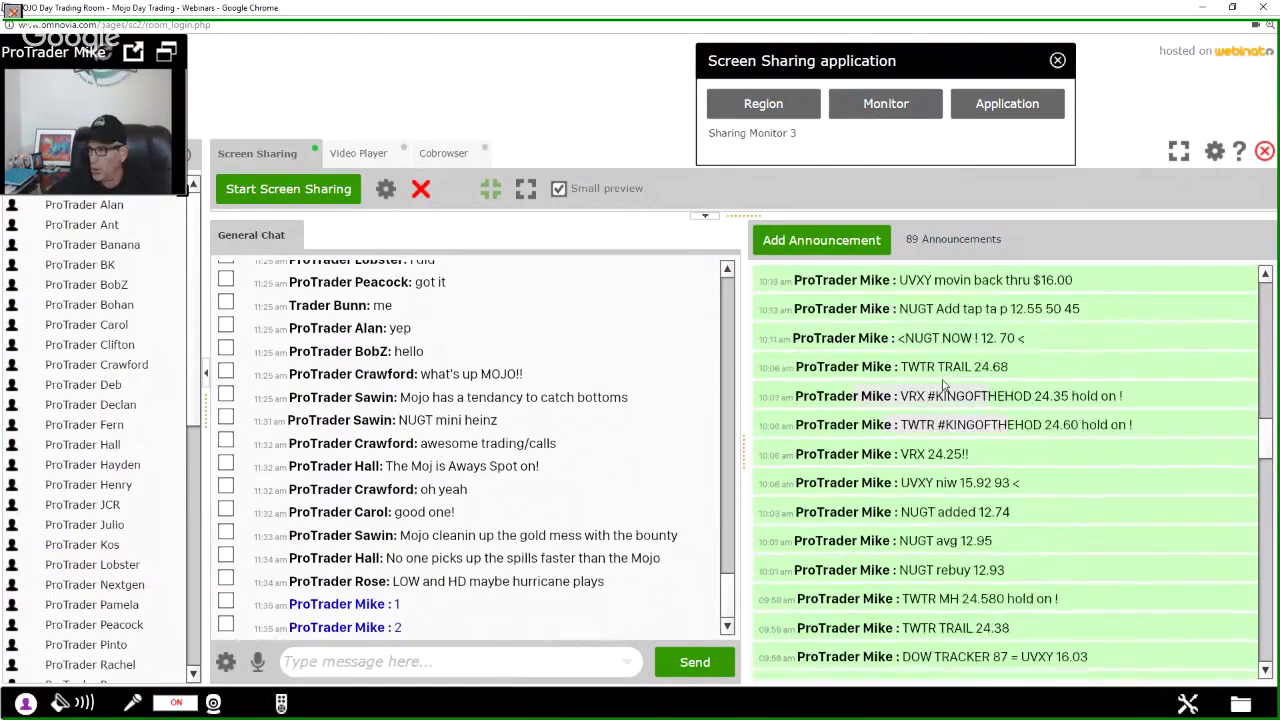
- Post 3 and 4 in the general chat to count the two 10:14 #KINGOFTHEHOD FLAT announcements for VRX and TWTR
{"action": "left_click", "coordinate": [460, 662]}
{"action": "type", "text": "3"}
{"action": "key", "text": "Return"}
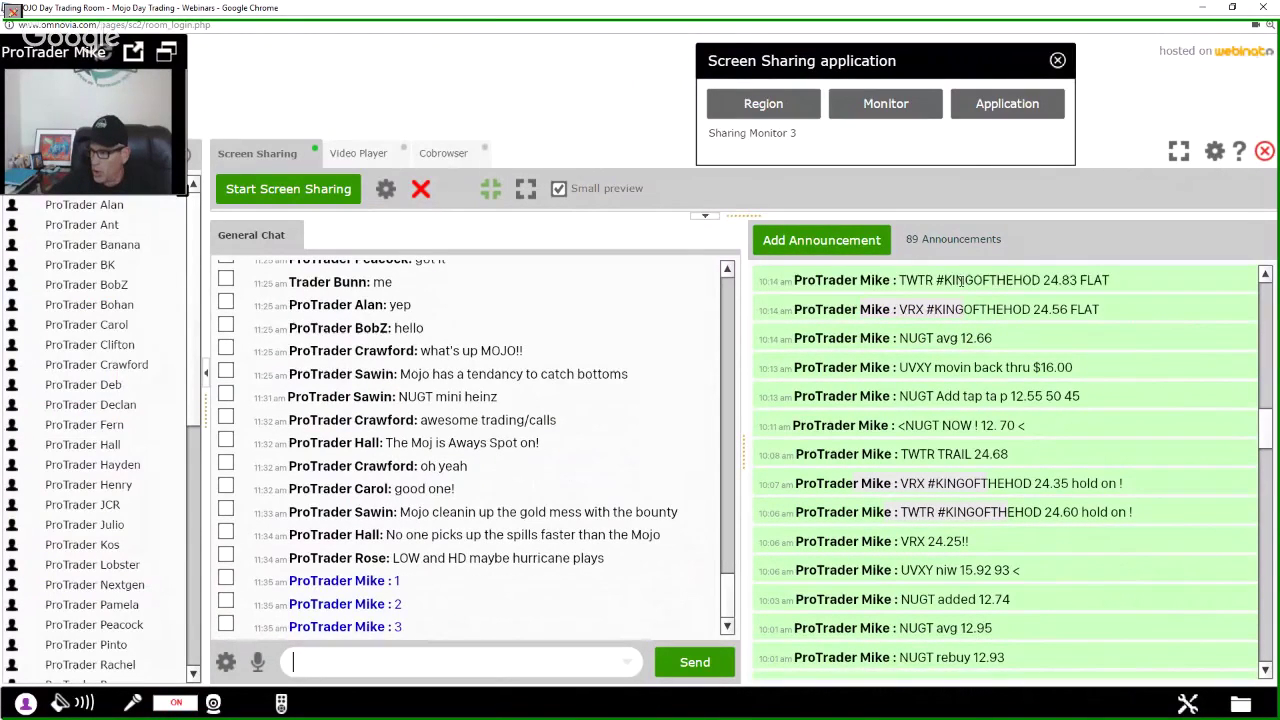
{"action": "left_click", "coordinate": [454, 664]}
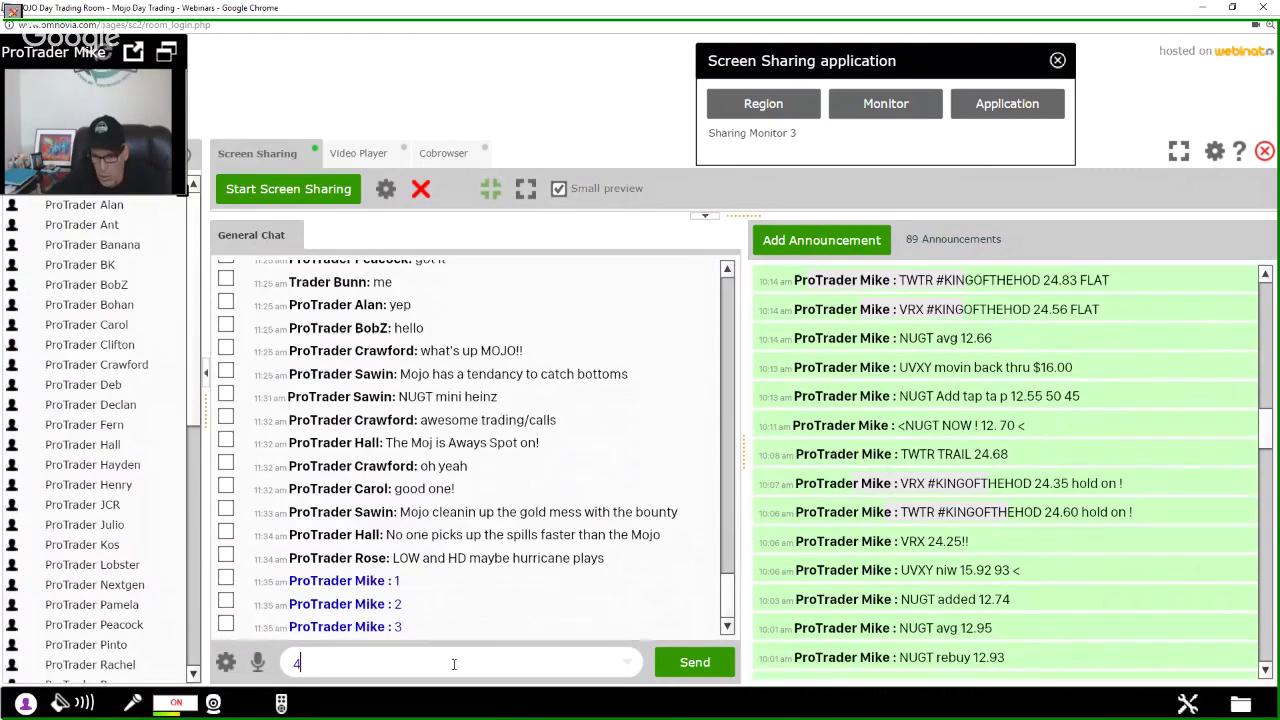
{"action": "type", "text": "4"}
{"action": "key", "text": "Return"}
- Post 5, 6 and 7 in the general chat to count the UVXY #KINGOFTHEHOD announcements at 16.11, 16.16 and 16.25
{"action": "scroll", "coordinate": [899, 482], "scroll_direction": "up", "scroll_amount": 3}
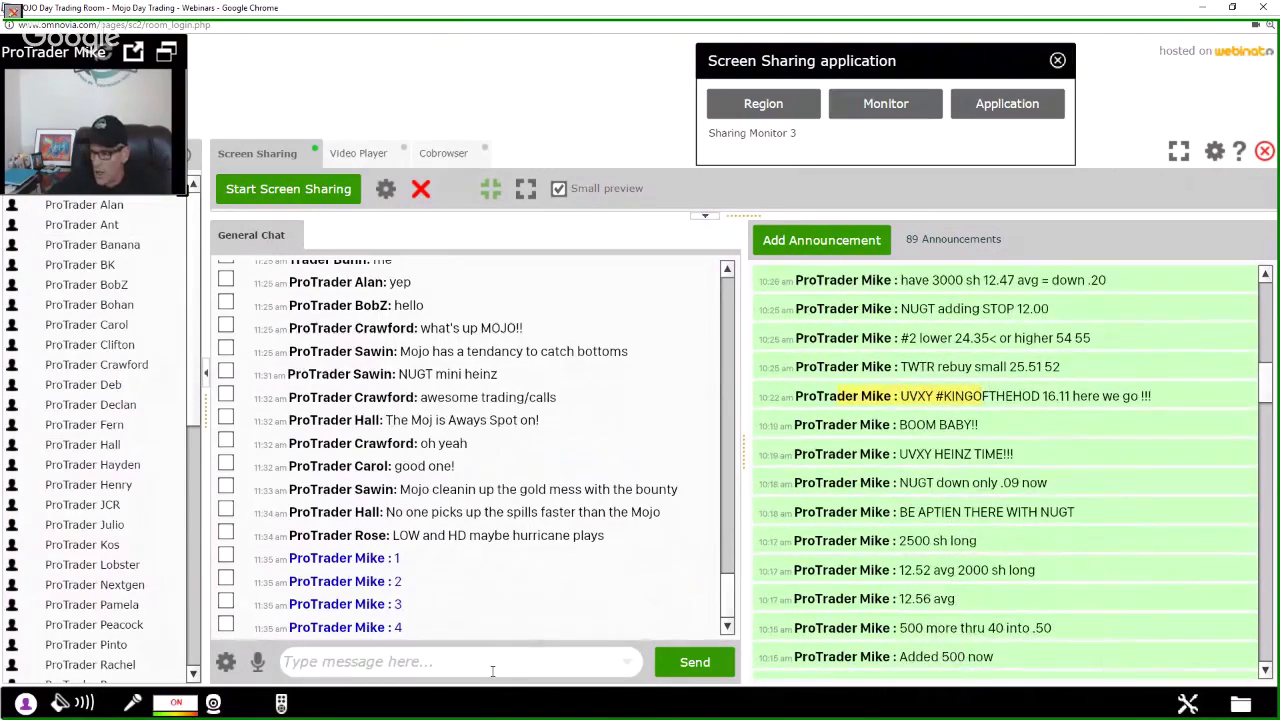
{"action": "type", "text": "5"}
{"action": "key", "text": "Return"}
{"action": "scroll", "coordinate": [953, 355], "scroll_direction": "up", "scroll_amount": 3}
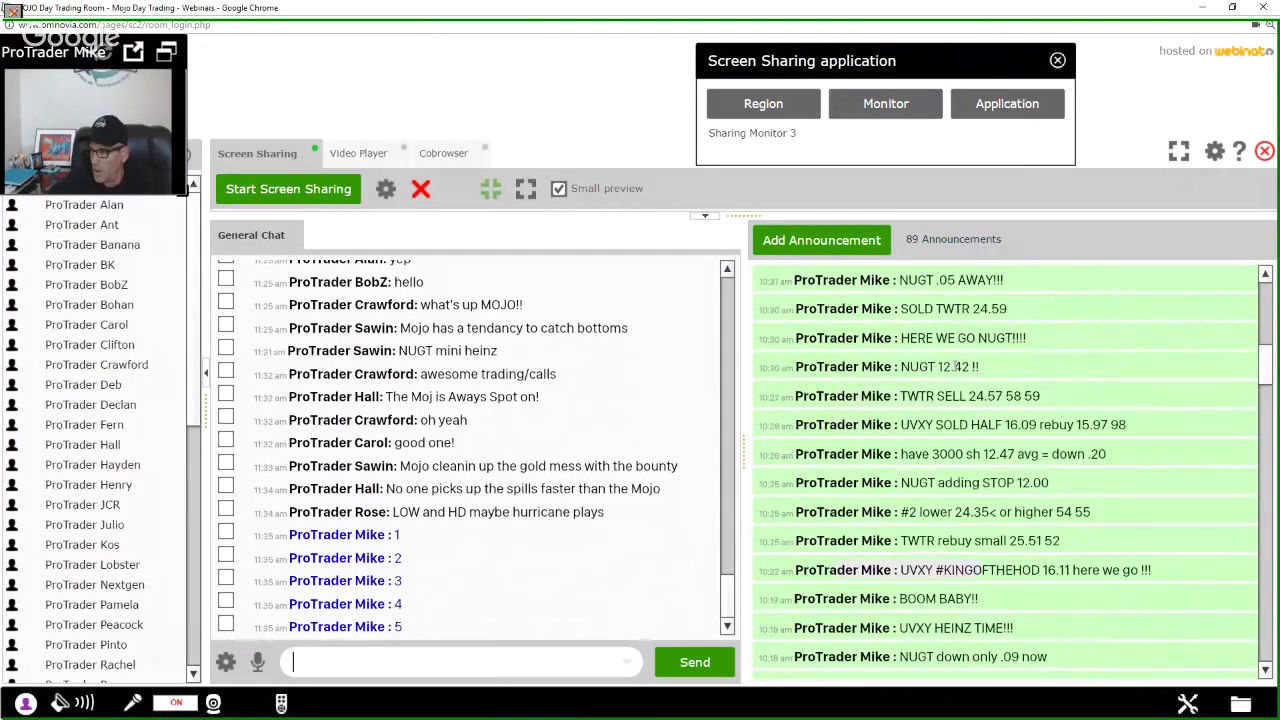
{"action": "scroll", "coordinate": [955, 367], "scroll_direction": "up", "scroll_amount": 5}
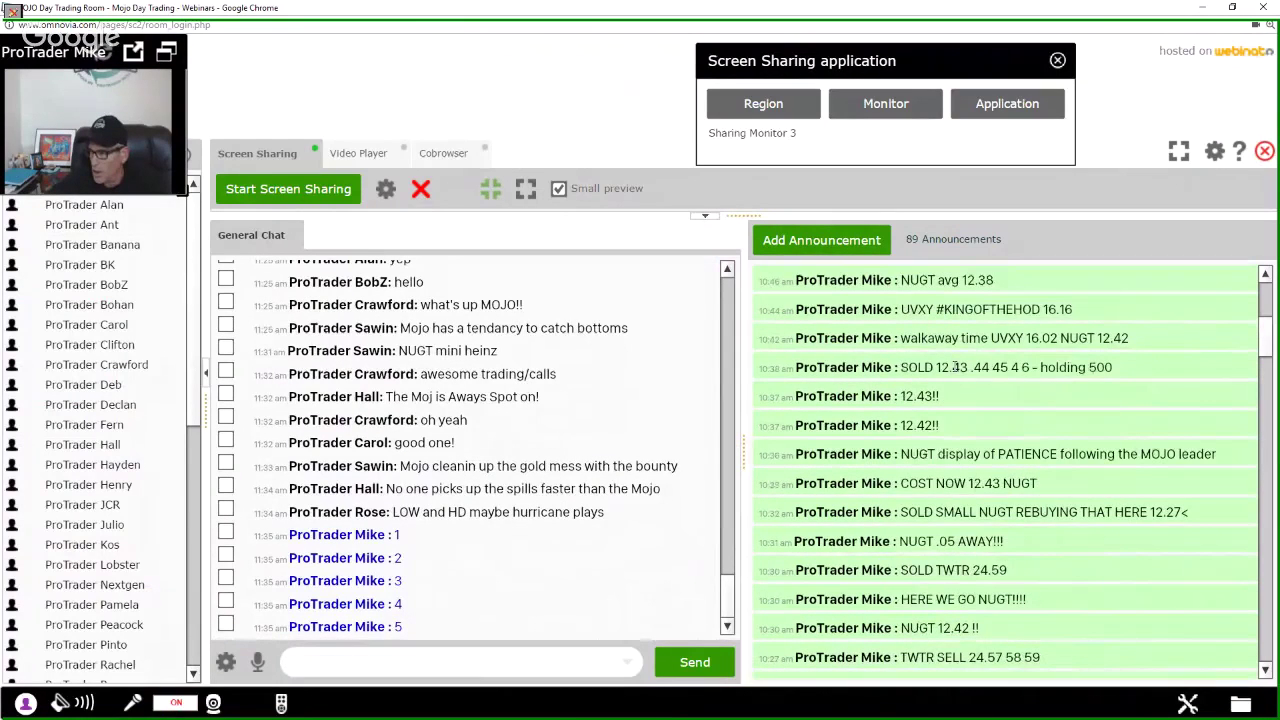
{"action": "left_click", "coordinate": [524, 661]}
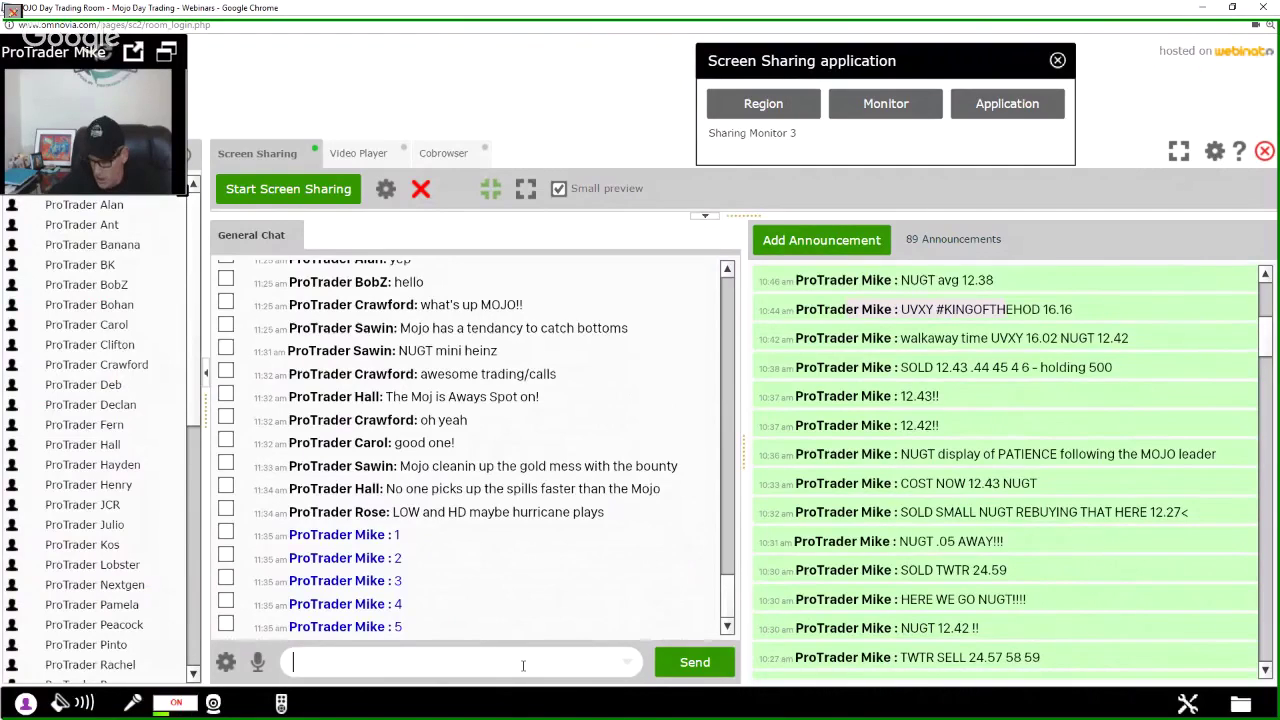
{"action": "type", "text": "6"}
{"action": "key", "text": "Return"}
{"action": "scroll", "coordinate": [889, 524], "scroll_direction": "up", "scroll_amount": 5}
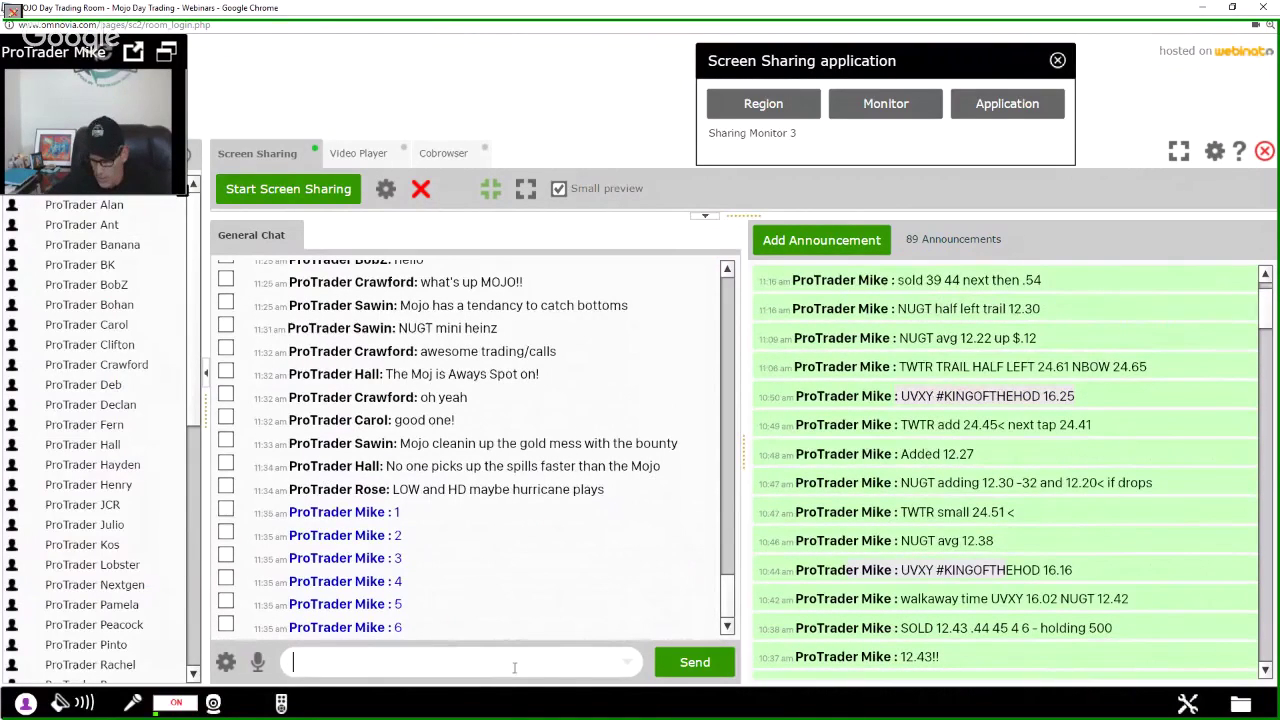
{"action": "type", "text": "7"}
{"action": "key", "text": "Return"}
{"action": "scroll", "coordinate": [826, 424], "scroll_direction": "up", "scroll_amount": 1}
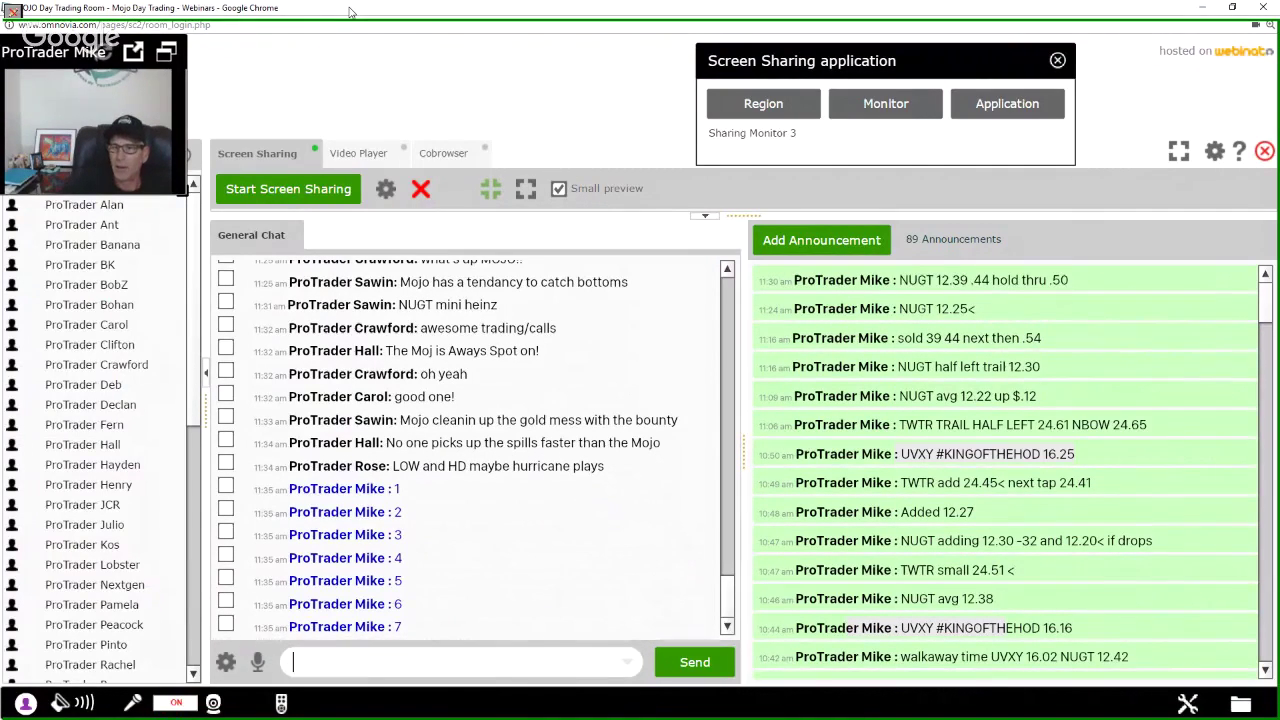
- Restore the trading room window to its smaller size, and load SPY, UVXY and NUGT in turn from the watchlist
{"action": "left_click_drag", "start_coordinate": [350, 12], "coordinate": [676, 312]}
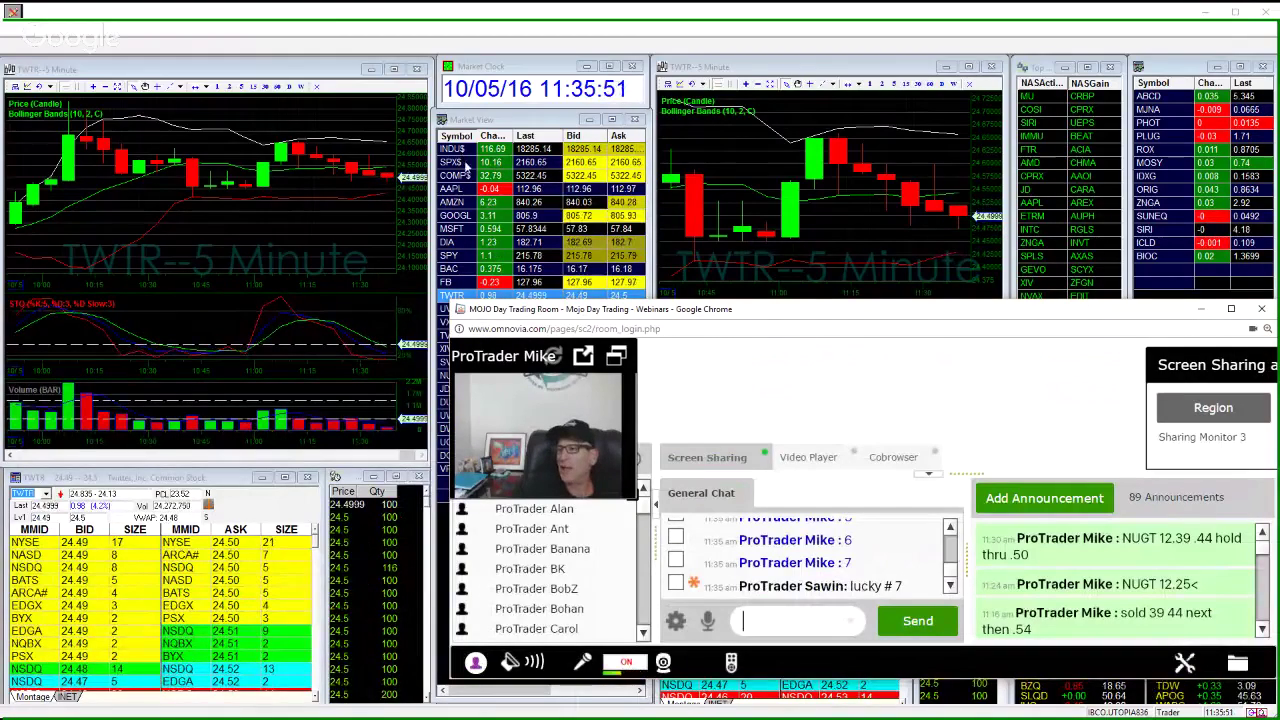
{"action": "left_click", "coordinate": [451, 258]}
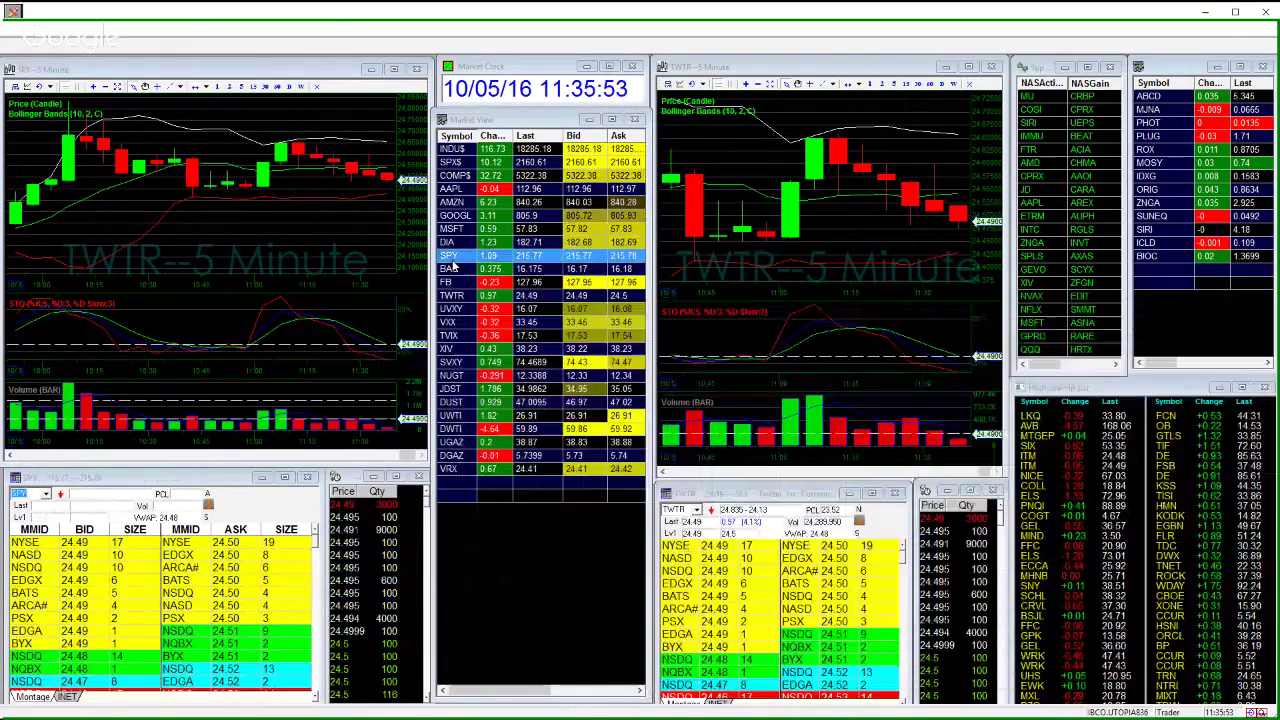
{"action": "left_click", "coordinate": [451, 309]}
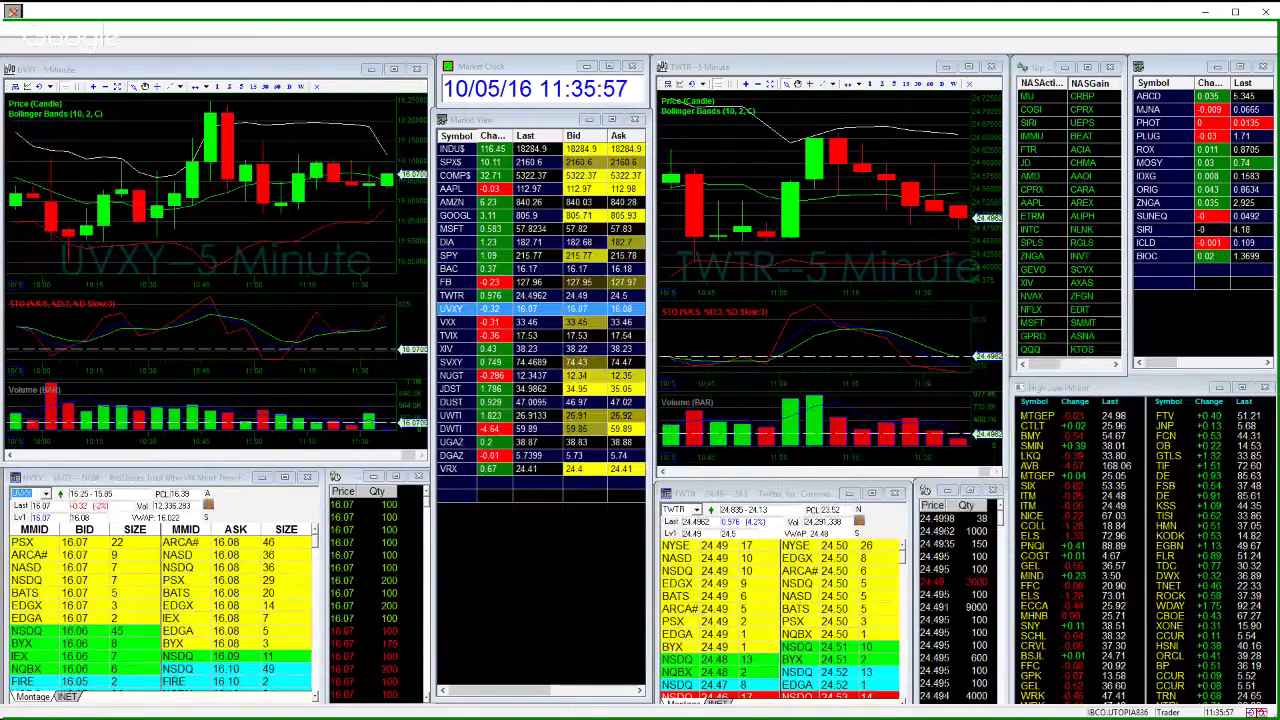
{"action": "left_click", "coordinate": [451, 375]}
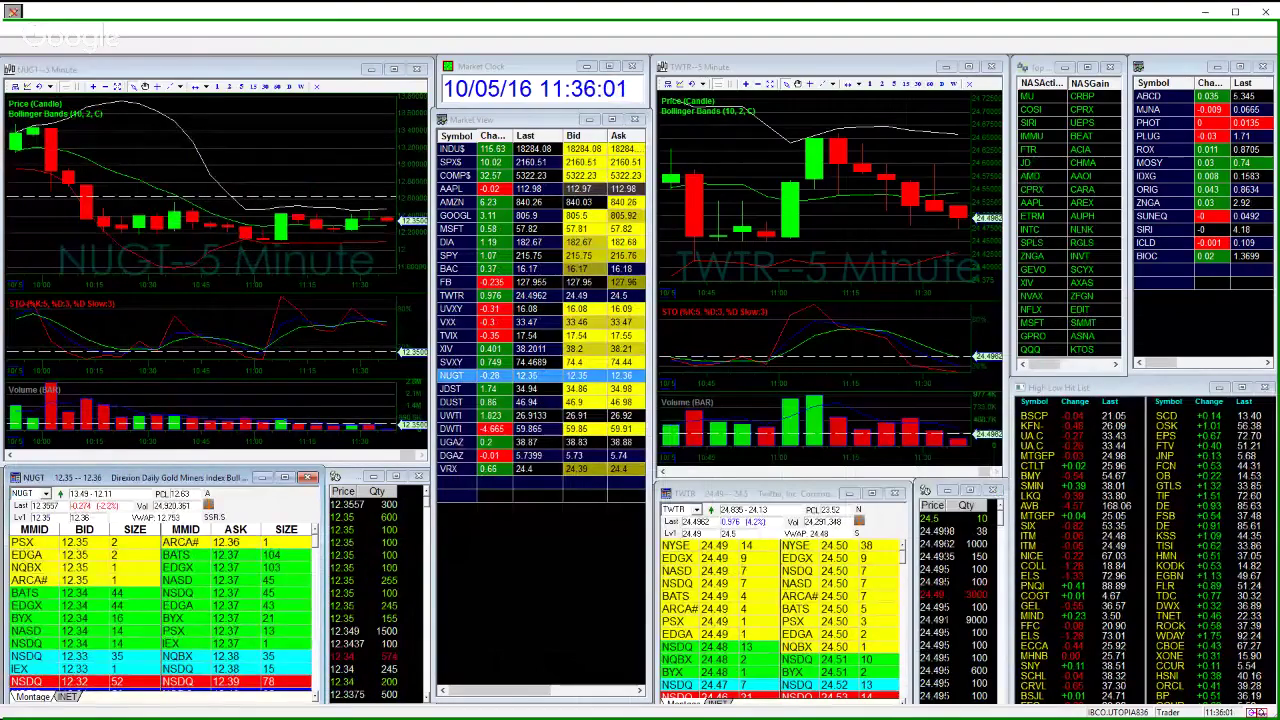
- Switch to the trading room window and send the announcement "UVXY LONG ADD!!! 16.10< NUGT $12.35<<"
{"action": "key", "text": "alt+Tab"}
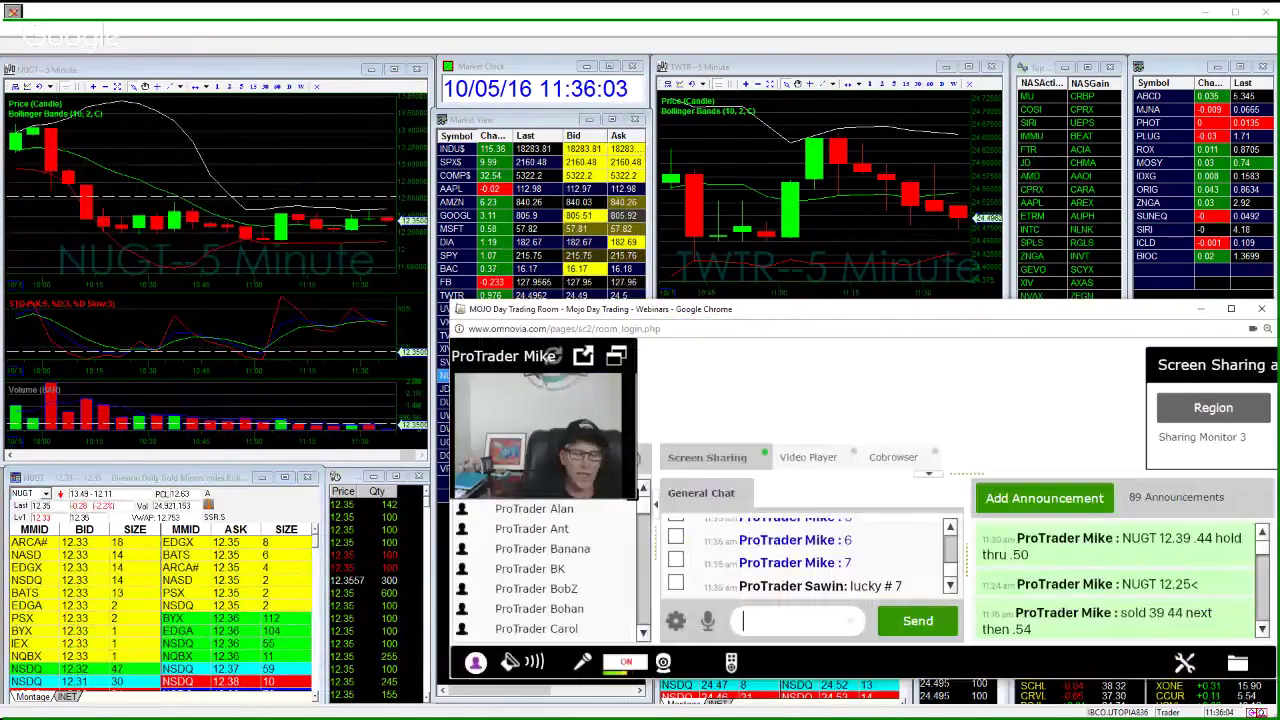
{"action": "left_click", "coordinate": [1044, 497]}
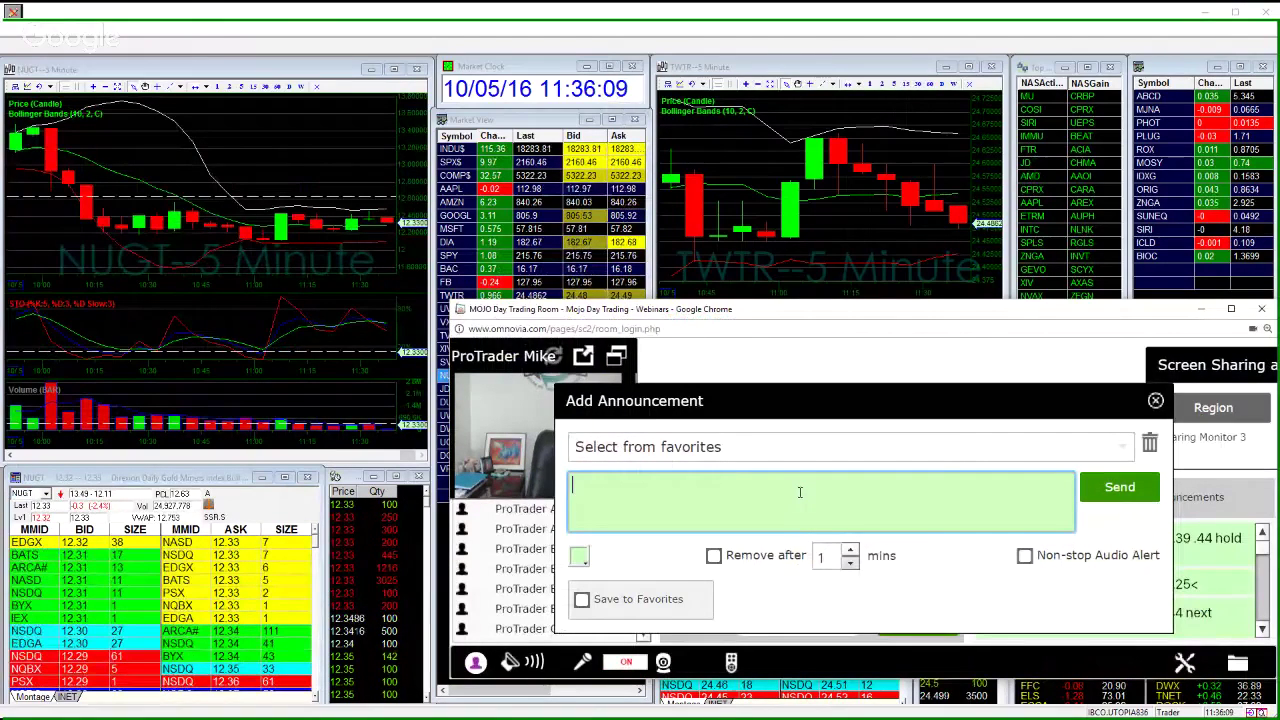
{"action": "type", "text": "UVXY LONG"}
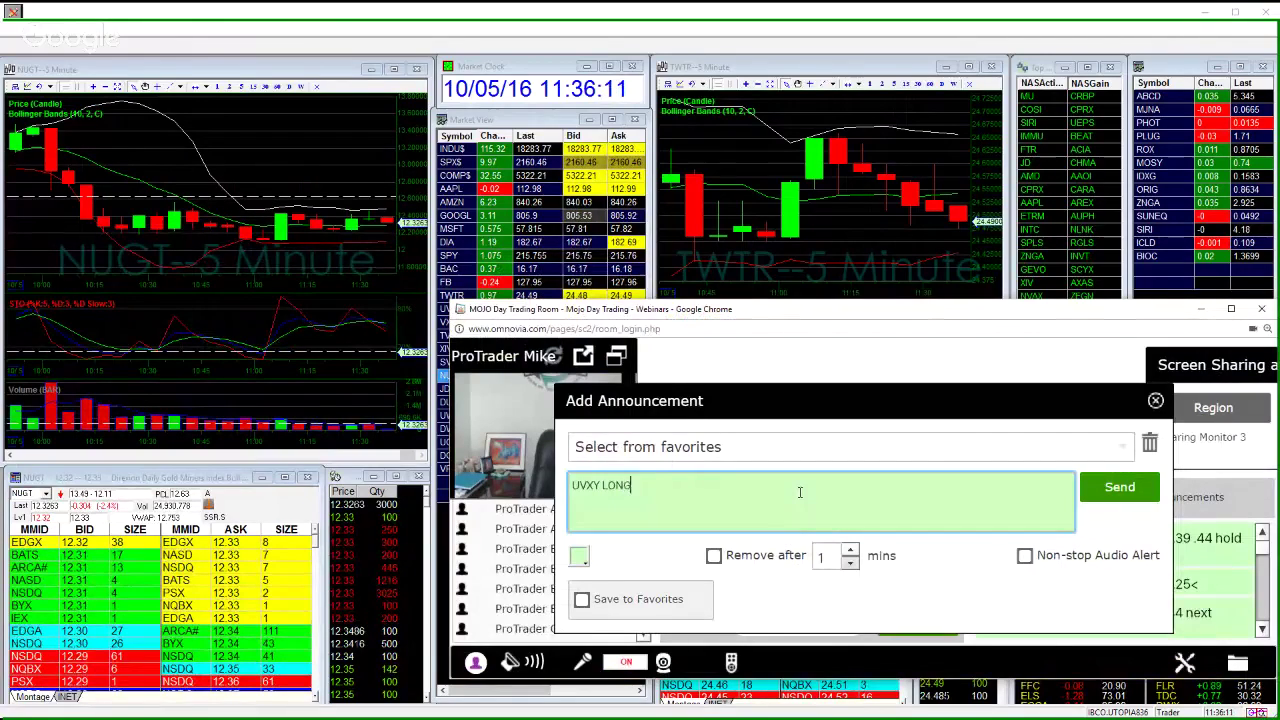
{"action": "type", "text": " ADD!!!"}
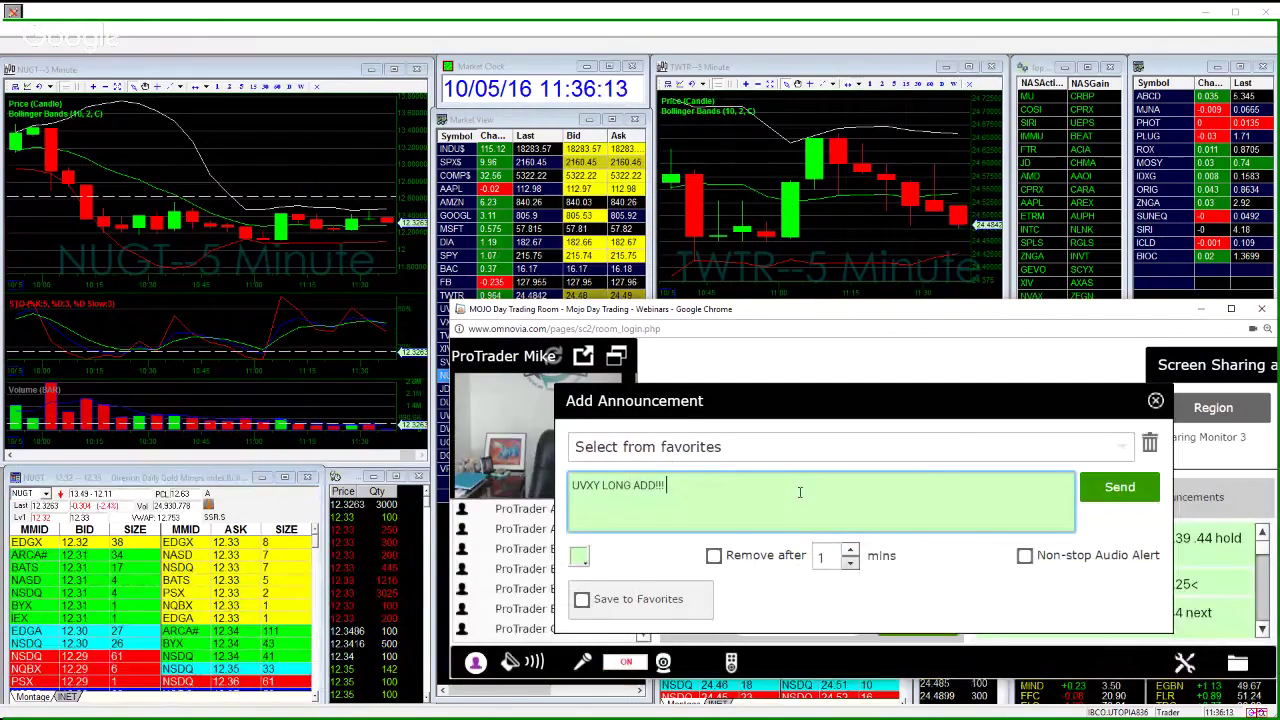
{"action": "type", "text": " 1"}
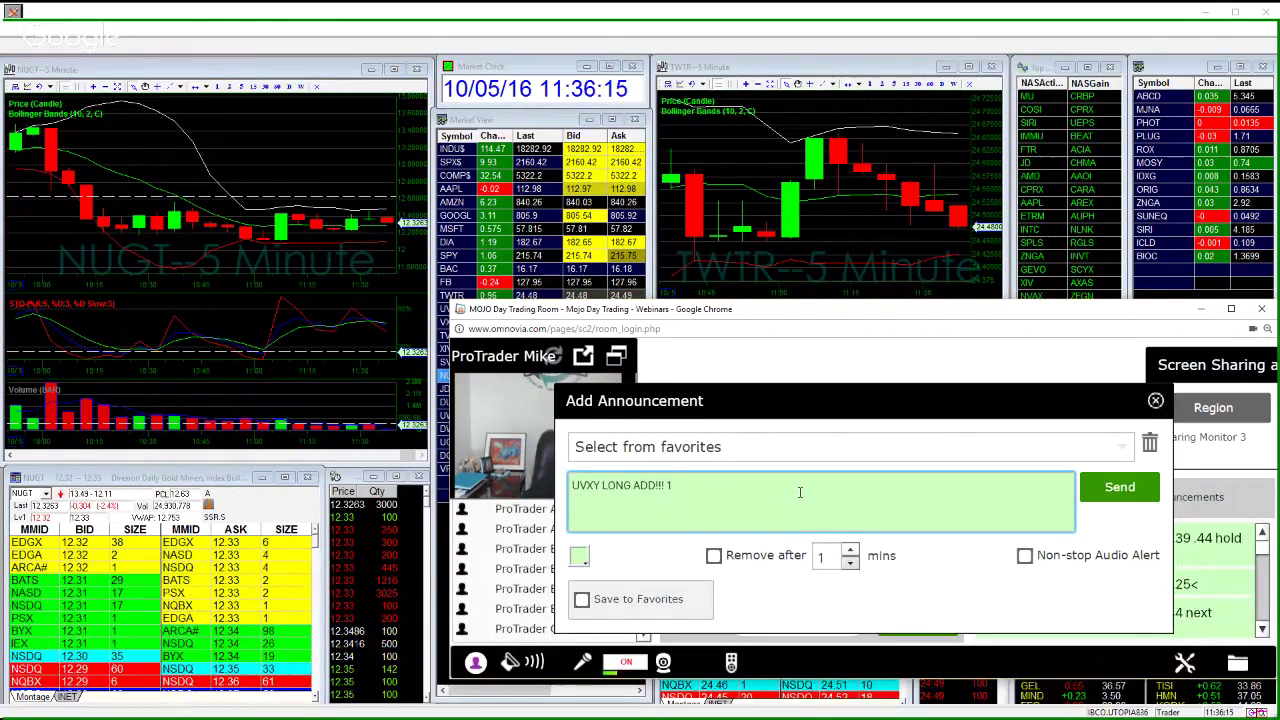
{"action": "type", "text": "6.10<"}
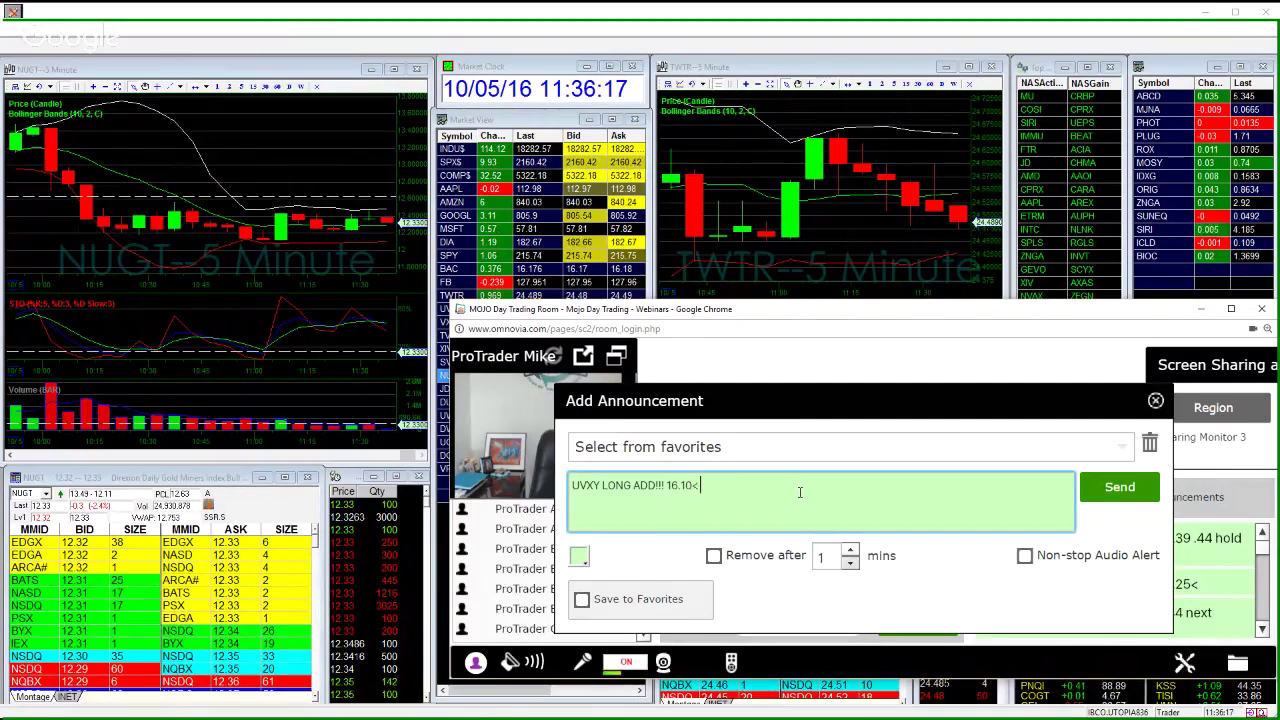
{"action": "type", "text": " NUGT"}
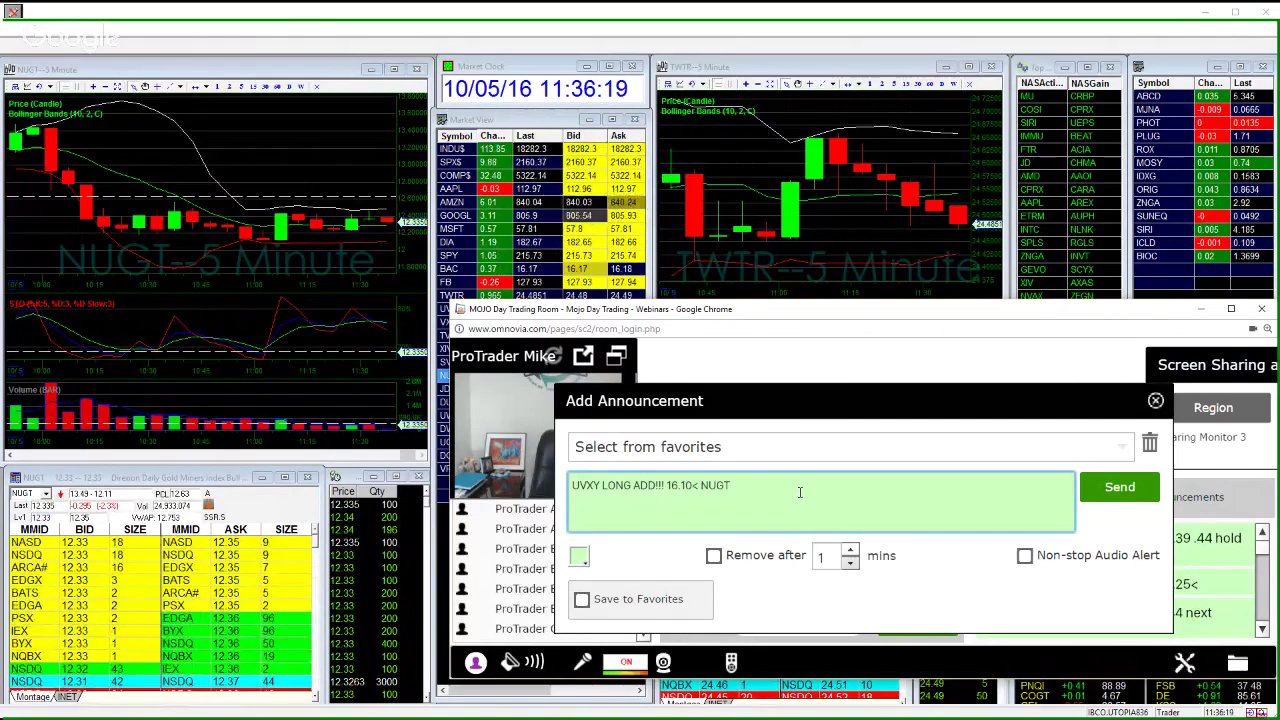
{"action": "type", "text": " $12.35<<"}
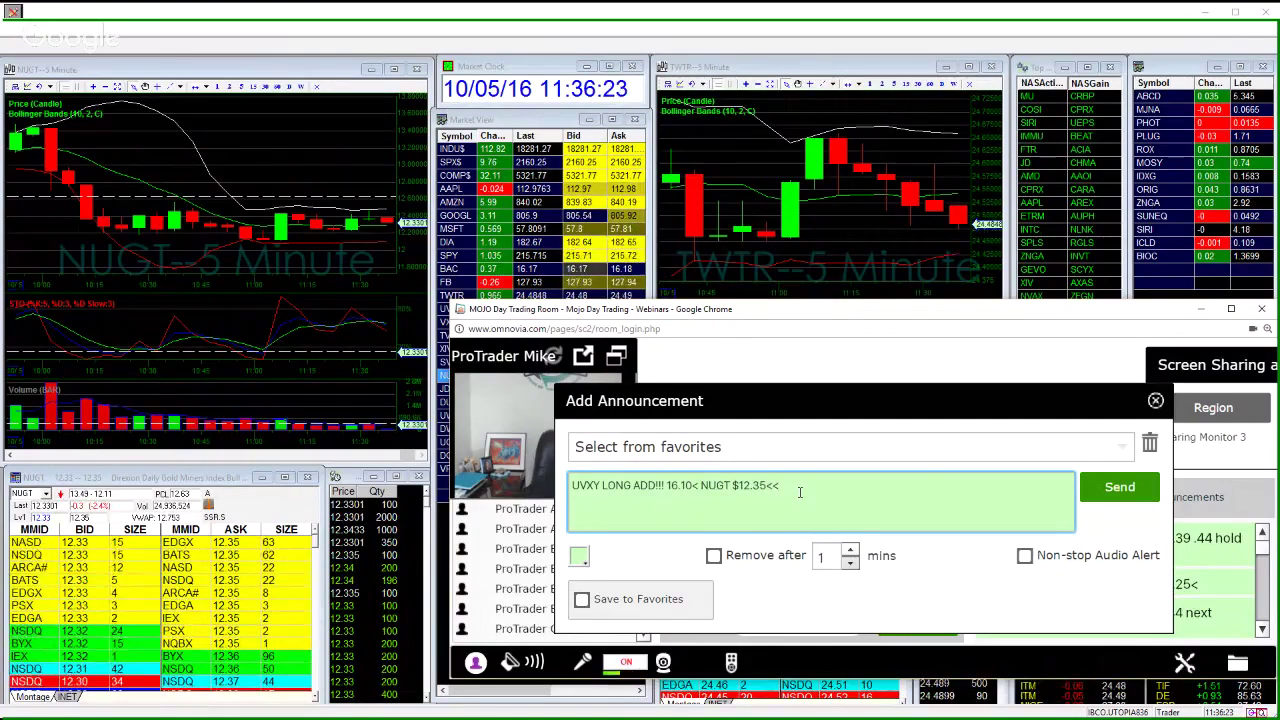
{"action": "left_click", "coordinate": [1117, 492]}
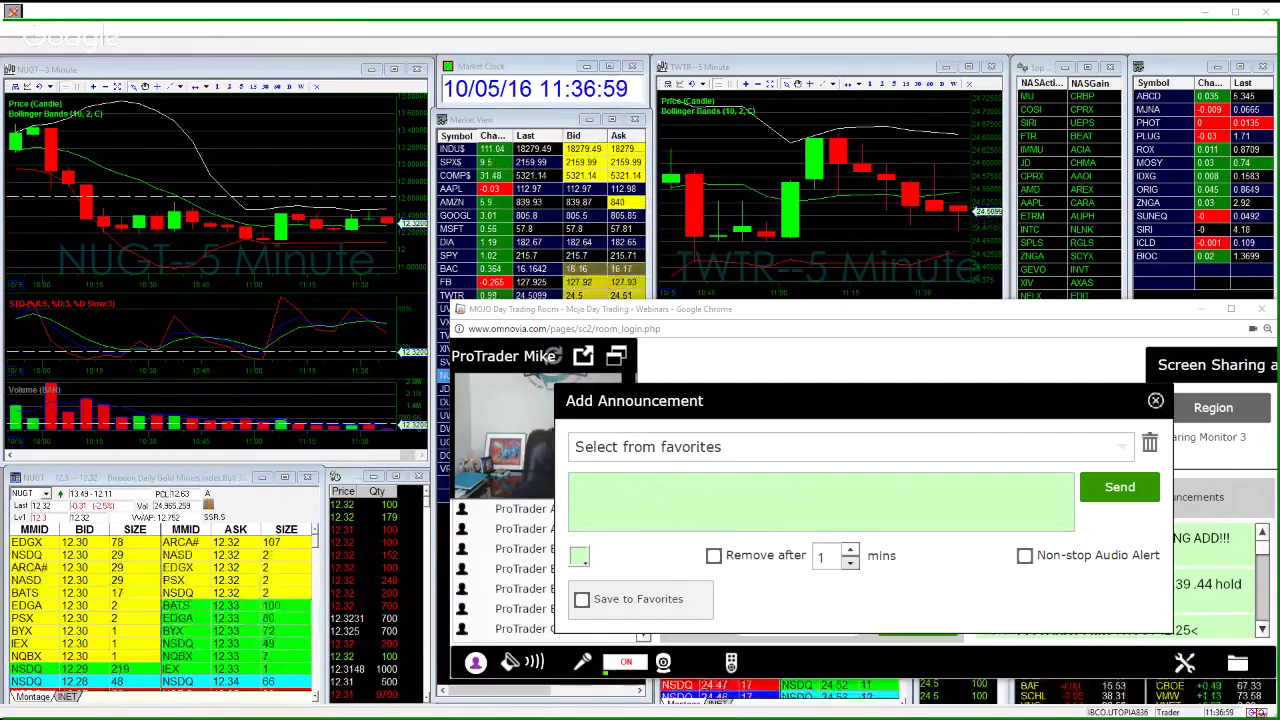
- Show the crystal ball picture from Paint briefly on the shared monitor, and dismiss the announcement form and its pop-up for everyone
{"action": "left_click_drag", "start_coordinate": [0, 117], "coordinate": [490, 118]}
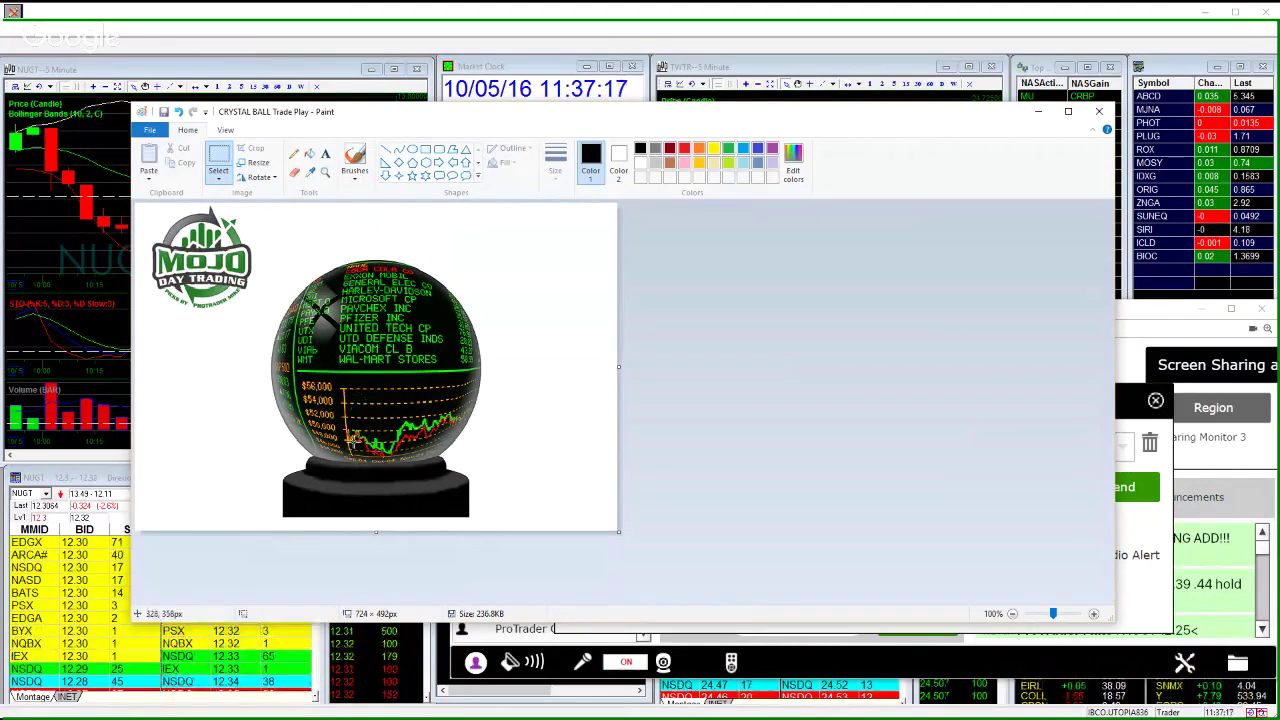
{"action": "left_click_drag", "start_coordinate": [434, 118], "coordinate": [0, 82]}
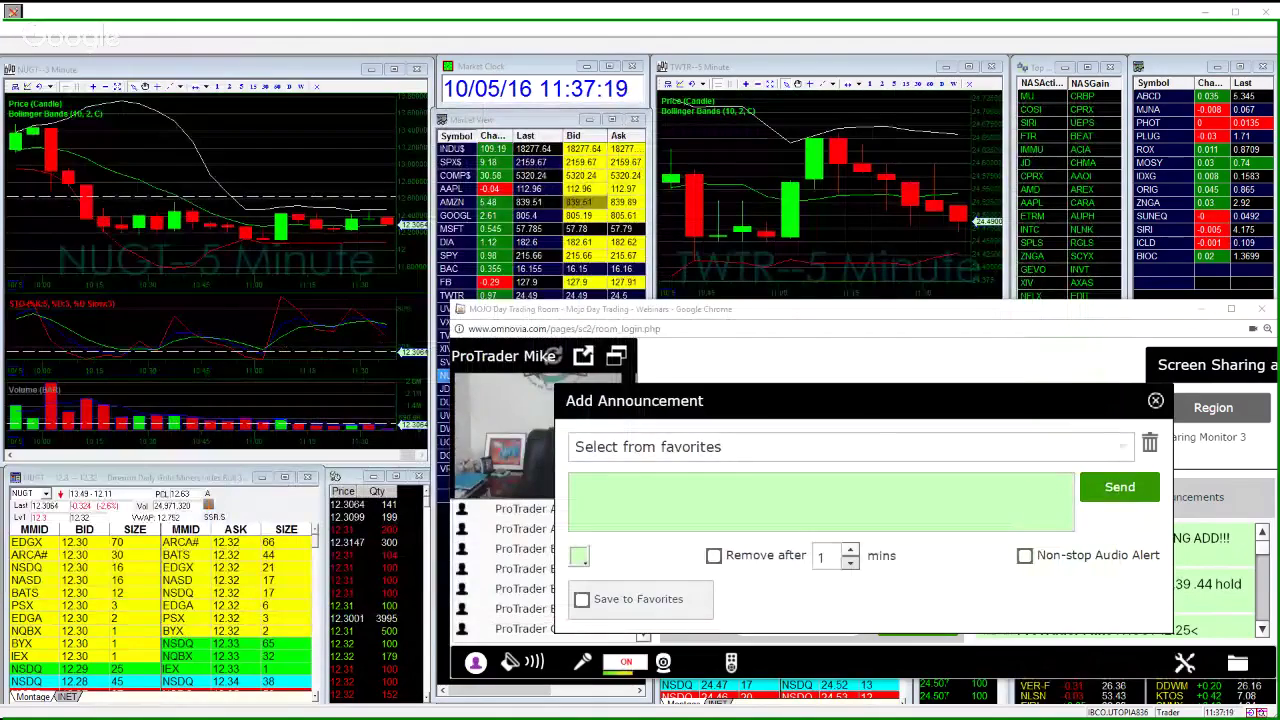
{"action": "left_click", "coordinate": [1155, 400]}
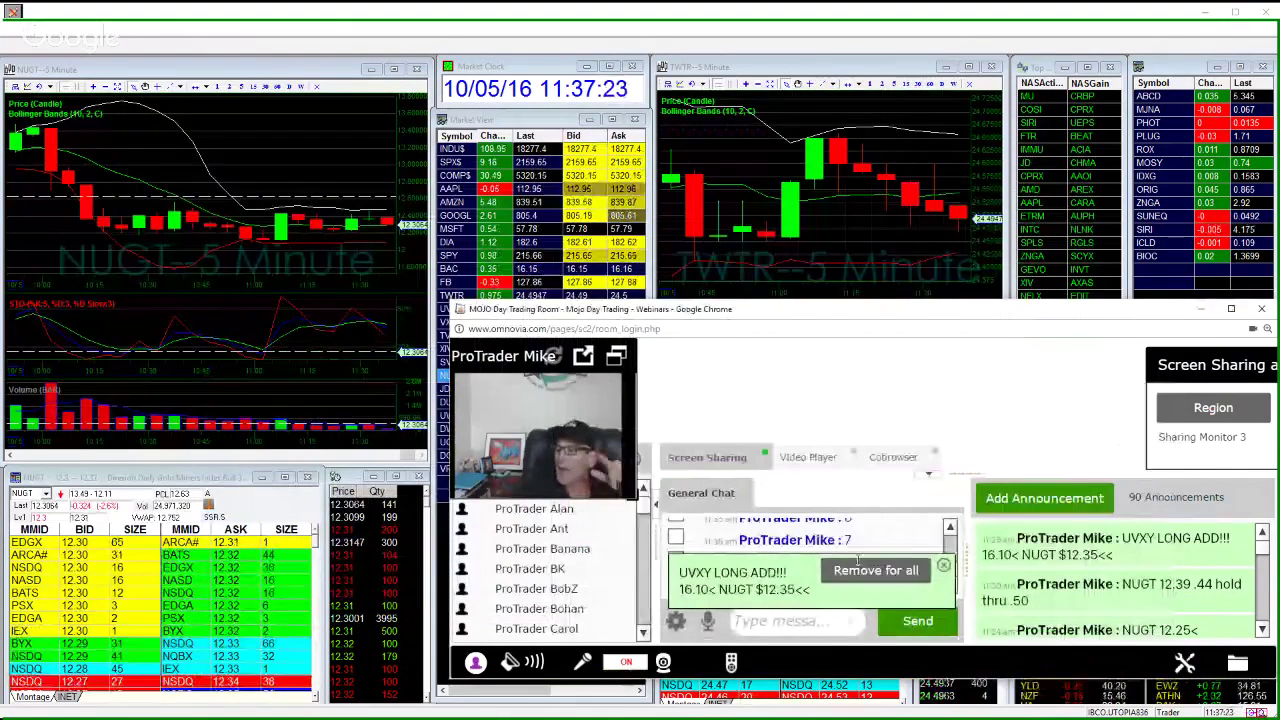
{"action": "left_click", "coordinate": [875, 570]}
- Post "Everyone in MOJO U gets one them" in the general chat
{"action": "left_click", "coordinate": [786, 624]}
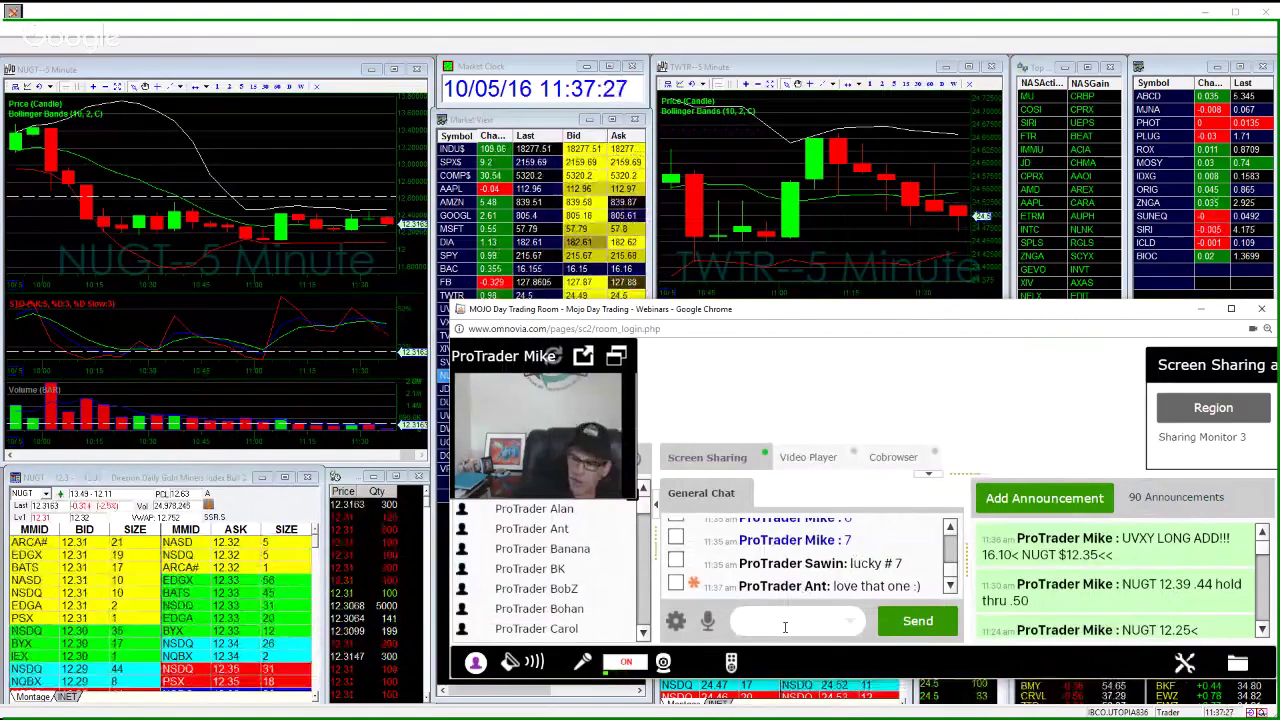
{"action": "type", "text": "Ever"}
{"action": "type", "text": "yone in MOJO"}
{"action": "type", "text": " U g"}
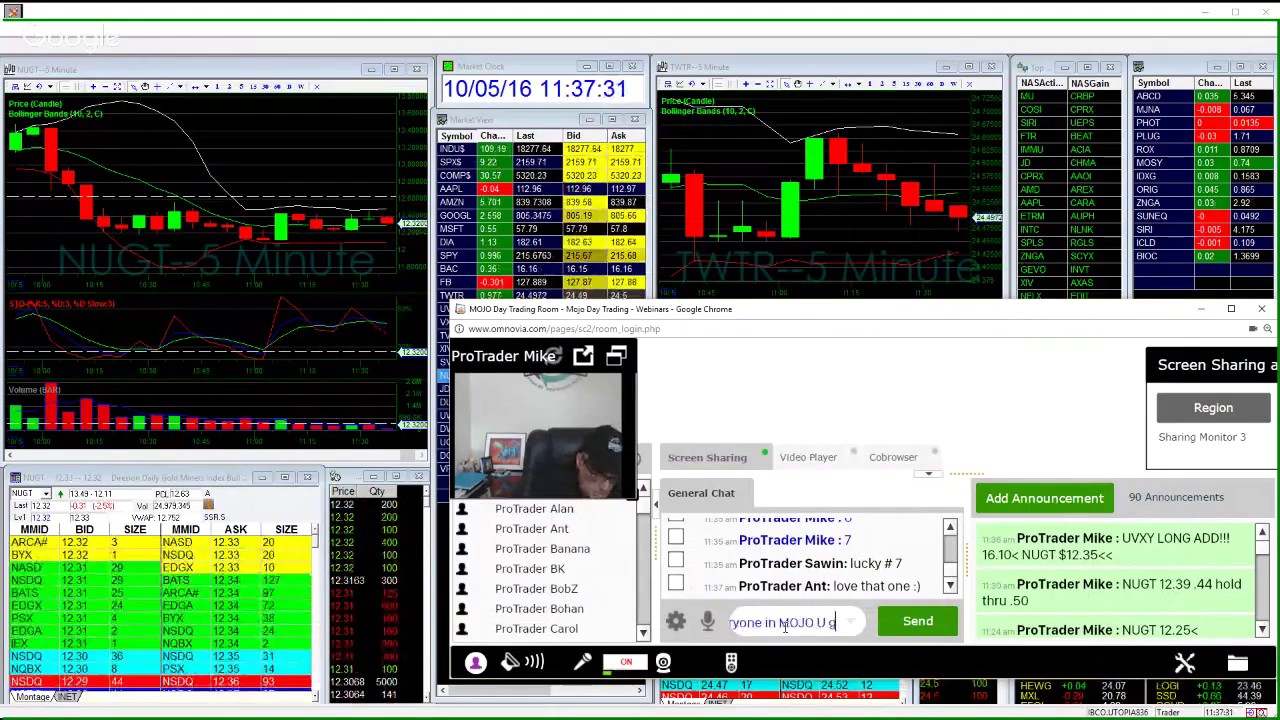
{"action": "type", "text": "ets one them"}
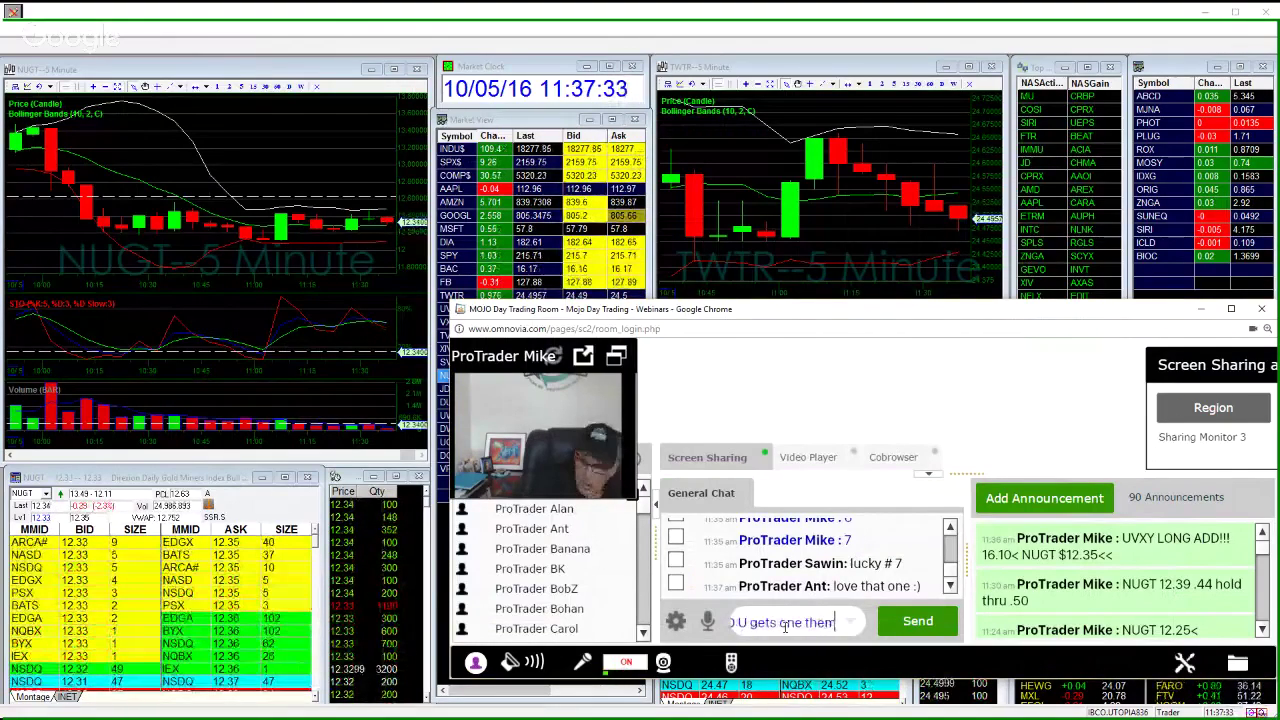
{"action": "key", "text": "Return"}
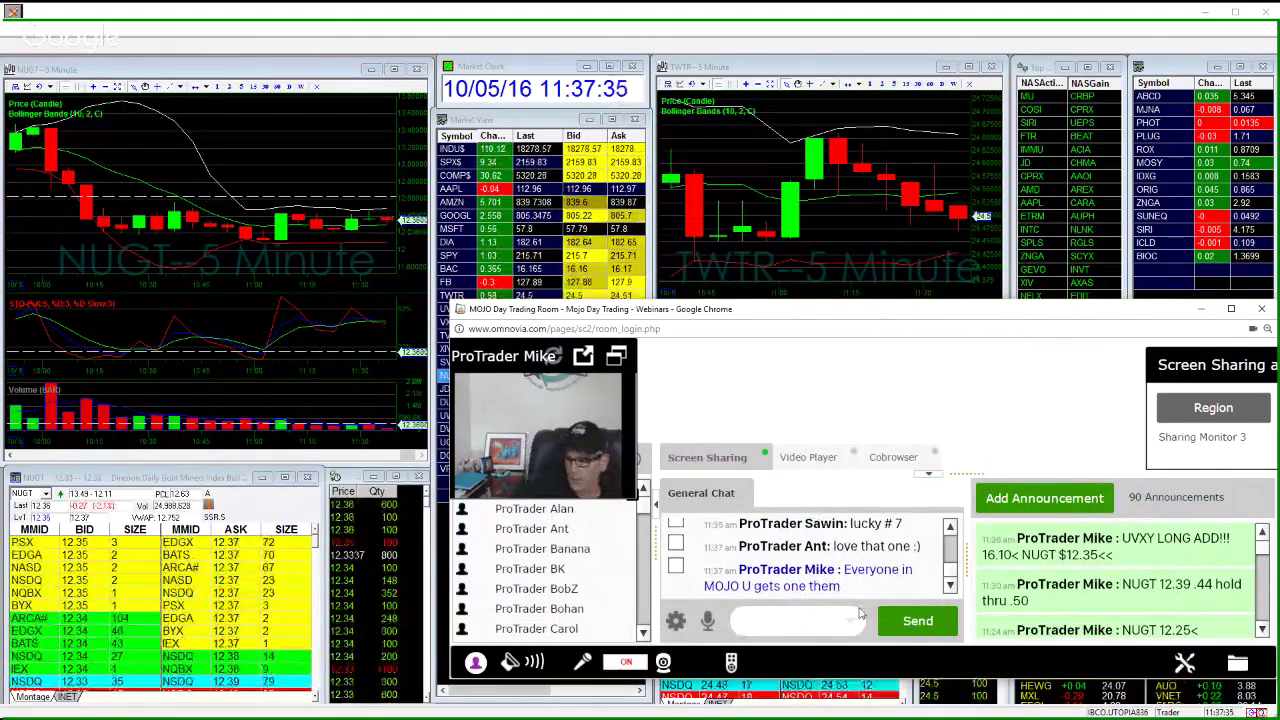
- Create an instant poll asking "Crystal Ball Winning Stocks Picks" in the maximized room window, with multiple choice and shared results enabled
{"action": "left_click", "coordinate": [1184, 664]}
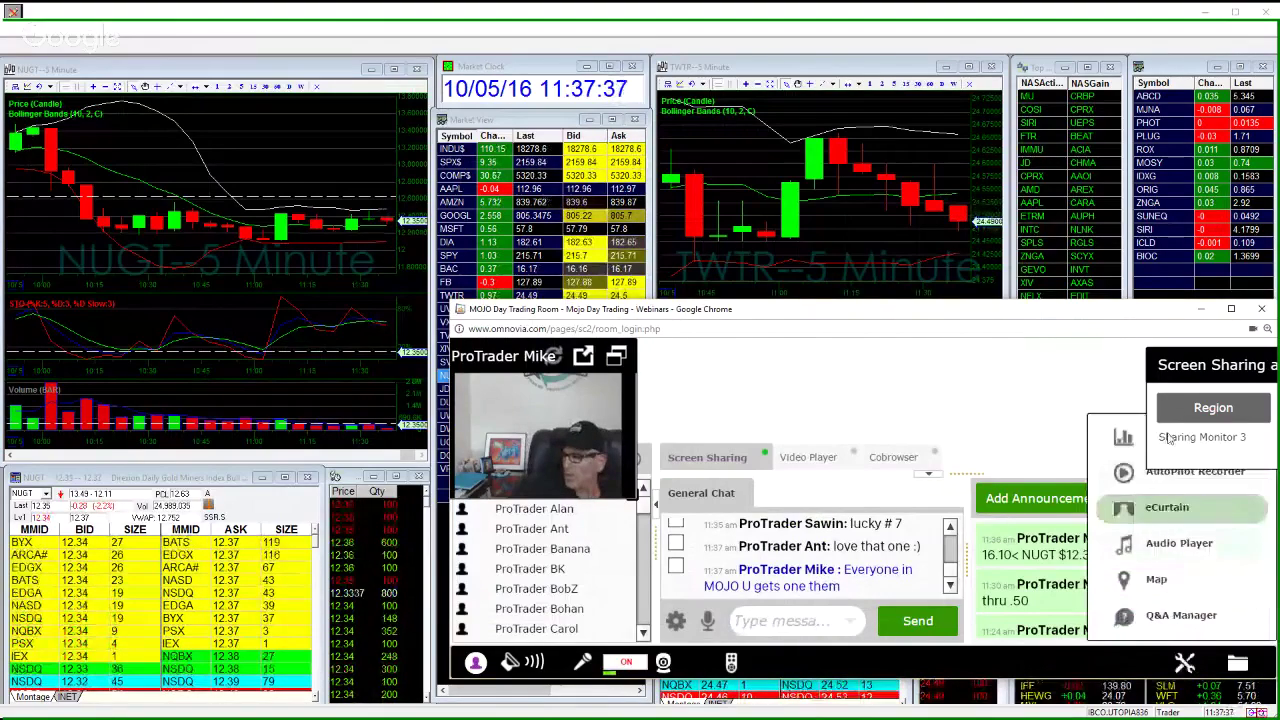
{"action": "left_click", "coordinate": [1140, 436]}
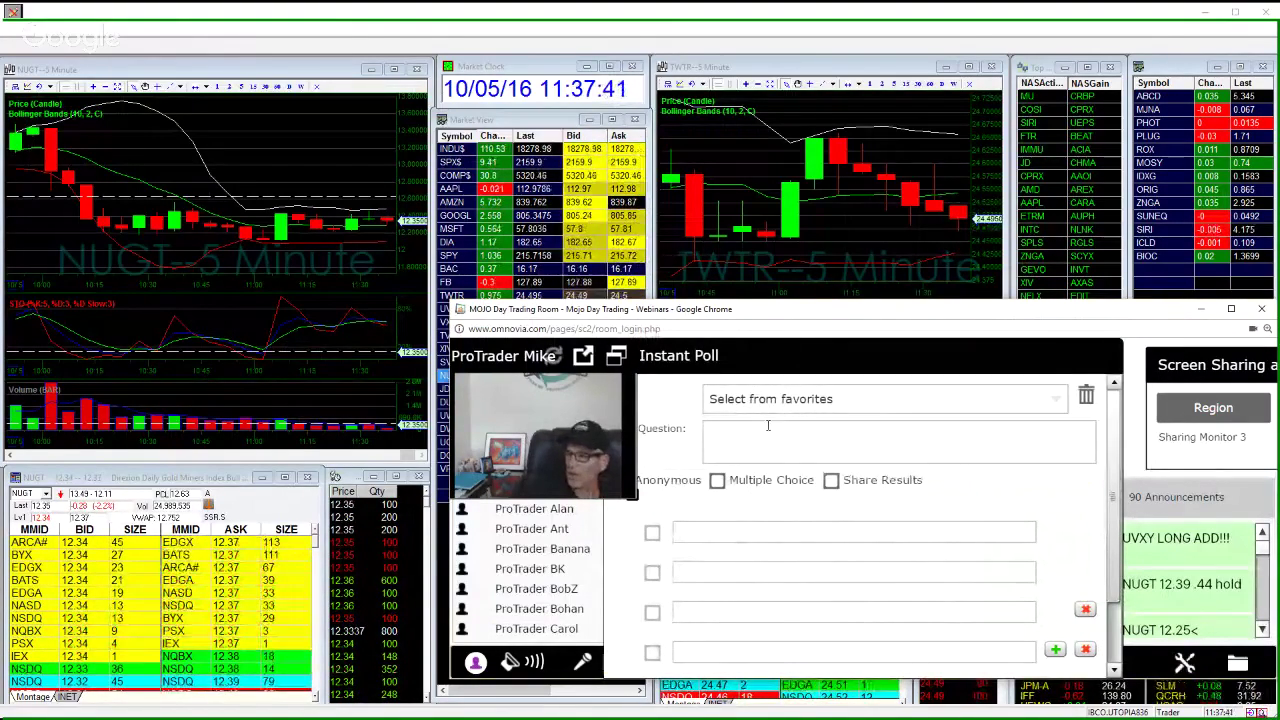
{"action": "double_click", "coordinate": [757, 314]}
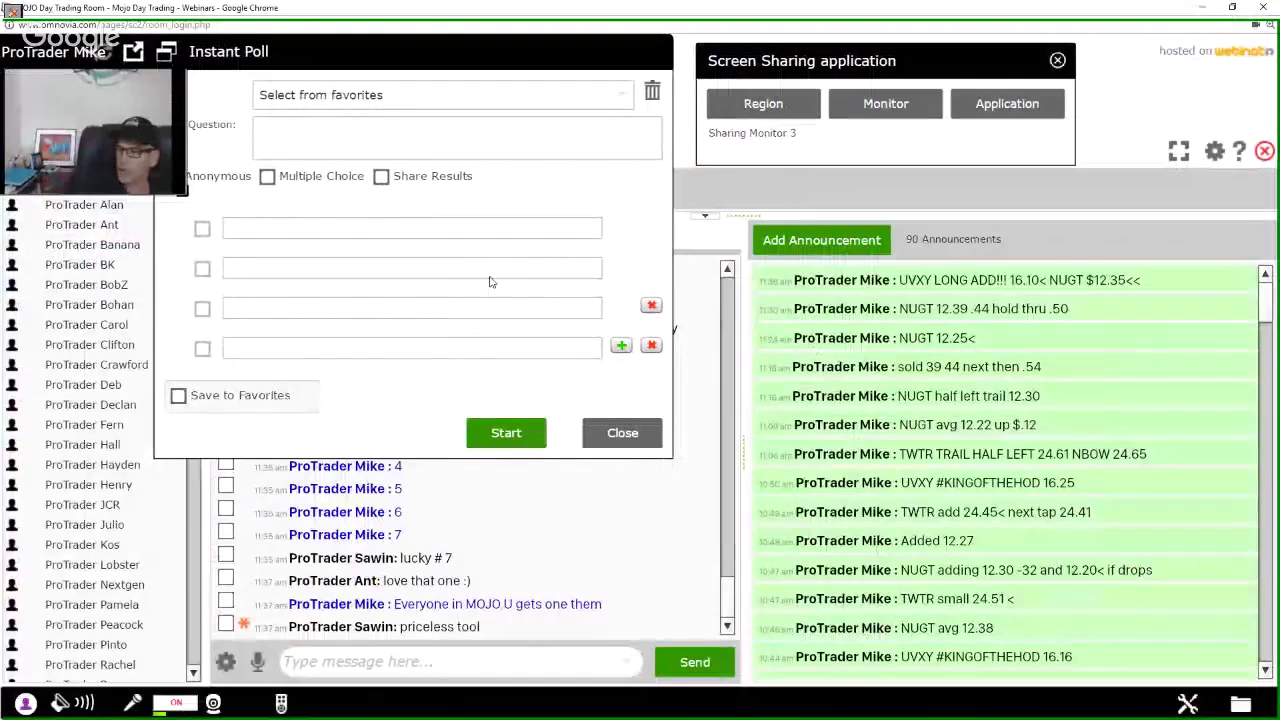
{"action": "left_click", "coordinate": [444, 126]}
{"action": "type", "text": "Crystal Ball Winning Stock"}
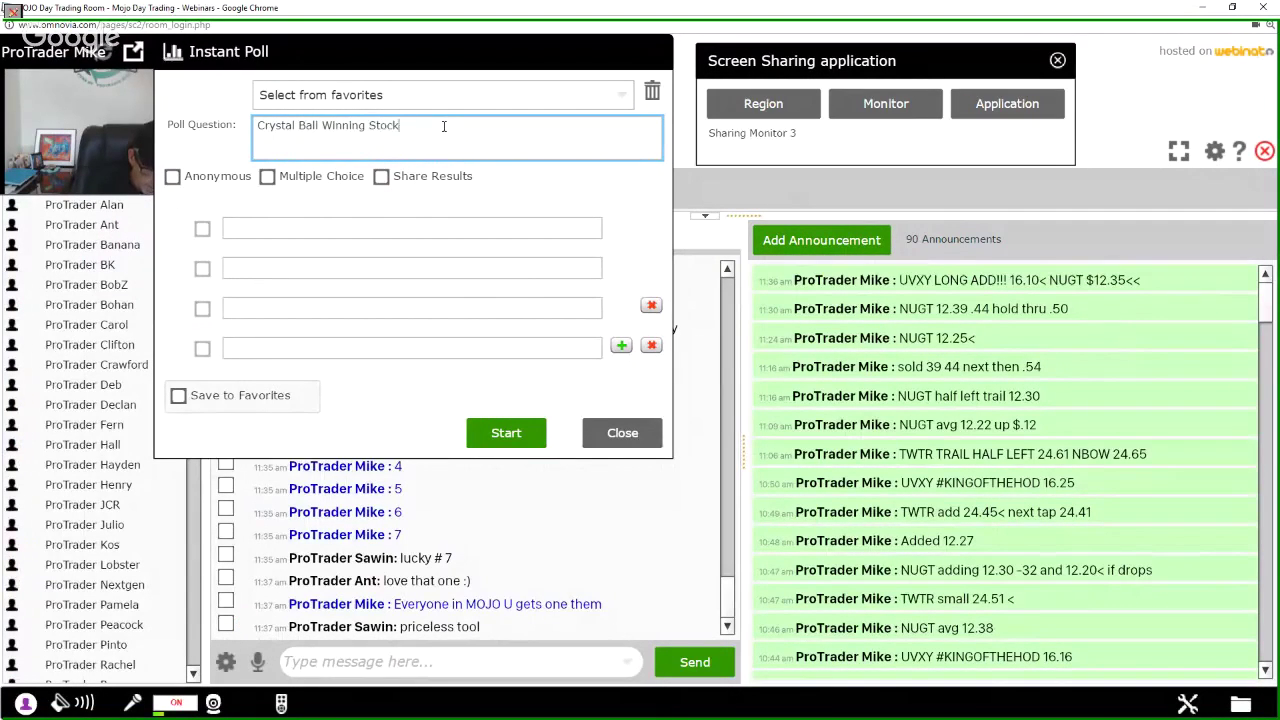
{"action": "type", "text": "s Picks"}
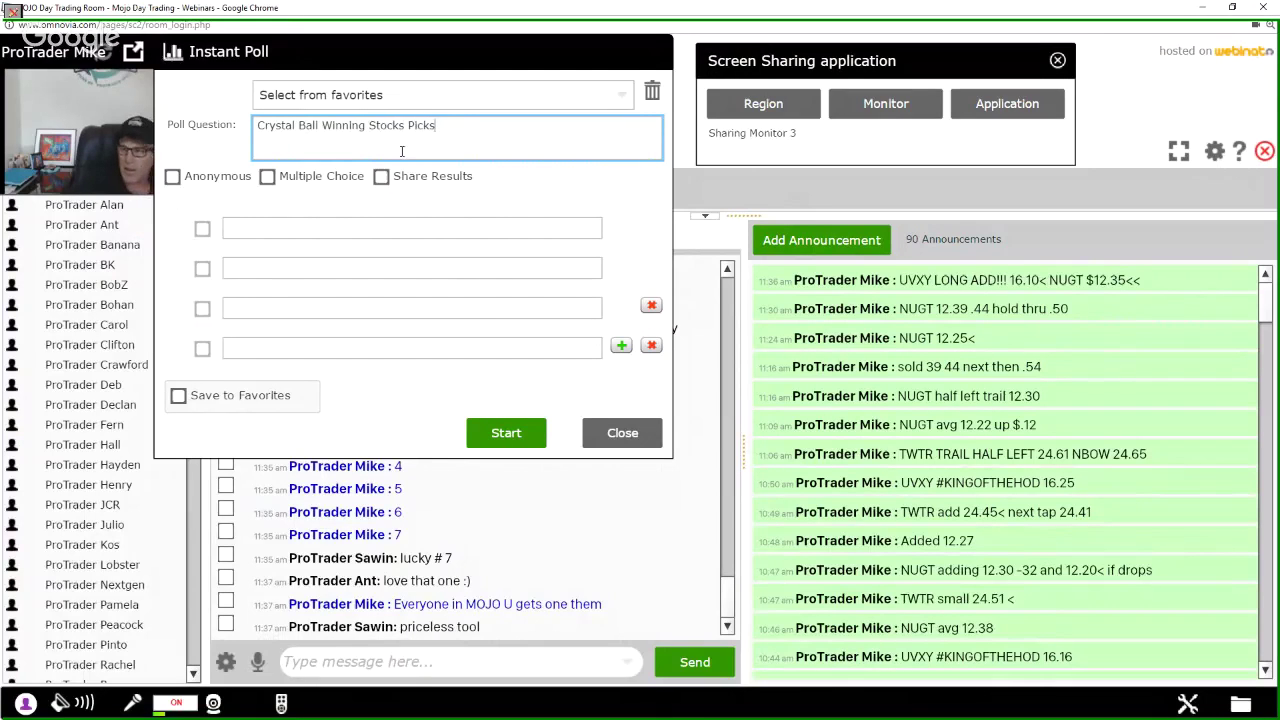
{"action": "left_click", "coordinate": [381, 177]}
{"action": "left_click", "coordinate": [268, 178]}
- Enter "$1000 for 1 pick" and "$5000 for 10 picks" as the poll's first two answers
{"action": "left_click", "coordinate": [260, 230]}
{"action": "type", "text": "$"}
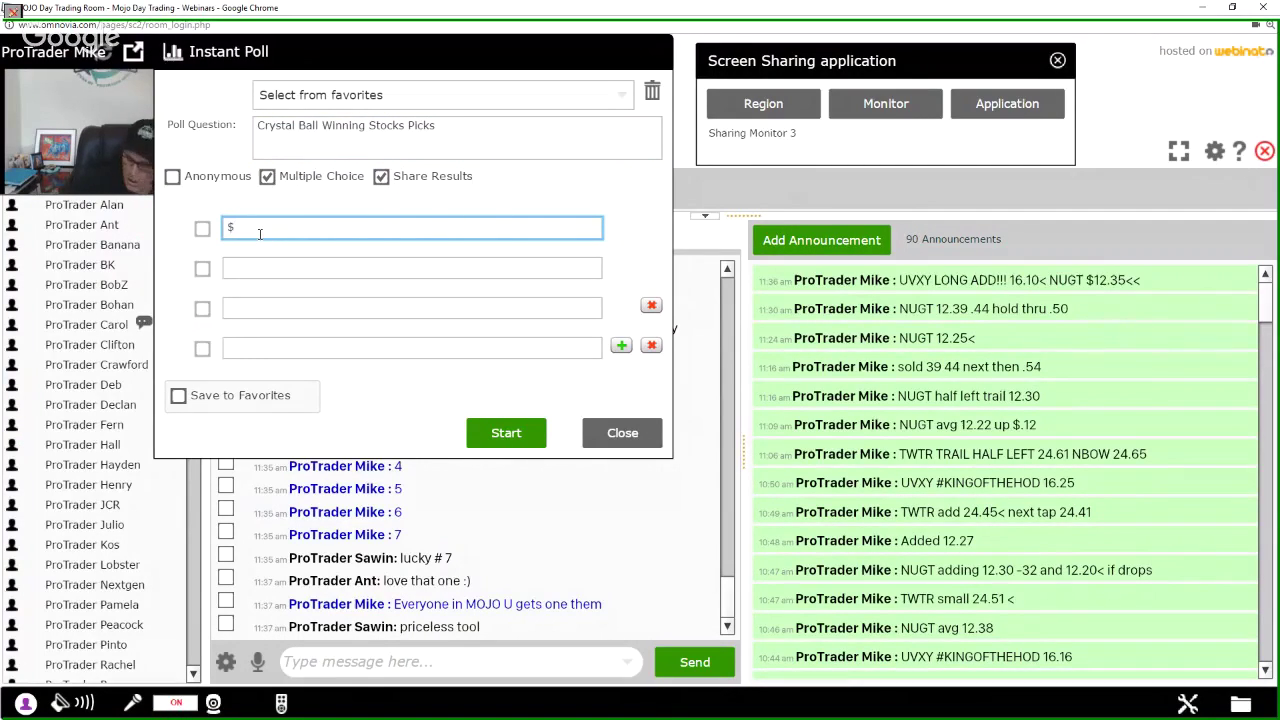
{"action": "key", "text": "BackSpace"}
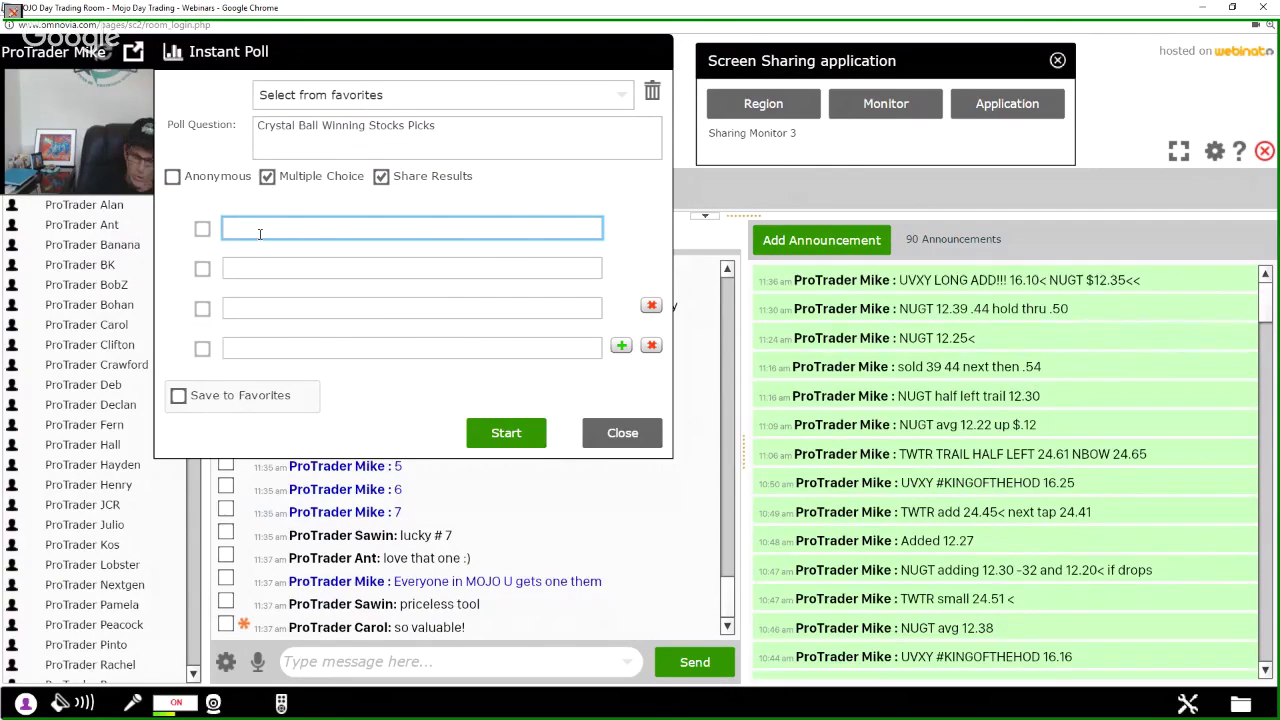
{"action": "type", "text": "$"}
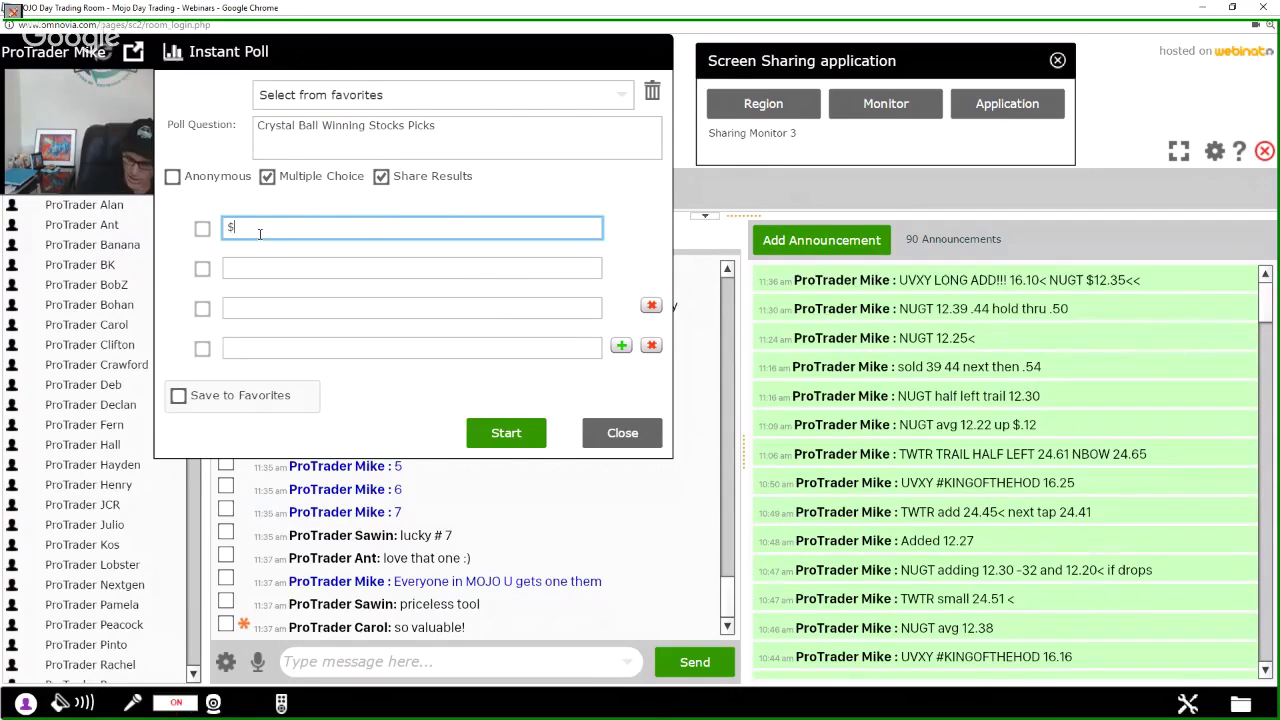
{"action": "type", "text": "1000"}
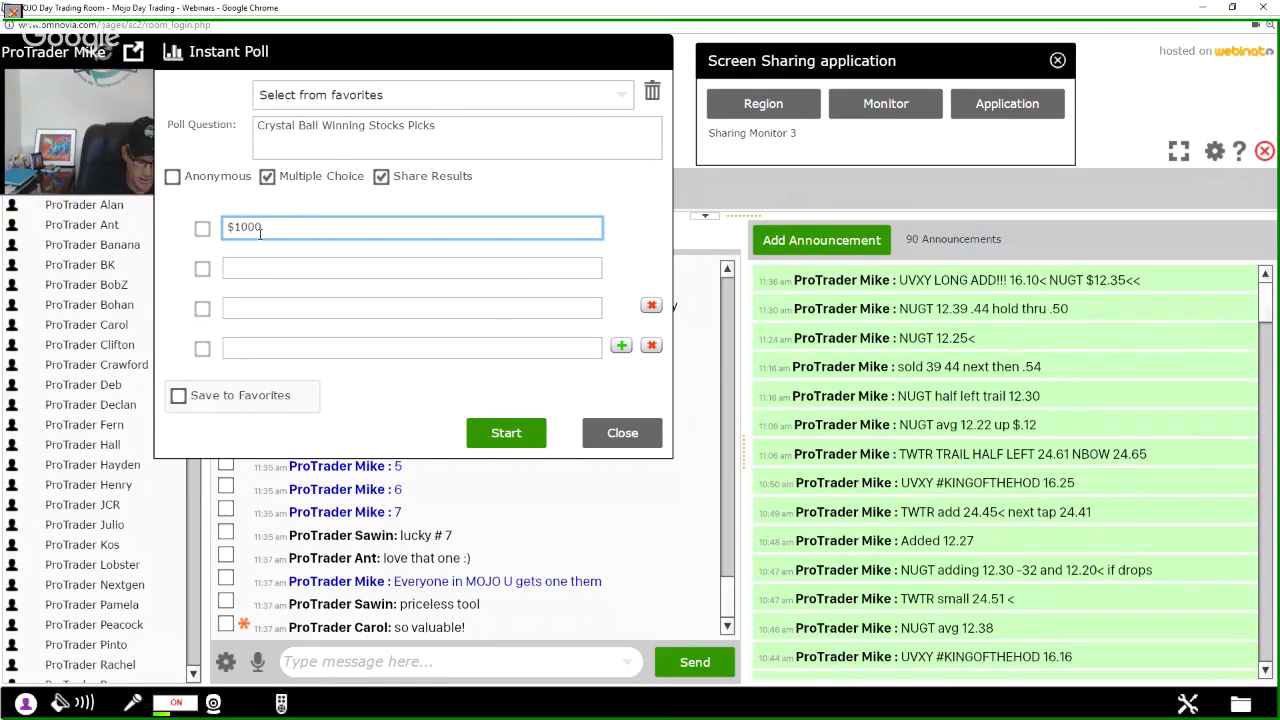
{"action": "type", "text": " for 1 pick"}
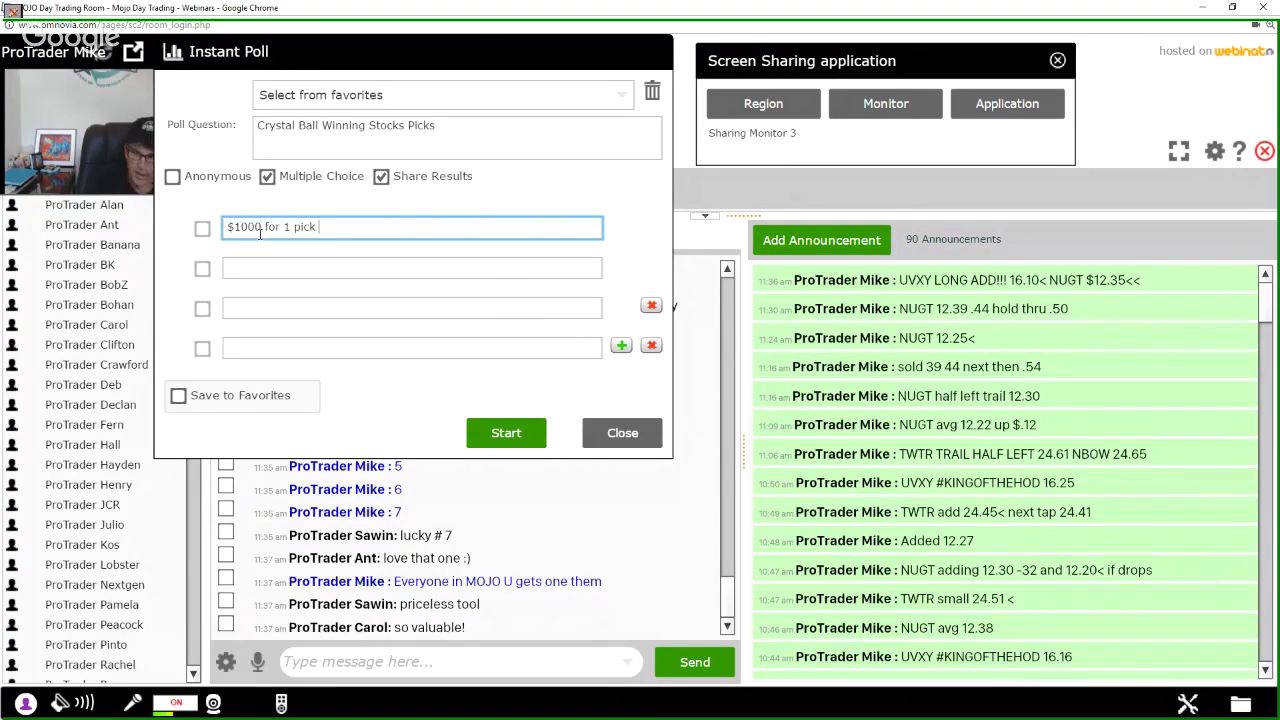
{"action": "left_click", "coordinate": [249, 265]}
{"action": "type", "text": "$5000 for 10 picks"}
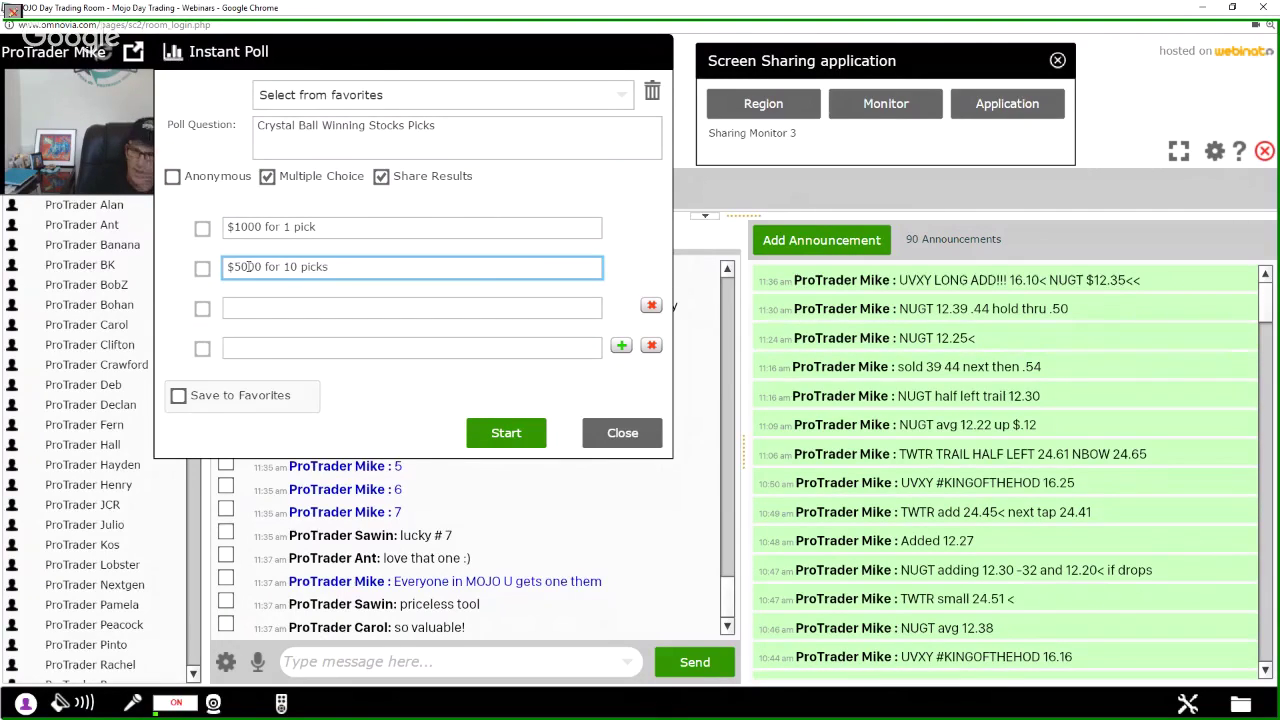
- Enter "$10,000 month" and "$25,000 unlimited" as the third and fourth answers, and start the poll
{"action": "left_click", "coordinate": [240, 309]}
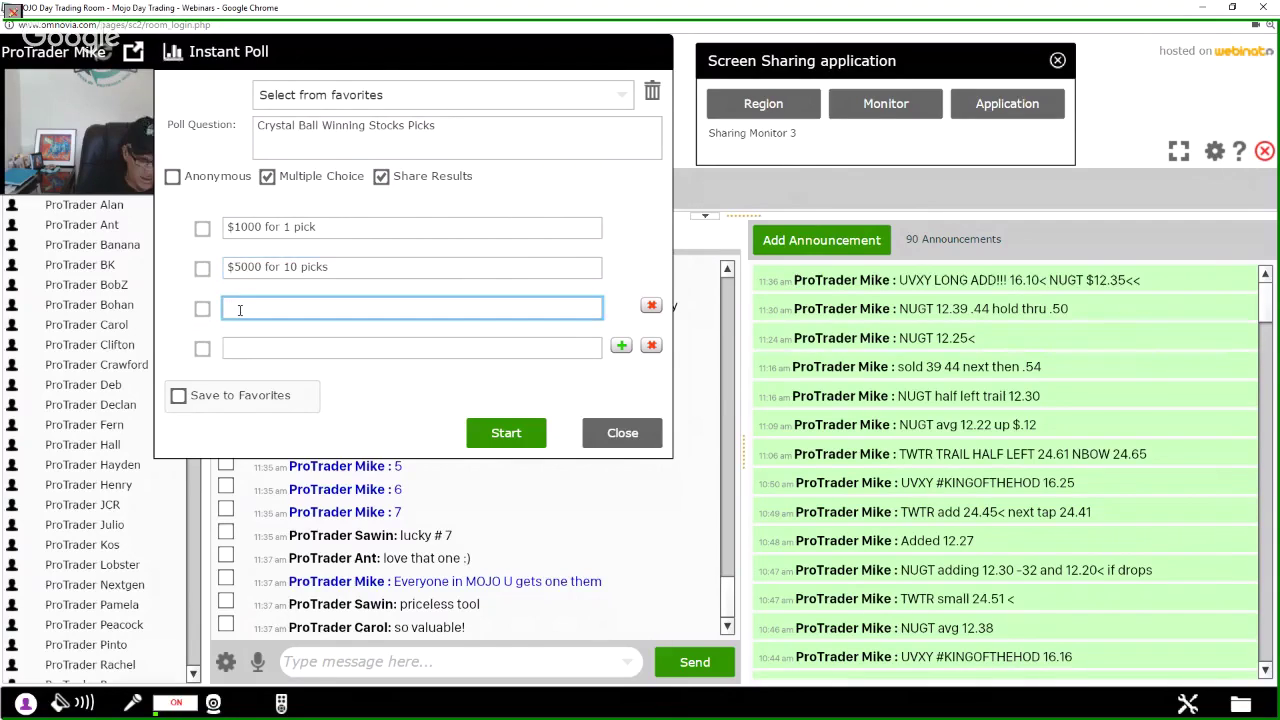
{"action": "type", "text": "$10"}
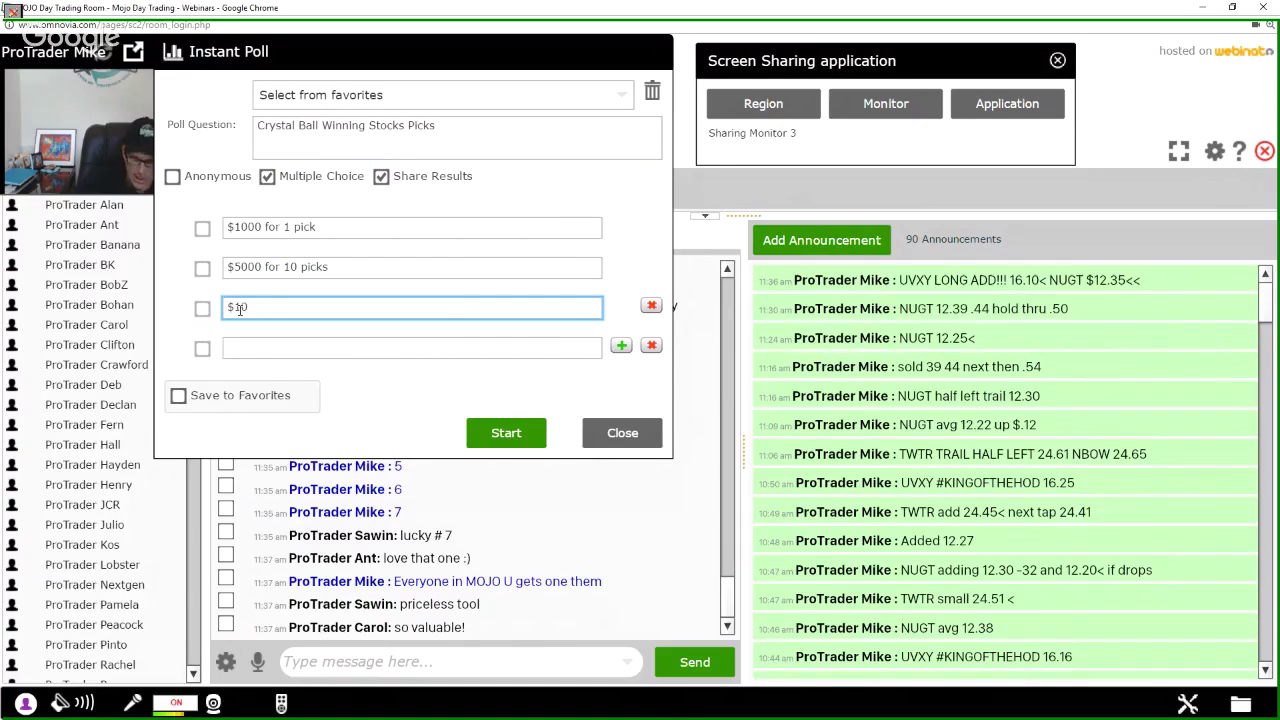
{"action": "type", "text": ",000"}
{"action": "left_click", "coordinate": [248, 352]}
{"action": "type", "text": "$25,000 unlimiyed"}
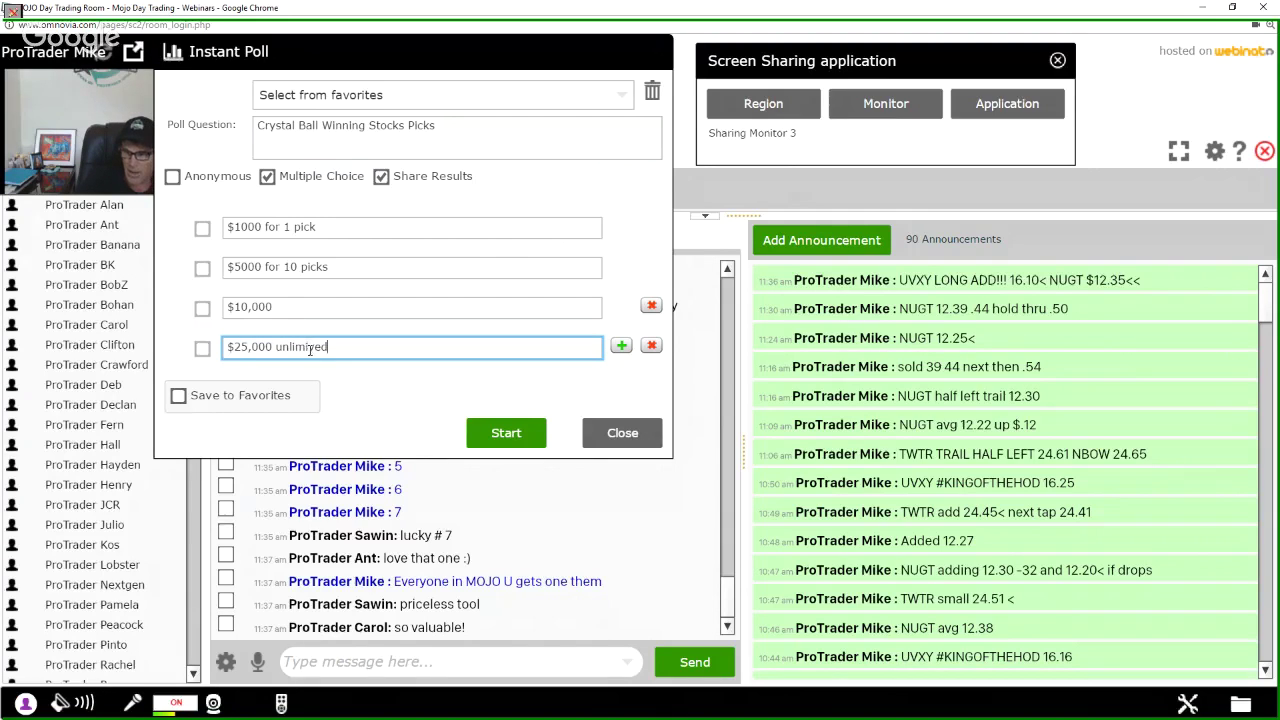
{"action": "type", "text": "t"}
{"action": "left_click", "coordinate": [332, 305]}
{"action": "type", "text": "mo"}
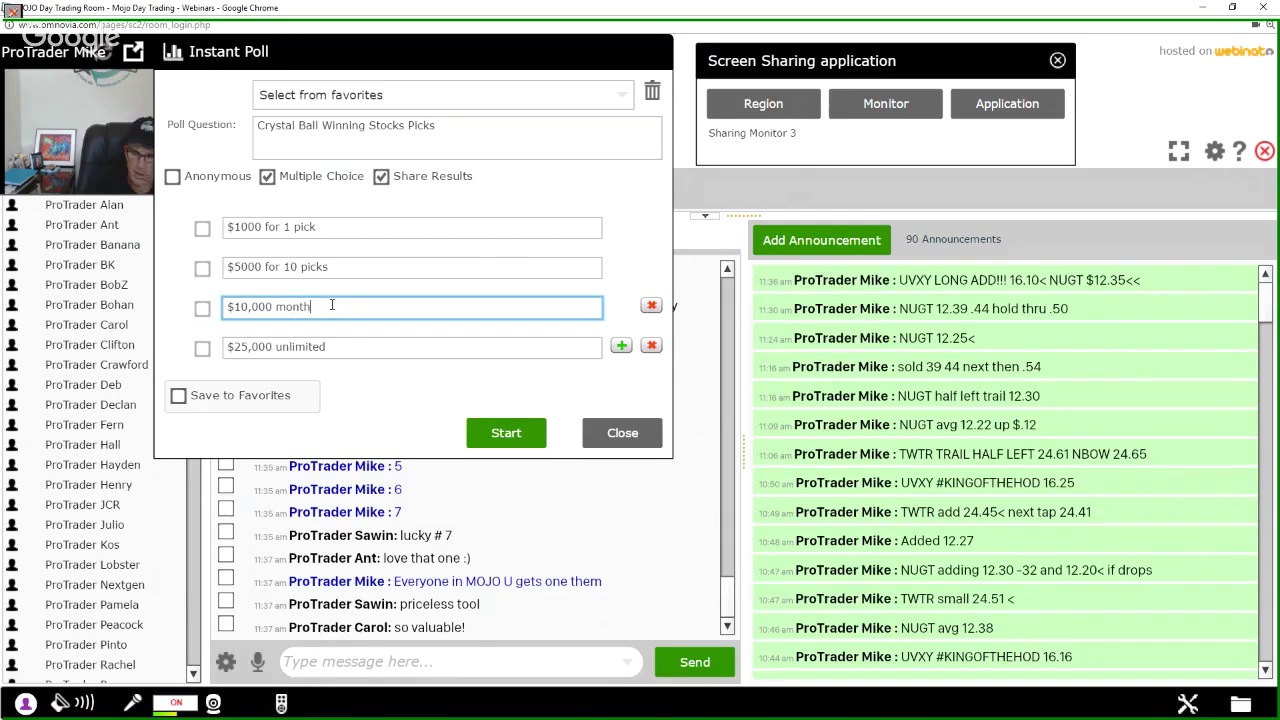
{"action": "left_click", "coordinate": [492, 432]}
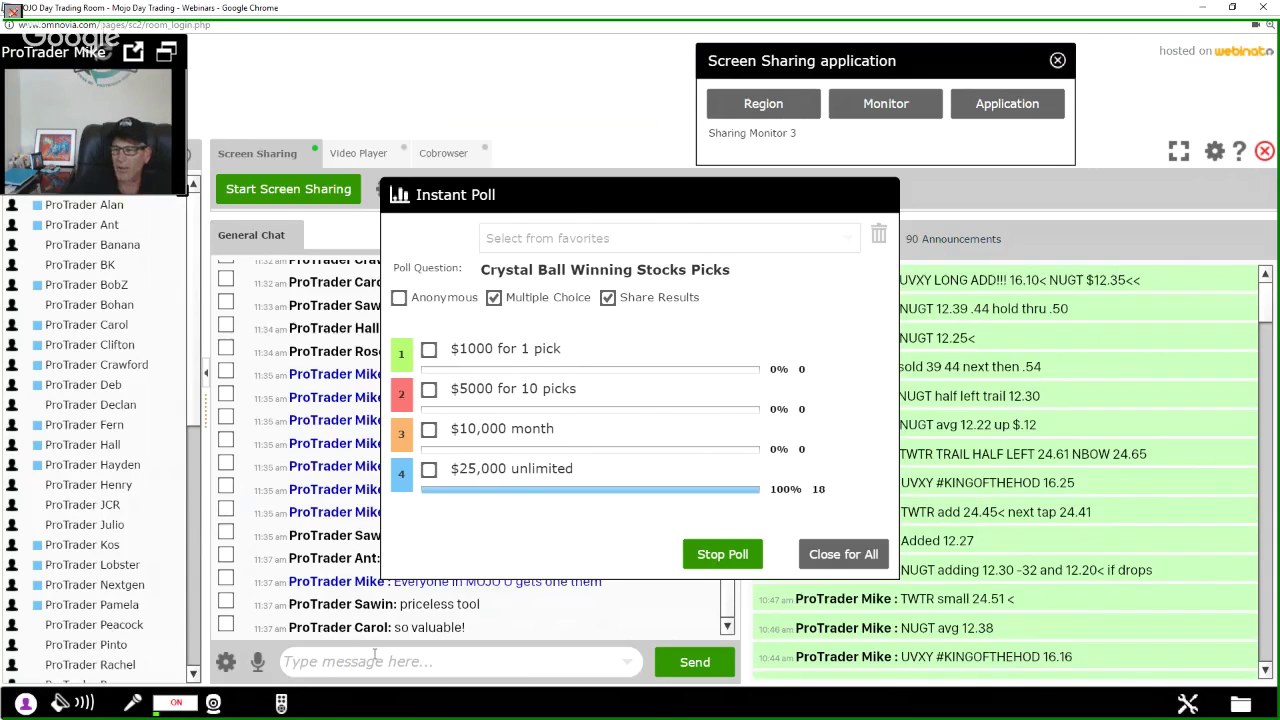
- Post $2500 and $1500 as two separate messages in the general chat while the poll runs
{"action": "left_click", "coordinate": [374, 654]}
{"action": "type", "text": "$2500"}
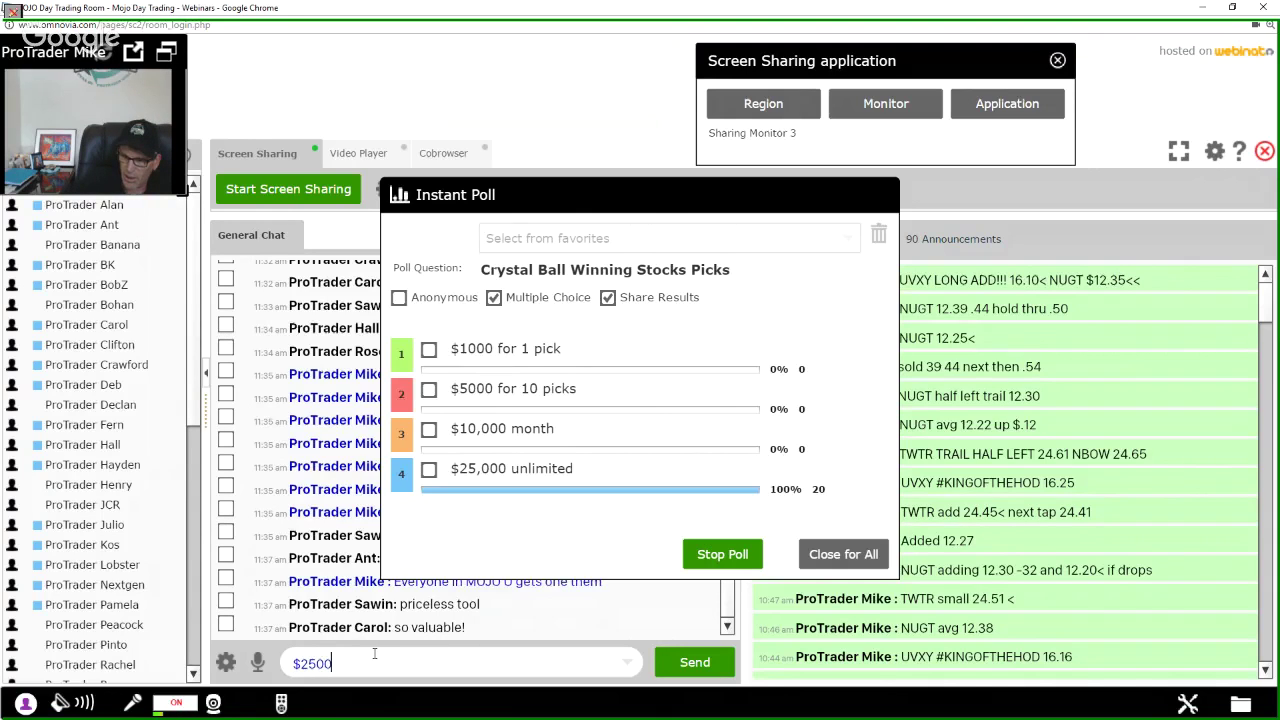
{"action": "key", "text": "Return"}
{"action": "type", "text": "$15"}
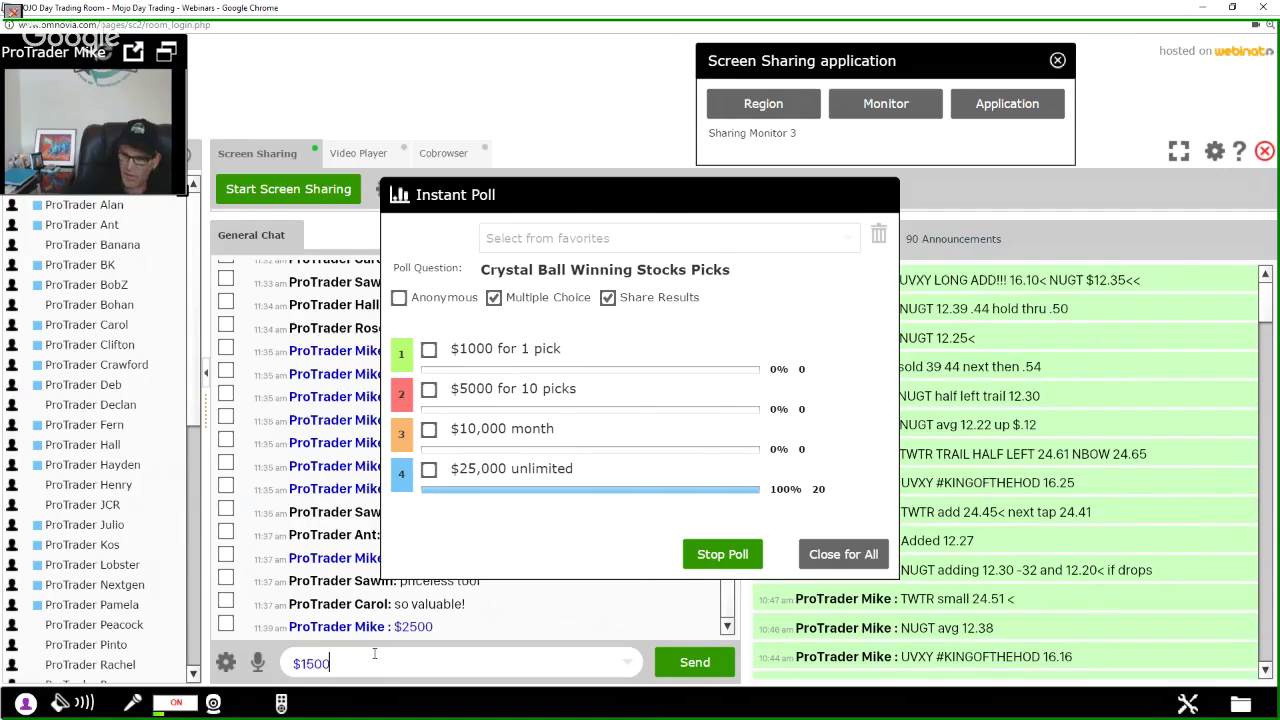
{"action": "type", "text": "00"}
{"action": "key", "text": "Return"}
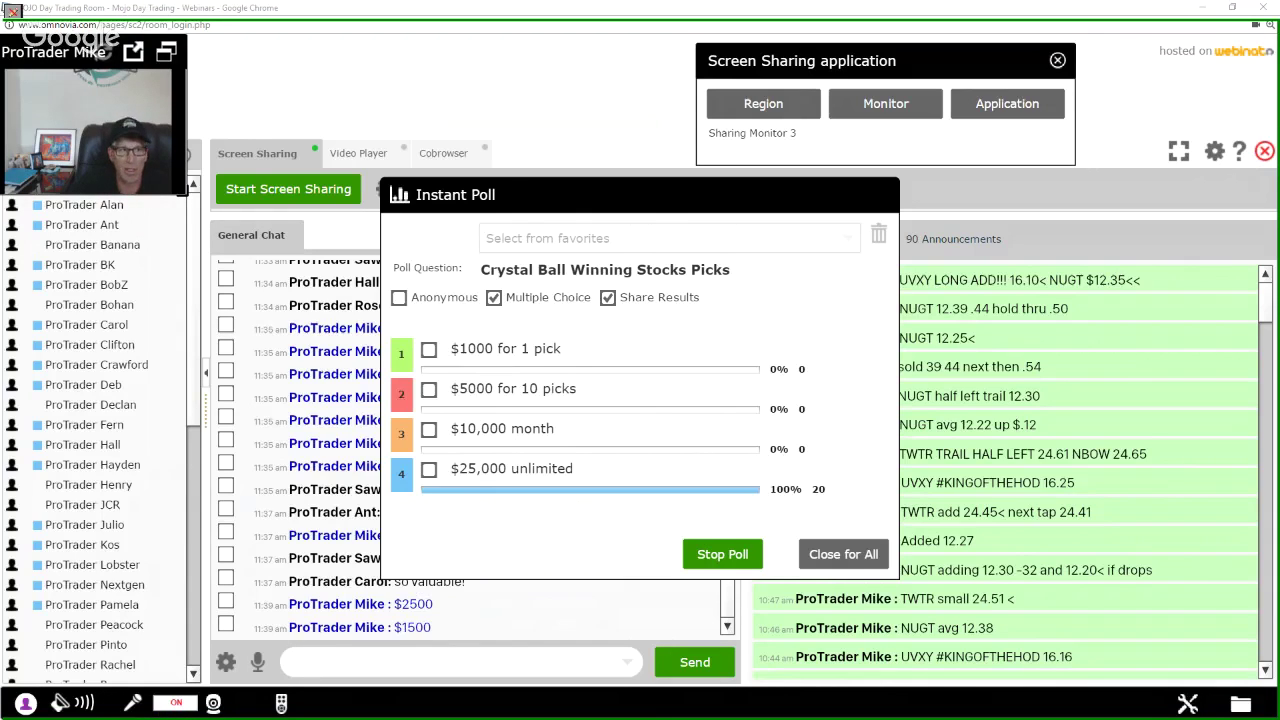
- Bring up the Mojo Day Trading website on the shared monitor and browse its MOJO University page to the course packages
{"action": "left_click_drag", "start_coordinate": [0, 92], "coordinate": [500, 103]}
{"action": "double_click", "coordinate": [500, 103]}
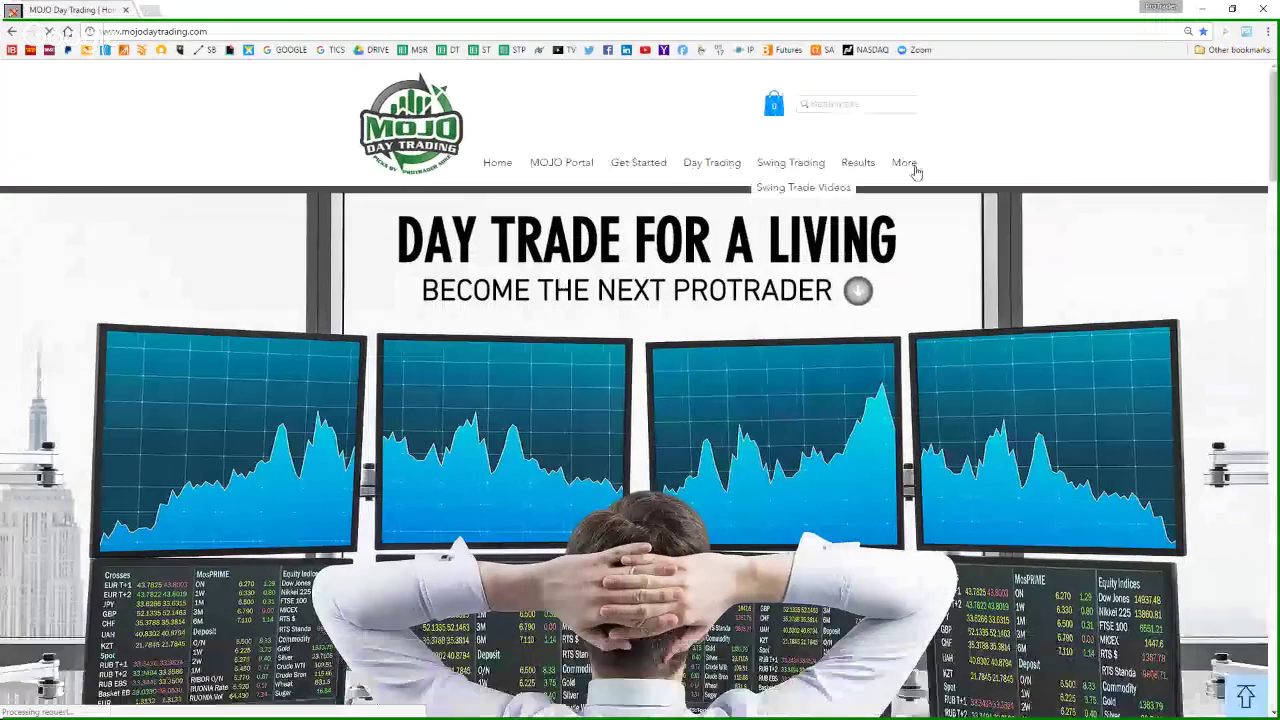
{"action": "mouse_move", "coordinate": [915, 172]}
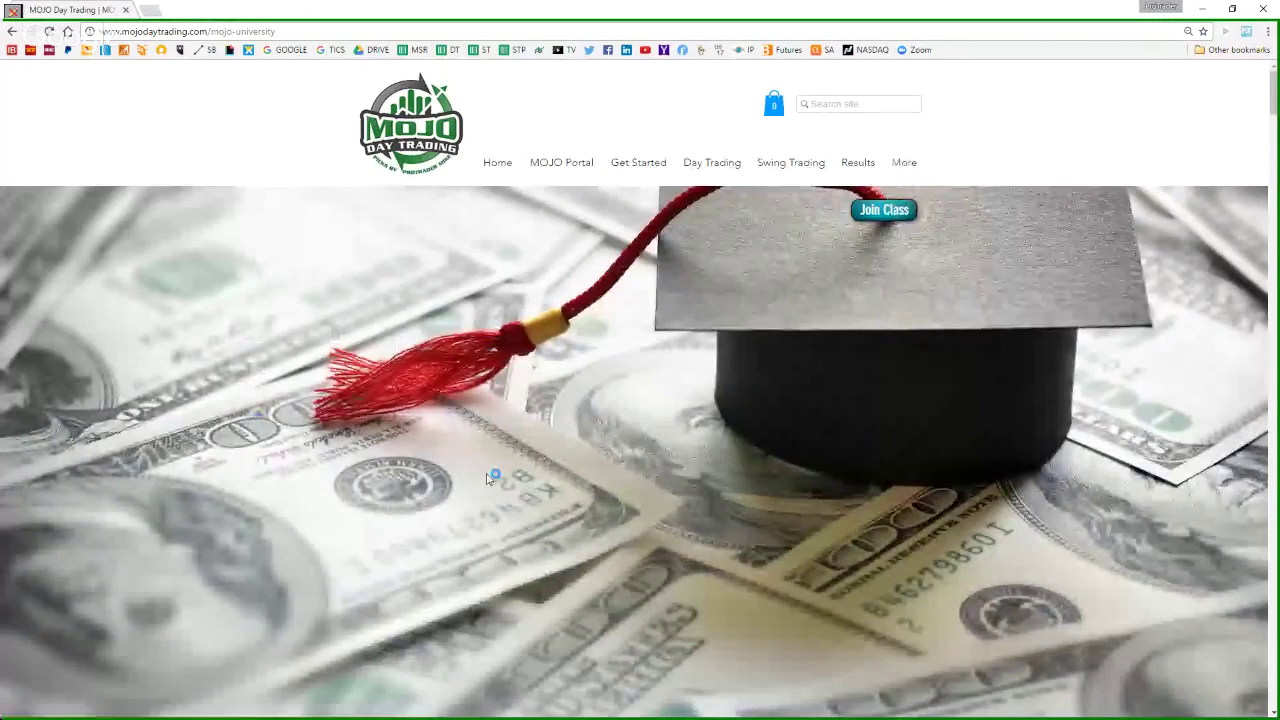
{"action": "scroll", "coordinate": [490, 478], "scroll_direction": "down", "scroll_amount": 3}
{"action": "scroll", "coordinate": [490, 478], "scroll_direction": "down", "scroll_amount": 6}
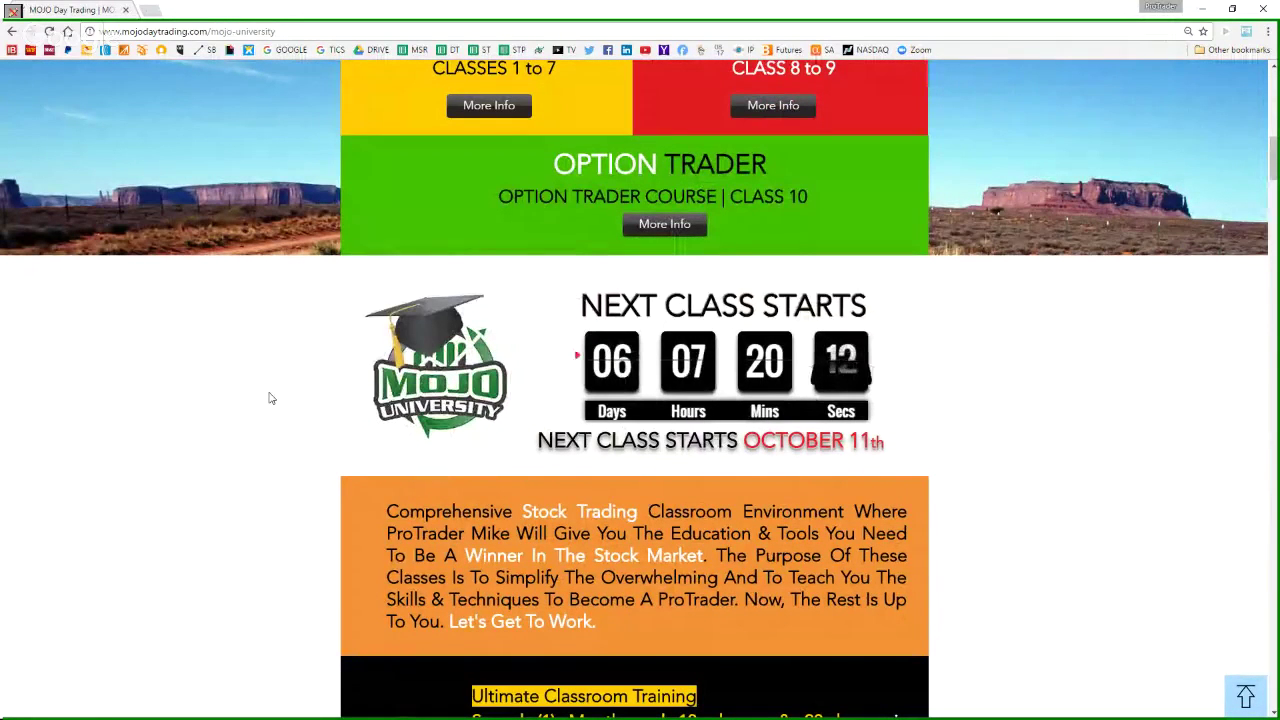
{"action": "scroll", "coordinate": [269, 398], "scroll_direction": "down", "scroll_amount": 9}
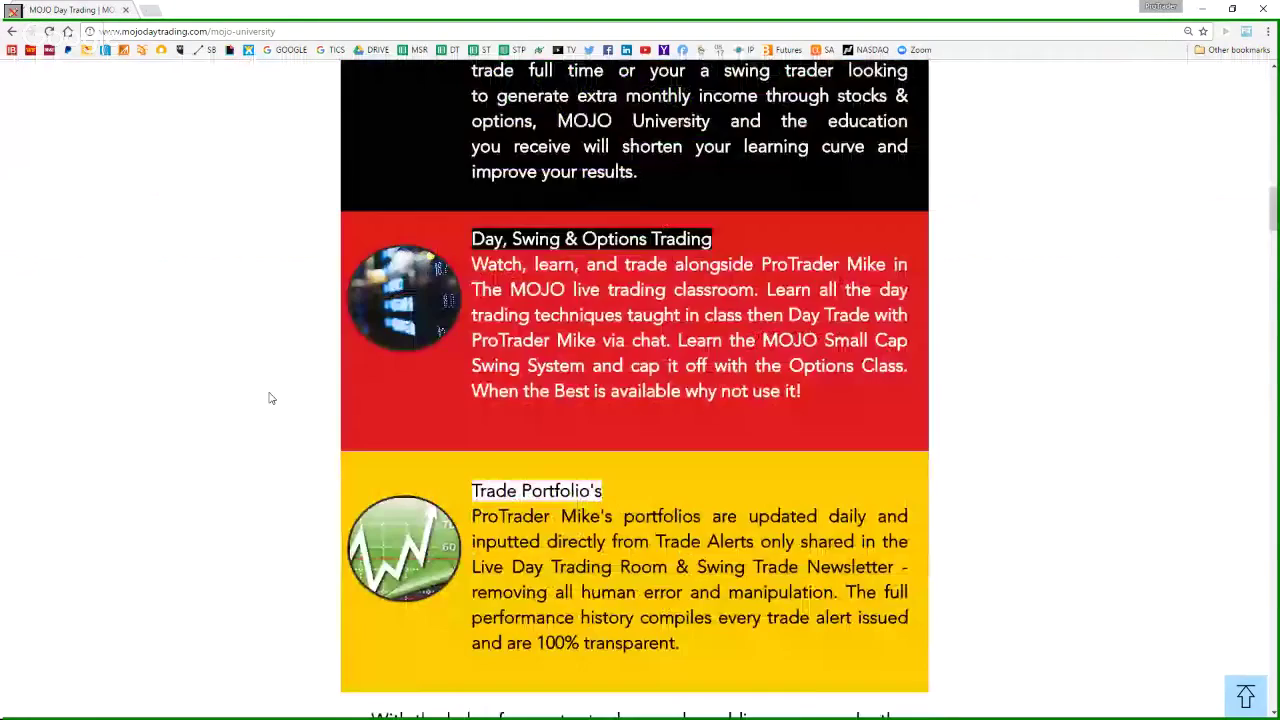
{"action": "scroll", "coordinate": [269, 398], "scroll_direction": "down", "scroll_amount": 6}
{"action": "scroll", "coordinate": [269, 398], "scroll_direction": "down", "scroll_amount": 7}
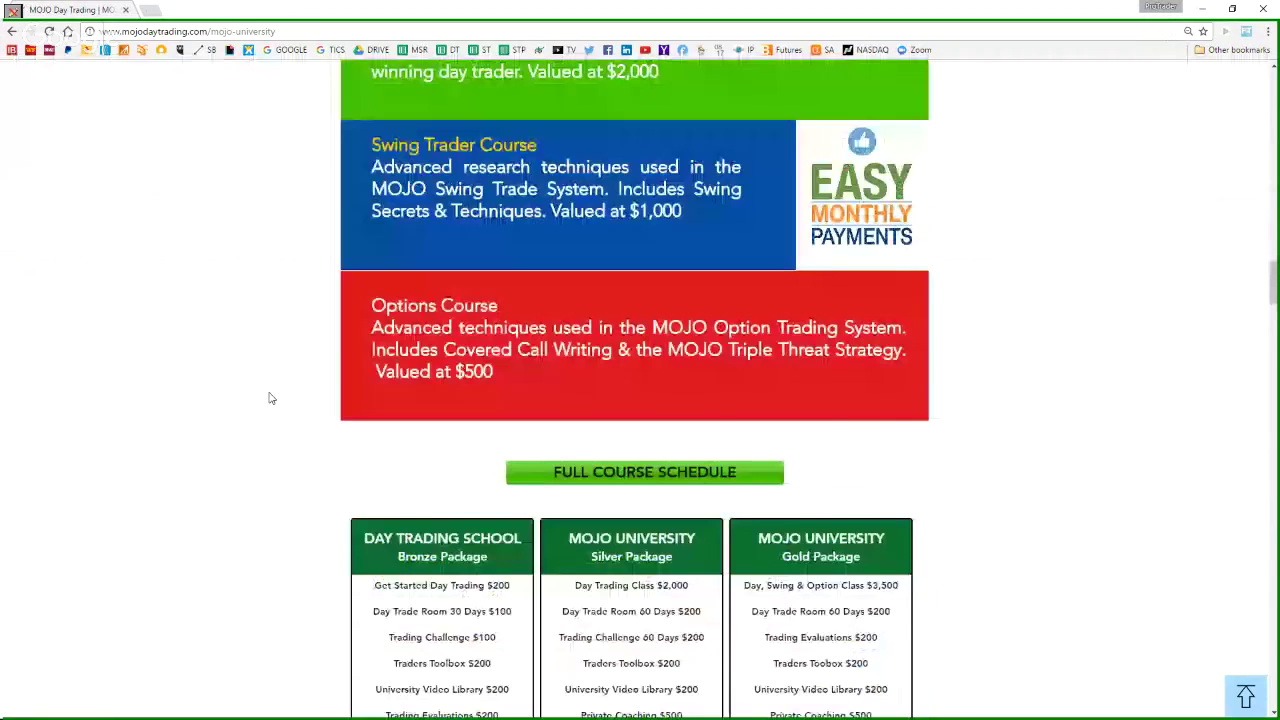
- Annotate the Silver Package in red, ticking each included item and drawing an arrow to its $1,500 price
{"action": "left_click", "coordinate": [14, 12]}
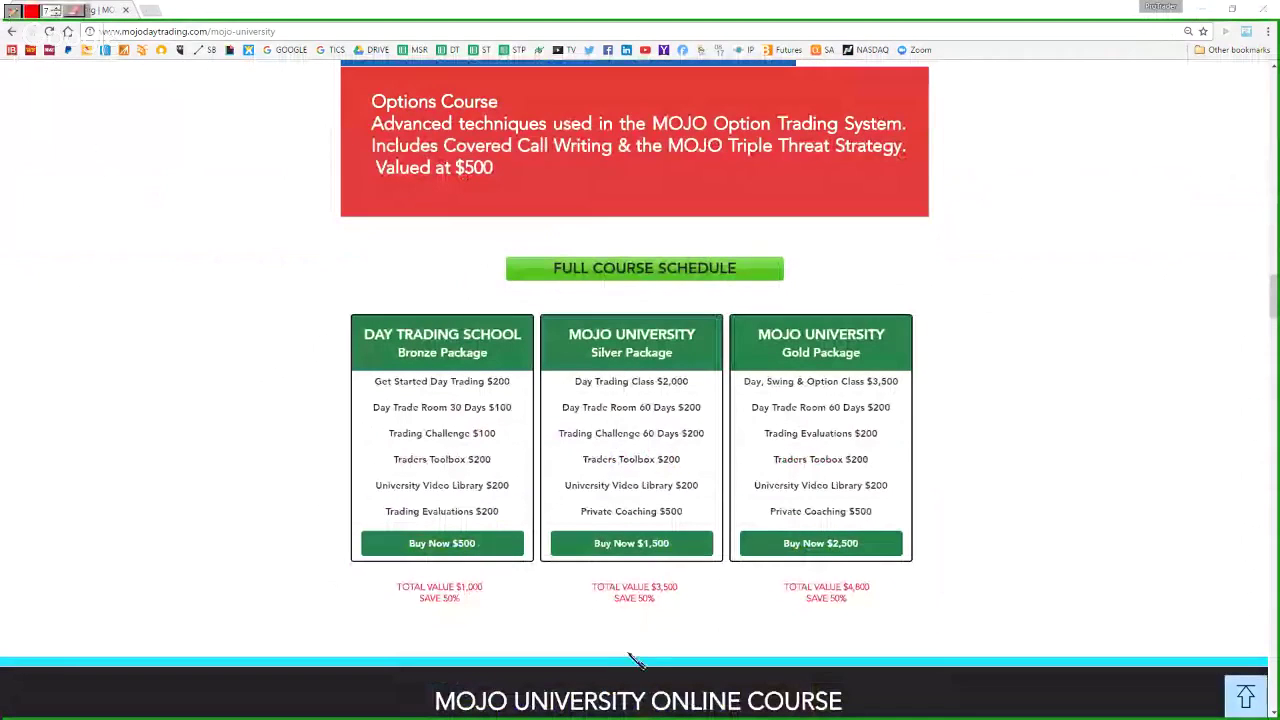
{"action": "mouse_move", "coordinate": [700, 524]}
{"action": "left_mouse_down"}
{"action": "mouse_move", "coordinate": [543, 530]}
{"action": "mouse_move", "coordinate": [716, 602]}
{"action": "mouse_move", "coordinate": [700, 520]}
{"action": "left_mouse_up"}
{"action": "left_click", "coordinate": [16, 11]}
{"action": "left_click", "coordinate": [13, 11]}
{"action": "left_click_drag", "start_coordinate": [696, 386], "coordinate": [710, 351]}
{"action": "left_click_drag", "start_coordinate": [704, 408], "coordinate": [718, 378]}
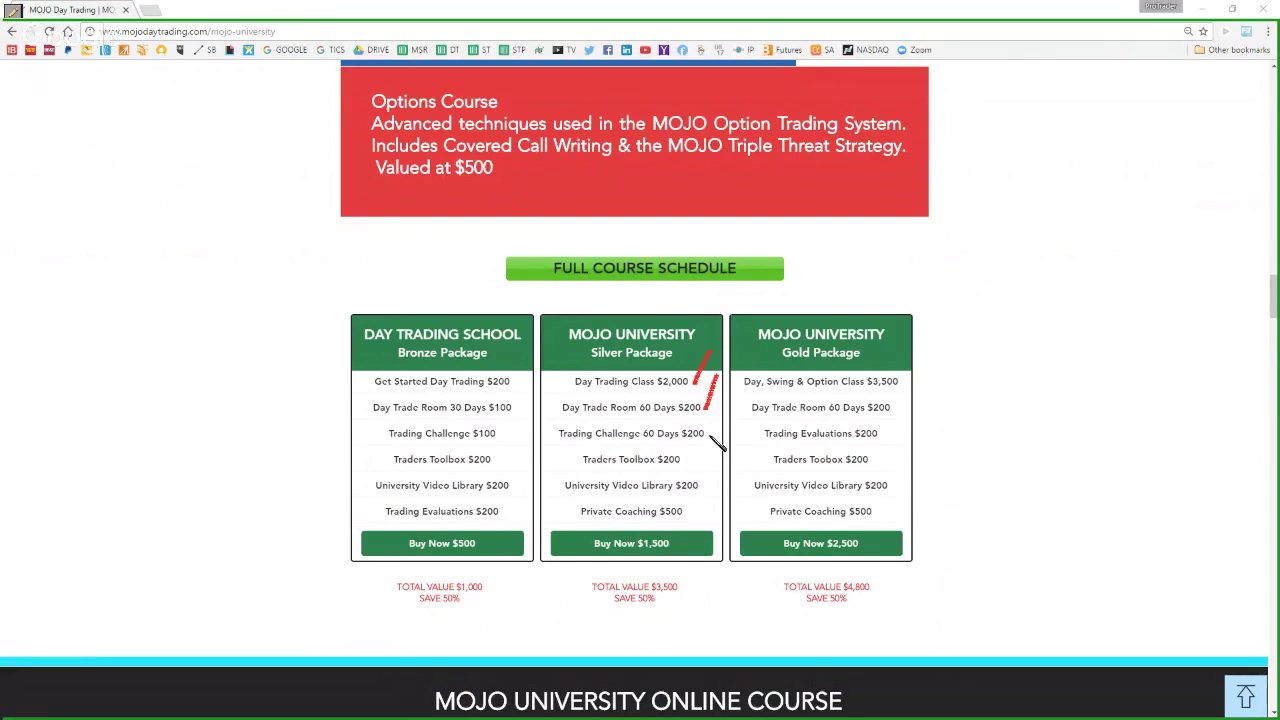
{"action": "left_click_drag", "start_coordinate": [724, 400], "coordinate": [708, 435]}
{"action": "mouse_move", "coordinate": [688, 460]}
{"action": "left_mouse_down"}
{"action": "mouse_move", "coordinate": [712, 438]}
{"action": "mouse_move", "coordinate": [690, 438]}
{"action": "mouse_move", "coordinate": [707, 447]}
{"action": "left_mouse_up"}
{"action": "mouse_move", "coordinate": [704, 479]}
{"action": "left_mouse_down"}
{"action": "mouse_move", "coordinate": [707, 490]}
{"action": "mouse_move", "coordinate": [722, 461]}
{"action": "left_mouse_up"}
{"action": "left_click_drag", "start_coordinate": [688, 507], "coordinate": [708, 501]}
{"action": "left_click_drag", "start_coordinate": [685, 546], "coordinate": [727, 612]}
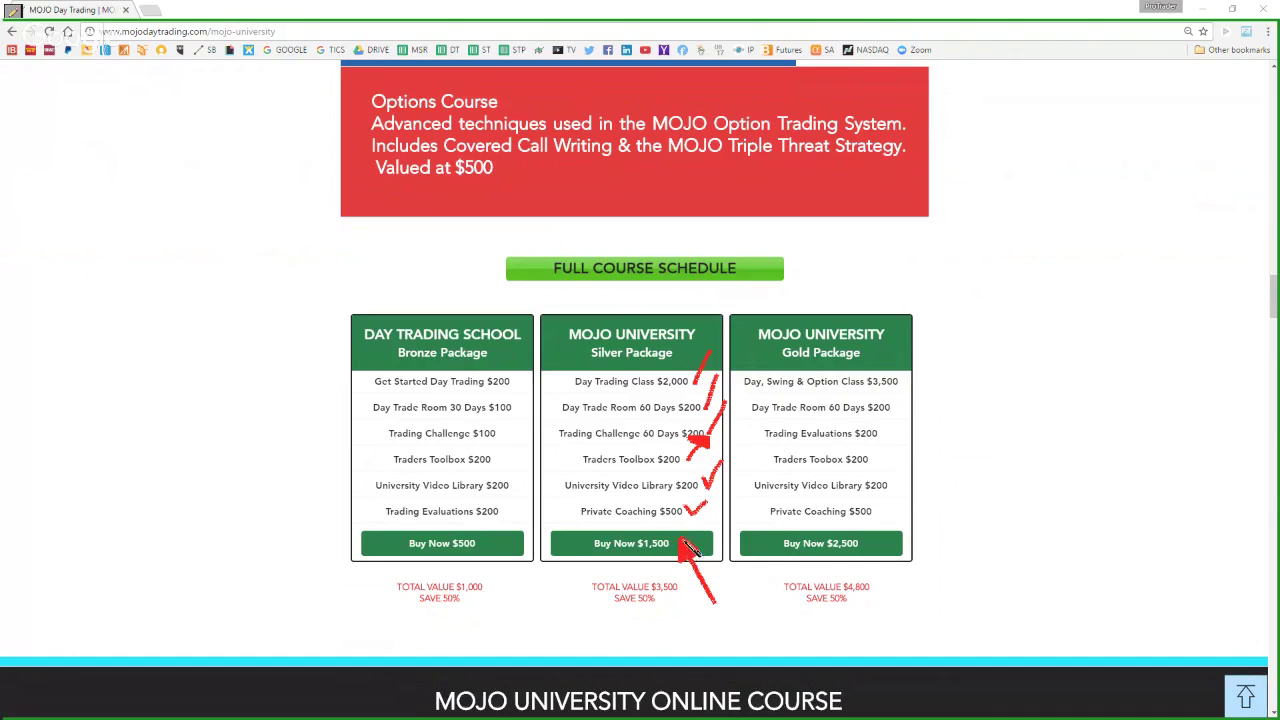
- Mark up the Gold Package's items, circle its title and $2,500 price in red, and clear all annotations
{"action": "left_click_drag", "start_coordinate": [875, 549], "coordinate": [962, 600]}
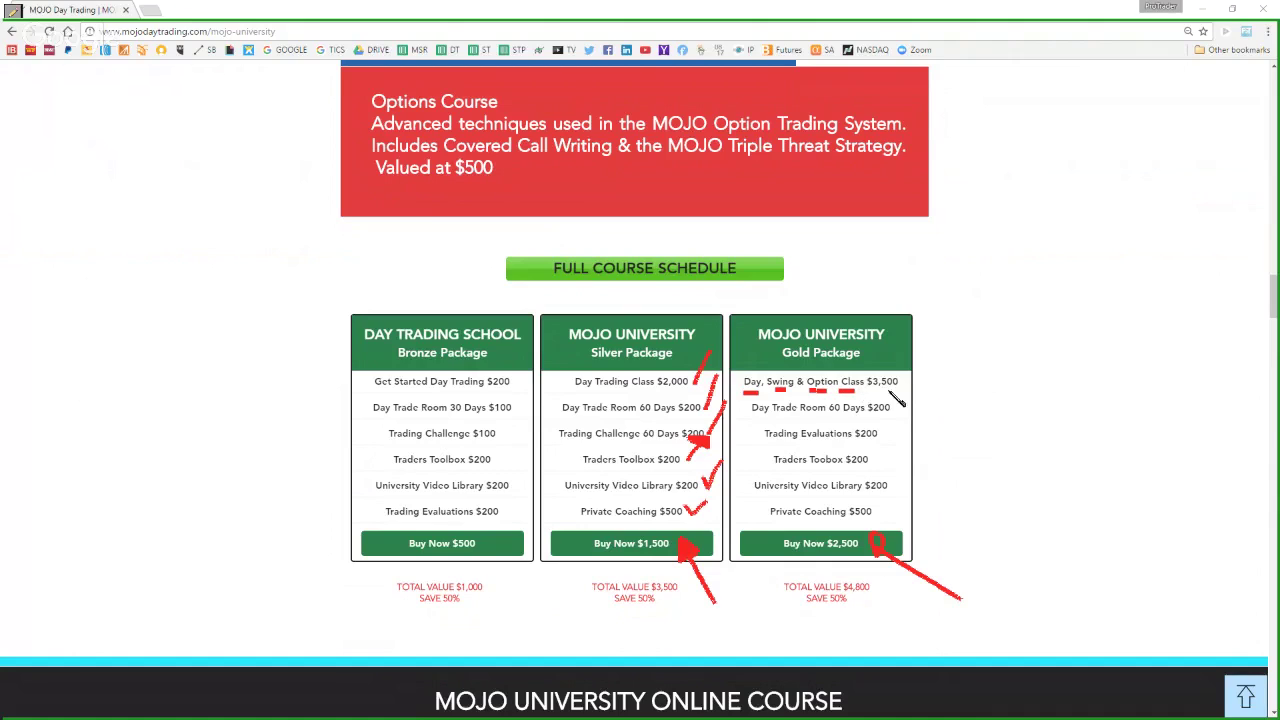
{"action": "left_click_drag", "start_coordinate": [903, 386], "coordinate": [937, 365]}
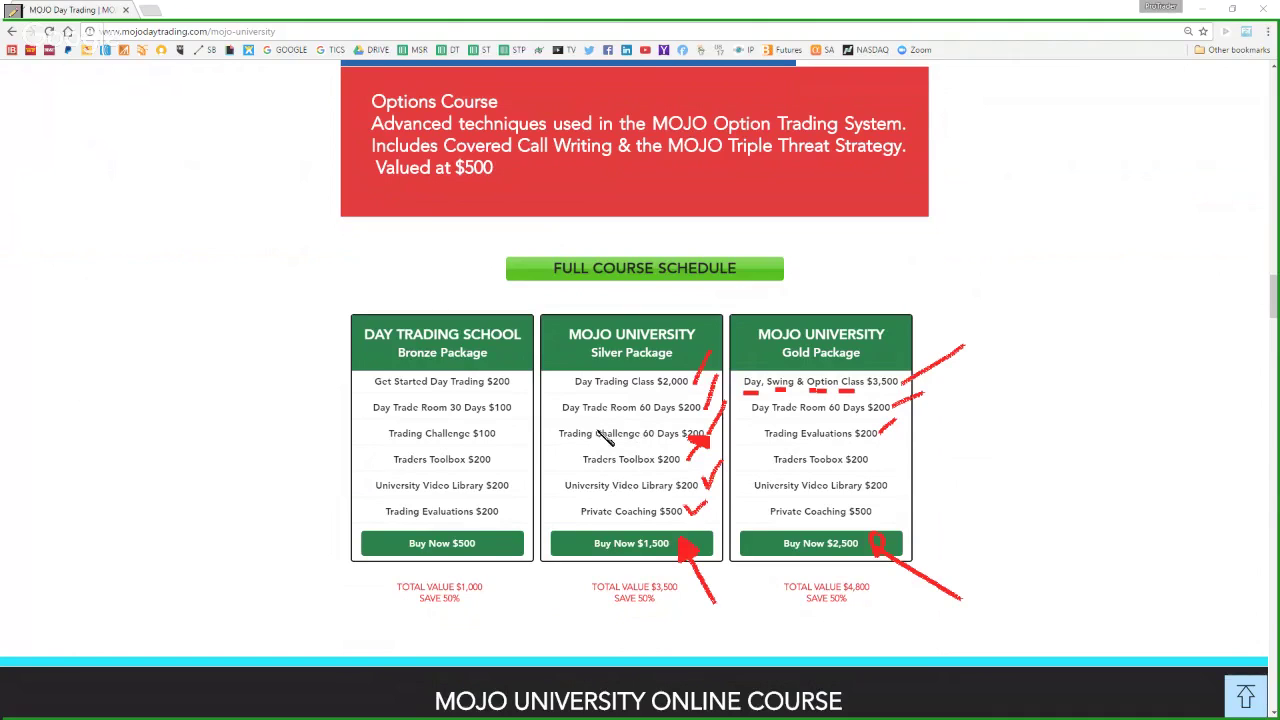
{"action": "left_click_drag", "start_coordinate": [635, 433], "coordinate": [594, 435]}
{"action": "mouse_move", "coordinate": [786, 364]}
{"action": "left_mouse_down"}
{"action": "mouse_move", "coordinate": [910, 345]}
{"action": "mouse_move", "coordinate": [758, 356]}
{"action": "left_mouse_up"}
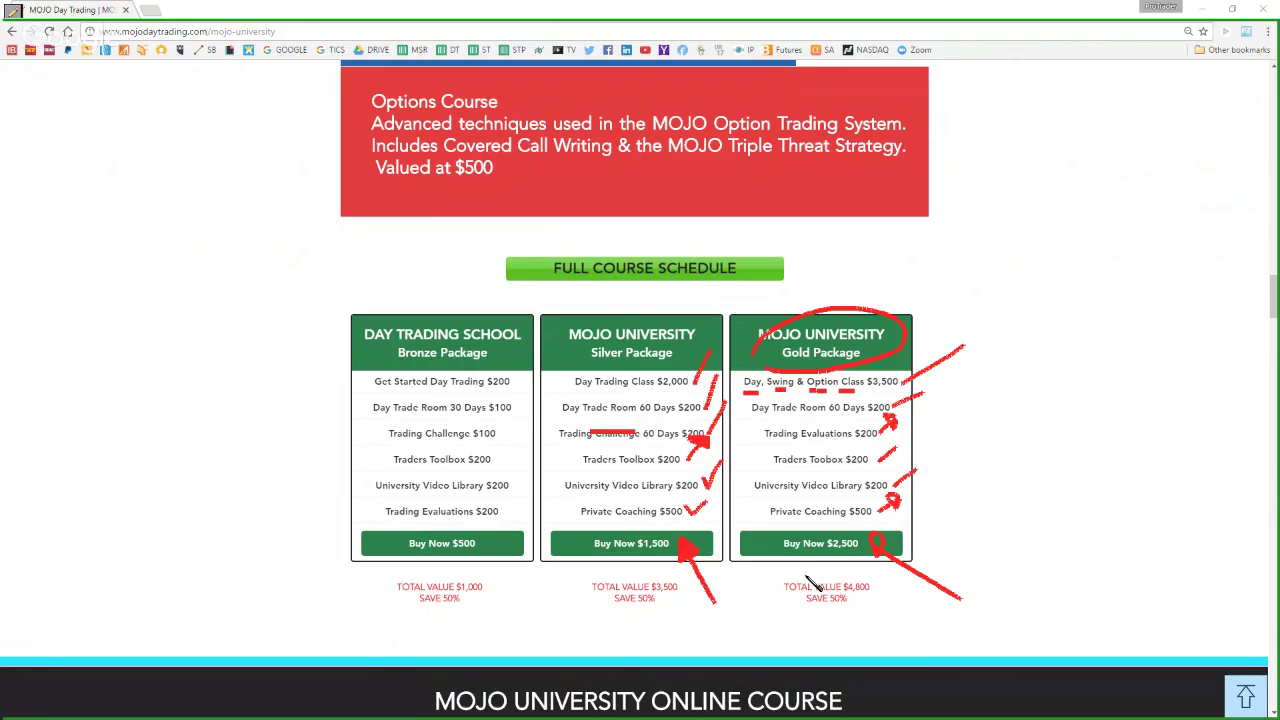
{"action": "mouse_move", "coordinate": [806, 566]}
{"action": "left_mouse_down"}
{"action": "mouse_move", "coordinate": [845, 590]}
{"action": "mouse_move", "coordinate": [714, 530]}
{"action": "mouse_move", "coordinate": [762, 590]}
{"action": "left_mouse_up"}
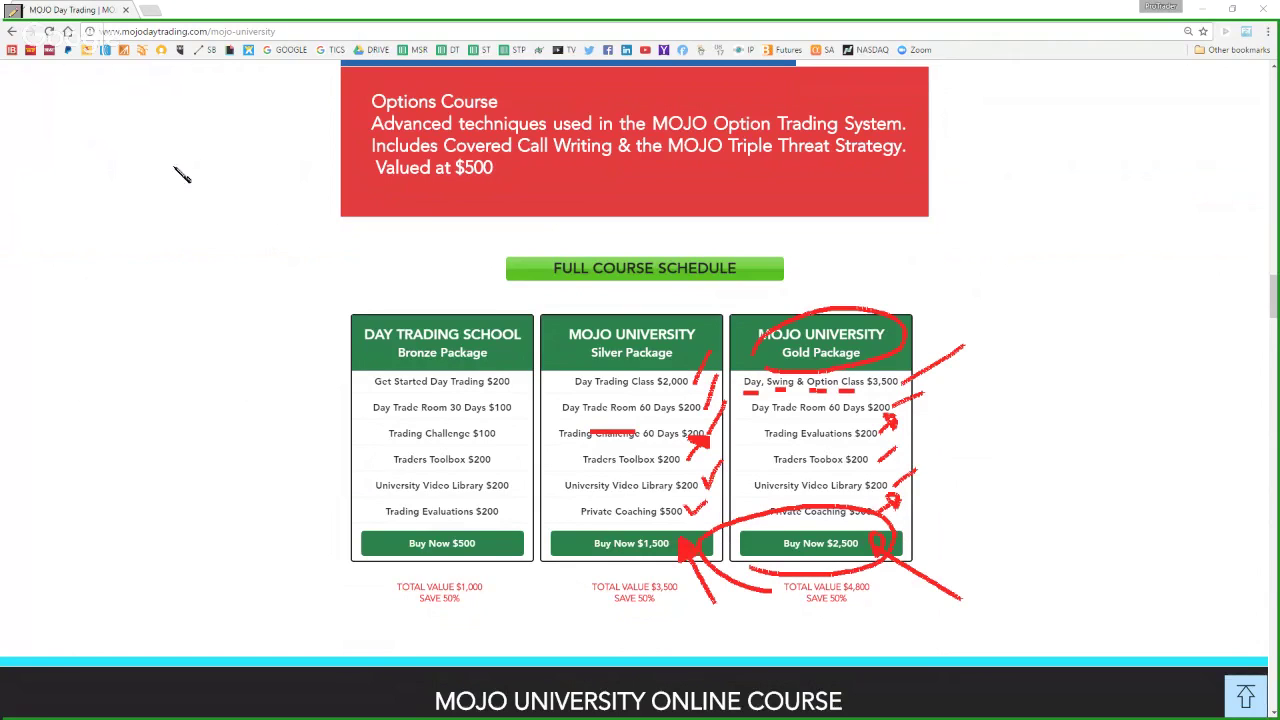
{"action": "left_click", "coordinate": [15, 13]}
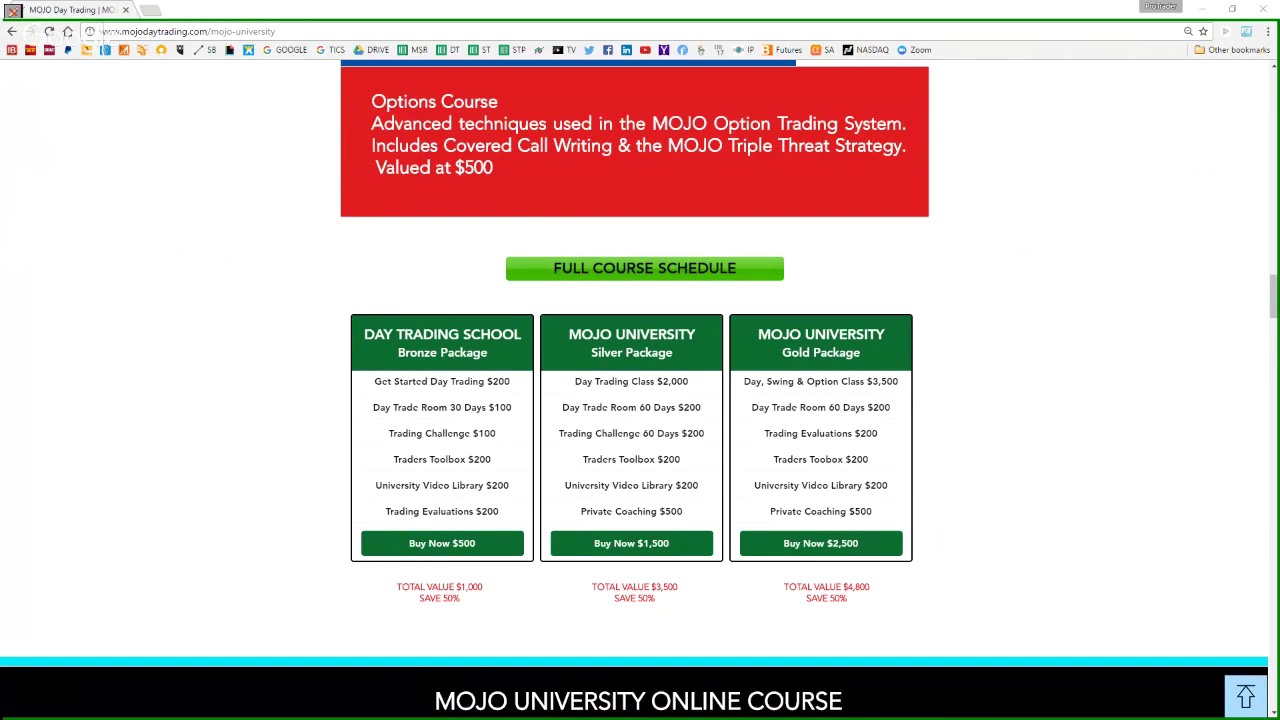
- Reopen the MOJO University page from the home page, dismiss its password dialog, and move the website window off the shared monitor
{"action": "left_click_drag", "start_coordinate": [0, 118], "coordinate": [0, 115]}
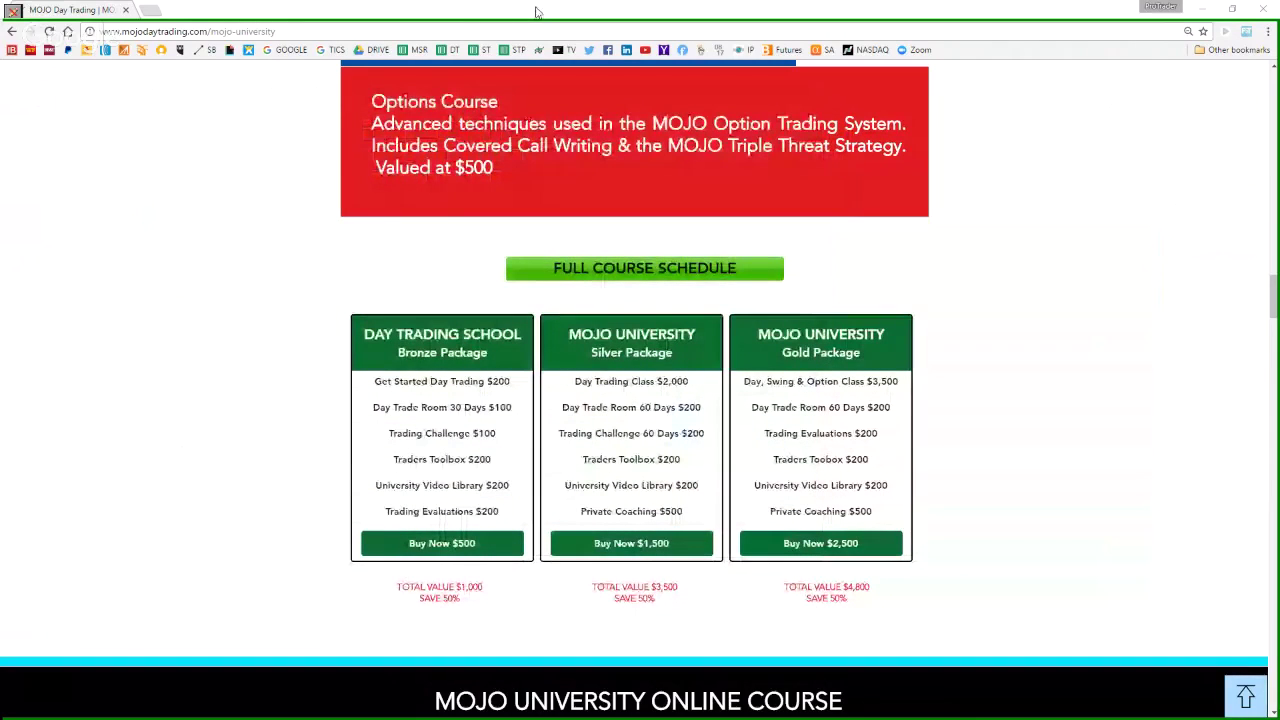
{"action": "left_click", "coordinate": [608, 278]}
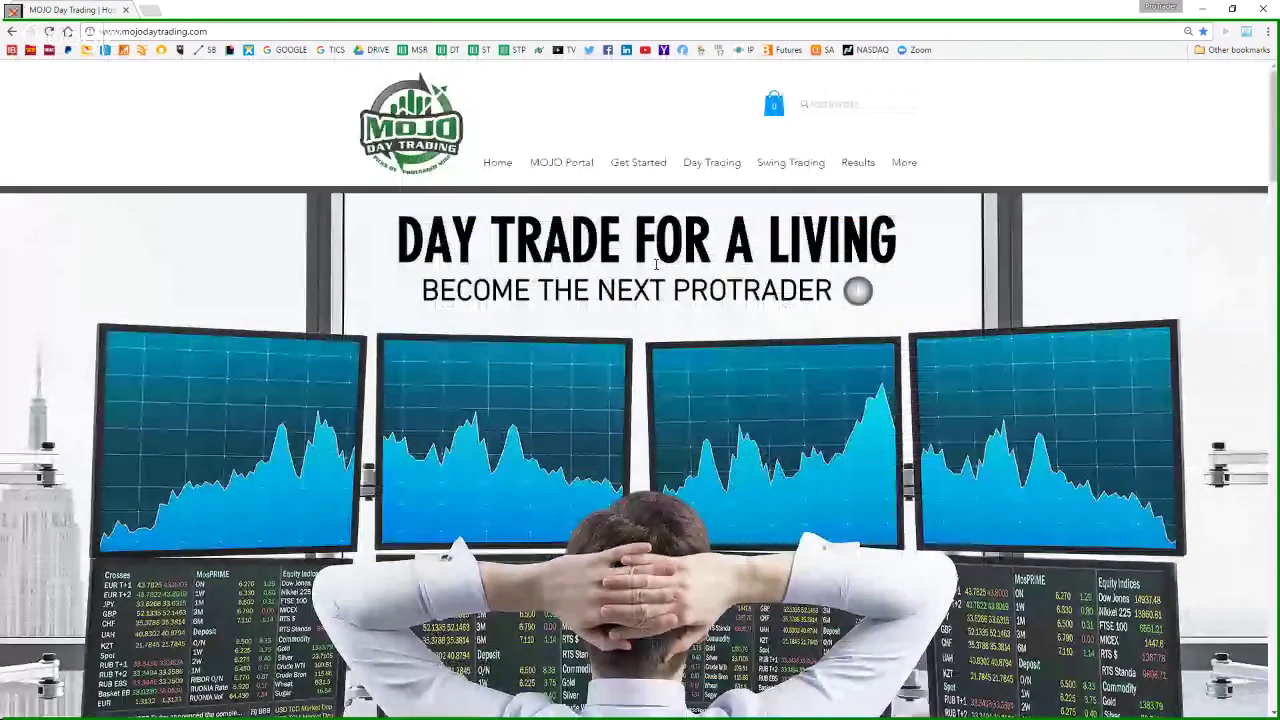
{"action": "mouse_move", "coordinate": [904, 162]}
{"action": "left_click", "coordinate": [900, 187]}
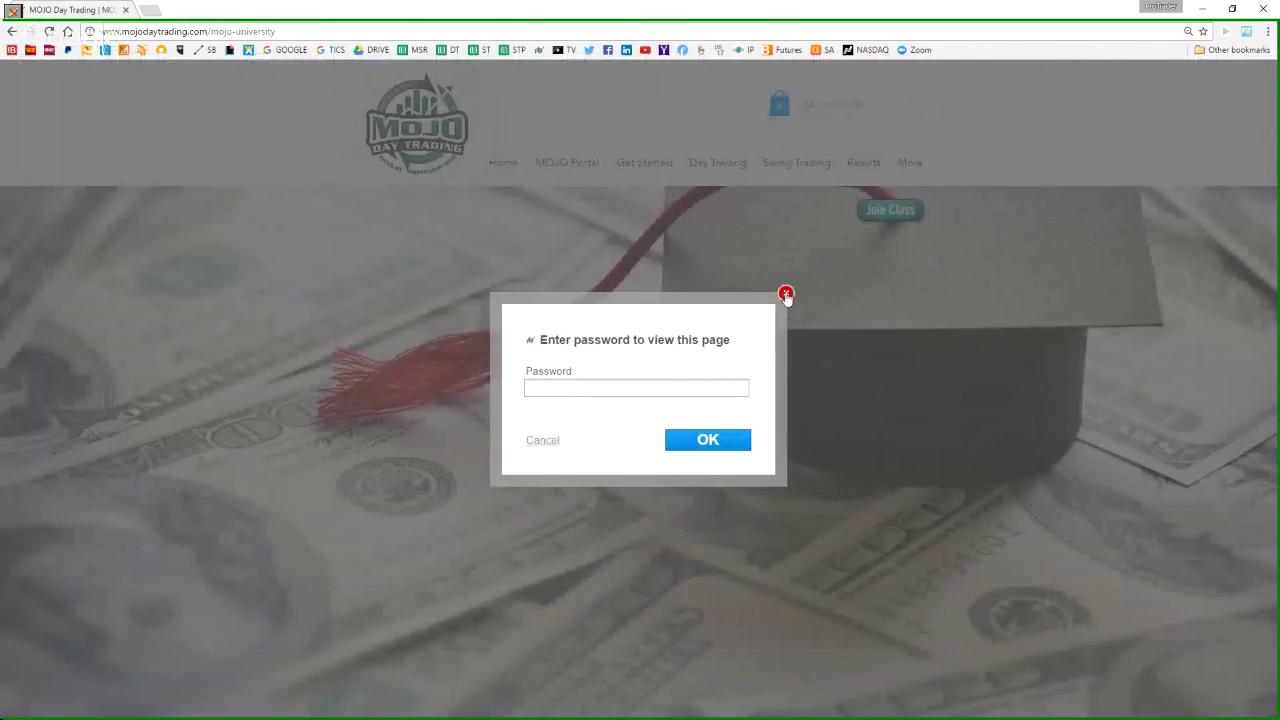
{"action": "left_click", "coordinate": [786, 295]}
{"action": "left_click_drag", "start_coordinate": [680, 12], "coordinate": [0, 60]}
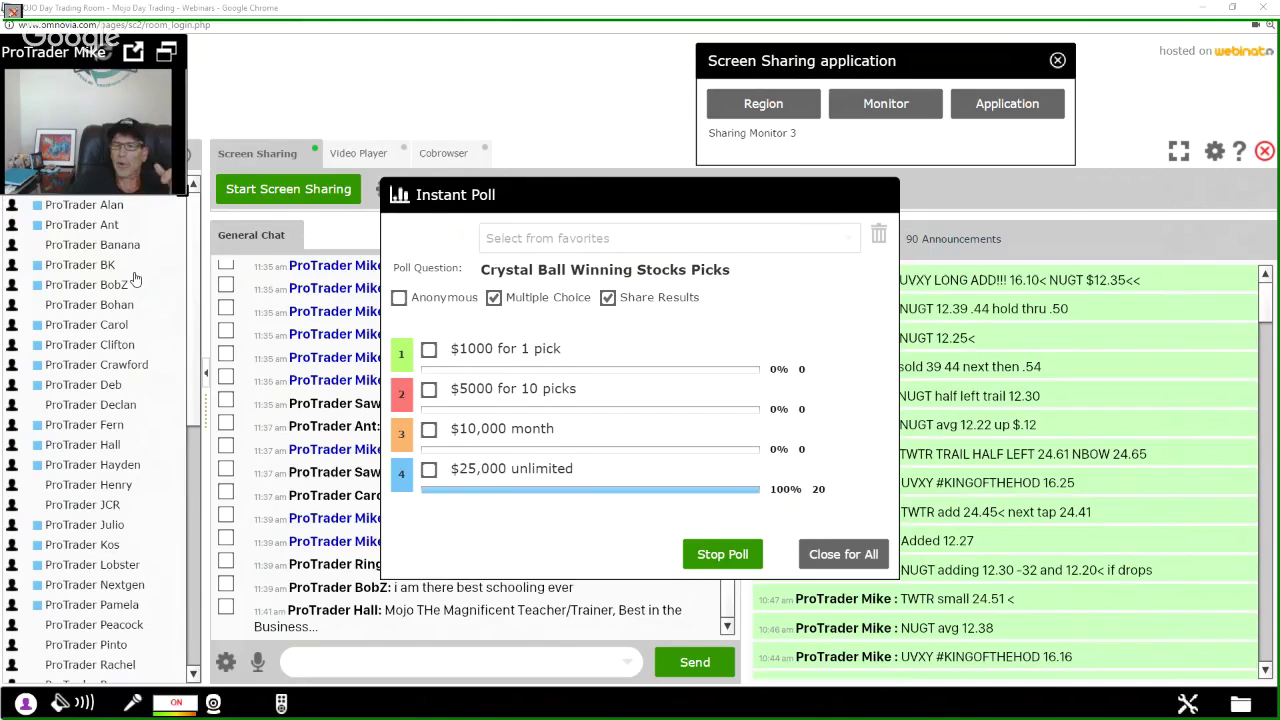
- Stop the crystal ball poll, close it for all members, and restore the room window to its smaller size
{"action": "left_click", "coordinate": [727, 556]}
{"action": "left_click", "coordinate": [838, 556]}
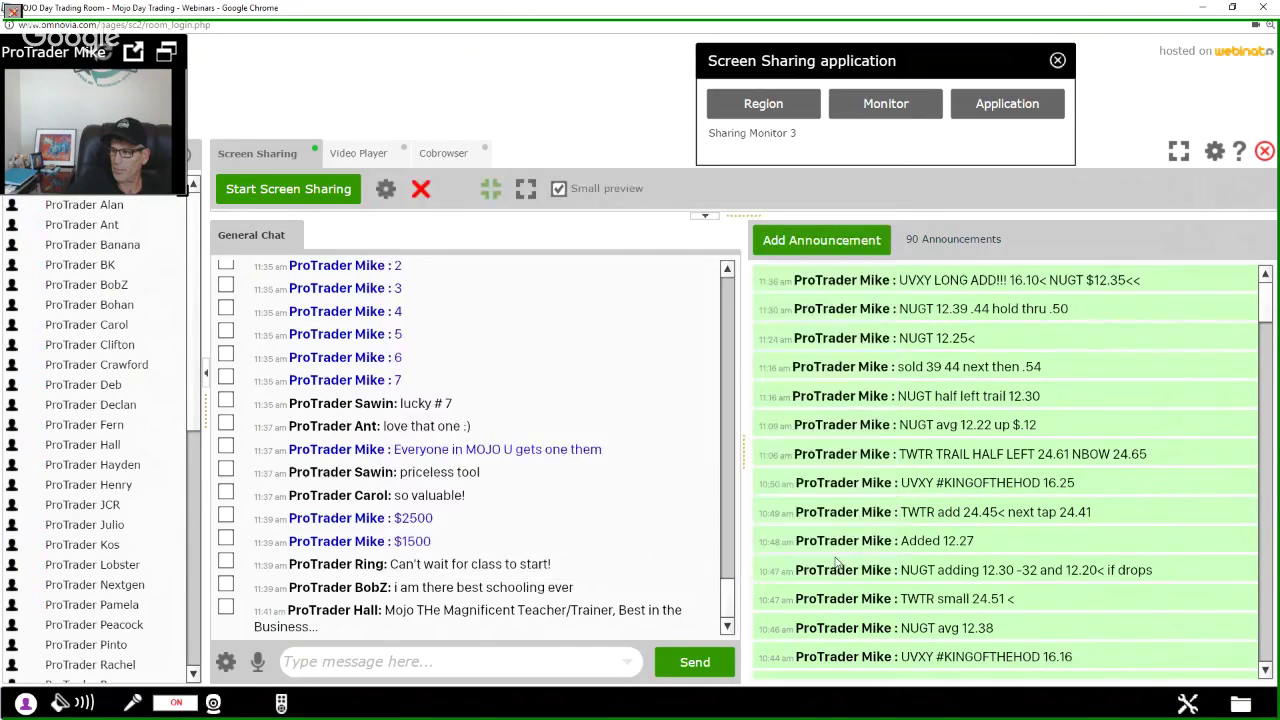
{"action": "double_click", "coordinate": [713, 10]}
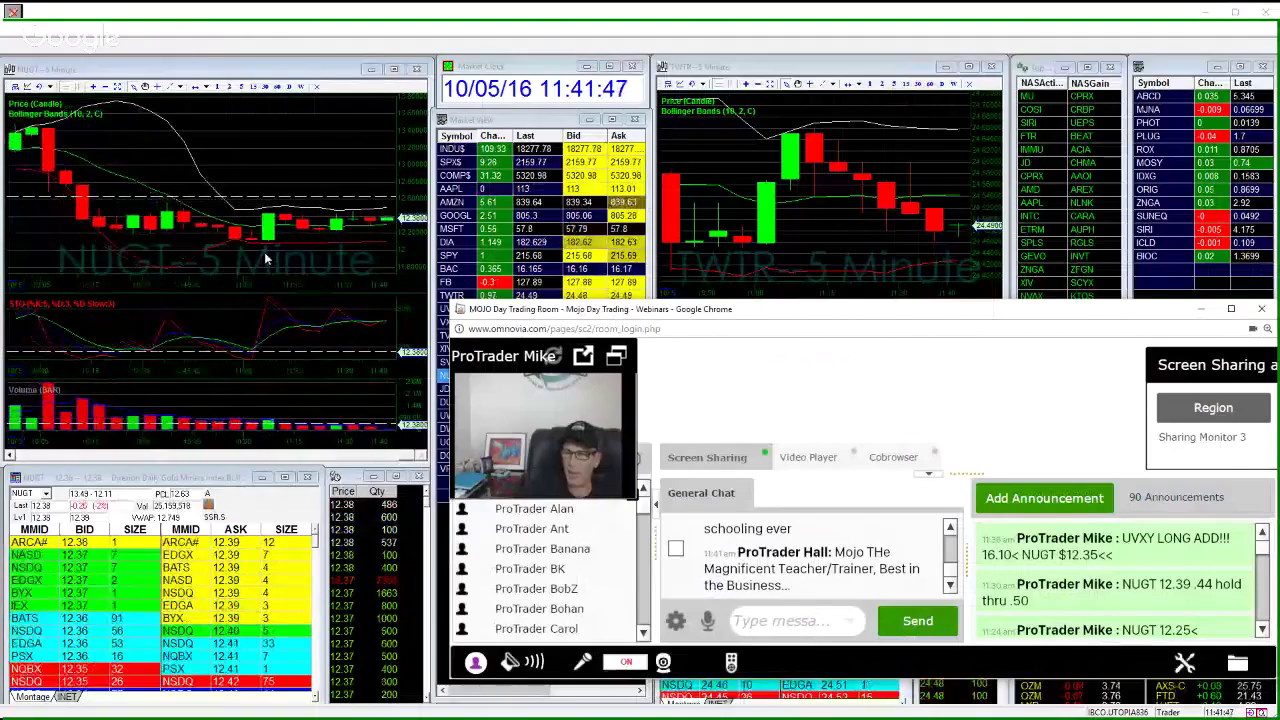
- Show more history on the NUGT 5-minute chart, mark the area above the latest candle in red, and clear the drawing
{"action": "scroll", "coordinate": [265, 258], "scroll_direction": "down", "scroll_amount": 3}
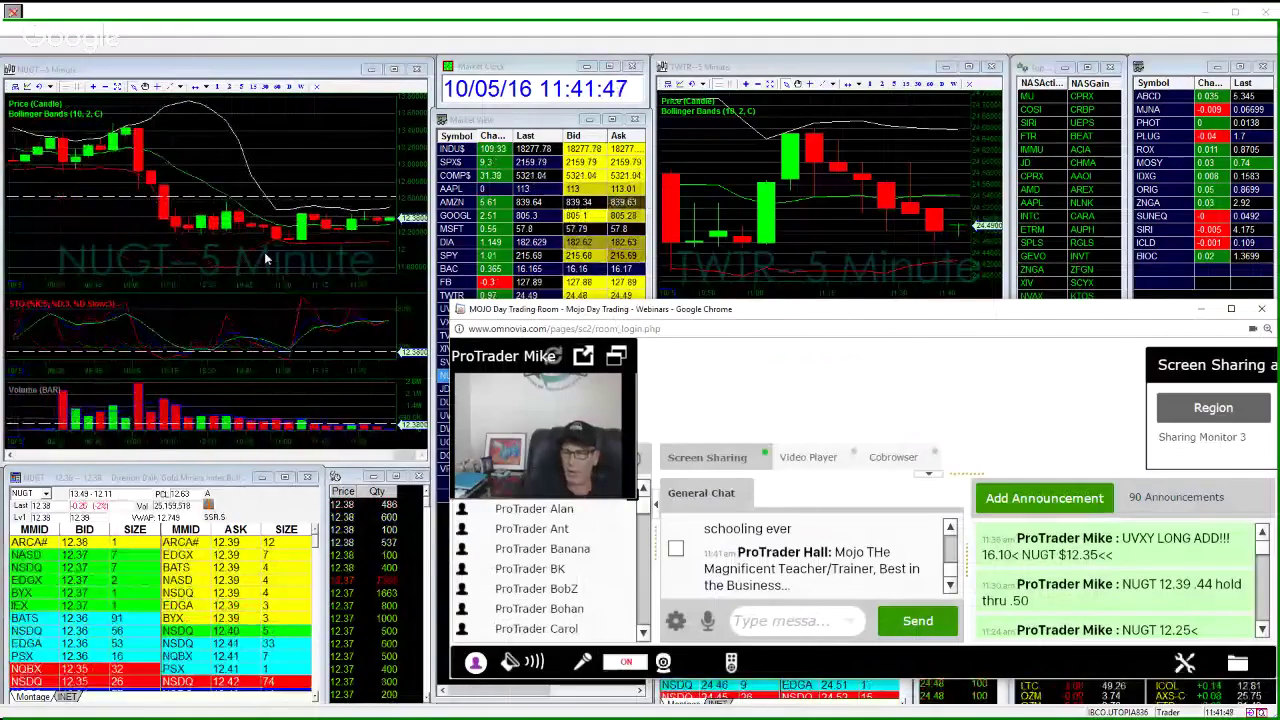
{"action": "left_click", "coordinate": [13, 11]}
{"action": "left_click_drag", "start_coordinate": [396, 212], "coordinate": [395, 160]}
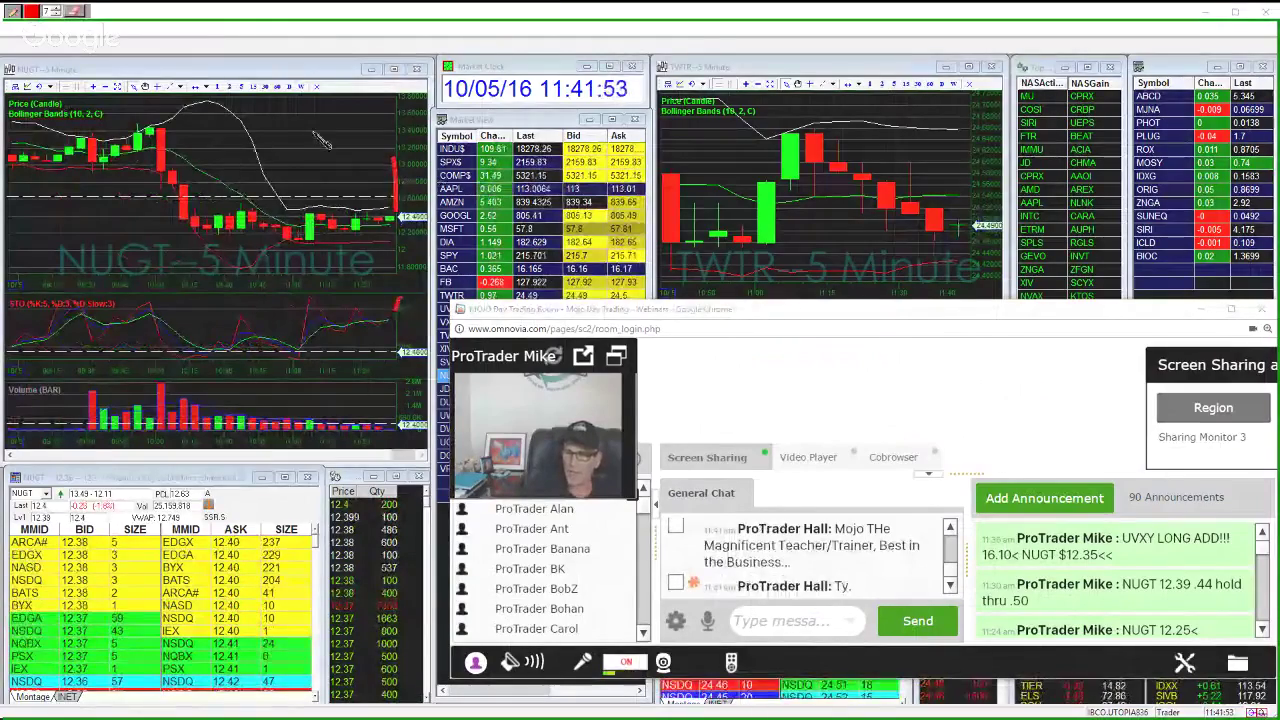
{"action": "left_click", "coordinate": [13, 11]}
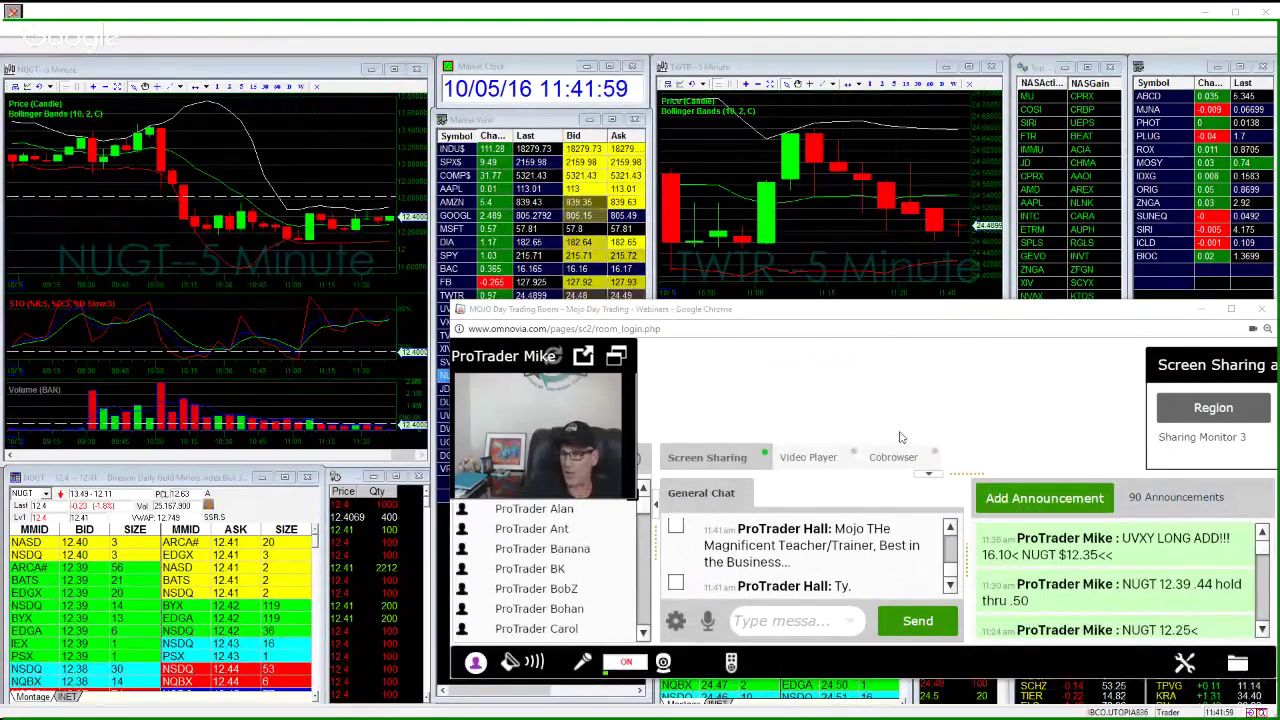
- Sketch a red triangle over the rise and pullback on the TWTR 5-minute chart, circle the latest candles, and clear the drawing
{"action": "left_click_drag", "start_coordinate": [708, 312], "coordinate": [690, 336]}
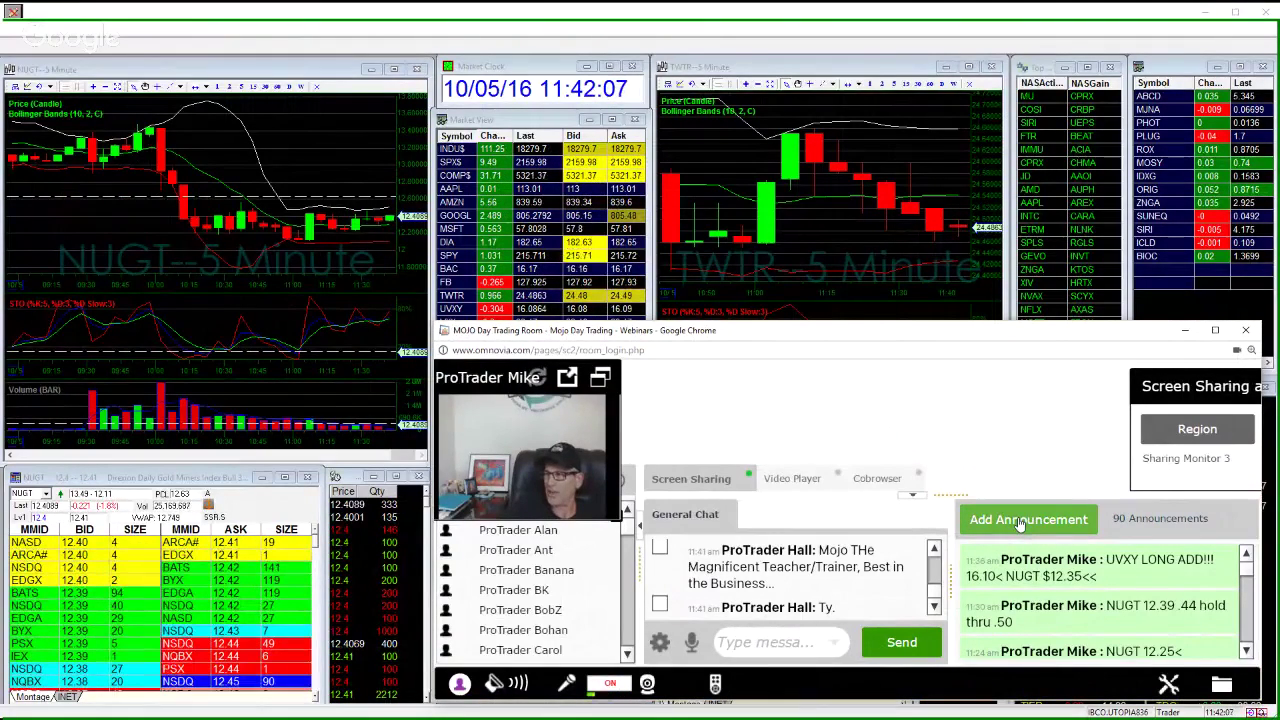
{"action": "mouse_move", "coordinate": [914, 335]}
{"action": "left_mouse_down"}
{"action": "mouse_move", "coordinate": [905, 631]}
{"action": "mouse_move", "coordinate": [895, 298]}
{"action": "left_mouse_up"}
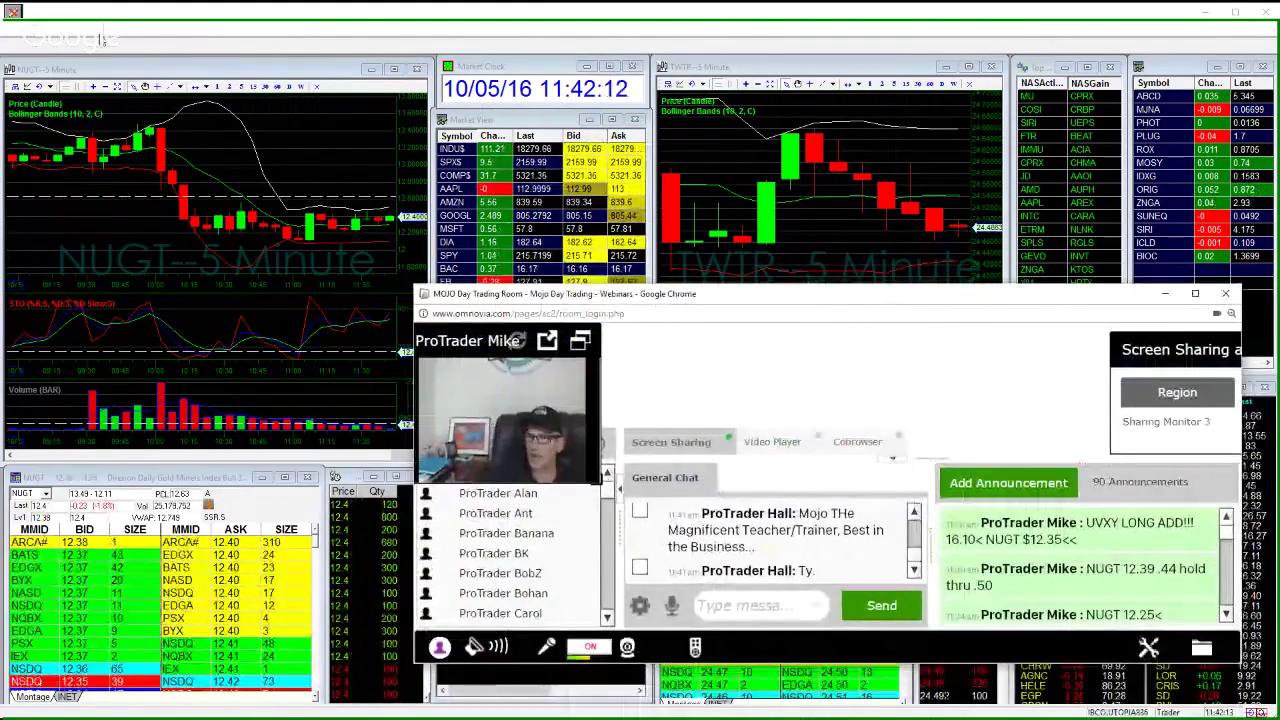
{"action": "left_click", "coordinate": [13, 11]}
{"action": "mouse_move", "coordinate": [780, 258]}
{"action": "left_mouse_down"}
{"action": "mouse_move", "coordinate": [806, 143]}
{"action": "mouse_move", "coordinate": [1000, 262]}
{"action": "mouse_move", "coordinate": [745, 248]}
{"action": "left_mouse_up"}
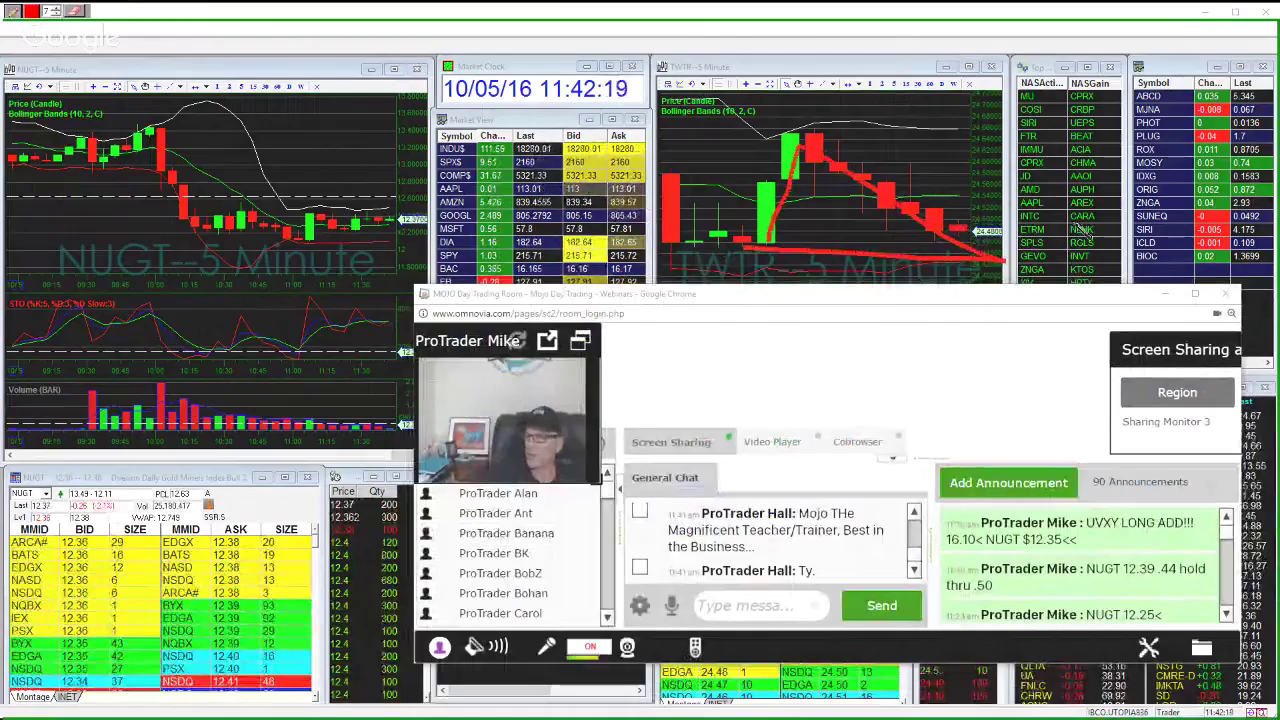
{"action": "left_click_drag", "start_coordinate": [1000, 218], "coordinate": [953, 207]}
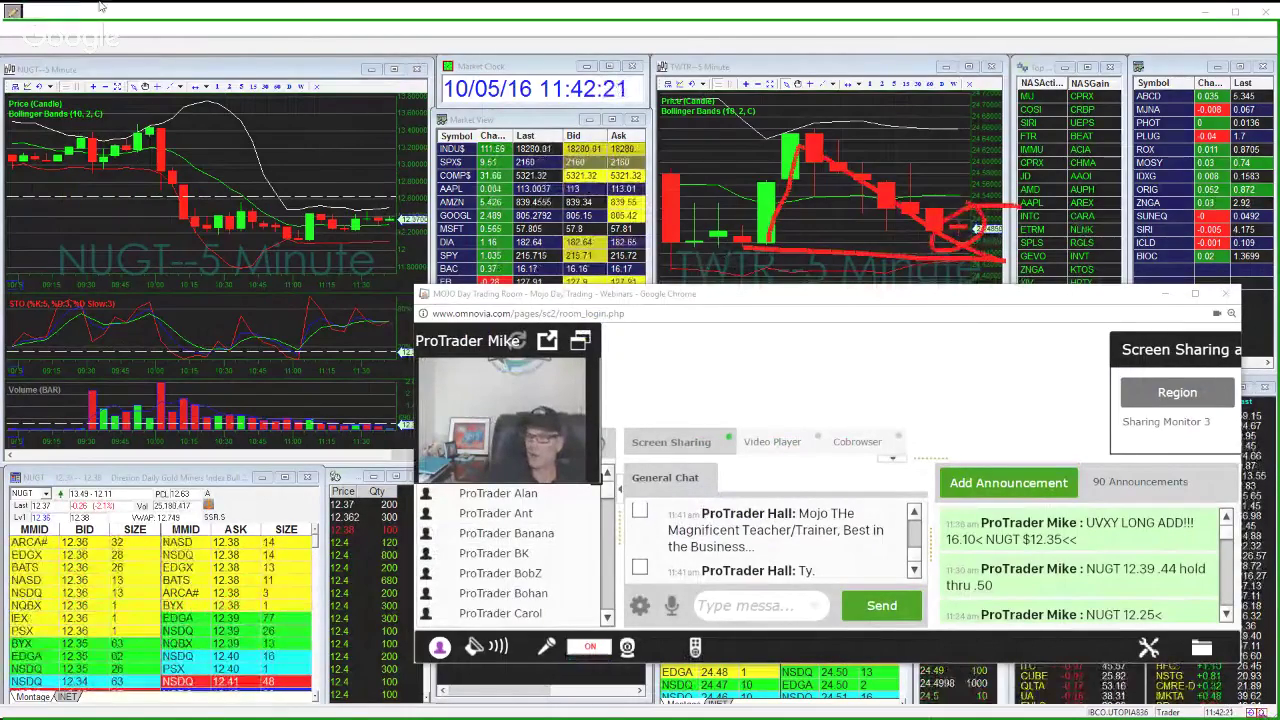
{"action": "left_click", "coordinate": [12, 12]}
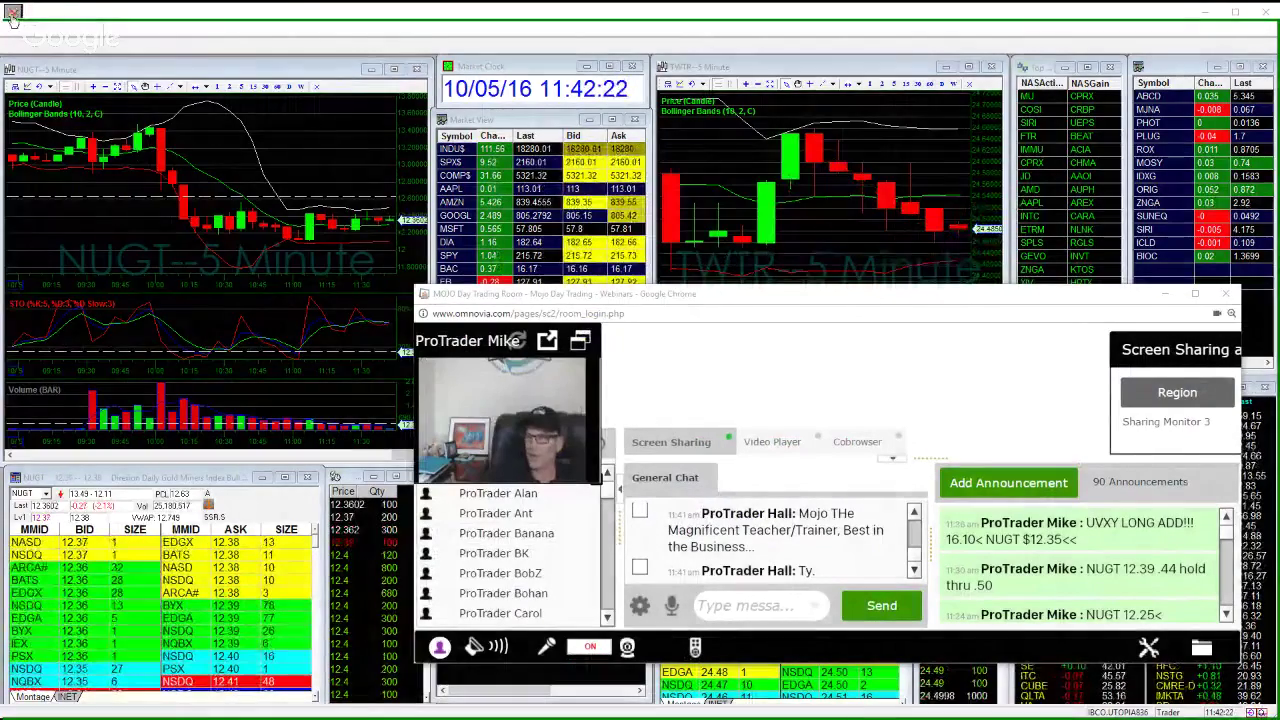
- Send the announcement "RED CROSS TP 24.50<" to the room and close the announcement dialog
{"action": "left_click", "coordinate": [990, 483]}
{"action": "left_click", "coordinate": [886, 497]}
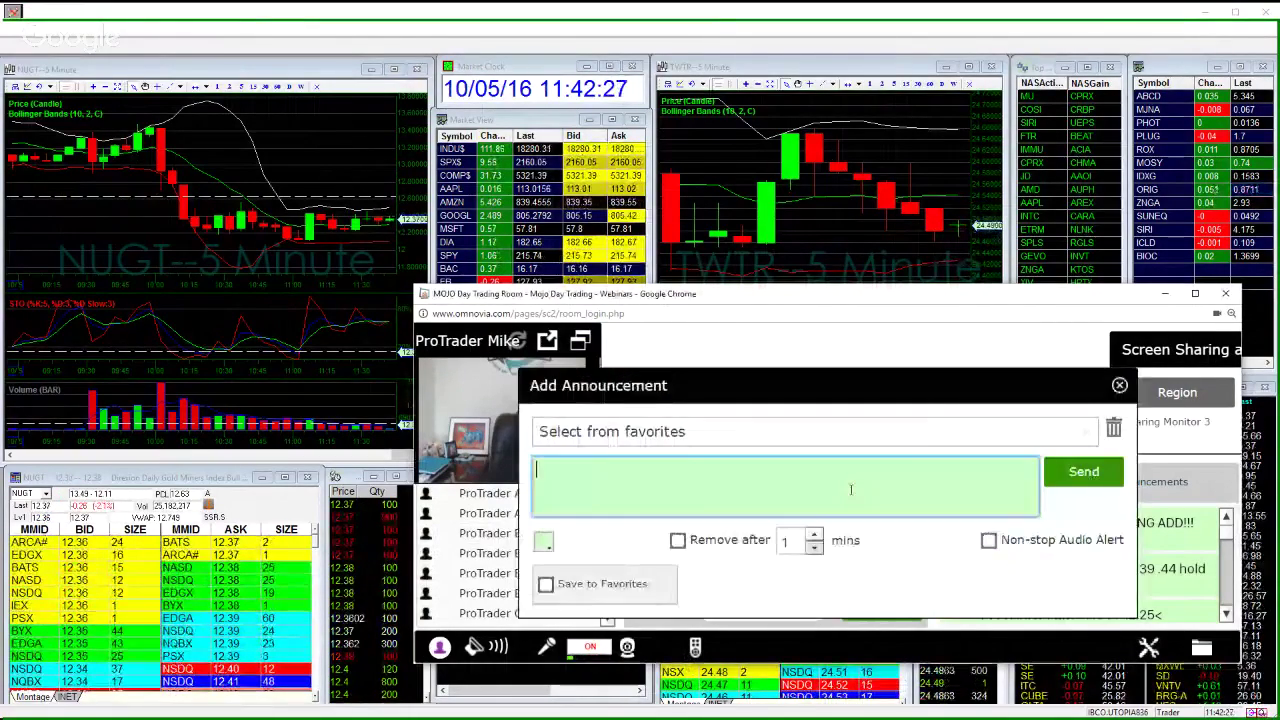
{"action": "type", "text": "RED CROSS"}
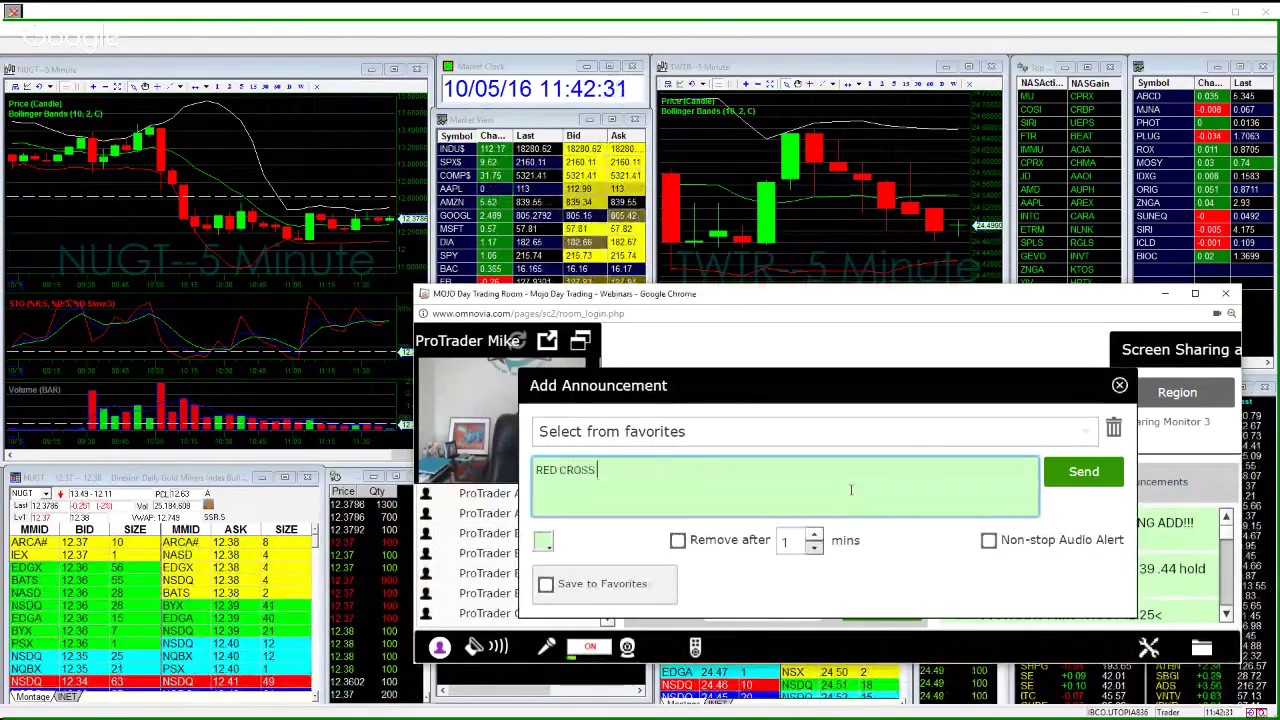
{"action": "type", "text": " TP"}
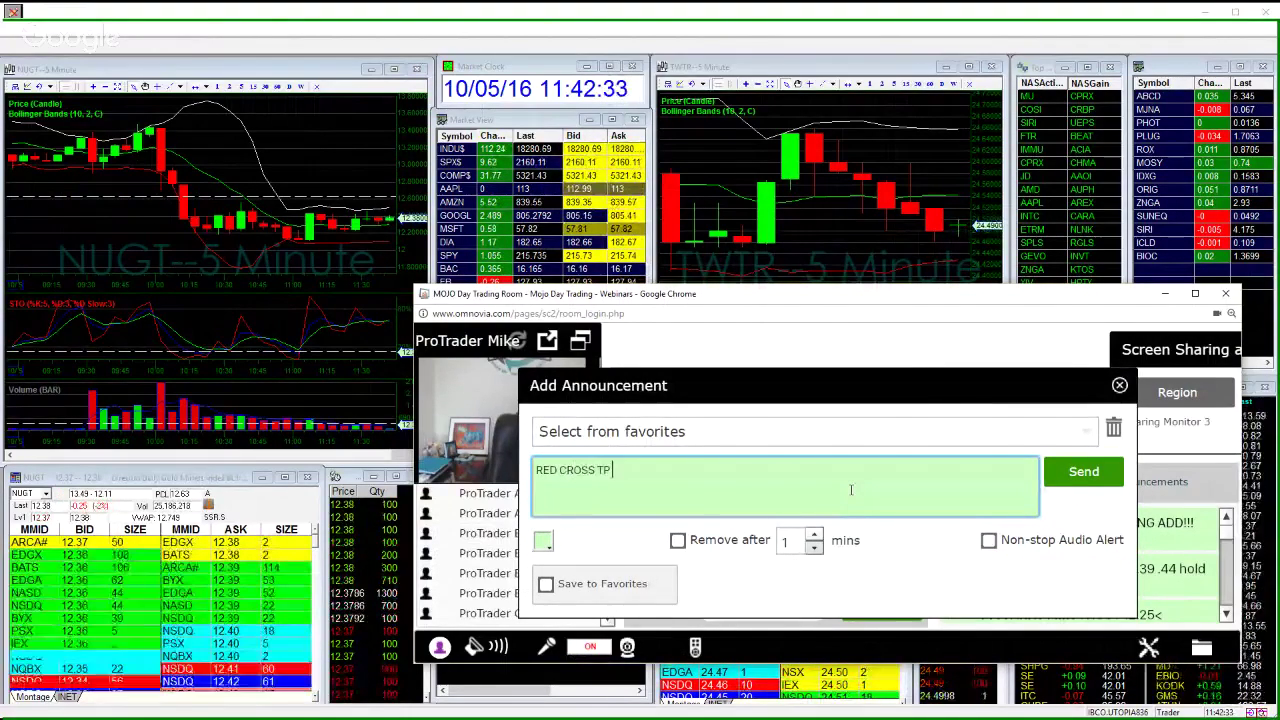
{"action": "type", "text": " 24.50<"}
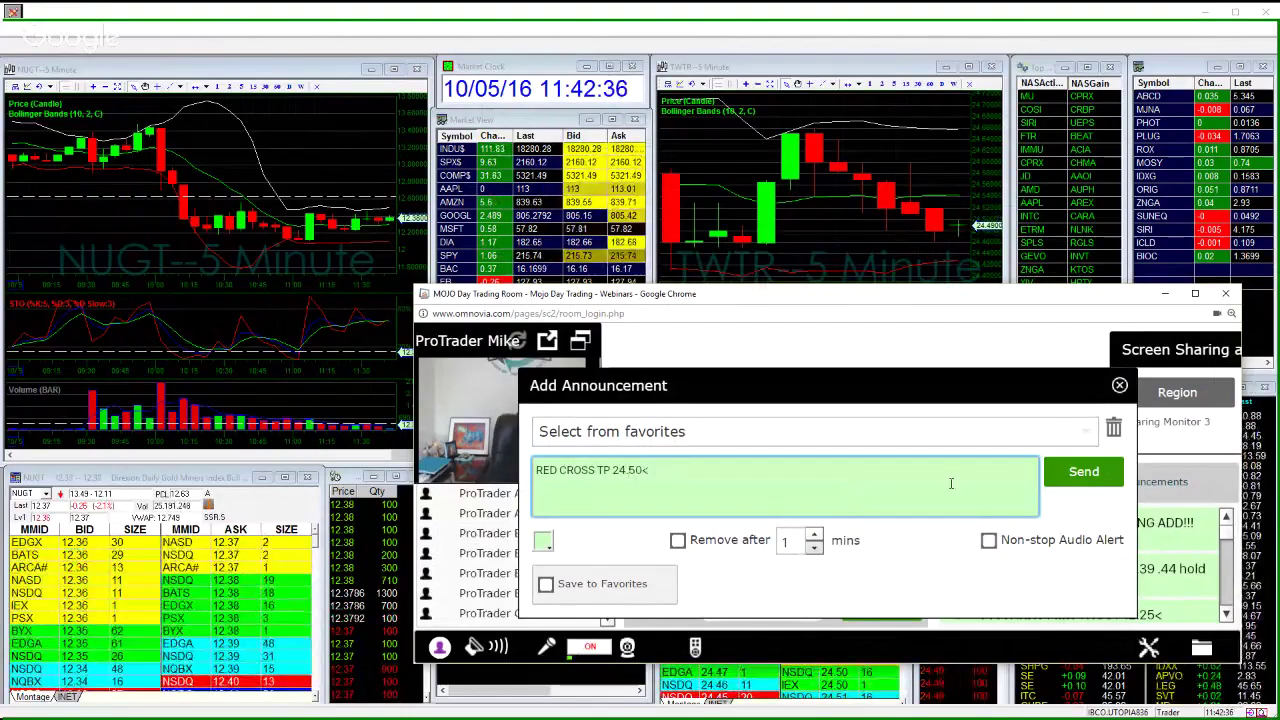
{"action": "left_click", "coordinate": [1080, 475]}
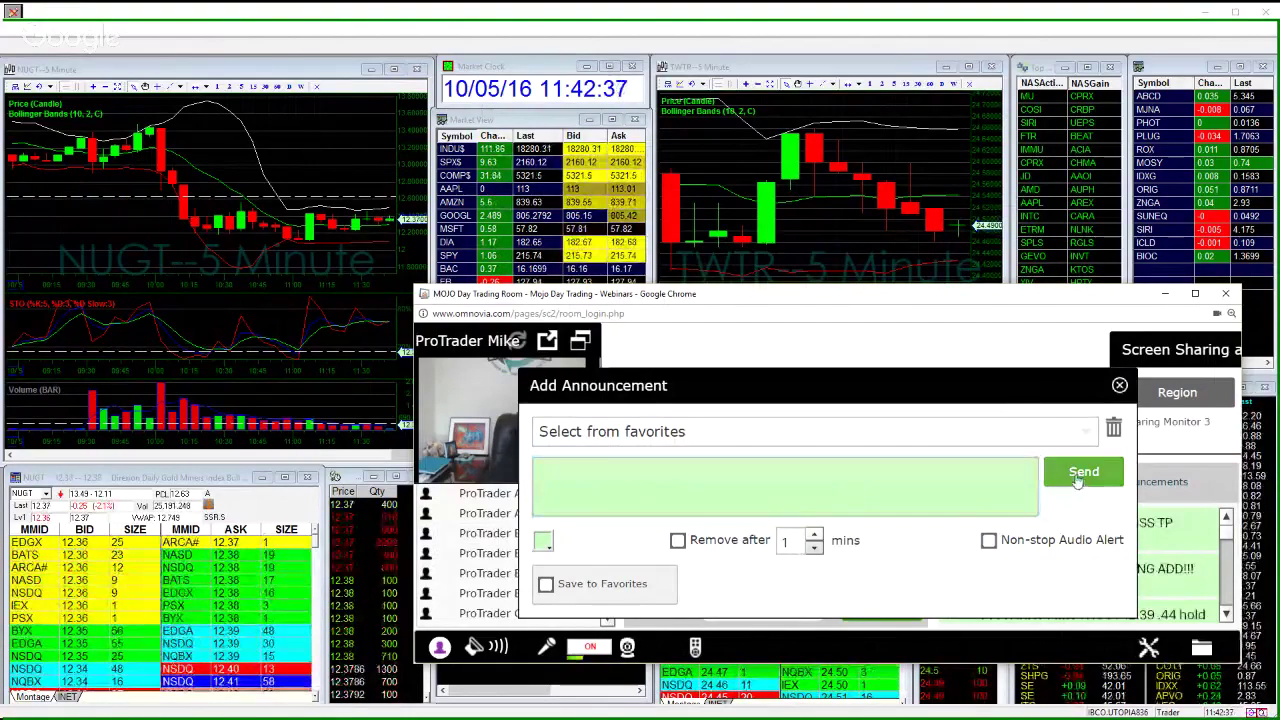
{"action": "left_click", "coordinate": [1119, 385]}
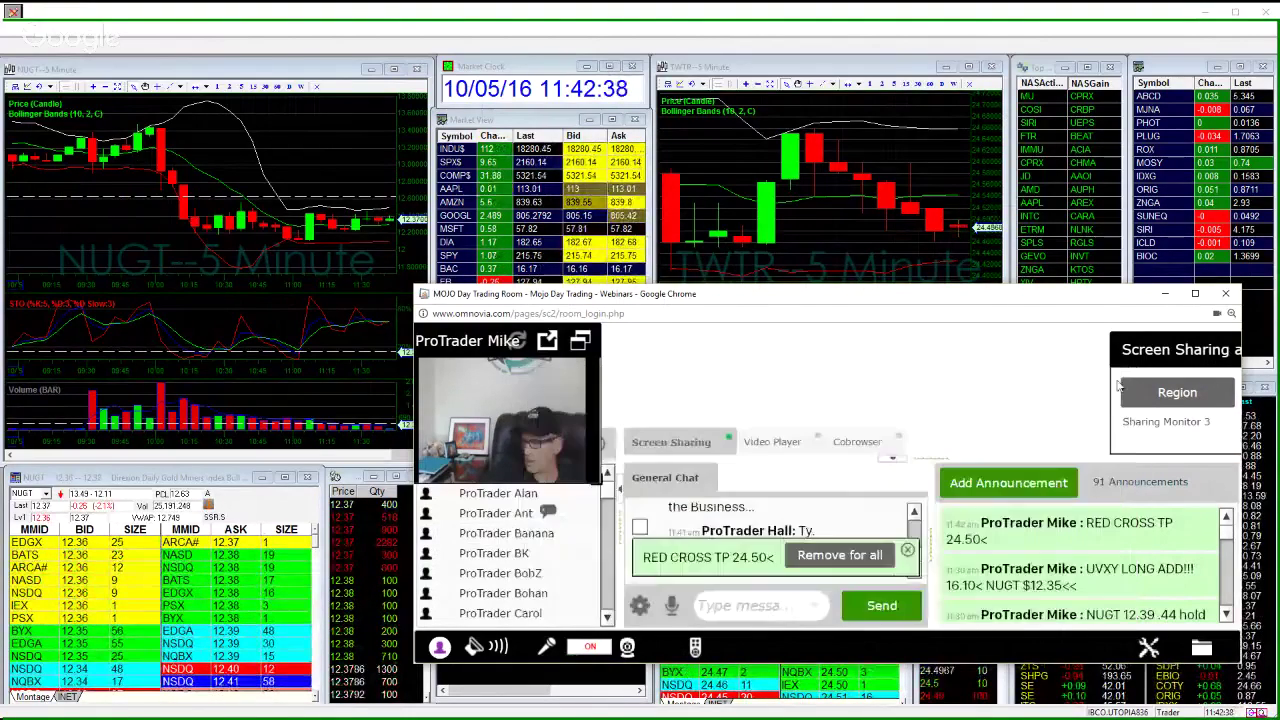
- Remove the announcement pop-up for all members and move the room window off the charts
{"action": "left_click", "coordinate": [808, 556]}
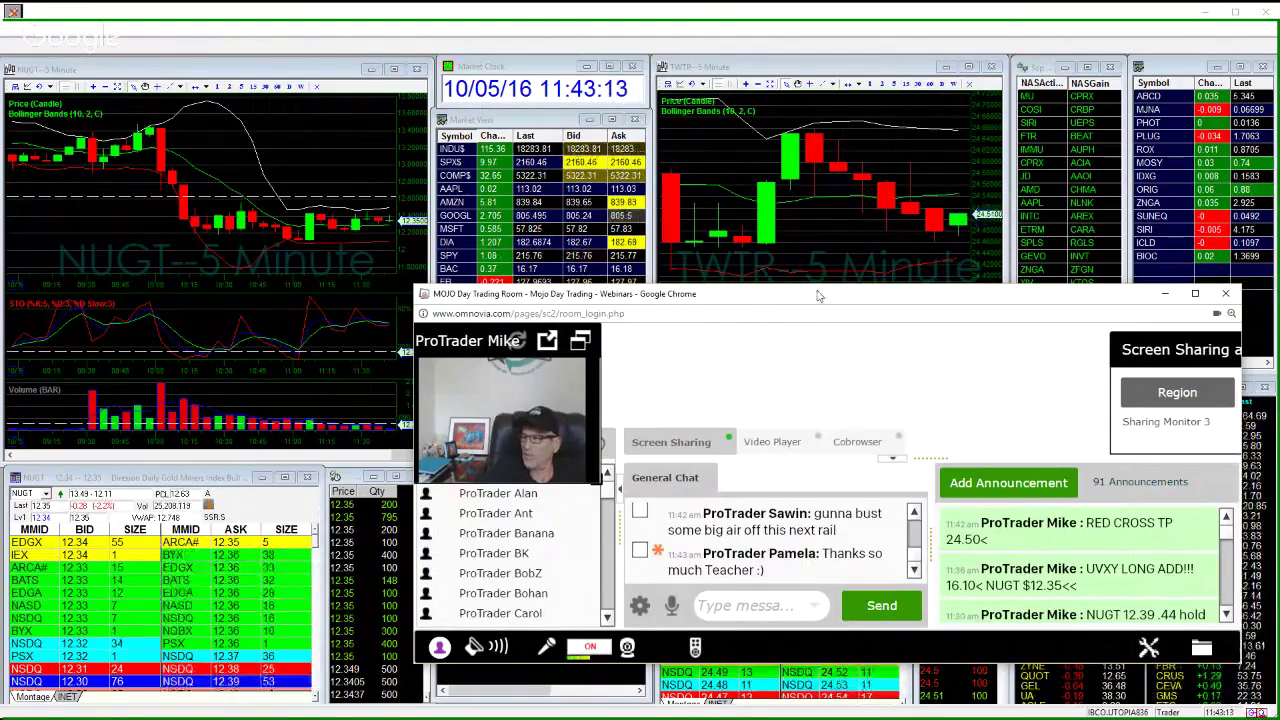
{"action": "left_click_drag", "start_coordinate": [815, 297], "coordinate": [0, 290]}
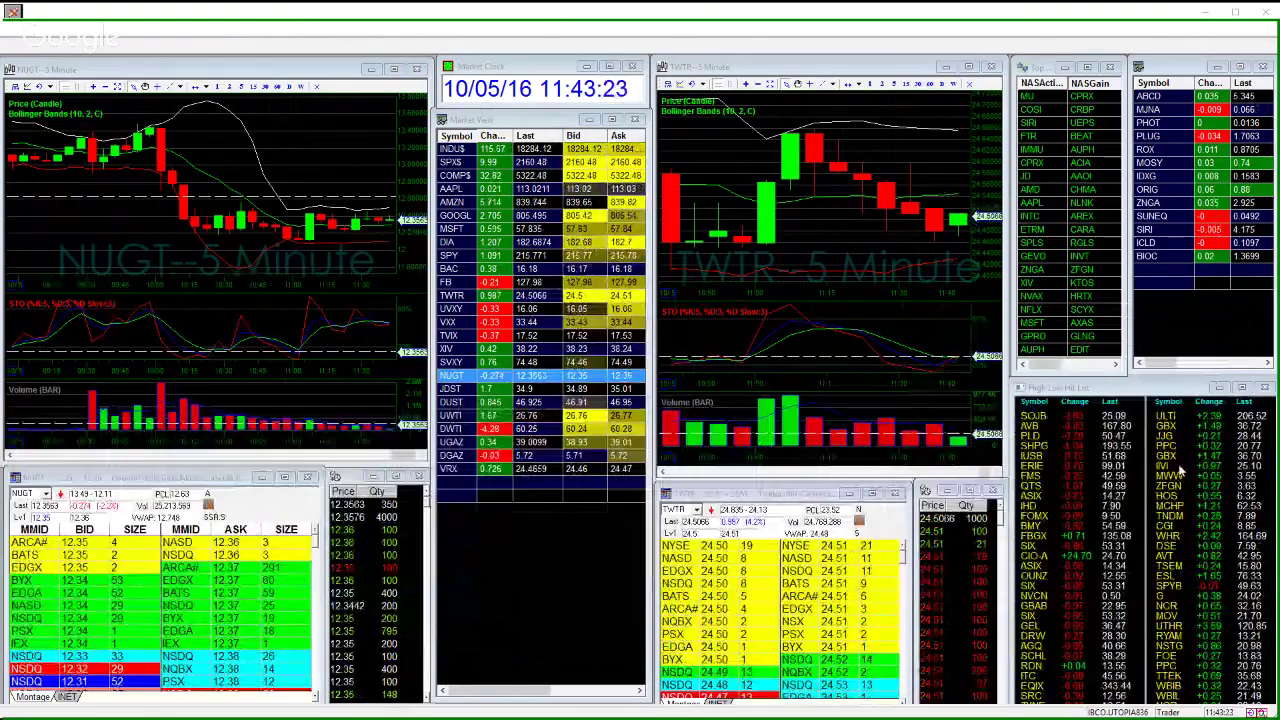
- Circle the upper rows of the High Low Hit List in red and clear the drawing
{"action": "left_click", "coordinate": [14, 11]}
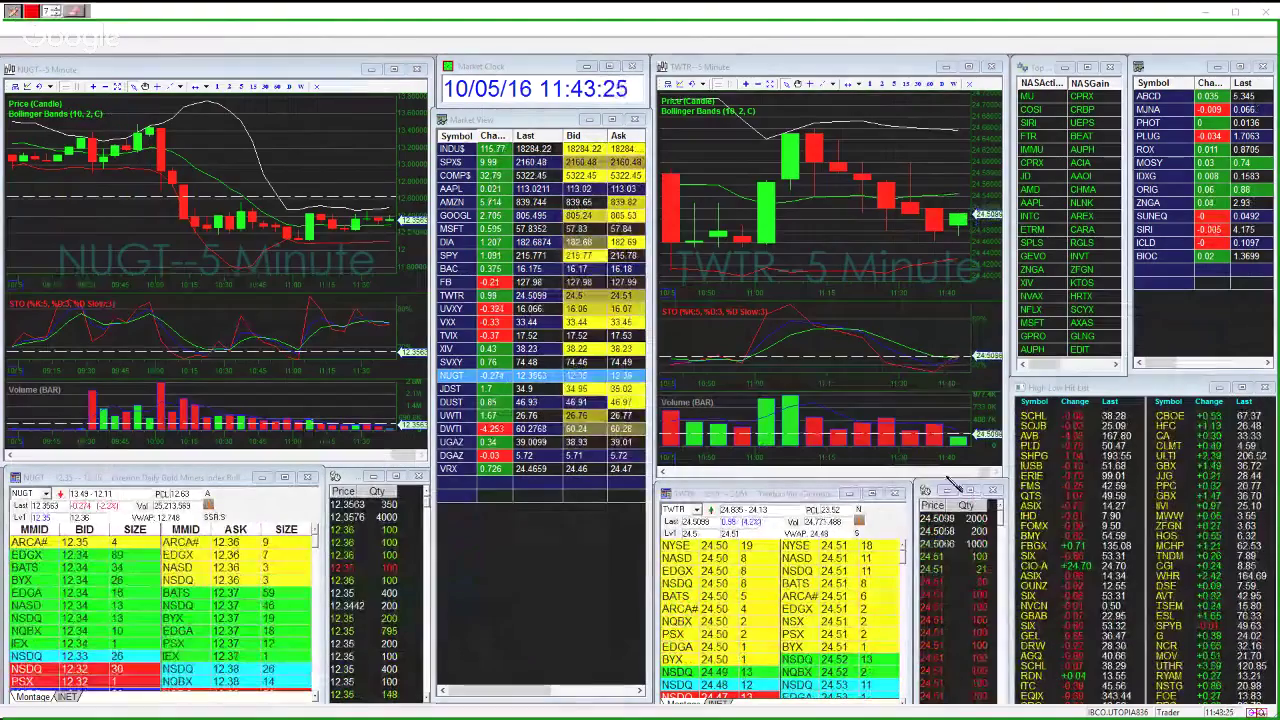
{"action": "left_click_drag", "start_coordinate": [1212, 508], "coordinate": [1057, 449]}
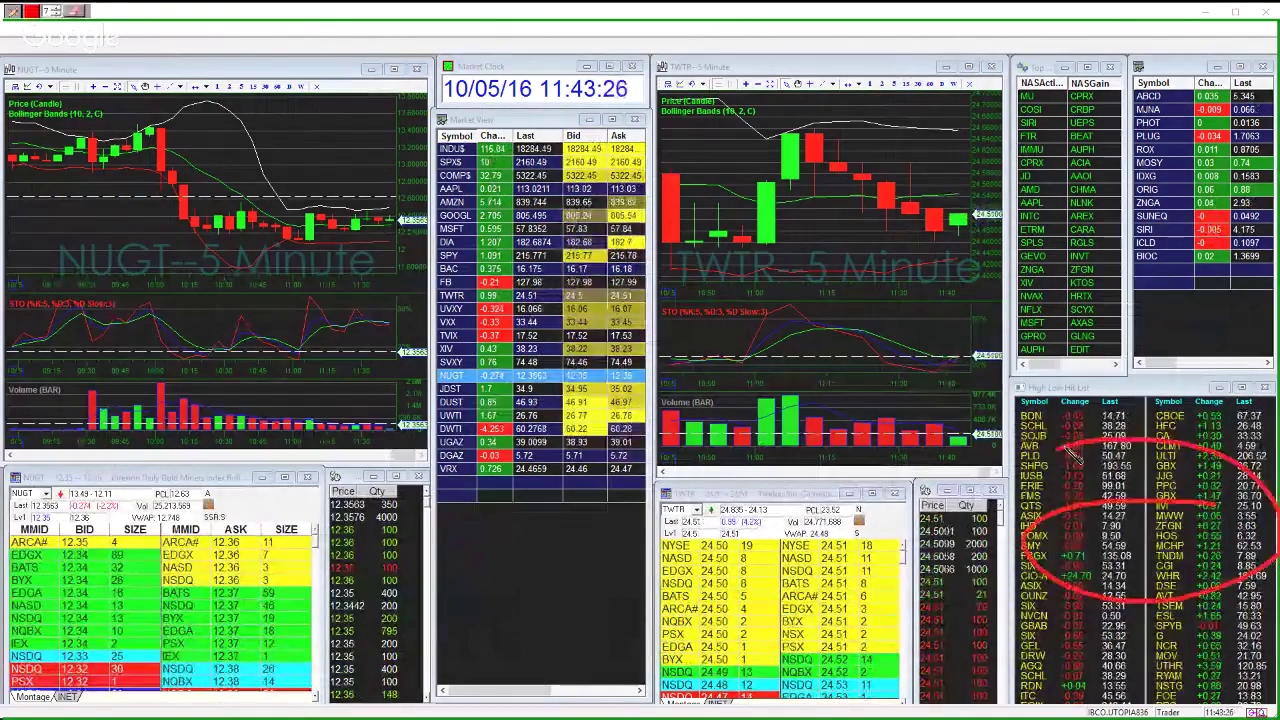
{"action": "left_click", "coordinate": [14, 11]}
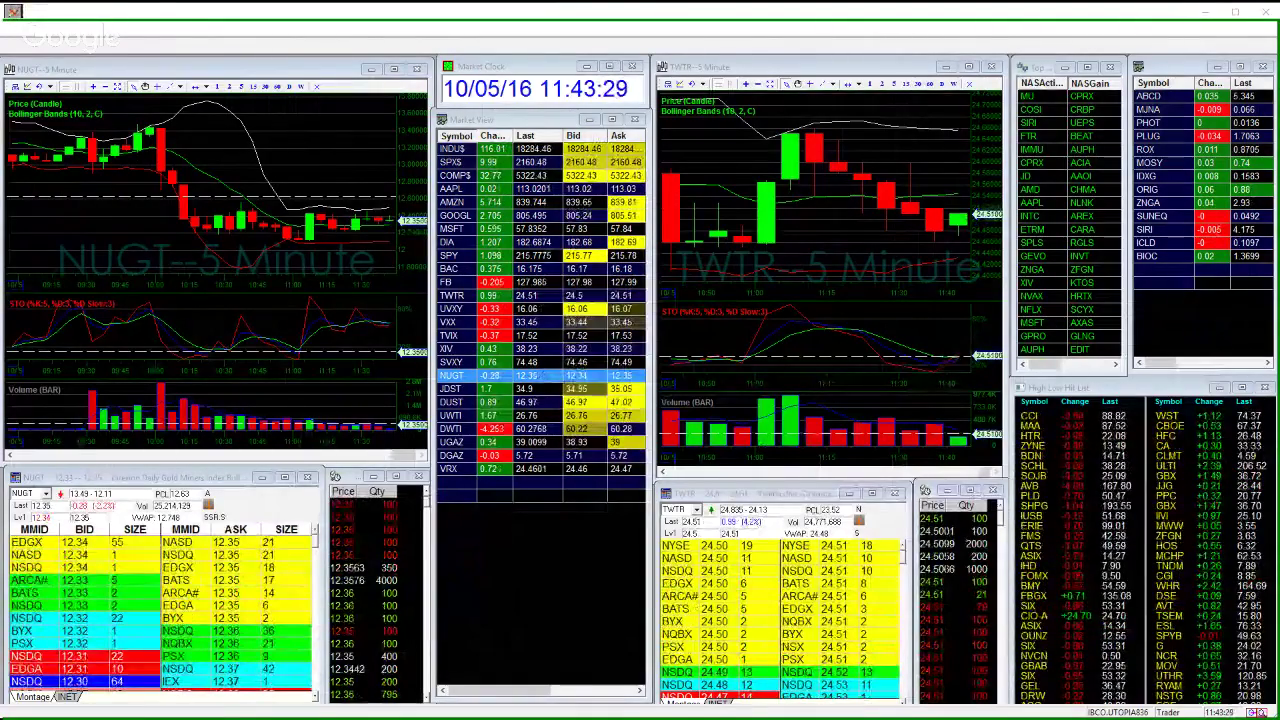
- Check the trading room window over the charts, and show ORIG from the watchlist on a daily chart
{"action": "left_click", "coordinate": [31, 496]}
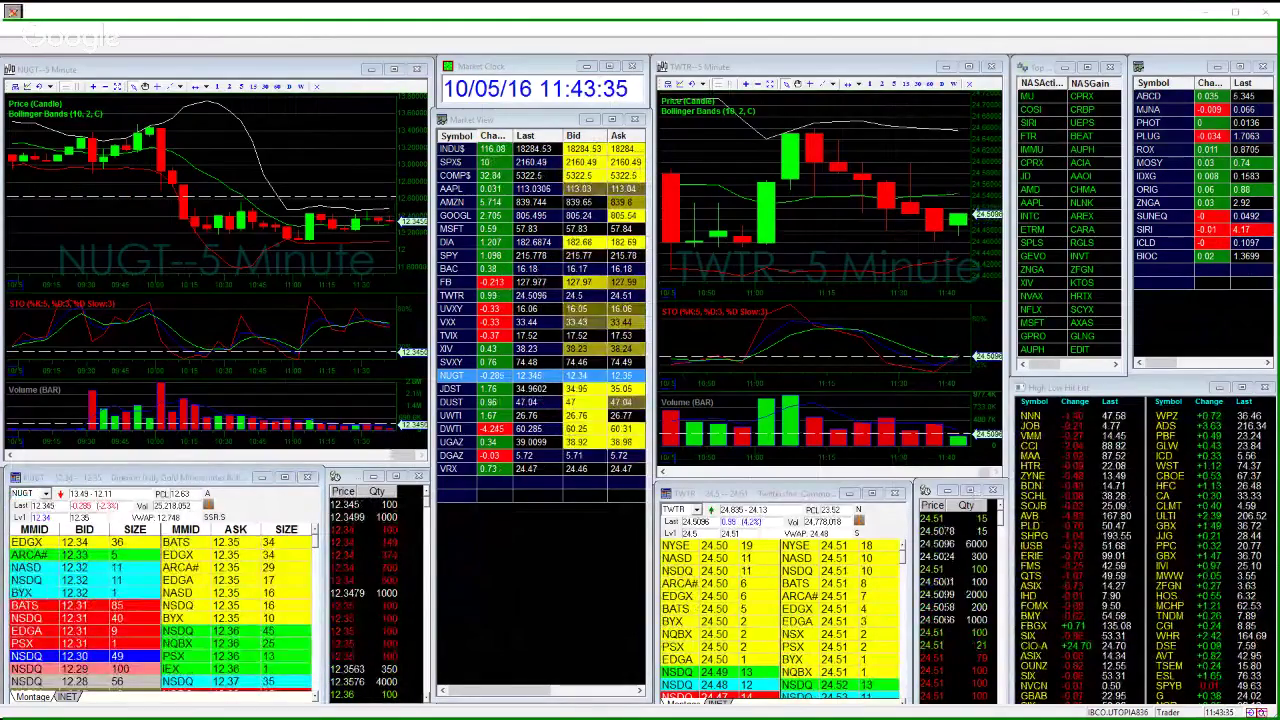
{"action": "left_click_drag", "start_coordinate": [0, 225], "coordinate": [611, 210]}
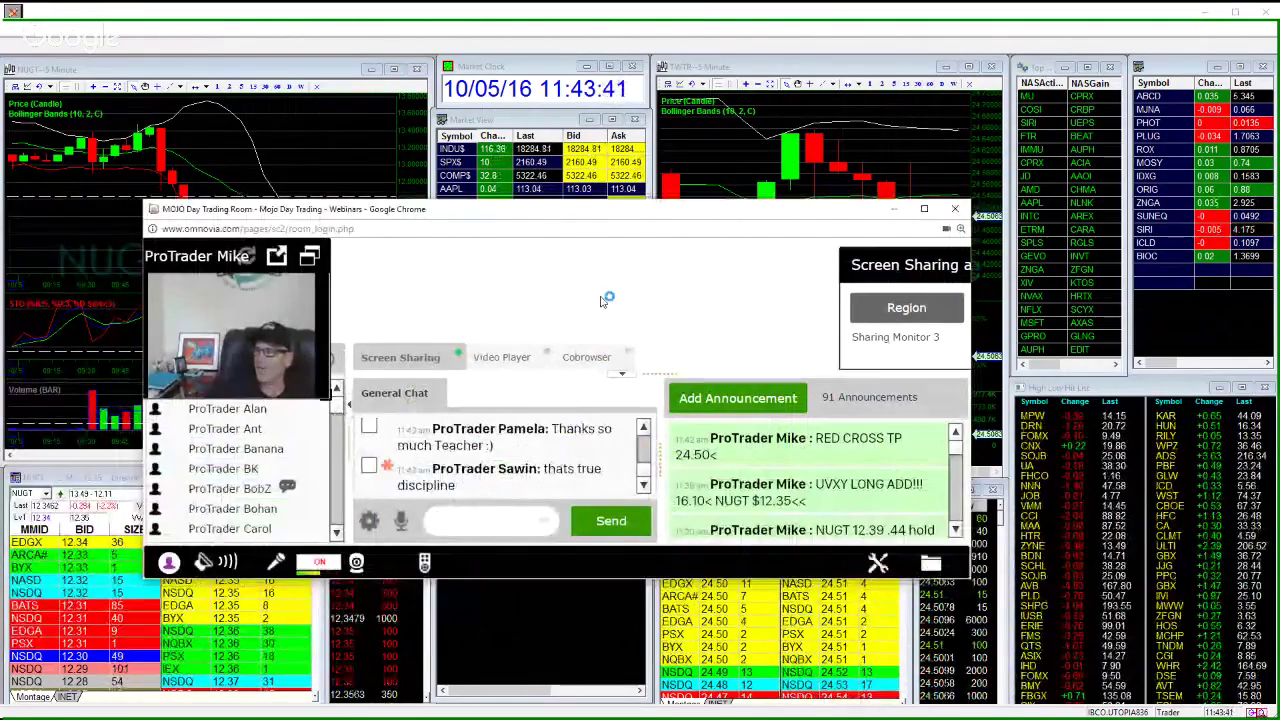
{"action": "left_click", "coordinate": [1150, 190]}
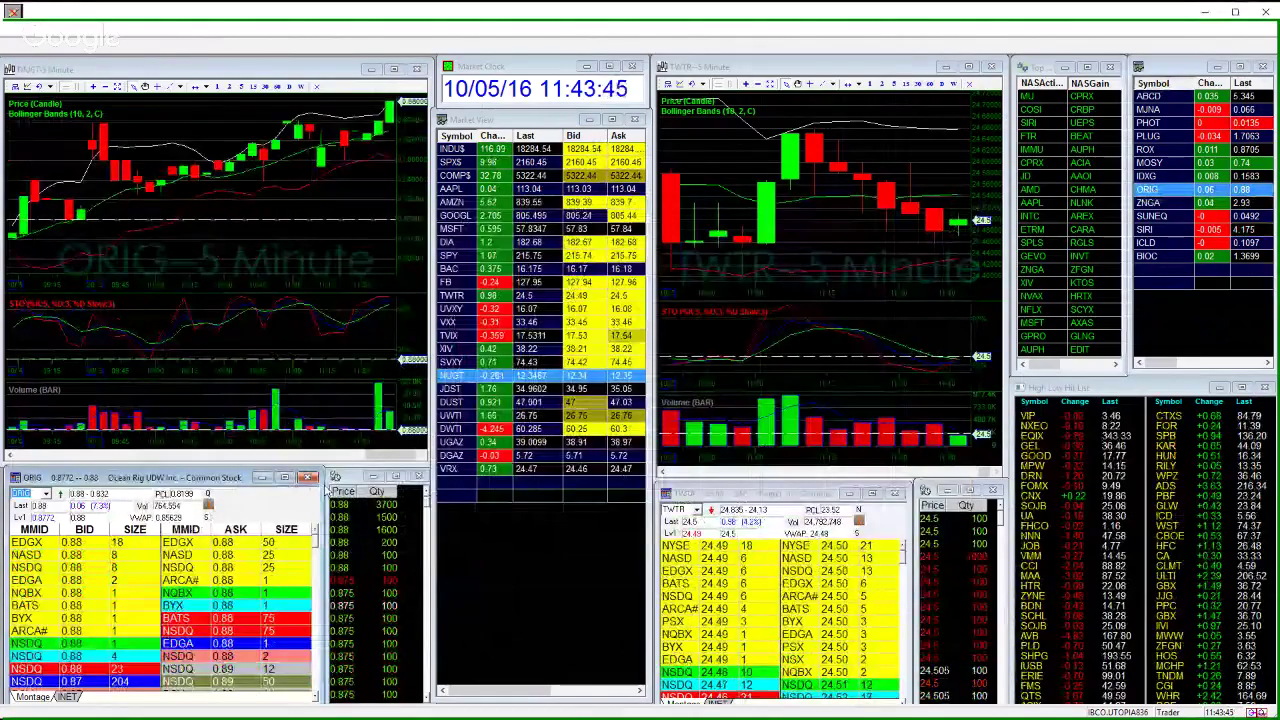
{"action": "left_click", "coordinate": [287, 88]}
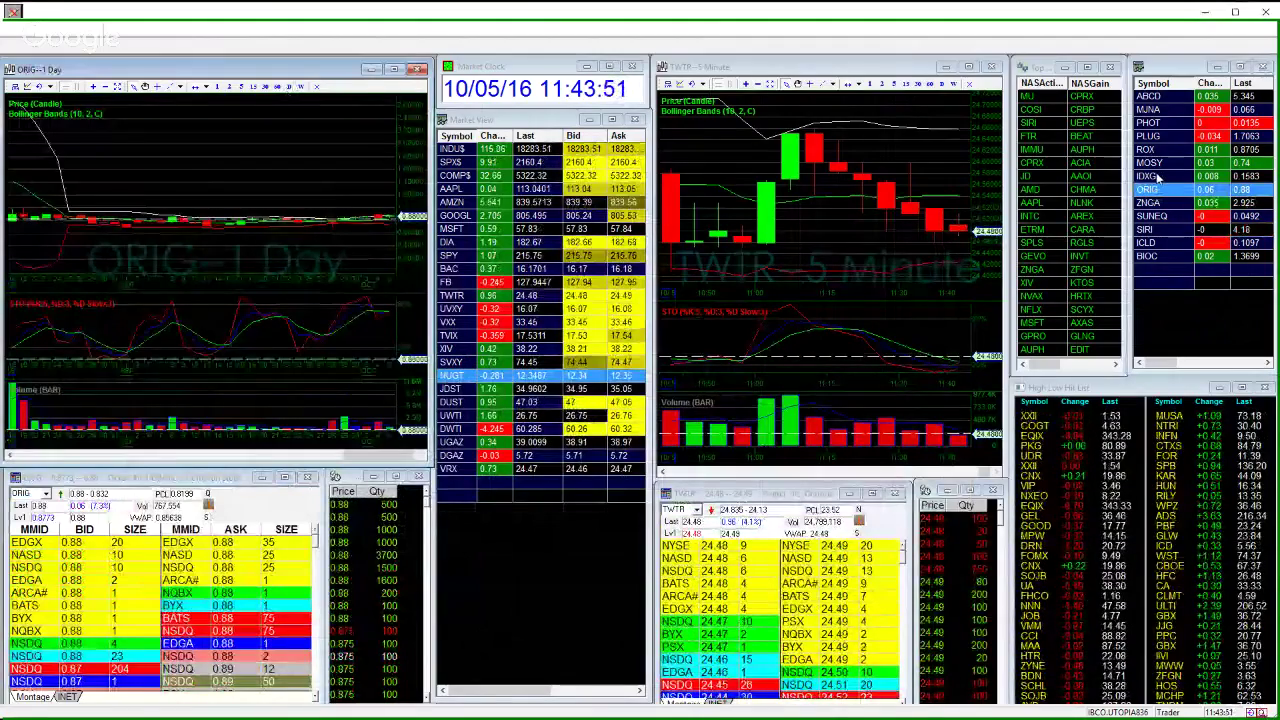
- Review the daily charts of IDXG, MOSY, ROX, SUNEQ and BIOC from the watchlist
{"action": "left_click", "coordinate": [1160, 177]}
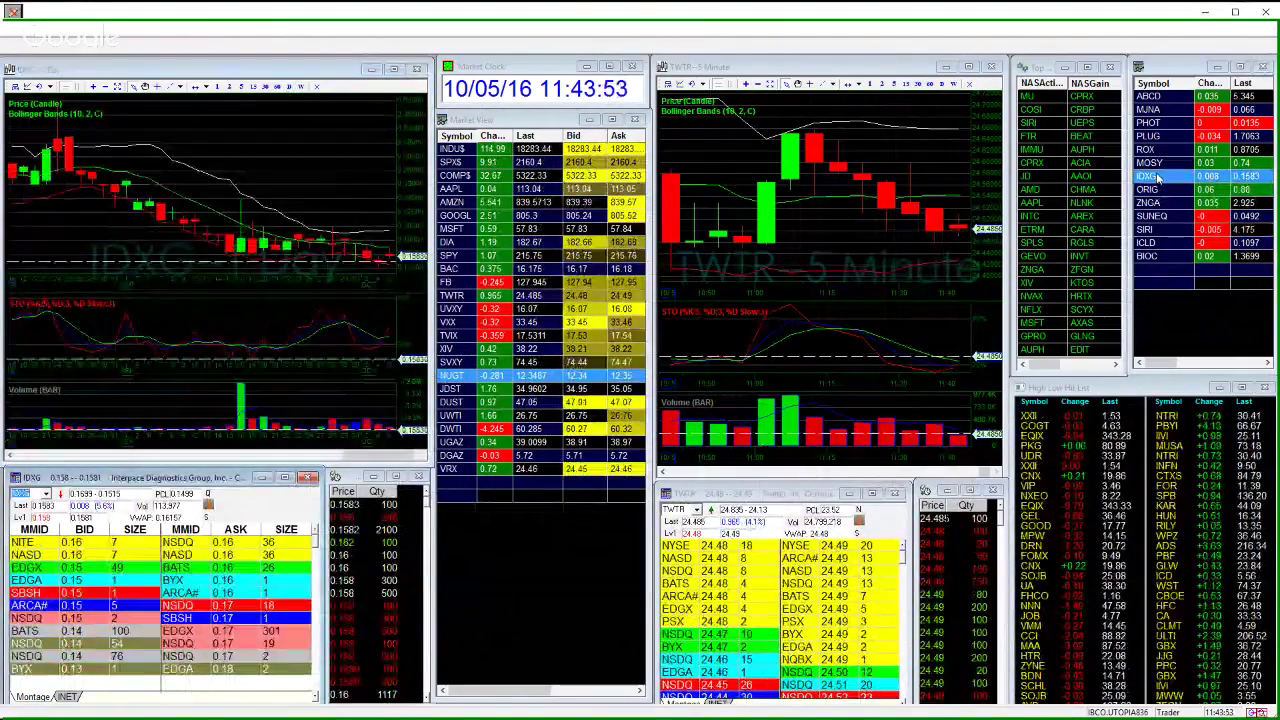
{"action": "left_click", "coordinate": [1158, 164]}
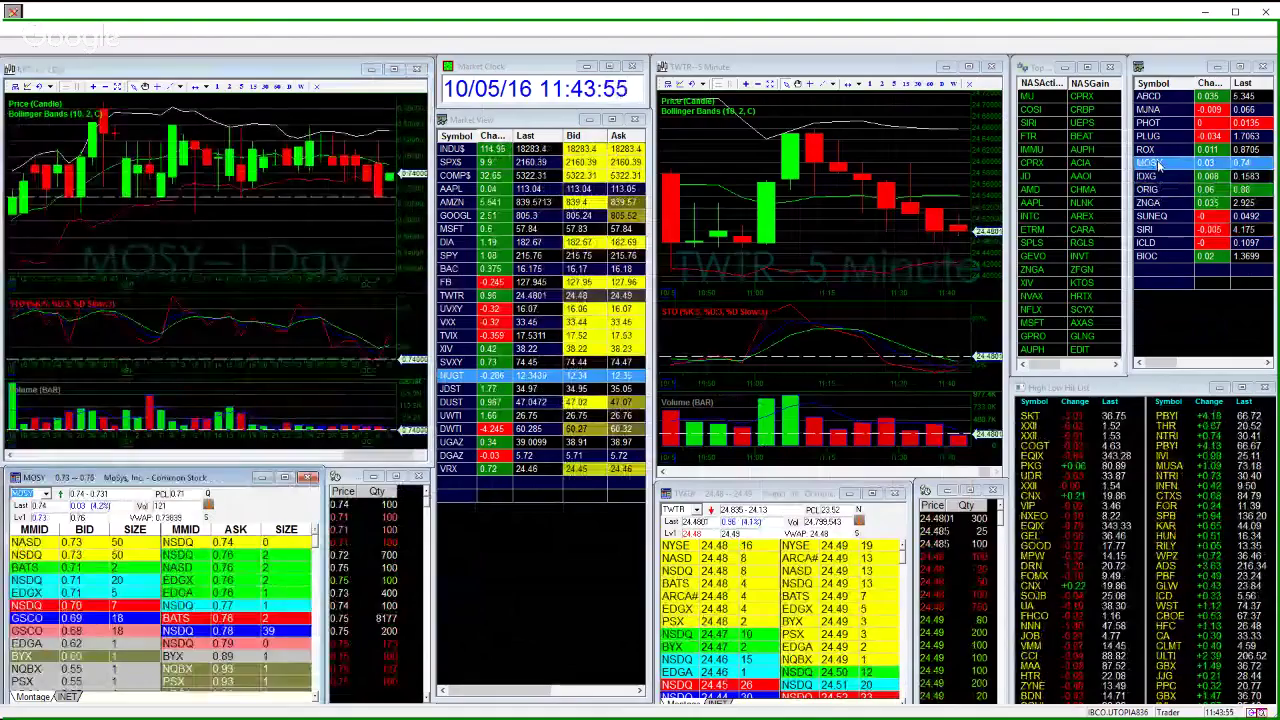
{"action": "left_click", "coordinate": [1155, 150]}
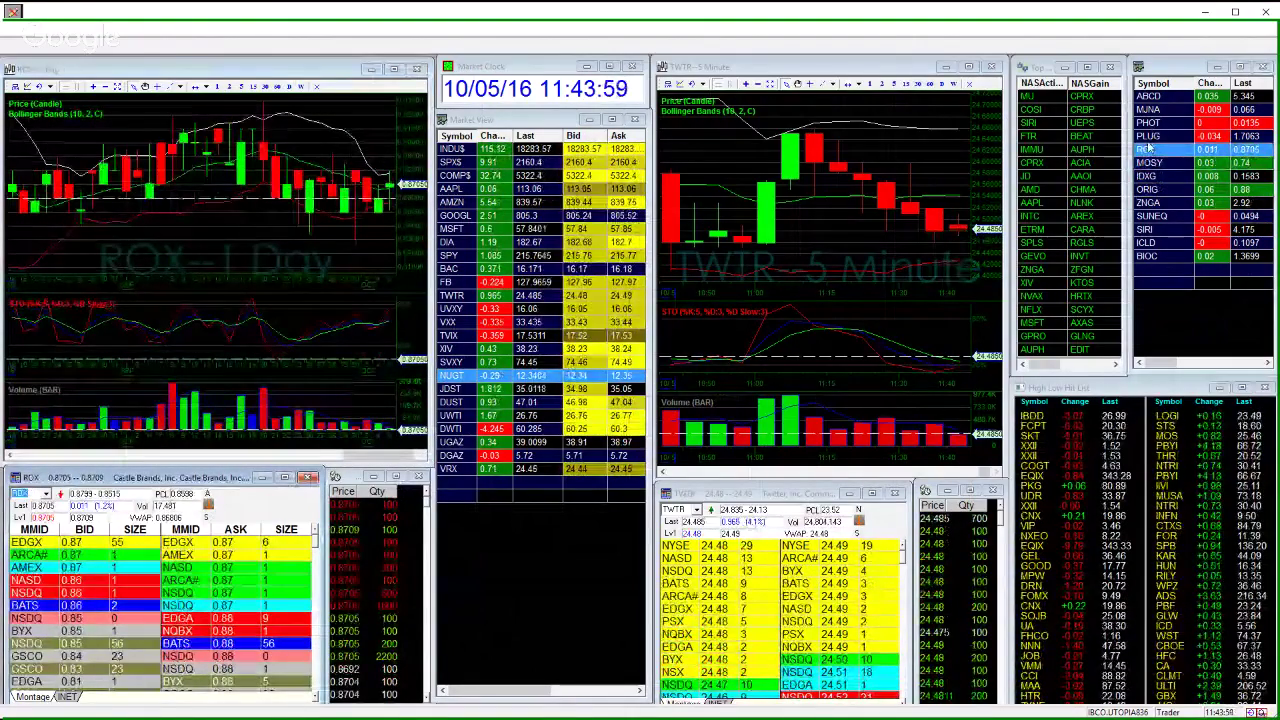
{"action": "left_click", "coordinate": [1152, 216]}
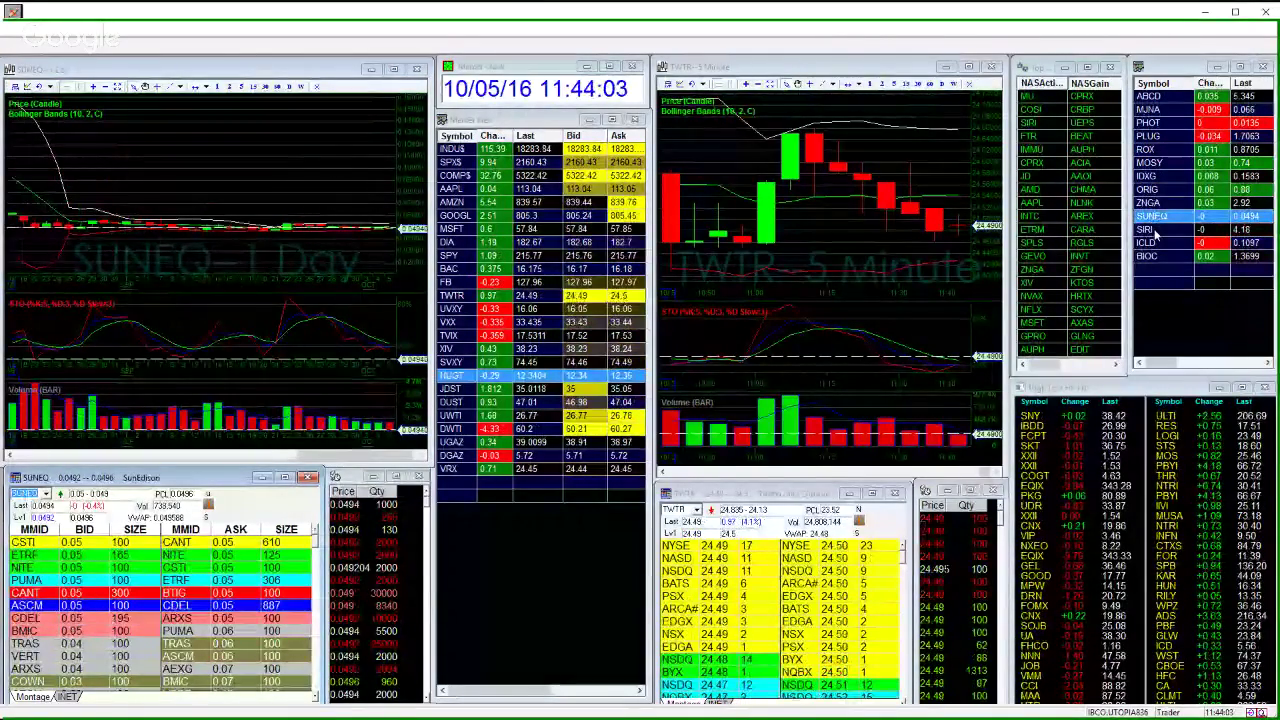
{"action": "left_click", "coordinate": [1150, 257]}
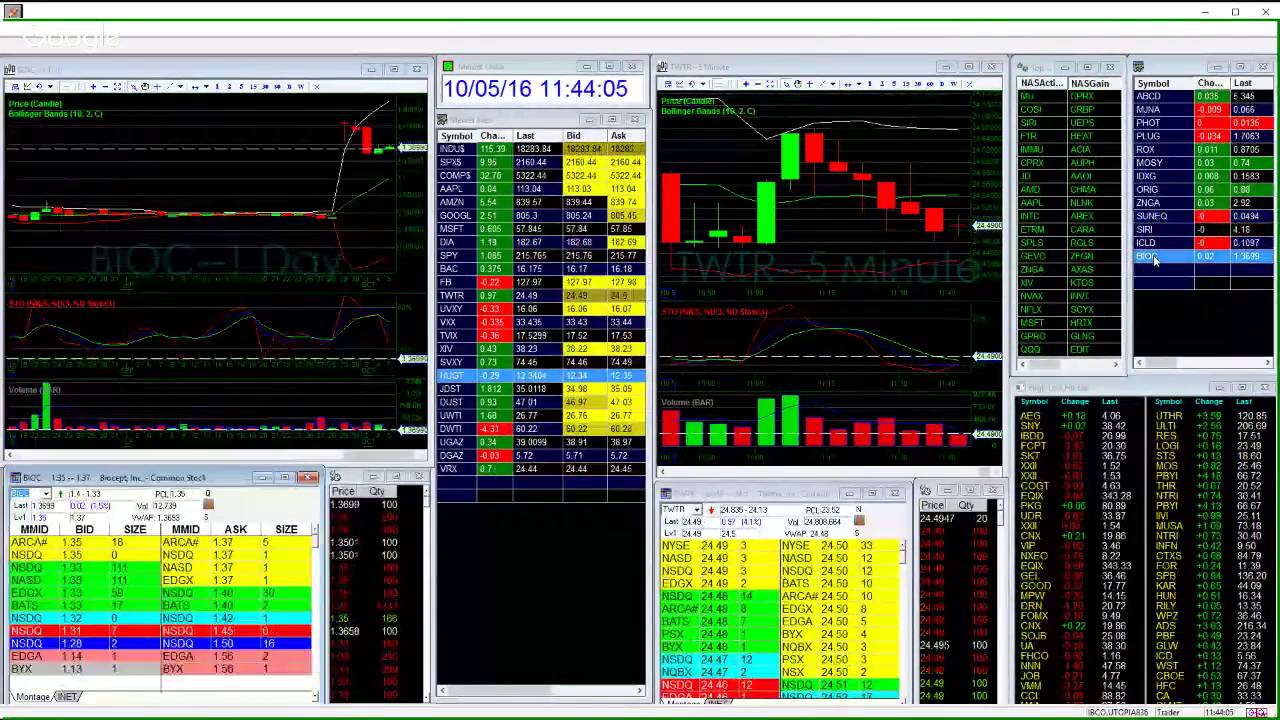
- Show the UVXY and NUGT daily charts, mark NUGT's volume figure and a volume bar in red, and clear the drawing
{"action": "left_click", "coordinate": [452, 309]}
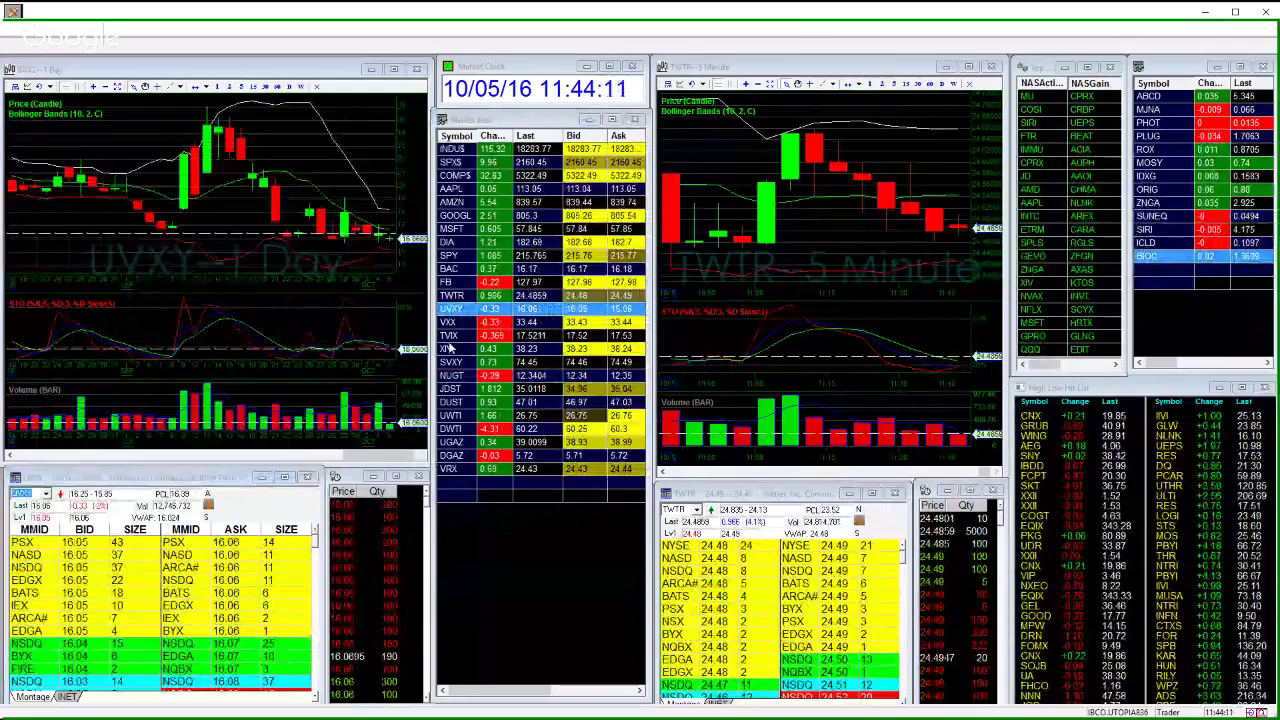
{"action": "left_click", "coordinate": [452, 375]}
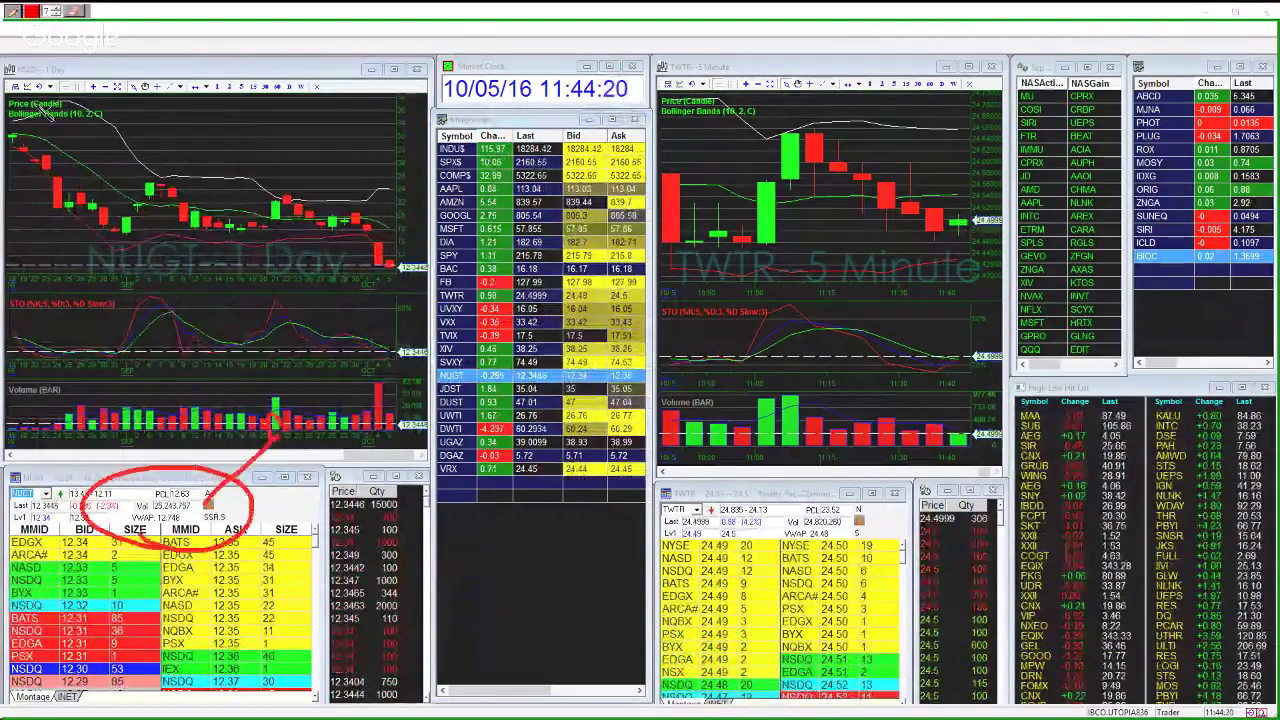
{"action": "left_click", "coordinate": [13, 11]}
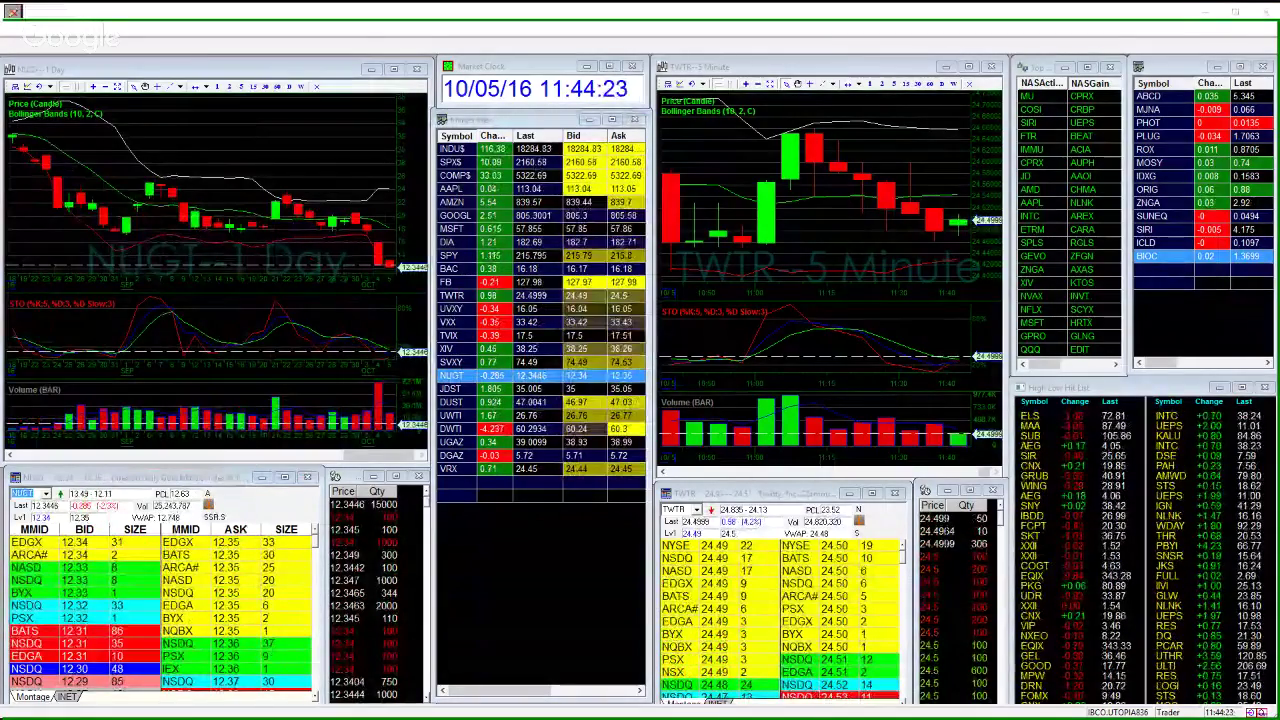
- Check the member list in the trading room window, and load NAKD into the quote montage and daily chart
{"action": "key", "text": "alt+Tab"}
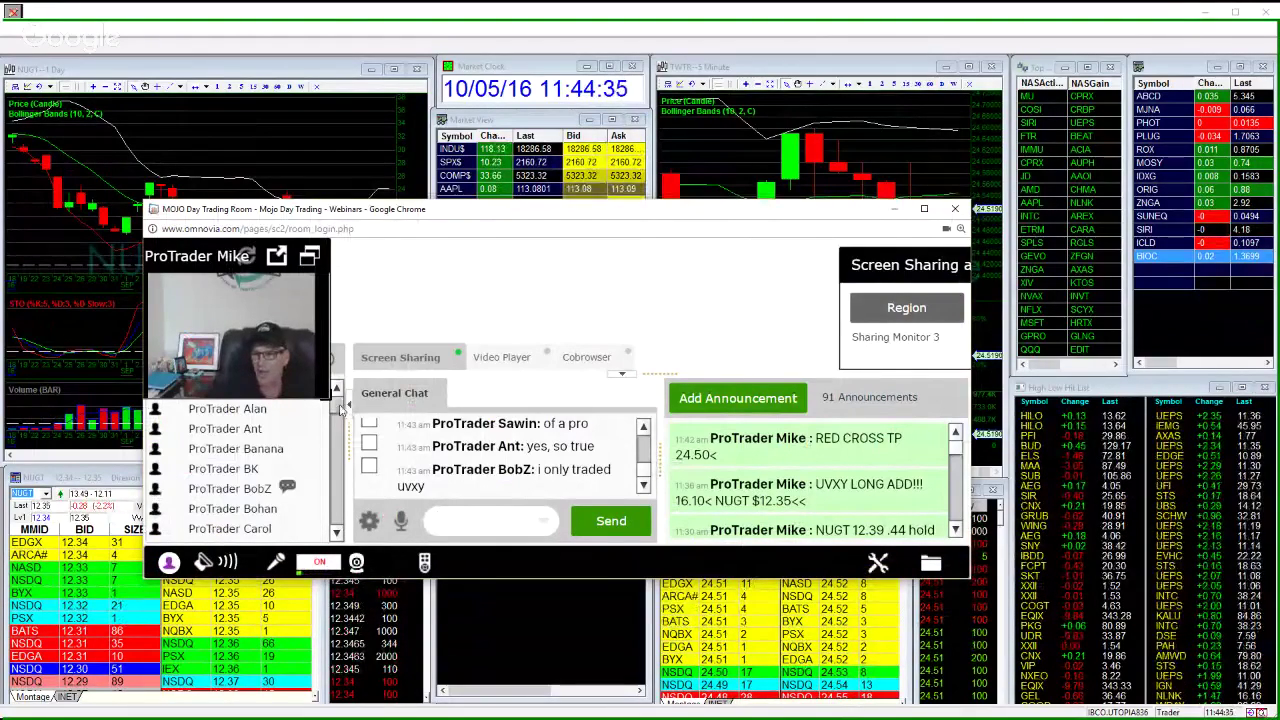
{"action": "left_click_drag", "start_coordinate": [340, 410], "coordinate": [340, 383]}
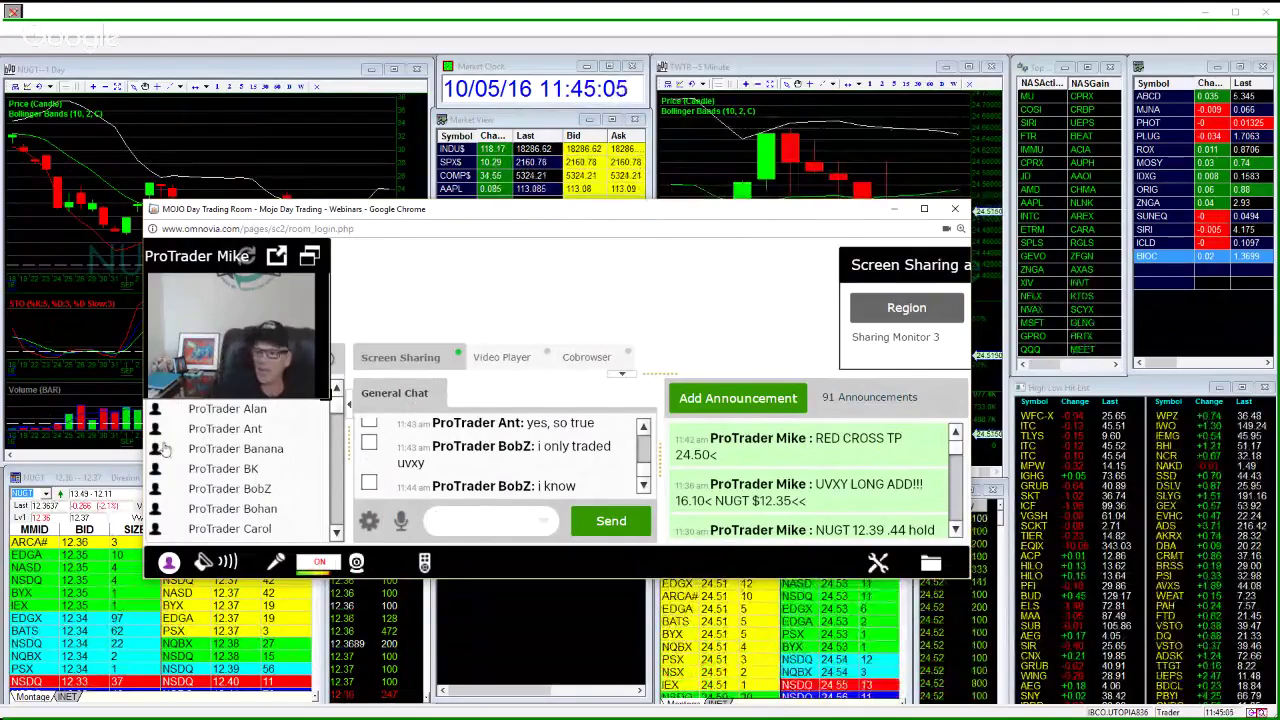
{"action": "left_click", "coordinate": [36, 494]}
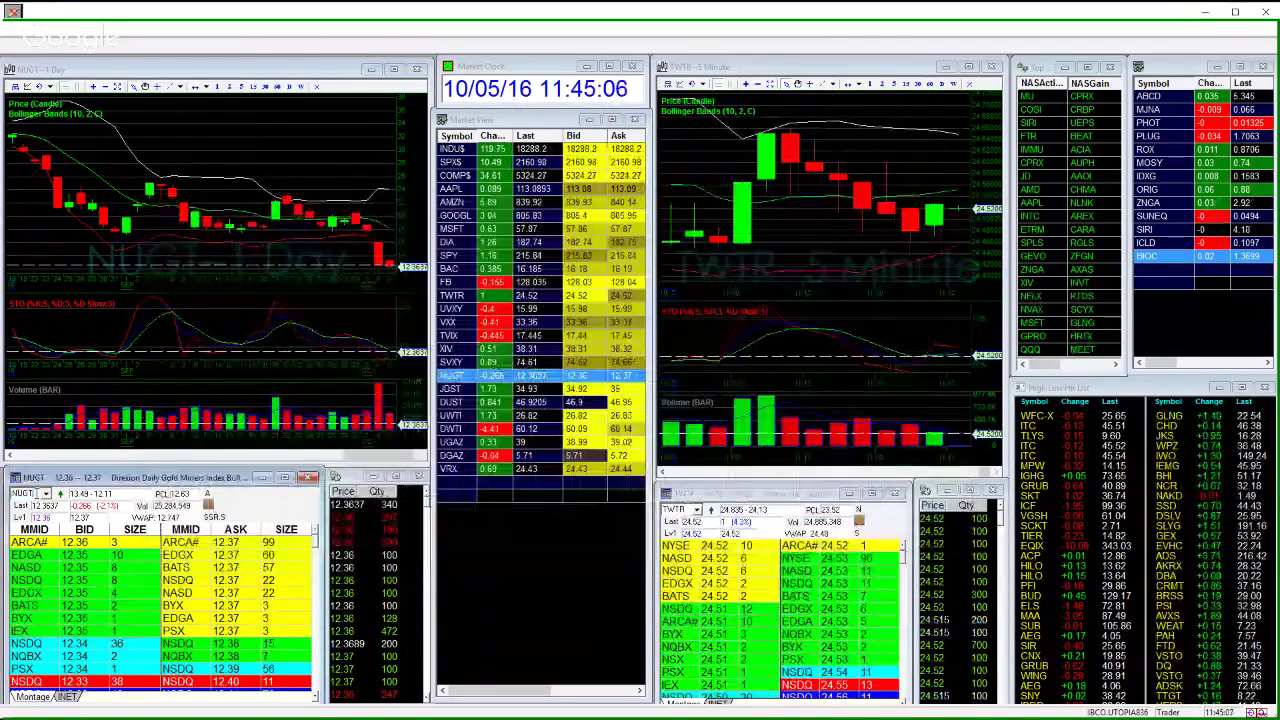
{"action": "type", "text": "NAKD"}
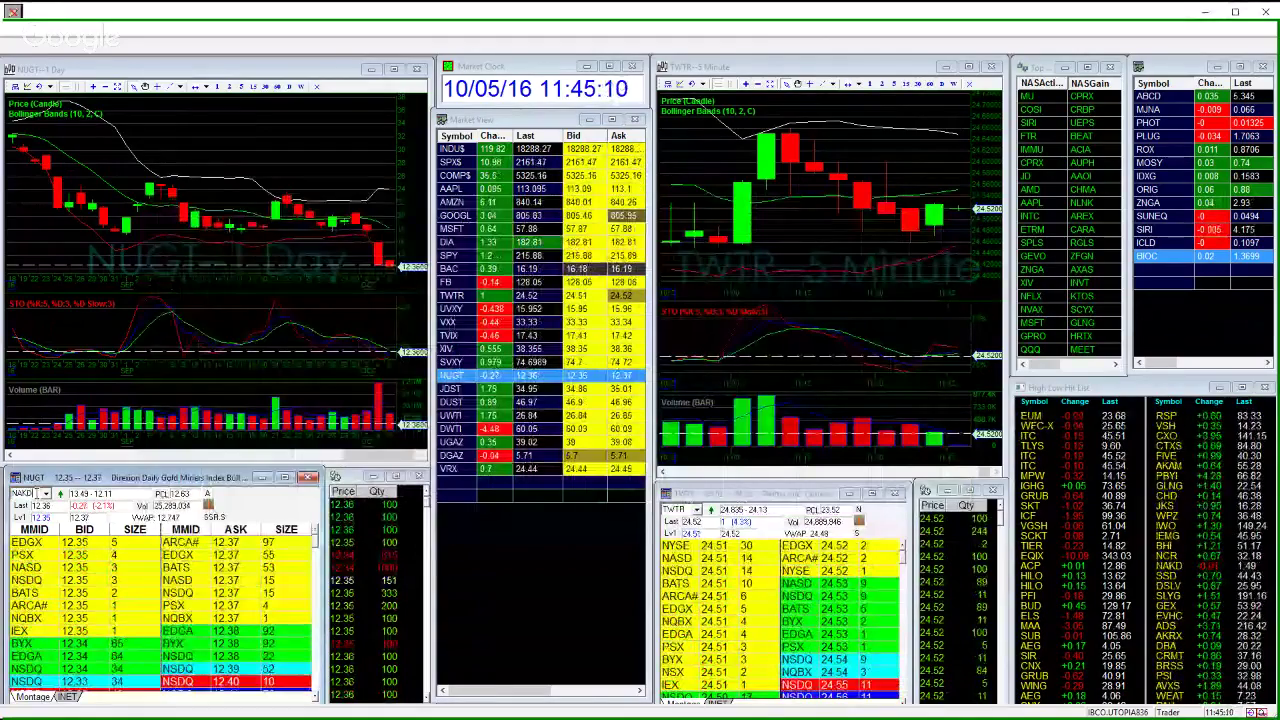
{"action": "key", "text": "Return"}
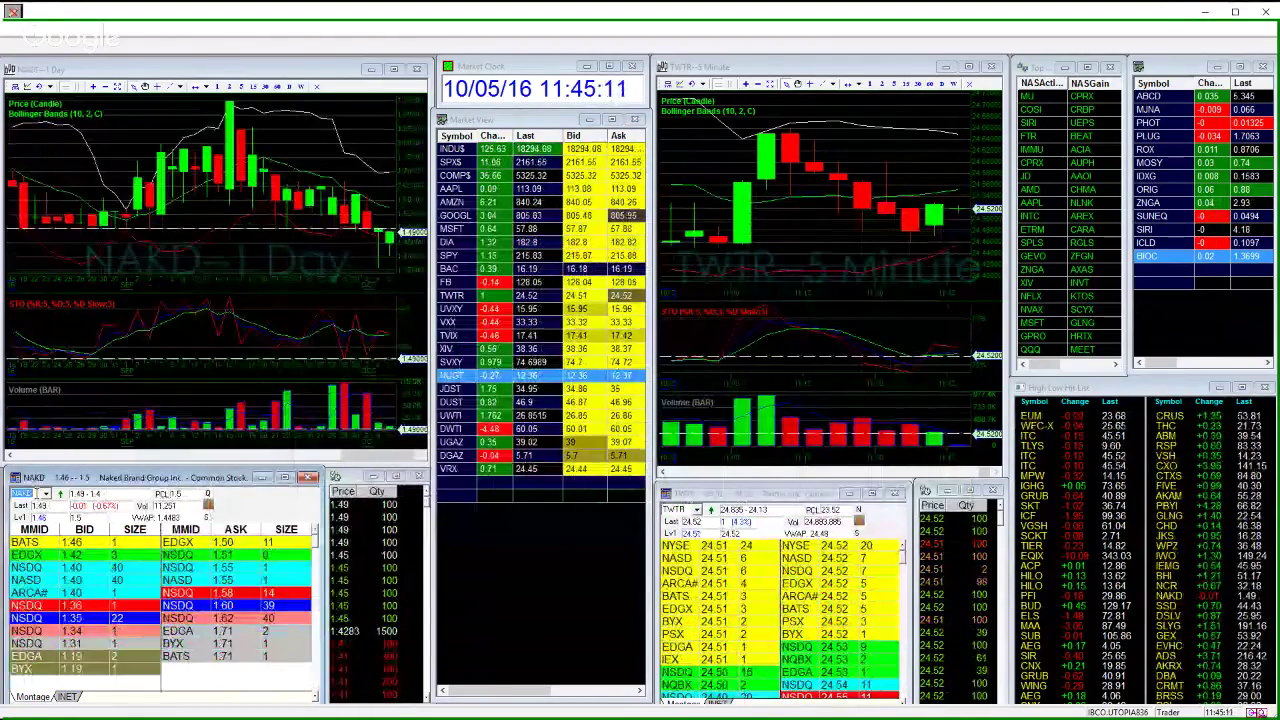
{"action": "left_click", "coordinate": [235, 117]}
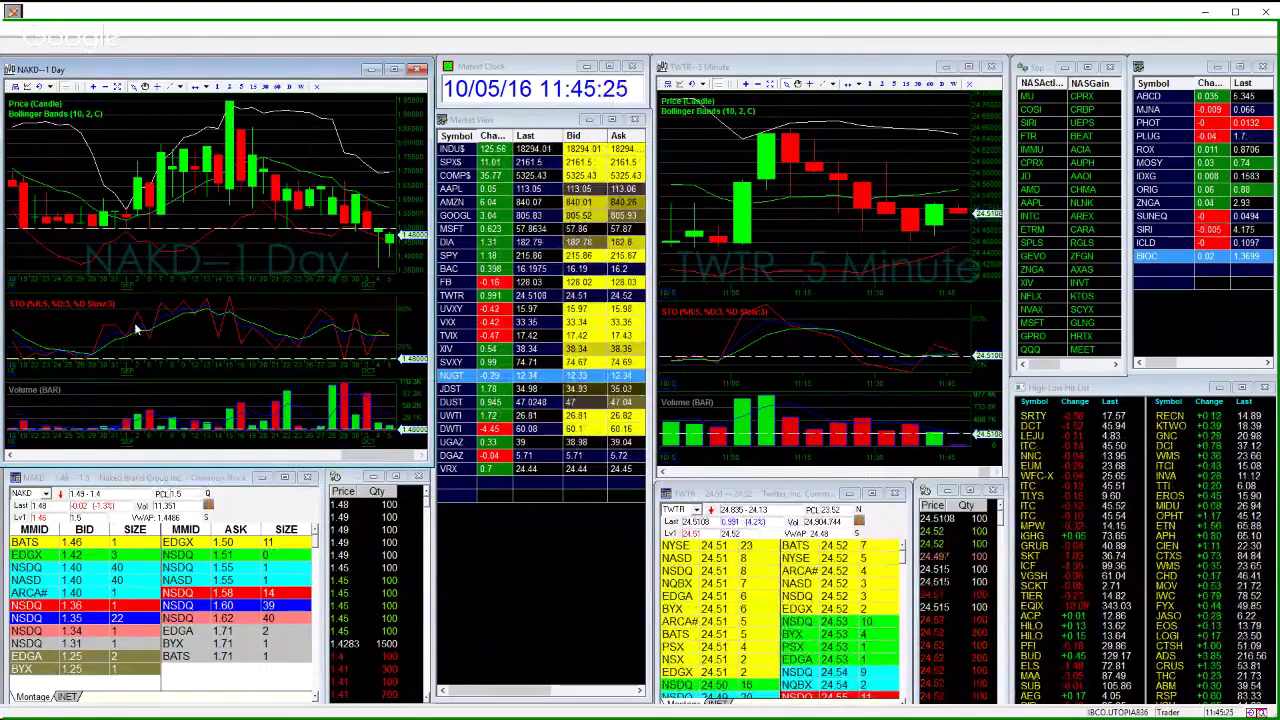
- Bring up the UVXY daily chart and draft a room announcement reading "UVXY long tap tap tap 15.98 <"
{"action": "left_click", "coordinate": [452, 309]}
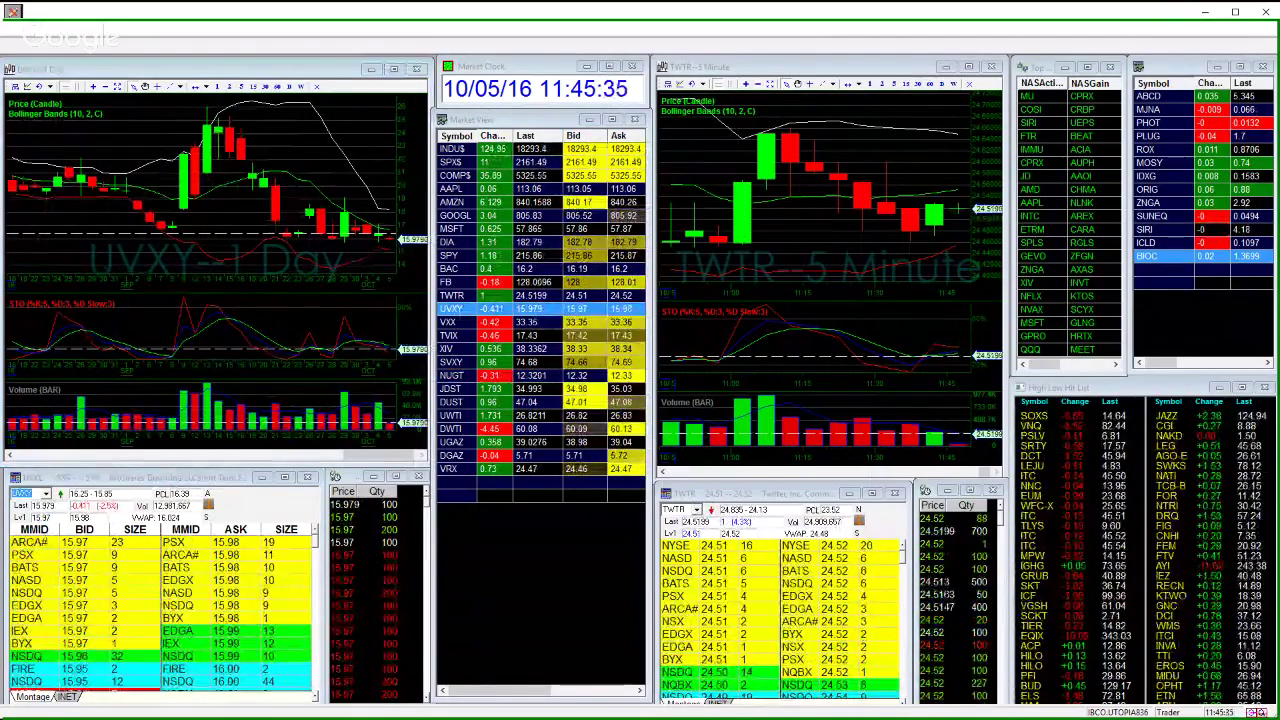
{"action": "key", "text": "alt+Tab"}
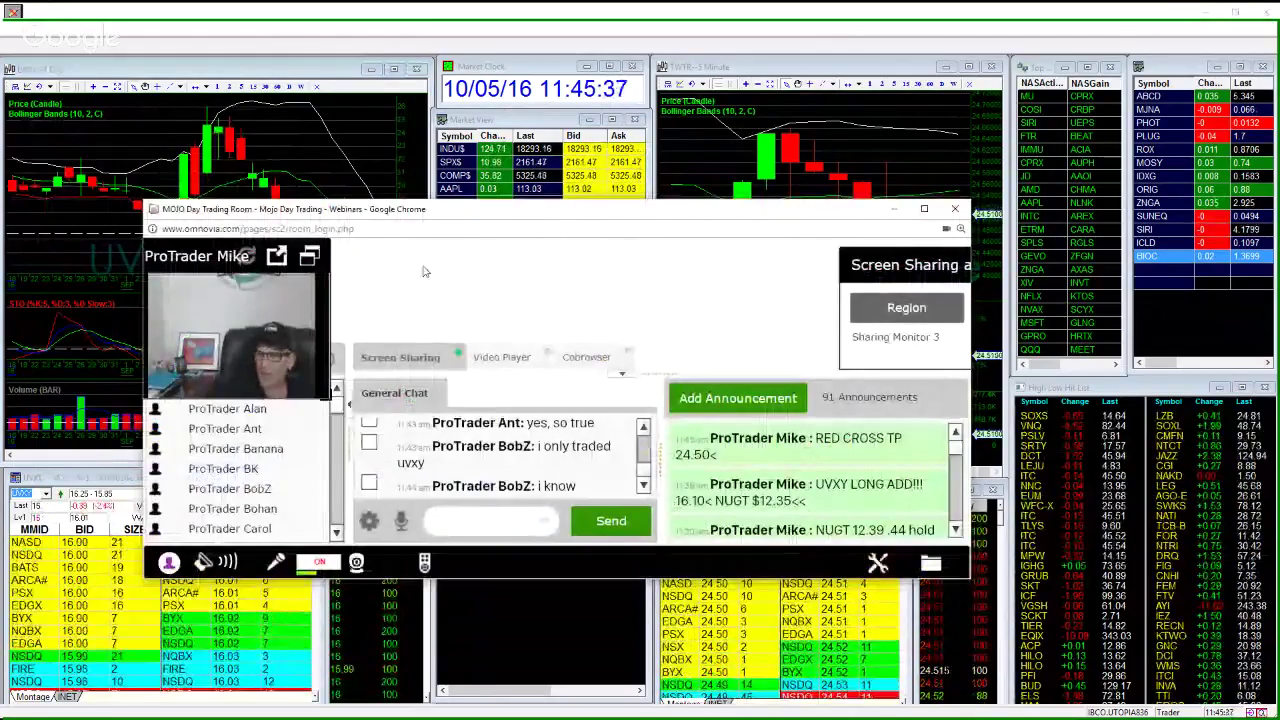
{"action": "left_click_drag", "start_coordinate": [494, 219], "coordinate": [547, 292]}
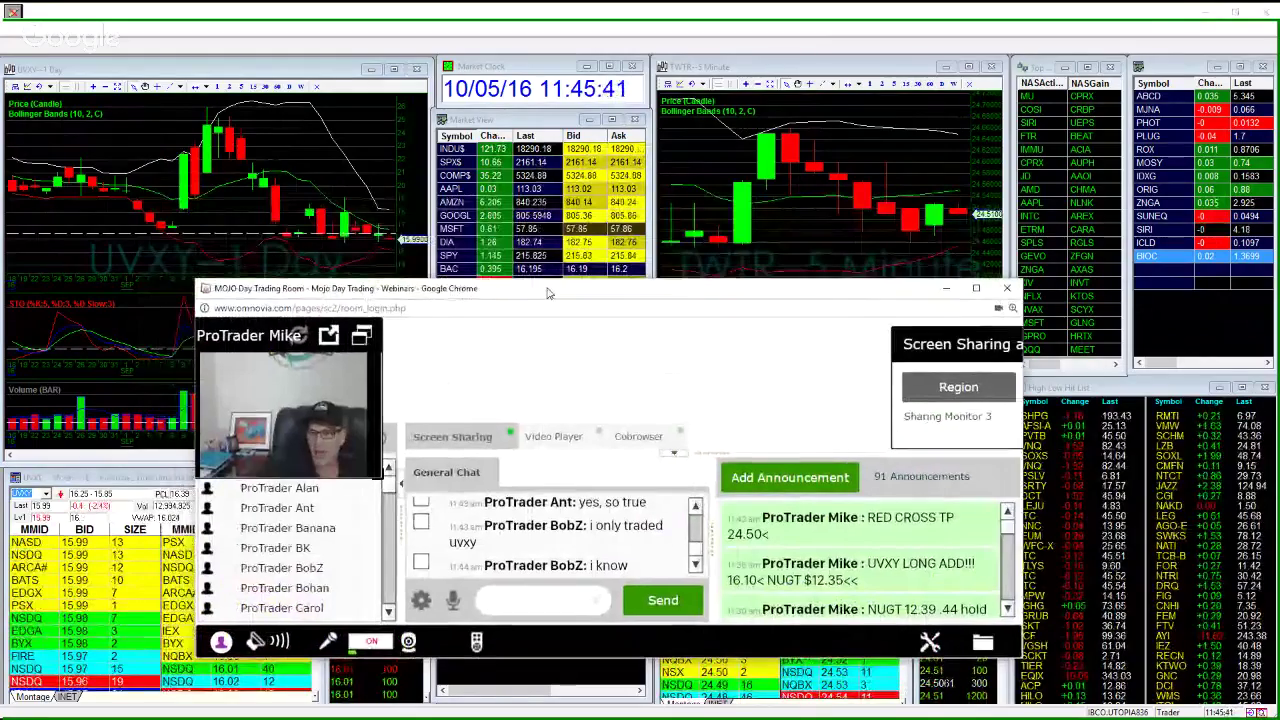
{"action": "left_click", "coordinate": [778, 477]}
{"action": "left_click", "coordinate": [562, 474]}
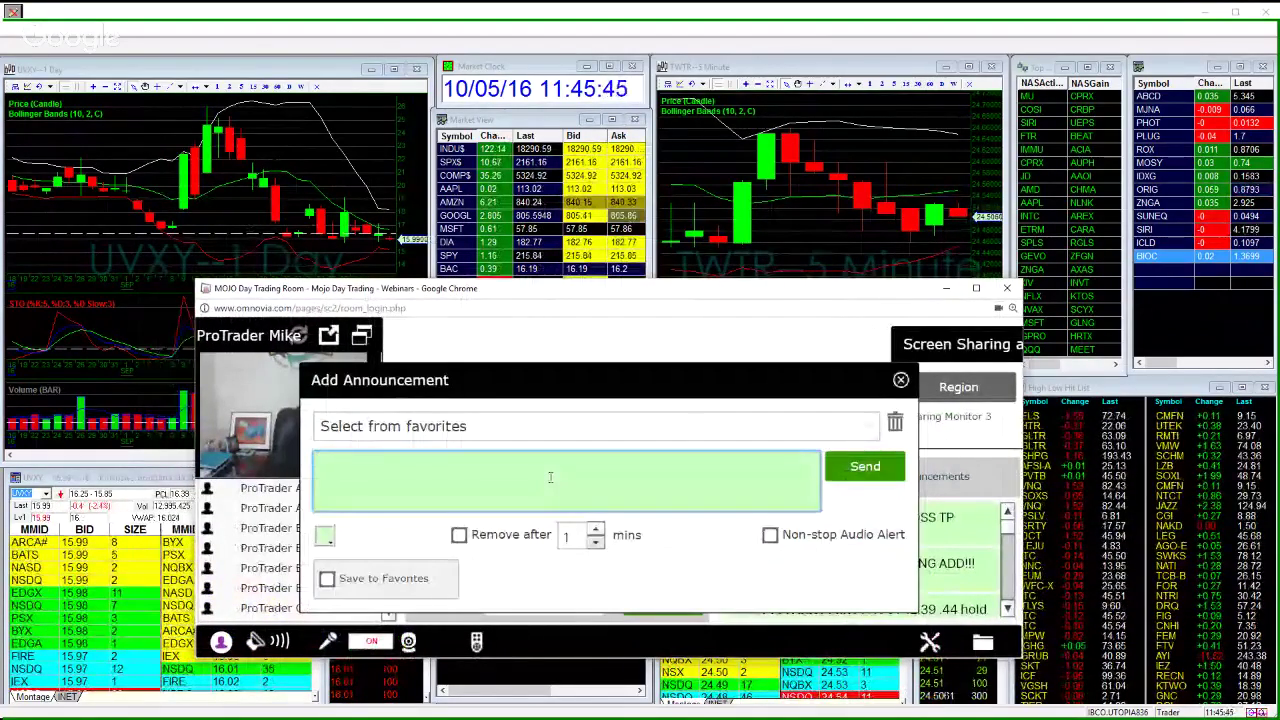
{"action": "type", "text": "UVXY long"}
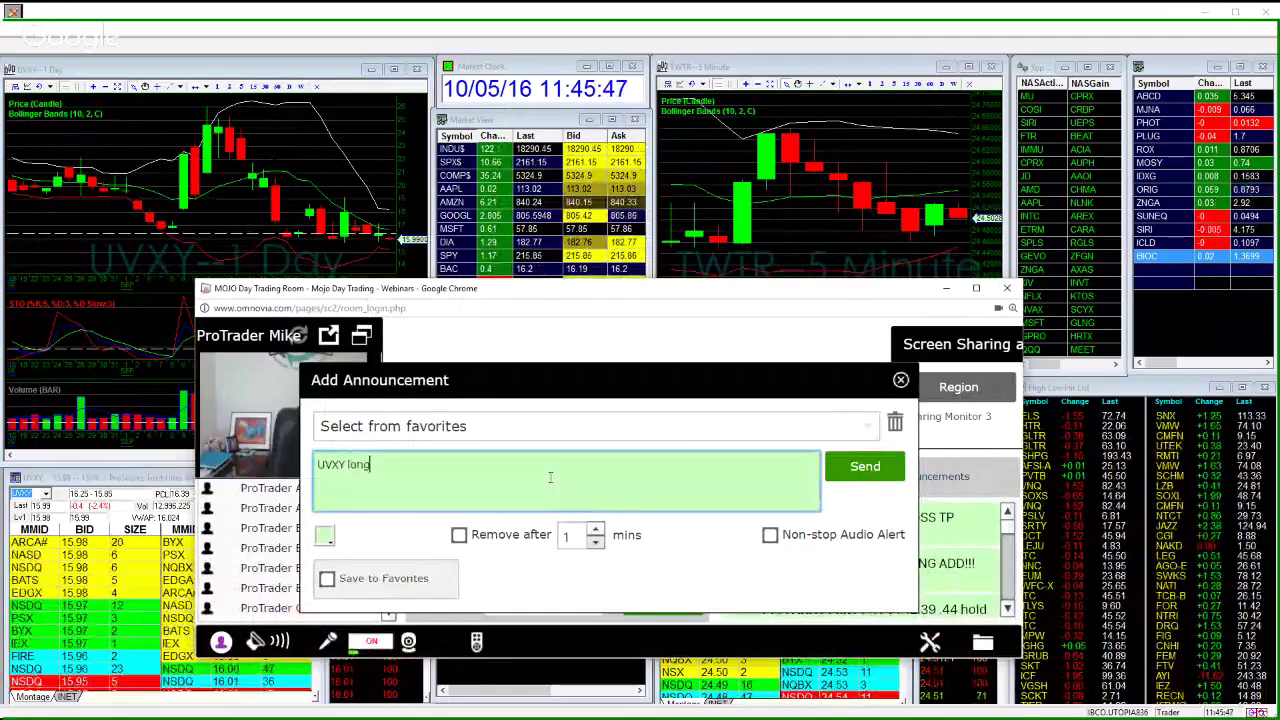
{"action": "type", "text": " tap tap tap 15.9"}
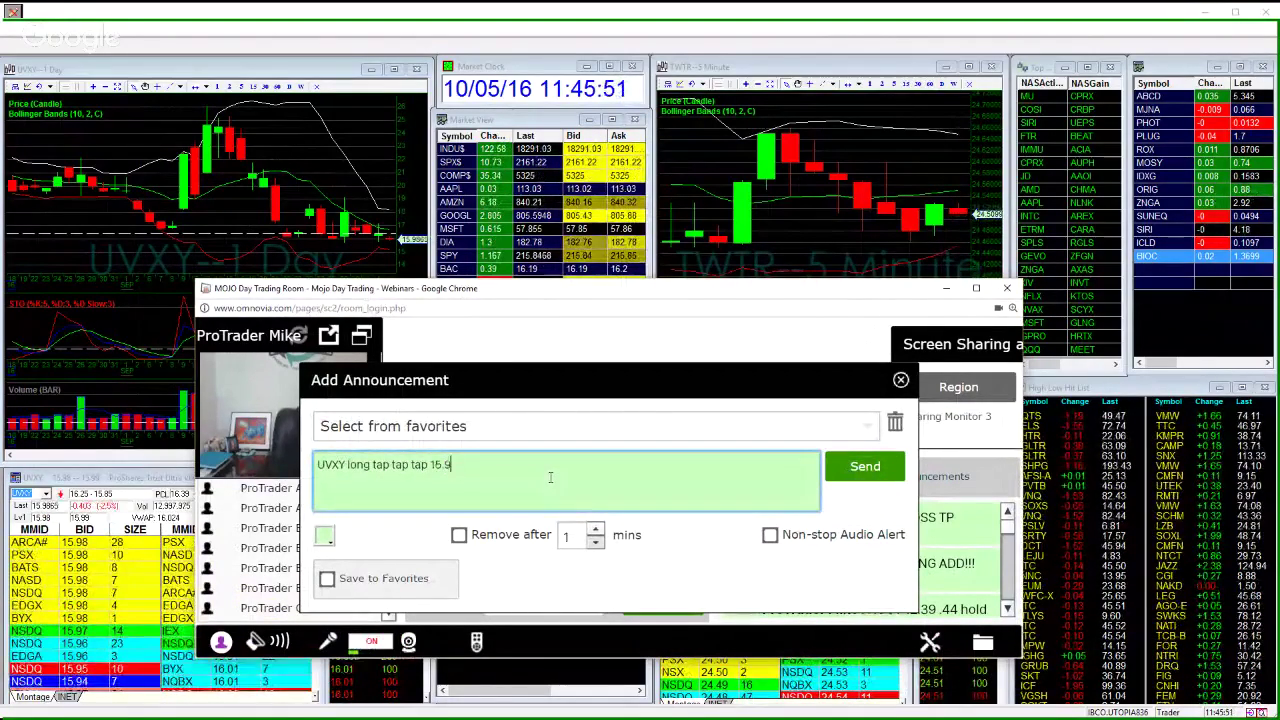
{"action": "type", "text": "8 c"}
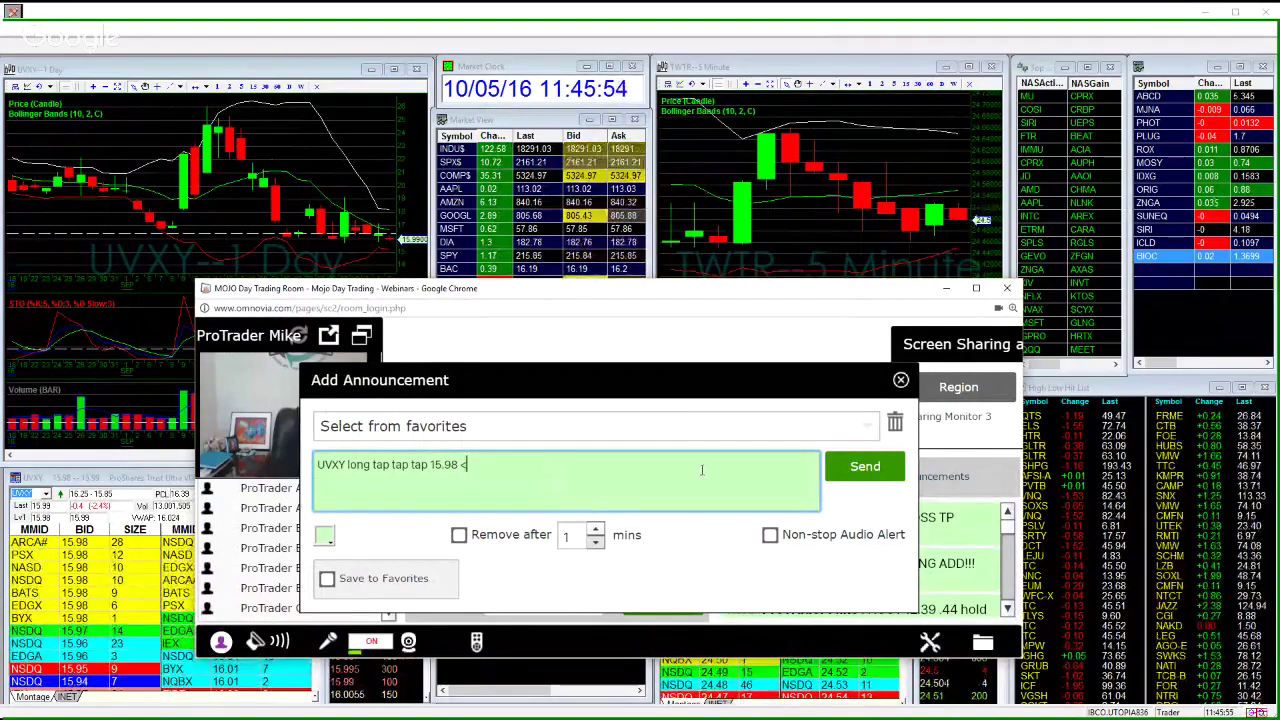
- Send the announcement "UVXY long tap tap tap 15.98 <" to the trading room and close the announcement form
{"action": "left_click", "coordinate": [865, 466]}
{"action": "left_click", "coordinate": [900, 380]}
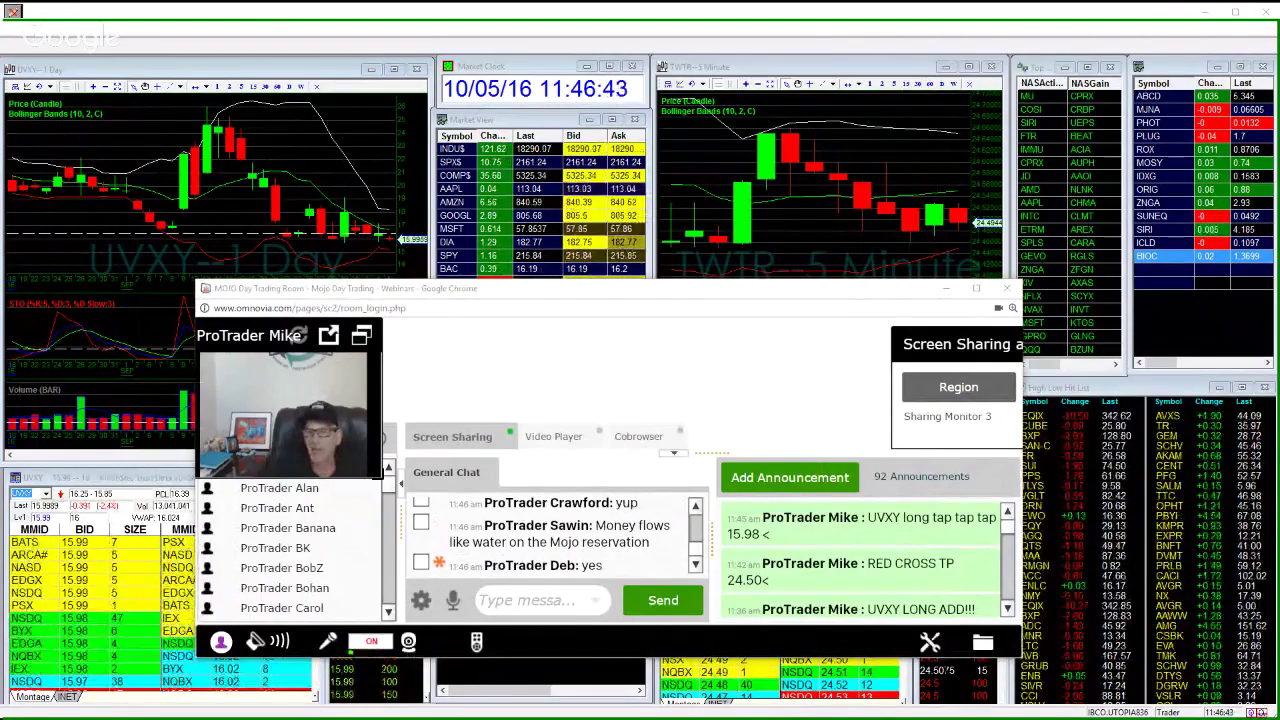
- Switch to the MOJO Day Trading Twitter profile in the browser and like the tweet with the "Share that excitement! Every day." image
{"action": "left_click_drag", "start_coordinate": [0, 40], "coordinate": [500, 82]}
{"action": "double_click", "coordinate": [500, 80]}
{"action": "scroll", "coordinate": [578, 565], "scroll_direction": "down", "scroll_amount": 3}
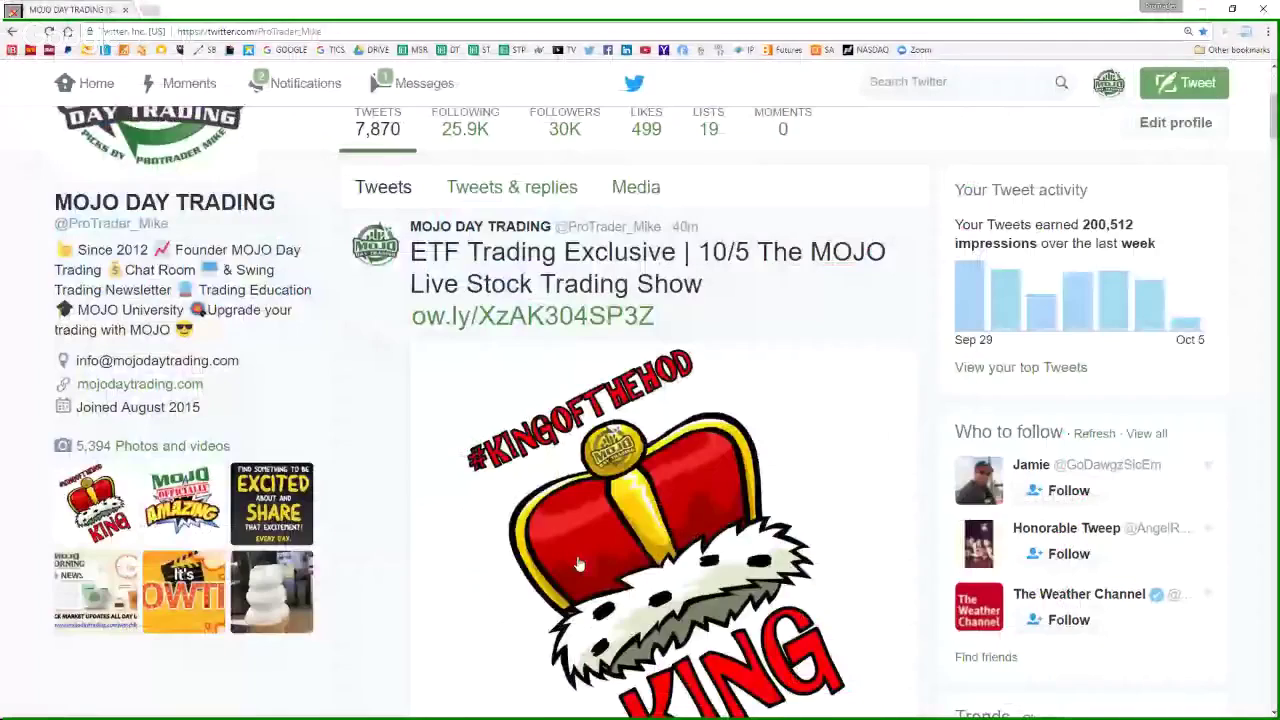
{"action": "scroll", "coordinate": [578, 565], "scroll_direction": "down", "scroll_amount": 3}
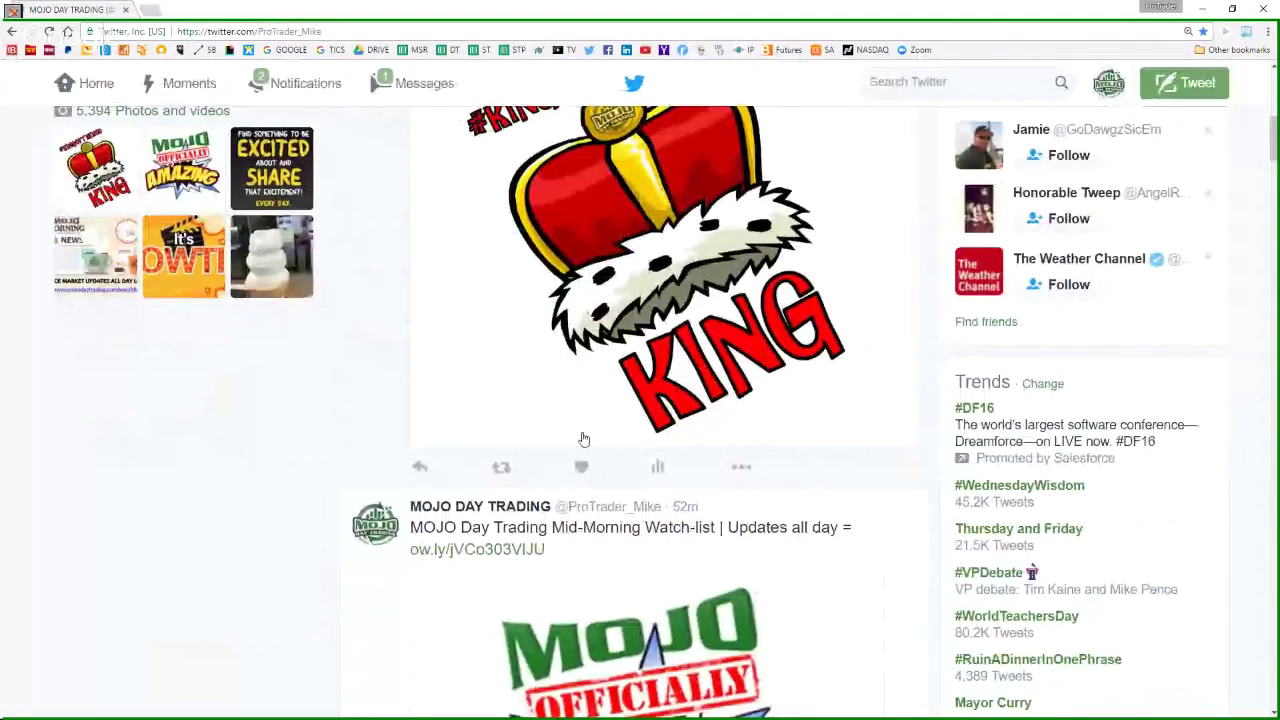
{"action": "scroll", "coordinate": [584, 439], "scroll_direction": "down", "scroll_amount": 4}
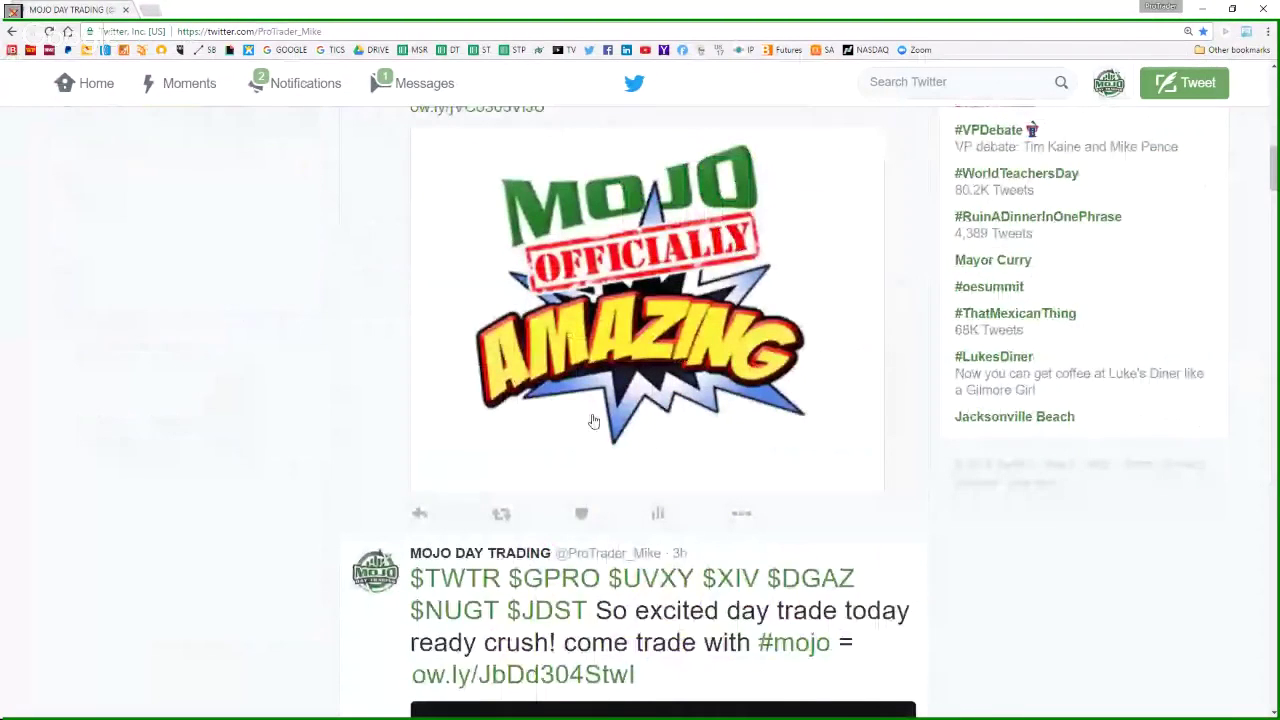
{"action": "scroll", "coordinate": [593, 421], "scroll_direction": "down", "scroll_amount": 2}
{"action": "scroll", "coordinate": [590, 428], "scroll_direction": "down", "scroll_amount": 4}
{"action": "left_click", "coordinate": [583, 541]}
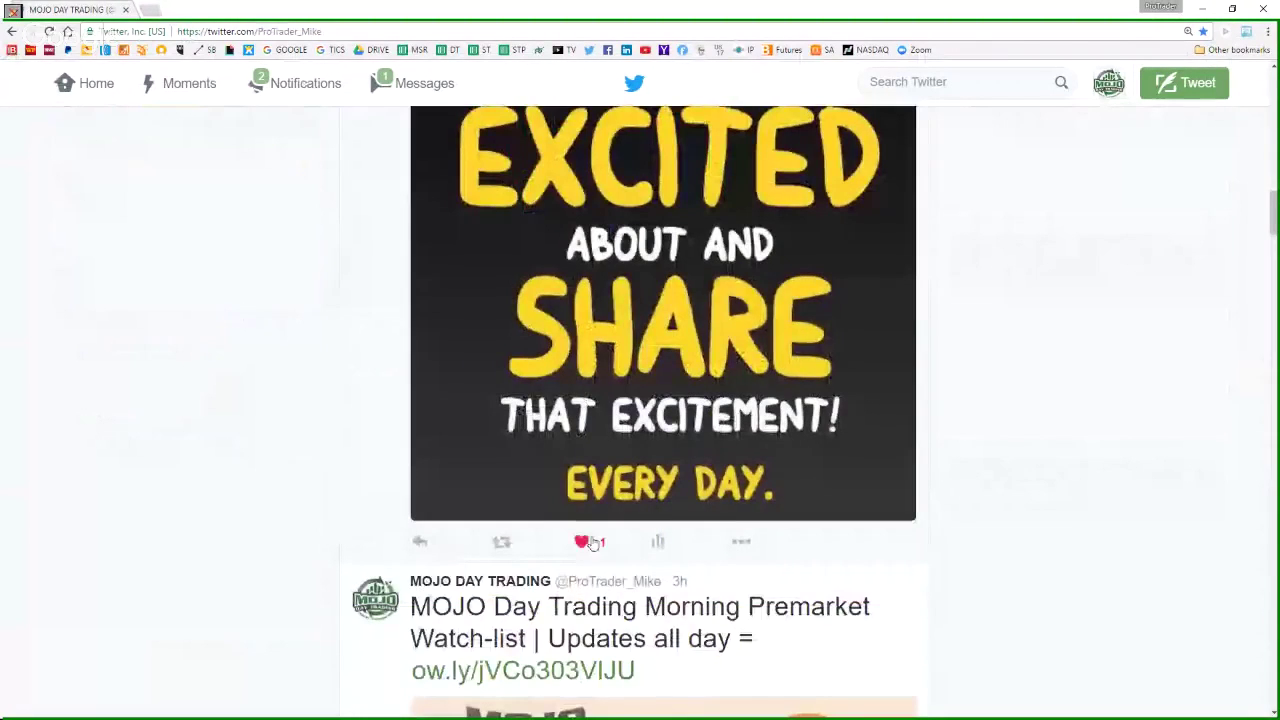
{"action": "scroll", "coordinate": [593, 543], "scroll_direction": "down", "scroll_amount": 4}
{"action": "scroll", "coordinate": [593, 543], "scroll_direction": "down", "scroll_amount": 3}
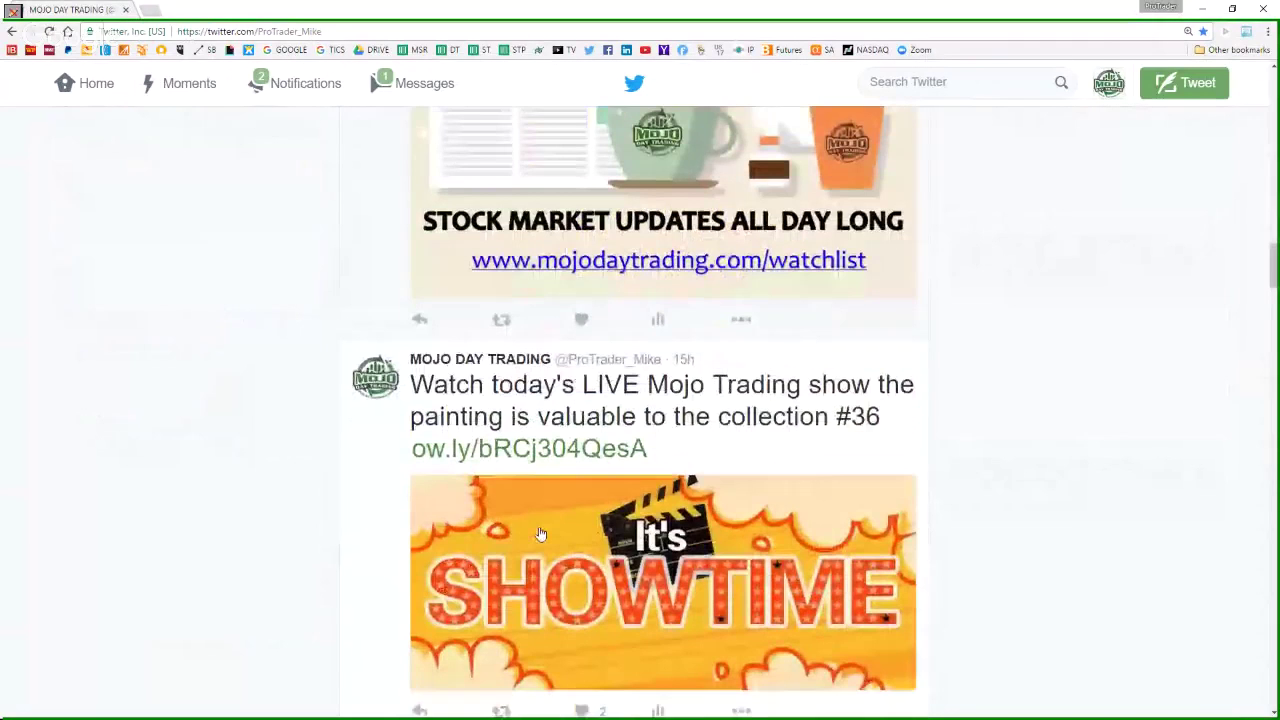
{"action": "scroll", "coordinate": [540, 535], "scroll_direction": "down", "scroll_amount": 3}
{"action": "scroll", "coordinate": [562, 556], "scroll_direction": "down", "scroll_amount": 2}
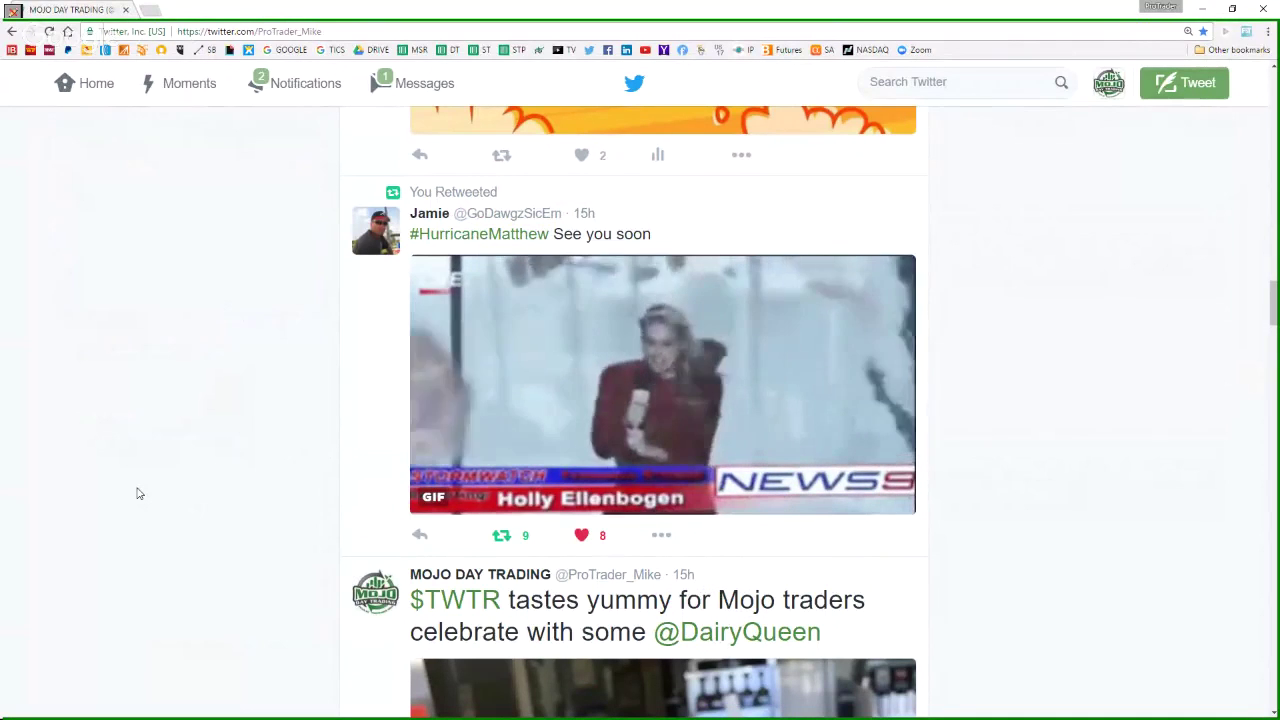
{"action": "scroll", "coordinate": [139, 493], "scroll_direction": "down", "scroll_amount": 4}
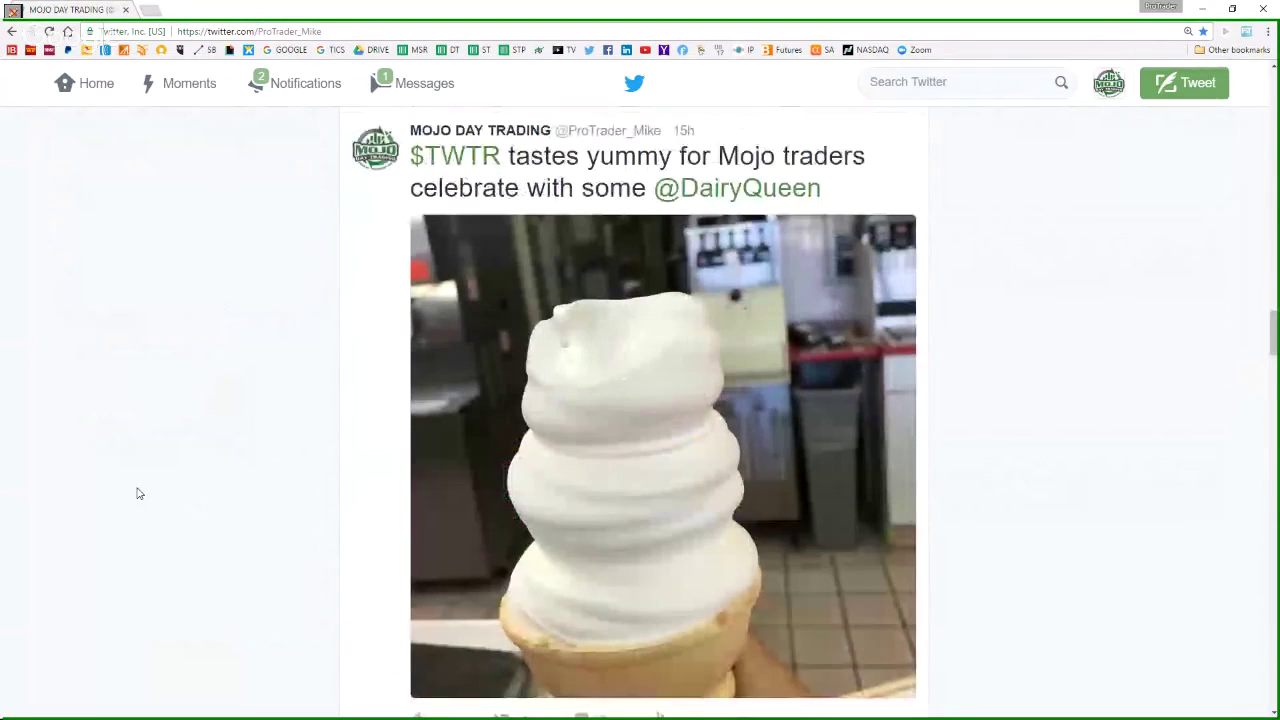
{"action": "scroll", "coordinate": [201, 486], "scroll_direction": "down", "scroll_amount": 2}
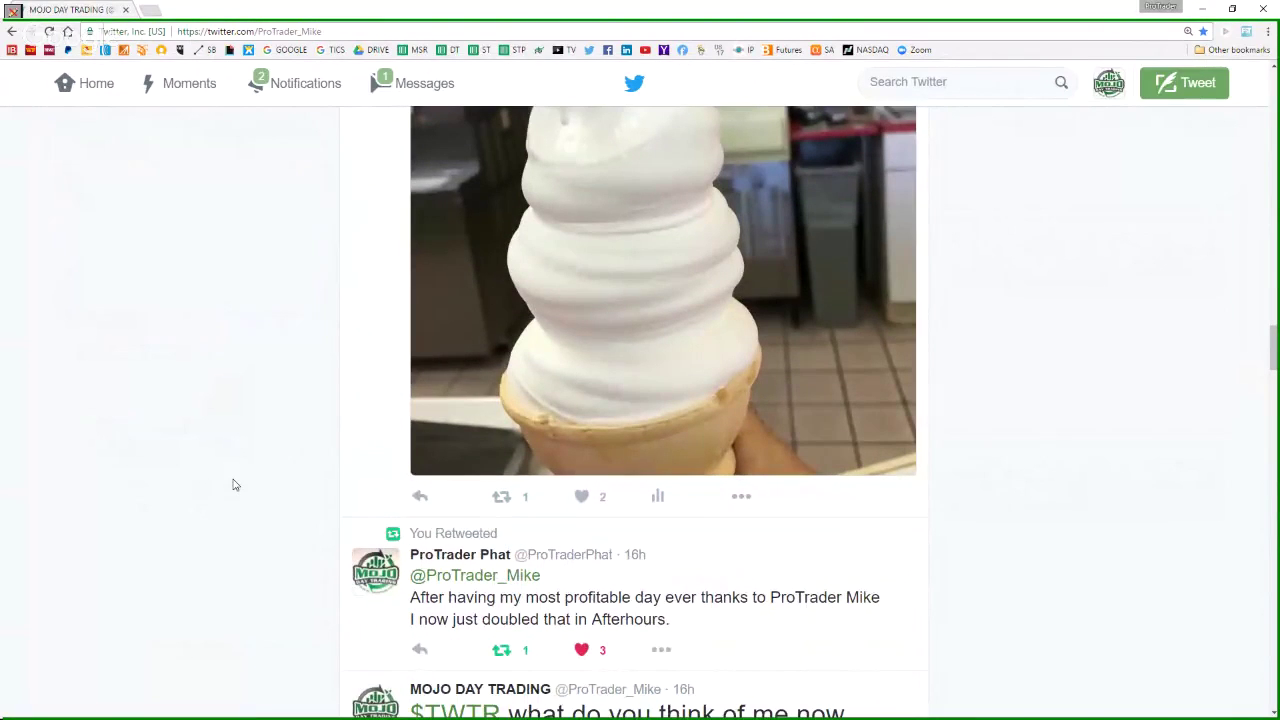
{"action": "scroll", "coordinate": [233, 485], "scroll_direction": "down", "scroll_amount": 8}
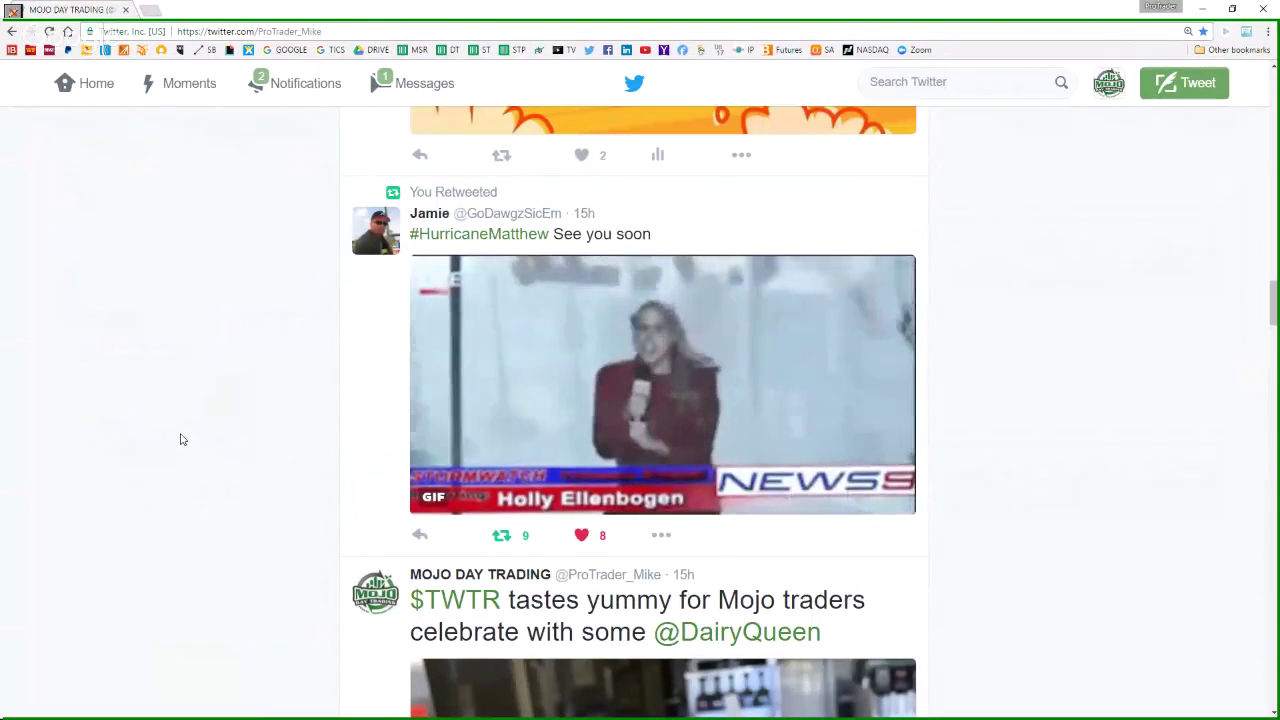
{"action": "scroll", "coordinate": [182, 440], "scroll_direction": "up", "scroll_amount": 5}
{"action": "scroll", "coordinate": [182, 440], "scroll_direction": "up", "scroll_amount": 5}
{"action": "scroll", "coordinate": [182, 440], "scroll_direction": "up", "scroll_amount": 8}
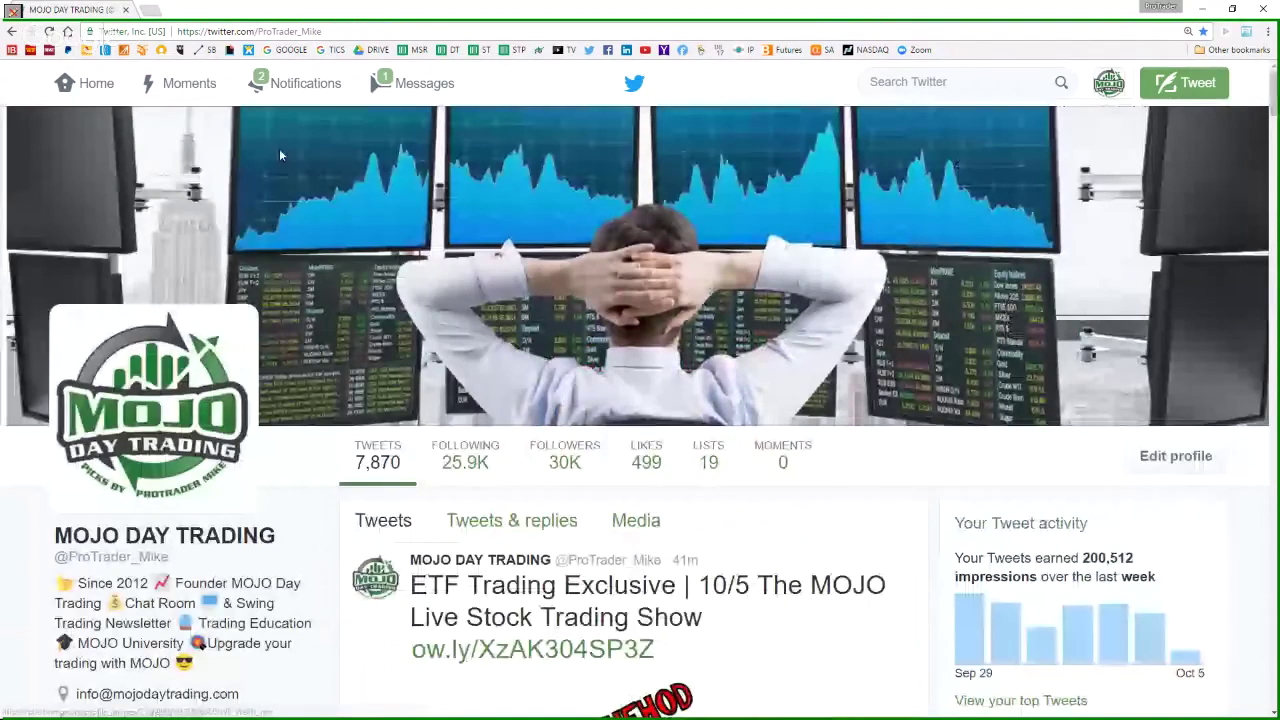
{"action": "left_click_drag", "start_coordinate": [279, 9], "coordinate": [0, 105]}
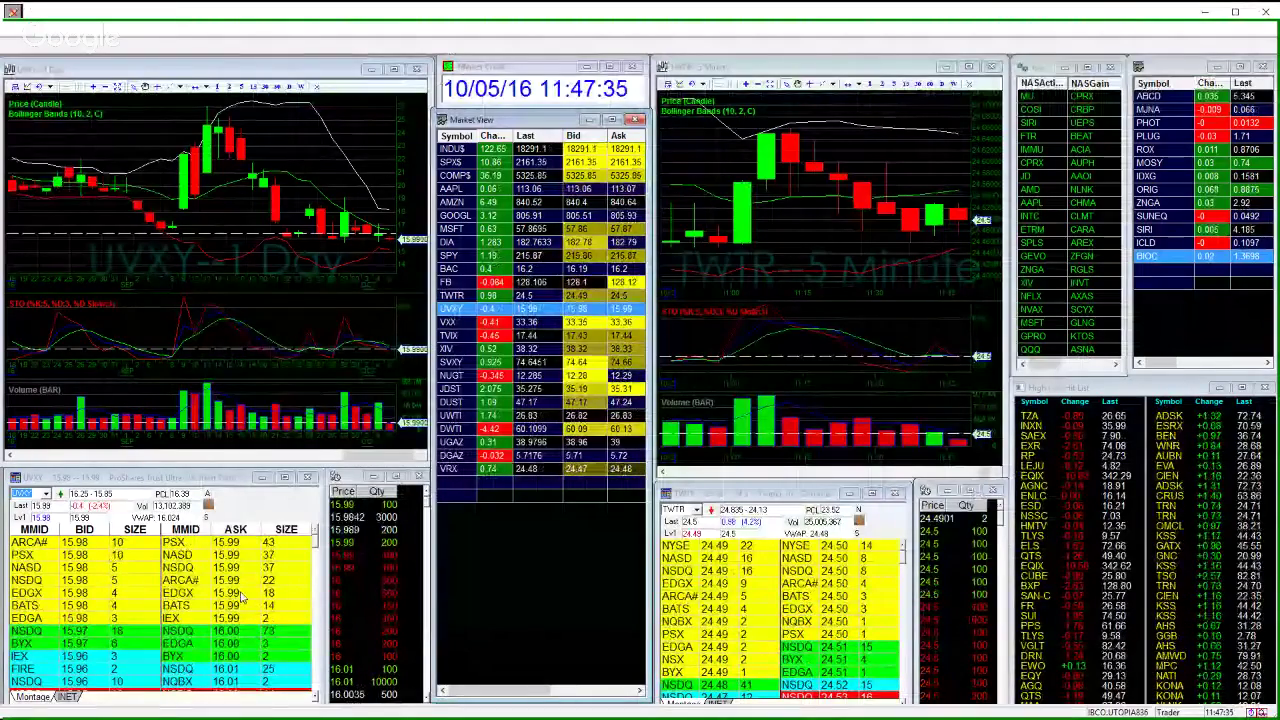
- View the daily charts and quotes of ORIG, TWTR and UVXY one after another from the watchlists
{"action": "double_click", "coordinate": [1152, 190]}
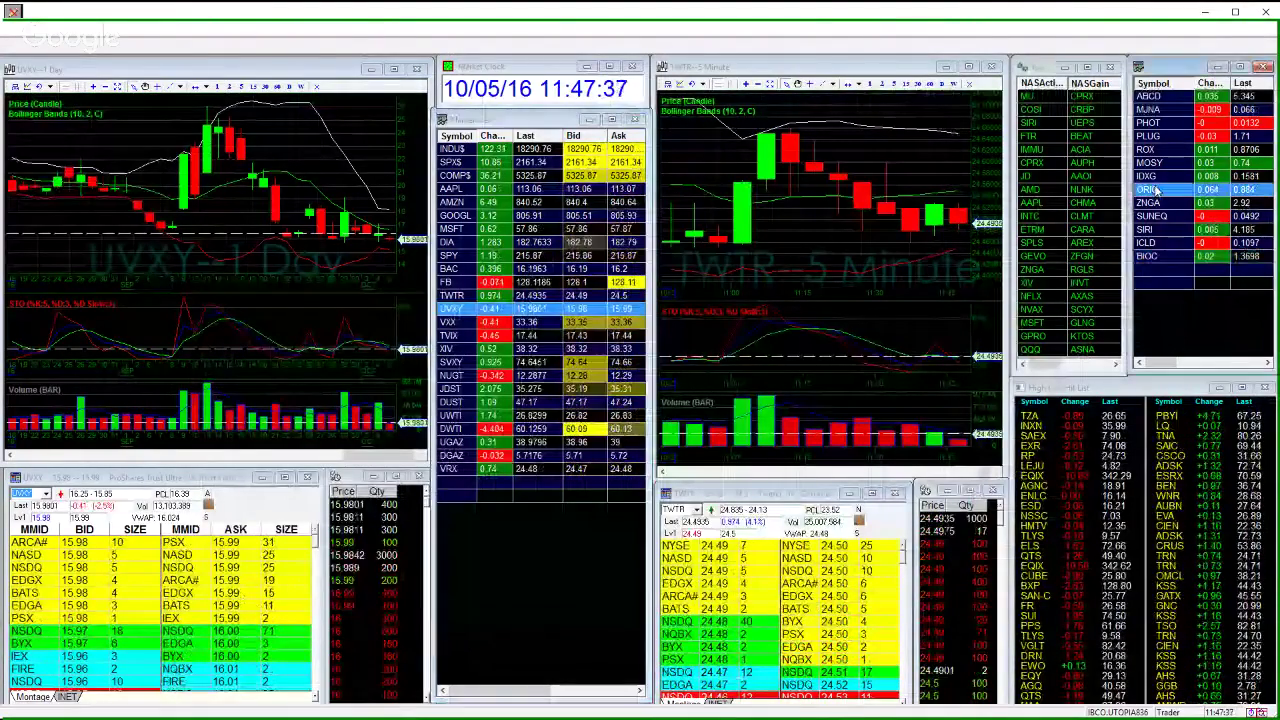
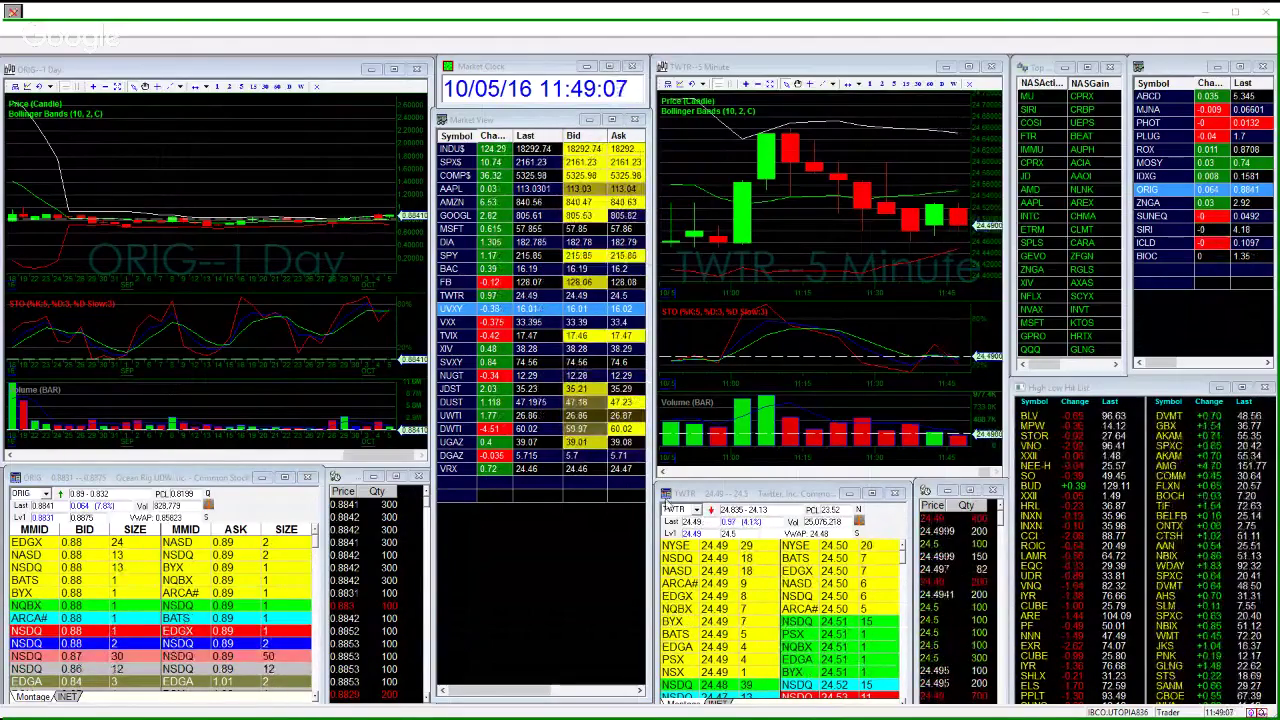
{"action": "left_click", "coordinate": [452, 297]}
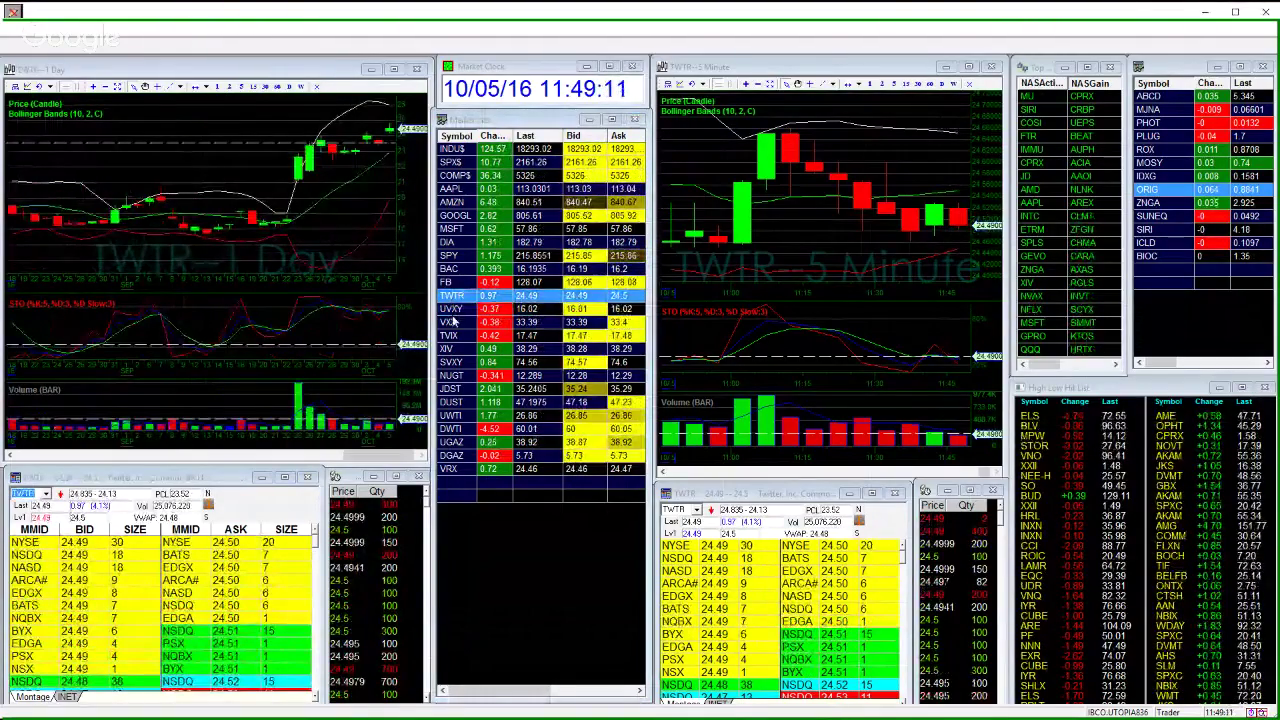
{"action": "left_click", "coordinate": [452, 310]}
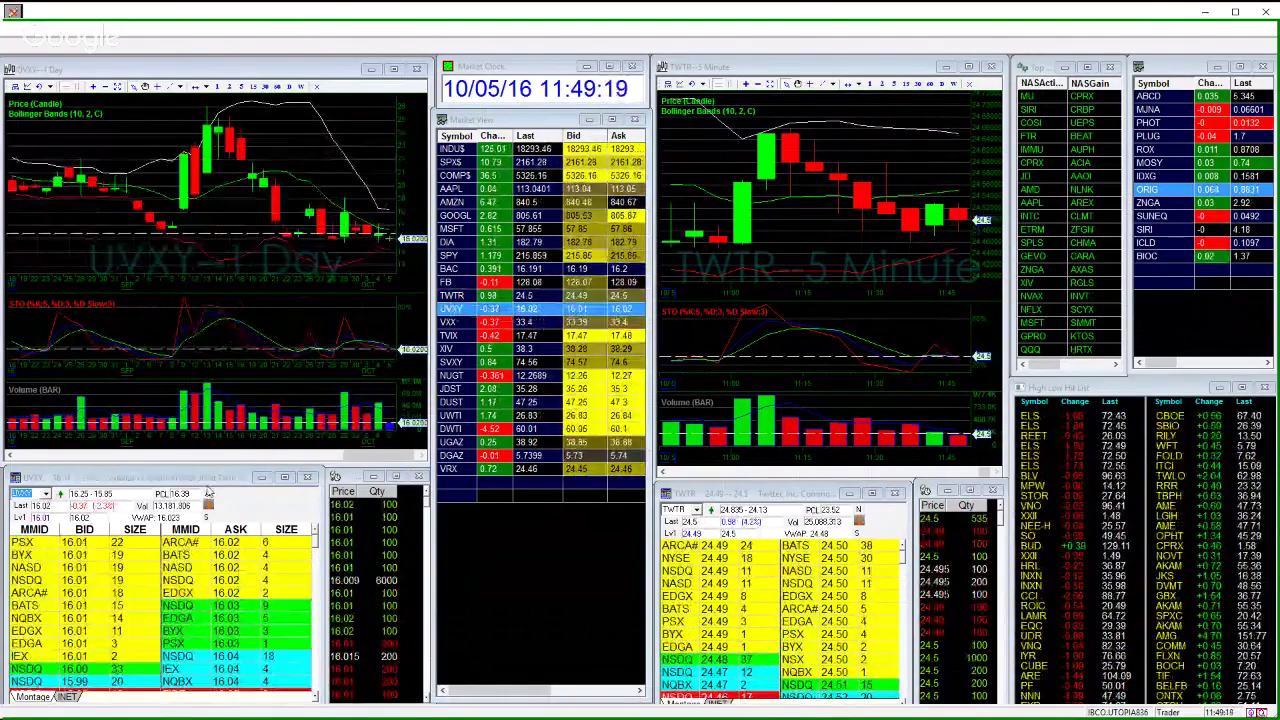
- Try to look up the symbols NVNT and NXNT in the Level 2 montage that held UVXY
{"action": "left_click", "coordinate": [20, 493]}
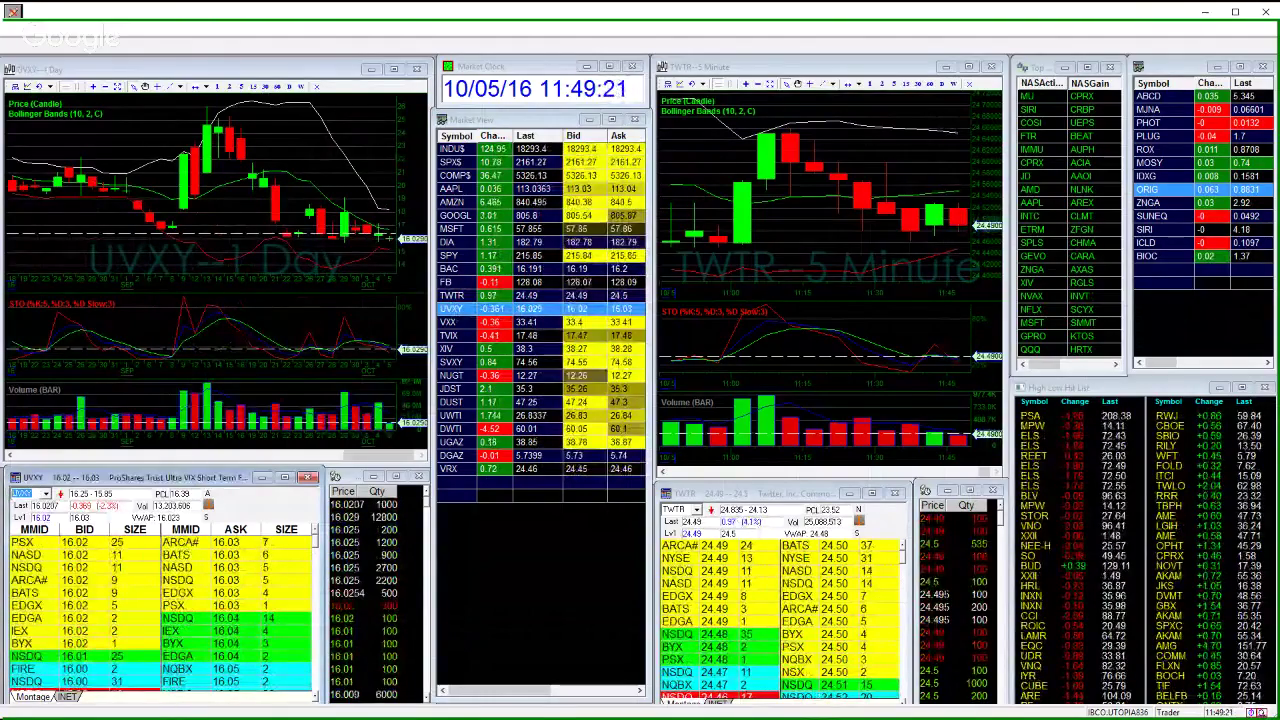
{"action": "type", "text": "NVNT"}
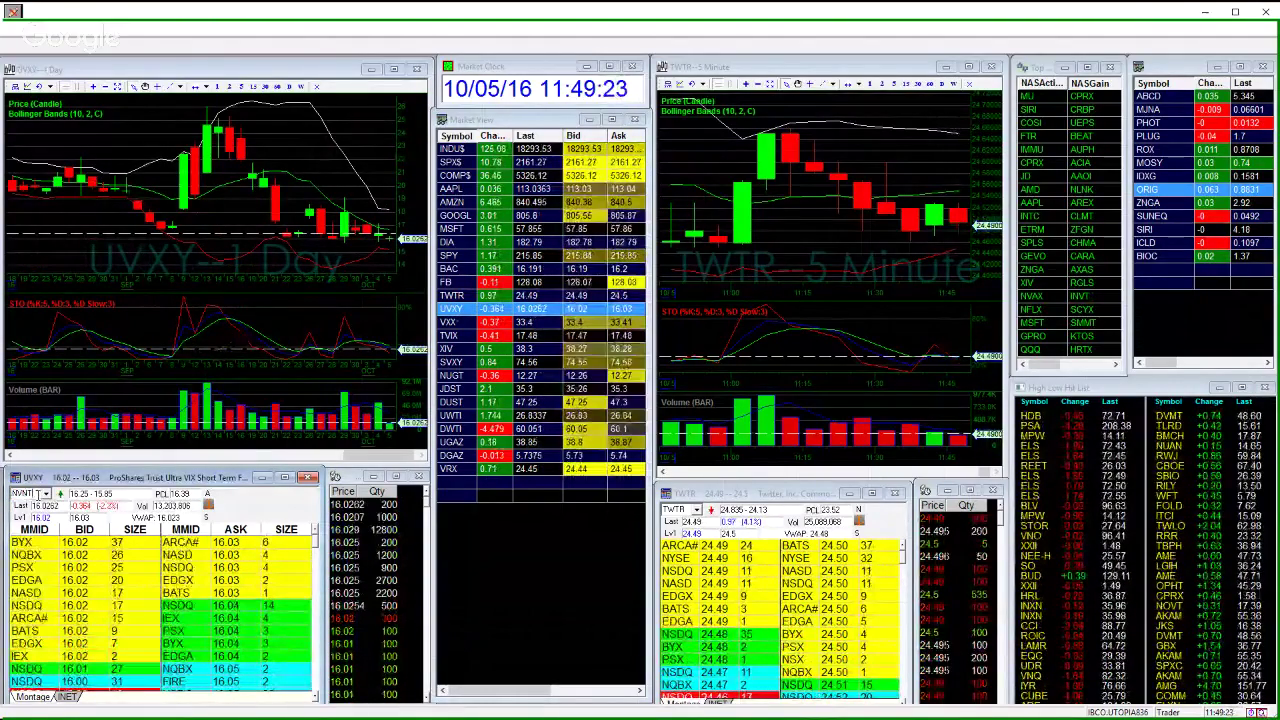
{"action": "key", "text": "Return"}
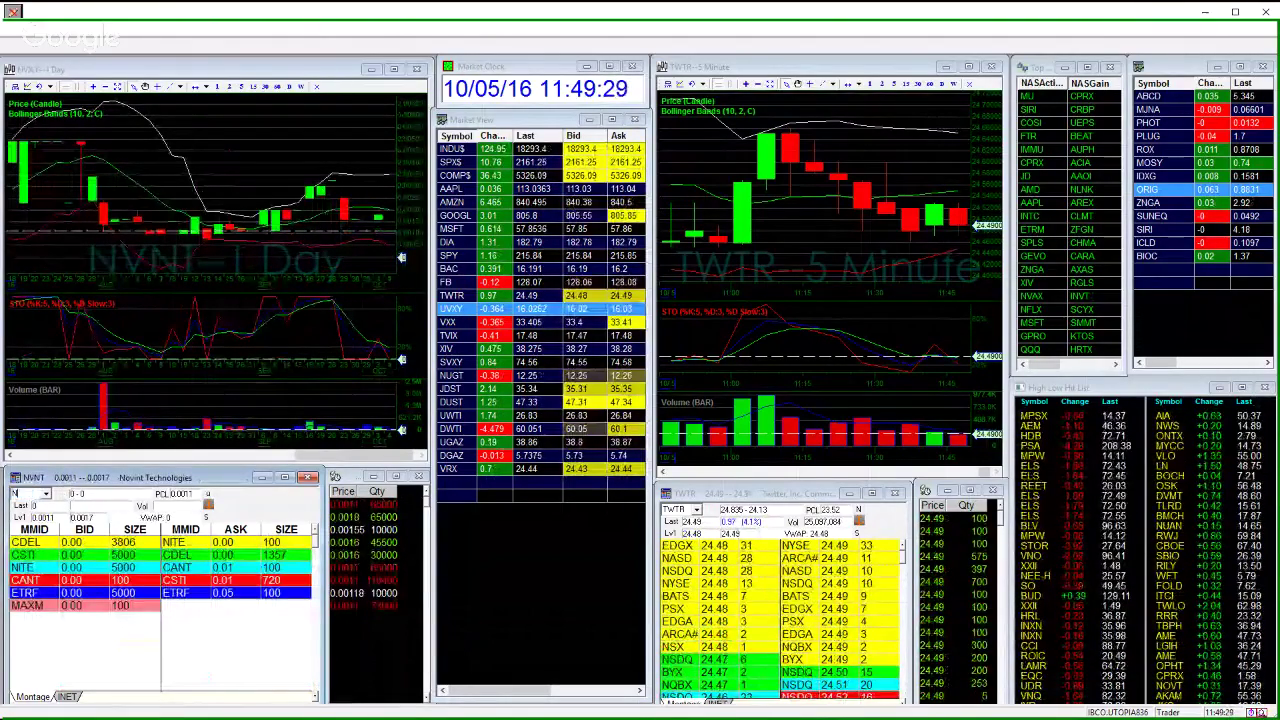
{"action": "type", "text": "NXNT"}
{"action": "key", "text": "Return"}
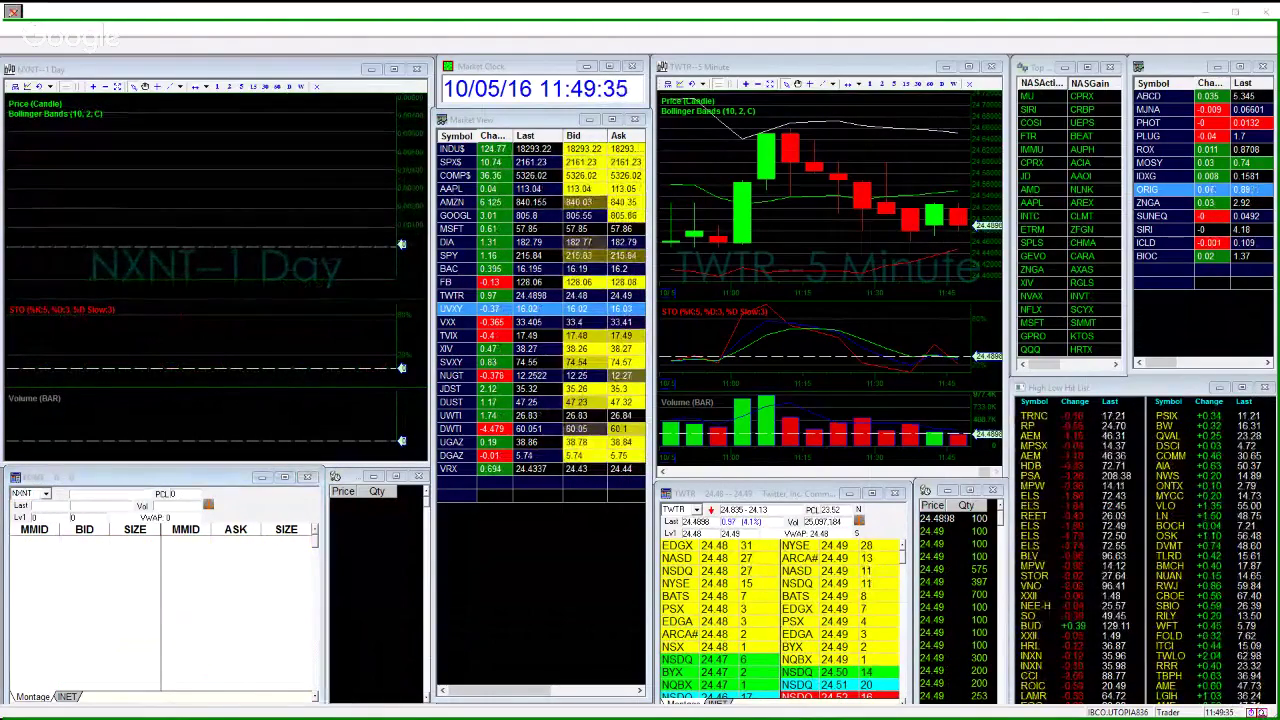
- Check the trading room chat for the requested ticker, then load NTNX in the Level 2 montage with its linked chart at 5 minutes
{"action": "key", "text": "alt+Tab"}
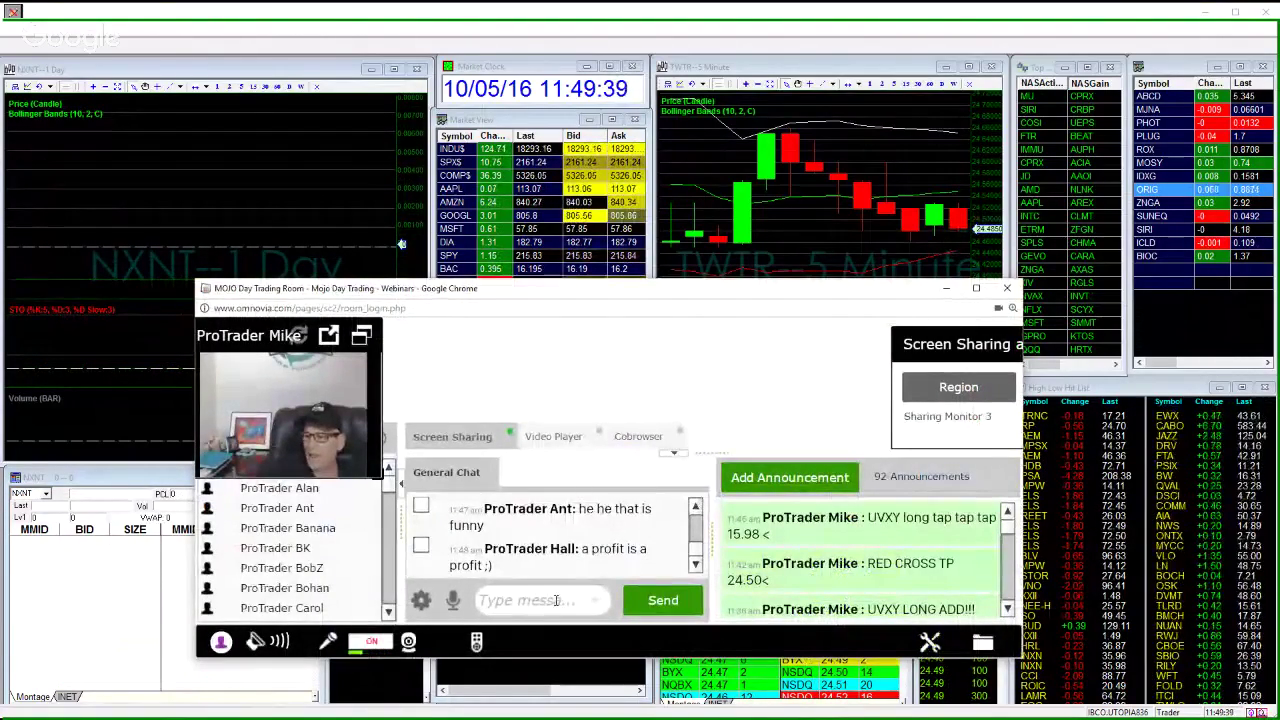
{"action": "left_click", "coordinate": [556, 600]}
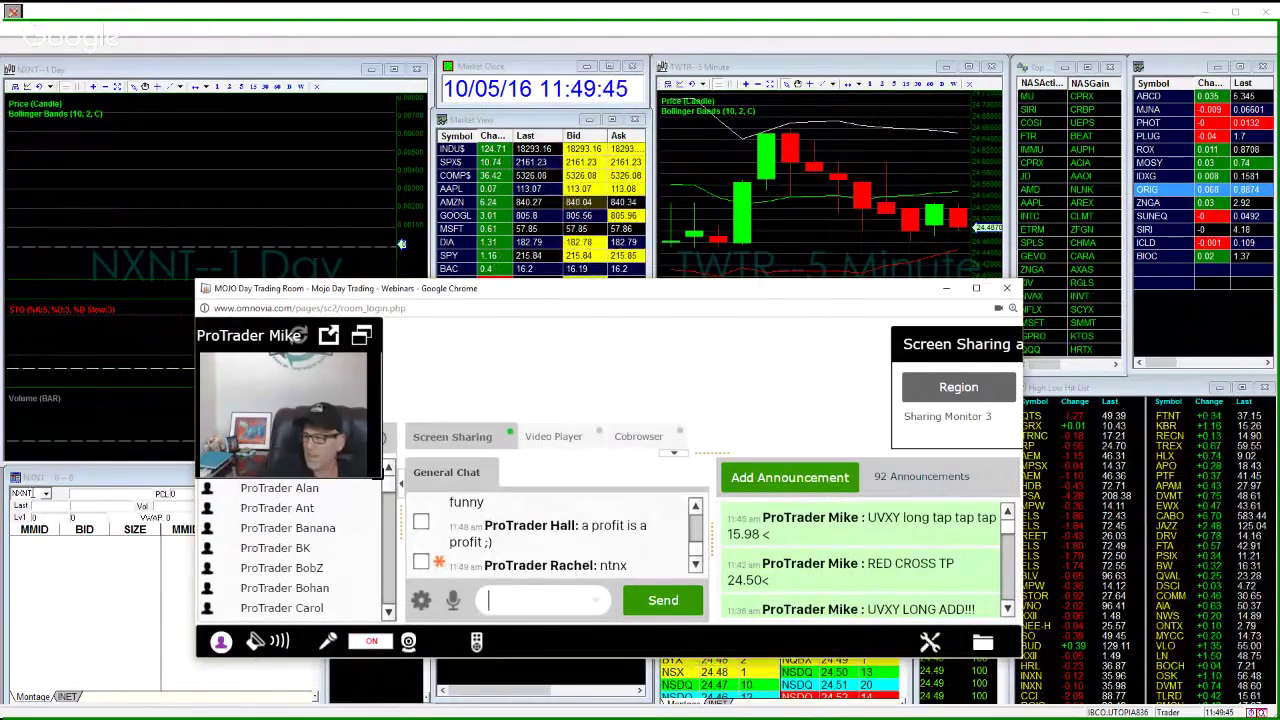
{"action": "left_click", "coordinate": [33, 493]}
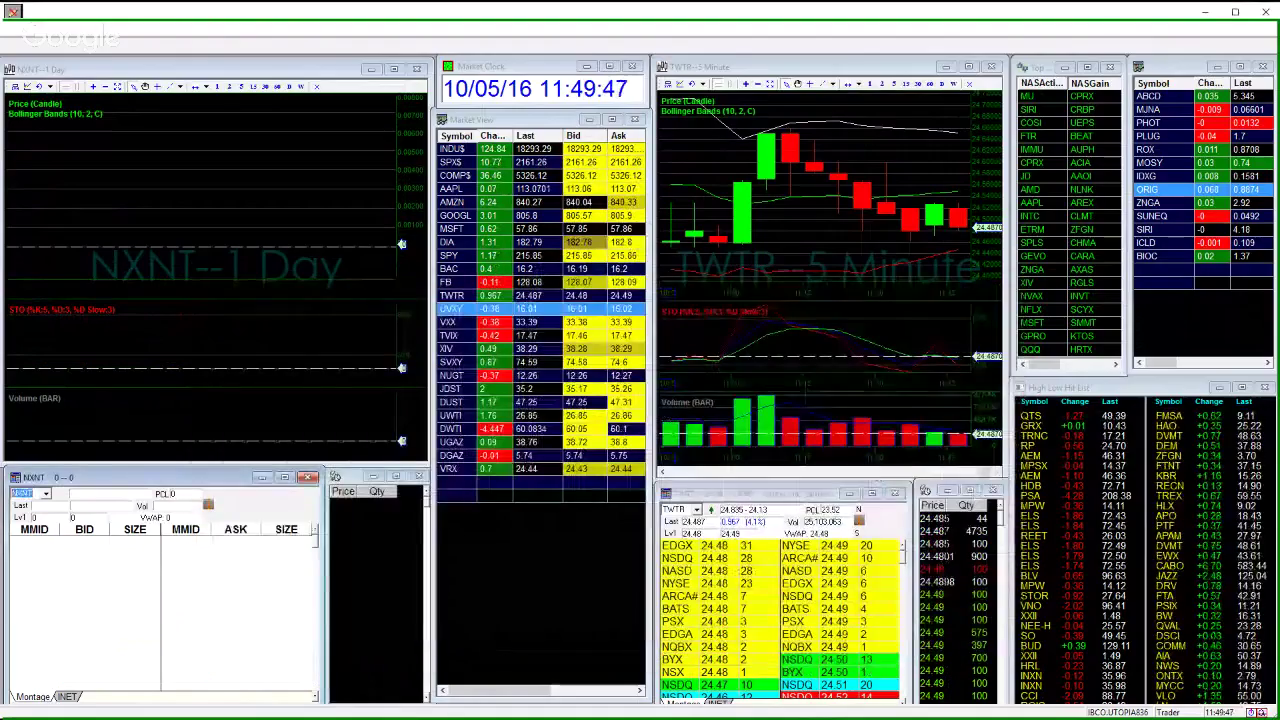
{"action": "type", "text": "NTN"}
{"action": "type", "text": "NTNX"}
{"action": "key", "text": "Return"}
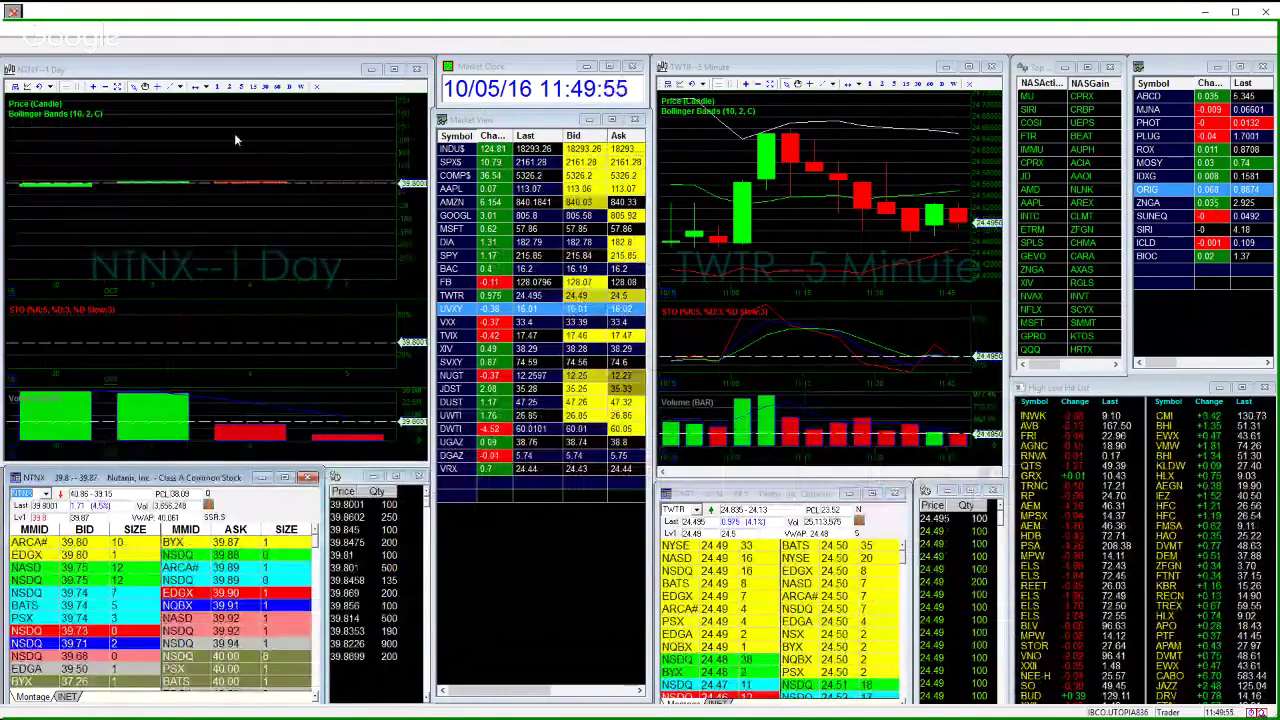
{"action": "left_click", "coordinate": [106, 89]}
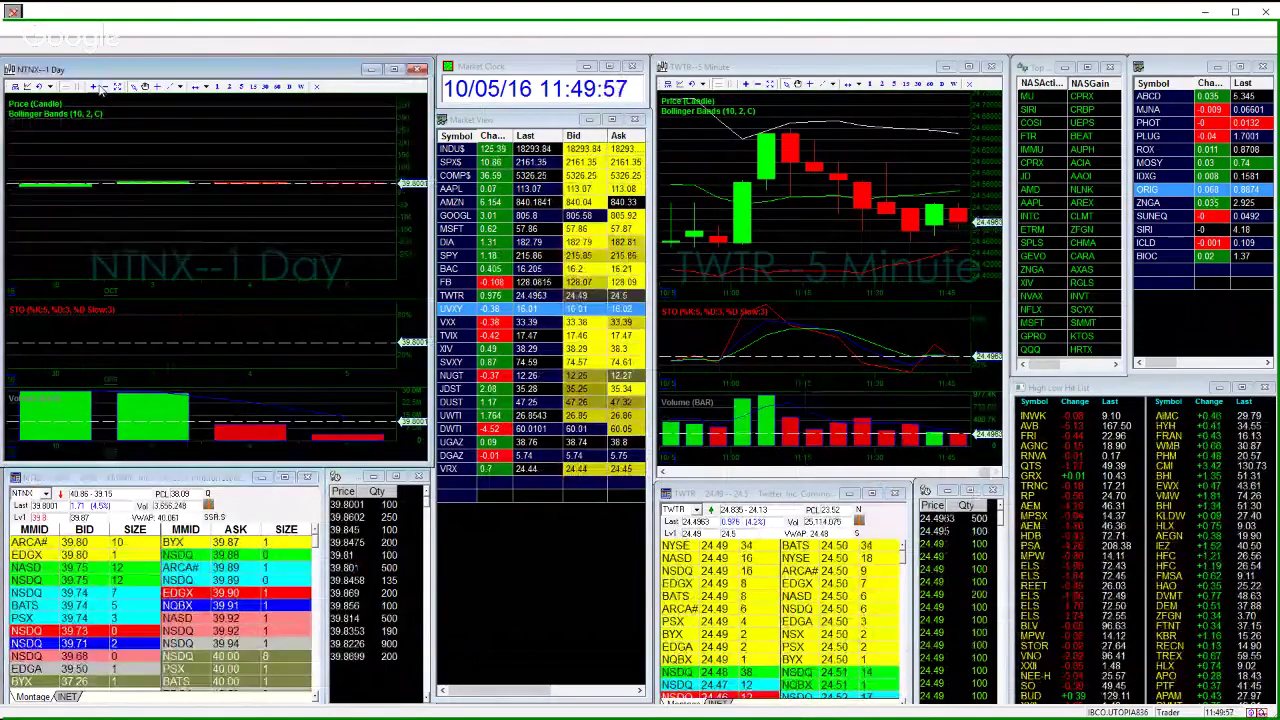
{"action": "left_click", "coordinate": [241, 86]}
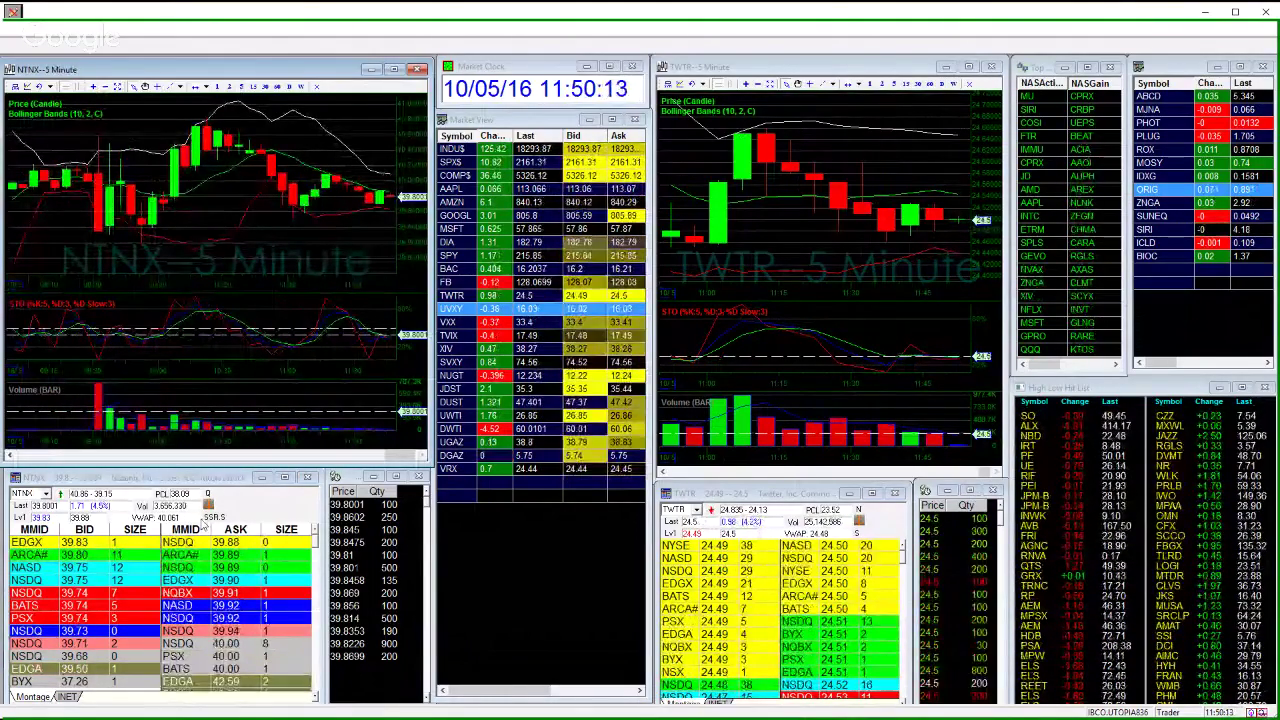
- Add the symbols NTNX and TWLO to the Market View watchlist below VRX
{"action": "left_click", "coordinate": [456, 485]}
{"action": "type", "text": "ntn"}
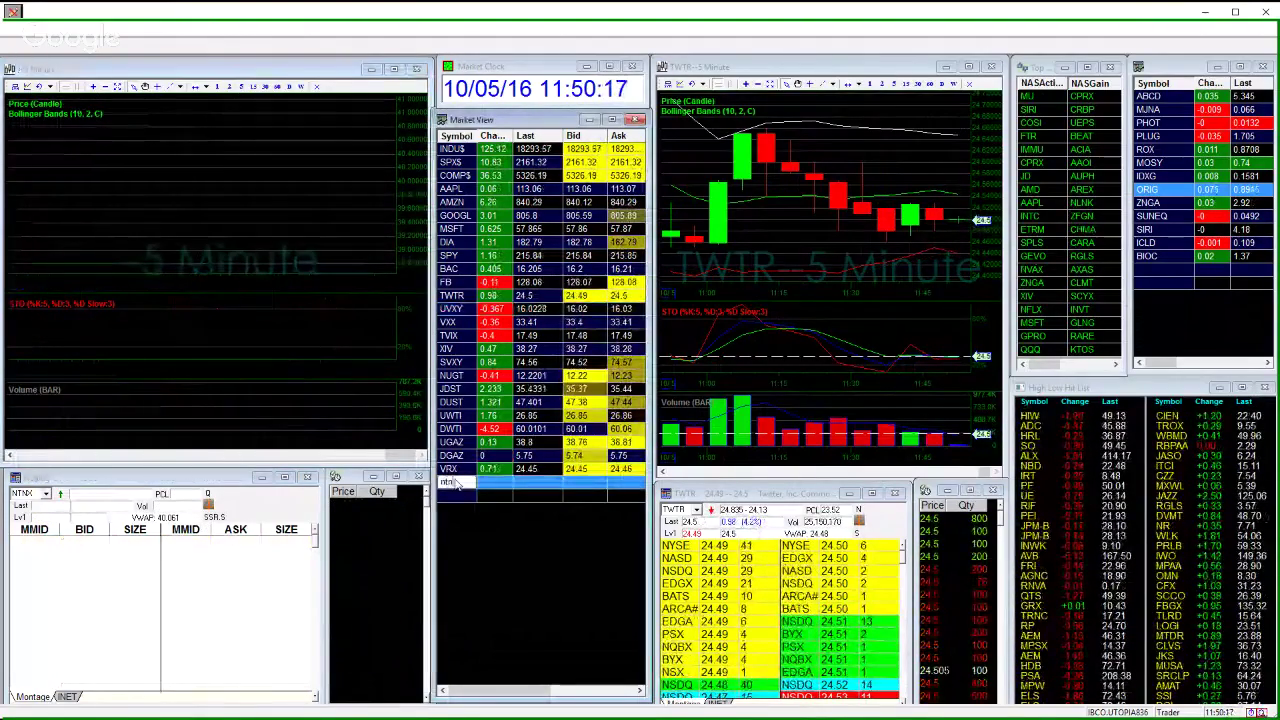
{"action": "type", "text": "x"}
{"action": "key", "text": "Return"}
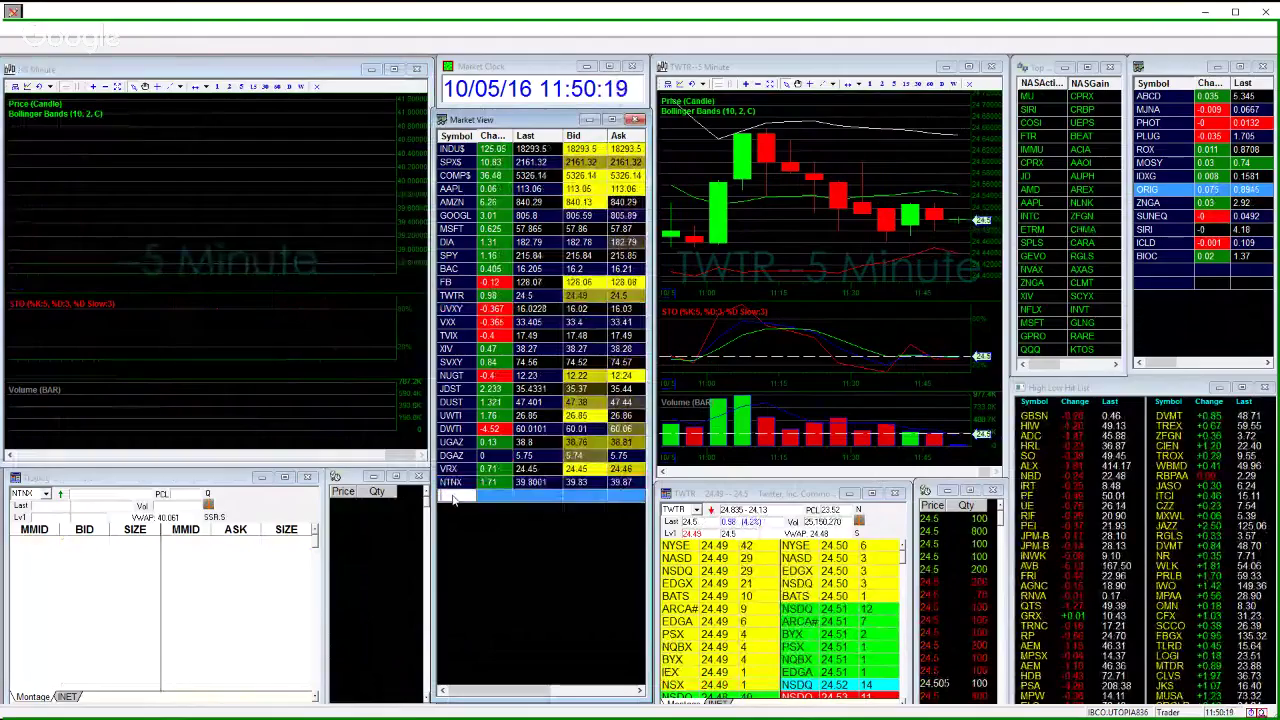
{"action": "type", "text": "twlo"}
{"action": "key", "text": "Return"}
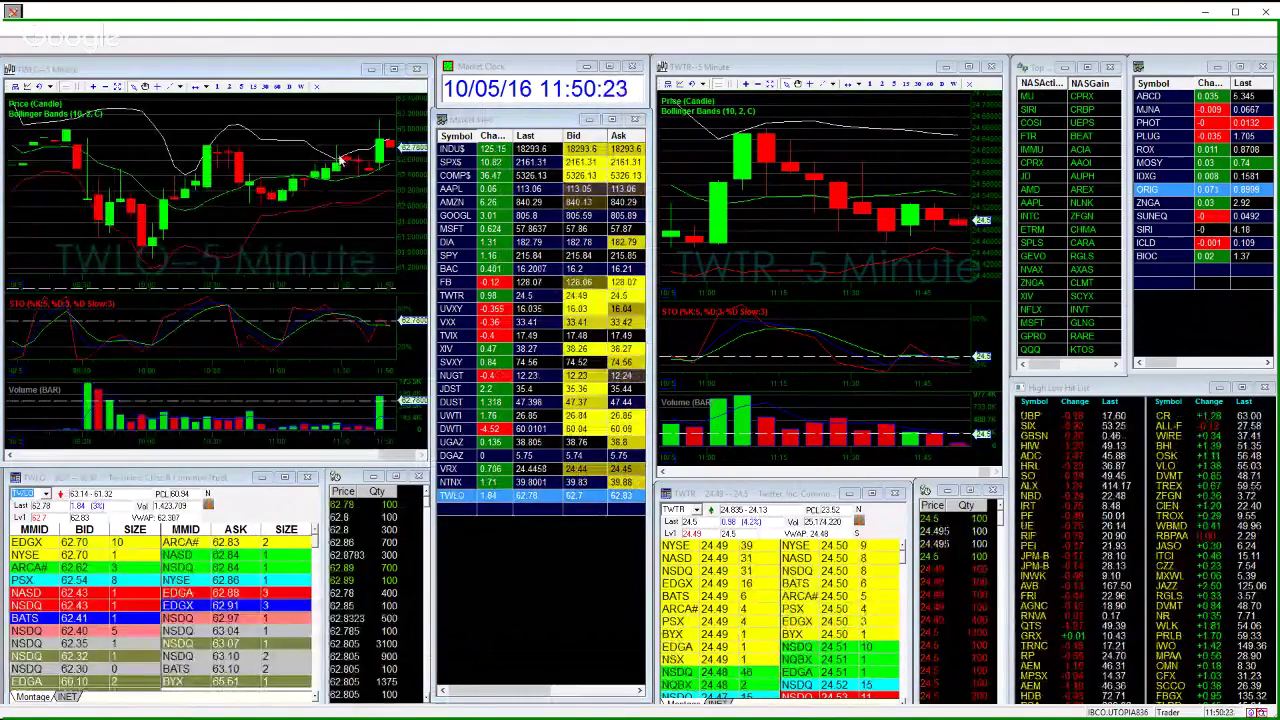
- Mark an A-B-C pattern in red on the TWLO 5-minute chart with a line from the earlier high to the latest candles, then clear it
{"action": "left_click", "coordinate": [10, 14]}
{"action": "left_click_drag", "start_coordinate": [193, 153], "coordinate": [385, 148]}
{"action": "mouse_move", "coordinate": [190, 152]}
{"action": "left_mouse_down"}
{"action": "mouse_move", "coordinate": [200, 138]}
{"action": "mouse_move", "coordinate": [232, 152]}
{"action": "mouse_move", "coordinate": [285, 195]}
{"action": "mouse_move", "coordinate": [330, 172]}
{"action": "mouse_move", "coordinate": [376, 170]}
{"action": "left_mouse_up"}
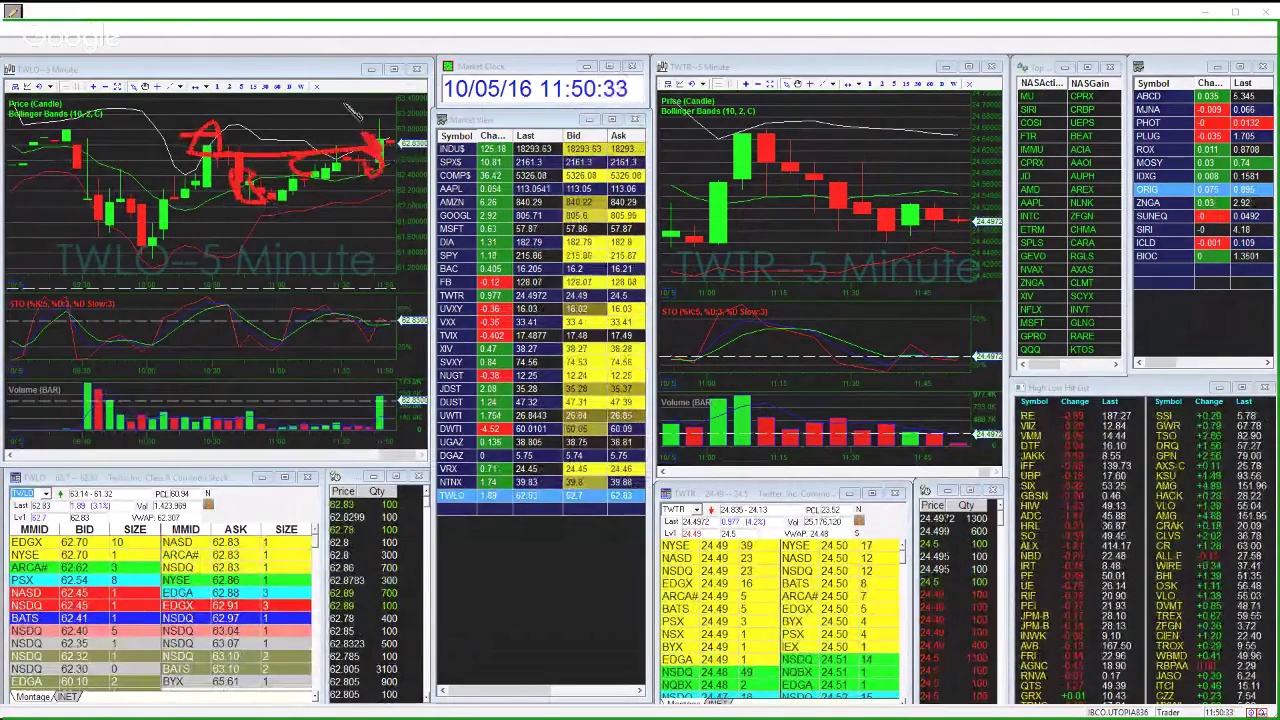
{"action": "left_click", "coordinate": [14, 13]}
- Draw red arrows at the latest TWLO candles to point out the breakout area, then clear the annotations
{"action": "left_click", "coordinate": [14, 13]}
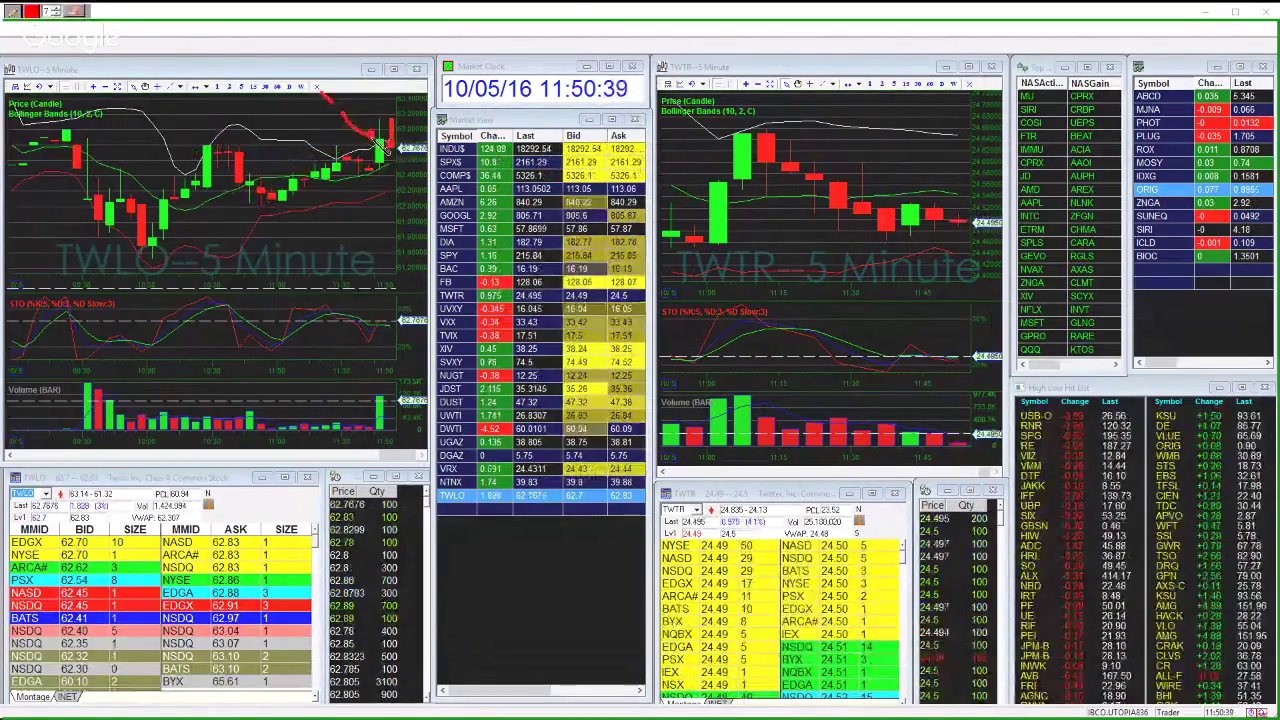
{"action": "left_click_drag", "start_coordinate": [401, 107], "coordinate": [409, 63]}
{"action": "left_click", "coordinate": [14, 13]}
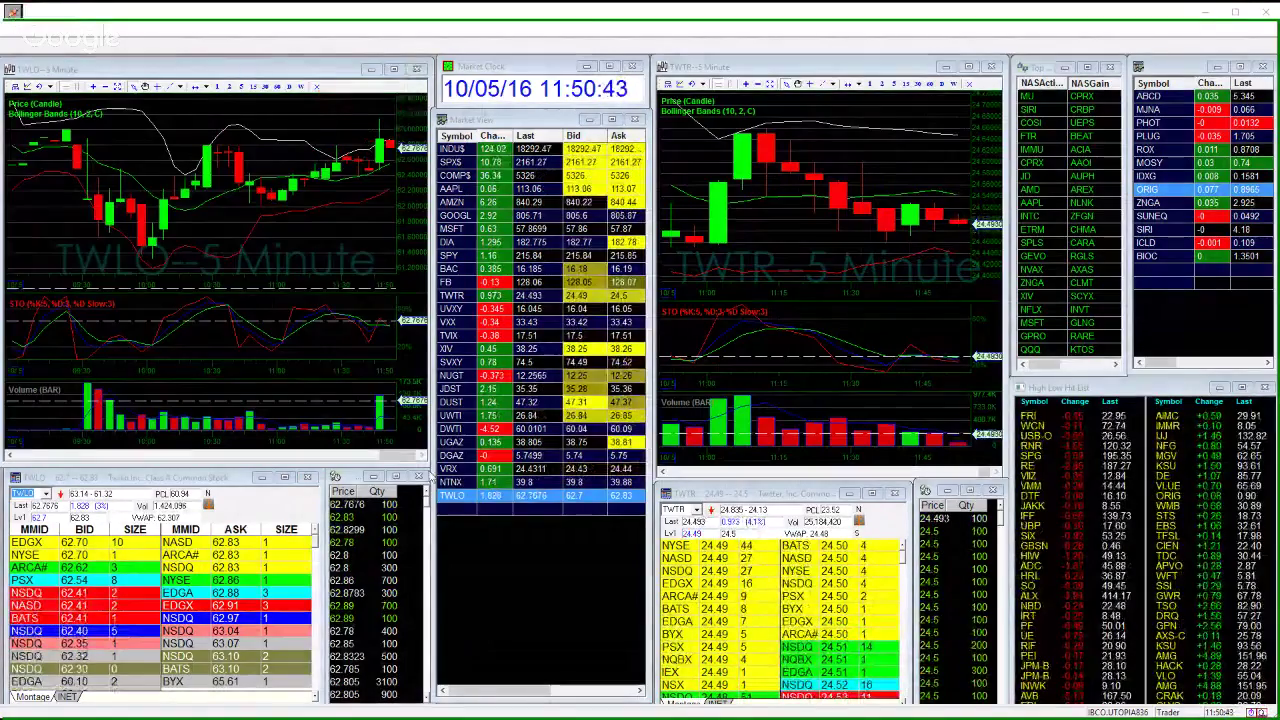
- Show the NTNX 5-minute chart and mark it in red with a resistance line at the high and the letters A, B and C
{"action": "left_click", "coordinate": [452, 481]}
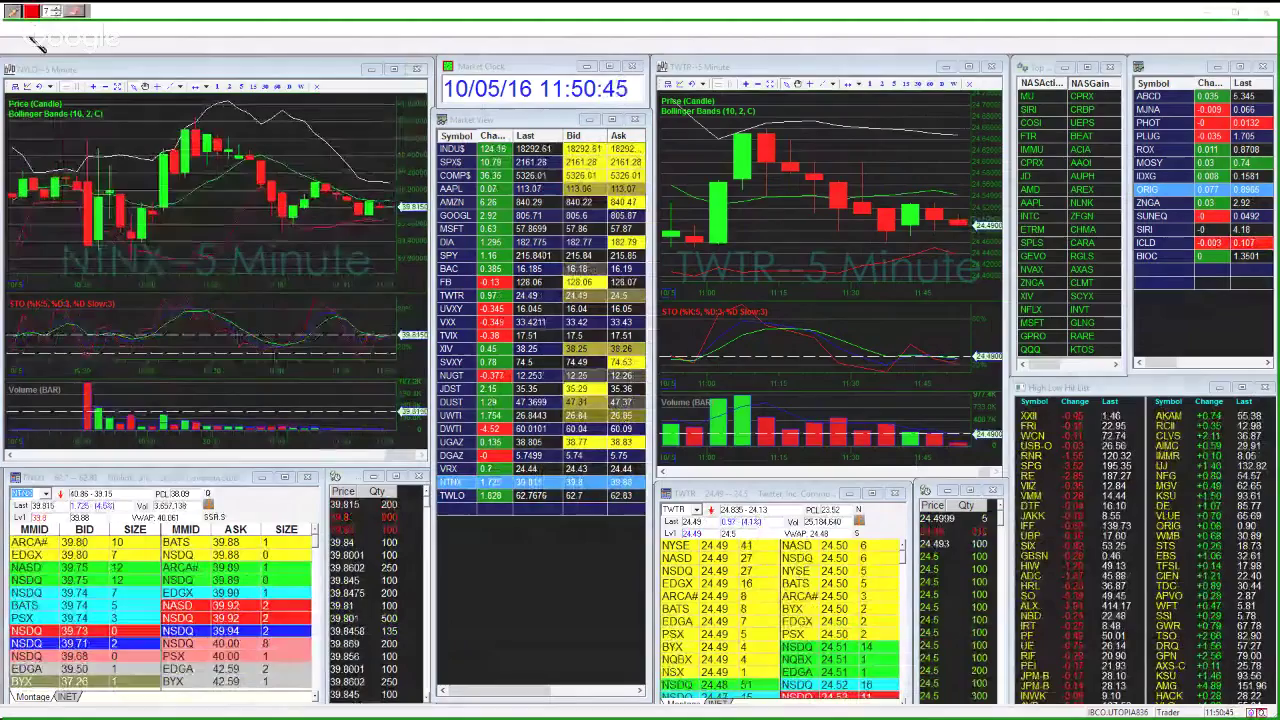
{"action": "left_click_drag", "start_coordinate": [195, 120], "coordinate": [415, 125]}
{"action": "mouse_move", "coordinate": [200, 150]}
{"action": "left_mouse_down"}
{"action": "mouse_move", "coordinate": [203, 125]}
{"action": "mouse_move", "coordinate": [253, 136]}
{"action": "left_mouse_up"}
{"action": "mouse_move", "coordinate": [273, 216]}
{"action": "left_mouse_down"}
{"action": "mouse_move", "coordinate": [296, 230]}
{"action": "mouse_move", "coordinate": [285, 255]}
{"action": "left_mouse_up"}
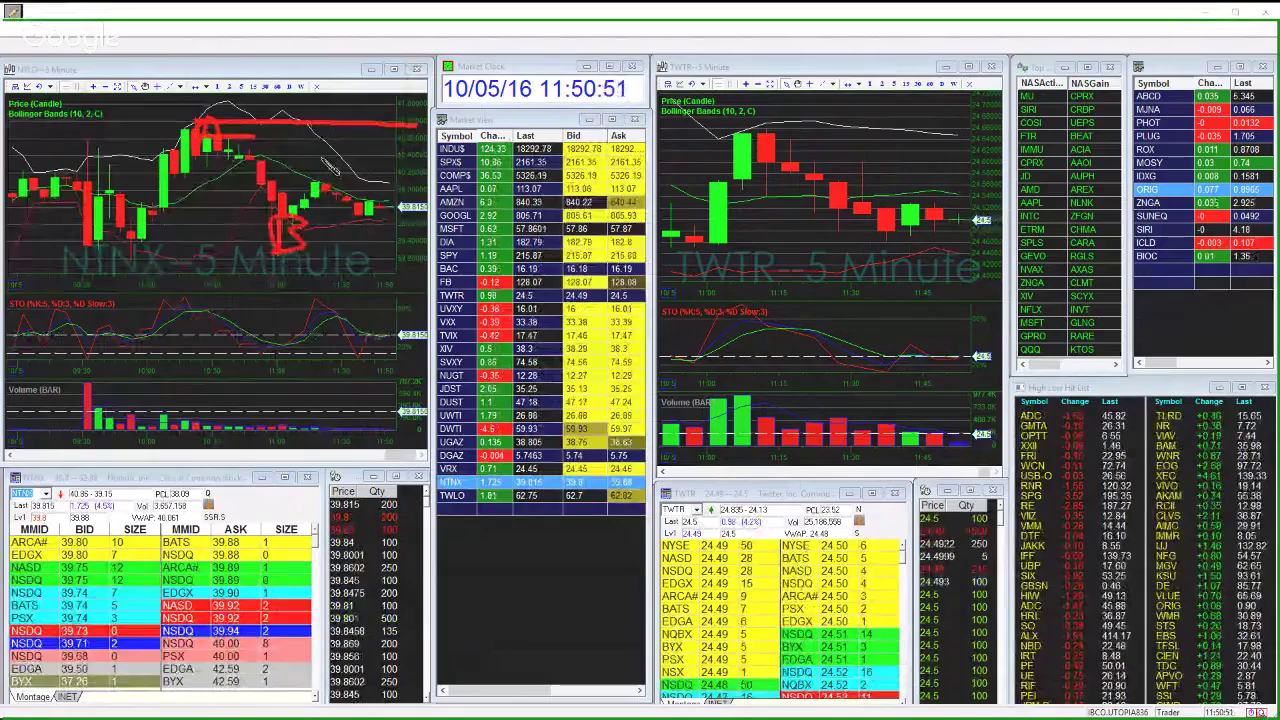
{"action": "mouse_move", "coordinate": [338, 128]}
{"action": "left_mouse_down"}
{"action": "mouse_move", "coordinate": [322, 138]}
{"action": "mouse_move", "coordinate": [345, 158]}
{"action": "mouse_move", "coordinate": [318, 150]}
{"action": "left_mouse_up"}
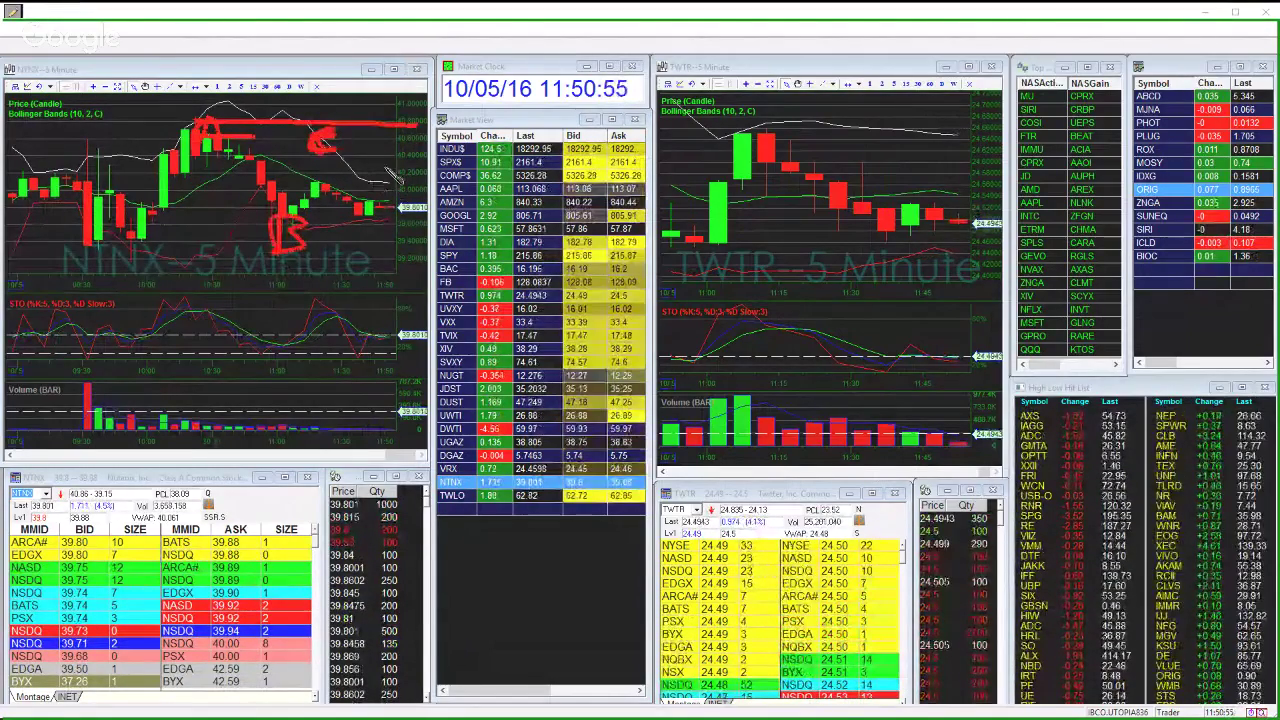
- Add a red letter D beside the latest NTNX candles with an upward arrow through the resistance line, then clear the annotations
{"action": "mouse_move", "coordinate": [395, 175]}
{"action": "left_mouse_down"}
{"action": "mouse_move", "coordinate": [388, 185]}
{"action": "mouse_move", "coordinate": [415, 100]}
{"action": "left_mouse_up"}
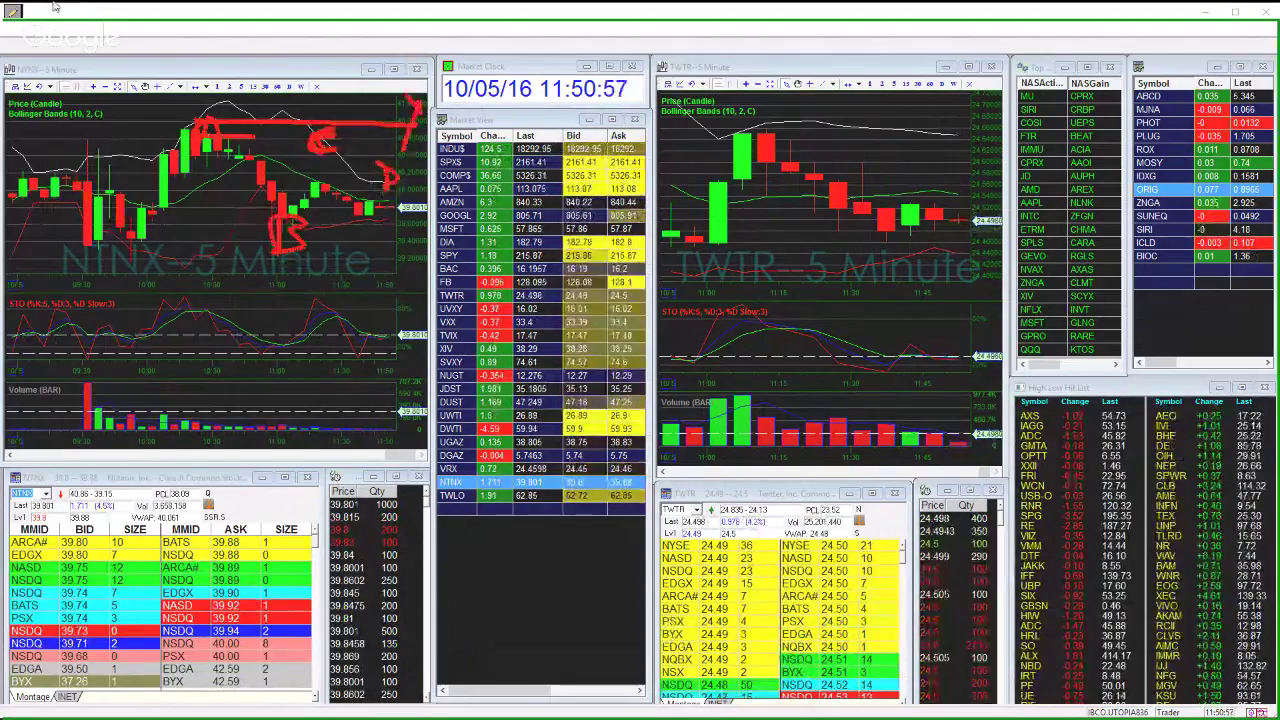
{"action": "left_click", "coordinate": [13, 11]}
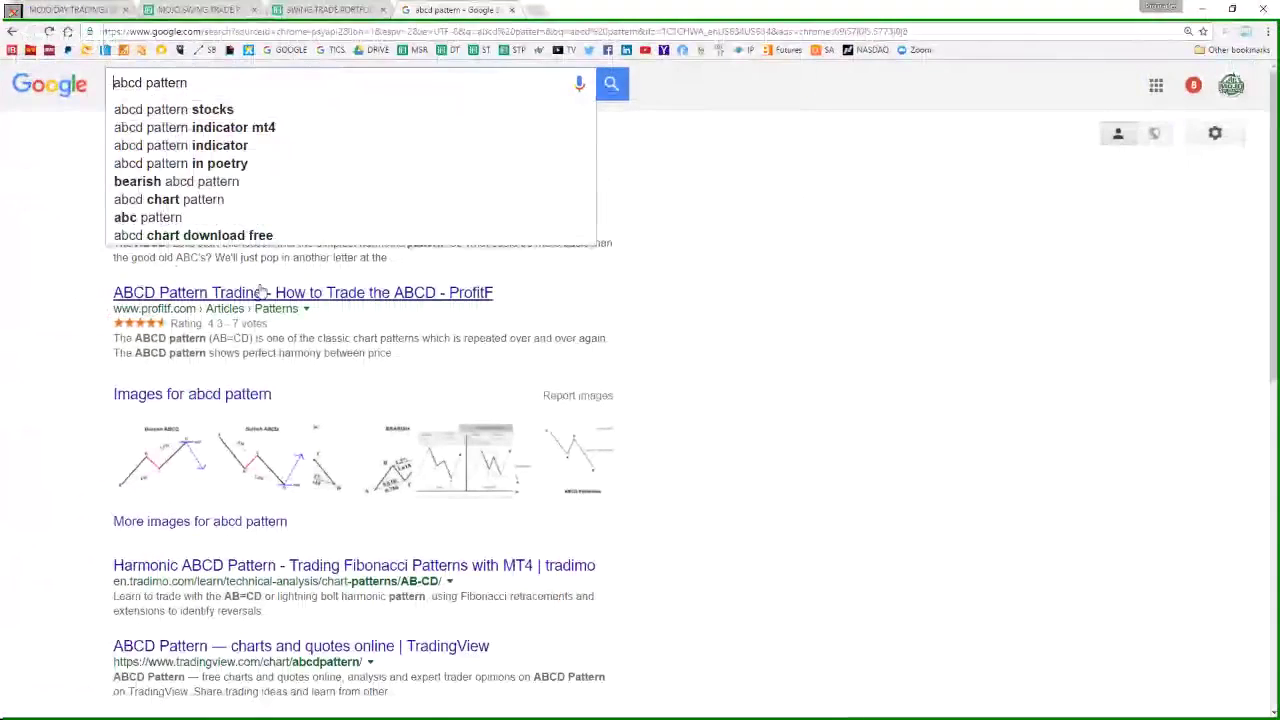
- Open the Bearish ABCD diagram from the Google image results for "abcd pattern"
{"action": "left_click", "coordinate": [44, 309]}
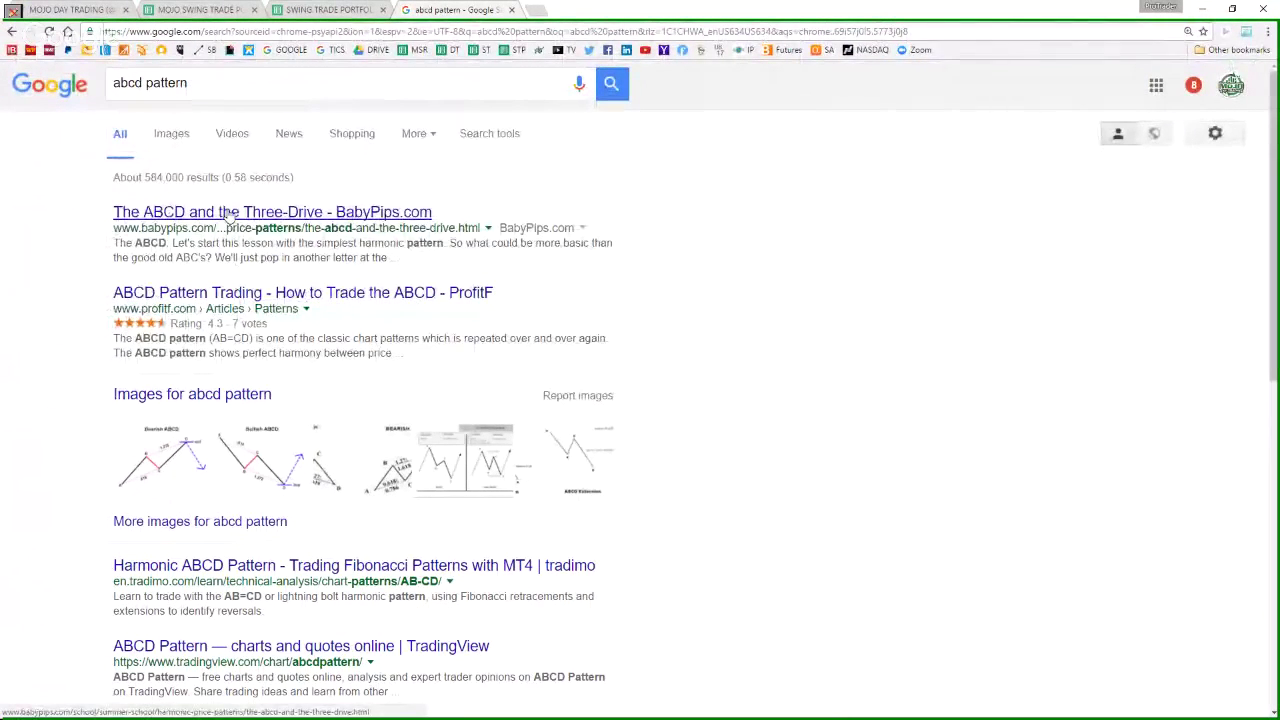
{"action": "left_click", "coordinate": [172, 460]}
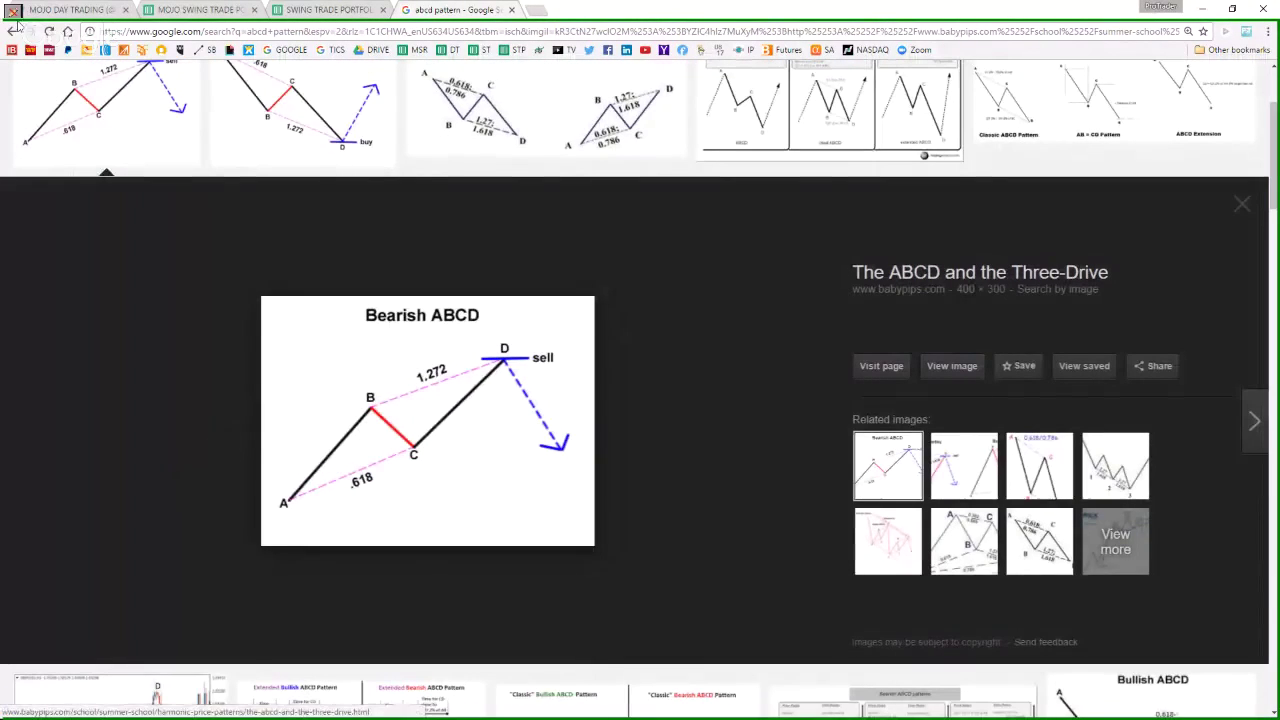
{"action": "left_click", "coordinate": [16, 22]}
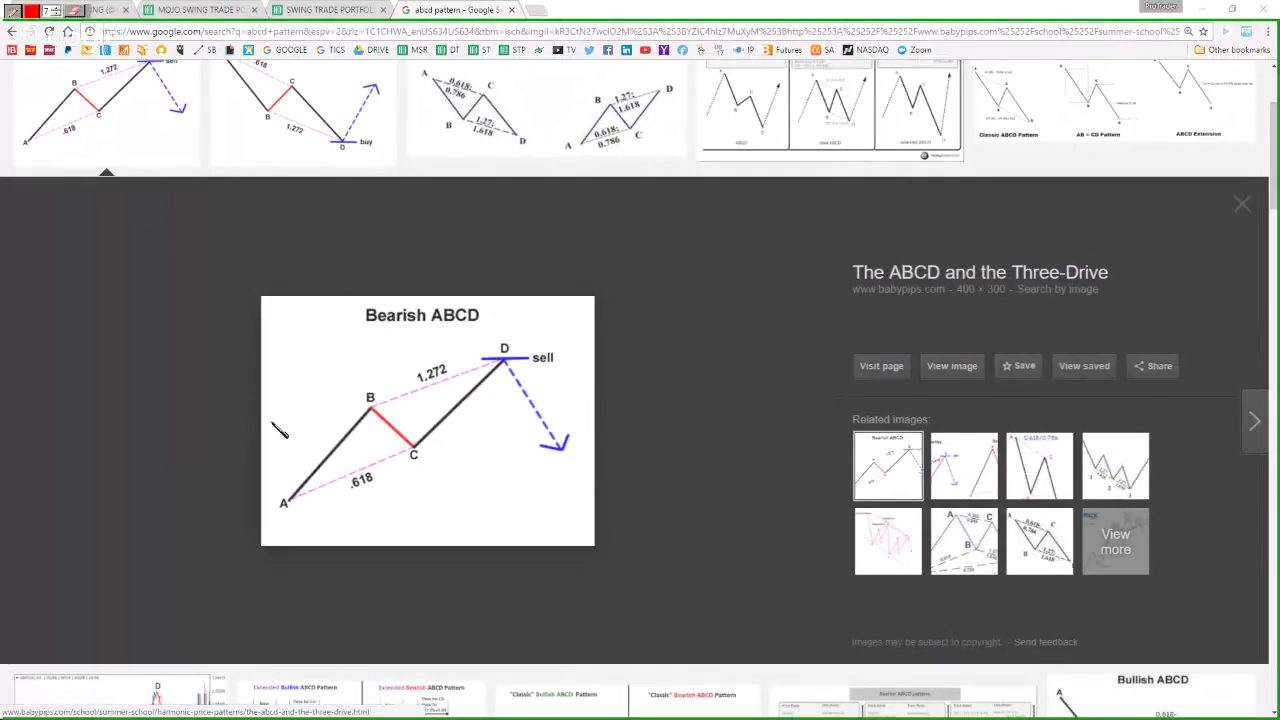
{"action": "left_click", "coordinate": [14, 18]}
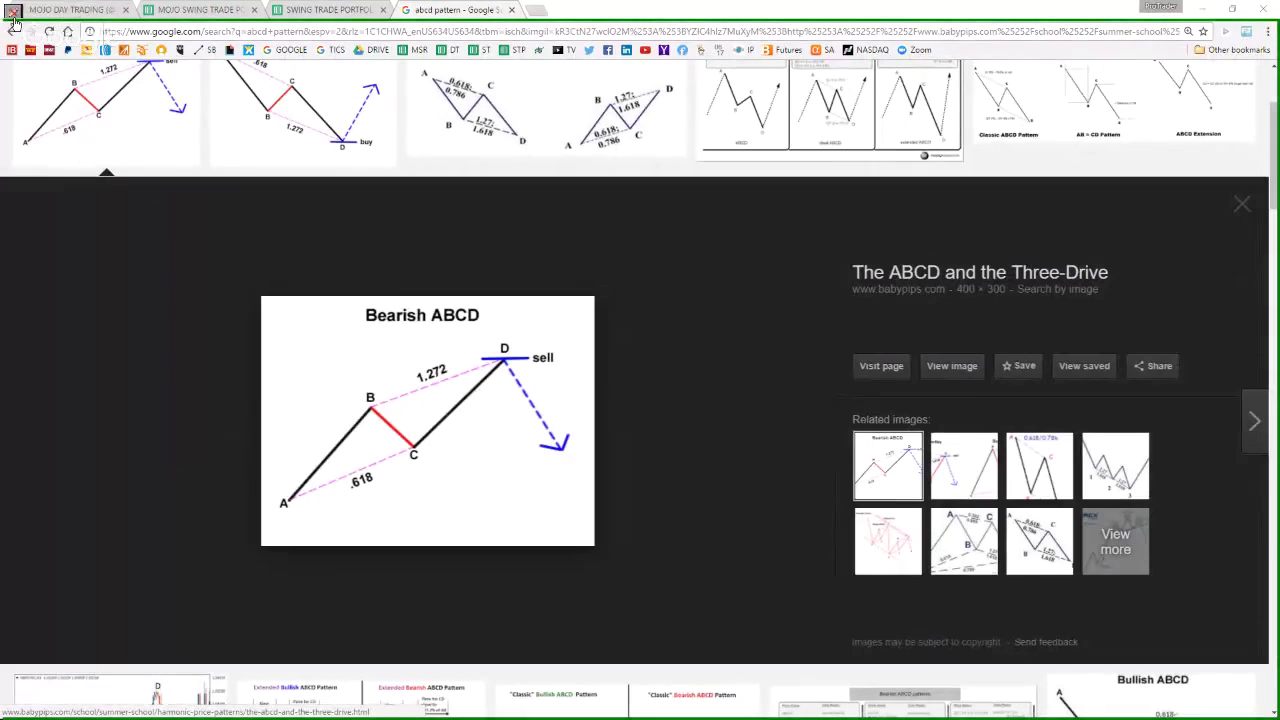
- Open the Bullish ABCD diagram, trace its letters A to D and the upward move after D in red, then clear the marks
{"action": "left_click", "coordinate": [1242, 205]}
{"action": "scroll", "coordinate": [390, 430], "scroll_direction": "up", "scroll_amount": 2}
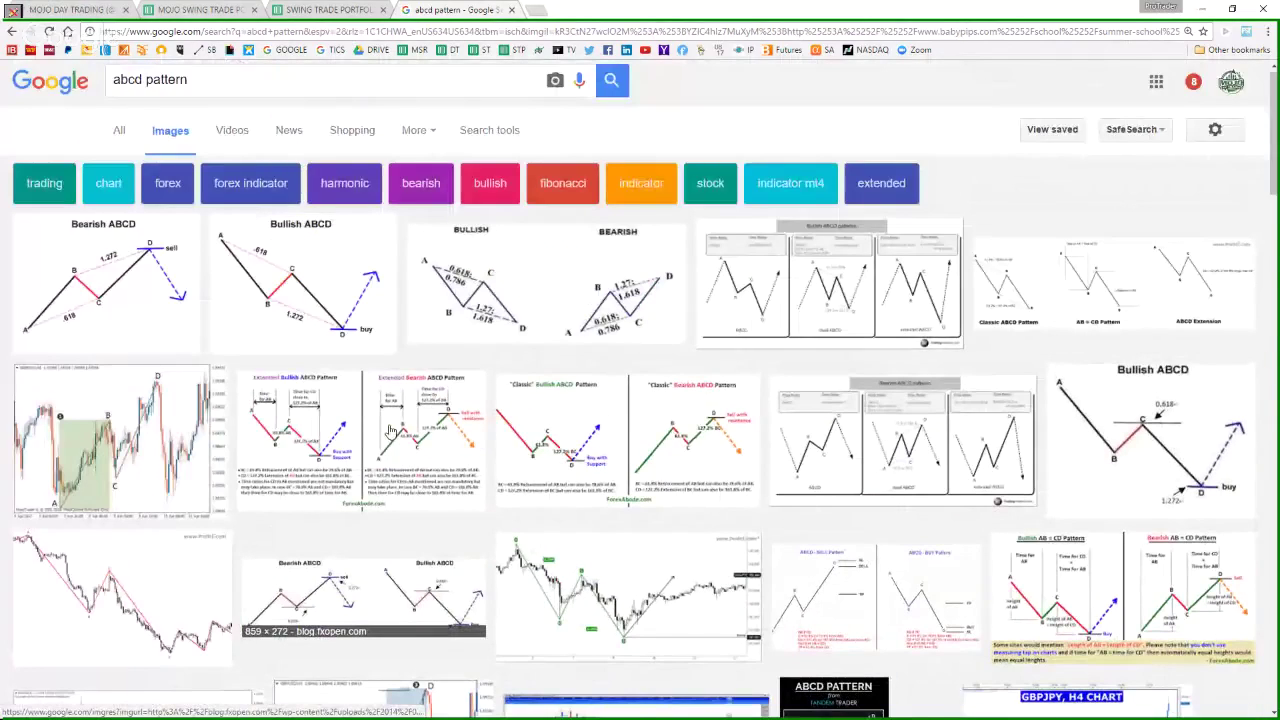
{"action": "left_click", "coordinate": [295, 285]}
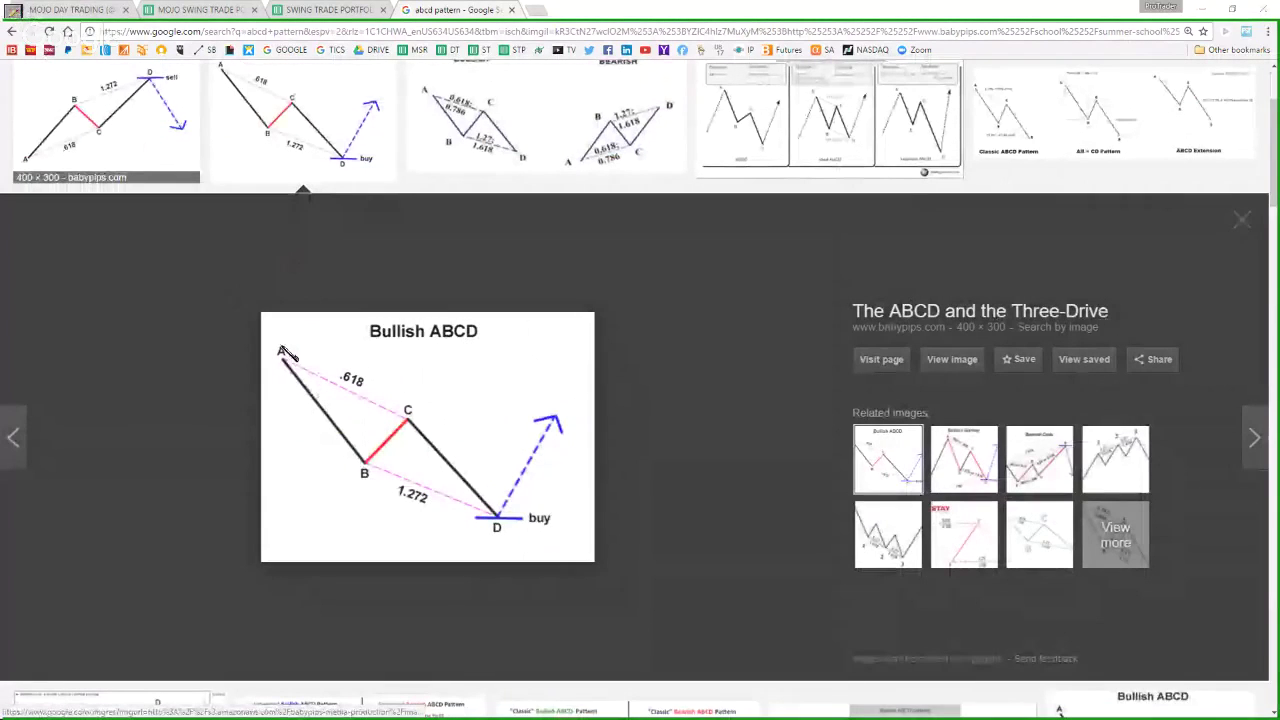
{"action": "left_click_drag", "start_coordinate": [285, 352], "coordinate": [300, 368]}
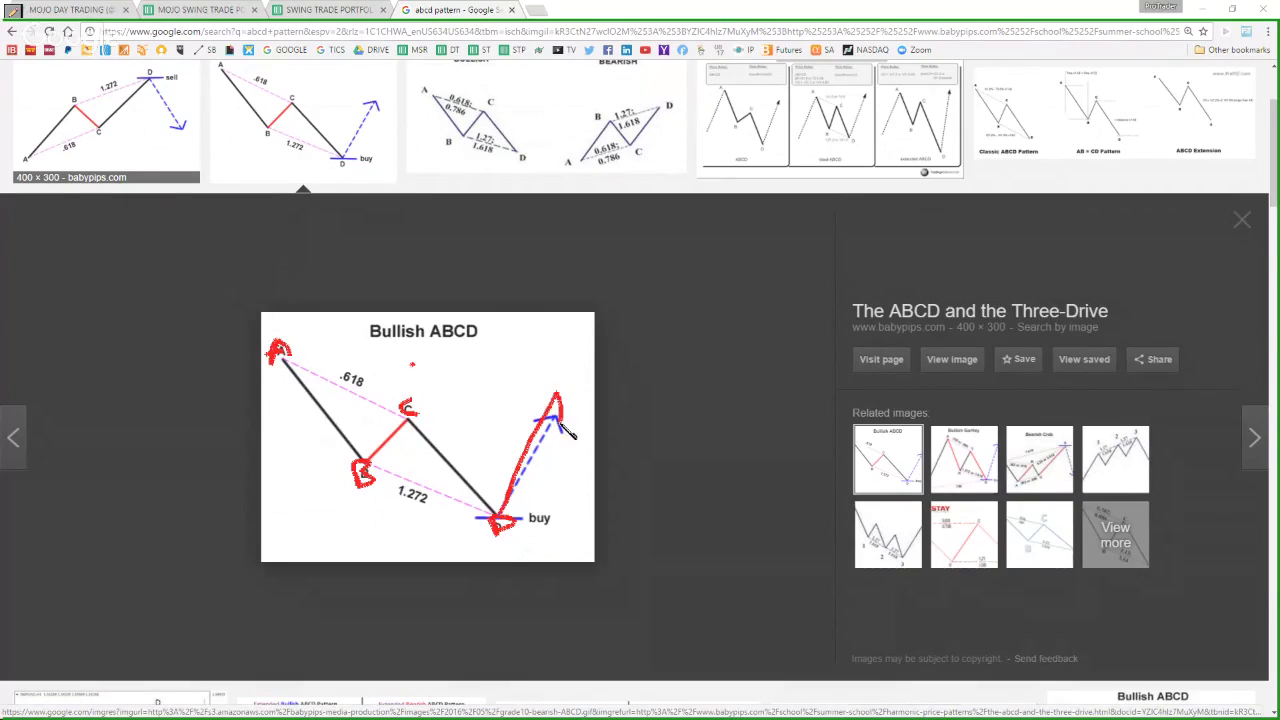
{"action": "left_click", "coordinate": [13, 13]}
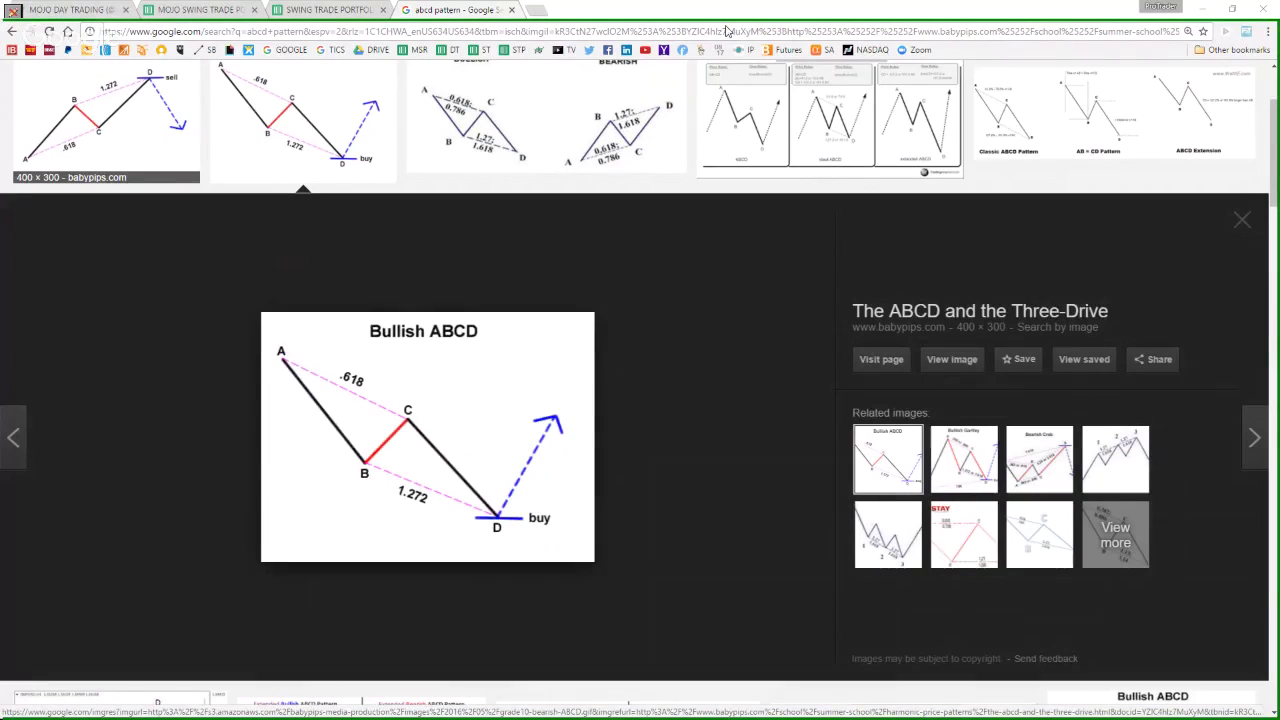
- Return to the NTNX 5-minute chart and mark it in red with A, B, C, D and a rising line from D, then clear it
{"action": "left_click_drag", "start_coordinate": [703, 12], "coordinate": [0, 36]}
{"action": "left_click", "coordinate": [13, 11]}
{"action": "left_click_drag", "start_coordinate": [200, 130], "coordinate": [238, 117]}
{"action": "left_click_drag", "start_coordinate": [276, 238], "coordinate": [278, 268]}
{"action": "left_click_drag", "start_coordinate": [324, 157], "coordinate": [328, 176]}
{"action": "mouse_move", "coordinate": [386, 210]}
{"action": "left_mouse_down"}
{"action": "mouse_move", "coordinate": [390, 234]}
{"action": "mouse_move", "coordinate": [444, 67]}
{"action": "left_mouse_up"}
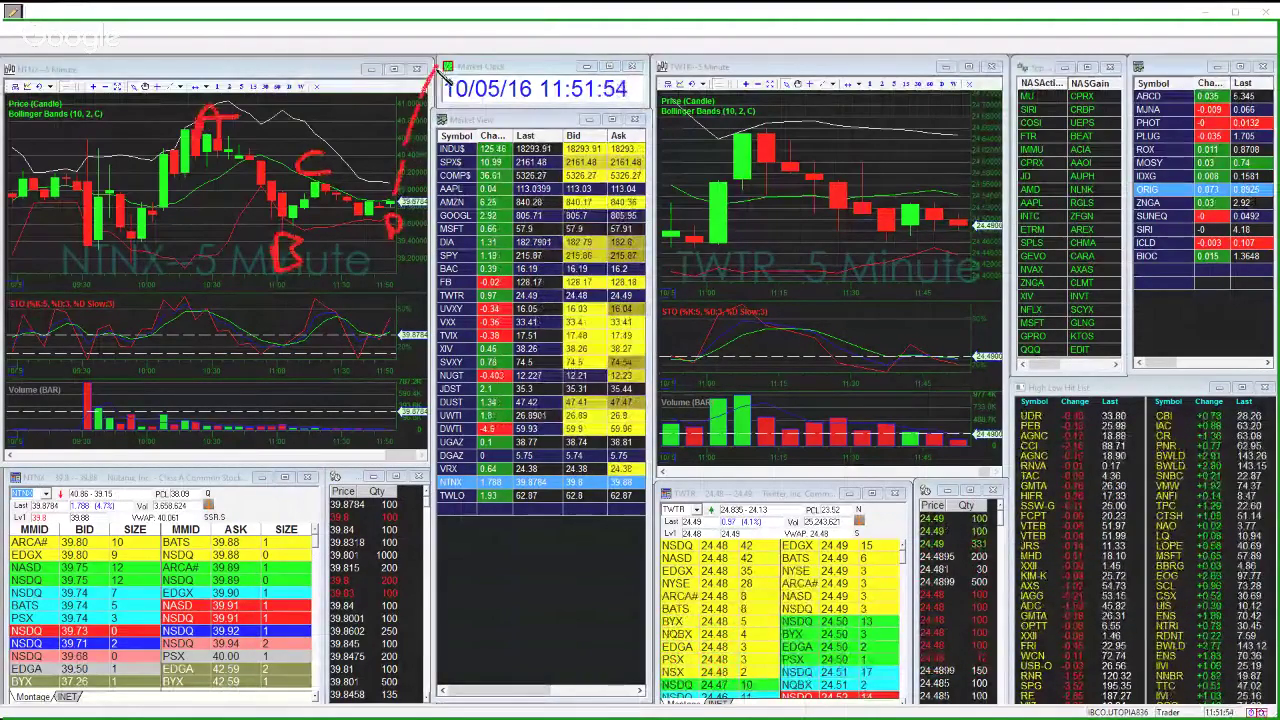
{"action": "mouse_move", "coordinate": [252, 121]}
{"action": "left_mouse_down"}
{"action": "mouse_move", "coordinate": [390, 125]}
{"action": "mouse_move", "coordinate": [428, 30]}
{"action": "left_mouse_up"}
{"action": "left_click", "coordinate": [13, 12]}
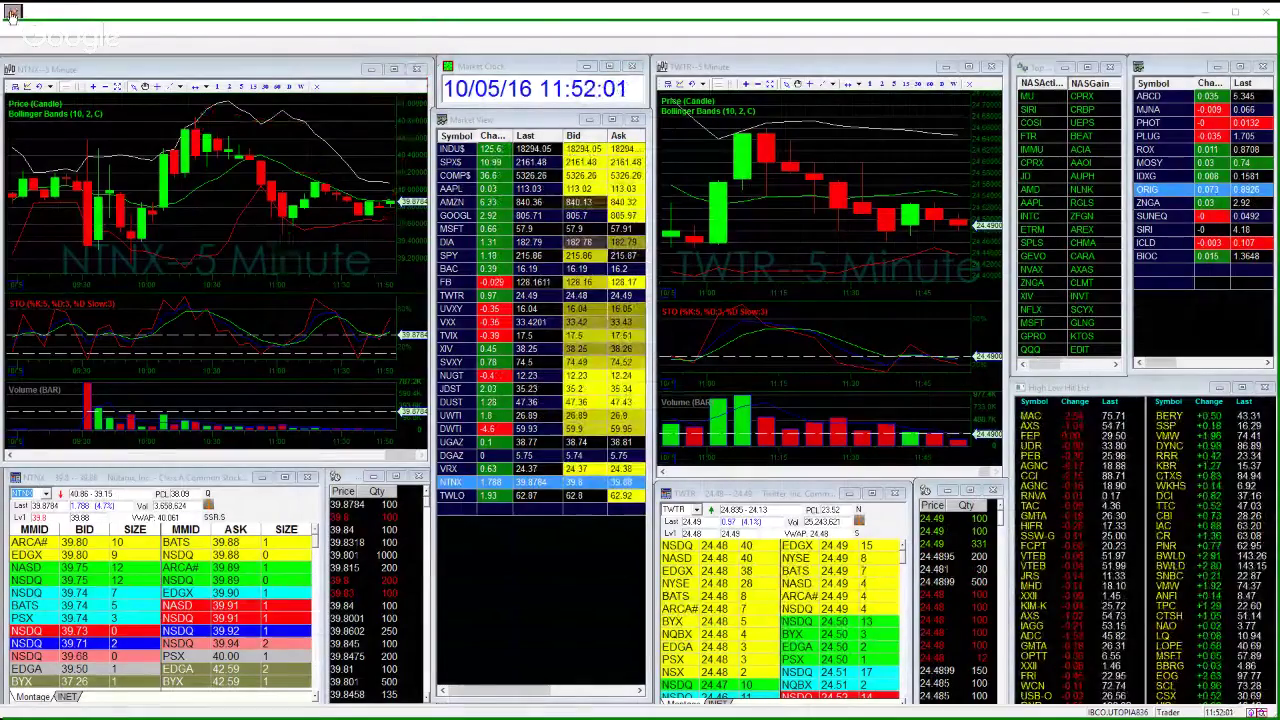
- Draw red arrows pointing across and up from the upper part of the NTNX price chart, then clear the annotations
{"action": "left_click", "coordinate": [13, 12]}
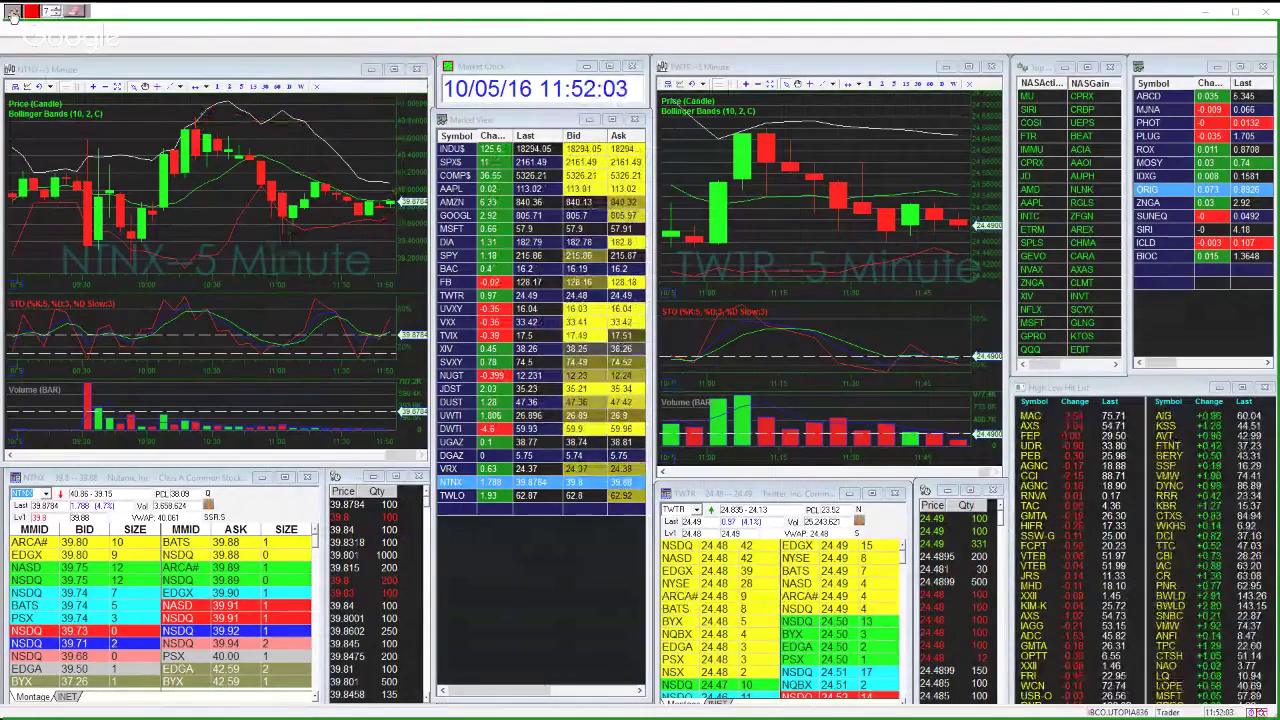
{"action": "mouse_move", "coordinate": [347, 146]}
{"action": "left_mouse_down"}
{"action": "mouse_move", "coordinate": [403, 142]}
{"action": "mouse_move", "coordinate": [390, 138]}
{"action": "mouse_move", "coordinate": [405, 88]}
{"action": "left_mouse_up"}
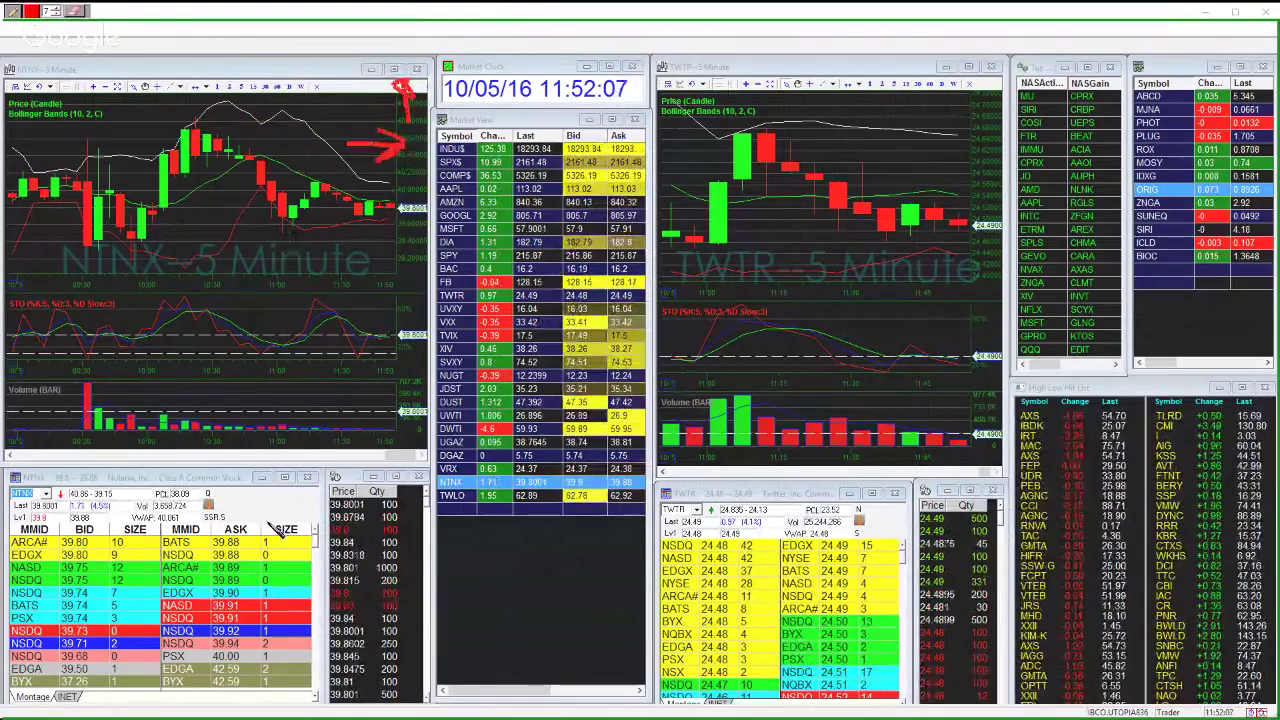
{"action": "left_click_drag", "start_coordinate": [252, 452], "coordinate": [268, 488]}
{"action": "left_click", "coordinate": [14, 13]}
{"action": "left_click", "coordinate": [14, 13]}
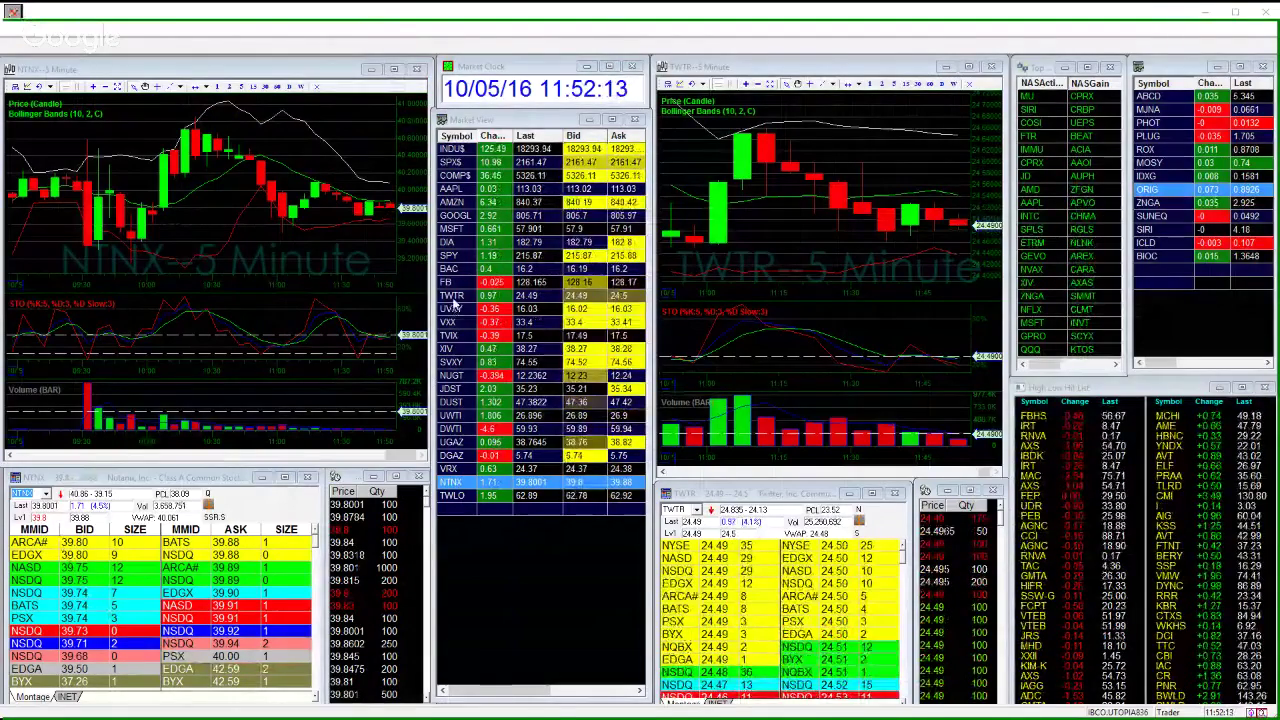
- Show the 5-minute chart of UVXY, followed by that of NUGT, from the Market View watchlist
{"action": "left_click", "coordinate": [451, 313]}
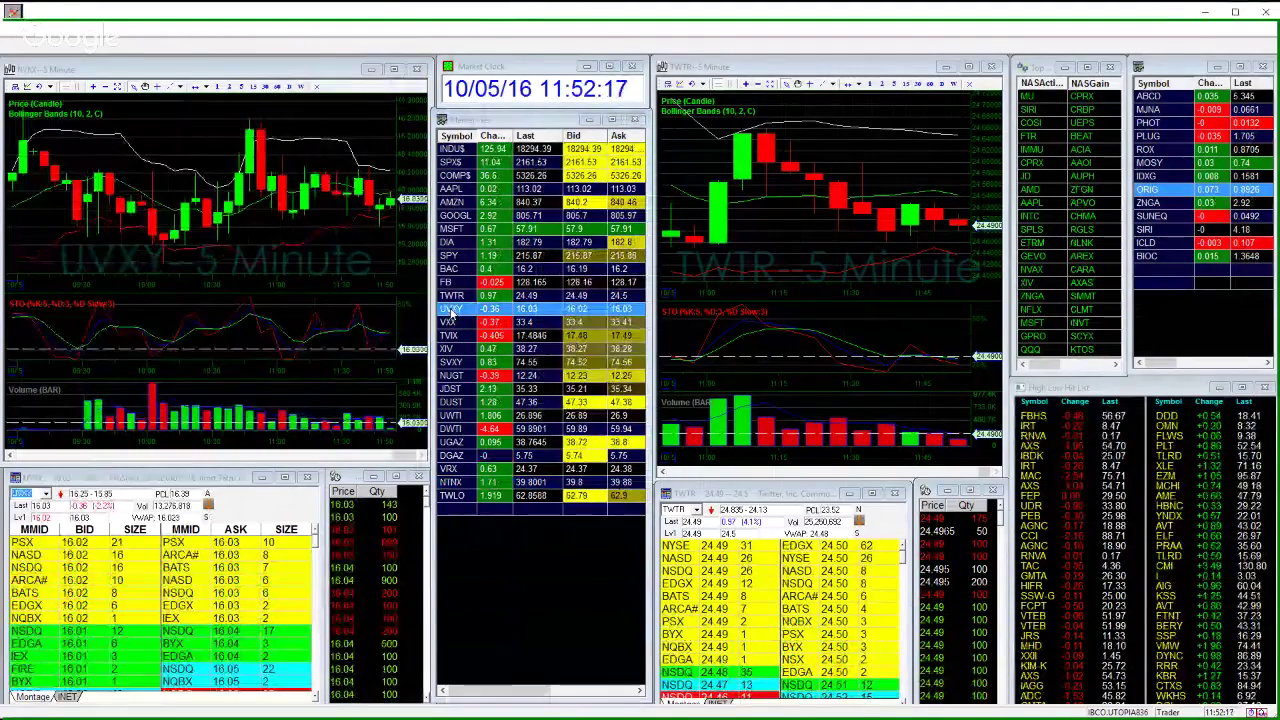
{"action": "left_click", "coordinate": [455, 375]}
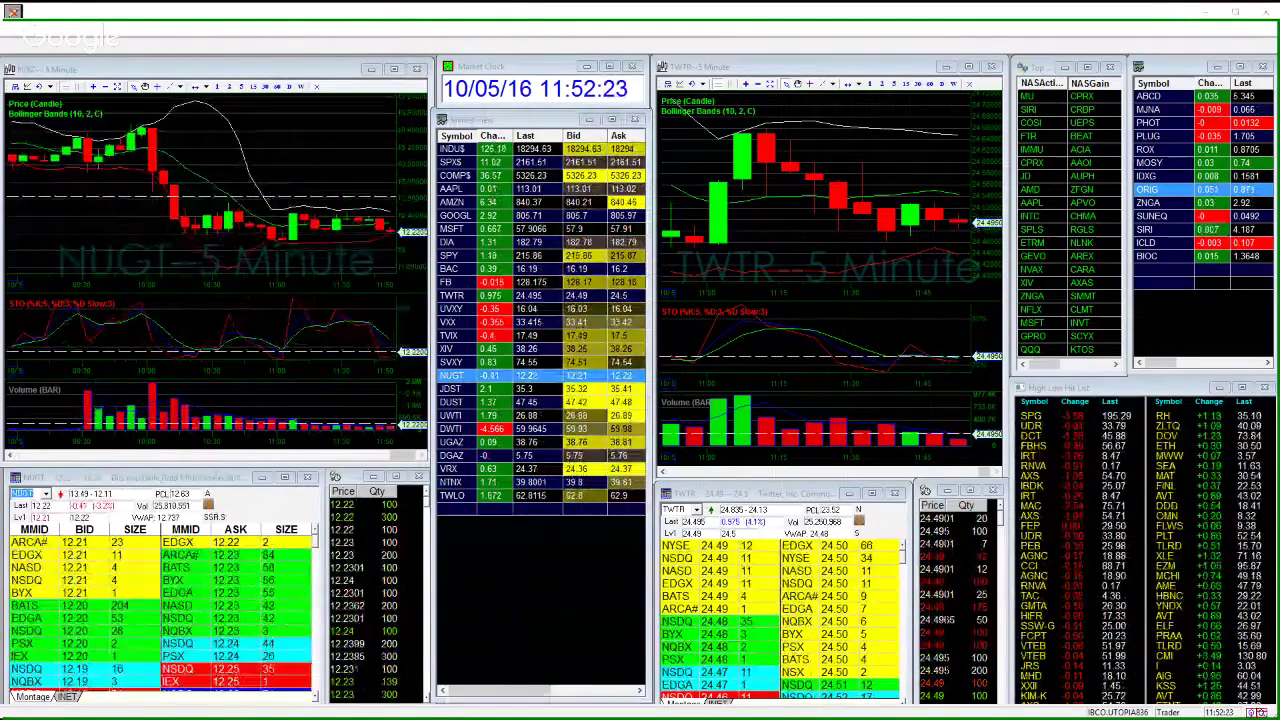
- Switch to the trading room webinar and post the announcement "NUGT rebuy 12.22 now"
{"action": "key", "text": "alt+Tab"}
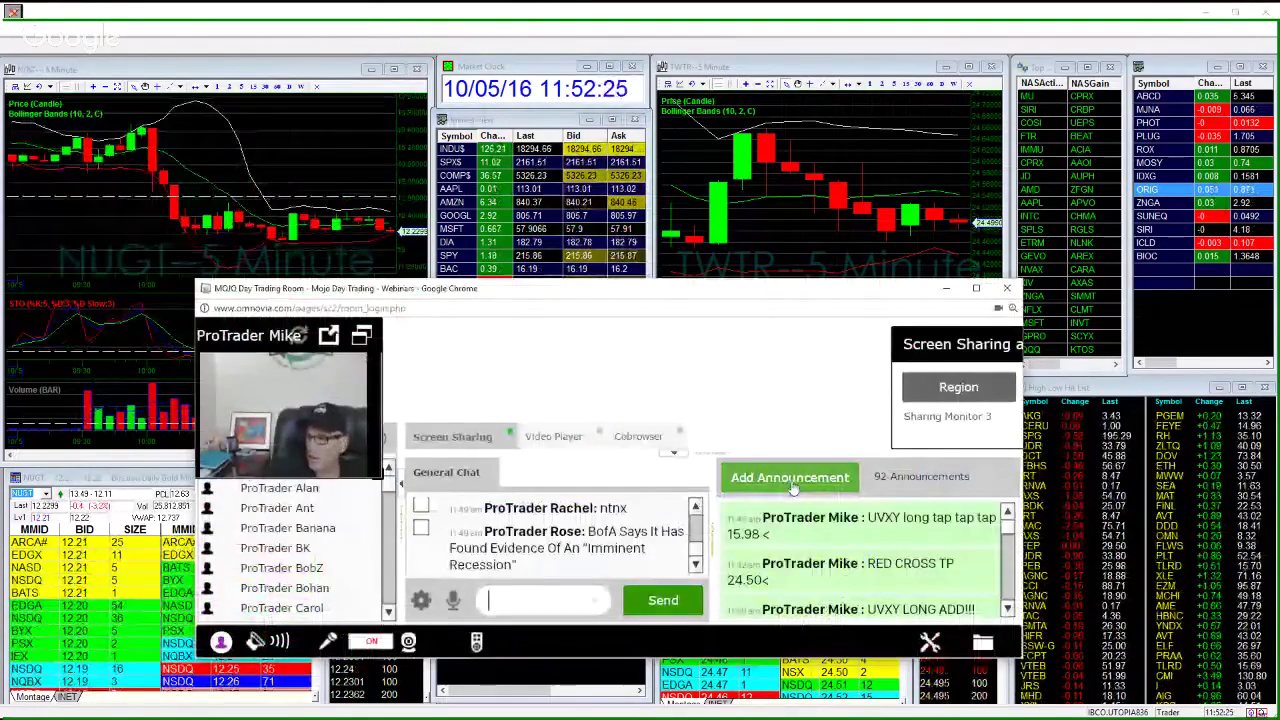
{"action": "left_click", "coordinate": [789, 478]}
{"action": "type", "text": "NGT"}
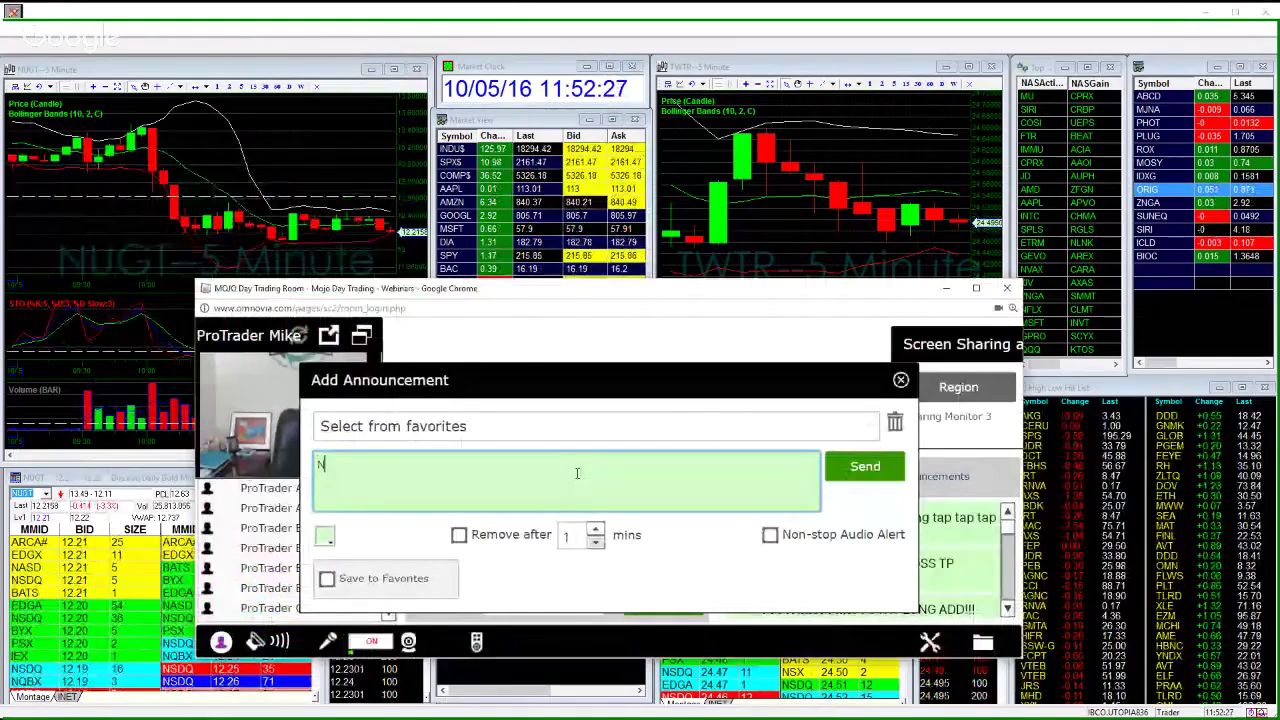
{"action": "key", "text": "BackSpace"}
{"action": "key", "text": "BackSpace"}
{"action": "type", "text": "U"}
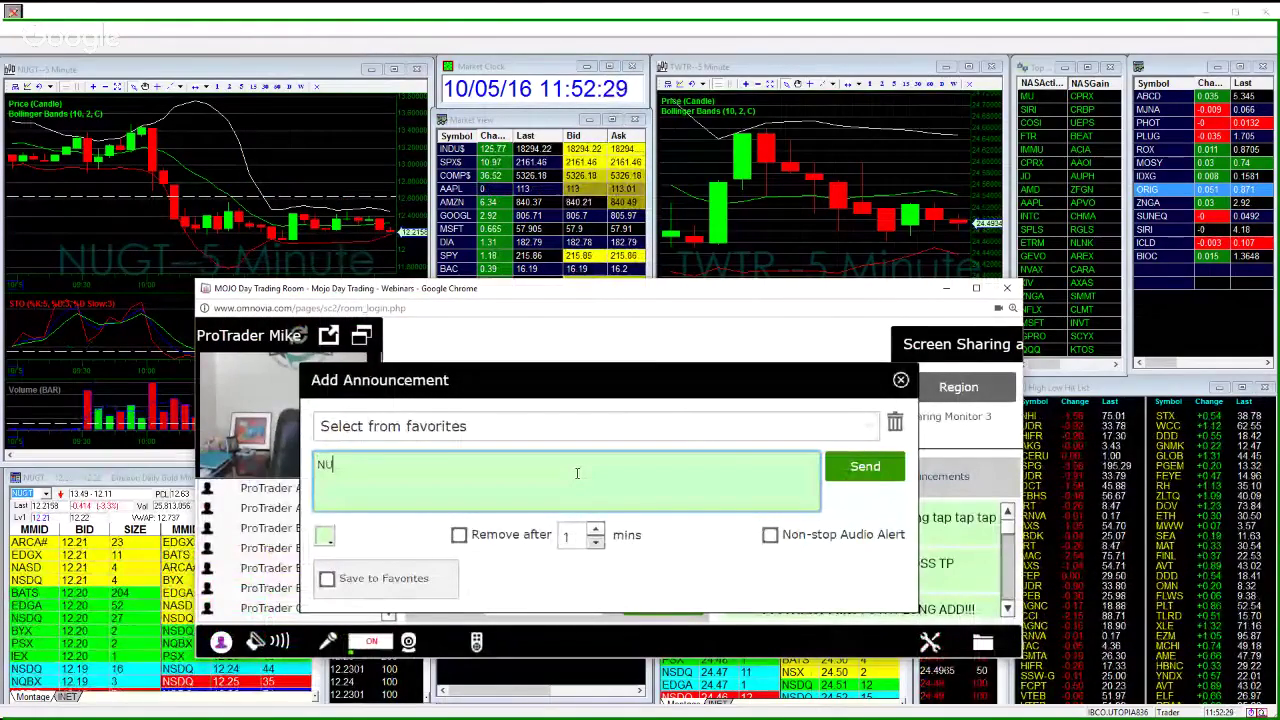
{"action": "type", "text": "GT reb"}
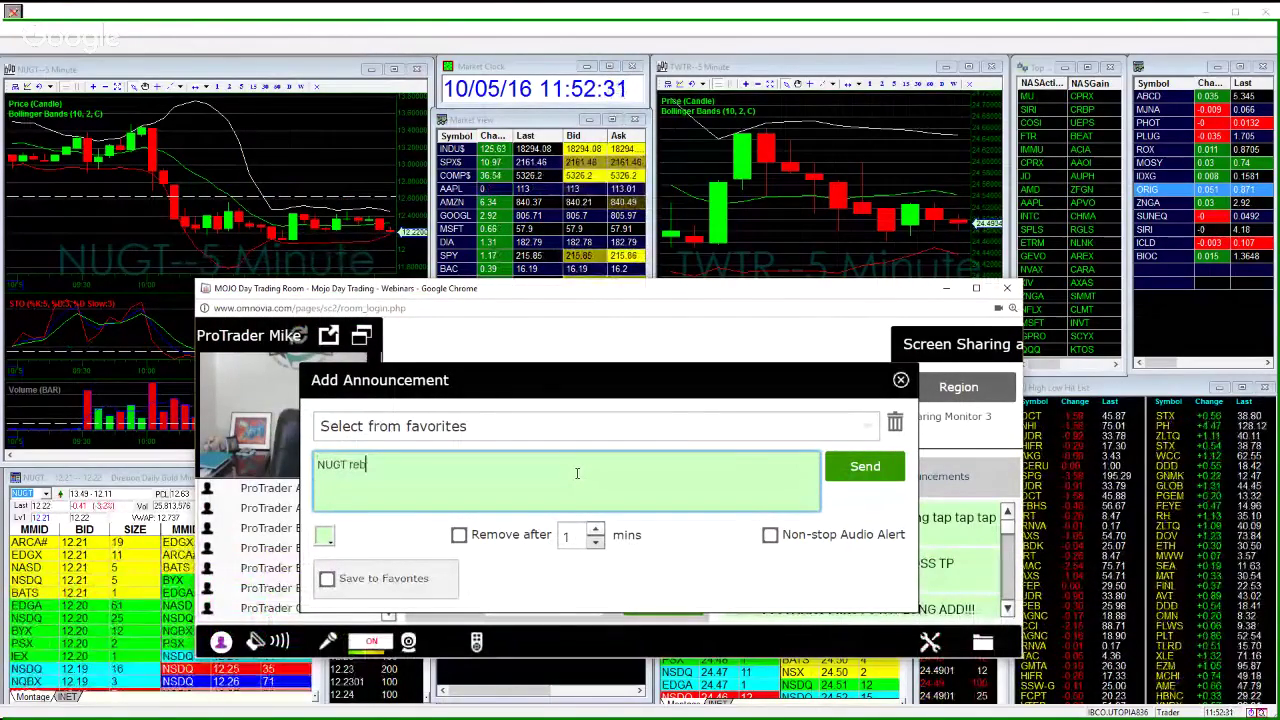
{"action": "type", "text": "uy .20"}
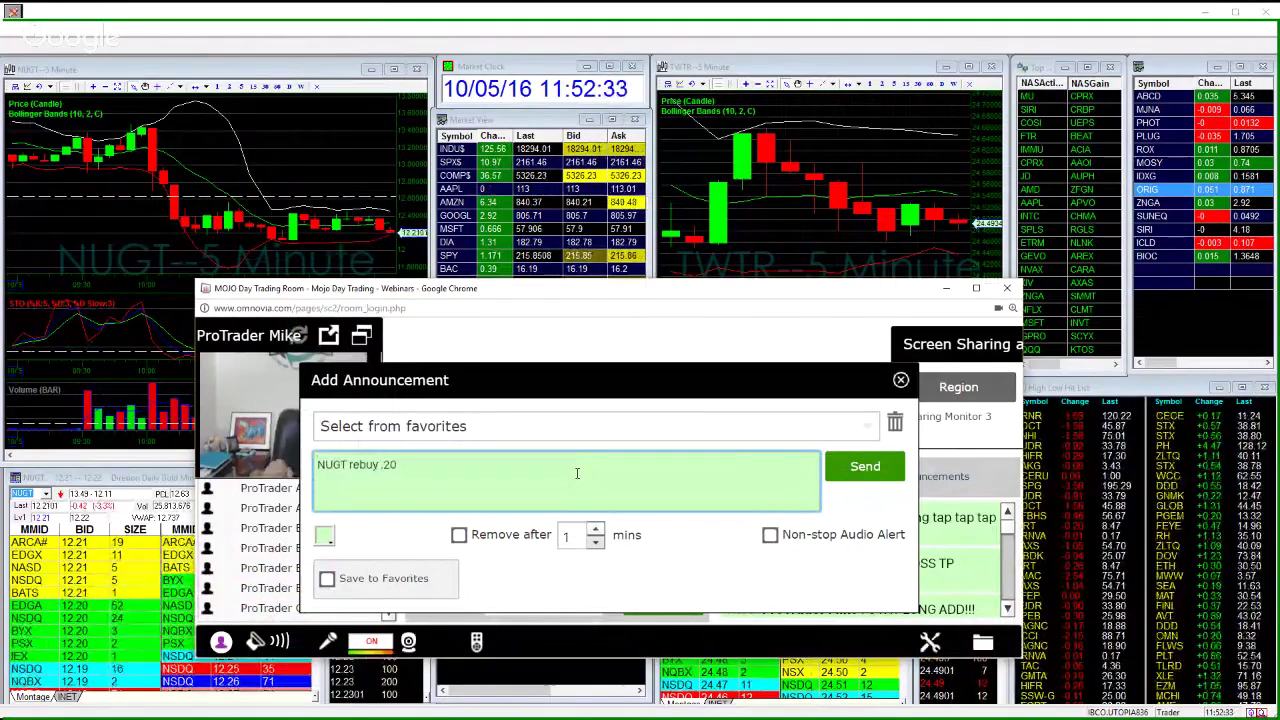
{"action": "type", "text": " 12"}
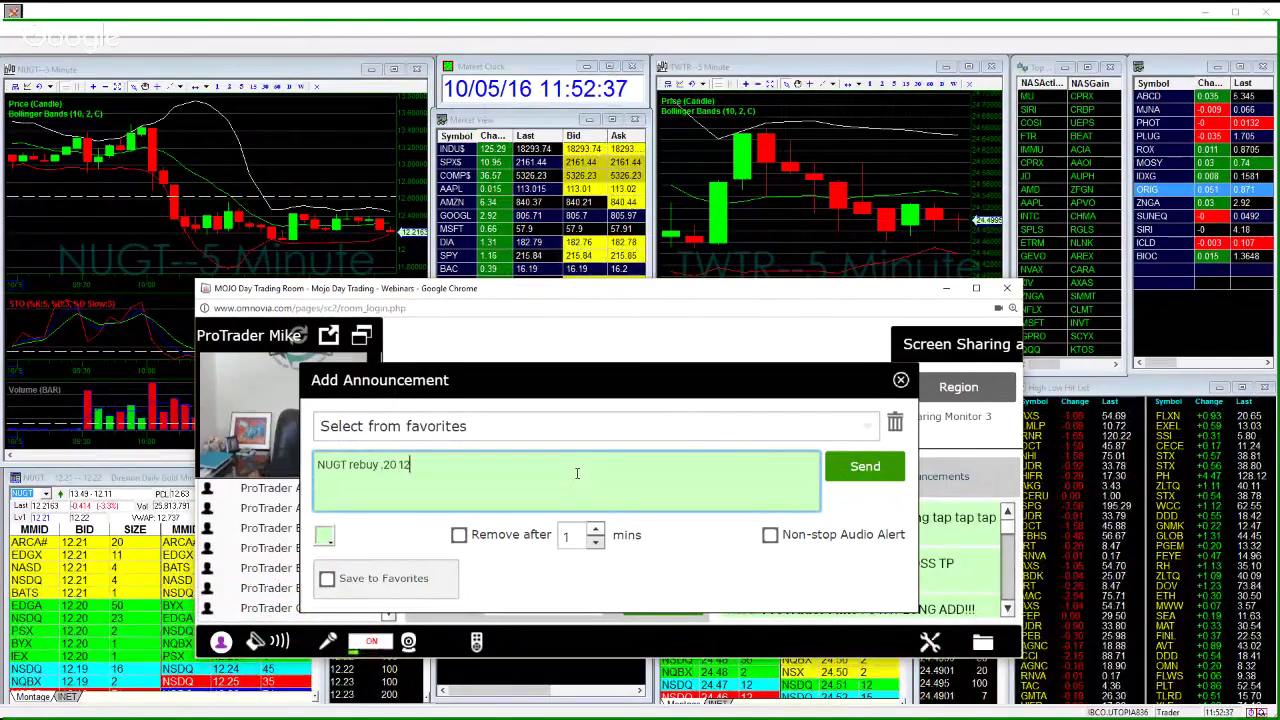
{"action": "type", "text": ".22 now"}
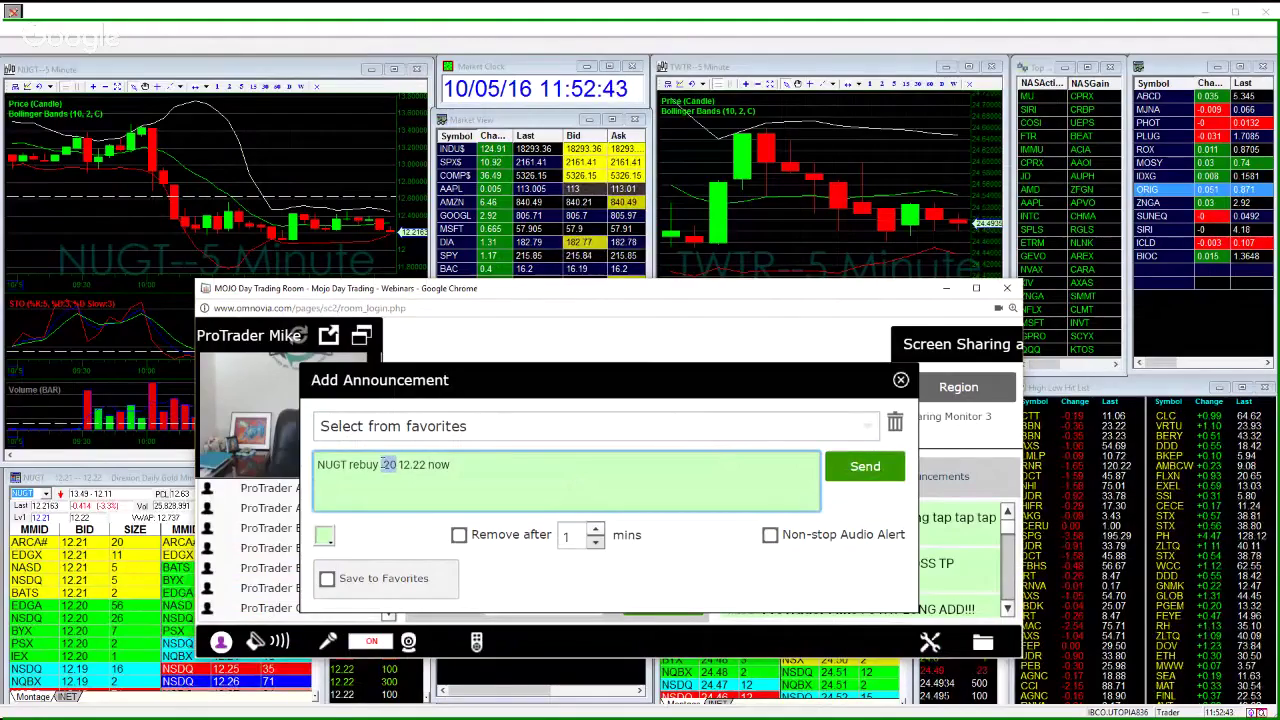
{"action": "key", "text": "BackSpace"}
{"action": "left_click", "coordinate": [865, 466]}
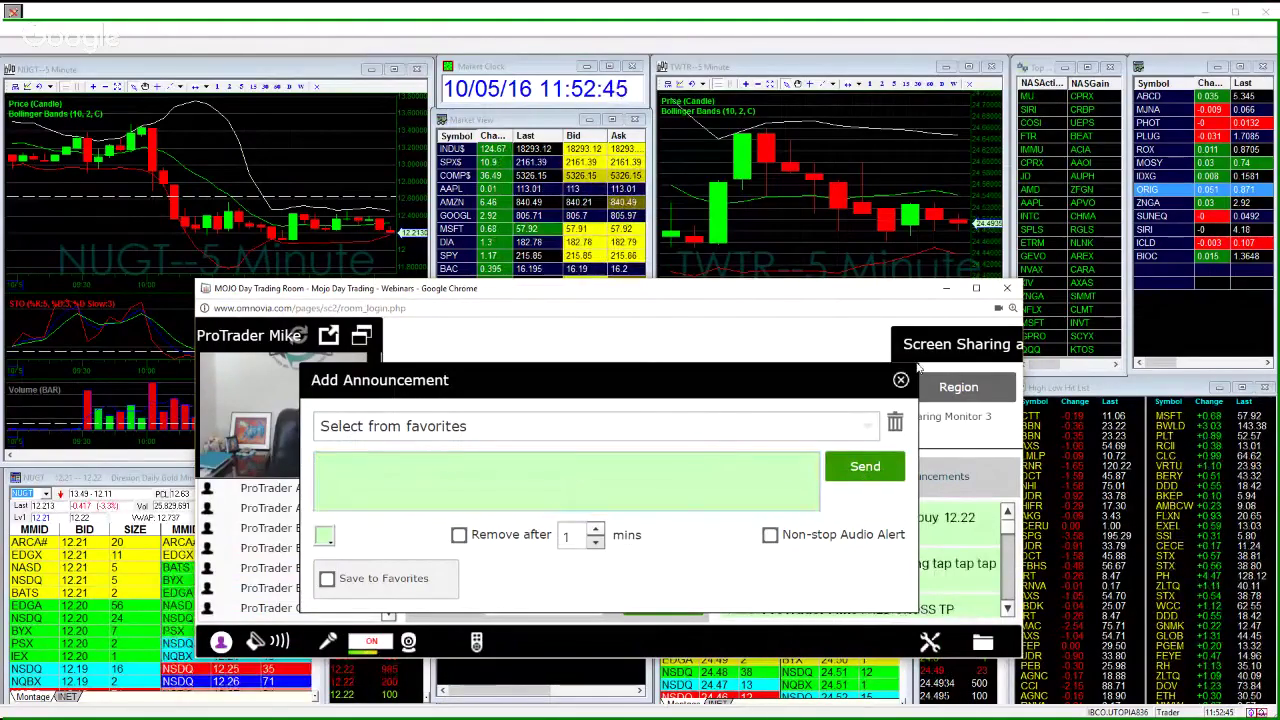
{"action": "left_click", "coordinate": [900, 380]}
- Move the webinar window off the NUGT chart and bring the trading workspace back to the front
{"action": "left_click", "coordinate": [946, 288]}
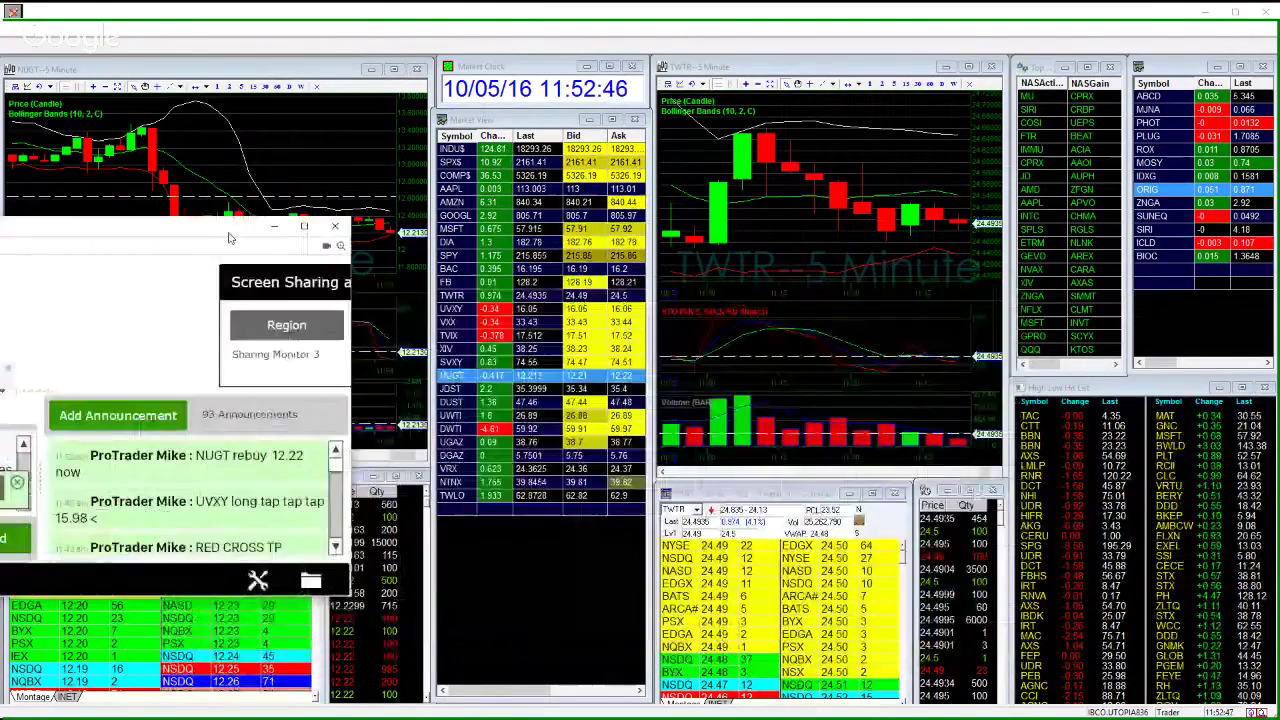
{"action": "left_click_drag", "start_coordinate": [0, 251], "coordinate": [1143, 320]}
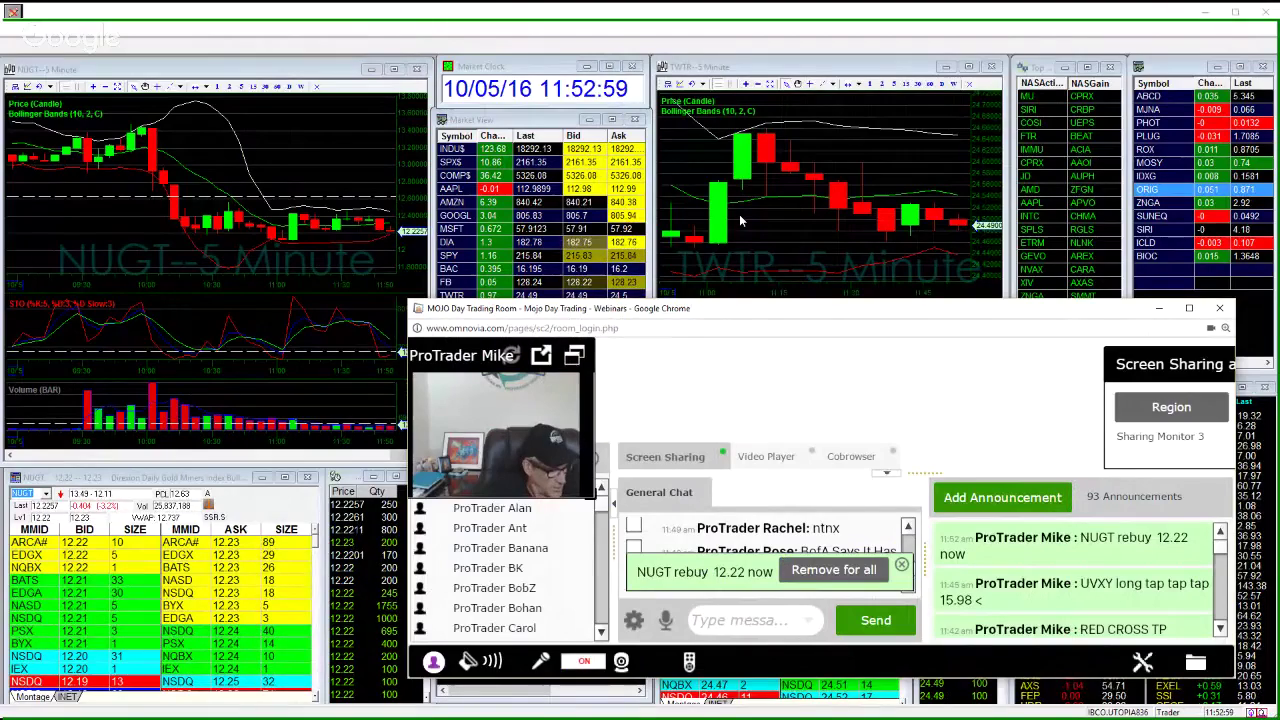
{"action": "left_click", "coordinate": [202, 308]}
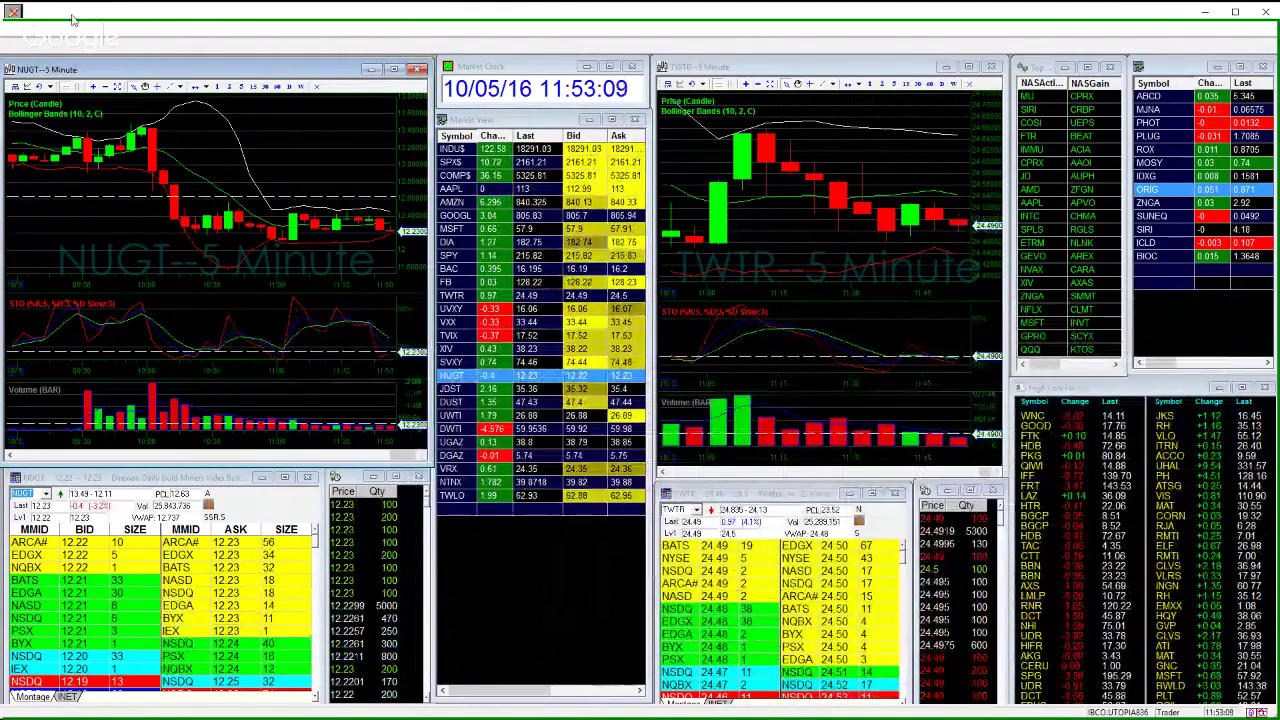
- Set the pen colour to blue and draw a cloud shape with curved outlines around it and the falling candles on the NUGT chart
{"action": "left_click", "coordinate": [12, 15]}
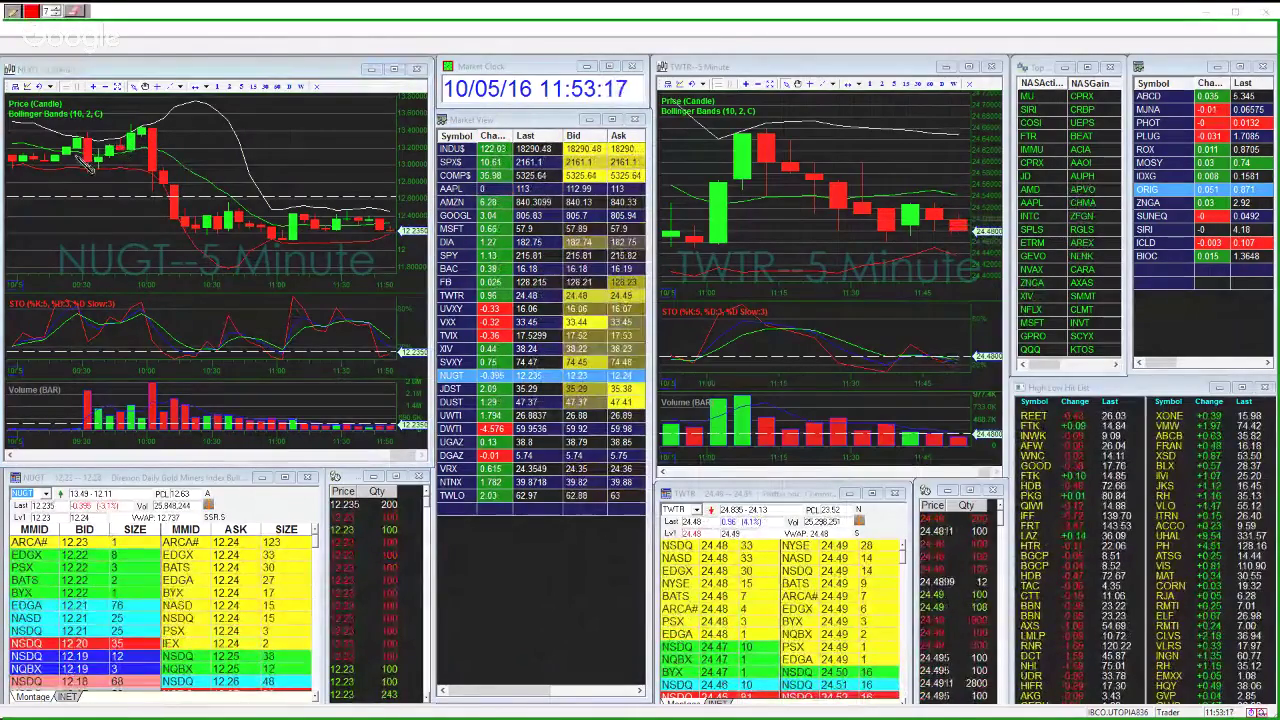
{"action": "left_click", "coordinate": [22, 10]}
{"action": "left_click", "coordinate": [22, 10]}
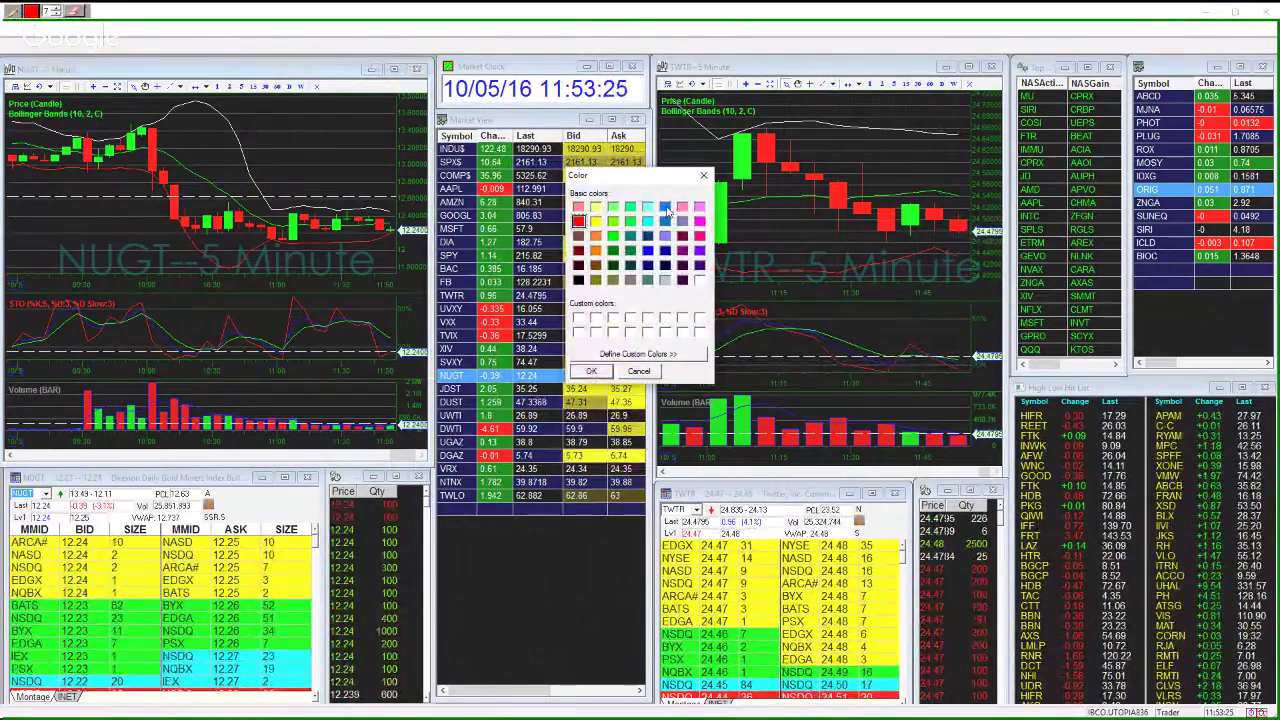
{"action": "left_click", "coordinate": [594, 371]}
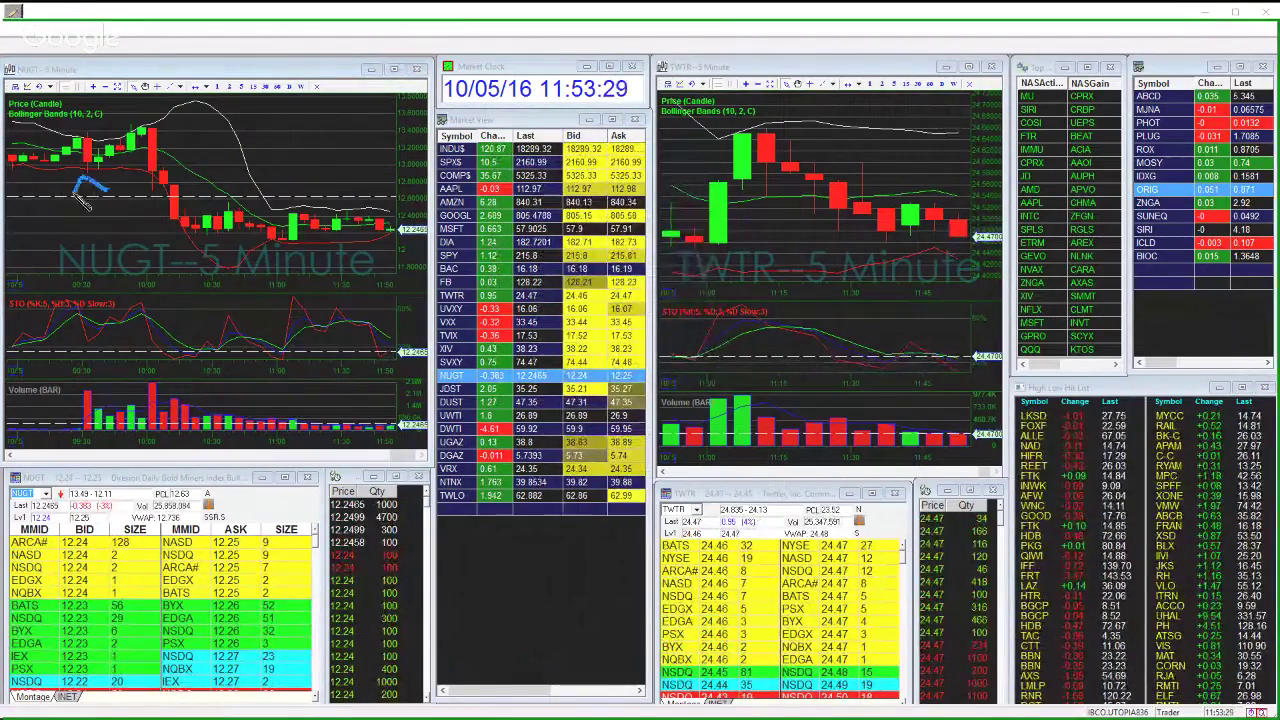
{"action": "left_click_drag", "start_coordinate": [59, 205], "coordinate": [78, 234]}
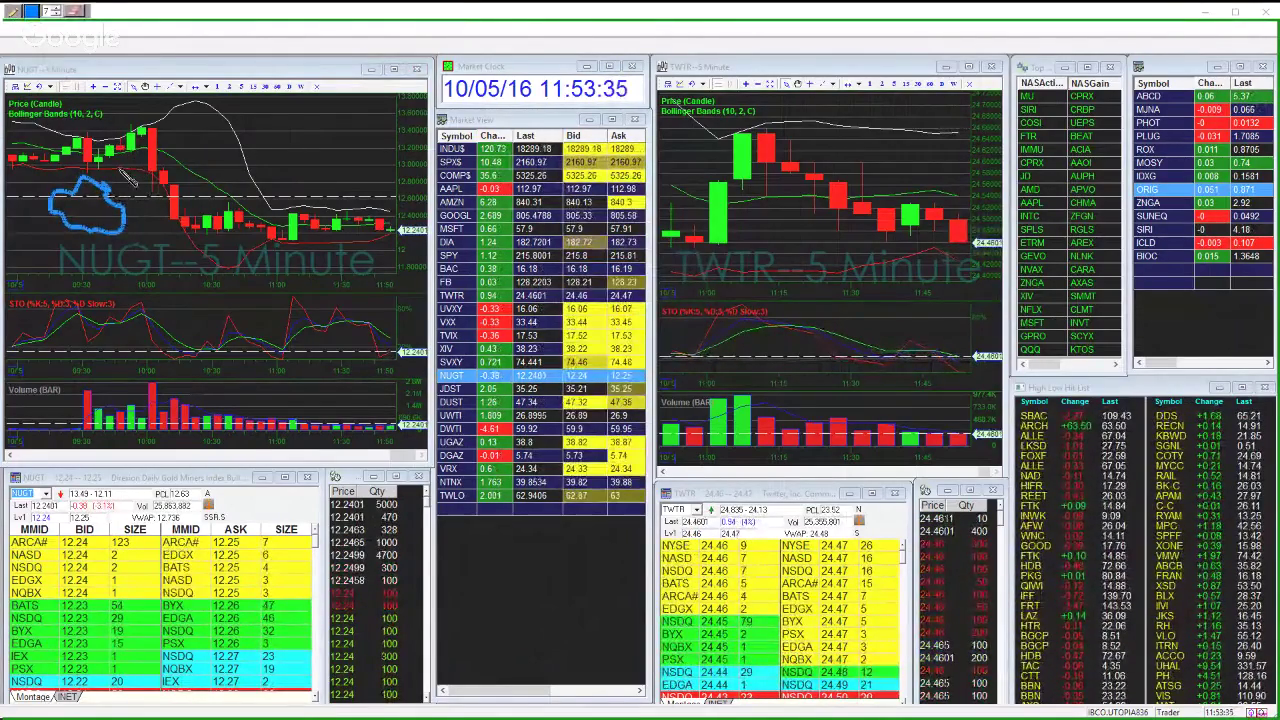
{"action": "mouse_move", "coordinate": [124, 172]}
{"action": "left_mouse_down"}
{"action": "mouse_move", "coordinate": [205, 285]}
{"action": "mouse_move", "coordinate": [268, 248]}
{"action": "left_mouse_up"}
{"action": "left_click_drag", "start_coordinate": [183, 196], "coordinate": [148, 120]}
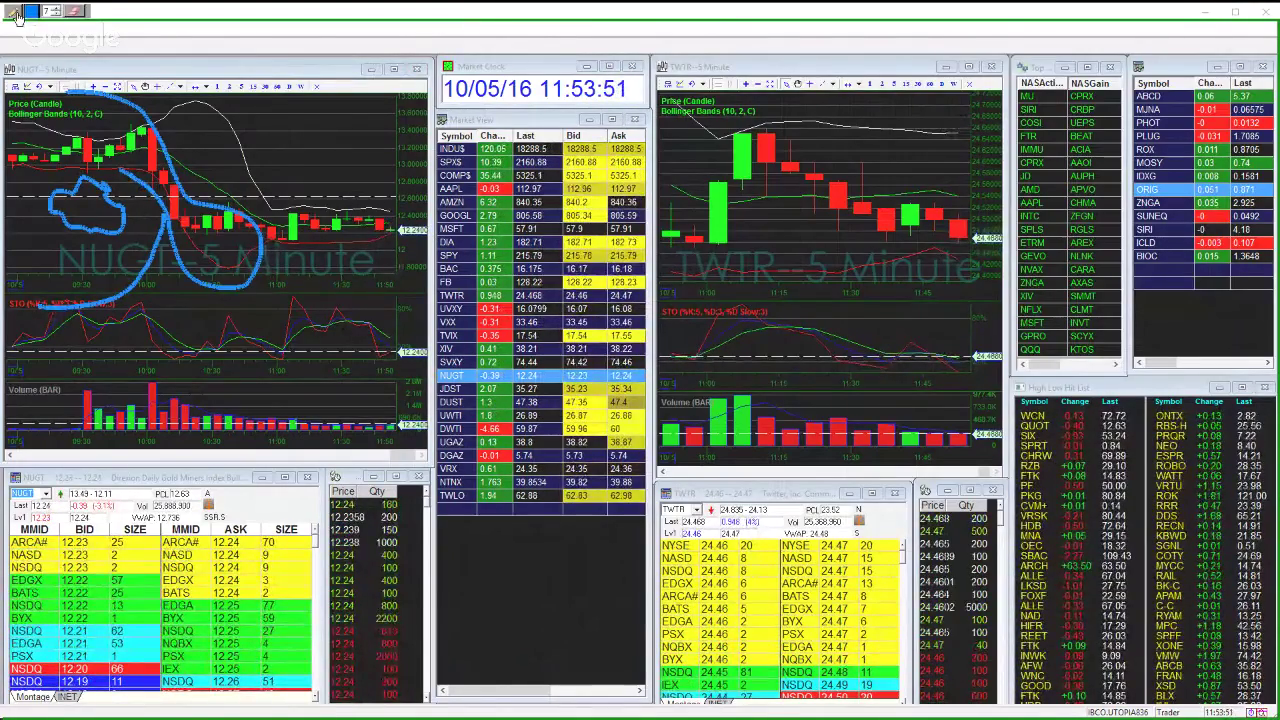
- Set the pen colour to red and scribble a large swirling mass over the area between the NUGT chart and the Market View list
{"action": "left_click", "coordinate": [28, 13]}
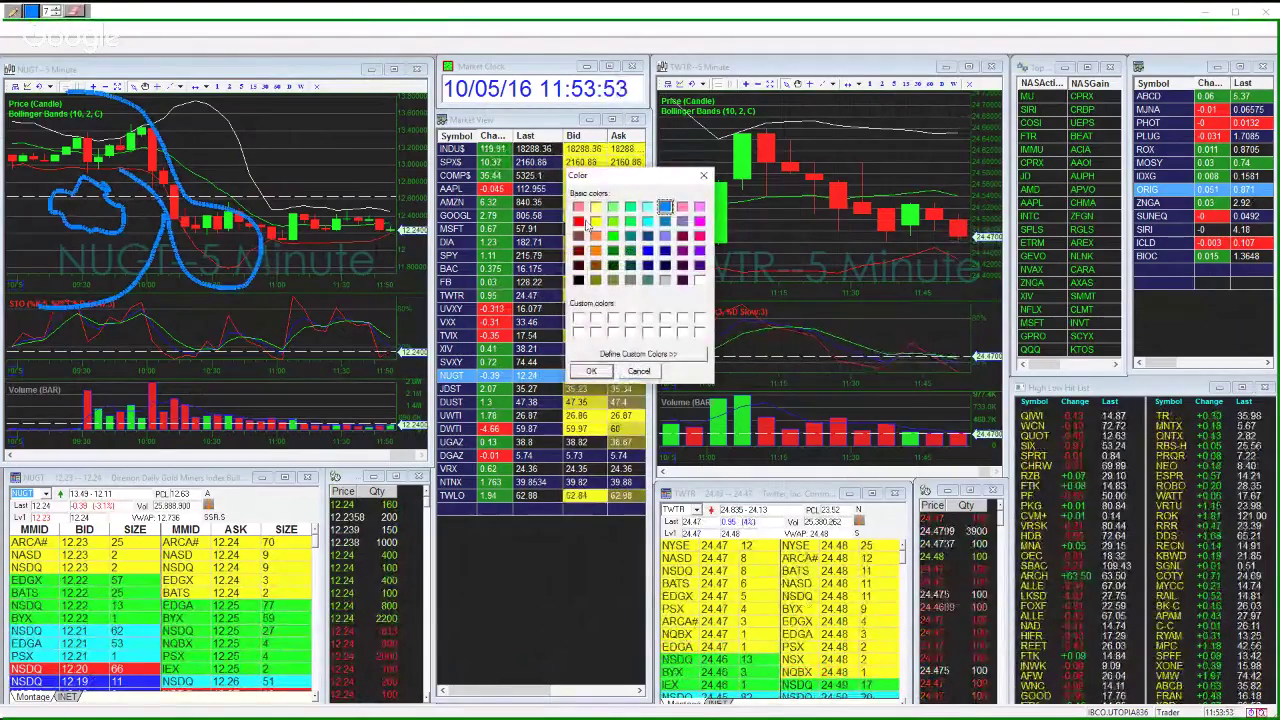
{"action": "left_click", "coordinate": [579, 221]}
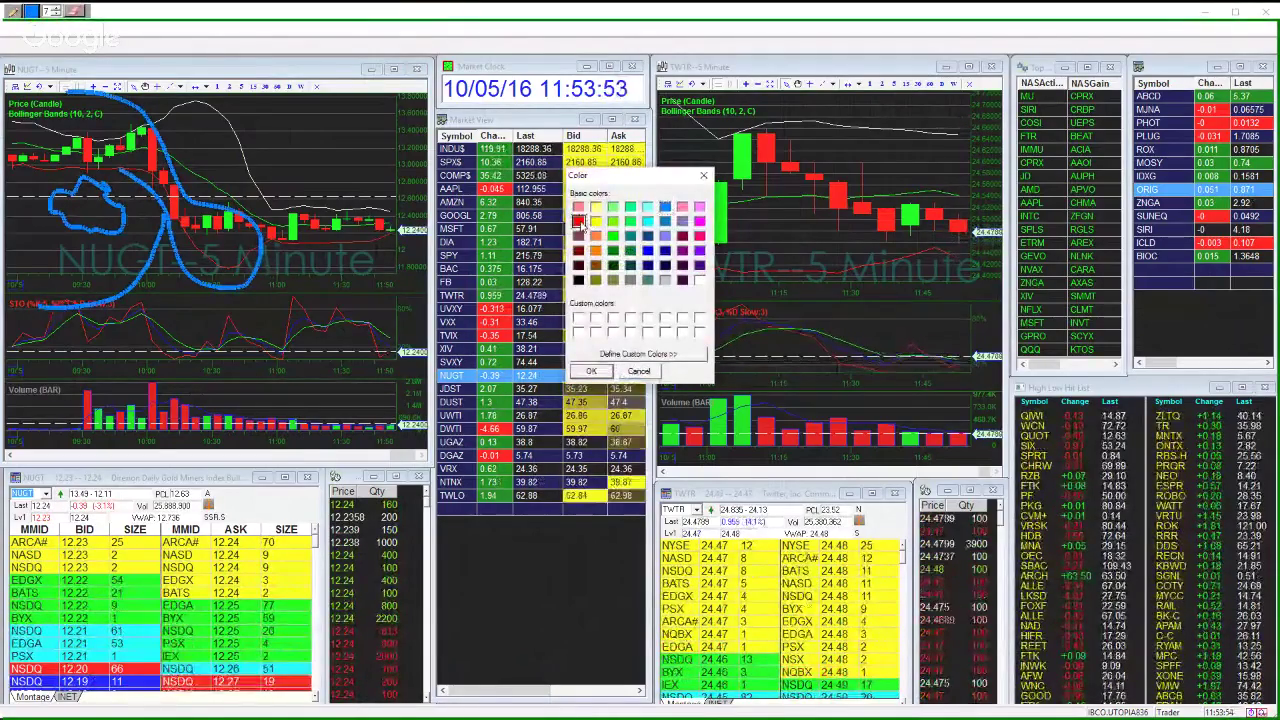
{"action": "left_click", "coordinate": [591, 371]}
{"action": "mouse_move", "coordinate": [398, 228]}
{"action": "left_mouse_down"}
{"action": "mouse_move", "coordinate": [355, 250]}
{"action": "mouse_move", "coordinate": [420, 235]}
{"action": "mouse_move", "coordinate": [440, 245]}
{"action": "mouse_move", "coordinate": [400, 300]}
{"action": "mouse_move", "coordinate": [462, 258]}
{"action": "mouse_move", "coordinate": [362, 300]}
{"action": "mouse_move", "coordinate": [405, 200]}
{"action": "mouse_move", "coordinate": [385, 320]}
{"action": "mouse_move", "coordinate": [447, 297]}
{"action": "mouse_move", "coordinate": [371, 400]}
{"action": "mouse_move", "coordinate": [343, 400]}
{"action": "mouse_move", "coordinate": [314, 371]}
{"action": "mouse_move", "coordinate": [285, 390]}
{"action": "mouse_move", "coordinate": [310, 230]}
{"action": "mouse_move", "coordinate": [405, 183]}
{"action": "mouse_move", "coordinate": [445, 240]}
{"action": "mouse_move", "coordinate": [462, 365]}
{"action": "mouse_move", "coordinate": [310, 356]}
{"action": "mouse_move", "coordinate": [285, 318]}
{"action": "mouse_move", "coordinate": [333, 213]}
{"action": "left_mouse_up"}
{"action": "mouse_move", "coordinate": [312, 263]}
{"action": "left_mouse_down"}
{"action": "mouse_move", "coordinate": [264, 336]}
{"action": "mouse_move", "coordinate": [512, 357]}
{"action": "left_mouse_up"}
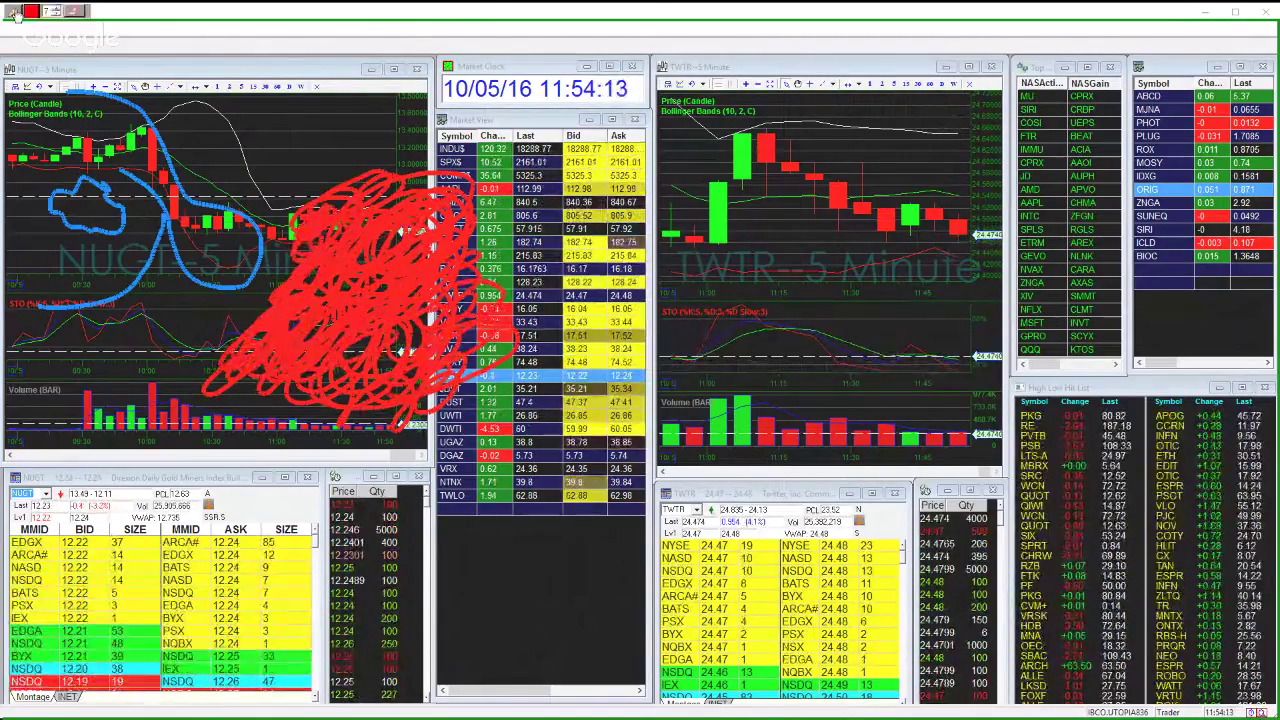
- Set the pen colour to white and fill a small oval eye in the middle of the red scribble
{"action": "left_click", "coordinate": [31, 12]}
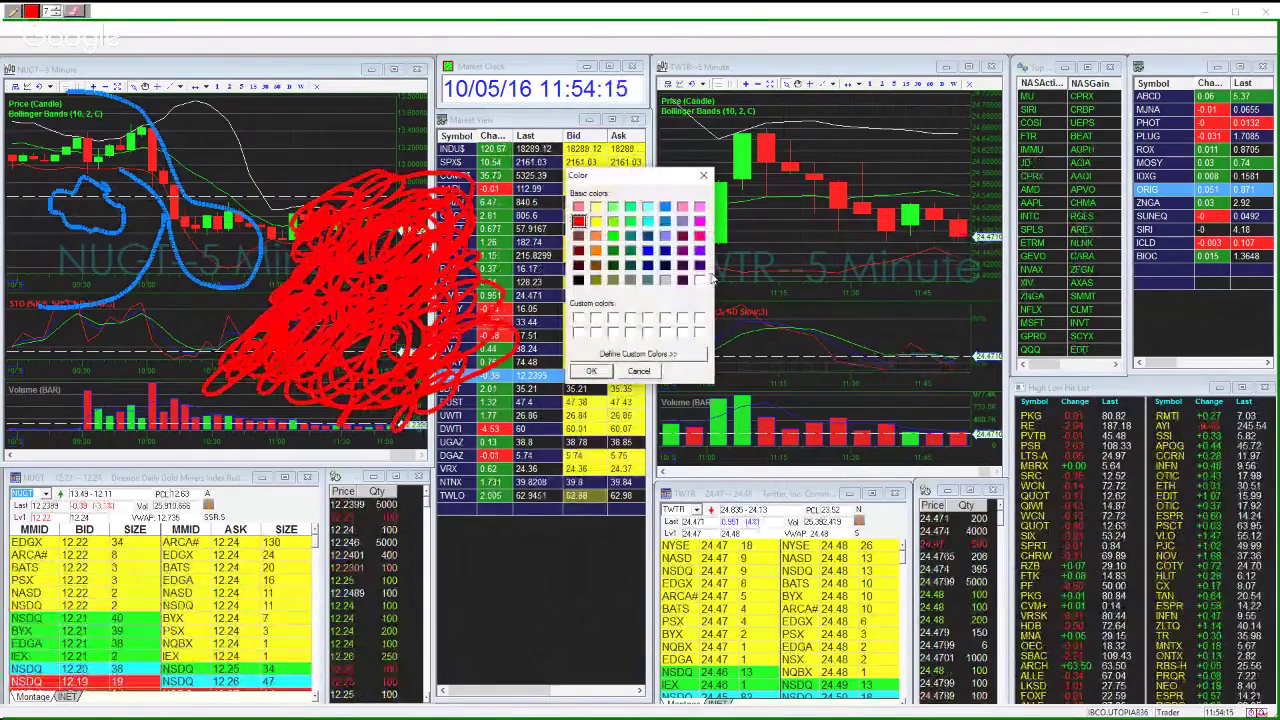
{"action": "left_click", "coordinate": [637, 370]}
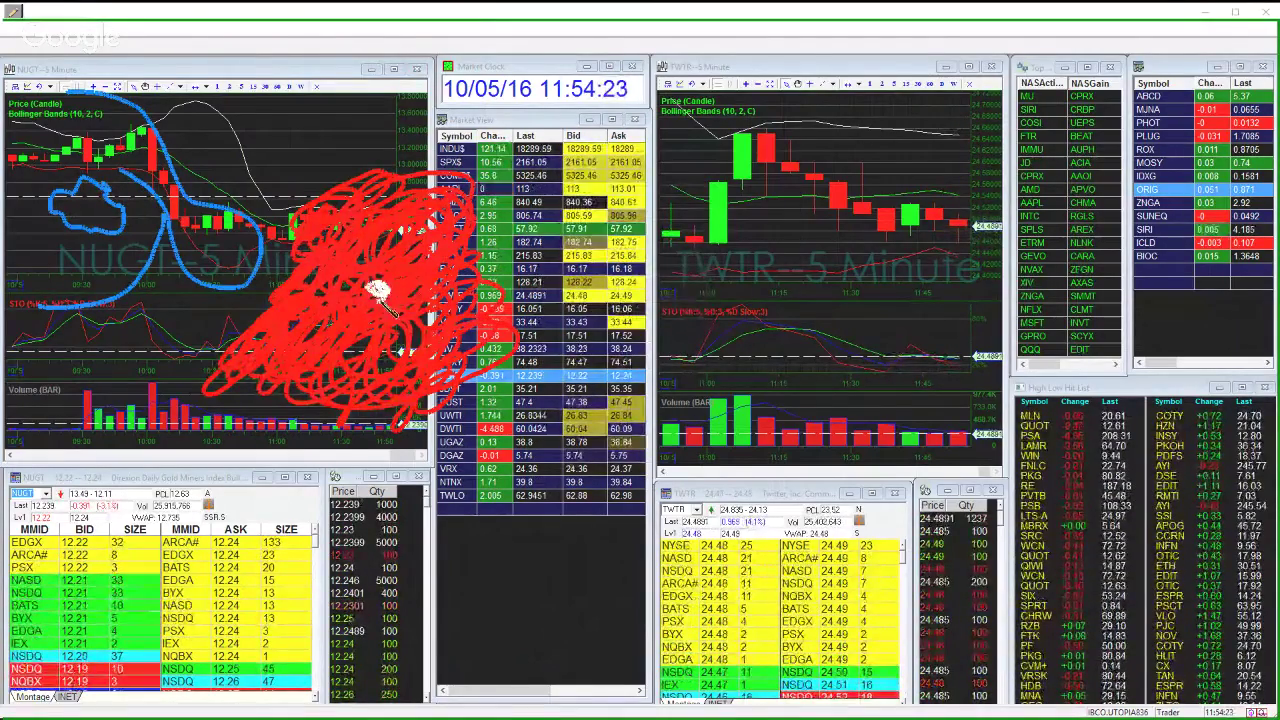
{"action": "mouse_move", "coordinate": [380, 300]}
{"action": "left_mouse_down"}
{"action": "mouse_move", "coordinate": [356, 296]}
{"action": "mouse_move", "coordinate": [408, 302]}
{"action": "left_mouse_up"}
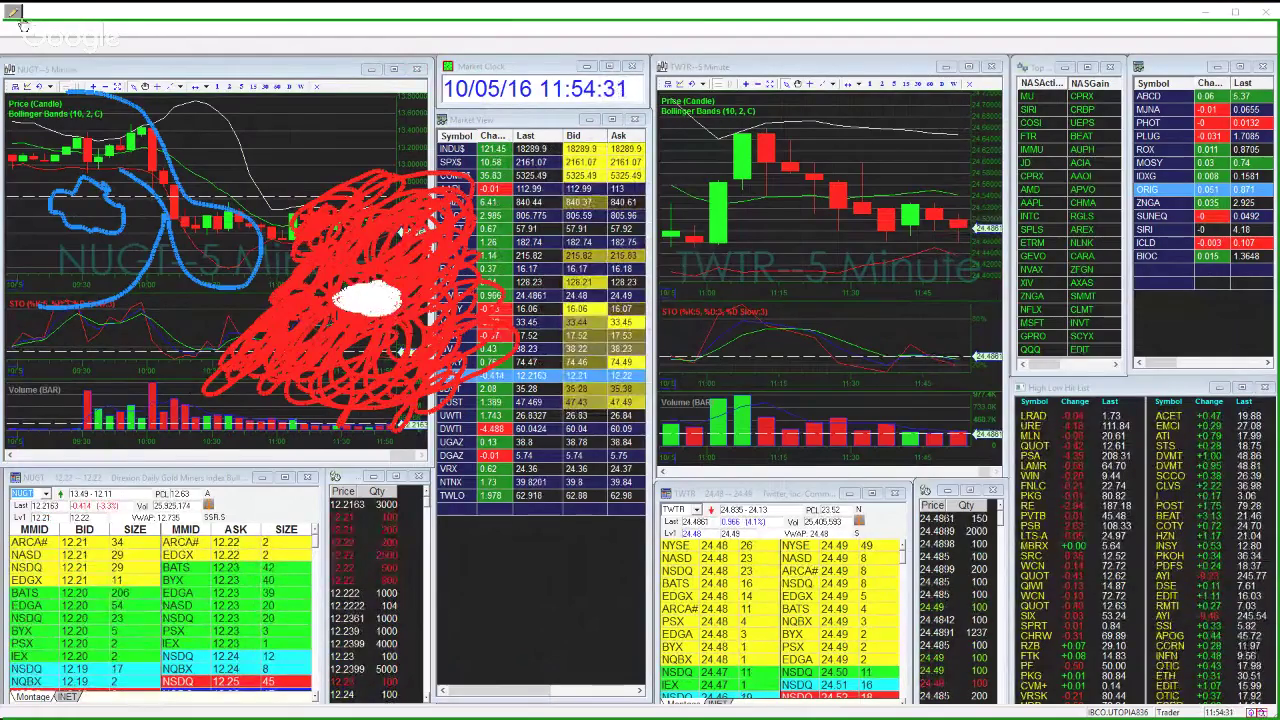
- Clear all drawings from the screen and set the pen colour to blue
{"action": "mouse_move", "coordinate": [14, 13]}
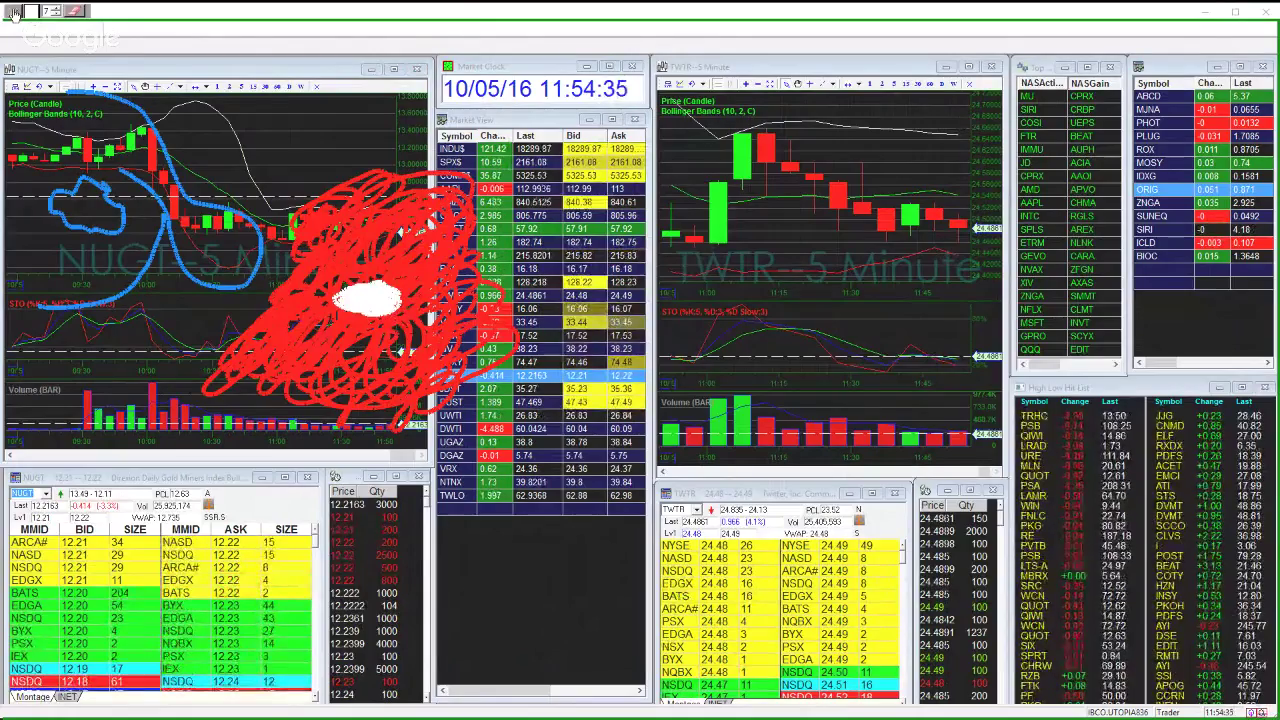
{"action": "left_click", "coordinate": [14, 12]}
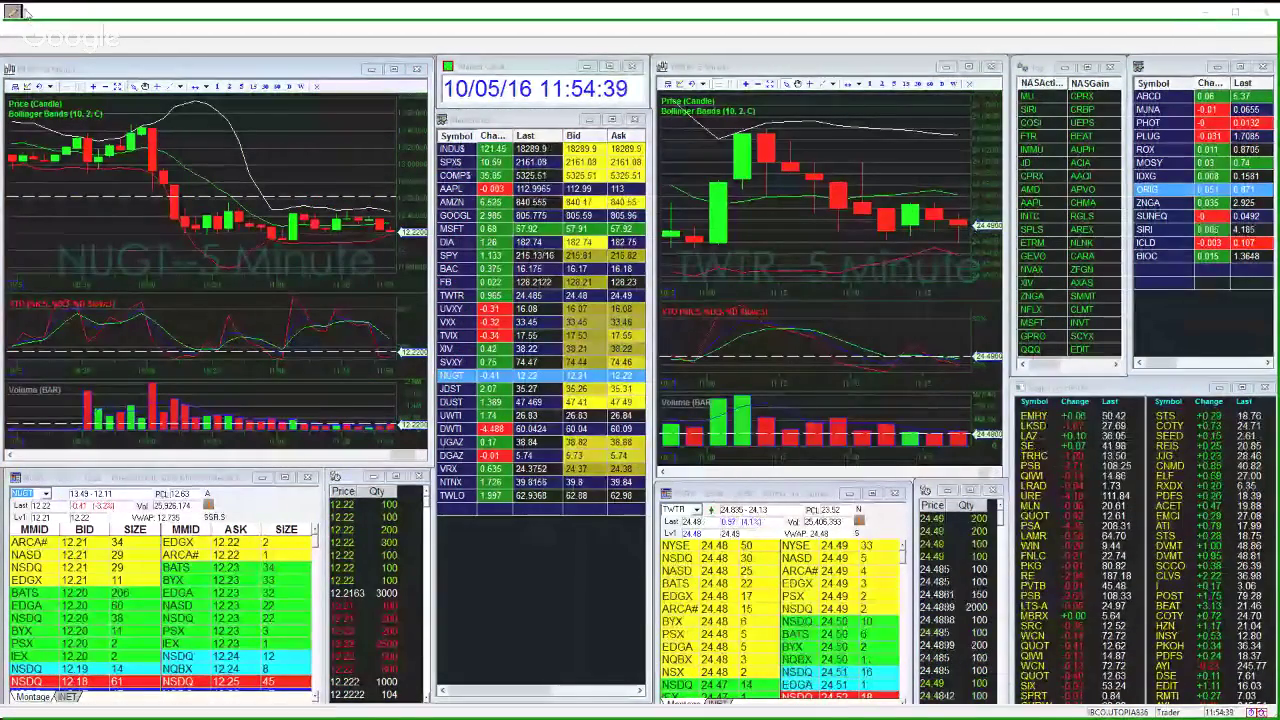
{"action": "left_click", "coordinate": [18, 14]}
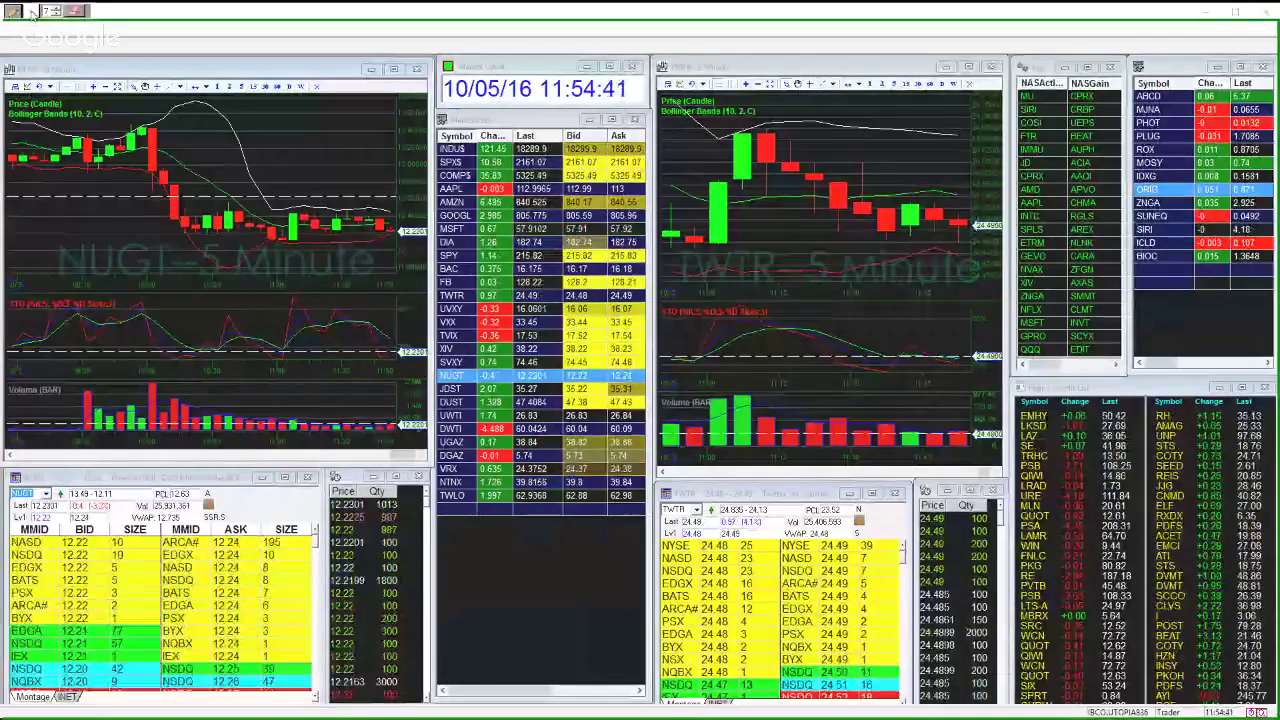
{"action": "left_click", "coordinate": [31, 12]}
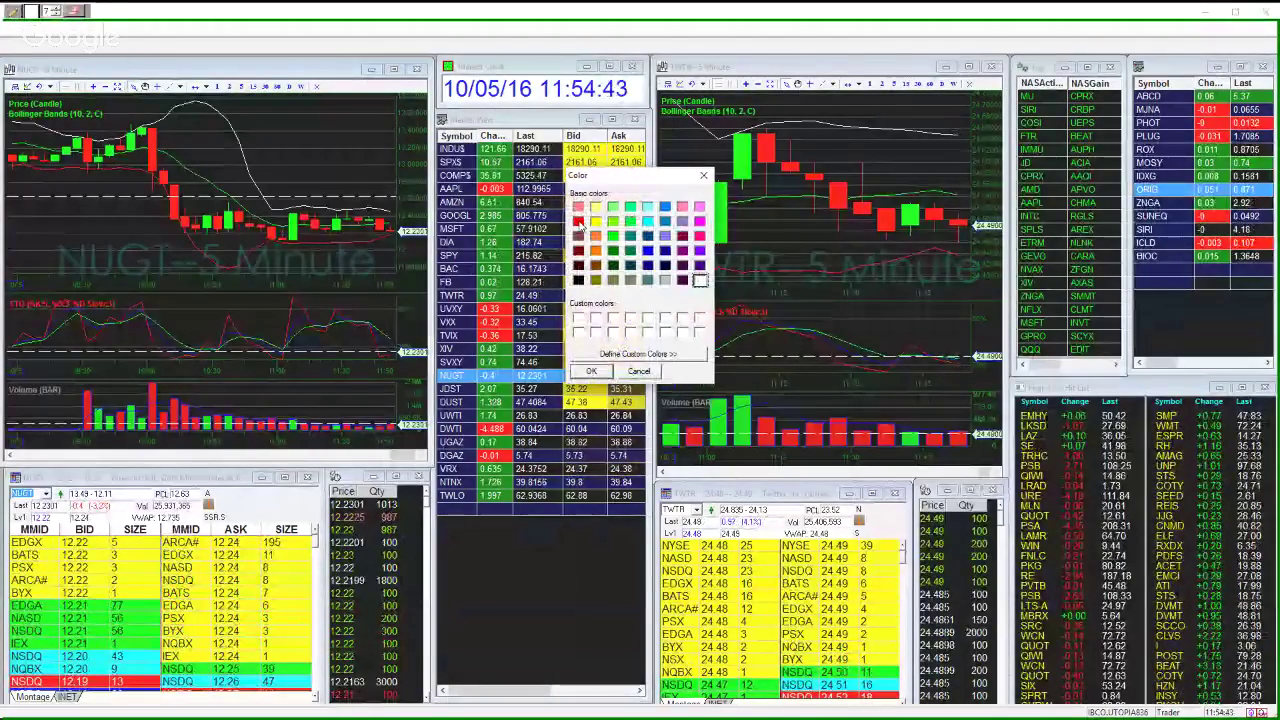
{"action": "left_click", "coordinate": [665, 207]}
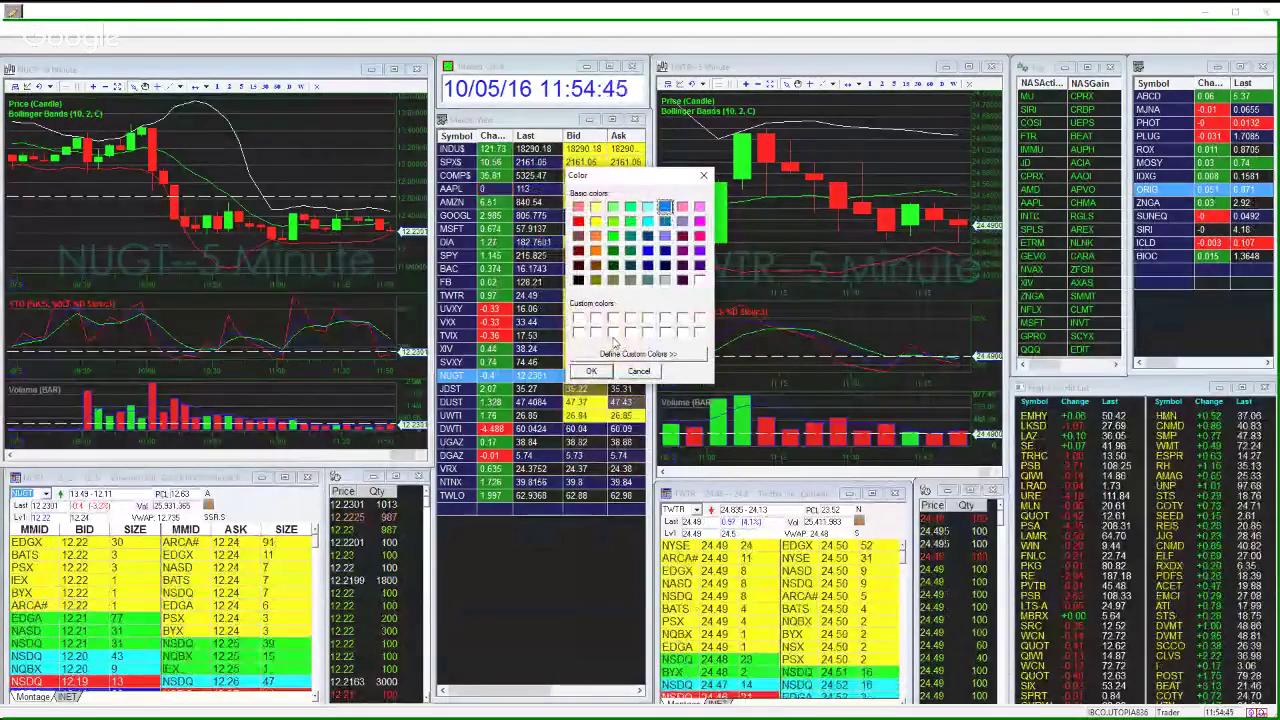
{"action": "left_click", "coordinate": [591, 371]}
- Draw a small heart-like island below the NUGT candles and a curved coastline outline around the falling candles
{"action": "mouse_move", "coordinate": [48, 222]}
{"action": "left_mouse_down"}
{"action": "mouse_move", "coordinate": [86, 210]}
{"action": "mouse_move", "coordinate": [100, 240]}
{"action": "mouse_move", "coordinate": [66, 253]}
{"action": "mouse_move", "coordinate": [52, 213]}
{"action": "left_mouse_up"}
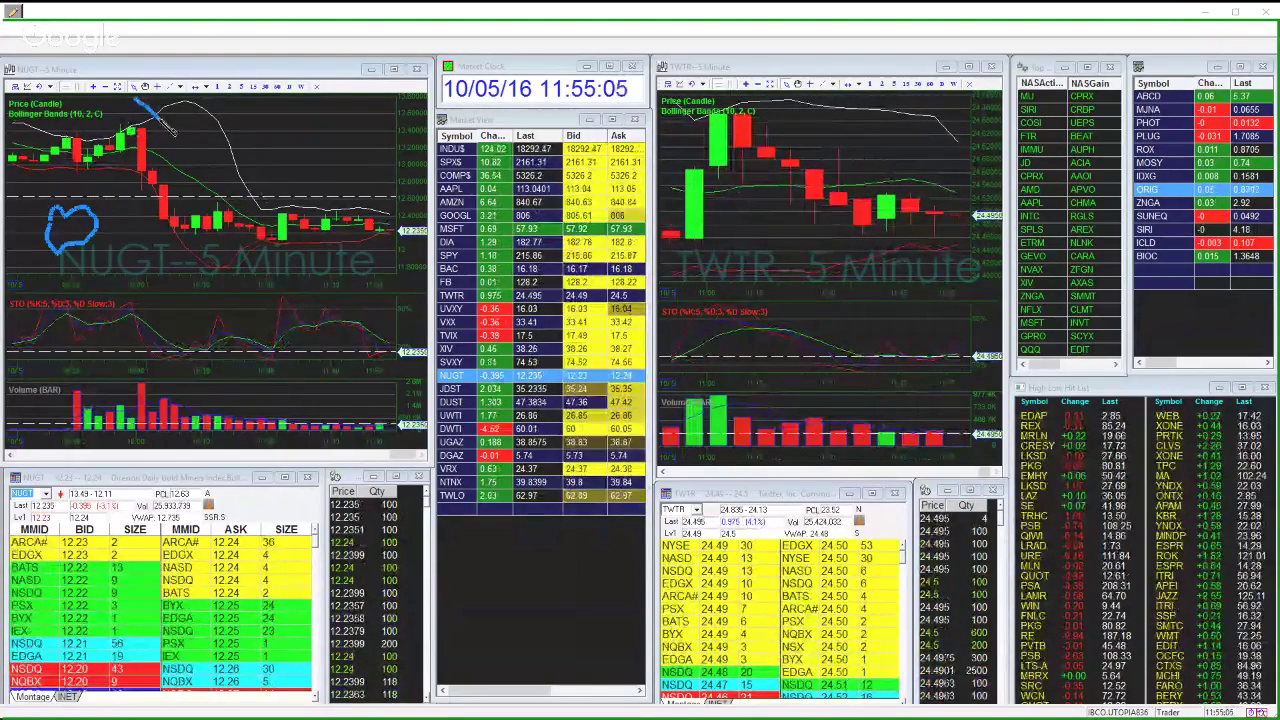
{"action": "mouse_move", "coordinate": [172, 130]}
{"action": "left_mouse_down"}
{"action": "mouse_move", "coordinate": [205, 152]}
{"action": "mouse_move", "coordinate": [262, 250]}
{"action": "mouse_move", "coordinate": [250, 288]}
{"action": "mouse_move", "coordinate": [228, 294]}
{"action": "mouse_move", "coordinate": [210, 265]}
{"action": "left_mouse_up"}
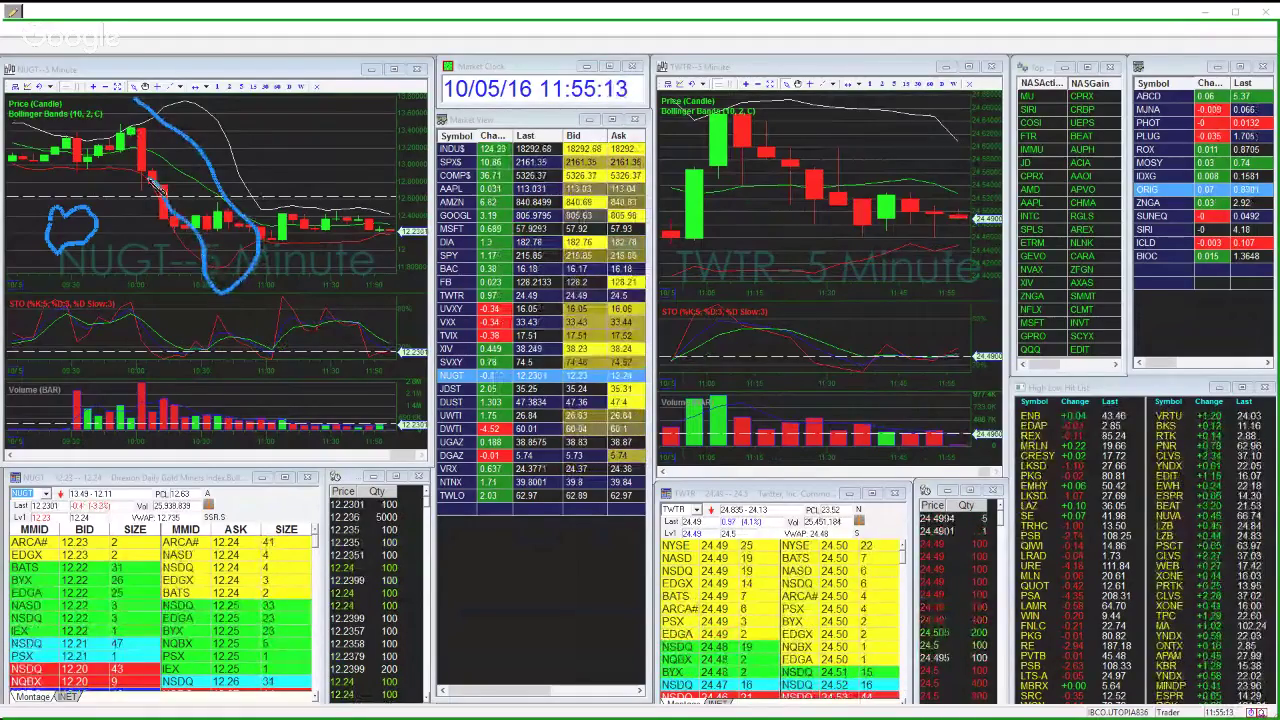
{"action": "left_click_drag", "start_coordinate": [152, 183], "coordinate": [35, 190]}
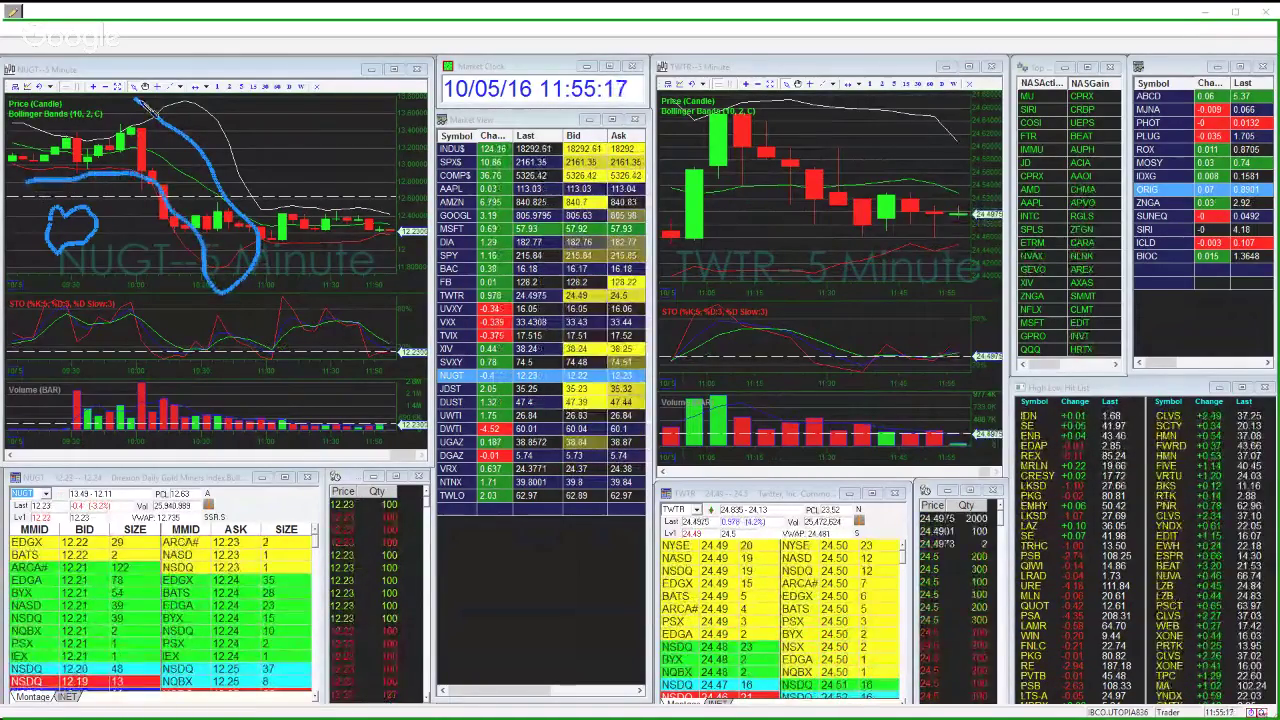
{"action": "left_click_drag", "start_coordinate": [127, 99], "coordinate": [33, 100]}
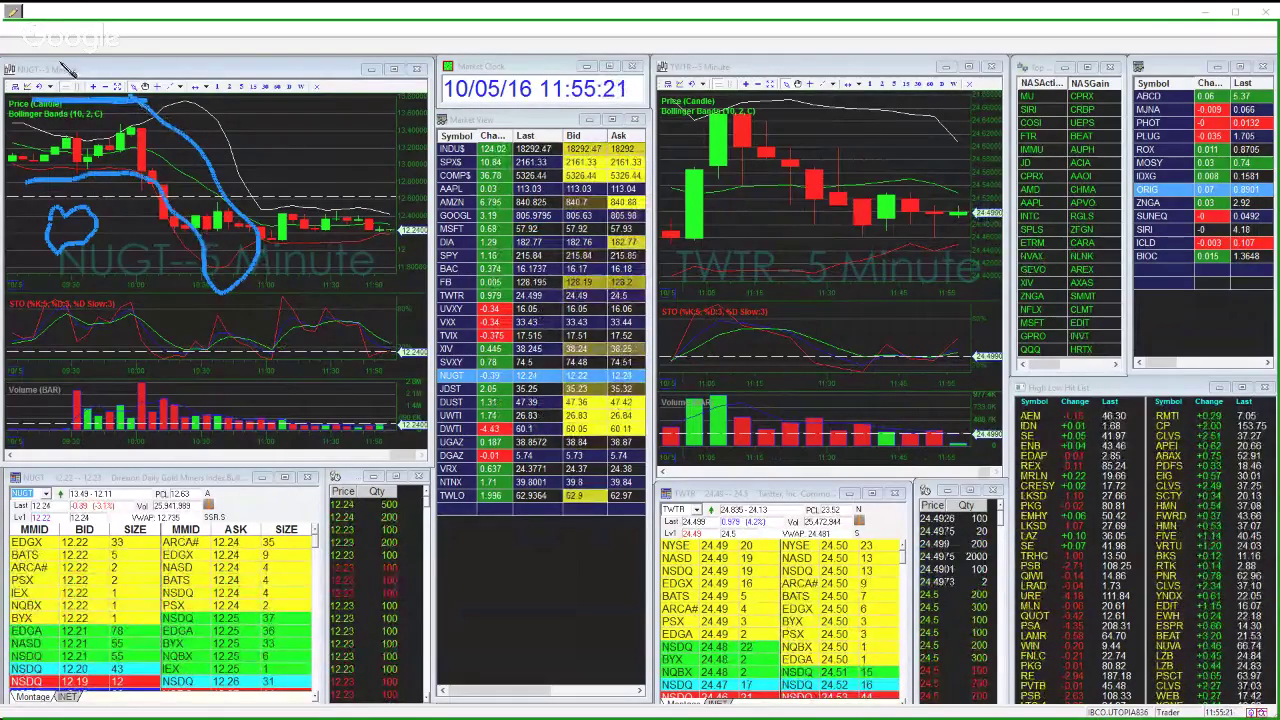
- Set the pen colour to red and scribble a filled storm circle over the Market View list, with curved bands around it
{"action": "left_click", "coordinate": [15, 12]}
{"action": "left_click", "coordinate": [31, 11]}
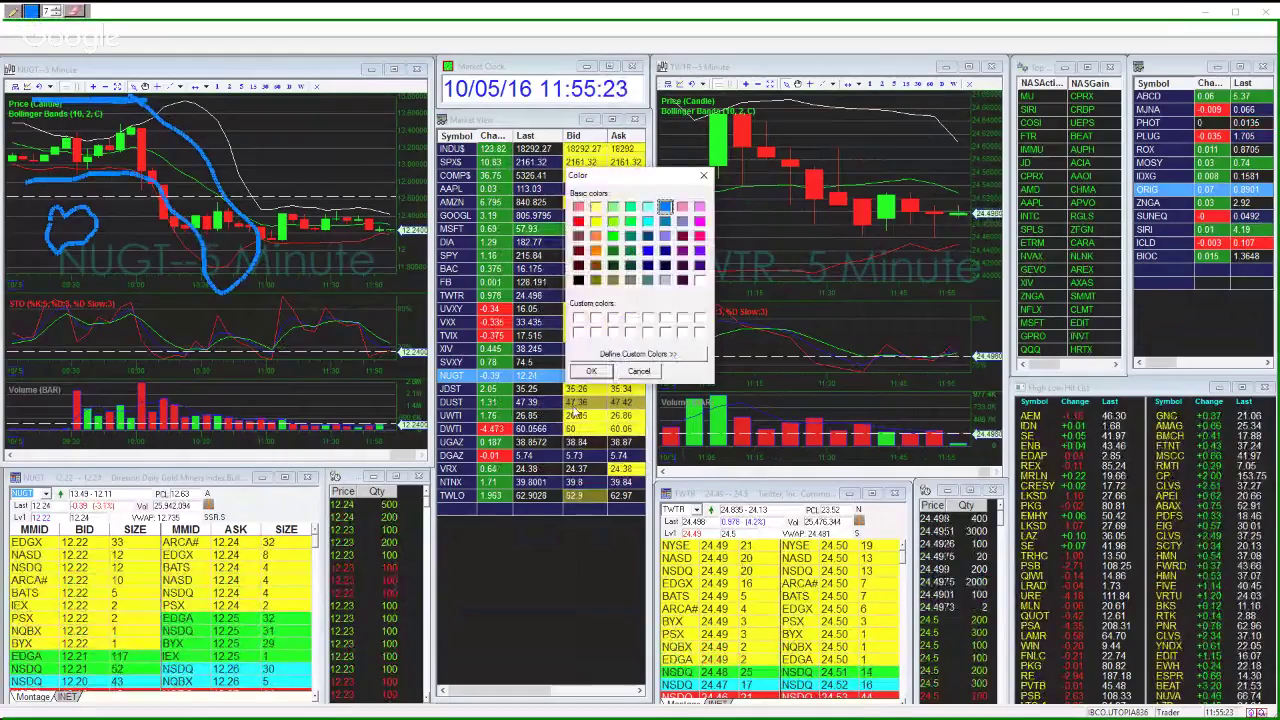
{"action": "left_click", "coordinate": [578, 220]}
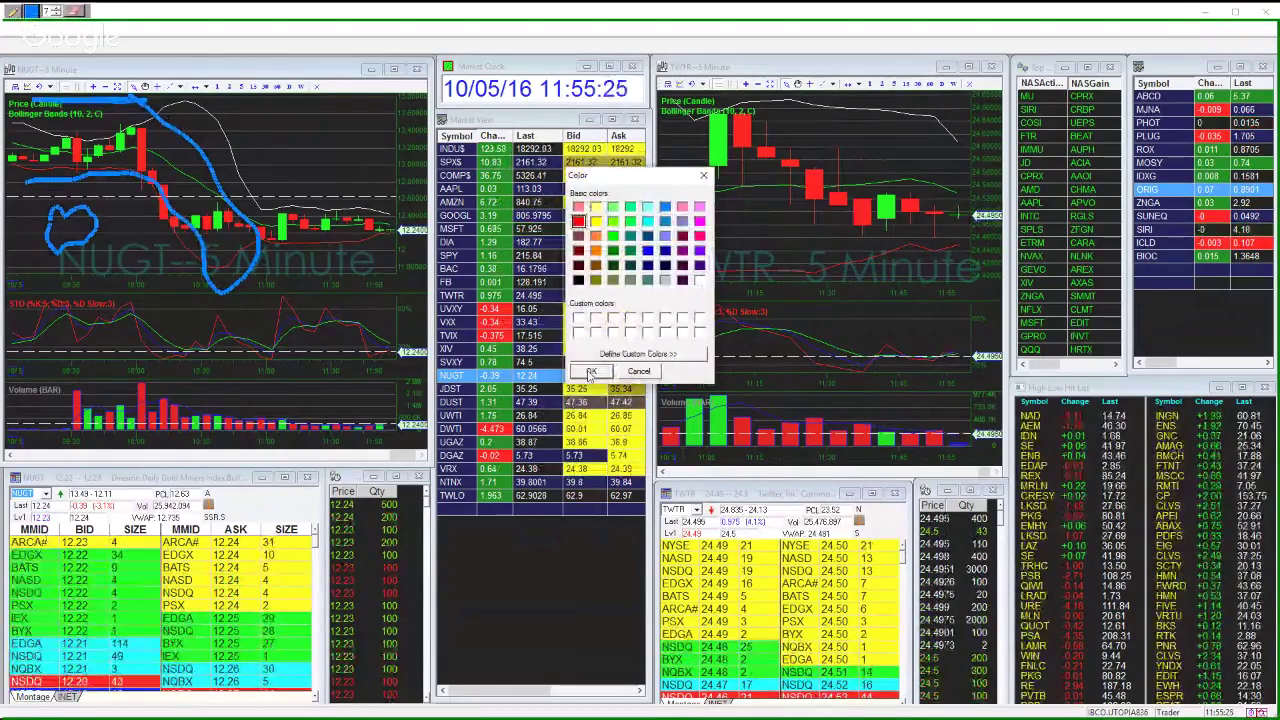
{"action": "left_click", "coordinate": [590, 370]}
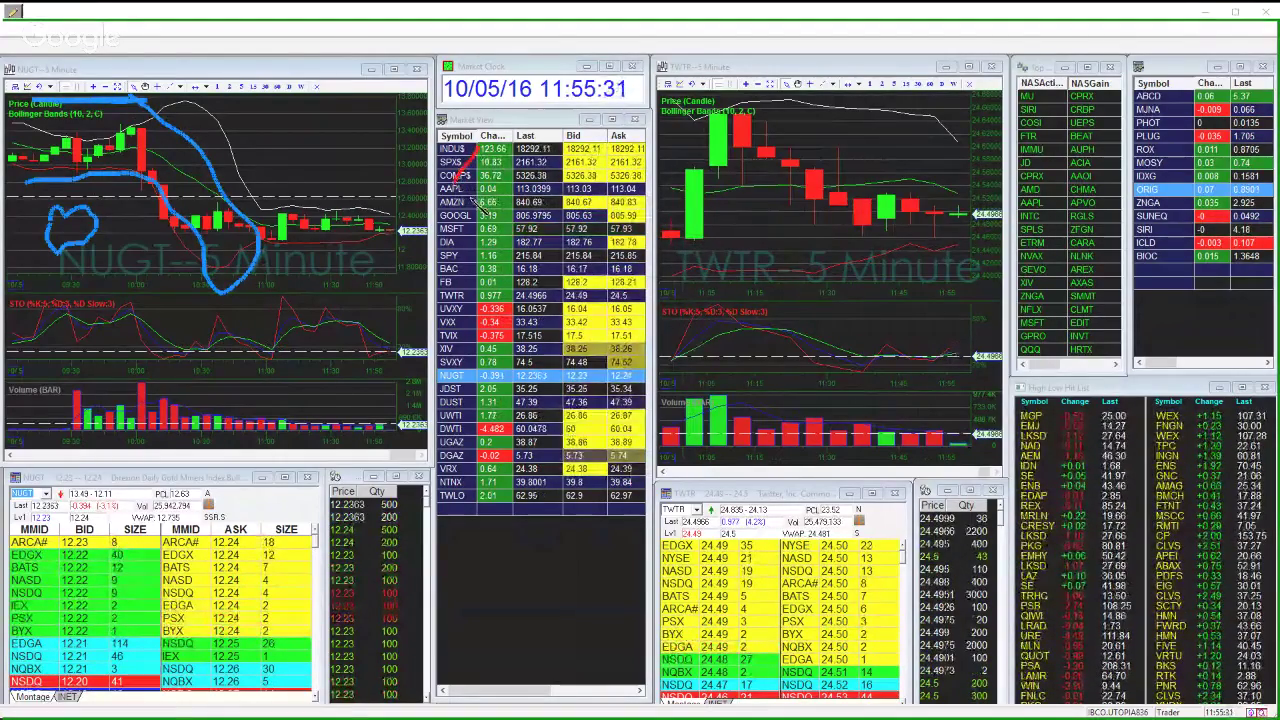
{"action": "mouse_move", "coordinate": [470, 242]}
{"action": "left_mouse_down"}
{"action": "mouse_move", "coordinate": [455, 215]}
{"action": "mouse_move", "coordinate": [470, 220]}
{"action": "mouse_move", "coordinate": [440, 235]}
{"action": "mouse_move", "coordinate": [510, 240]}
{"action": "mouse_move", "coordinate": [480, 205]}
{"action": "mouse_move", "coordinate": [420, 255]}
{"action": "mouse_move", "coordinate": [500, 300]}
{"action": "mouse_move", "coordinate": [455, 300]}
{"action": "mouse_move", "coordinate": [436, 178]}
{"action": "mouse_move", "coordinate": [514, 227]}
{"action": "mouse_move", "coordinate": [505, 260]}
{"action": "mouse_move", "coordinate": [540, 230]}
{"action": "mouse_move", "coordinate": [565, 250]}
{"action": "mouse_move", "coordinate": [400, 310]}
{"action": "mouse_move", "coordinate": [375, 250]}
{"action": "mouse_move", "coordinate": [370, 260]}
{"action": "mouse_move", "coordinate": [445, 240]}
{"action": "mouse_move", "coordinate": [451, 316]}
{"action": "left_mouse_up"}
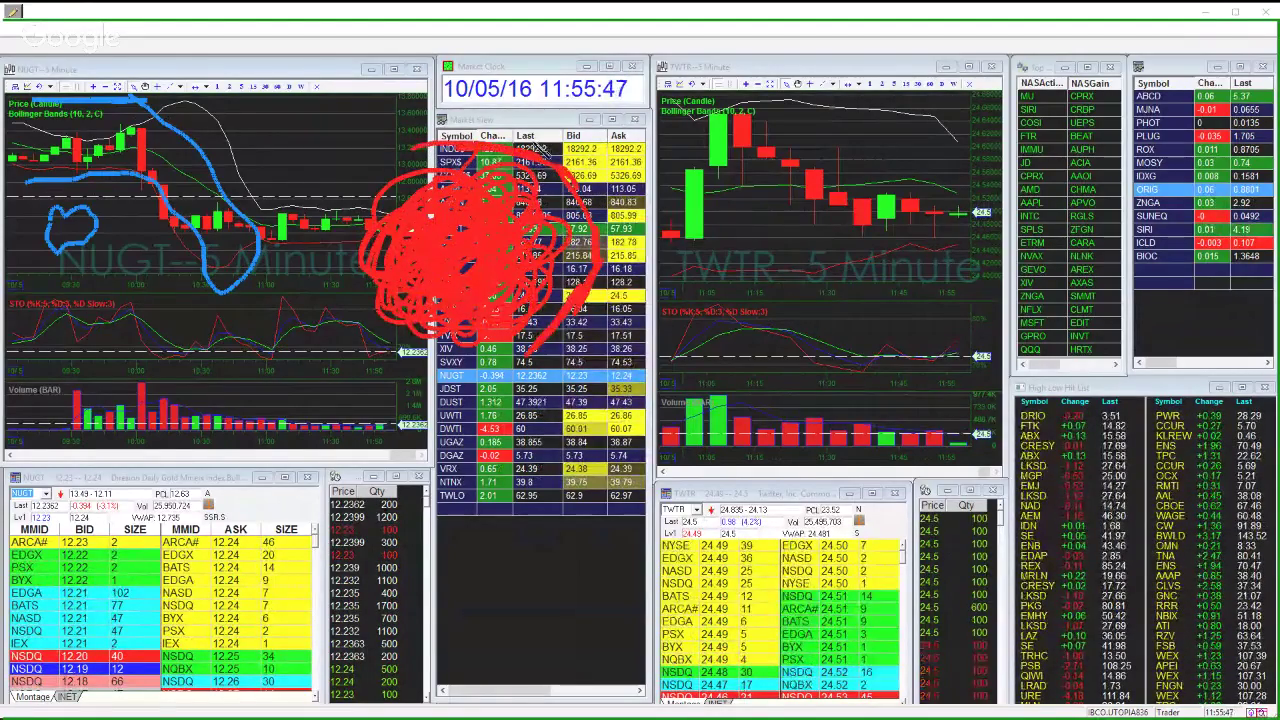
{"action": "mouse_move", "coordinate": [426, 118]}
{"action": "left_mouse_down"}
{"action": "mouse_move", "coordinate": [575, 150]}
{"action": "mouse_move", "coordinate": [649, 258]}
{"action": "mouse_move", "coordinate": [594, 358]}
{"action": "left_mouse_up"}
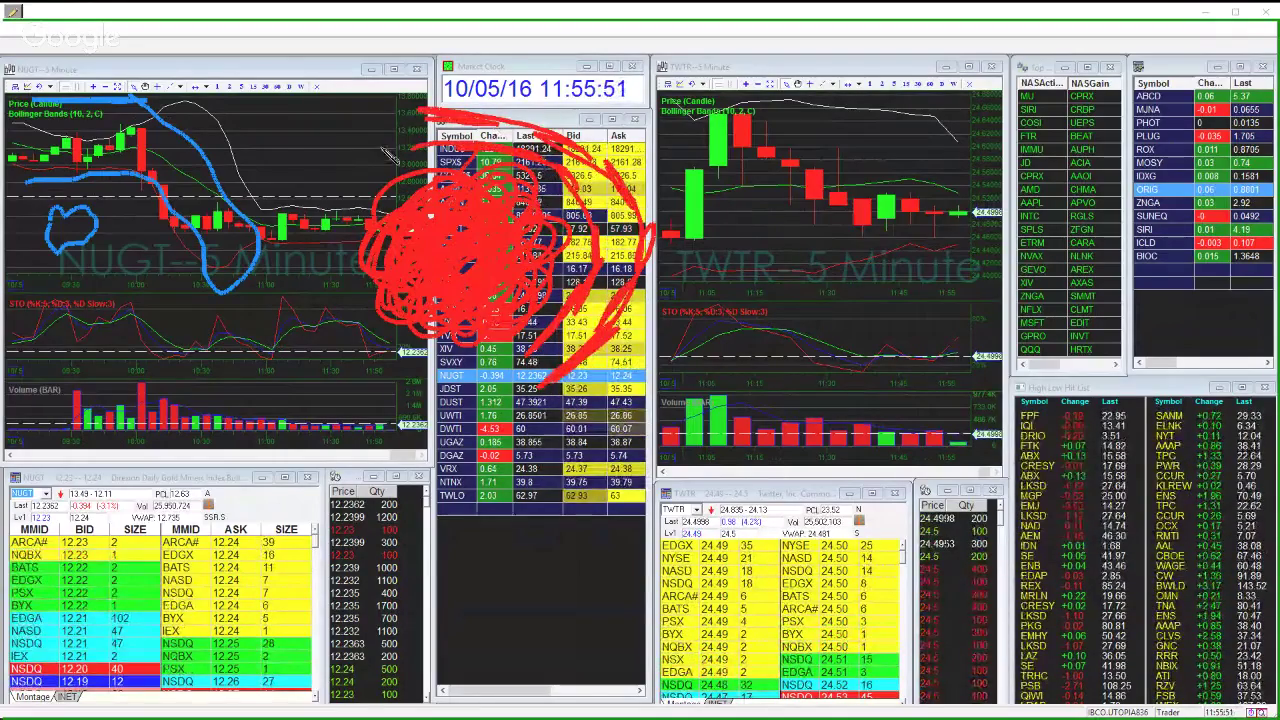
{"action": "mouse_move", "coordinate": [390, 150]}
{"action": "left_mouse_down"}
{"action": "mouse_move", "coordinate": [310, 270]}
{"action": "mouse_move", "coordinate": [410, 368]}
{"action": "left_mouse_up"}
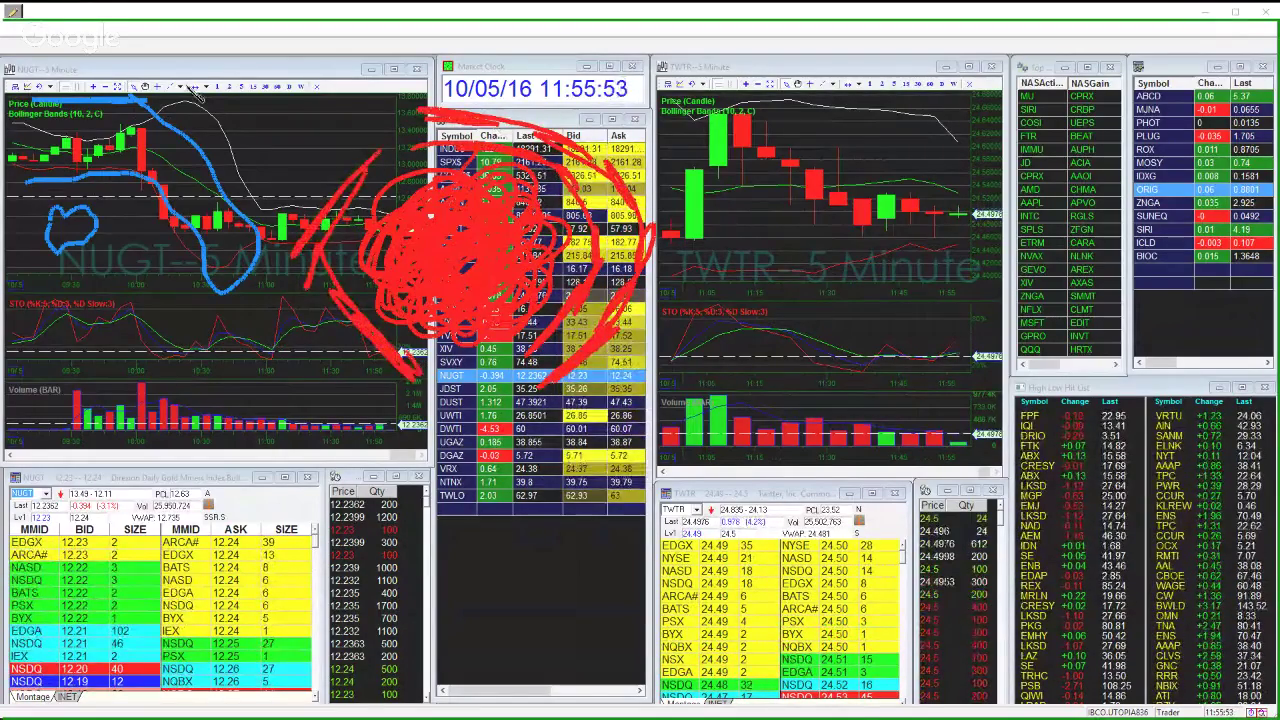
- Set the pen colour to white and fill a small eye in the centre of the red storm
{"action": "left_click", "coordinate": [31, 11]}
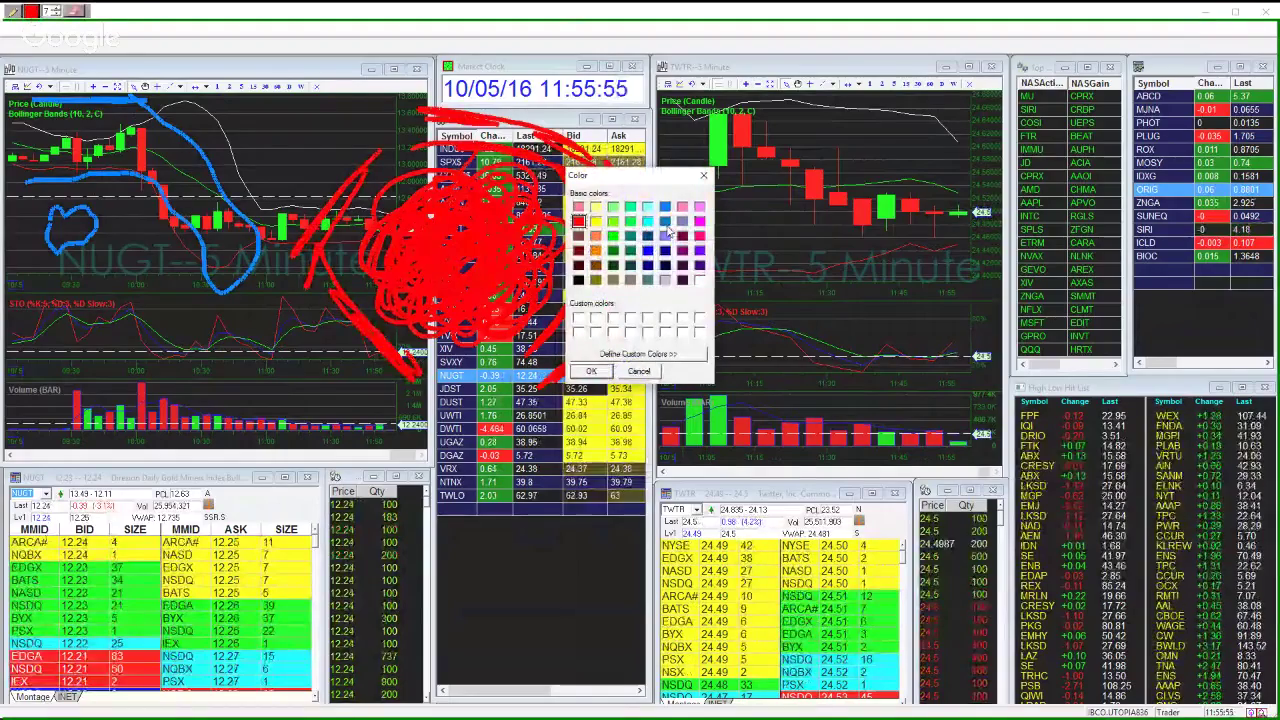
{"action": "left_click", "coordinate": [699, 280]}
{"action": "left_click", "coordinate": [591, 372]}
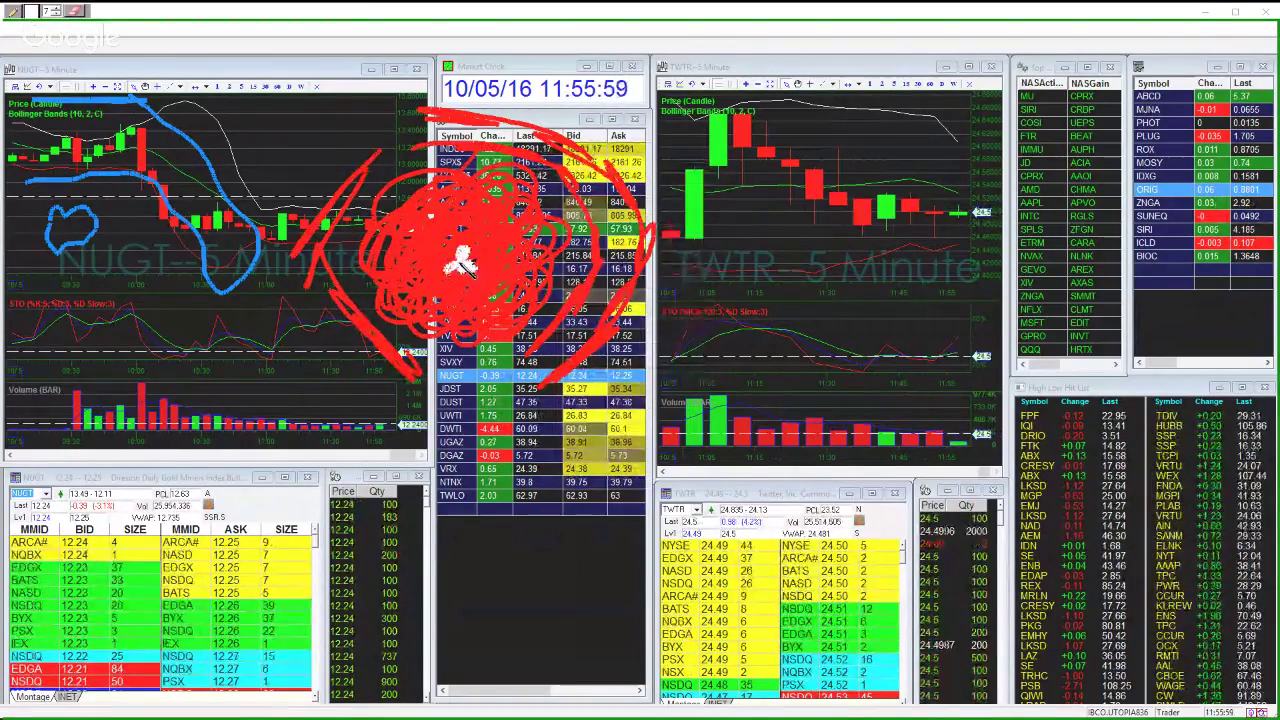
{"action": "mouse_move", "coordinate": [480, 256]}
{"action": "left_mouse_down"}
{"action": "mouse_move", "coordinate": [467, 262]}
{"action": "mouse_move", "coordinate": [484, 268]}
{"action": "mouse_move", "coordinate": [480, 250]}
{"action": "mouse_move", "coordinate": [470, 258]}
{"action": "left_mouse_up"}
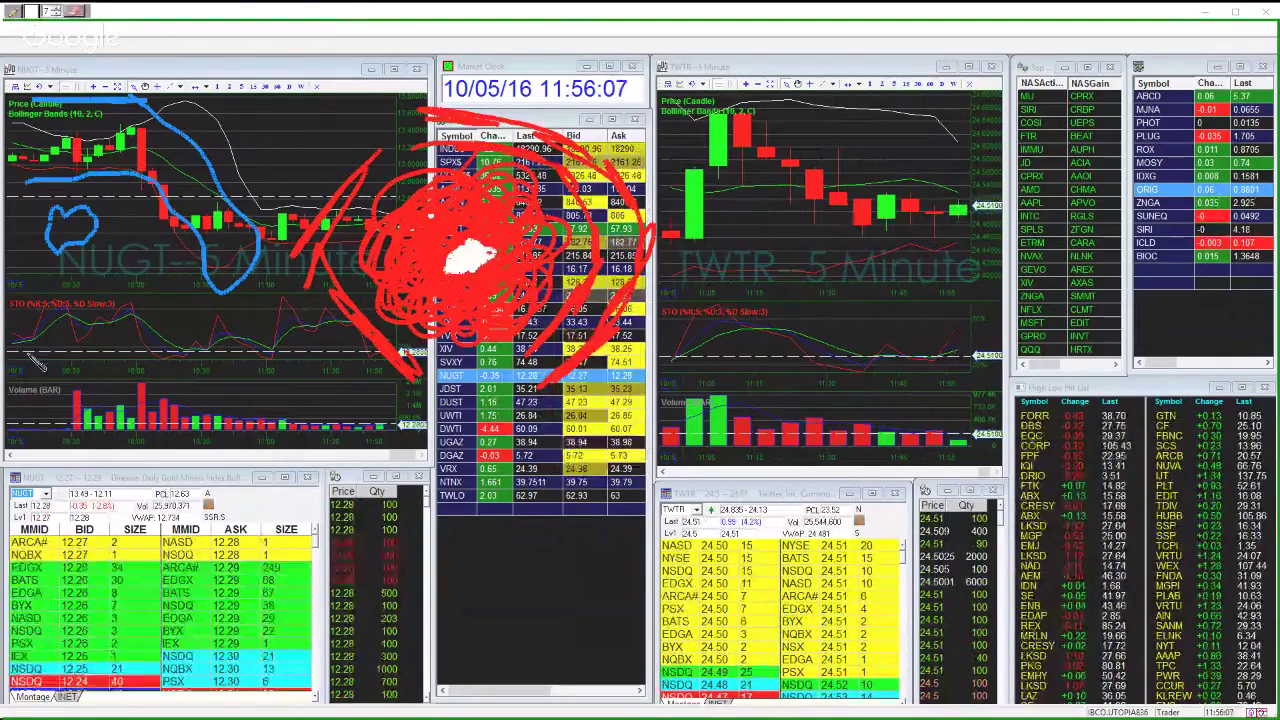
- Handwrite "#28 10-5" in white across the NUGT chart's volume pane
{"action": "left_click_drag", "start_coordinate": [24, 377], "coordinate": [22, 408]}
{"action": "mouse_move", "coordinate": [37, 367]}
{"action": "left_mouse_down"}
{"action": "mouse_move", "coordinate": [32, 414]}
{"action": "mouse_move", "coordinate": [45, 382]}
{"action": "mouse_move", "coordinate": [45, 397]}
{"action": "mouse_move", "coordinate": [80, 375]}
{"action": "mouse_move", "coordinate": [90, 396]}
{"action": "mouse_move", "coordinate": [108, 372]}
{"action": "mouse_move", "coordinate": [135, 380]}
{"action": "mouse_move", "coordinate": [146, 364]}
{"action": "left_mouse_up"}
{"action": "mouse_move", "coordinate": [164, 364]}
{"action": "left_mouse_down"}
{"action": "mouse_move", "coordinate": [184, 364]}
{"action": "mouse_move", "coordinate": [185, 378]}
{"action": "mouse_move", "coordinate": [204, 349]}
{"action": "left_mouse_up"}
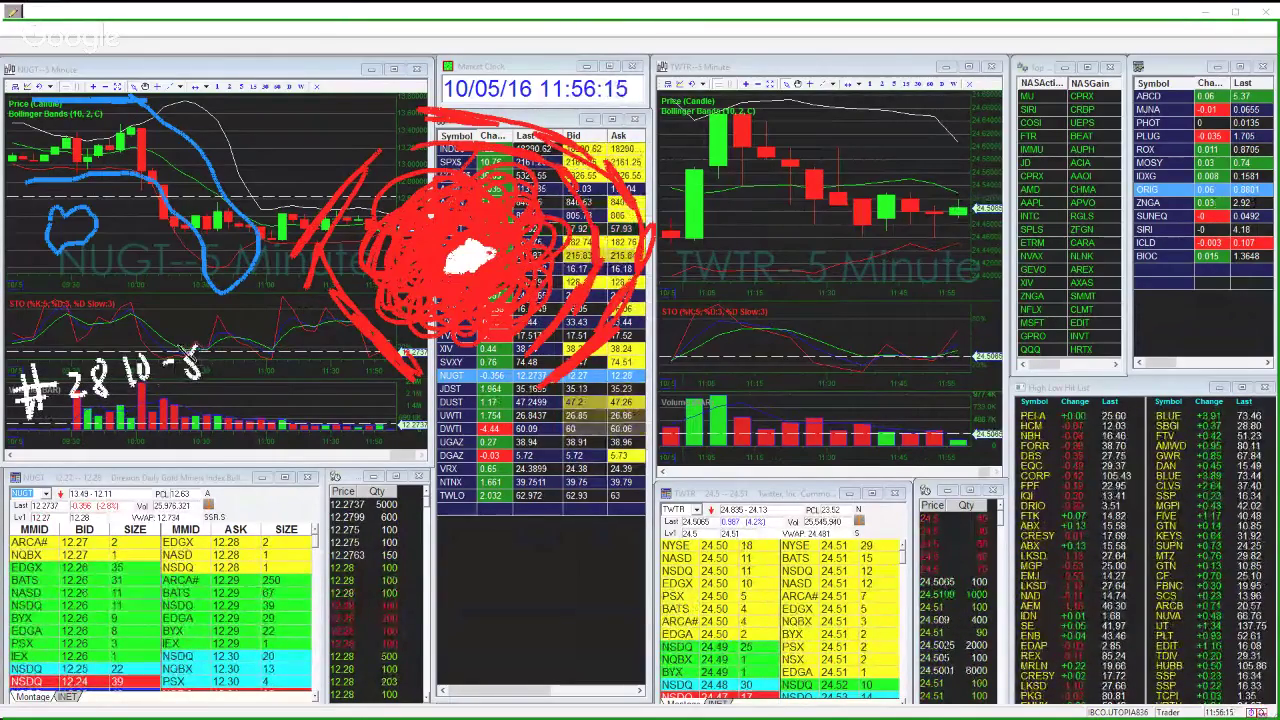
- Handwrite "Hurricane MOJO" in white above the "#28 10-5" note and "Stock Mkt" along the falling NUGT candles
{"action": "mouse_move", "coordinate": [14, 285]}
{"action": "left_mouse_down"}
{"action": "mouse_move", "coordinate": [21, 330]}
{"action": "mouse_move", "coordinate": [38, 299]}
{"action": "mouse_move", "coordinate": [101, 278]}
{"action": "left_mouse_up"}
{"action": "left_click_drag", "start_coordinate": [108, 274], "coordinate": [110, 310]}
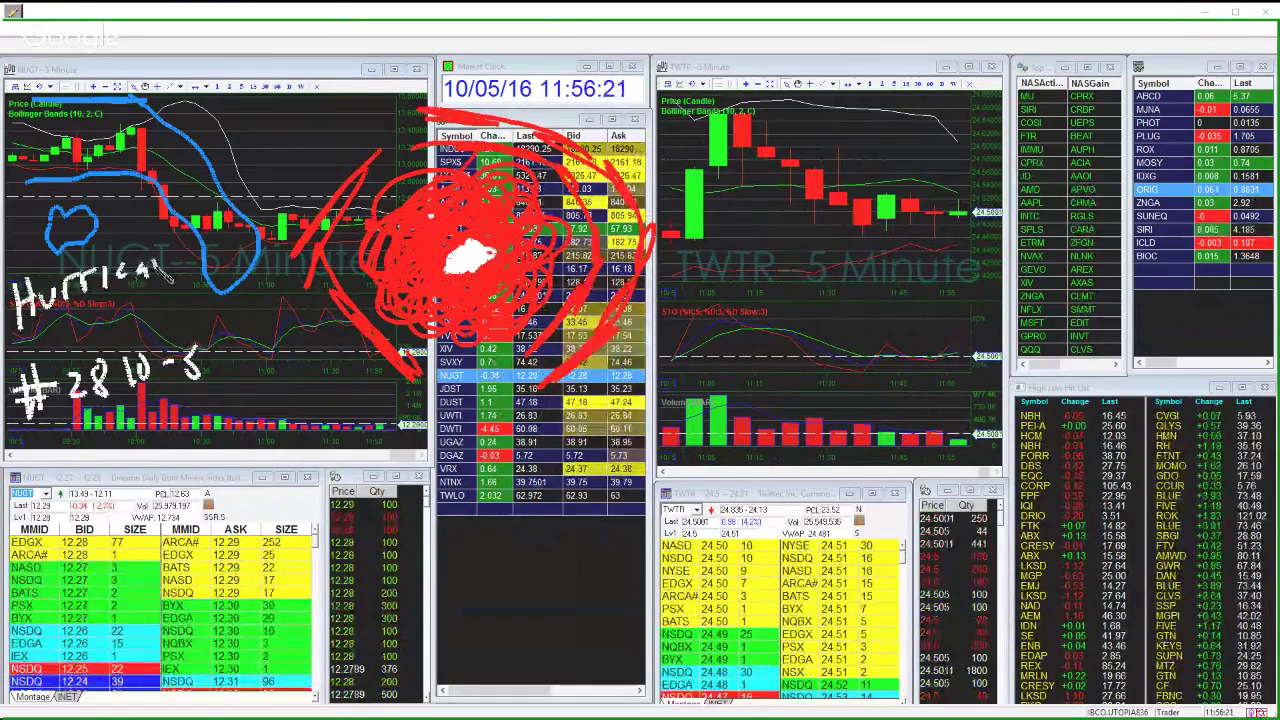
{"action": "left_click_drag", "start_coordinate": [160, 262], "coordinate": [172, 278]}
{"action": "left_click_drag", "start_coordinate": [176, 268], "coordinate": [192, 272]}
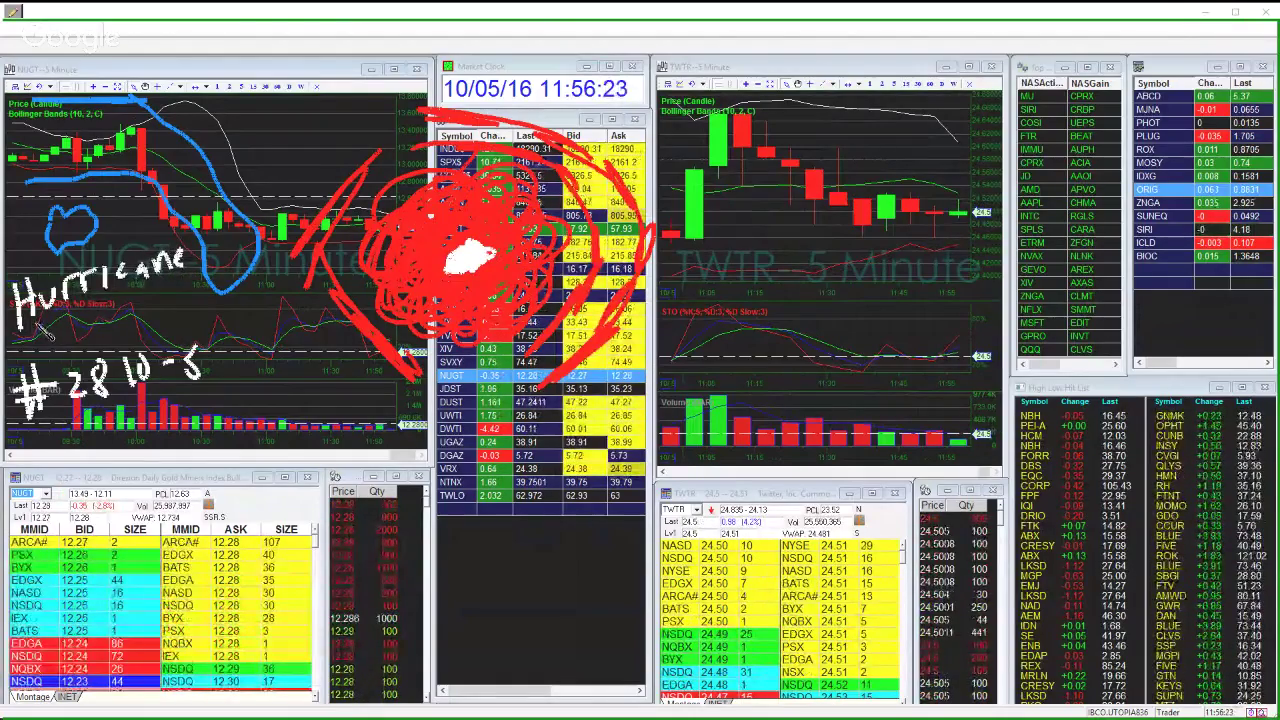
{"action": "mouse_move", "coordinate": [39, 352]}
{"action": "left_mouse_down"}
{"action": "mouse_move", "coordinate": [37, 333]}
{"action": "mouse_move", "coordinate": [80, 344]}
{"action": "mouse_move", "coordinate": [98, 327]}
{"action": "left_mouse_up"}
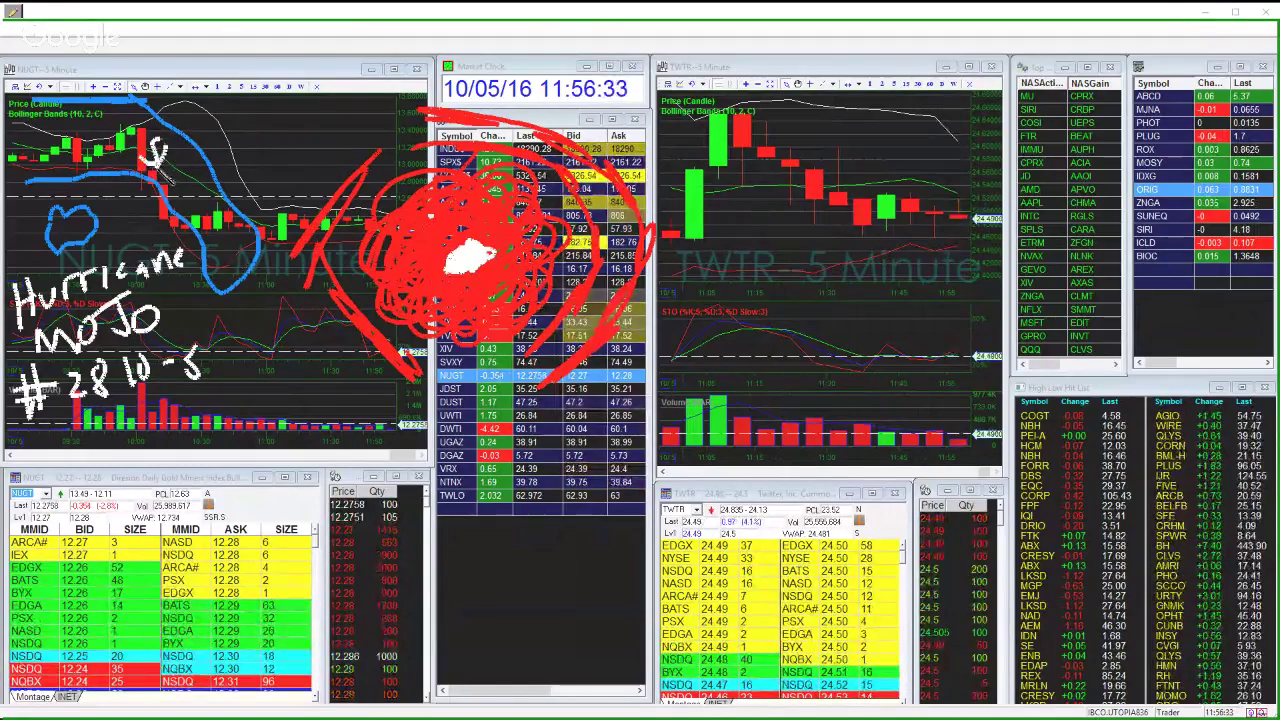
{"action": "mouse_move", "coordinate": [166, 176]}
{"action": "left_mouse_down"}
{"action": "mouse_move", "coordinate": [188, 170]}
{"action": "mouse_move", "coordinate": [183, 188]}
{"action": "mouse_move", "coordinate": [228, 224]}
{"action": "mouse_move", "coordinate": [237, 256]}
{"action": "mouse_move", "coordinate": [247, 250]}
{"action": "left_mouse_up"}
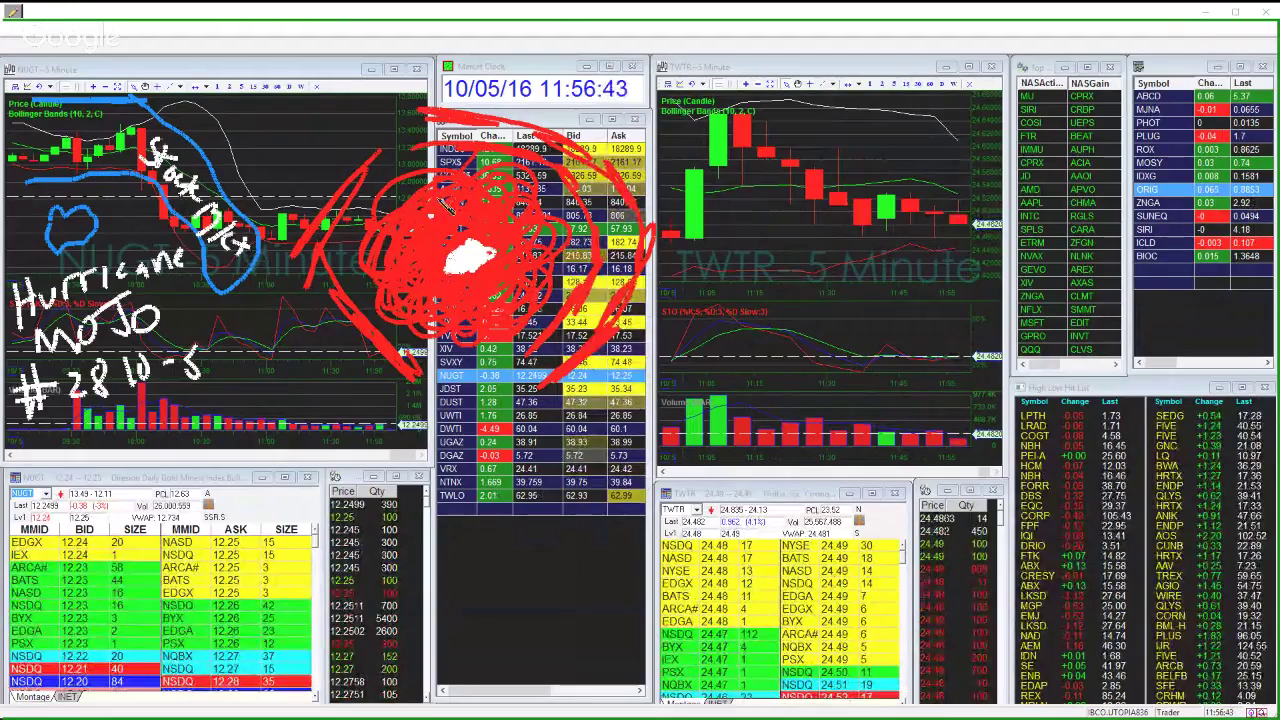
- Set the pen colour to green and handwrite "Dow 130+" with "18287" beneath it at the top of the NUGT chart
{"action": "left_click", "coordinate": [14, 14]}
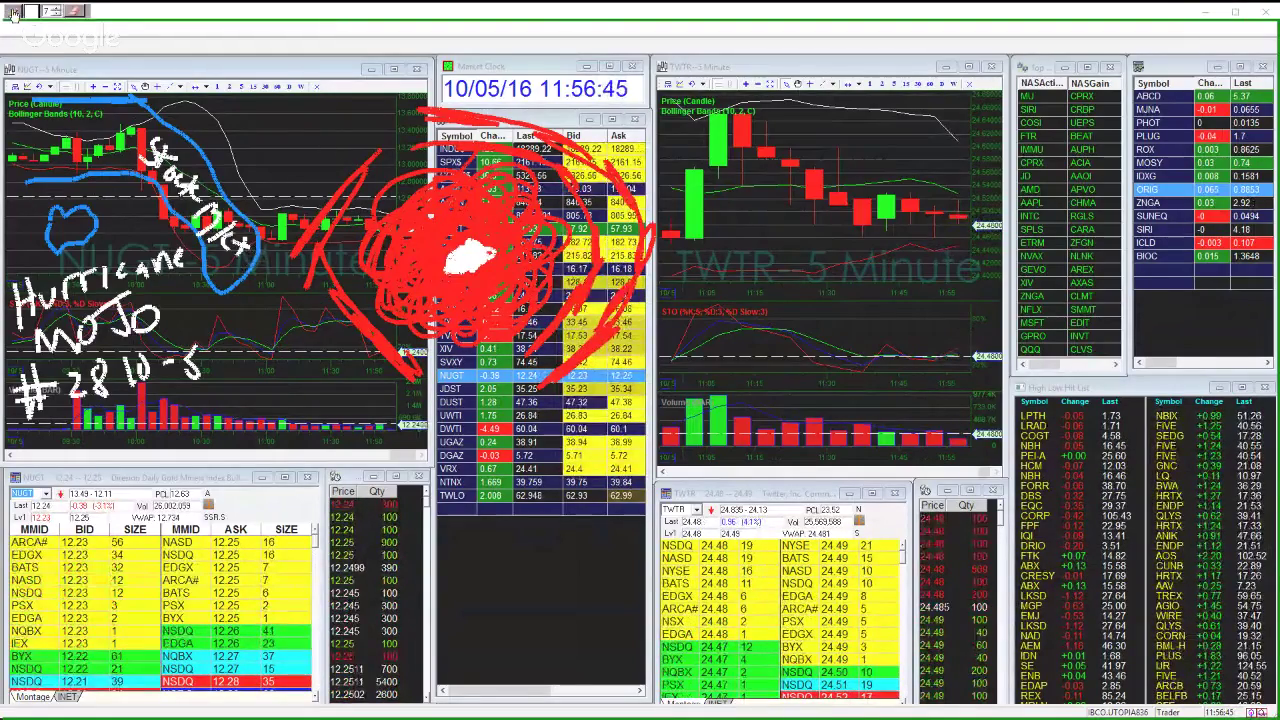
{"action": "left_click", "coordinate": [30, 12]}
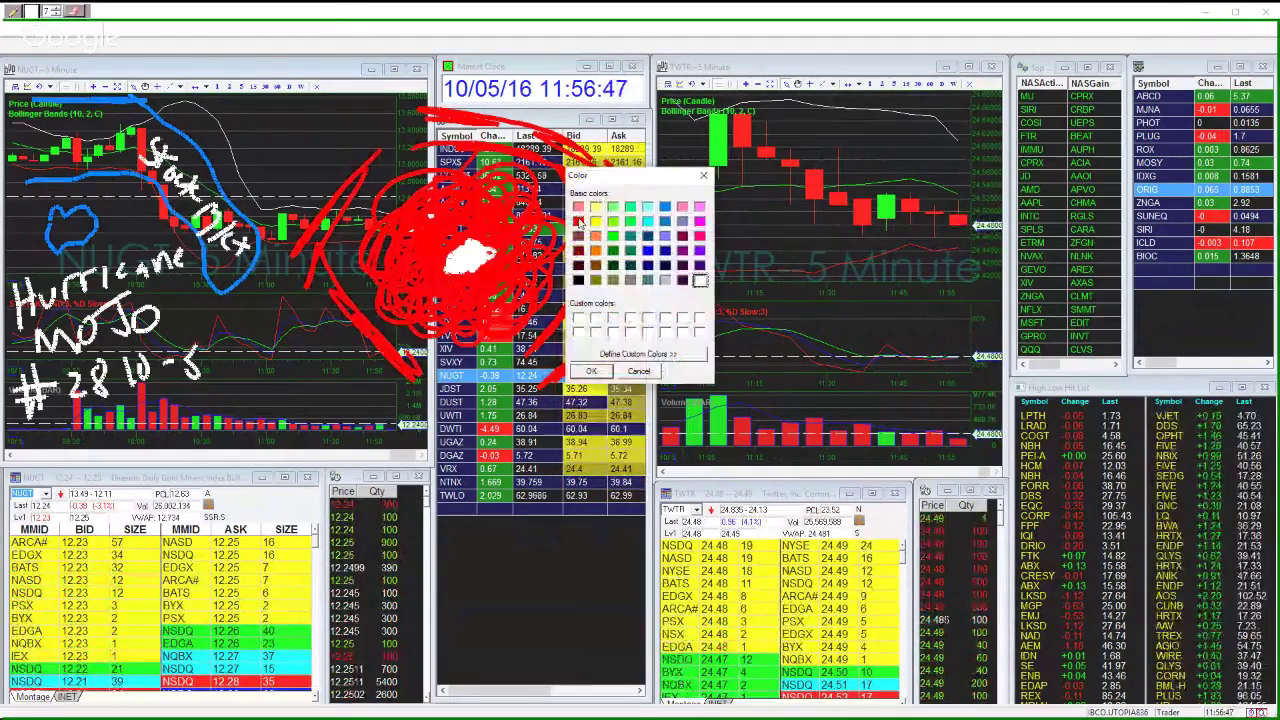
{"action": "left_click", "coordinate": [592, 372]}
{"action": "mouse_move", "coordinate": [261, 97]}
{"action": "left_mouse_down"}
{"action": "mouse_move", "coordinate": [263, 120]}
{"action": "mouse_move", "coordinate": [277, 121]}
{"action": "mouse_move", "coordinate": [262, 121]}
{"action": "left_mouse_up"}
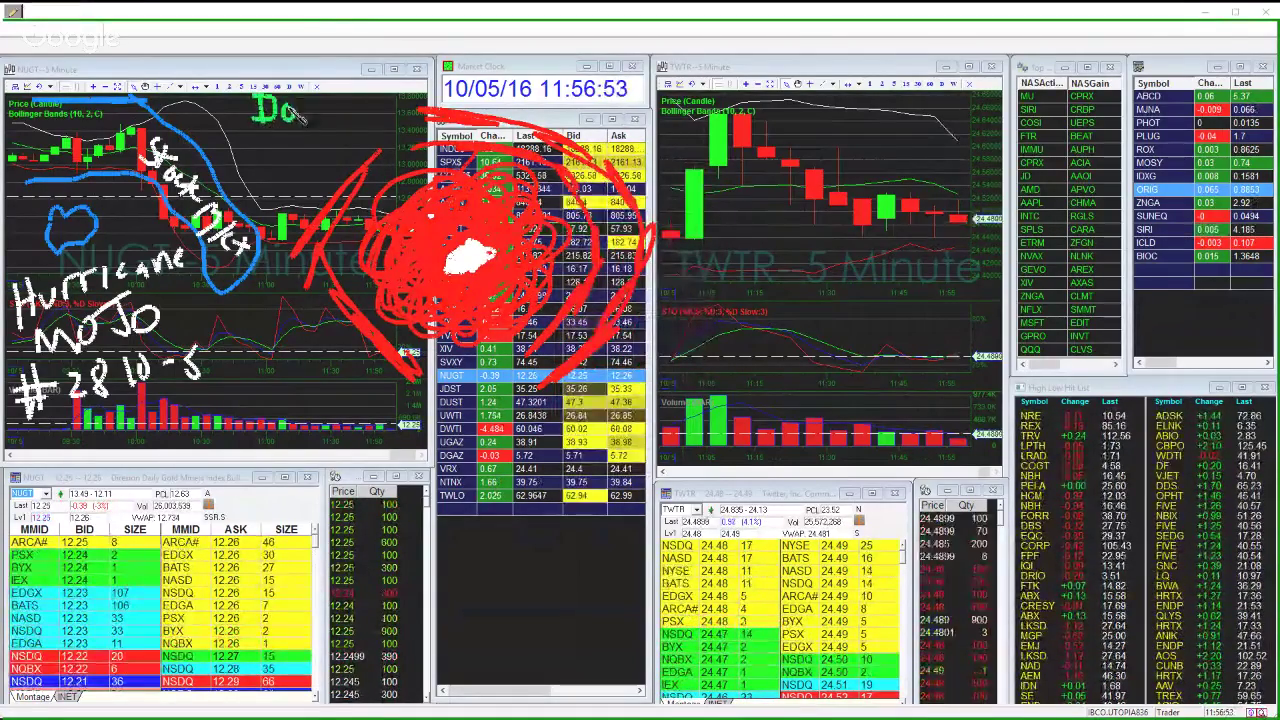
{"action": "left_click_drag", "start_coordinate": [315, 117], "coordinate": [317, 101]}
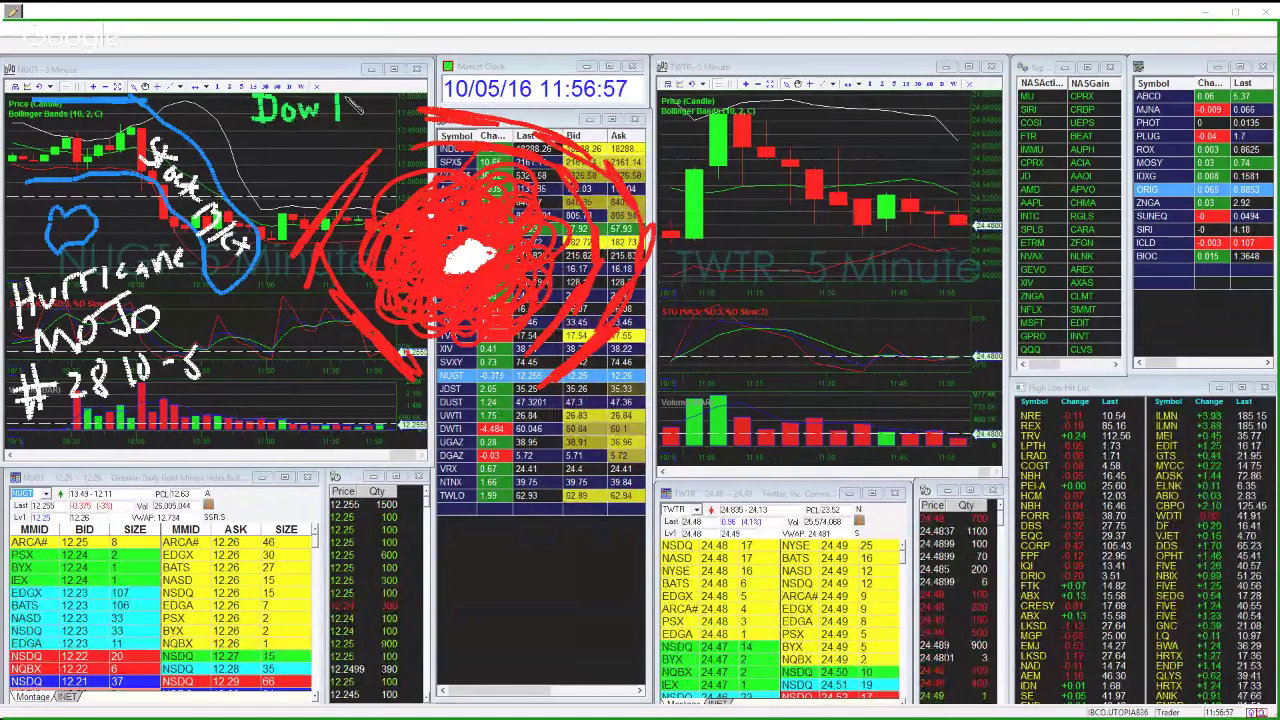
{"action": "mouse_move", "coordinate": [346, 100]}
{"action": "left_mouse_down"}
{"action": "mouse_move", "coordinate": [352, 120]}
{"action": "mouse_move", "coordinate": [393, 122]}
{"action": "left_mouse_up"}
{"action": "left_click_drag", "start_coordinate": [385, 111], "coordinate": [401, 110]}
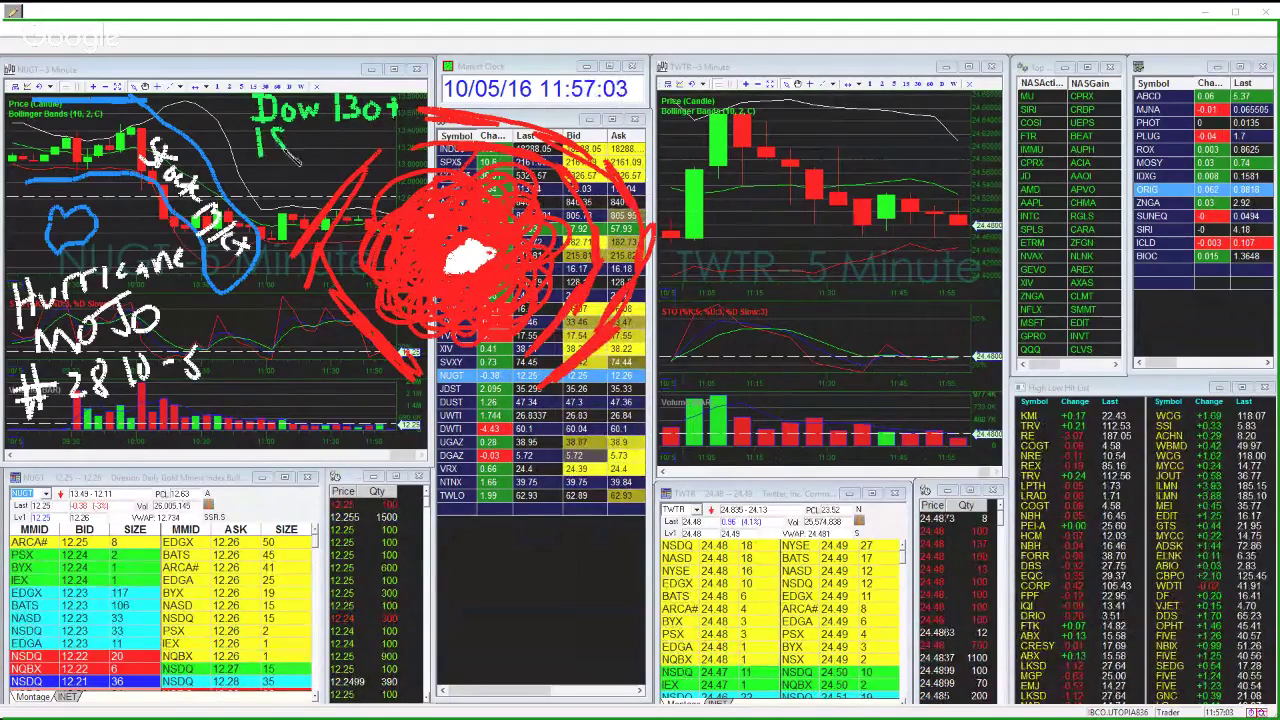
{"action": "mouse_move", "coordinate": [297, 154]}
{"action": "left_mouse_down"}
{"action": "mouse_move", "coordinate": [291, 142]}
{"action": "mouse_move", "coordinate": [329, 149]}
{"action": "left_mouse_up"}
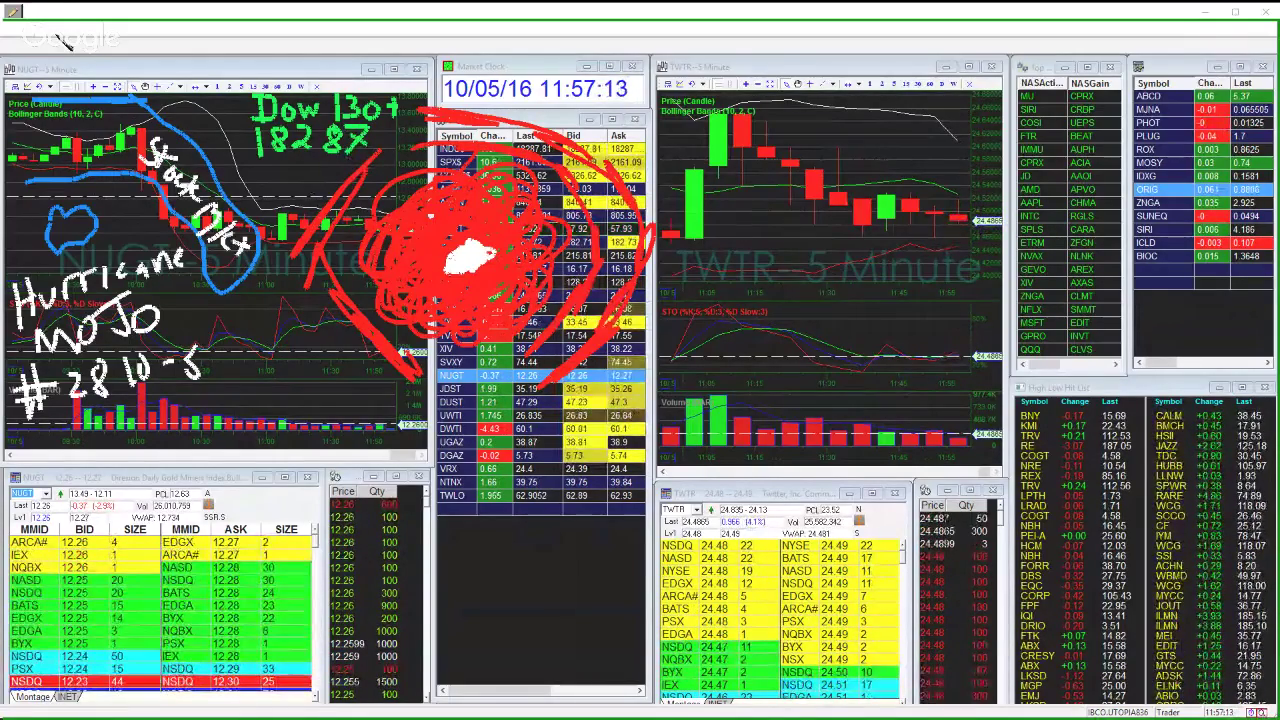
- Clear the pen annotations from the charts, display the captured hurricane sketch in Paint, and move Paint off the shared screen
{"action": "left_click", "coordinate": [13, 12]}
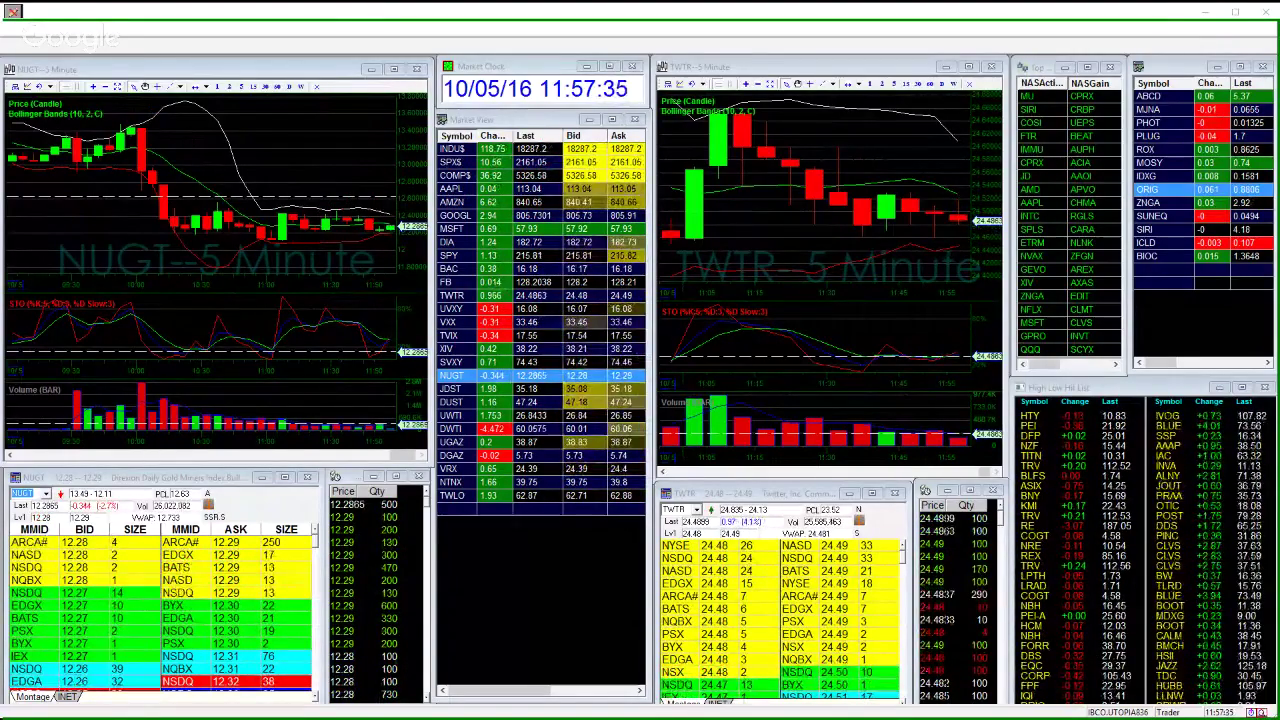
{"action": "left_click_drag", "start_coordinate": [0, 128], "coordinate": [717, 124]}
{"action": "double_click", "coordinate": [717, 124]}
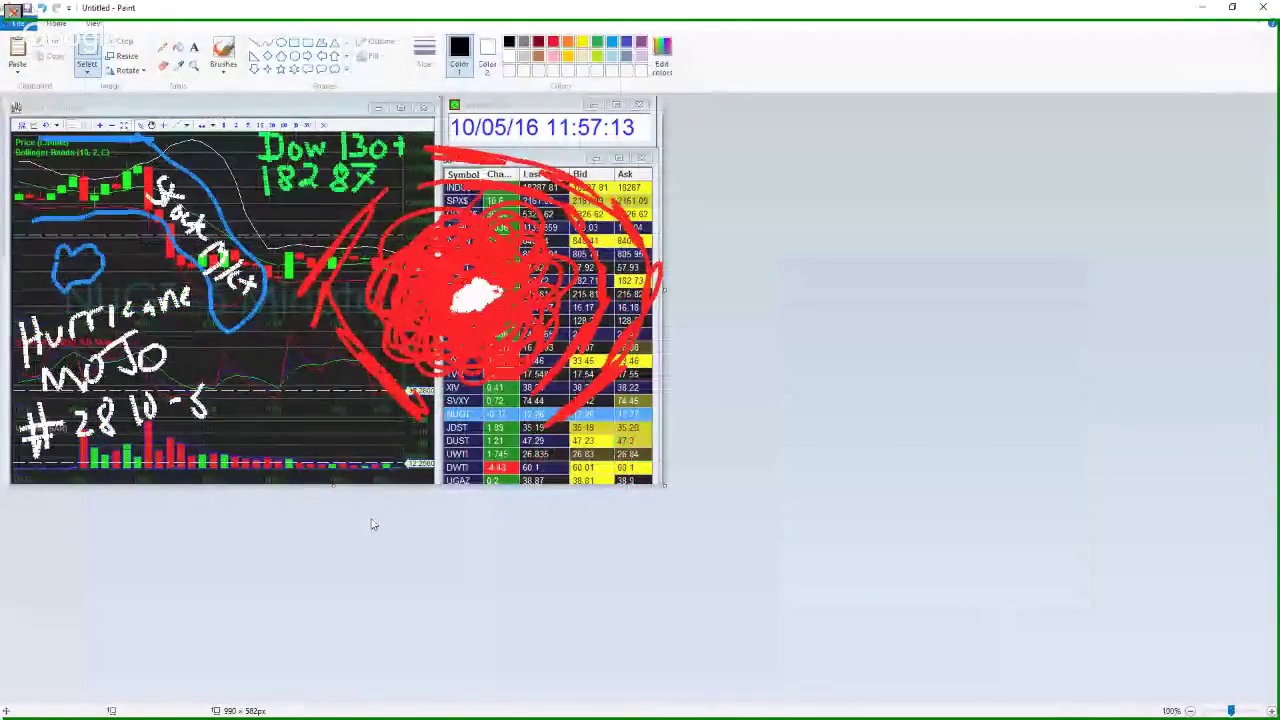
{"action": "double_click", "coordinate": [409, 15]}
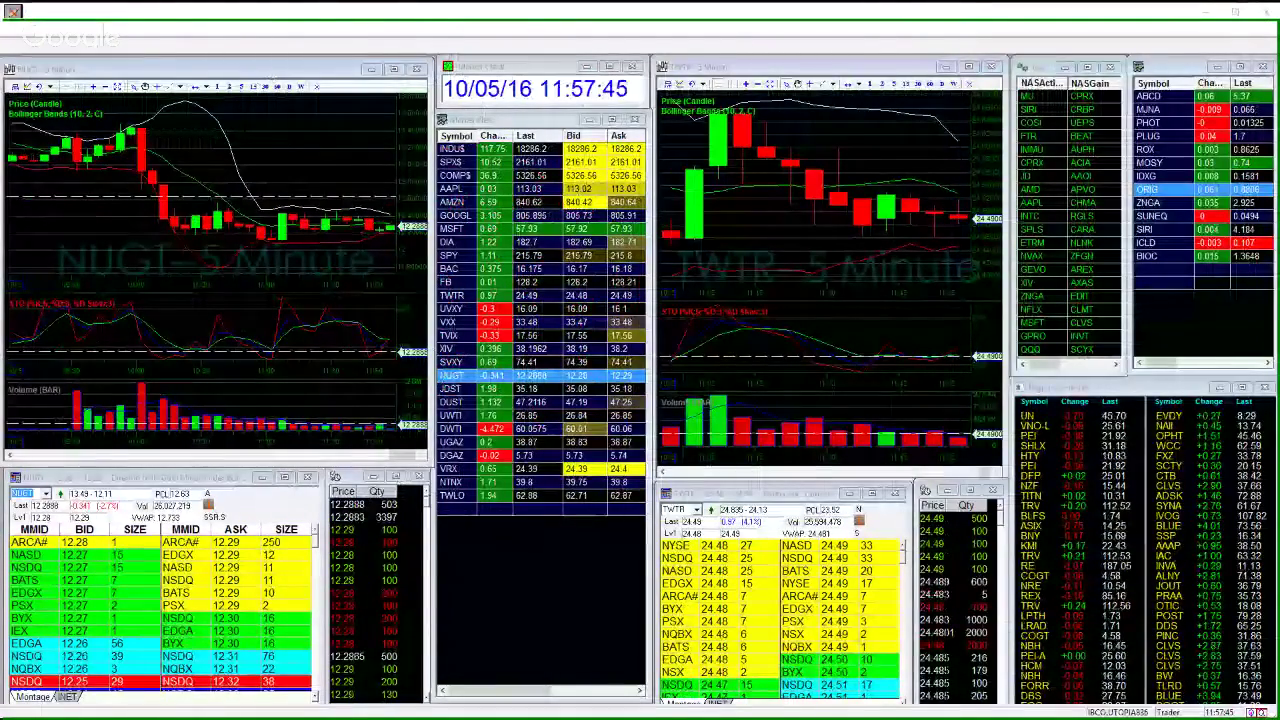
- Switch to the MOJO Day Trading Room window, dismiss the "NUGT rebuy 12.22 now" banner from the chat, and move the window slightly lower
{"action": "key", "text": "alt+Tab"}
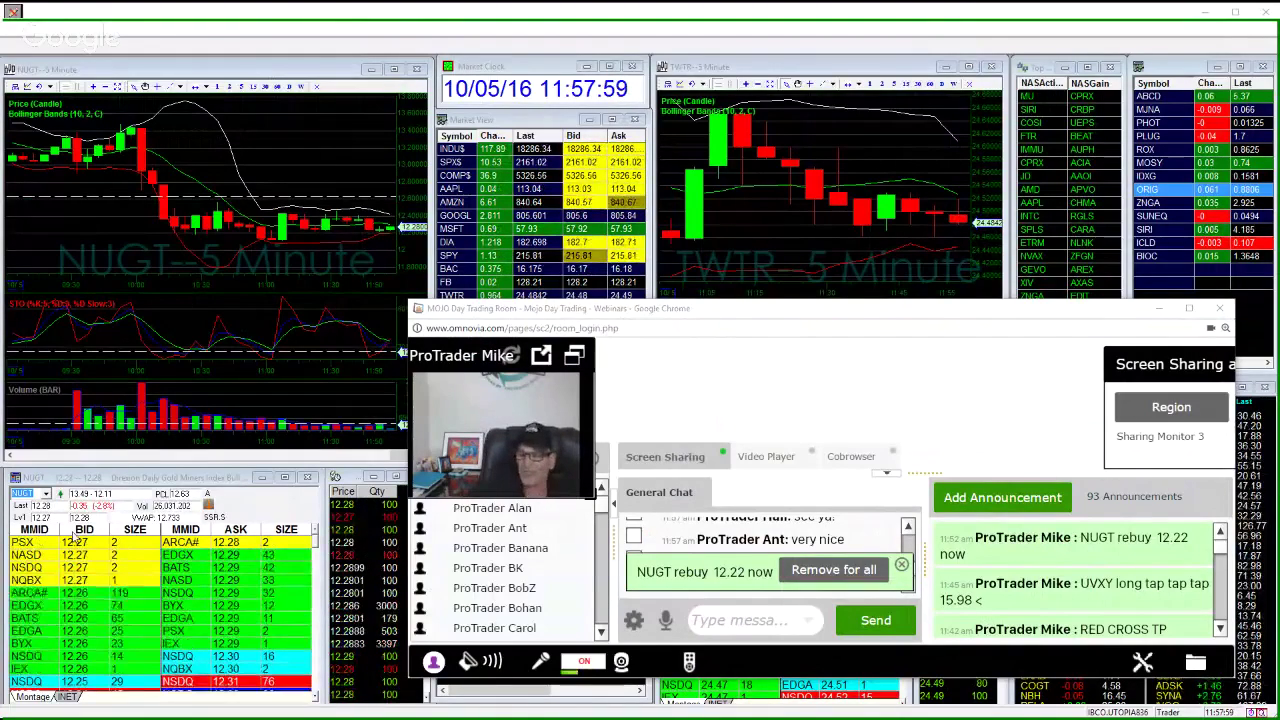
{"action": "left_click", "coordinate": [1120, 585]}
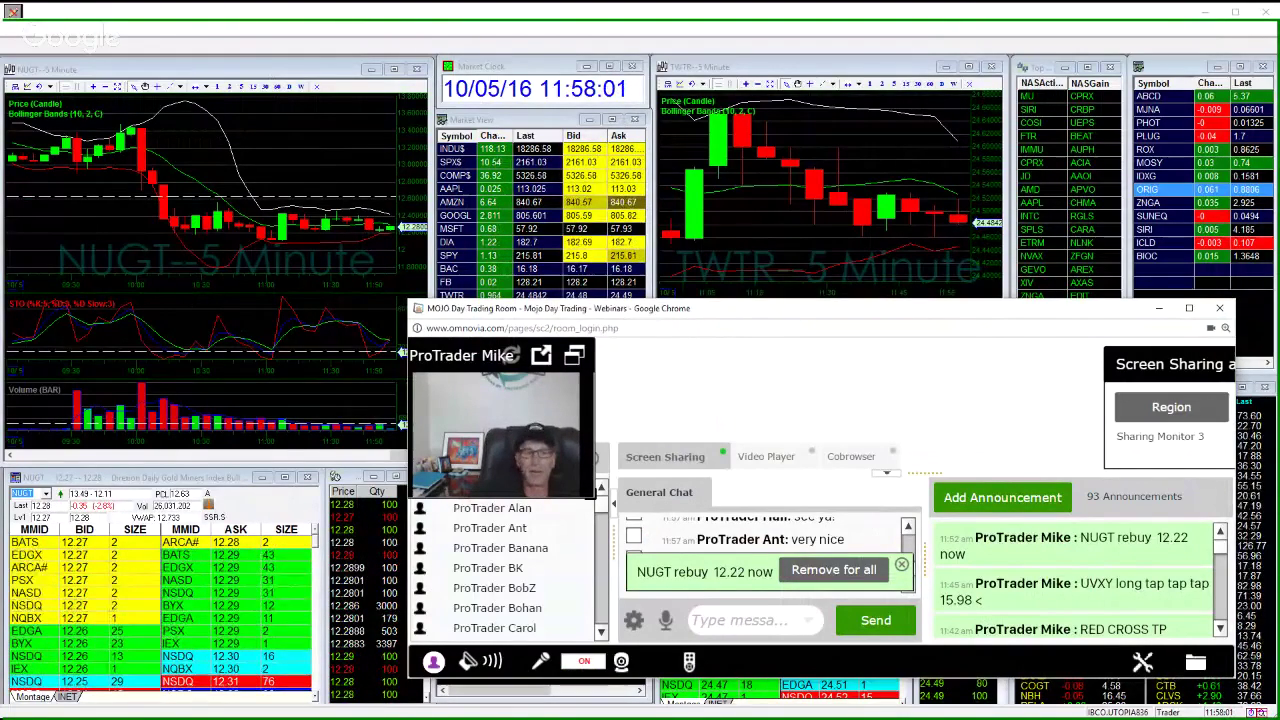
{"action": "left_click", "coordinate": [901, 566]}
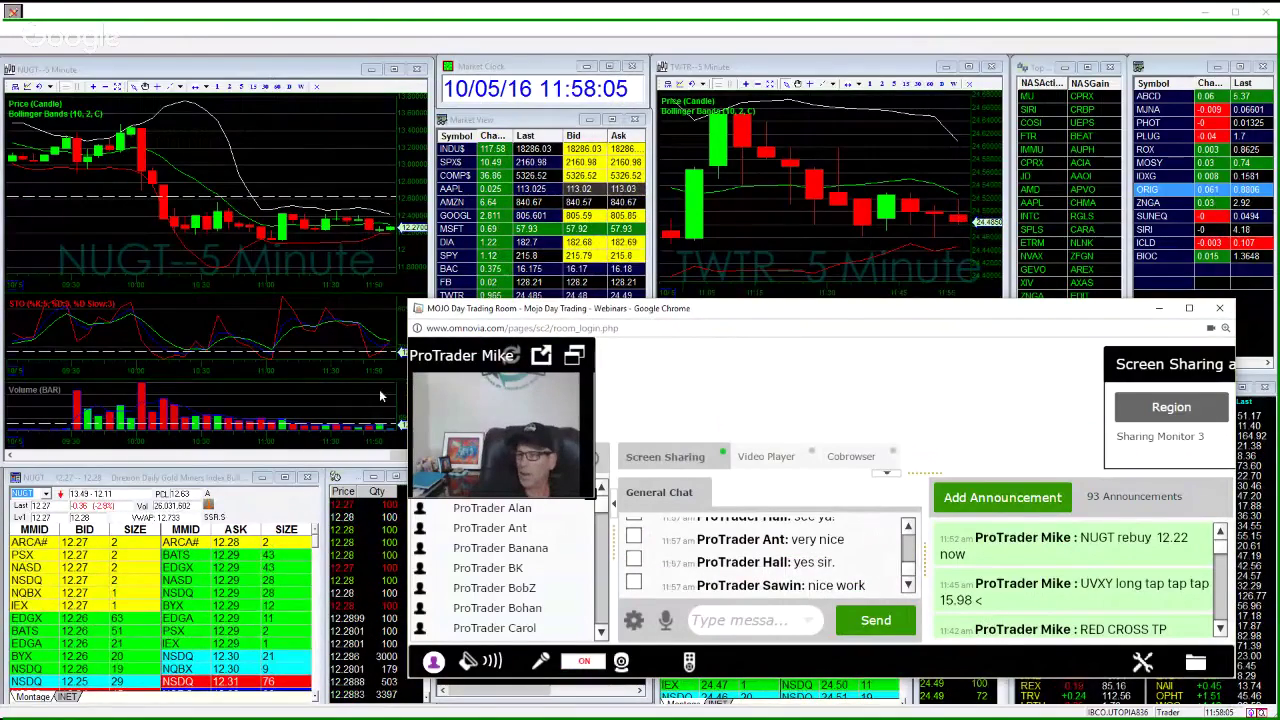
{"action": "left_click_drag", "start_coordinate": [705, 312], "coordinate": [701, 338]}
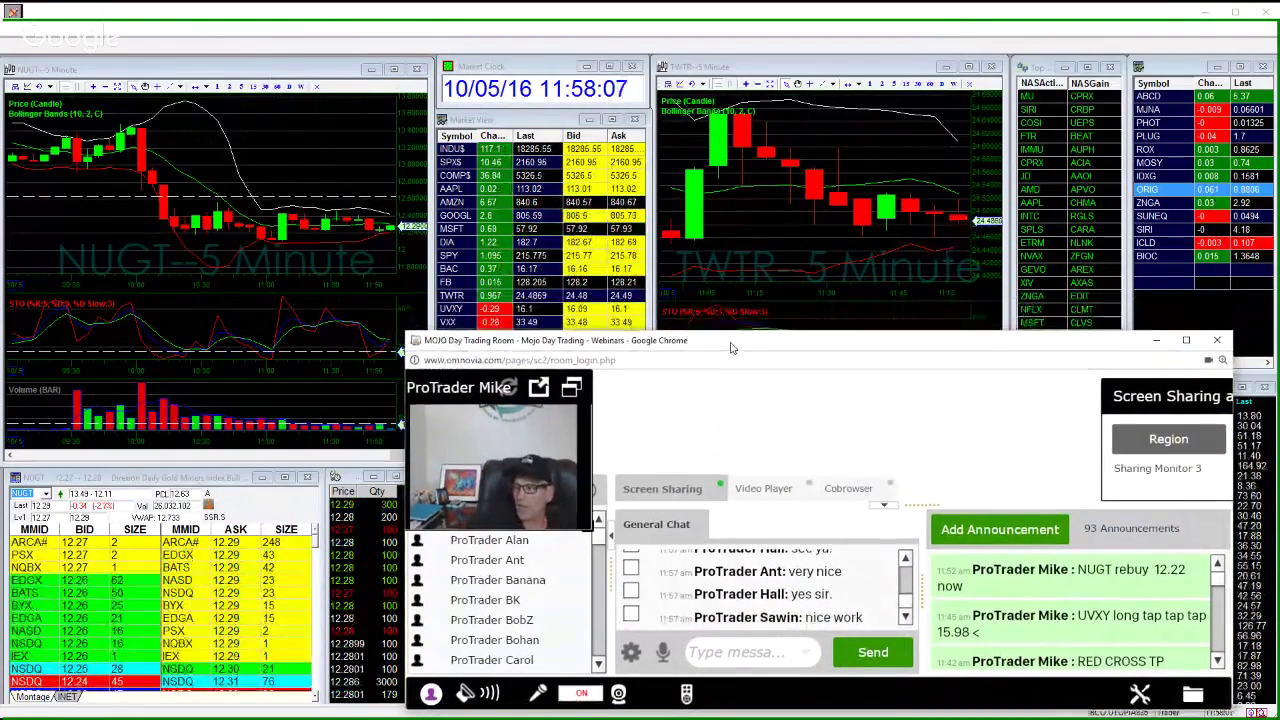
- Load UVXY into the NUGT chart and post the trading room announcement "SELL TAP 16.09 16.14"
{"action": "left_click", "coordinate": [469, 312]}
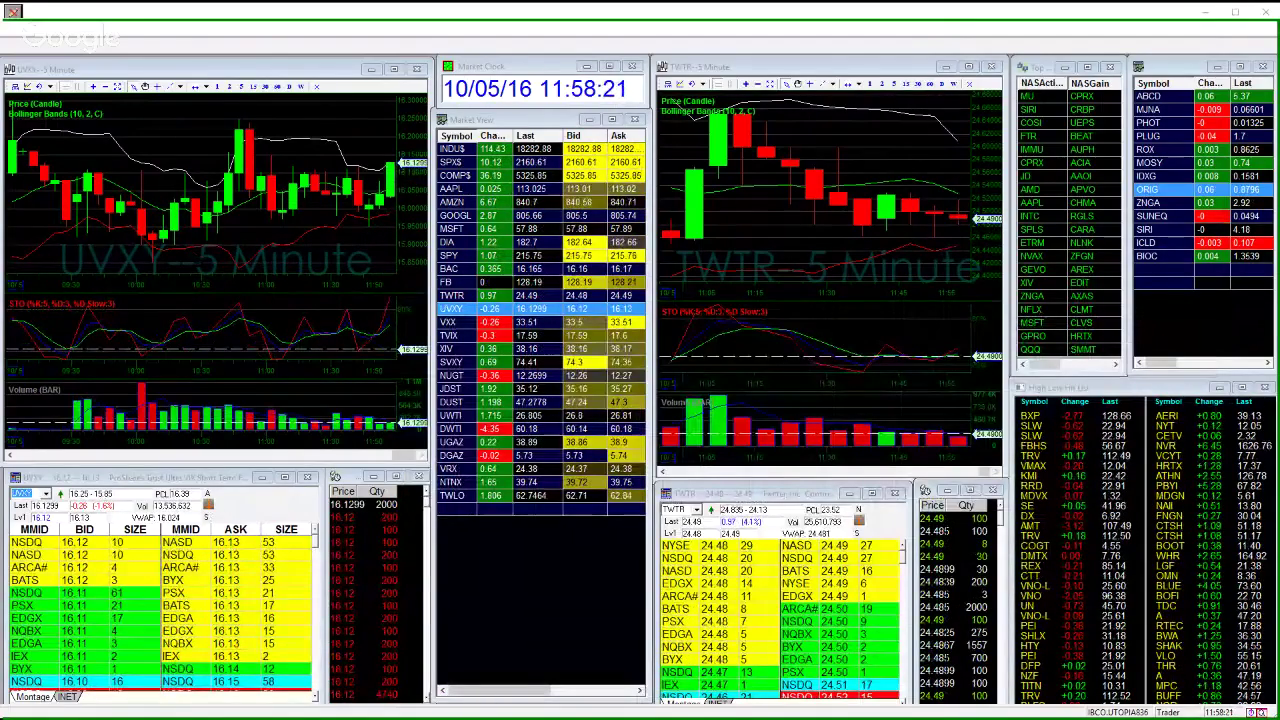
{"action": "key", "text": "alt+Tab"}
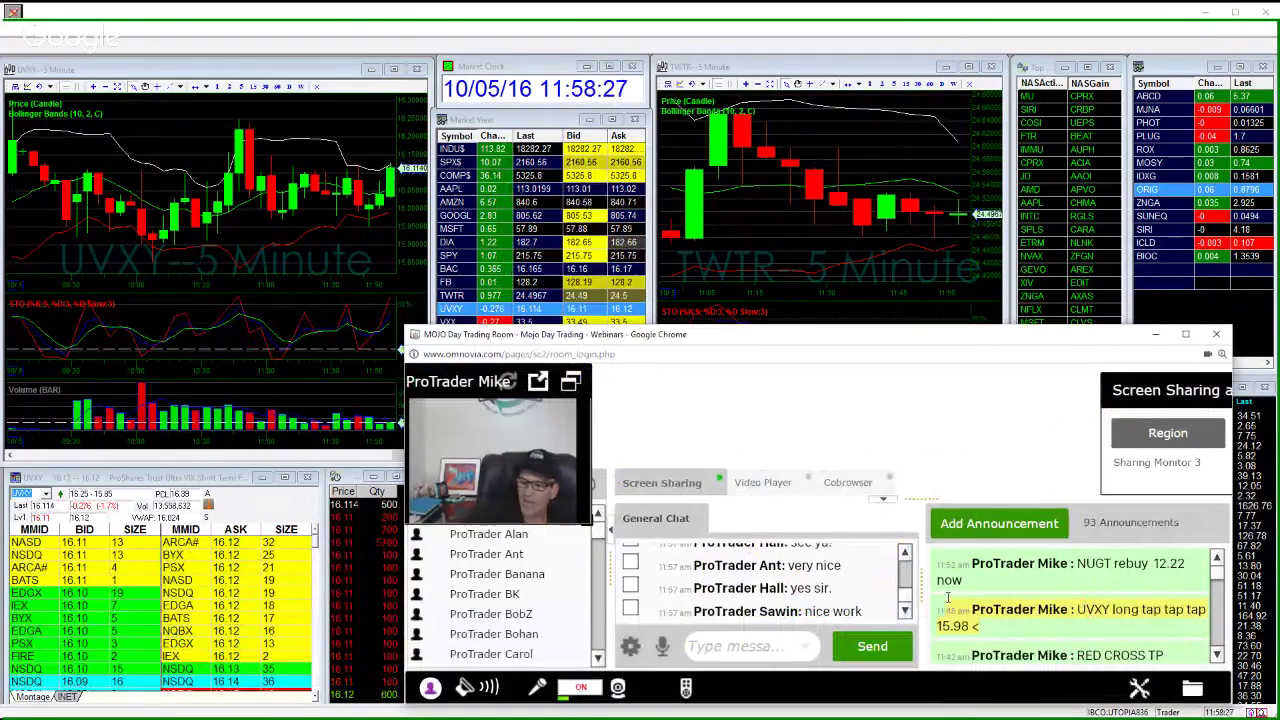
{"action": "left_click", "coordinate": [964, 527]}
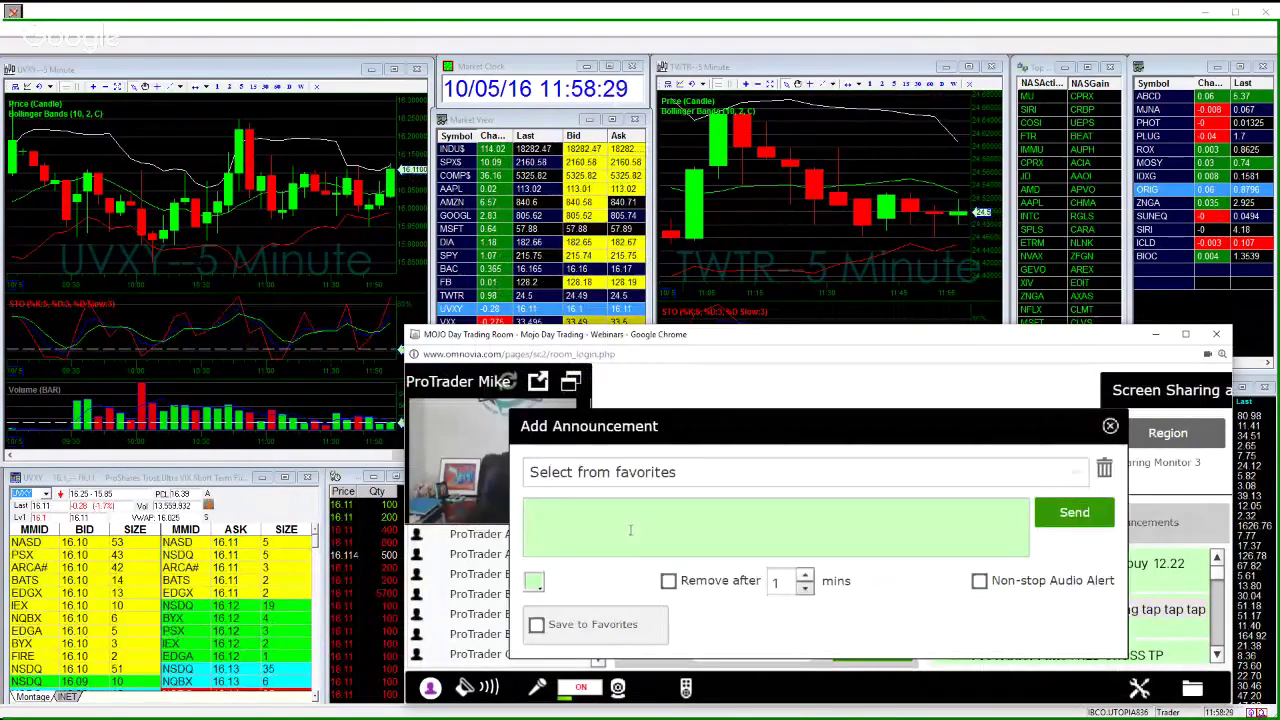
{"action": "type", "text": "SEL"}
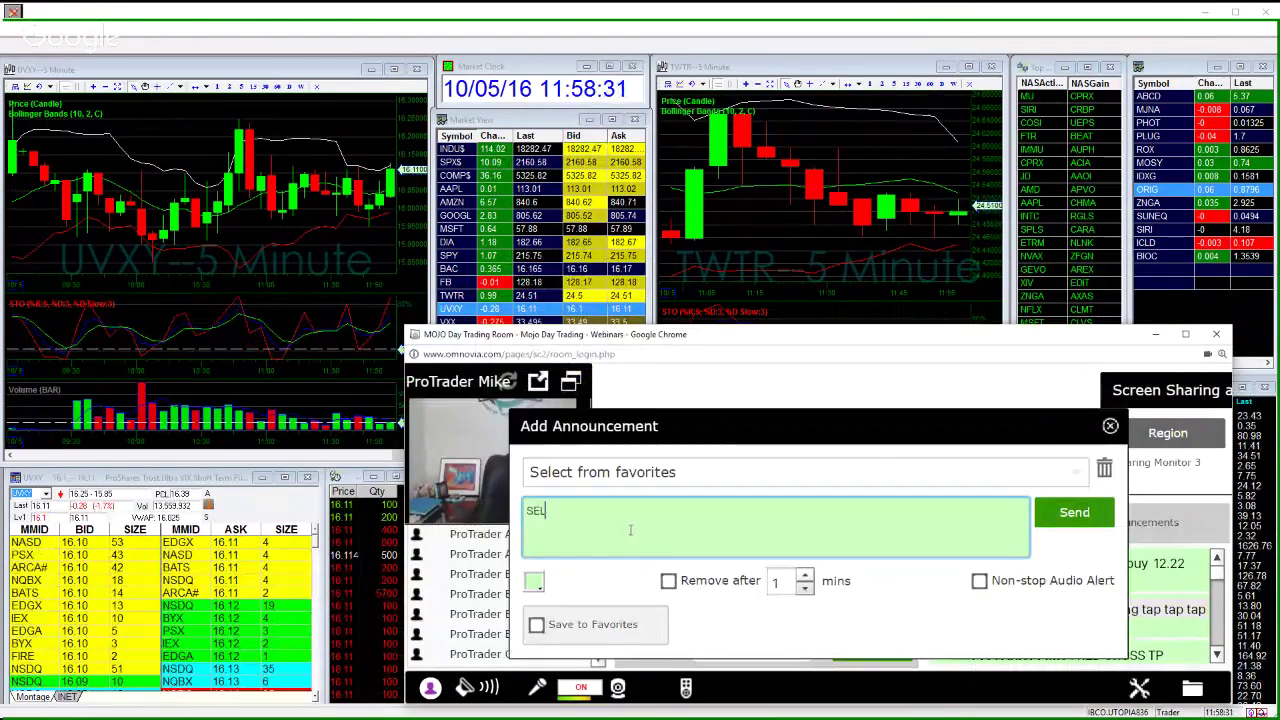
{"action": "type", "text": "L TAP"}
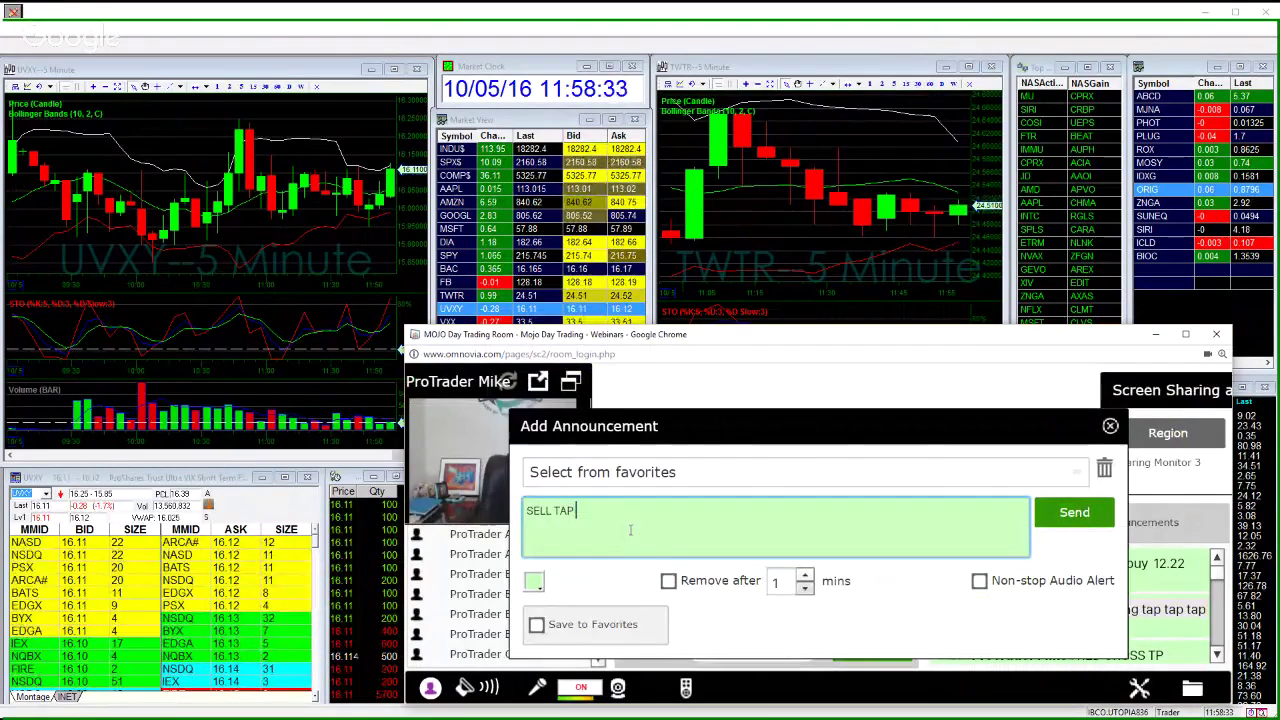
{"action": "type", "text": " 16.09"}
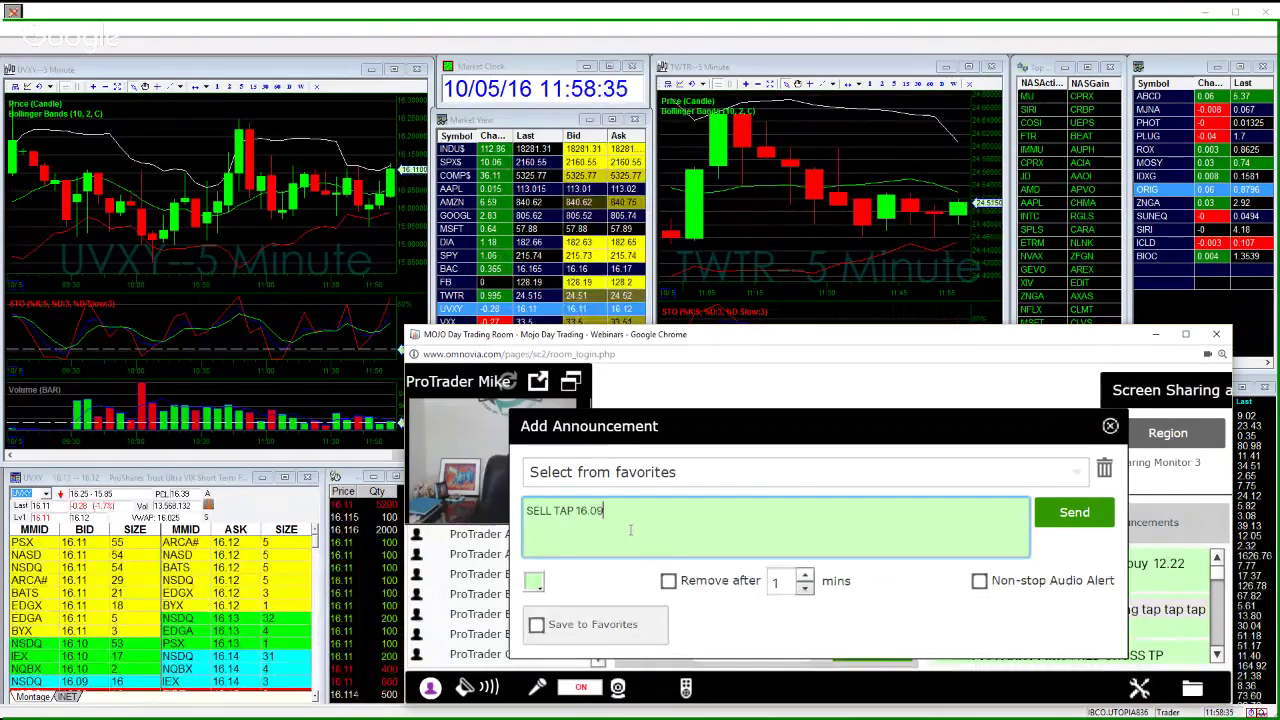
{"action": "type", "text": " 16.14"}
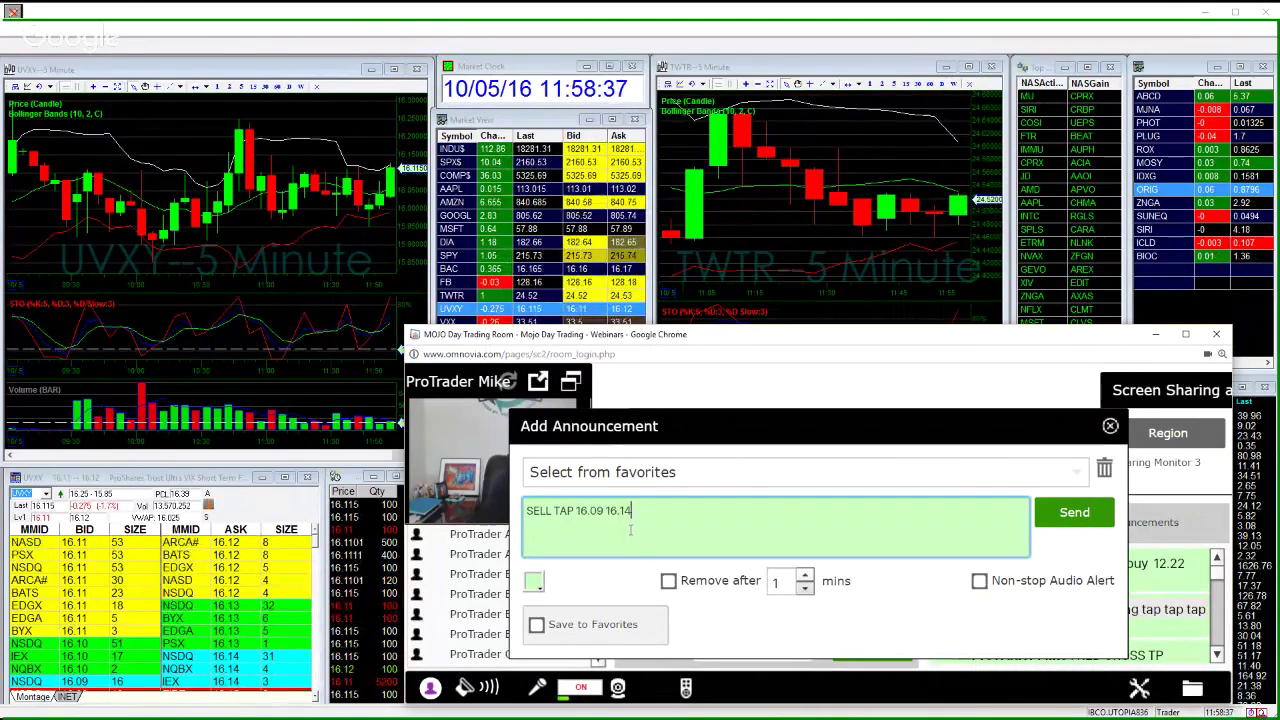
{"action": "left_click", "coordinate": [1066, 512]}
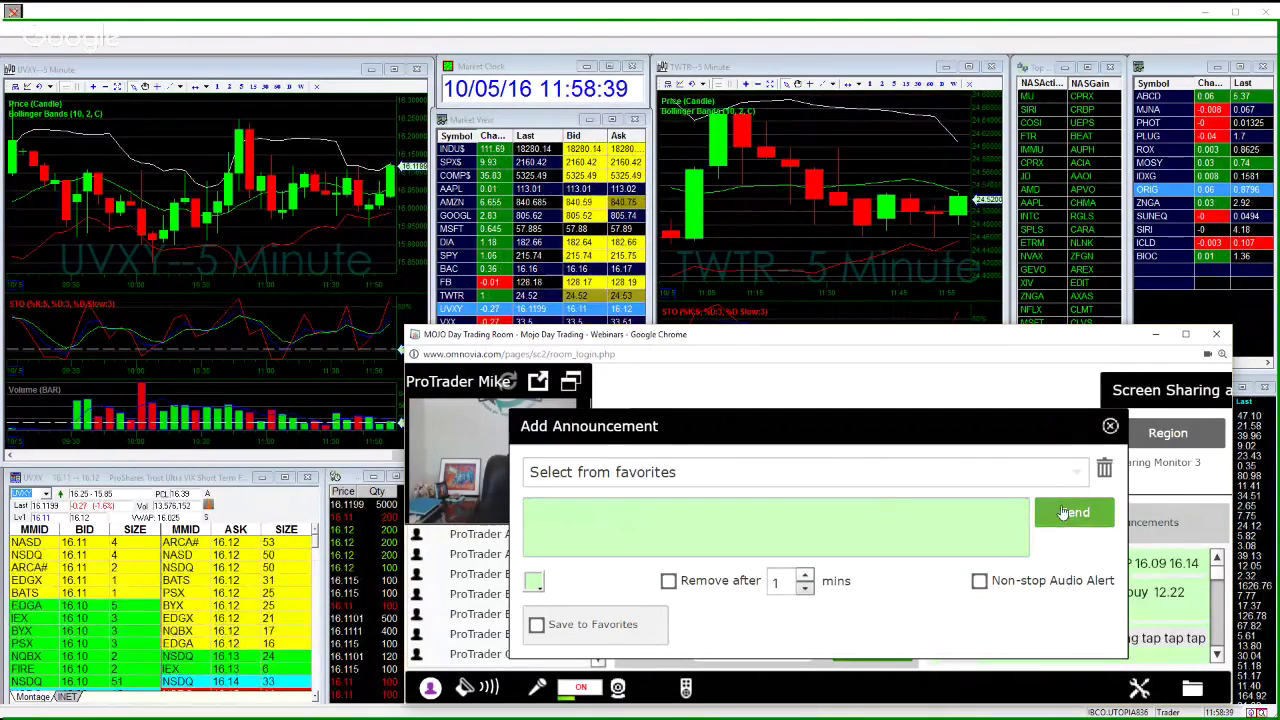
- Post the announcement "TWTR SOLD 24.52 .53 .54 .55", close the announcement form, and move the trading room window off the charts
{"action": "left_click", "coordinate": [852, 537]}
{"action": "type", "text": "TWTR SOLD"}
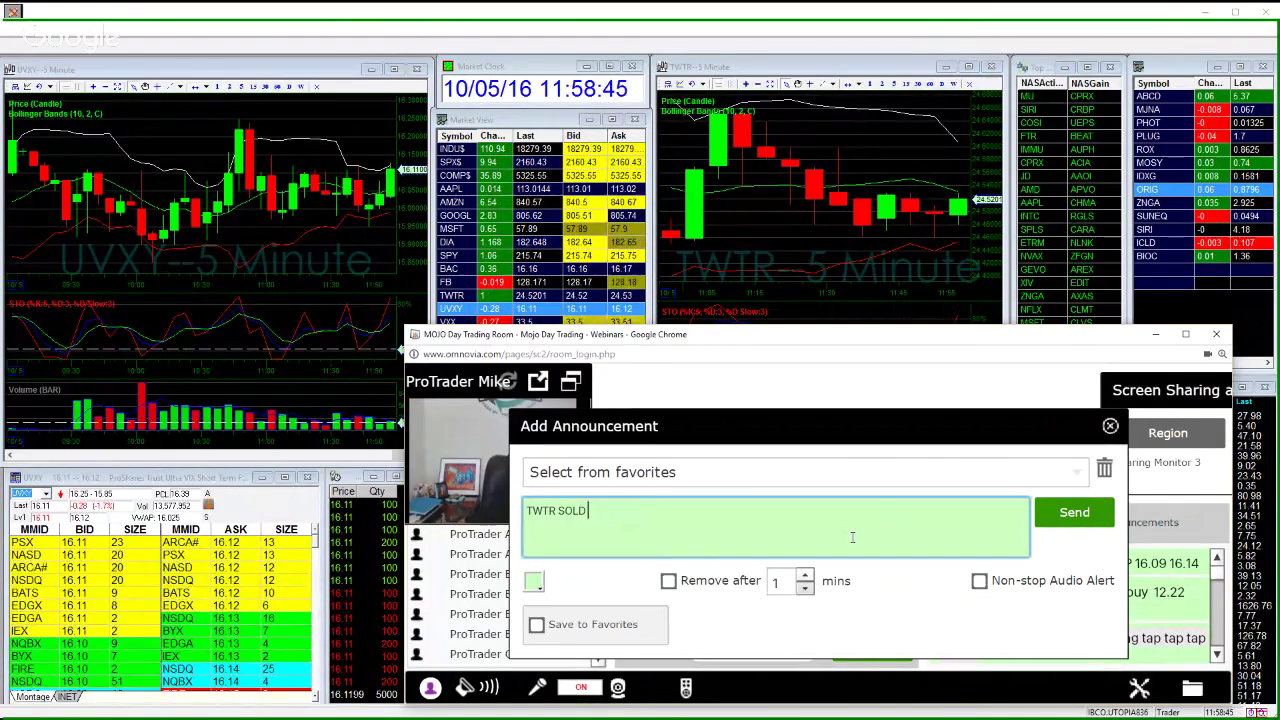
{"action": "type", "text": " 24.52 "}
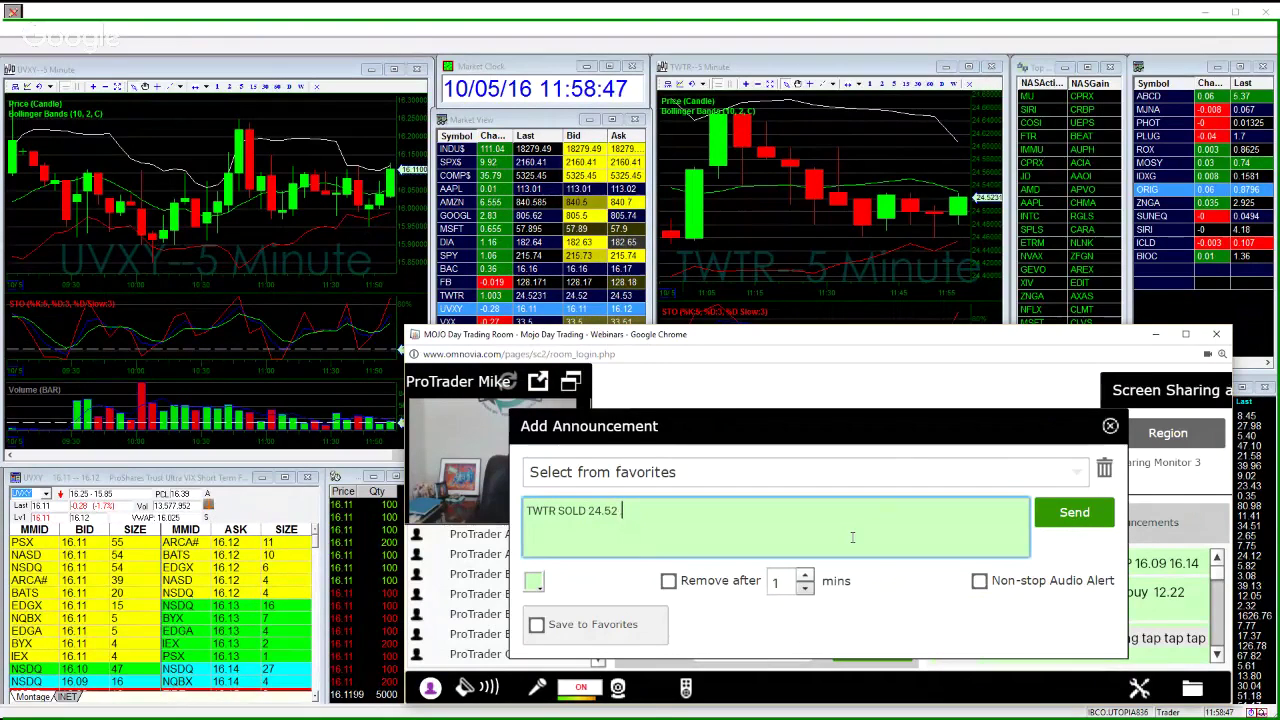
{"action": "type", "text": ".53 .54 .55"}
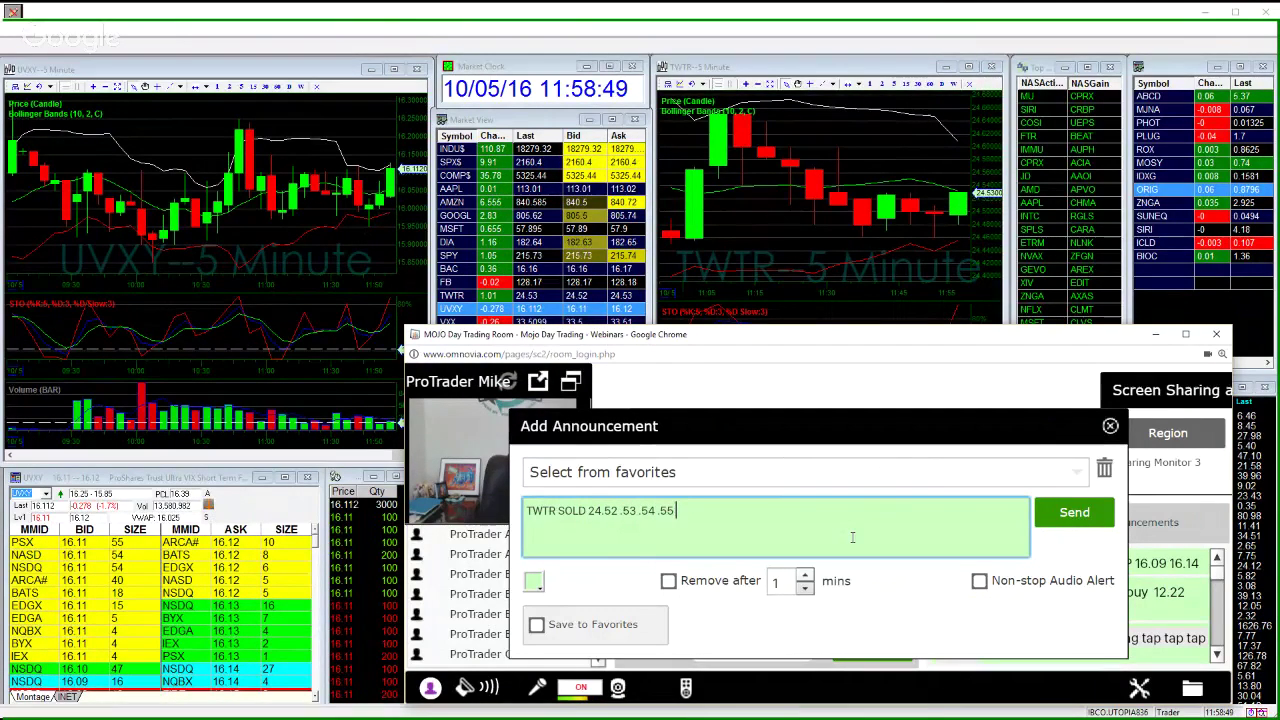
{"action": "left_click", "coordinate": [1074, 512]}
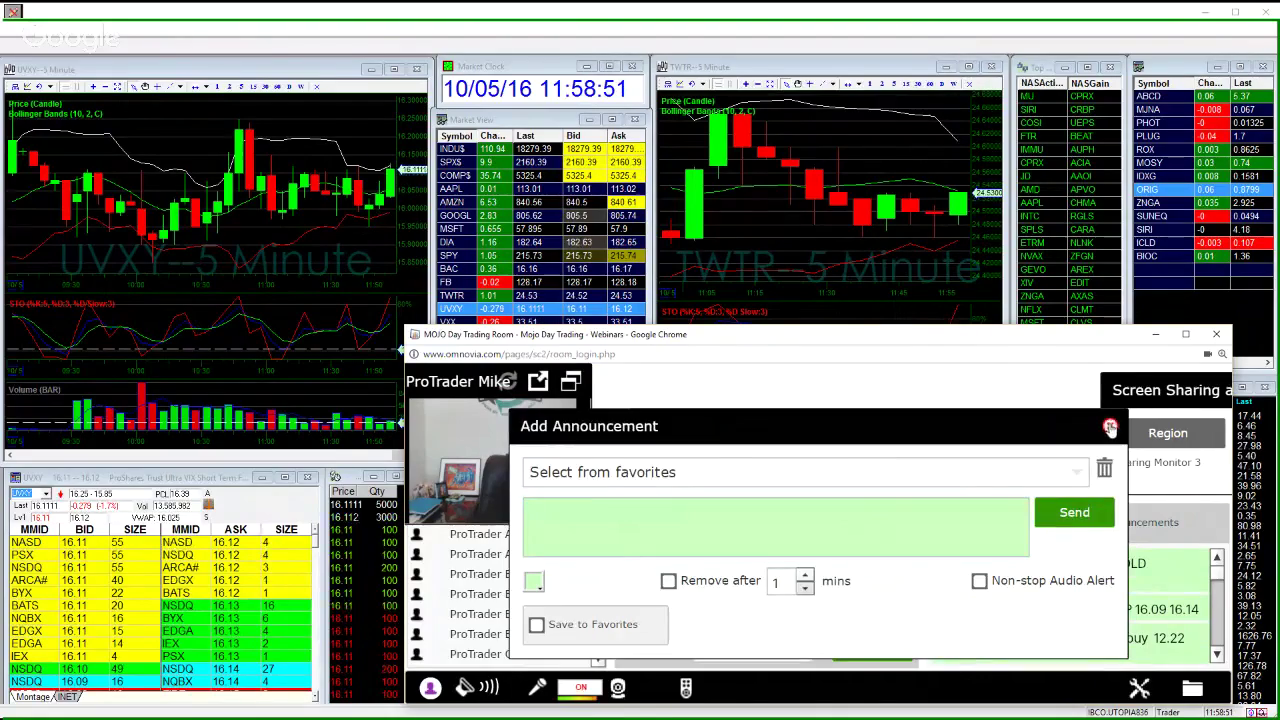
{"action": "left_click", "coordinate": [1110, 428]}
{"action": "left_click_drag", "start_coordinate": [980, 341], "coordinate": [0, 290]}
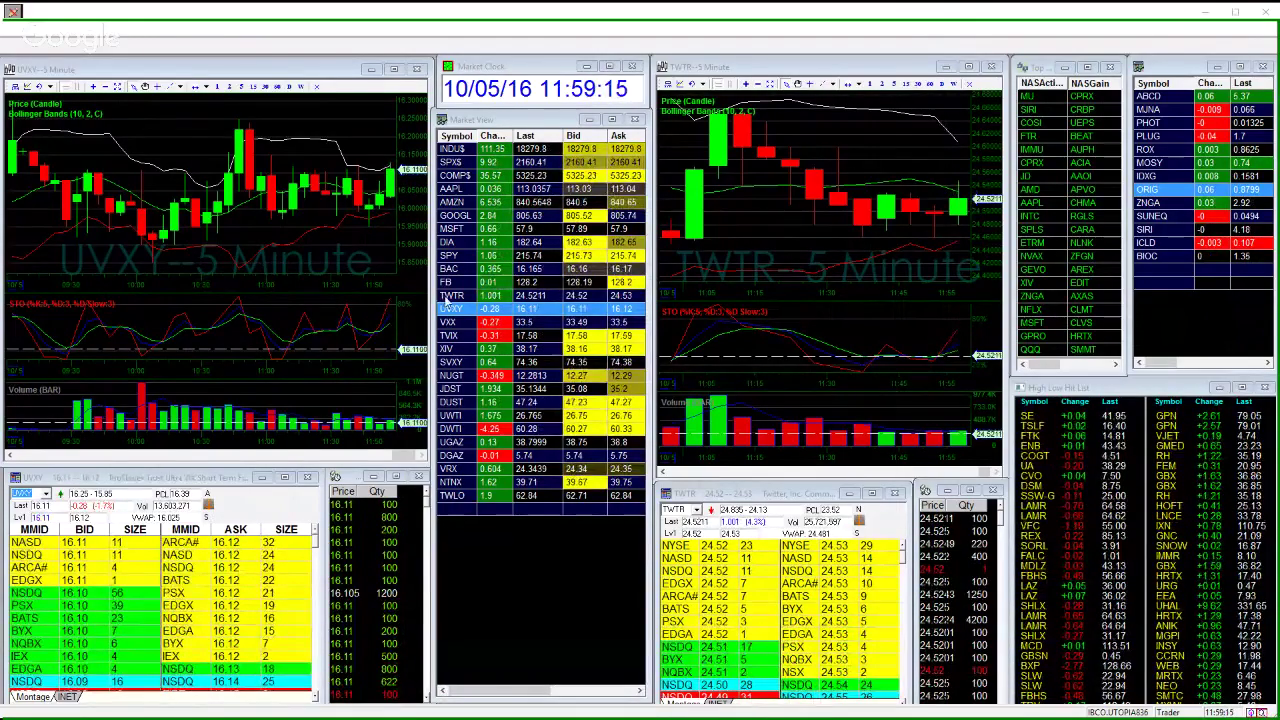
- Review the ORIG 5-minute chart in place of UVXY, and return the chart to UVXY
{"action": "left_click", "coordinate": [446, 297]}
{"action": "left_click", "coordinate": [449, 308]}
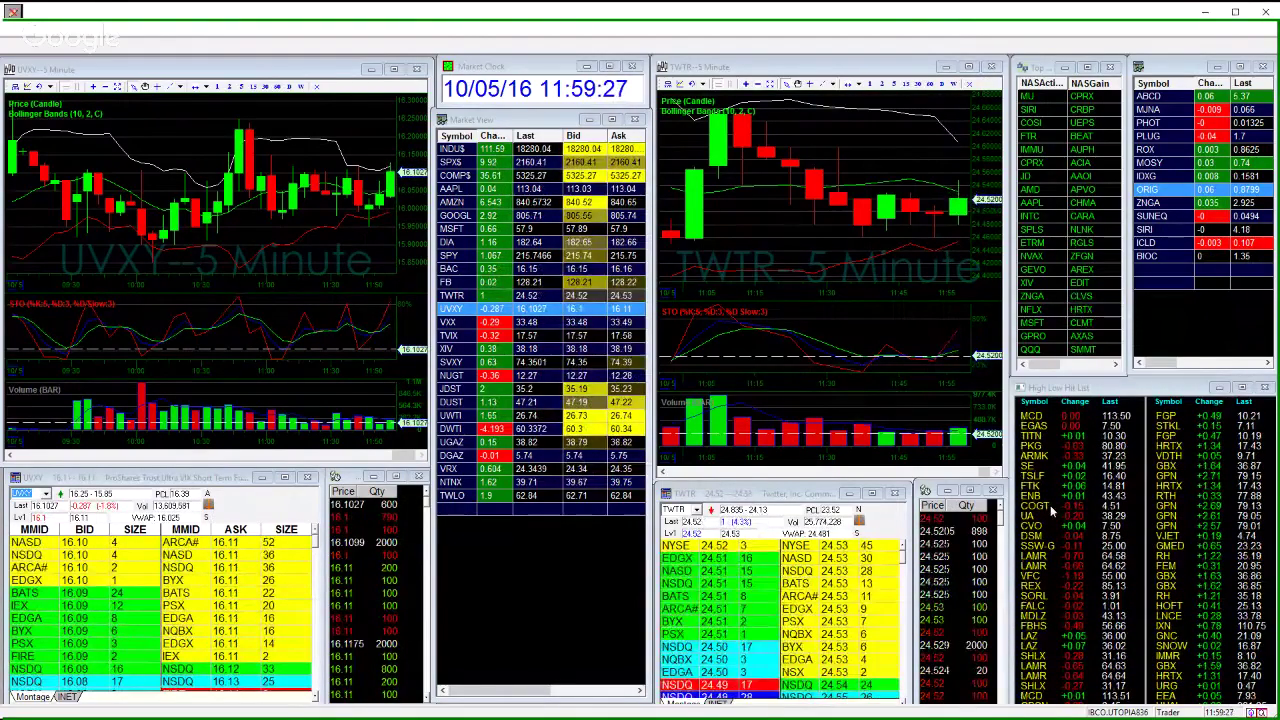
{"action": "left_click", "coordinate": [45, 494]}
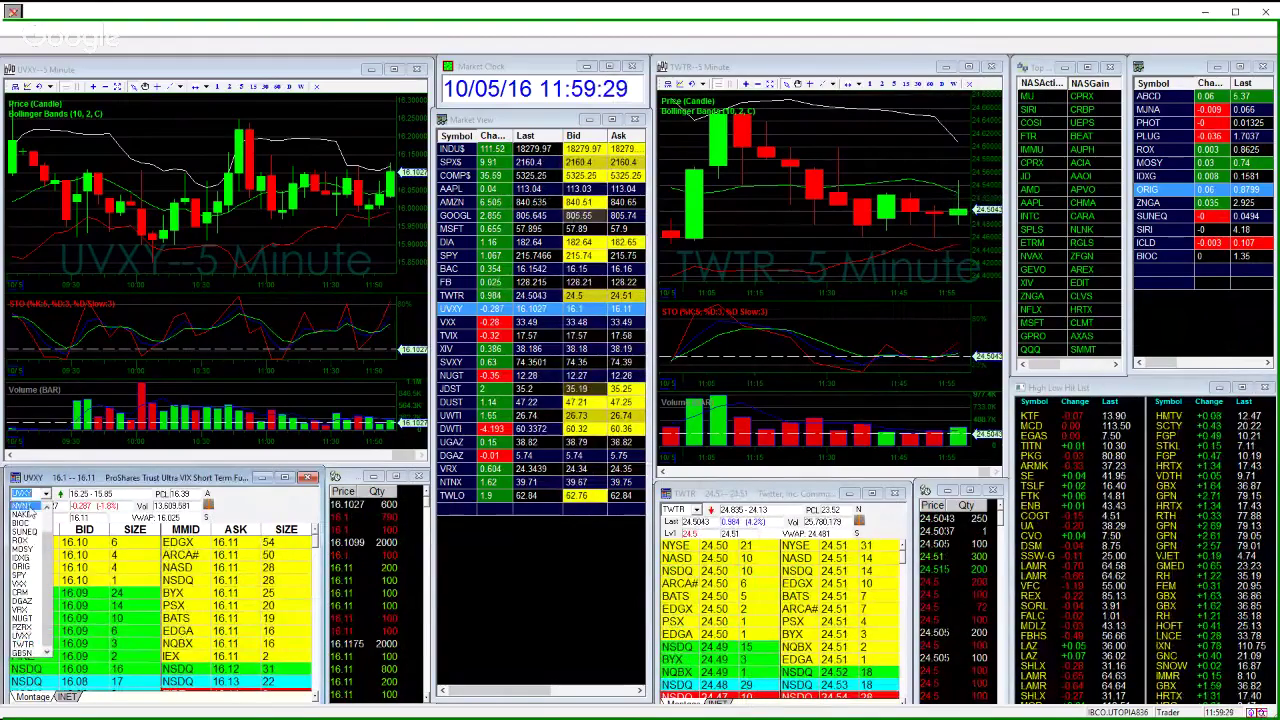
{"action": "left_click", "coordinate": [28, 567]}
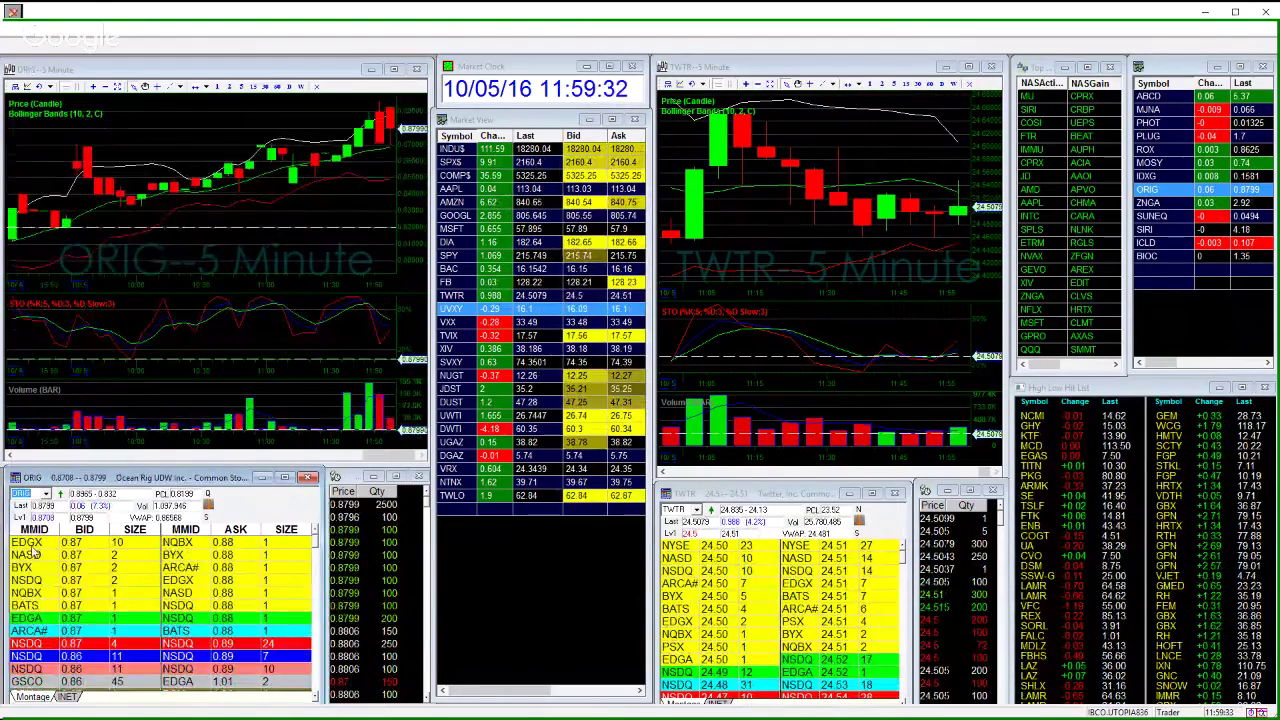
{"action": "left_click", "coordinate": [45, 494]}
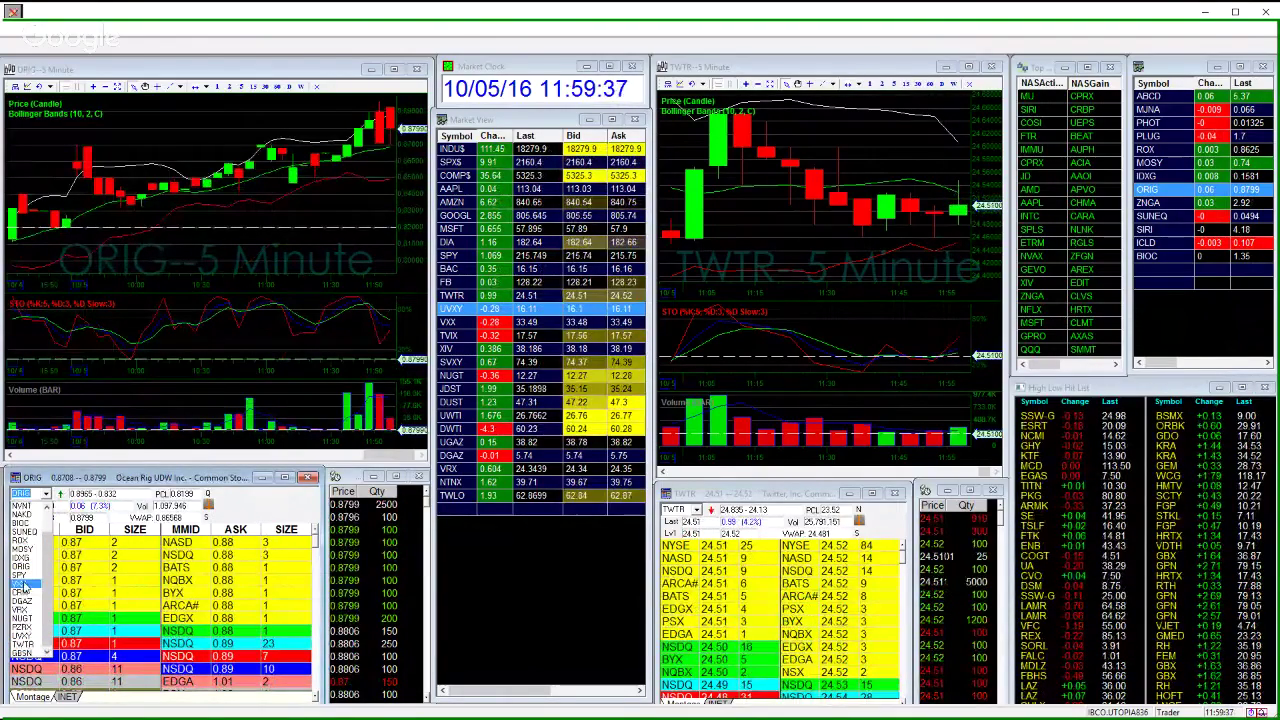
{"action": "left_click", "coordinate": [22, 635]}
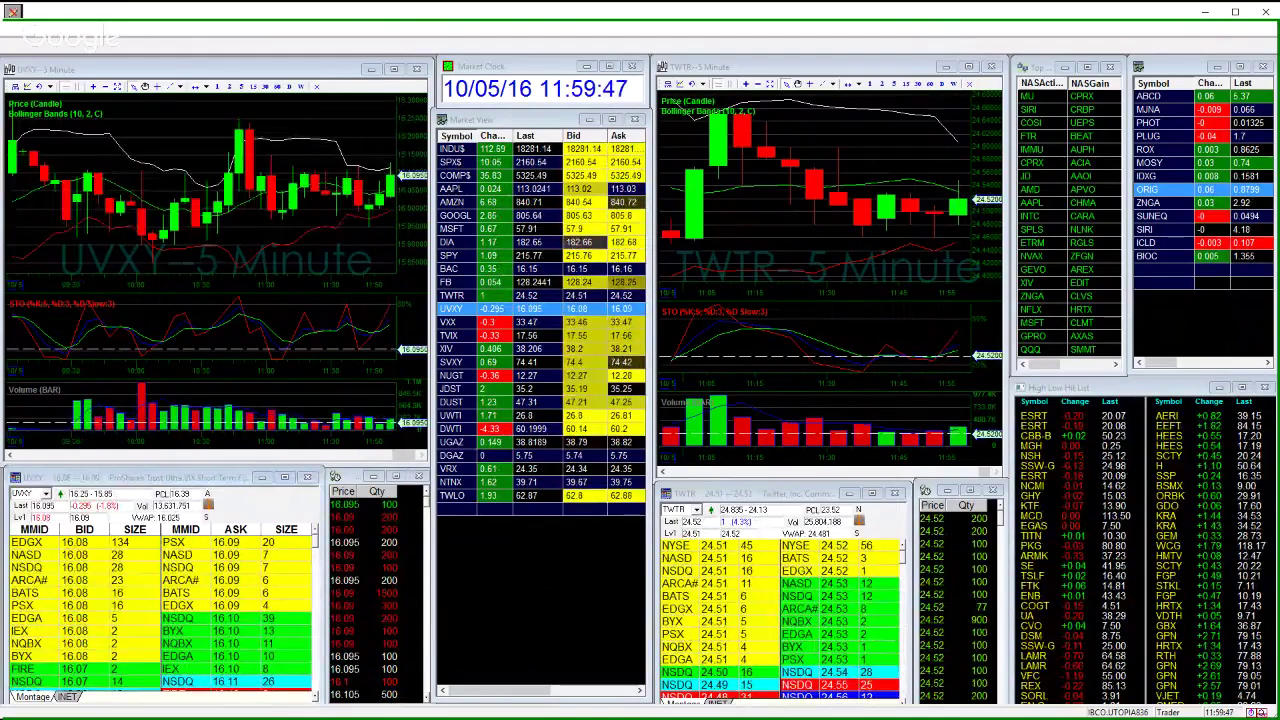
- Bring the trading room window back over the charts and send the chat messages "$1000", "$2000", "$500" and "$200"
{"action": "left_click_drag", "start_coordinate": [0, 249], "coordinate": [600, 286]}
{"action": "left_click", "coordinate": [560, 597]}
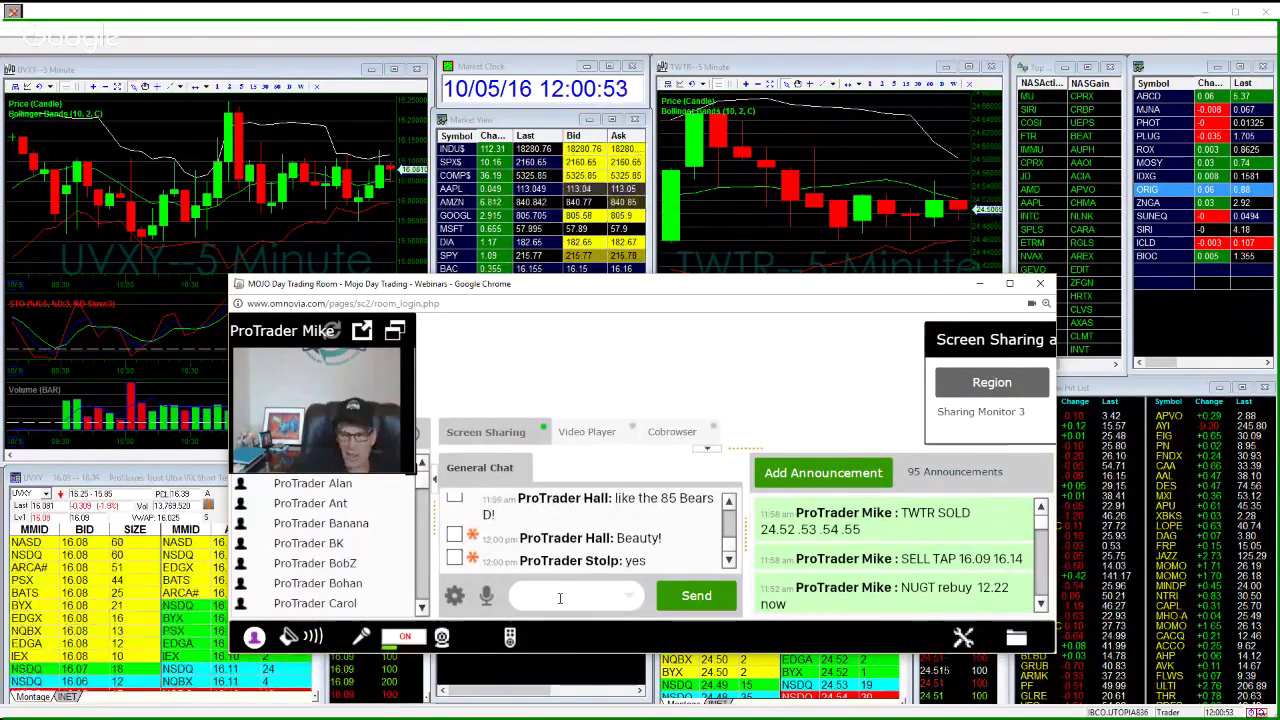
{"action": "type", "text": "$1000"}
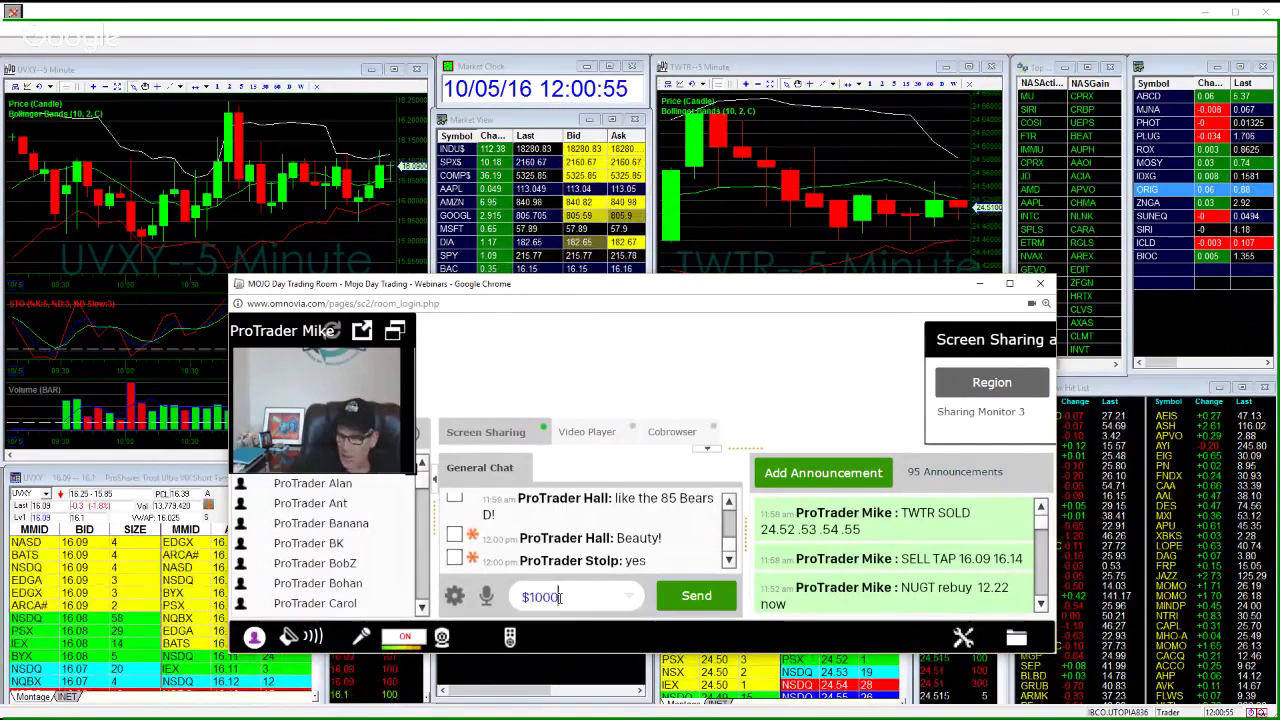
{"action": "key", "text": "Return"}
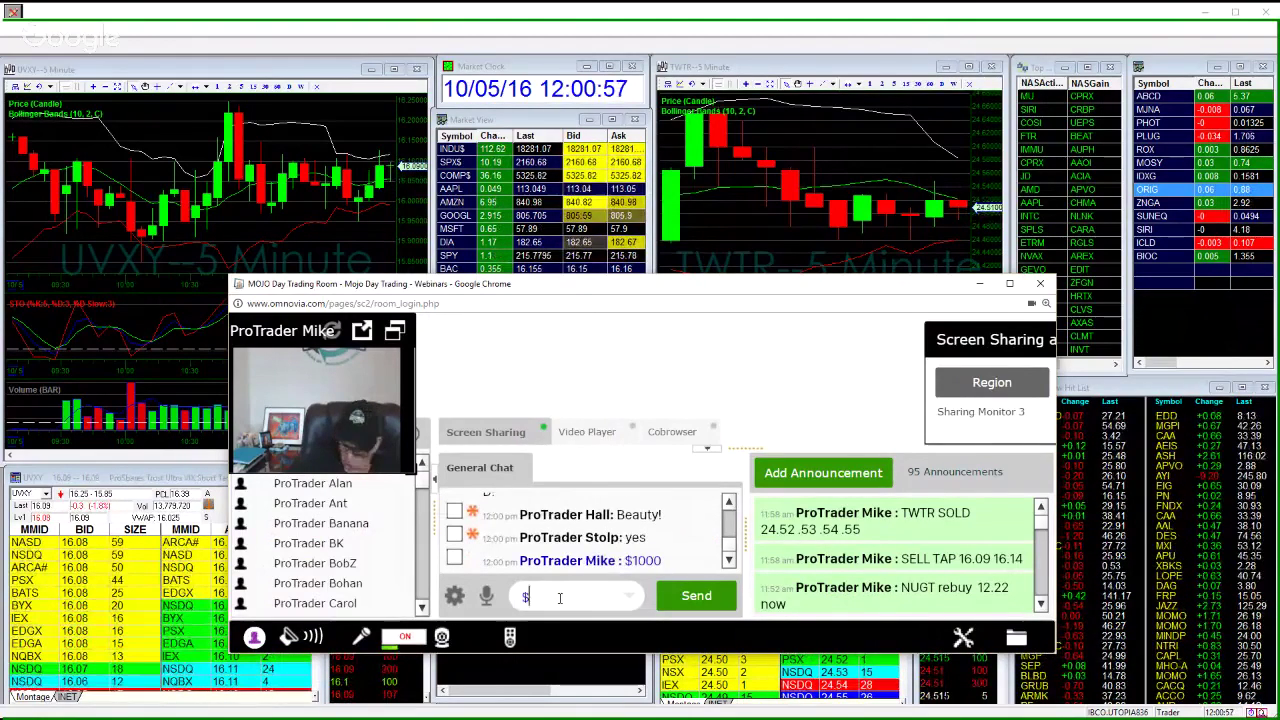
{"action": "type", "text": "$2000"}
{"action": "key", "text": "Return"}
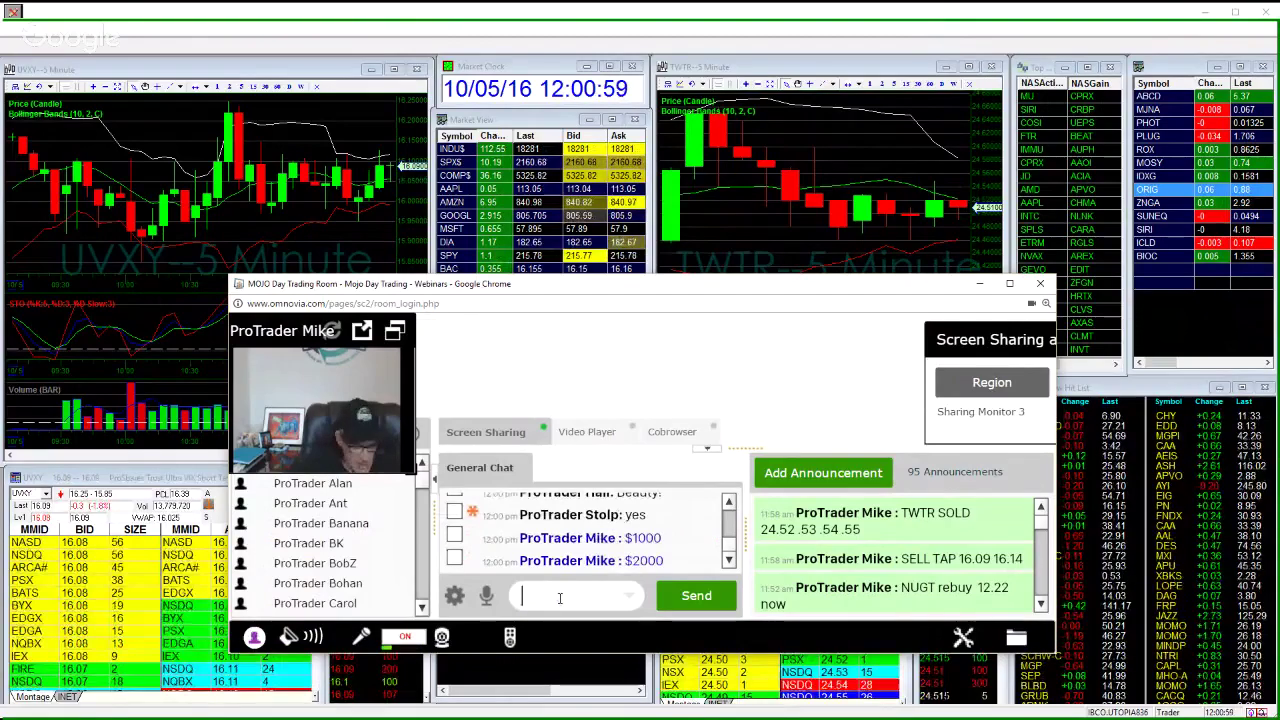
{"action": "type", "text": "$500"}
{"action": "key", "text": "Return"}
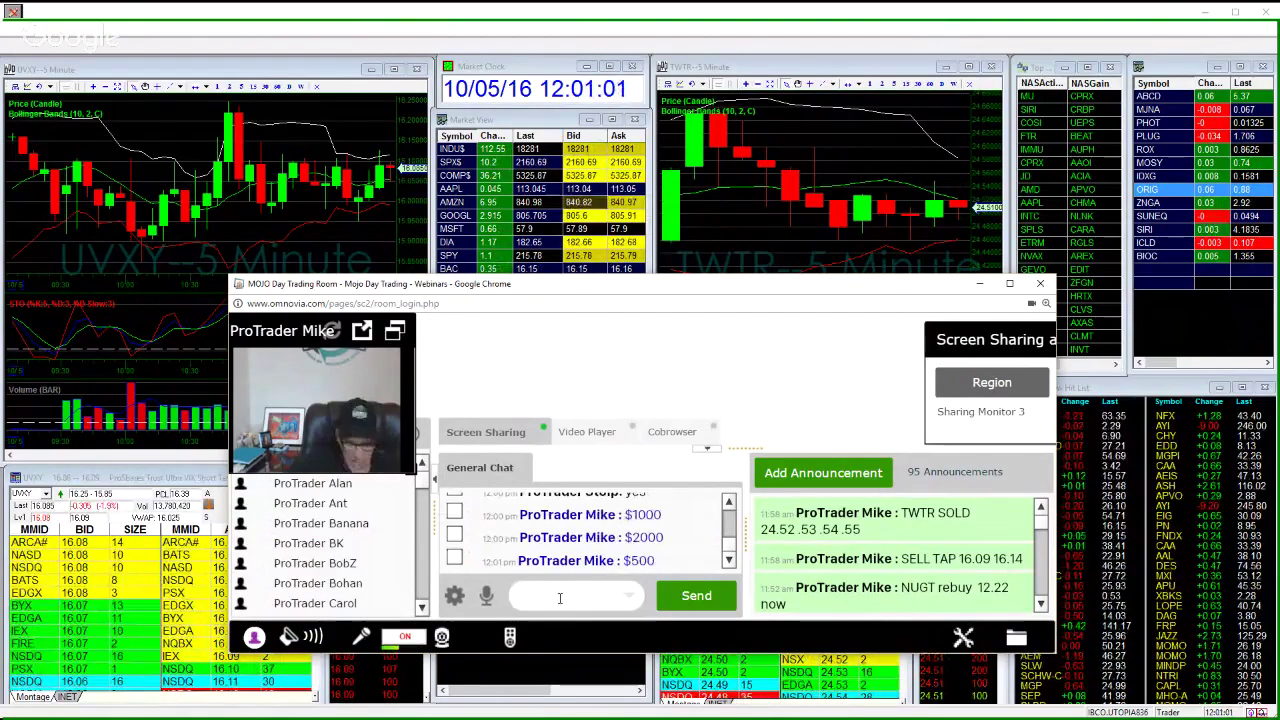
{"action": "type", "text": "$200"}
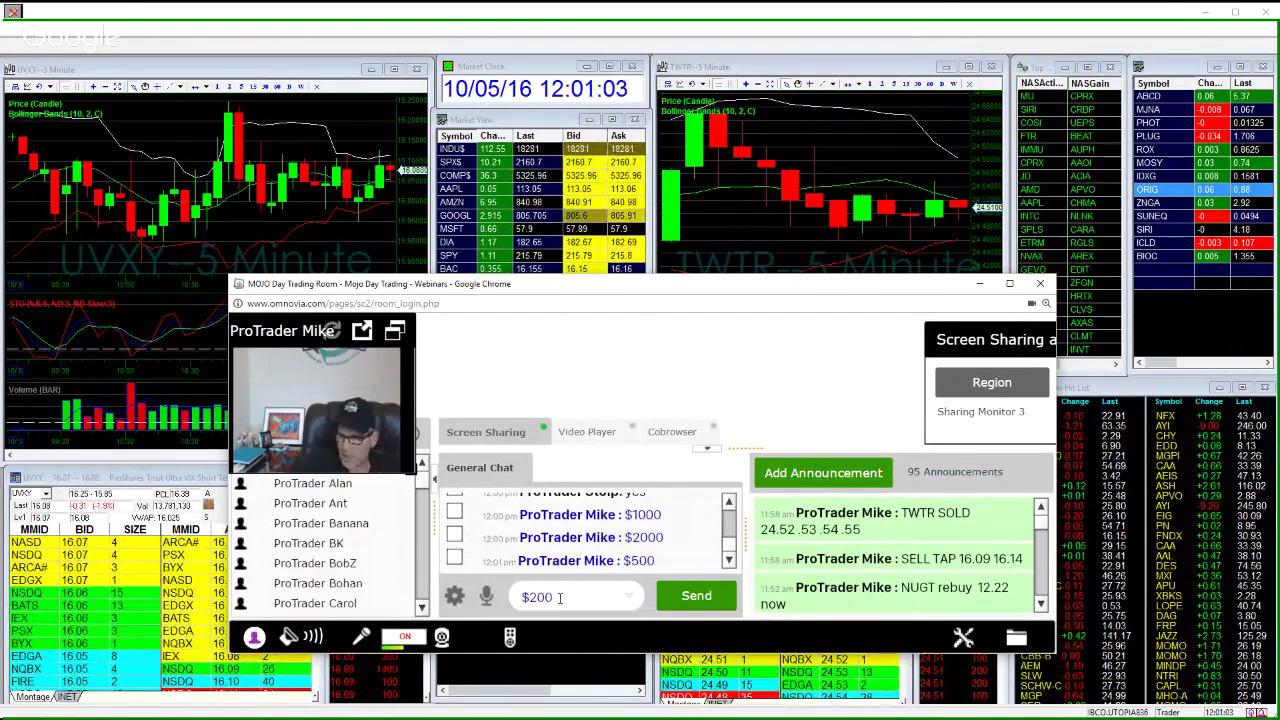
{"action": "key", "text": "Return"}
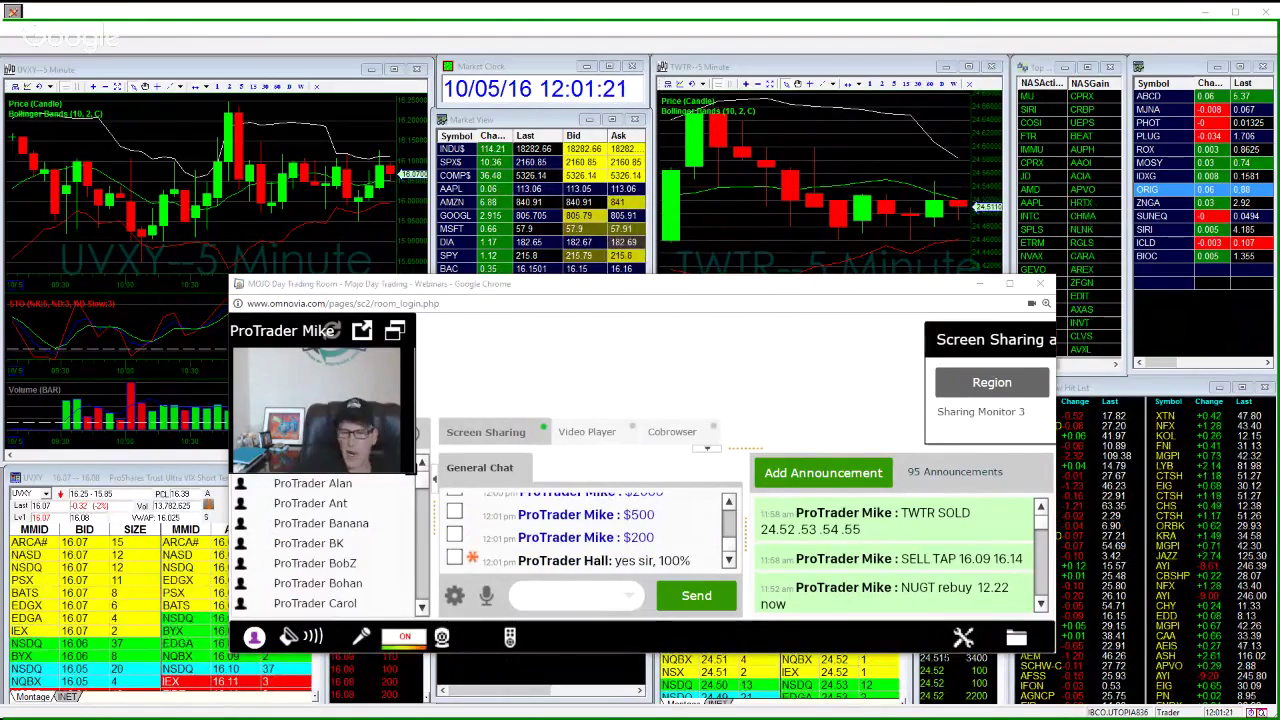
- Bring a blank Notepad window over the charts and draw a green box containing the letter "A" on it with the annotation pen
{"action": "left_click_drag", "start_coordinate": [2, 166], "coordinate": [434, 157]}
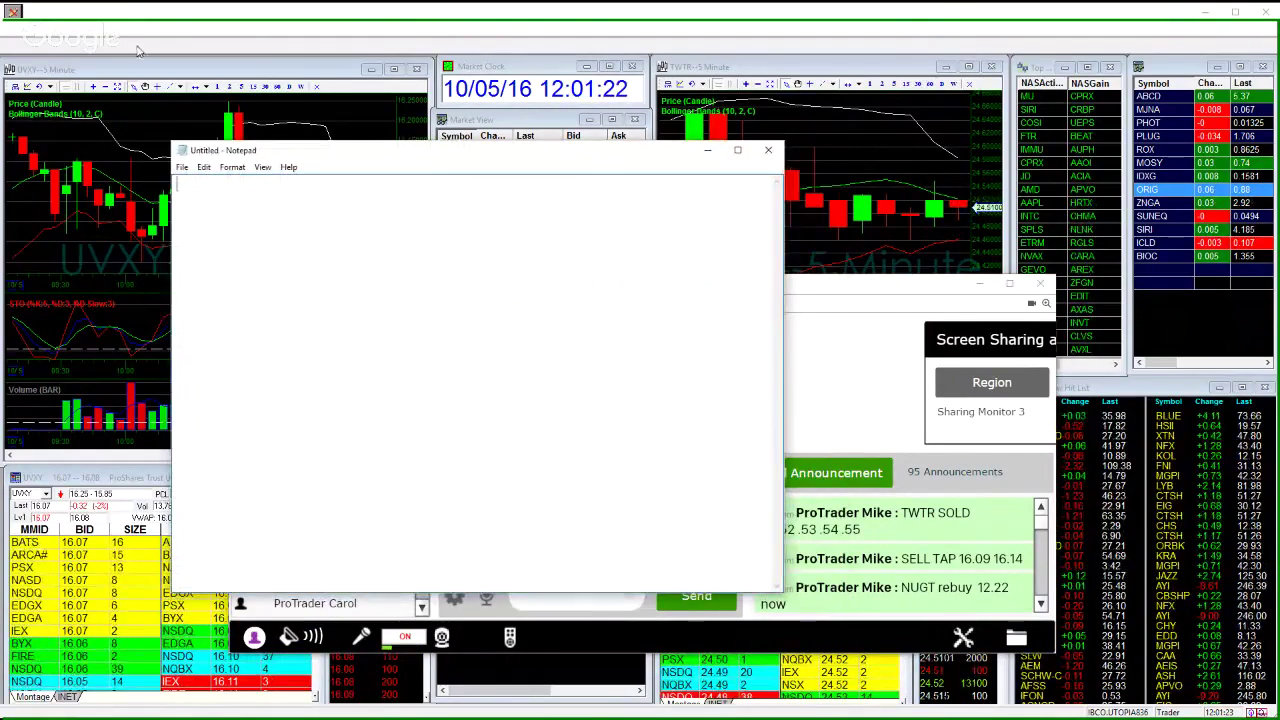
{"action": "left_click", "coordinate": [14, 12]}
{"action": "left_click_drag", "start_coordinate": [256, 211], "coordinate": [265, 312]}
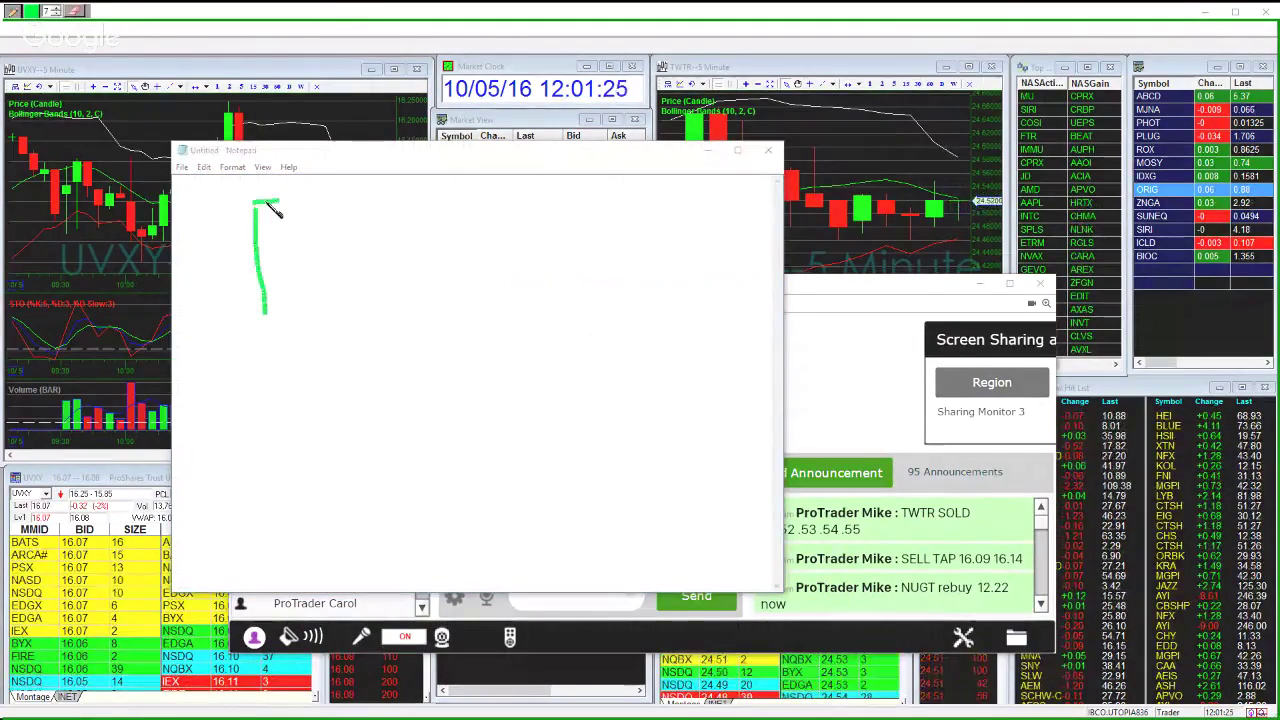
{"action": "mouse_move", "coordinate": [274, 201]}
{"action": "left_mouse_down"}
{"action": "mouse_move", "coordinate": [420, 330]}
{"action": "mouse_move", "coordinate": [262, 316]}
{"action": "left_mouse_up"}
{"action": "mouse_move", "coordinate": [306, 281]}
{"action": "left_mouse_down"}
{"action": "mouse_move", "coordinate": [327, 218]}
{"action": "mouse_move", "coordinate": [346, 257]}
{"action": "left_mouse_up"}
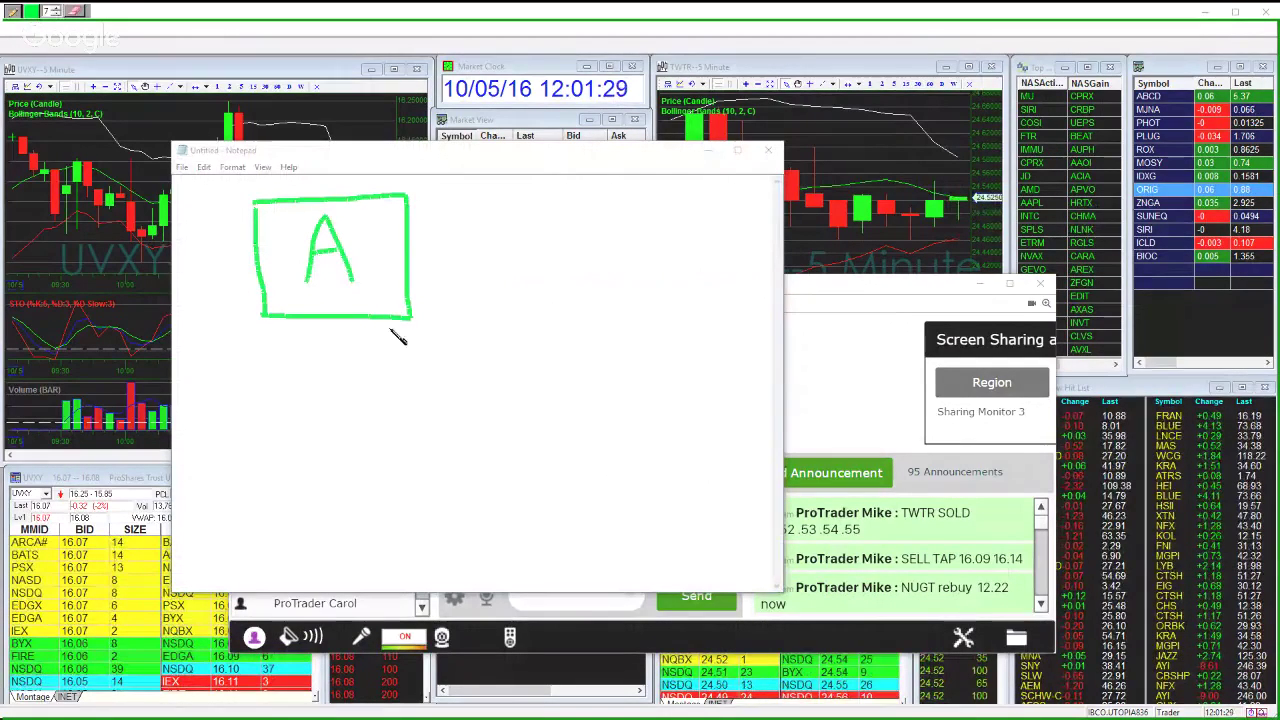
- Draw a line from box A to a box labeled "SUB", then sketch "$$" leading to a checked "$" with an arrow into SUB
{"action": "mouse_move", "coordinate": [410, 318]}
{"action": "left_mouse_down"}
{"action": "mouse_move", "coordinate": [520, 384]}
{"action": "mouse_move", "coordinate": [650, 392]}
{"action": "mouse_move", "coordinate": [572, 458]}
{"action": "mouse_move", "coordinate": [511, 420]}
{"action": "mouse_move", "coordinate": [510, 384]}
{"action": "mouse_move", "coordinate": [536, 440]}
{"action": "mouse_move", "coordinate": [595, 428]}
{"action": "left_mouse_up"}
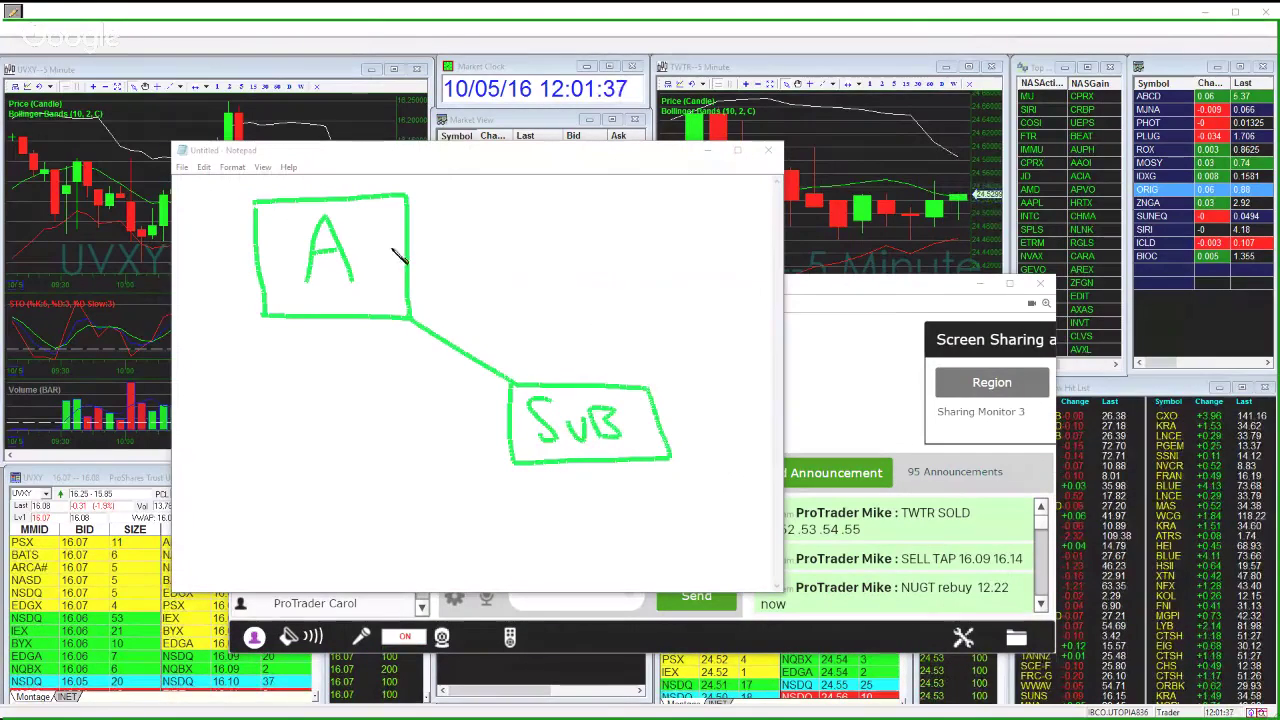
{"action": "left_click_drag", "start_coordinate": [391, 246], "coordinate": [480, 260]}
{"action": "left_click_drag", "start_coordinate": [490, 210], "coordinate": [492, 270]}
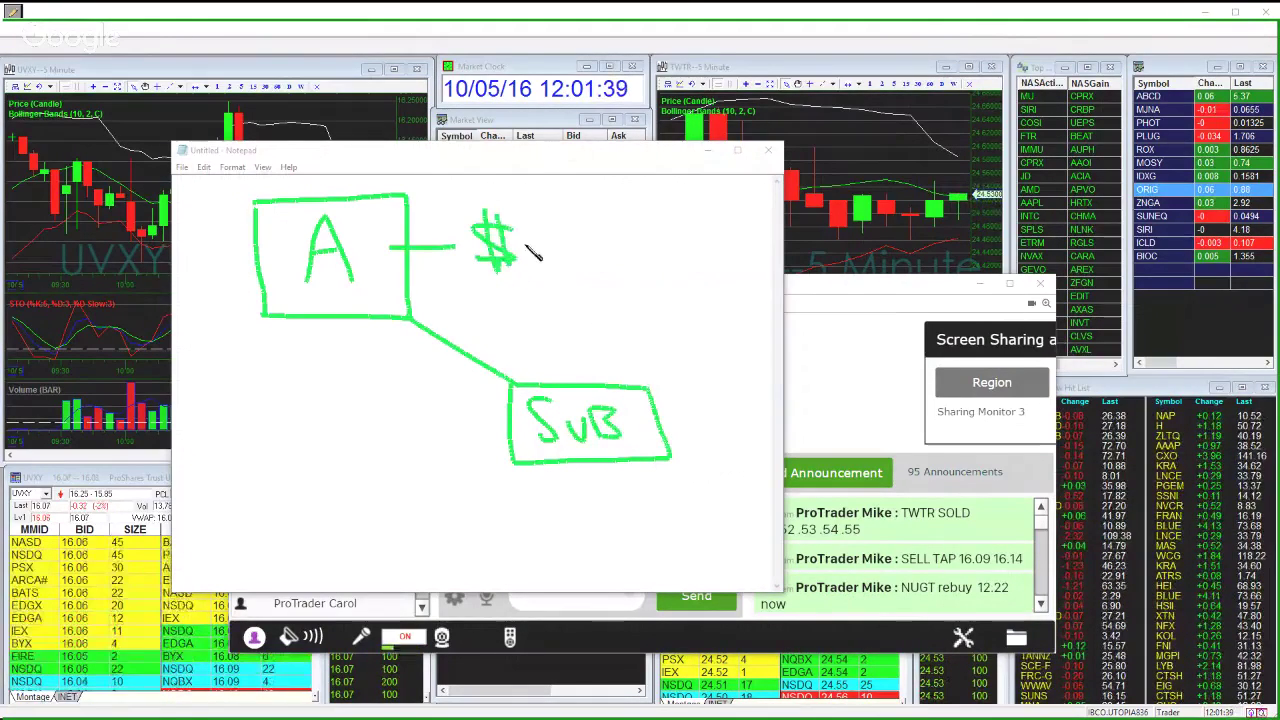
{"action": "left_click_drag", "start_coordinate": [553, 230], "coordinate": [515, 255]}
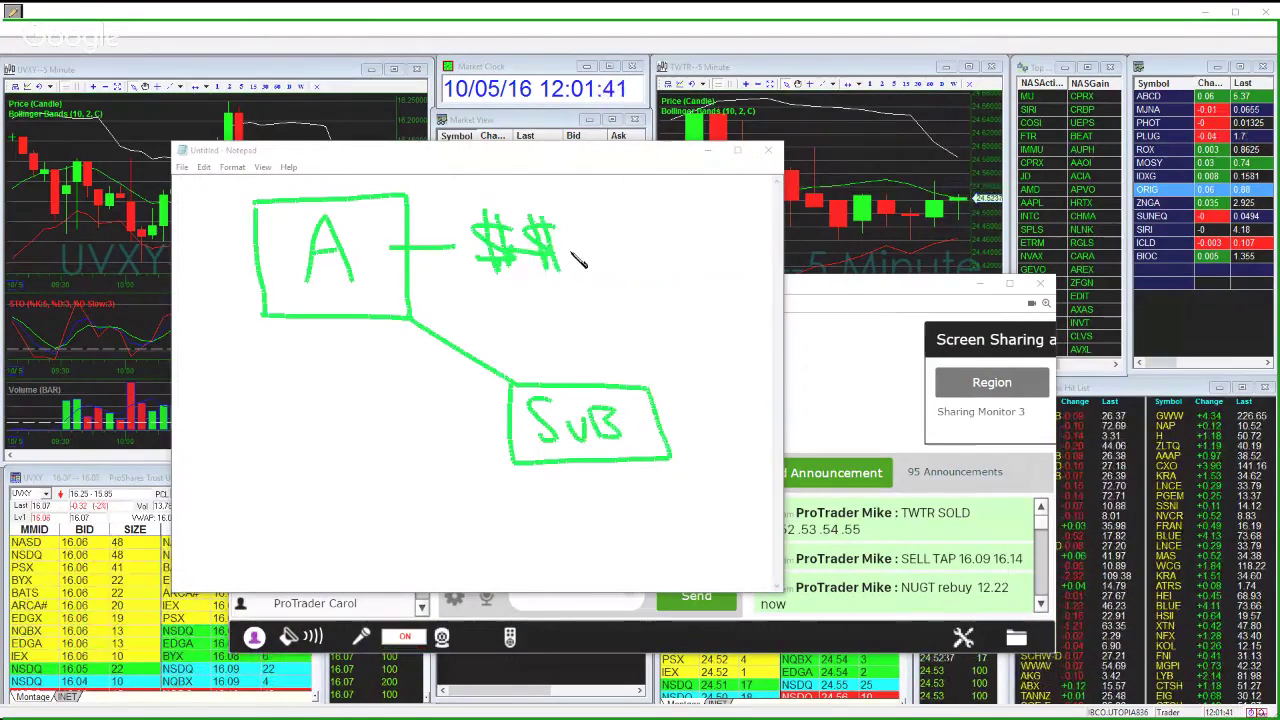
{"action": "mouse_move", "coordinate": [583, 242]}
{"action": "left_mouse_down"}
{"action": "mouse_move", "coordinate": [637, 240]}
{"action": "mouse_move", "coordinate": [619, 249]}
{"action": "left_mouse_up"}
{"action": "mouse_move", "coordinate": [684, 228]}
{"action": "left_mouse_down"}
{"action": "mouse_move", "coordinate": [677, 246]}
{"action": "mouse_move", "coordinate": [652, 247]}
{"action": "mouse_move", "coordinate": [672, 260]}
{"action": "mouse_move", "coordinate": [740, 208]}
{"action": "left_mouse_up"}
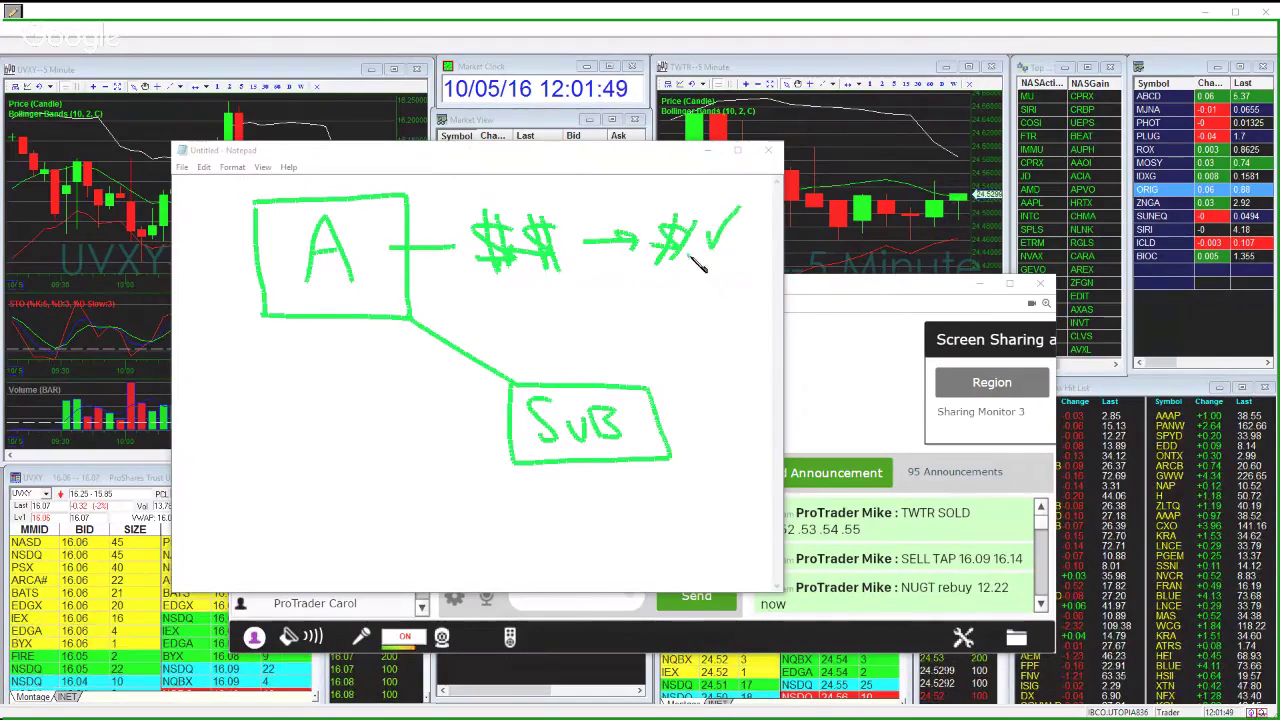
{"action": "left_click_drag", "start_coordinate": [726, 313], "coordinate": [660, 384]}
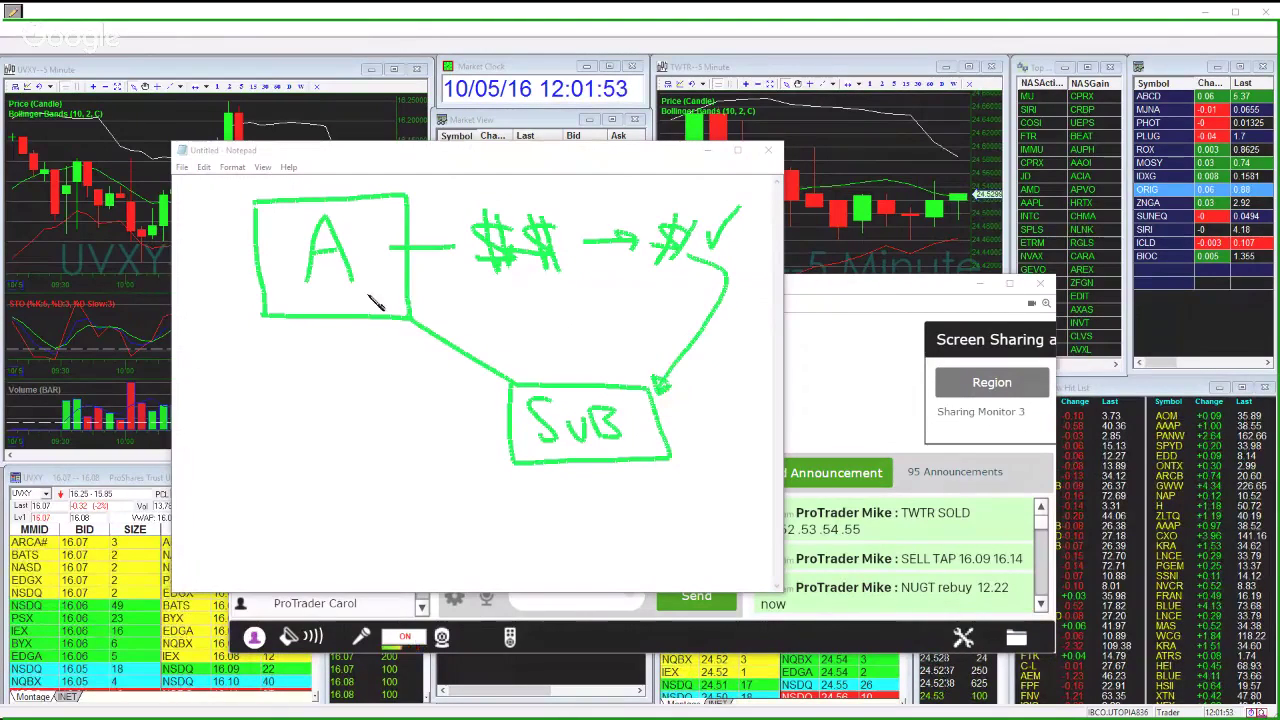
- Add more arrows from A toward "$$" and extra dollar signs with curved arrows feeding into the SUB box
{"action": "left_click_drag", "start_coordinate": [459, 261], "coordinate": [439, 261]}
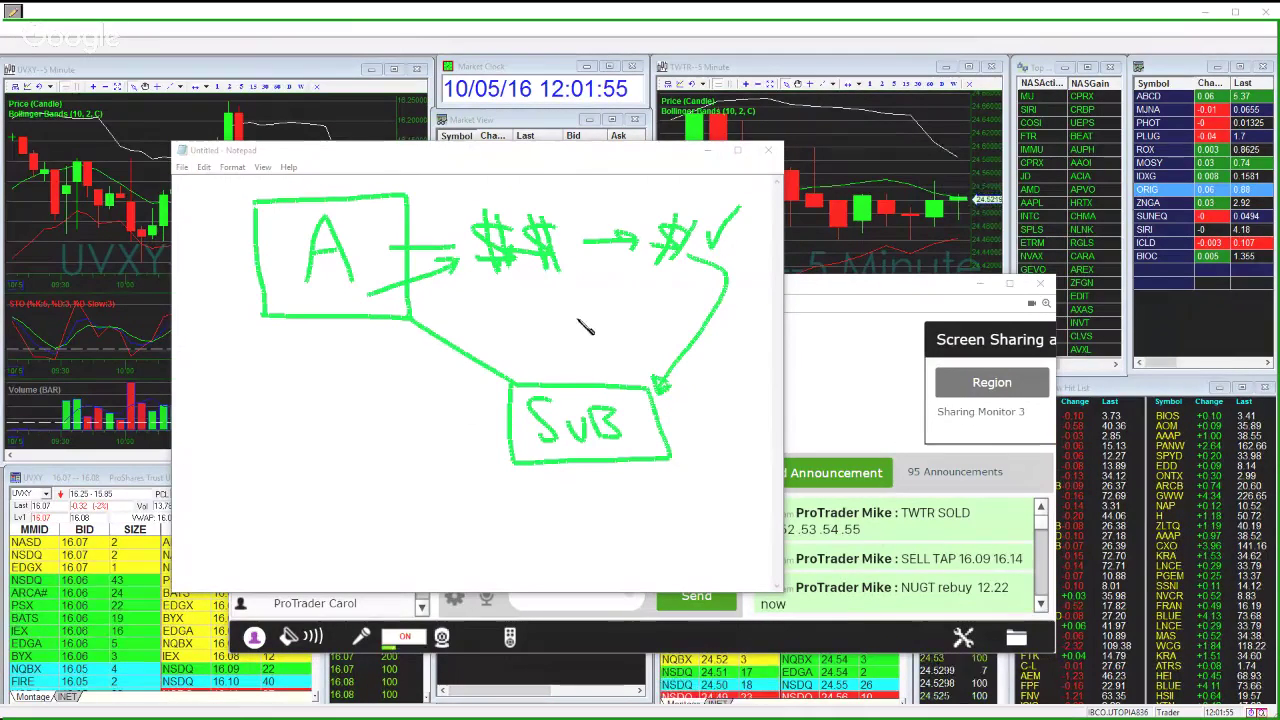
{"action": "mouse_move", "coordinate": [650, 300]}
{"action": "left_mouse_down"}
{"action": "mouse_move", "coordinate": [655, 285]}
{"action": "mouse_move", "coordinate": [682, 312]}
{"action": "mouse_move", "coordinate": [725, 318]}
{"action": "mouse_move", "coordinate": [686, 429]}
{"action": "mouse_move", "coordinate": [674, 417]}
{"action": "left_mouse_up"}
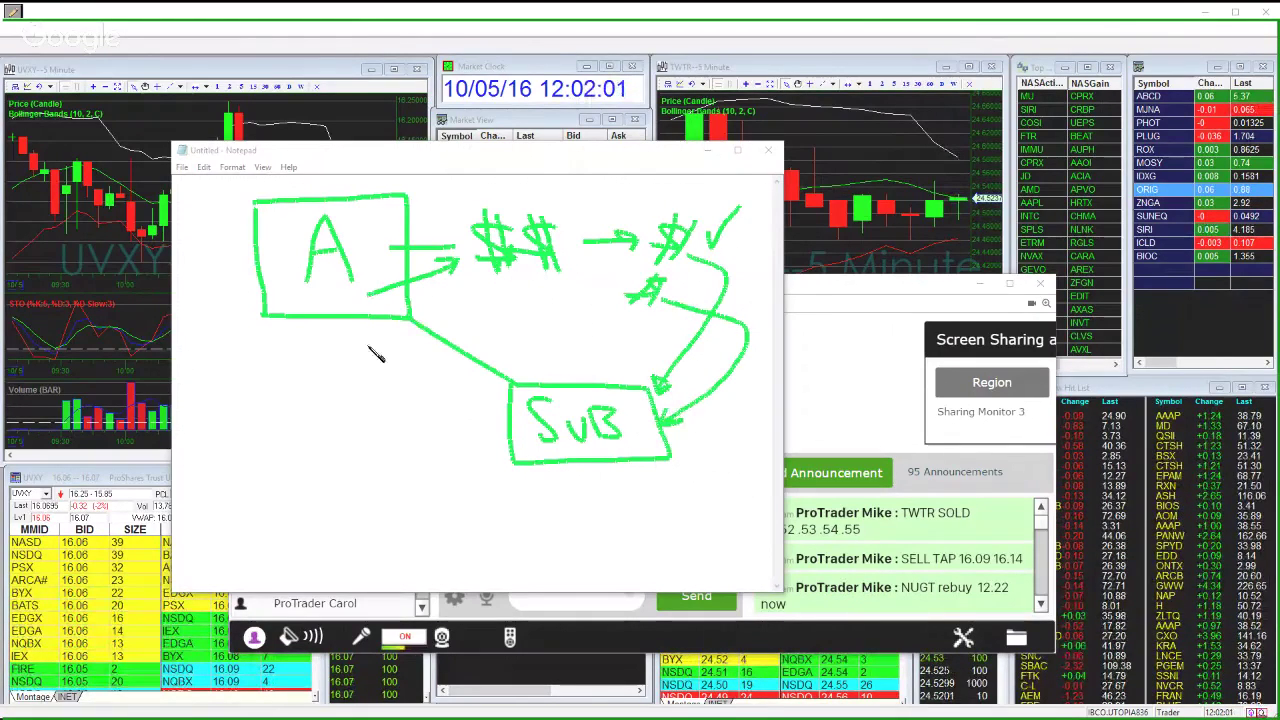
{"action": "left_click_drag", "start_coordinate": [358, 350], "coordinate": [500, 279]}
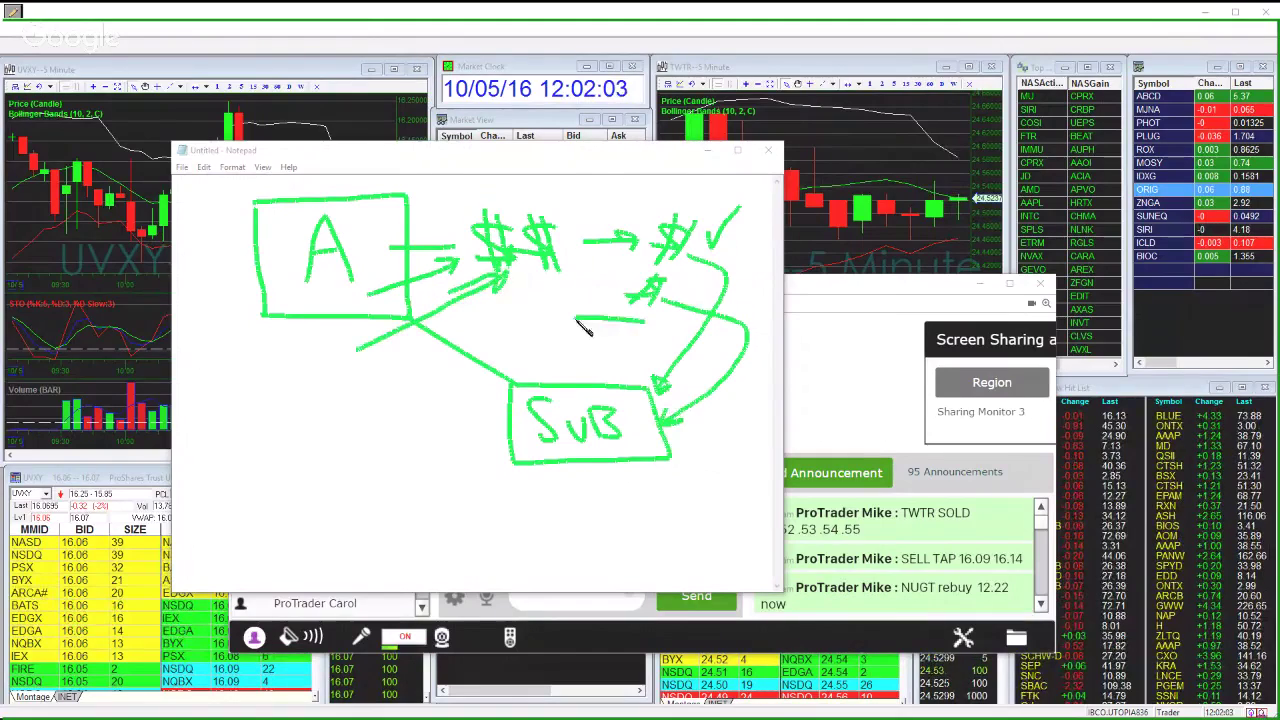
{"action": "mouse_move", "coordinate": [608, 314]}
{"action": "left_mouse_down"}
{"action": "mouse_move", "coordinate": [597, 344]}
{"action": "mouse_move", "coordinate": [771, 396]}
{"action": "left_mouse_up"}
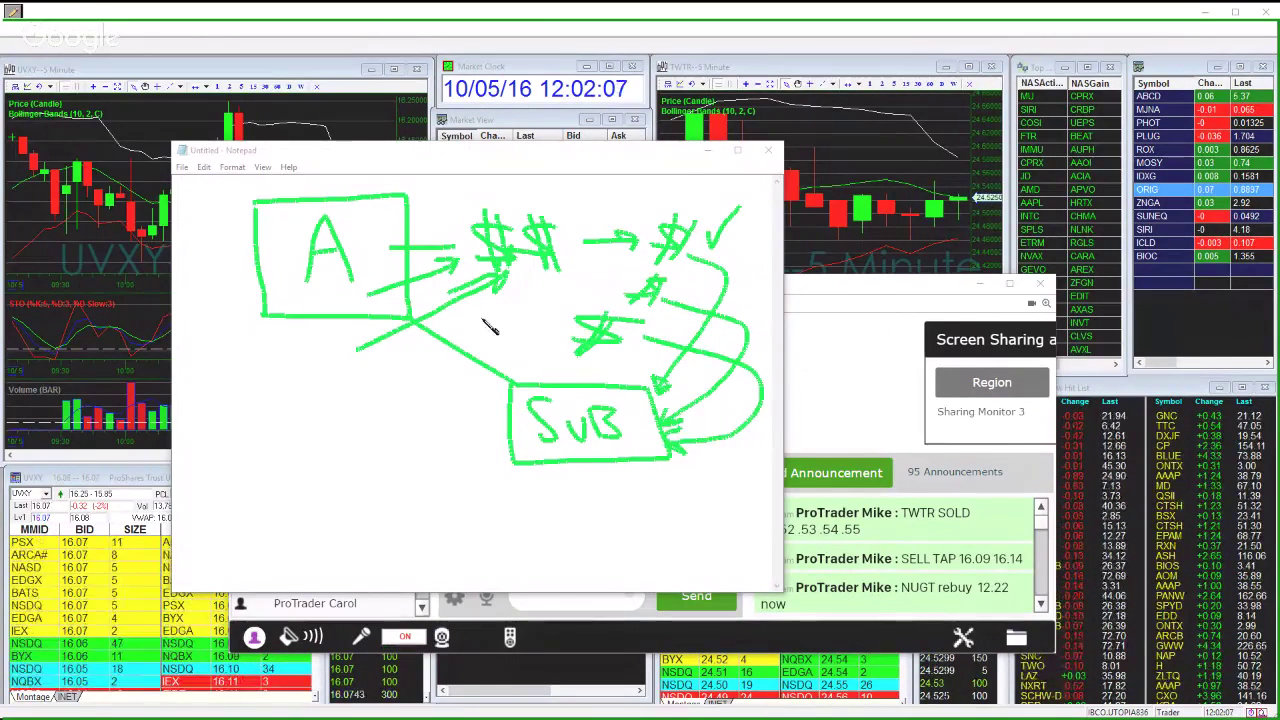
{"action": "left_click_drag", "start_coordinate": [400, 385], "coordinate": [543, 286]}
{"action": "left_click_drag", "start_coordinate": [571, 334], "coordinate": [520, 365]}
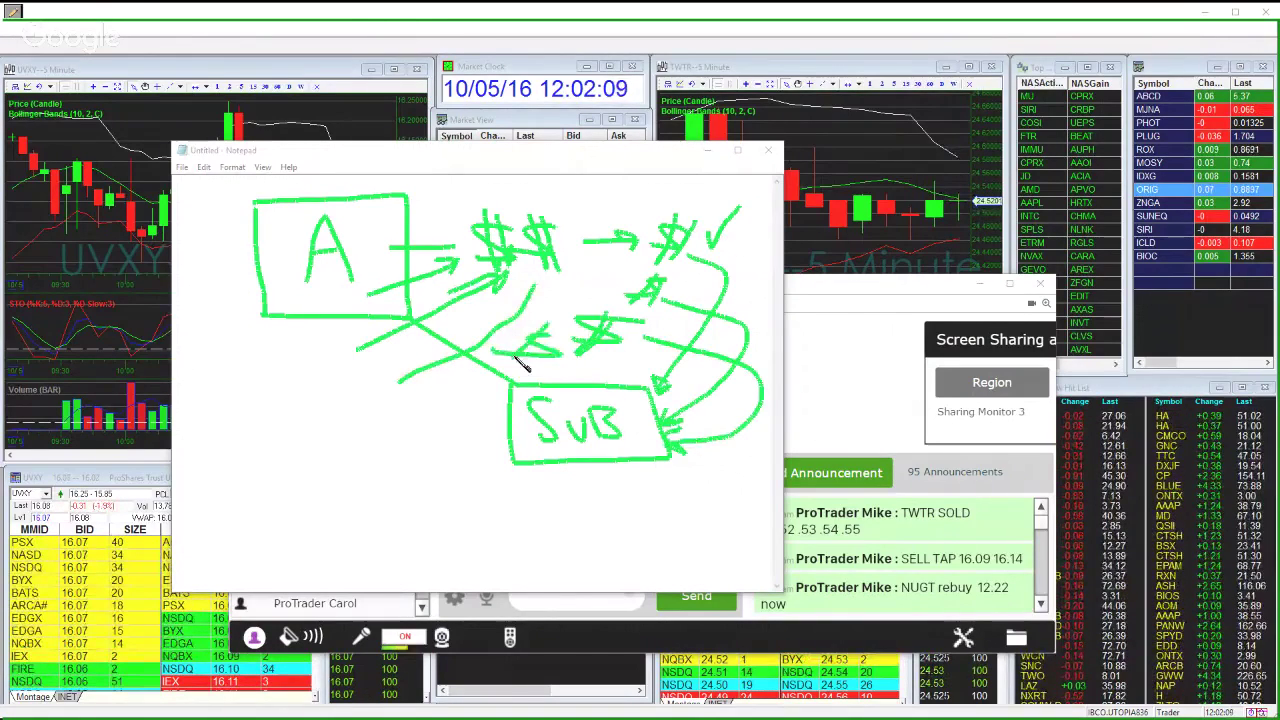
{"action": "left_click_drag", "start_coordinate": [437, 428], "coordinate": [478, 450]}
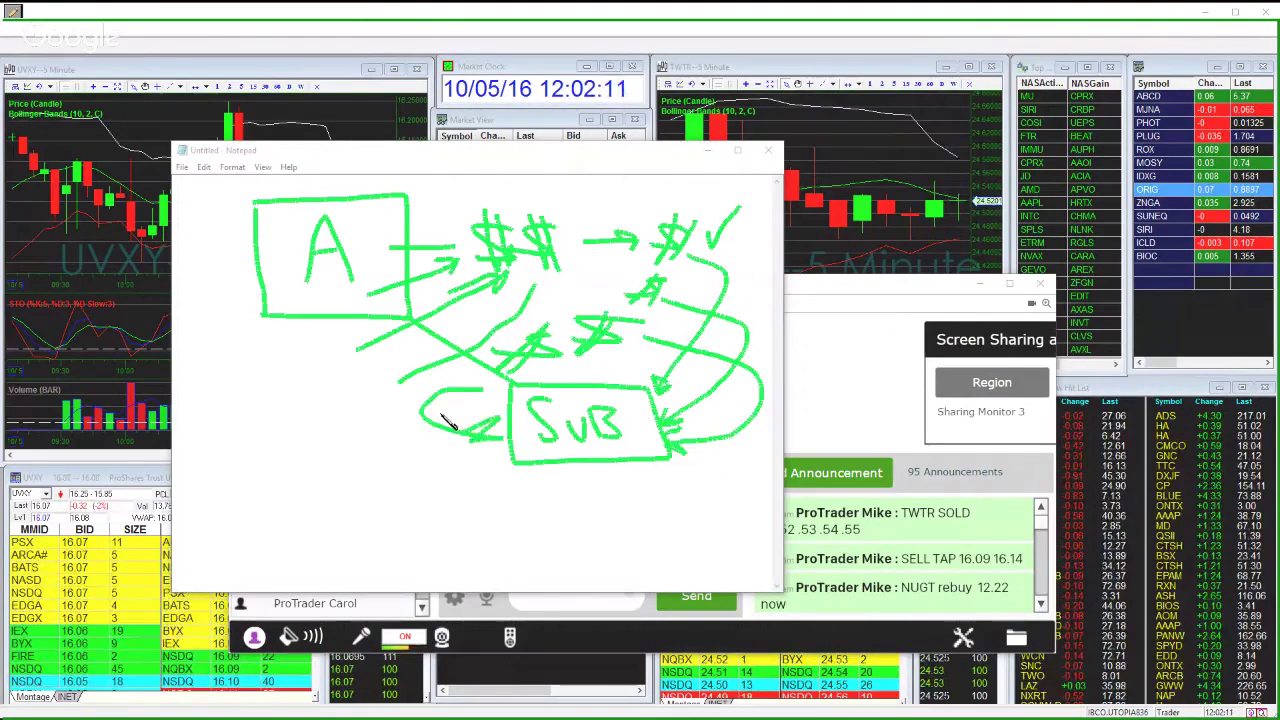
{"action": "left_click_drag", "start_coordinate": [335, 403], "coordinate": [292, 420]}
{"action": "left_click_drag", "start_coordinate": [316, 364], "coordinate": [328, 455]}
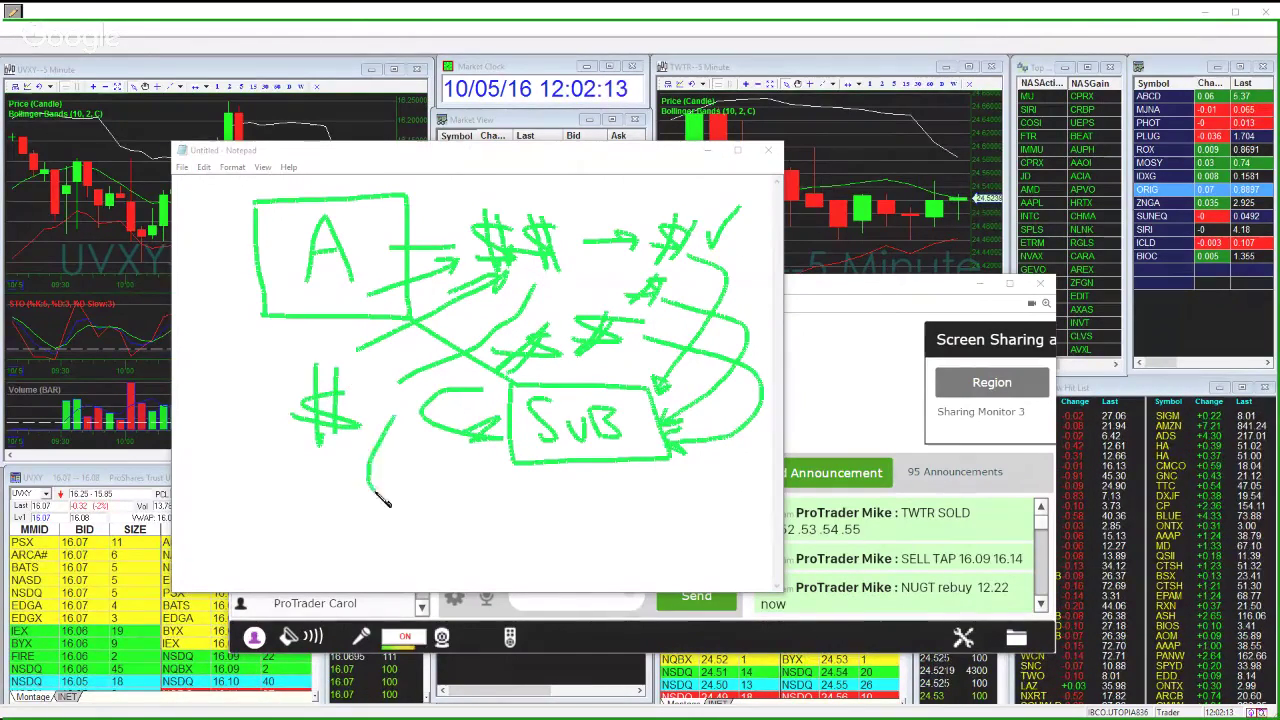
- Write "5 x 1000 - 5000" beneath the diagram and draw a large arrow looping from the 5000 back to box A
{"action": "left_click_drag", "start_coordinate": [516, 477], "coordinate": [500, 463]}
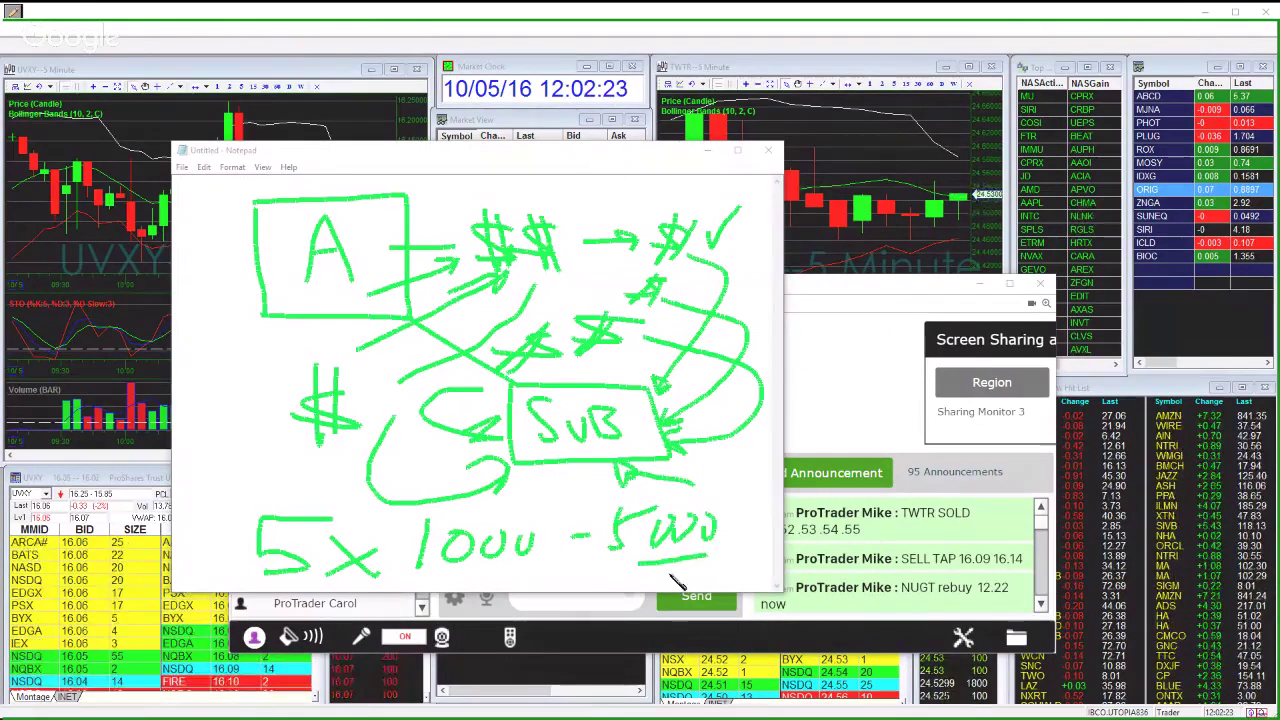
{"action": "left_click_drag", "start_coordinate": [730, 525], "coordinate": [818, 505]}
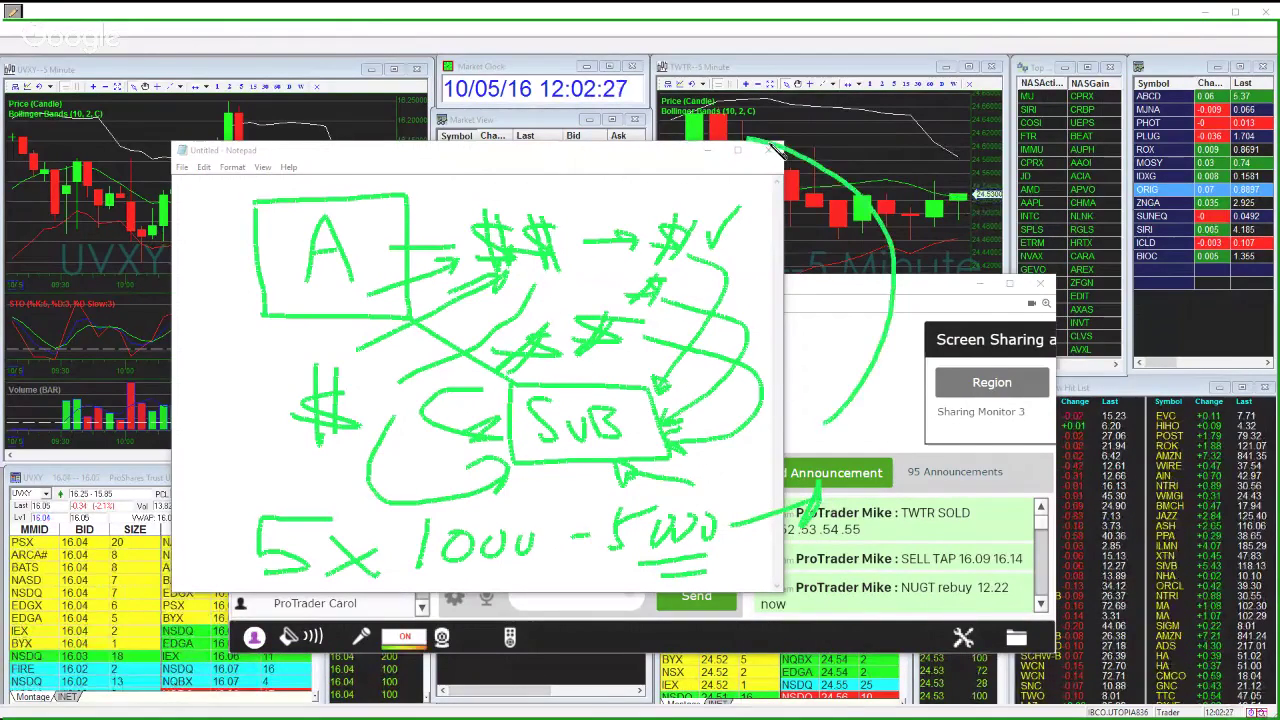
{"action": "mouse_move", "coordinate": [778, 150]}
{"action": "left_mouse_down"}
{"action": "mouse_move", "coordinate": [385, 200]}
{"action": "mouse_move", "coordinate": [320, 228]}
{"action": "left_mouse_up"}
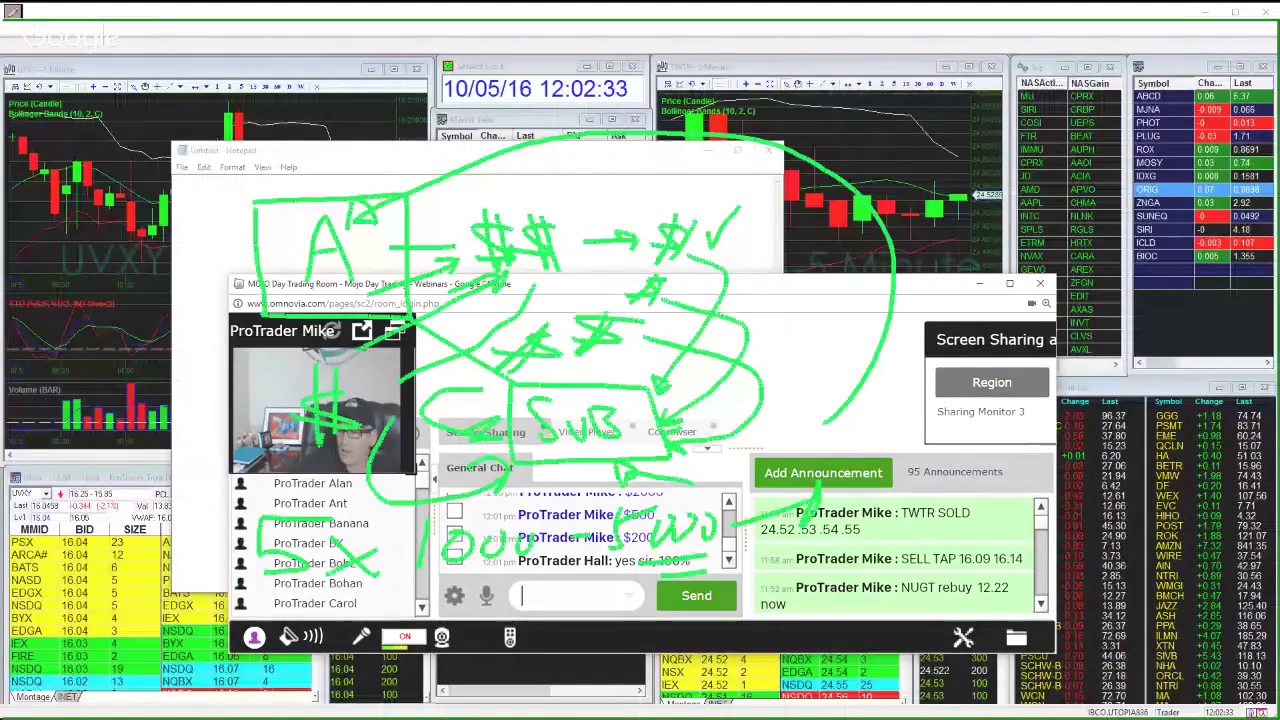
- Clear the pen drawing from the screen and move the blank Notepad window off the charts
{"action": "left_click", "coordinate": [13, 11]}
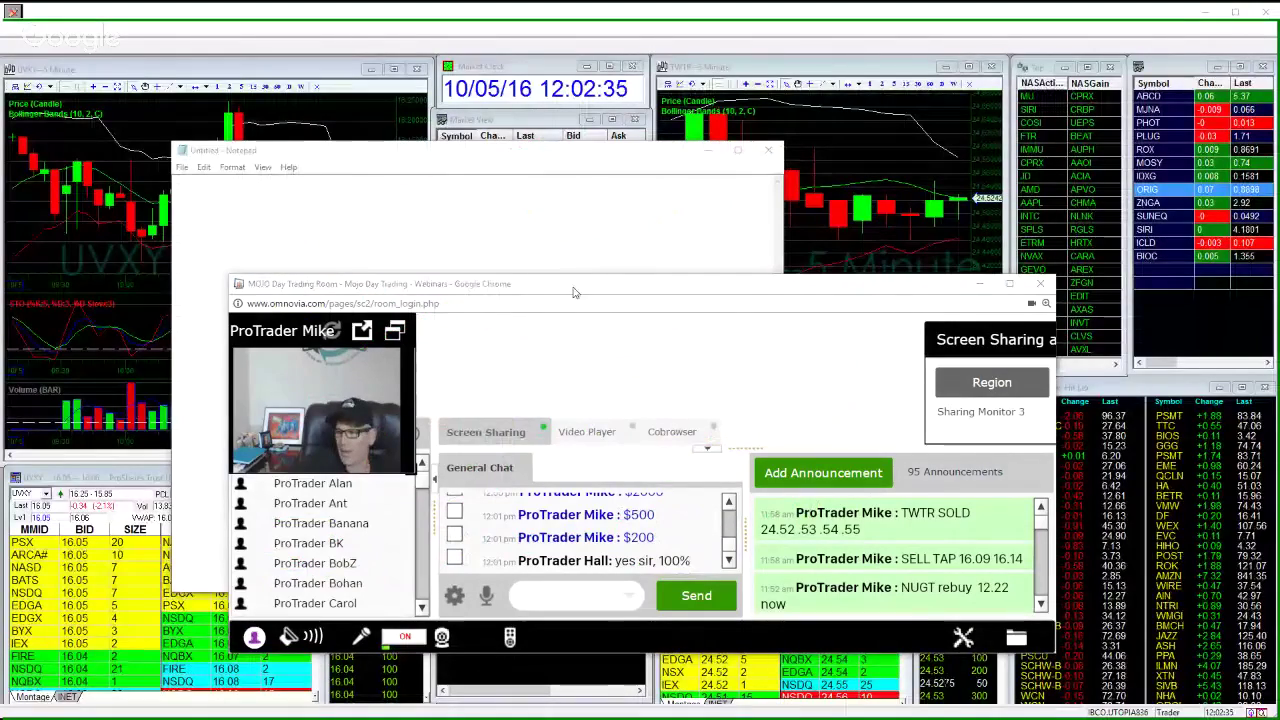
{"action": "left_click_drag", "start_coordinate": [590, 154], "coordinate": [0, 151]}
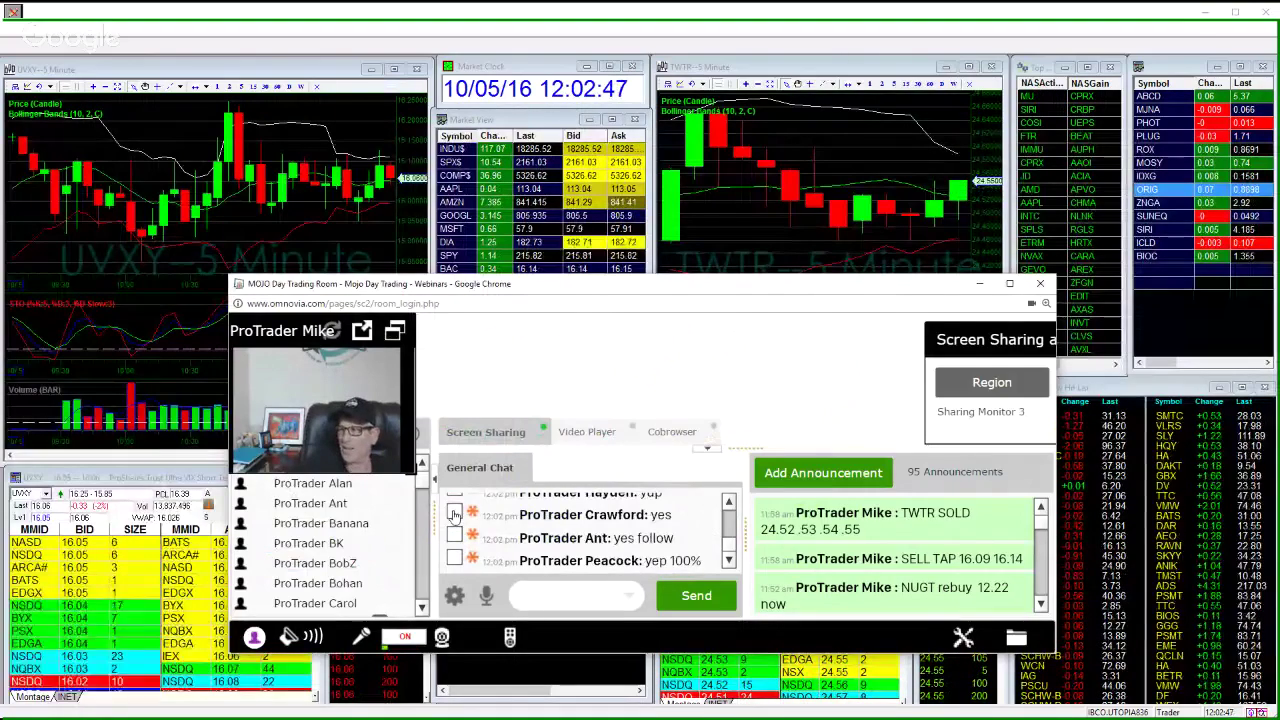
- Post the announcement "TWTR sold 54" and minimize the trading room window to show the TWTR chart and quotes
{"action": "left_click", "coordinate": [762, 478]}
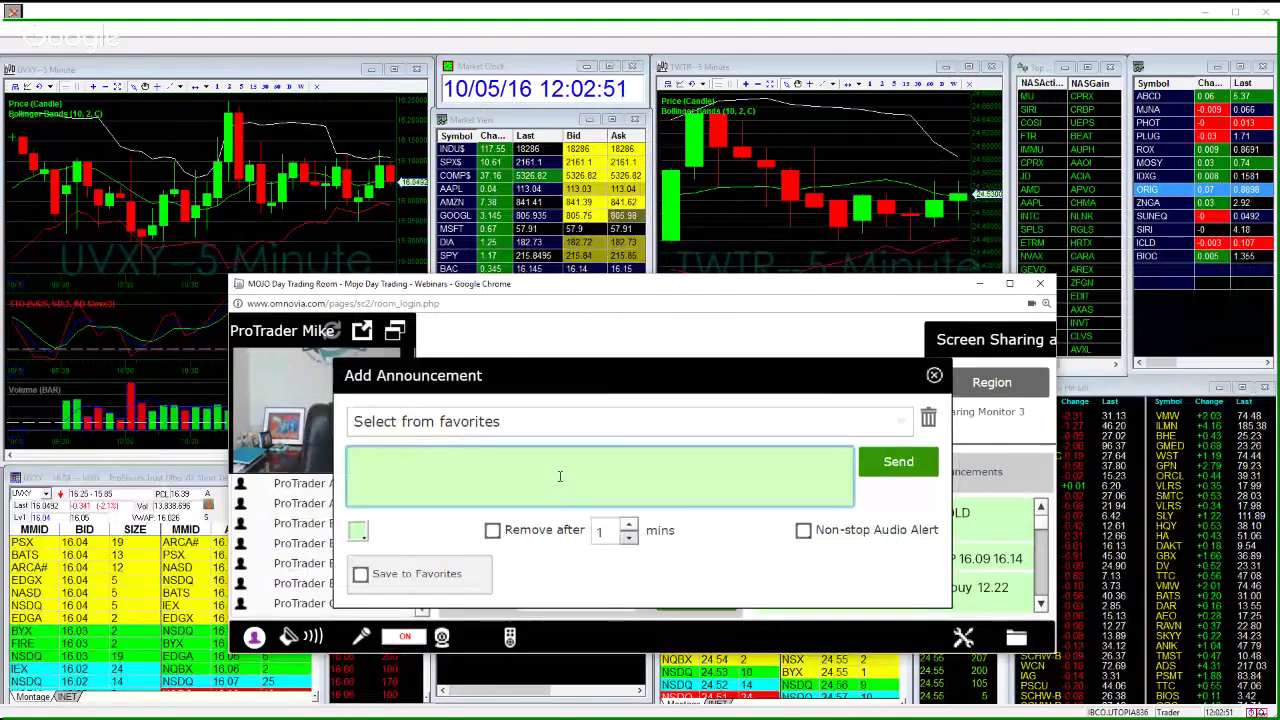
{"action": "type", "text": "TWTR sold 54"}
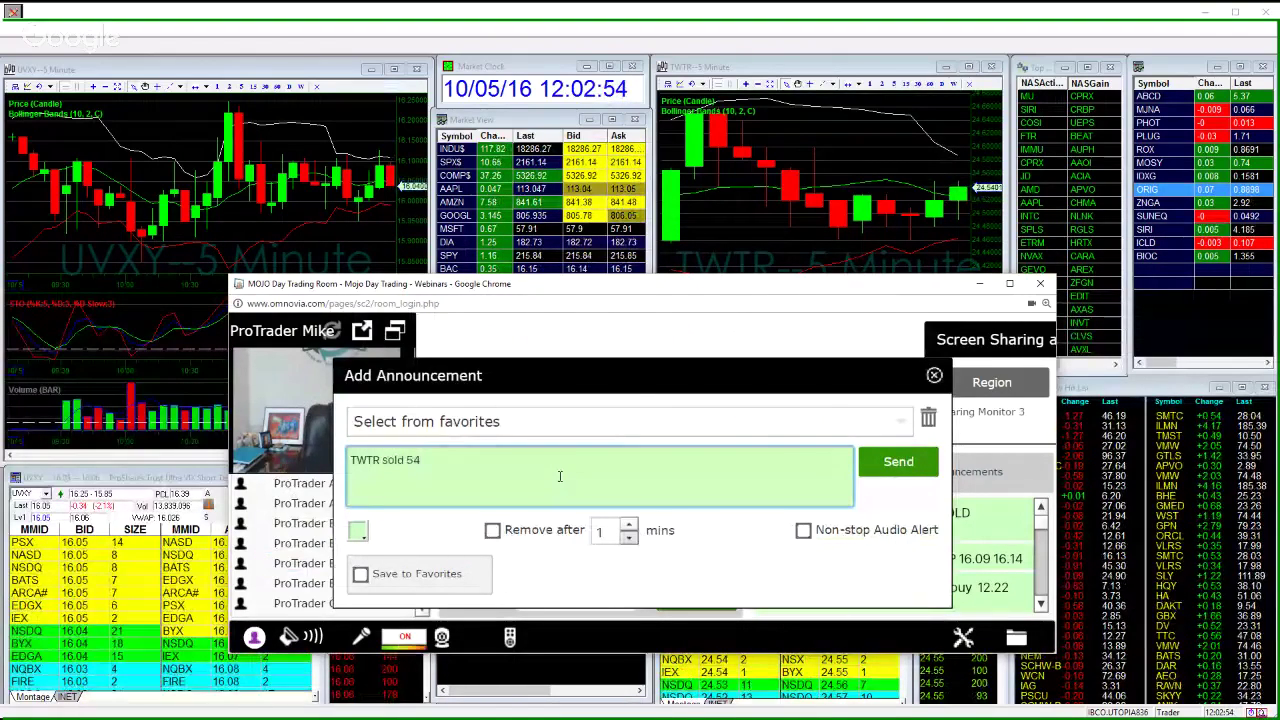
{"action": "left_click", "coordinate": [890, 463]}
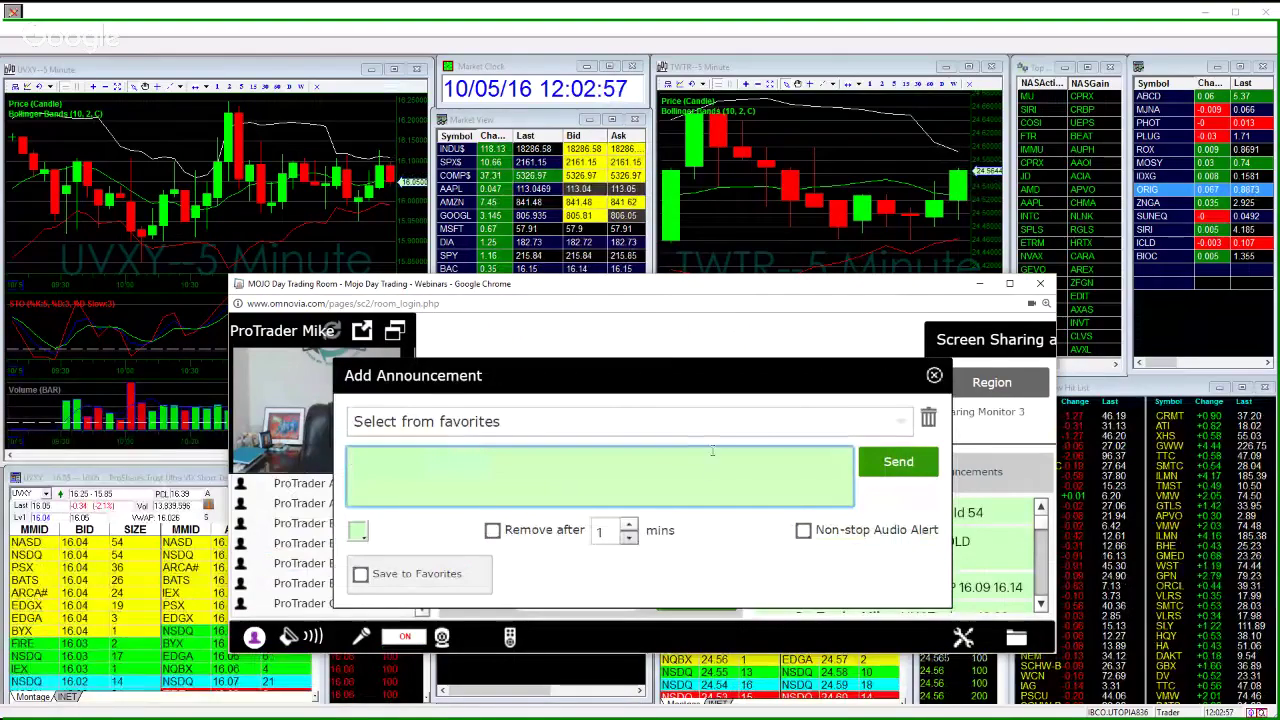
{"action": "left_click_drag", "start_coordinate": [705, 388], "coordinate": [757, 396]}
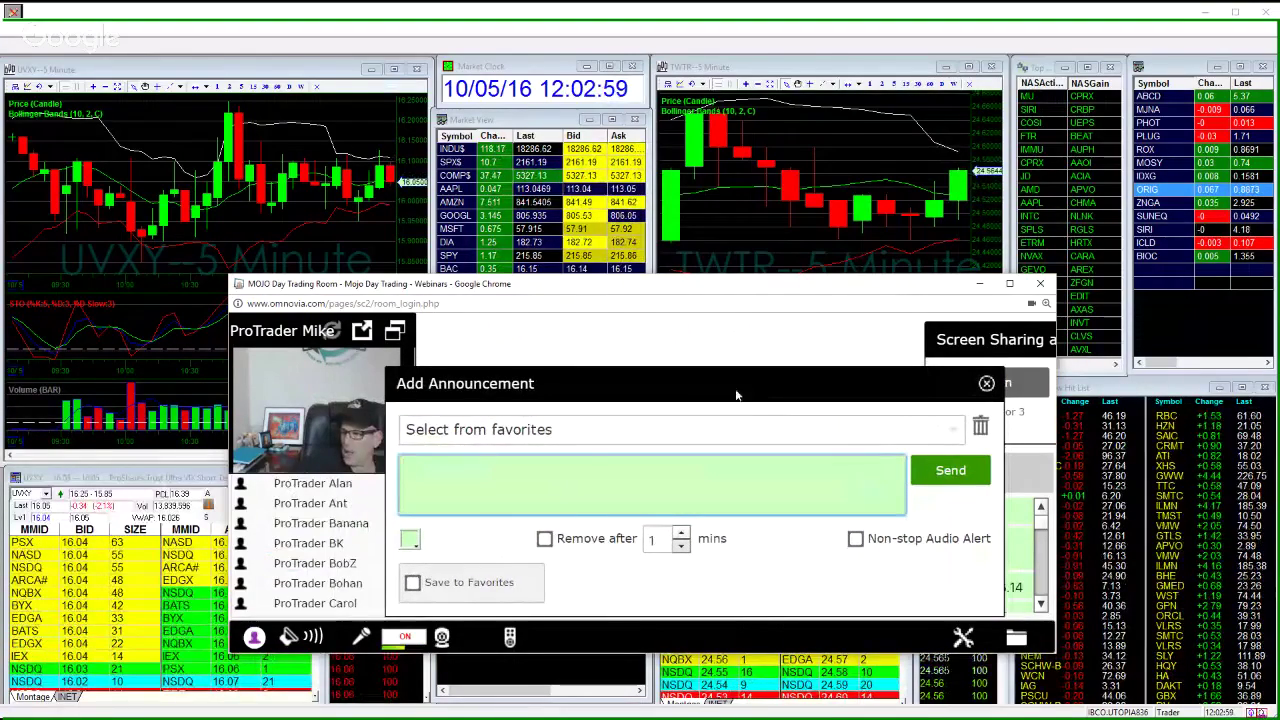
{"action": "left_click", "coordinate": [979, 283]}
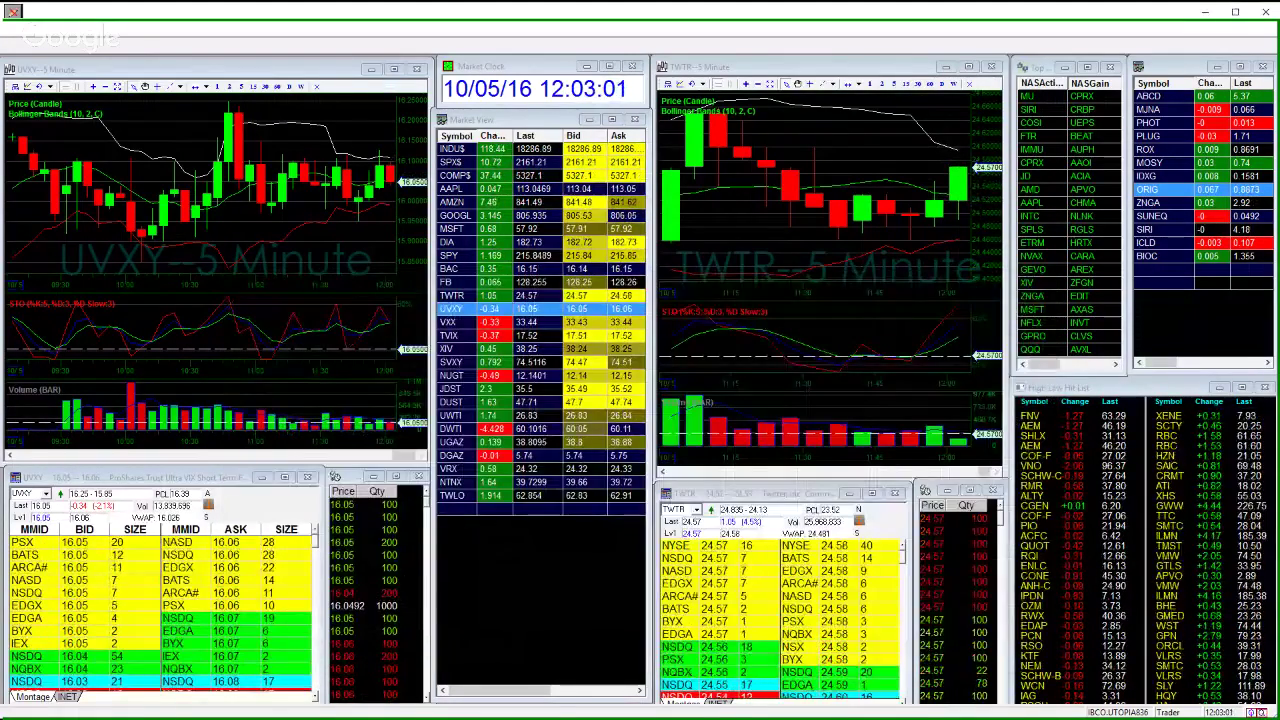
{"action": "left_click", "coordinate": [826, 567]}
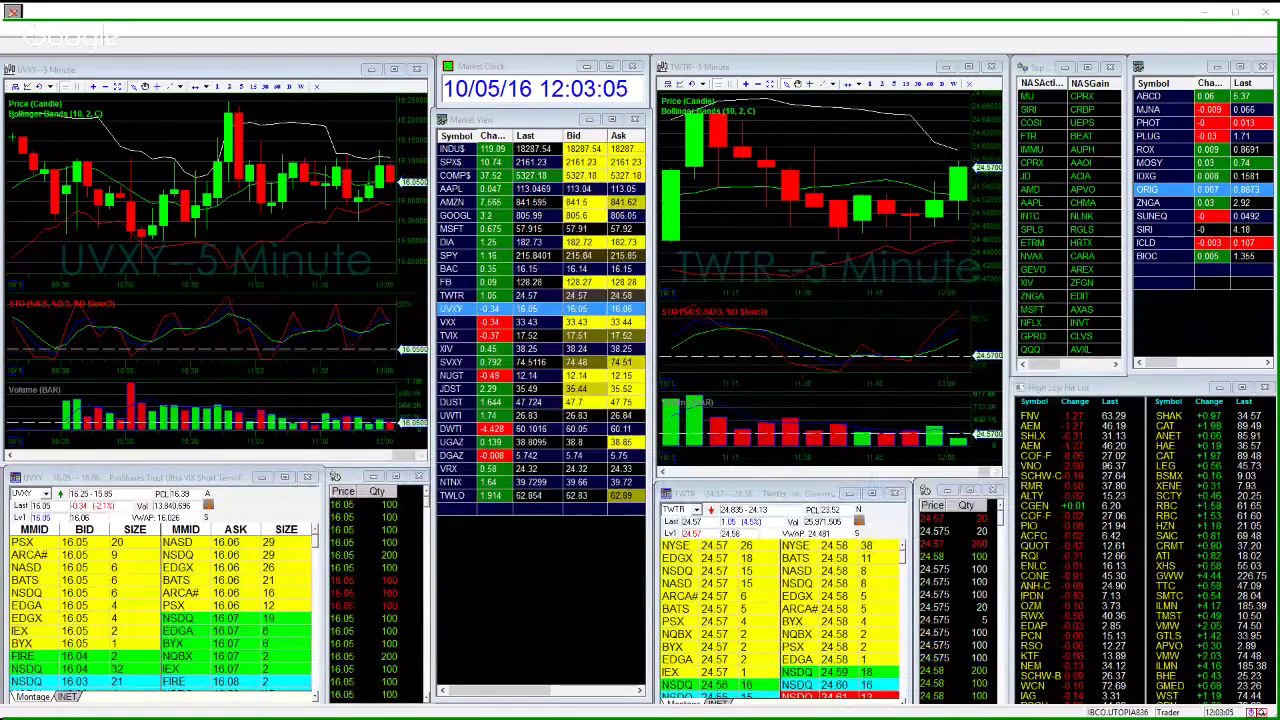
- Bring the trading room window back, post the announcement "SELL 24.57 .58 .59", and close the announcement form
{"action": "key", "text": "alt+Tab"}
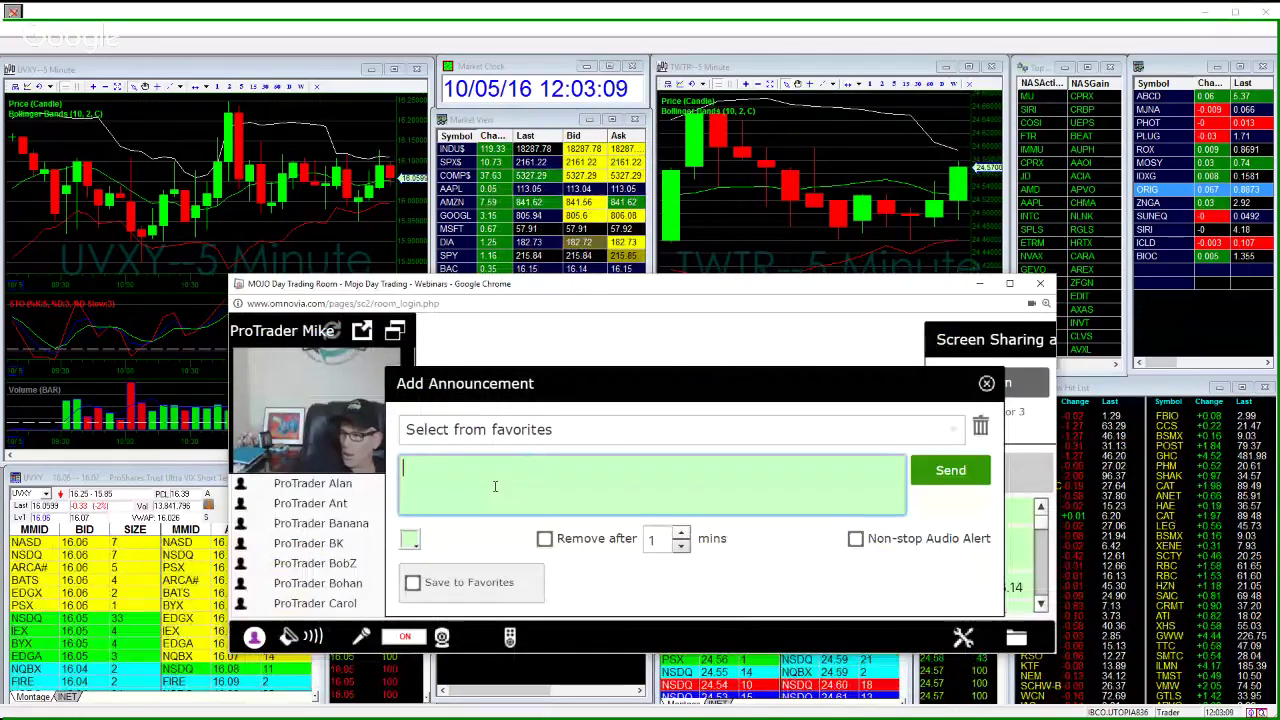
{"action": "type", "text": "SELL "}
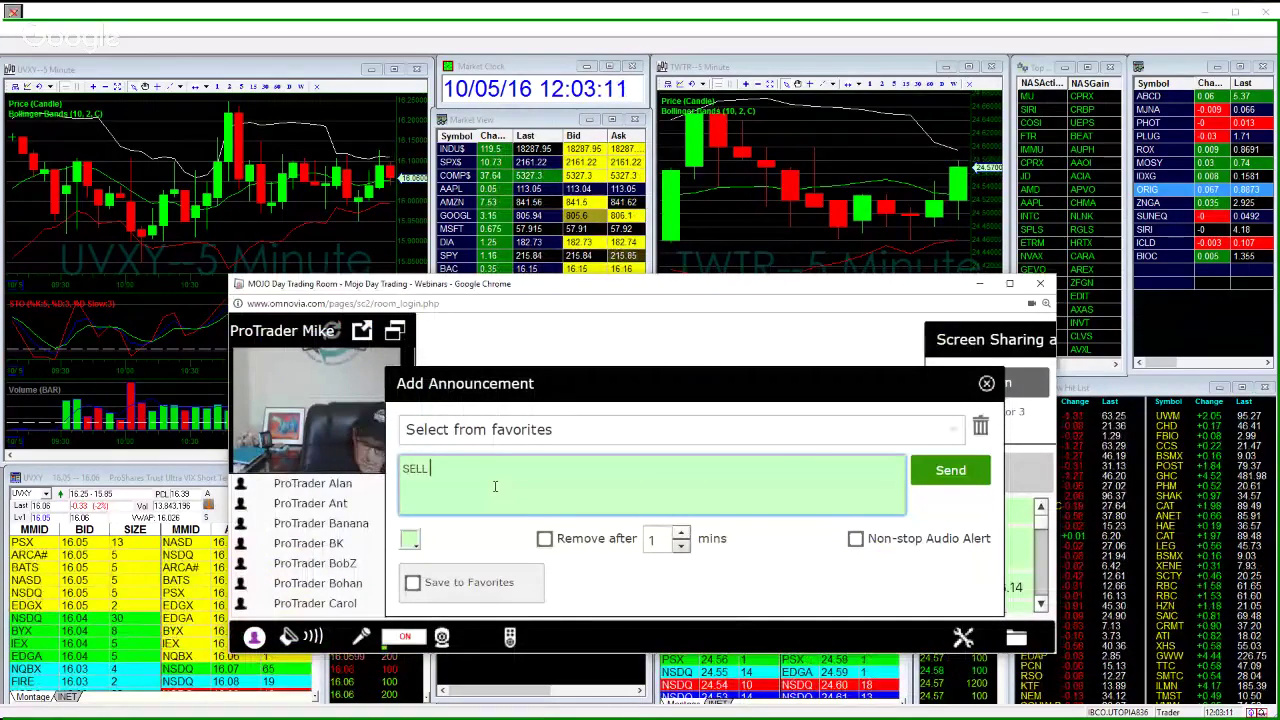
{"action": "type", "text": "24.57 .58 .59"}
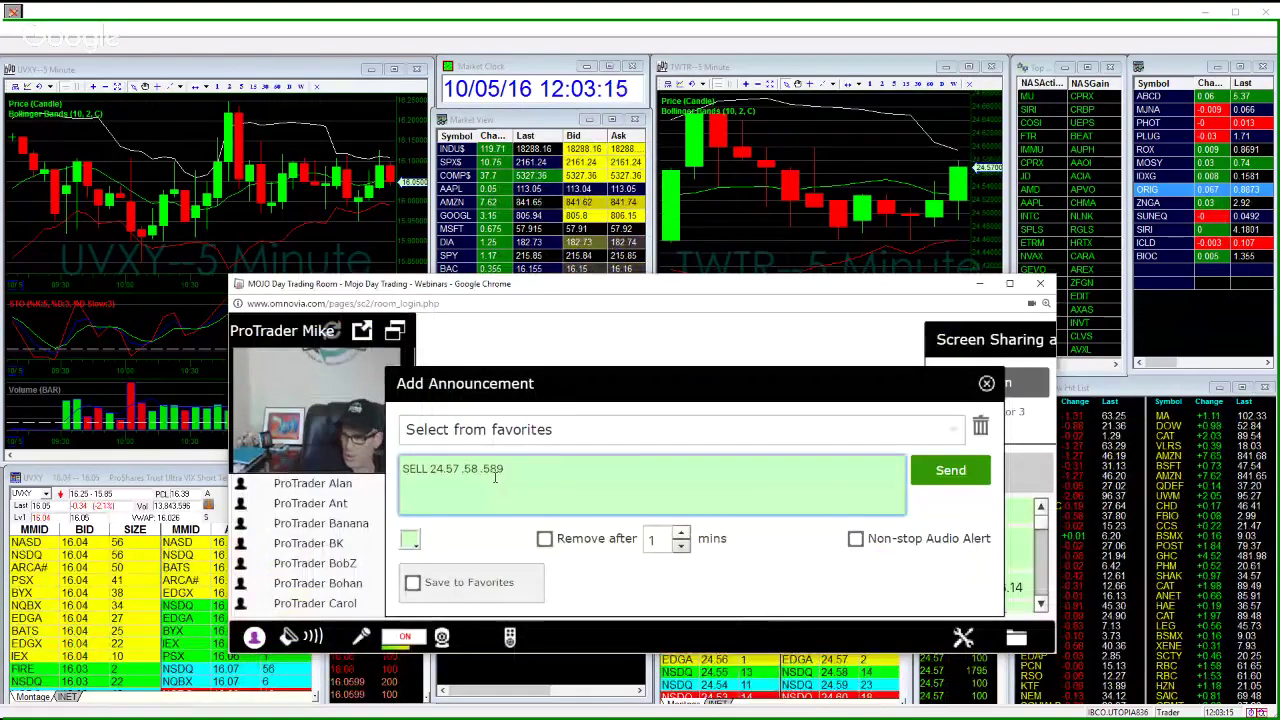
{"action": "left_click", "coordinate": [950, 470]}
{"action": "left_click", "coordinate": [986, 385]}
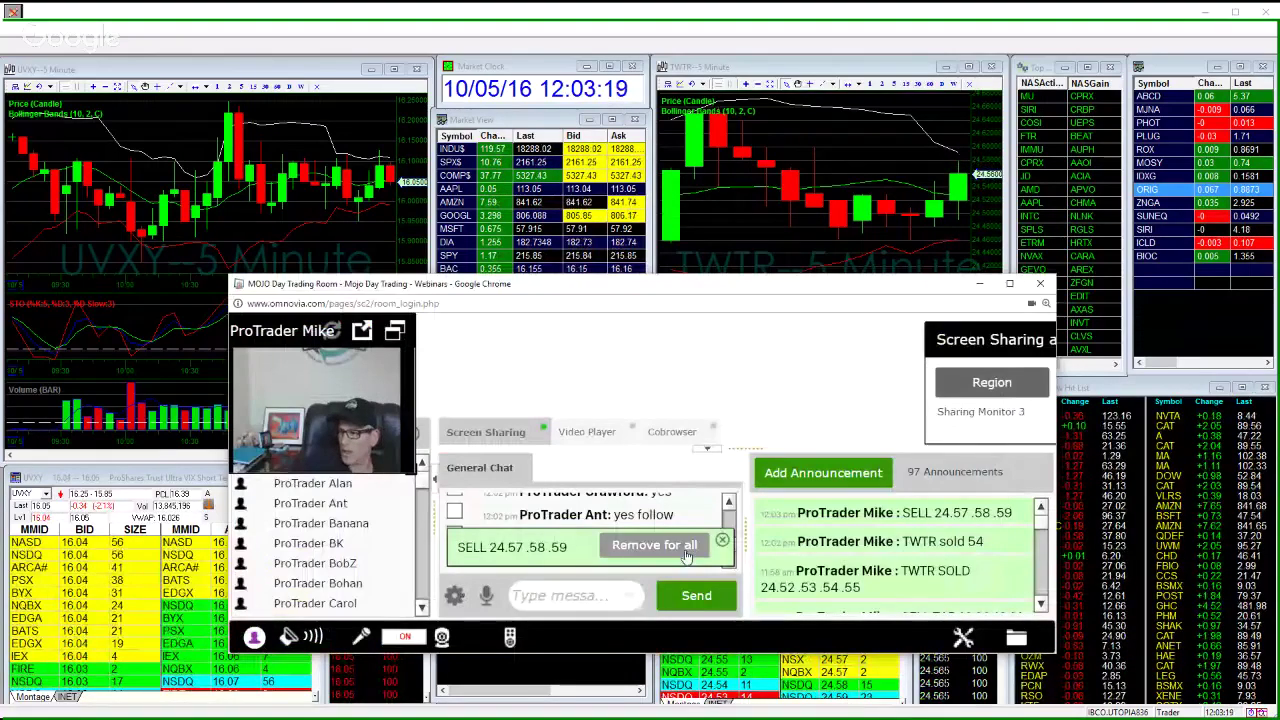
- Post the announcement "TRAIL 51 rest" in the trading room
{"action": "left_click", "coordinate": [823, 472]}
{"action": "type", "text": "TRA"}
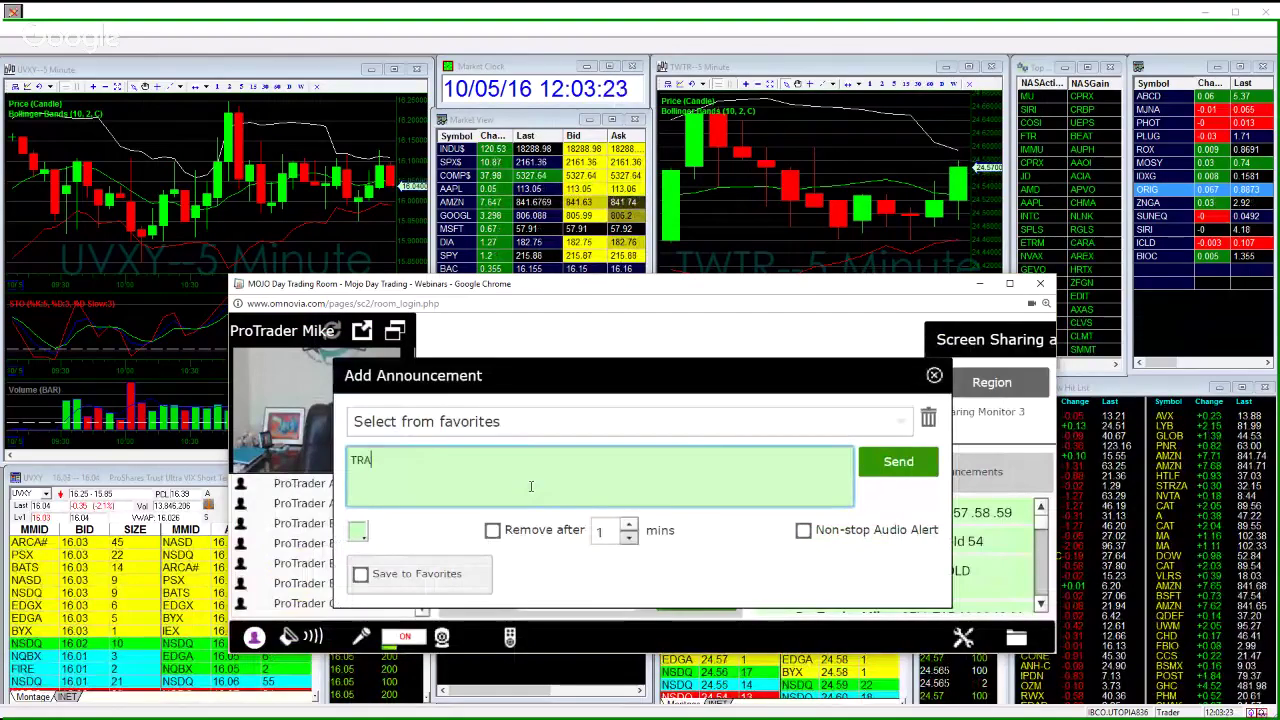
{"action": "type", "text": "IL 51re"}
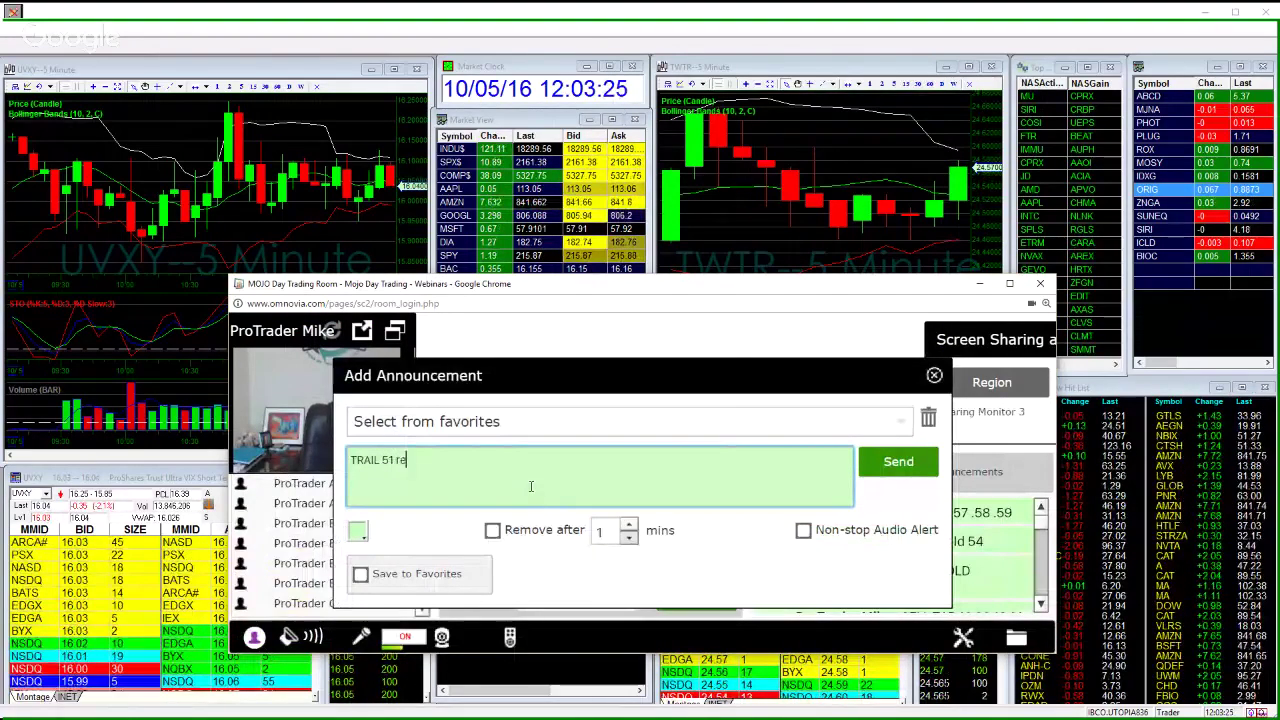
{"action": "type", "text": "s"}
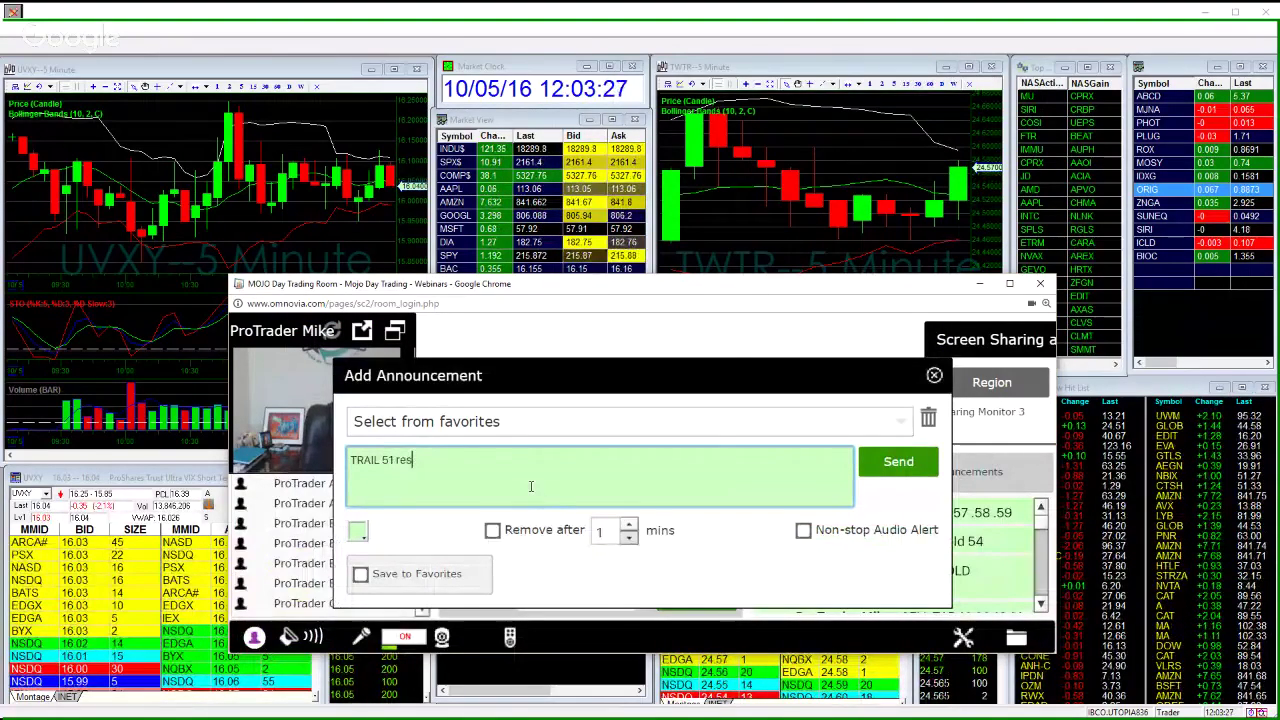
{"action": "type", "text": "t"}
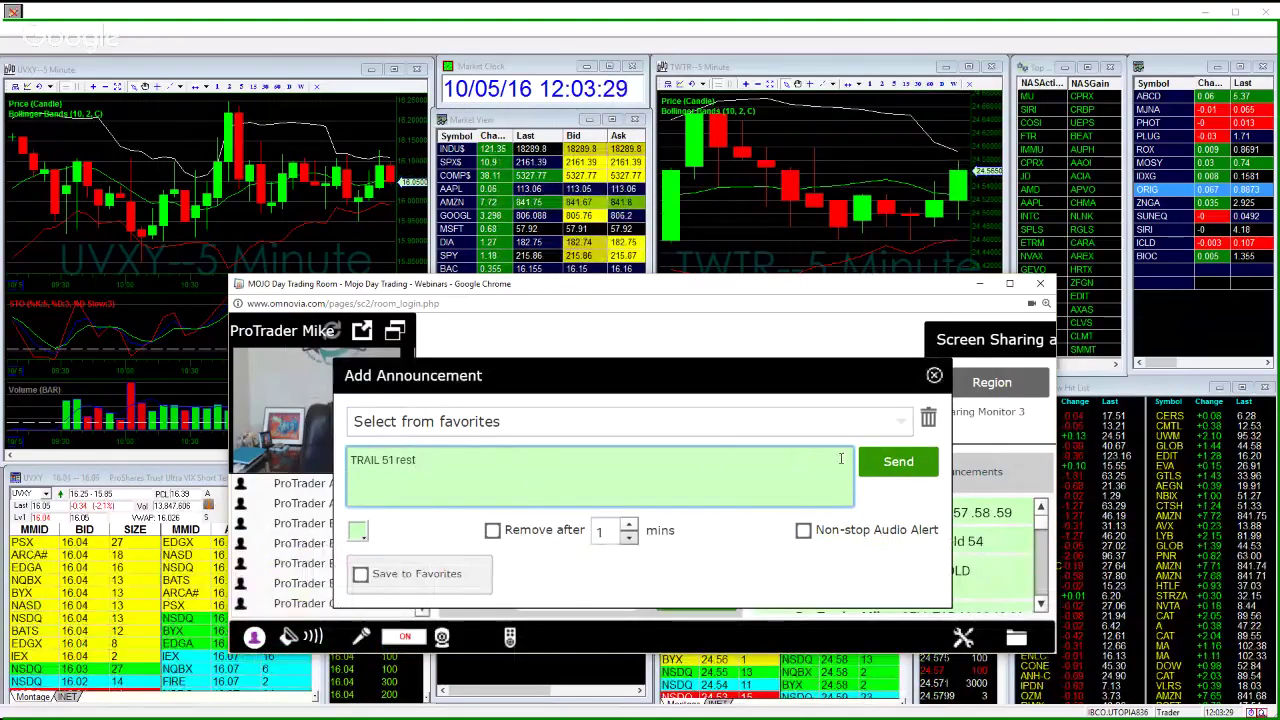
{"action": "left_click", "coordinate": [895, 463]}
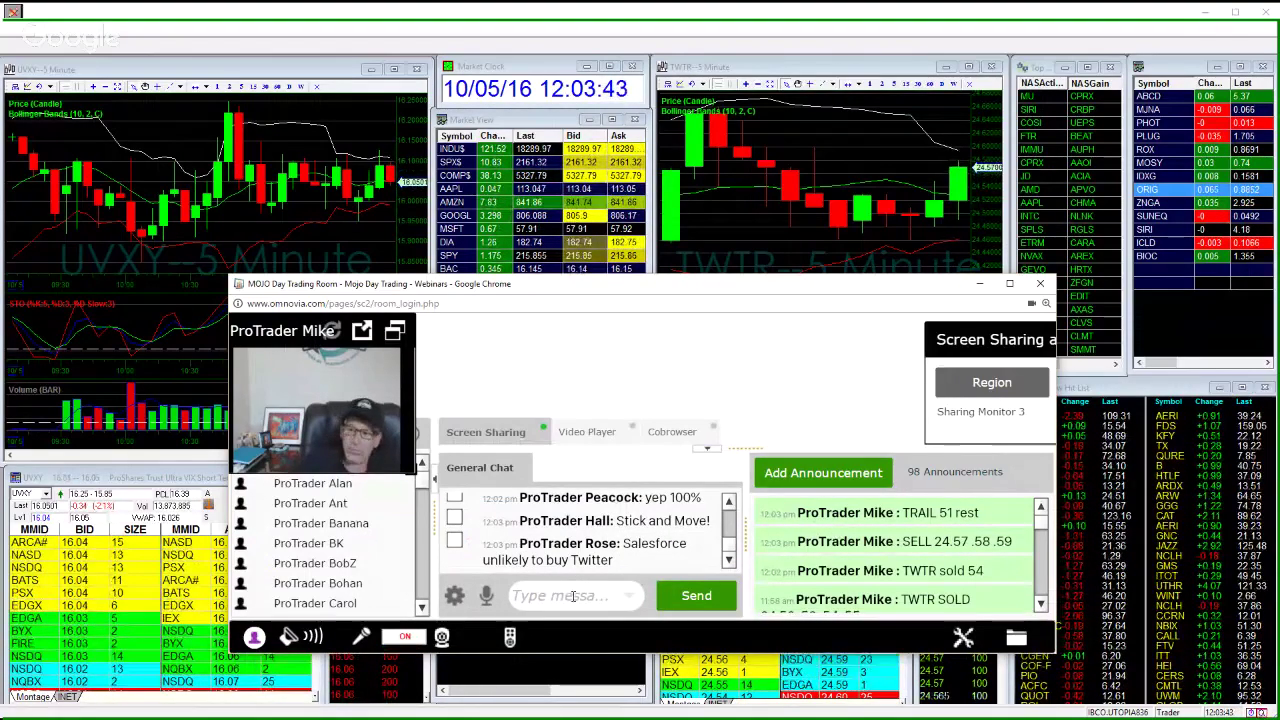
- Bring the browser with the "hurricane matthew" Google results up maximized and circle the Twitter results section with the green annotation pen
{"action": "left_click_drag", "start_coordinate": [611, 287], "coordinate": [500, 284]}
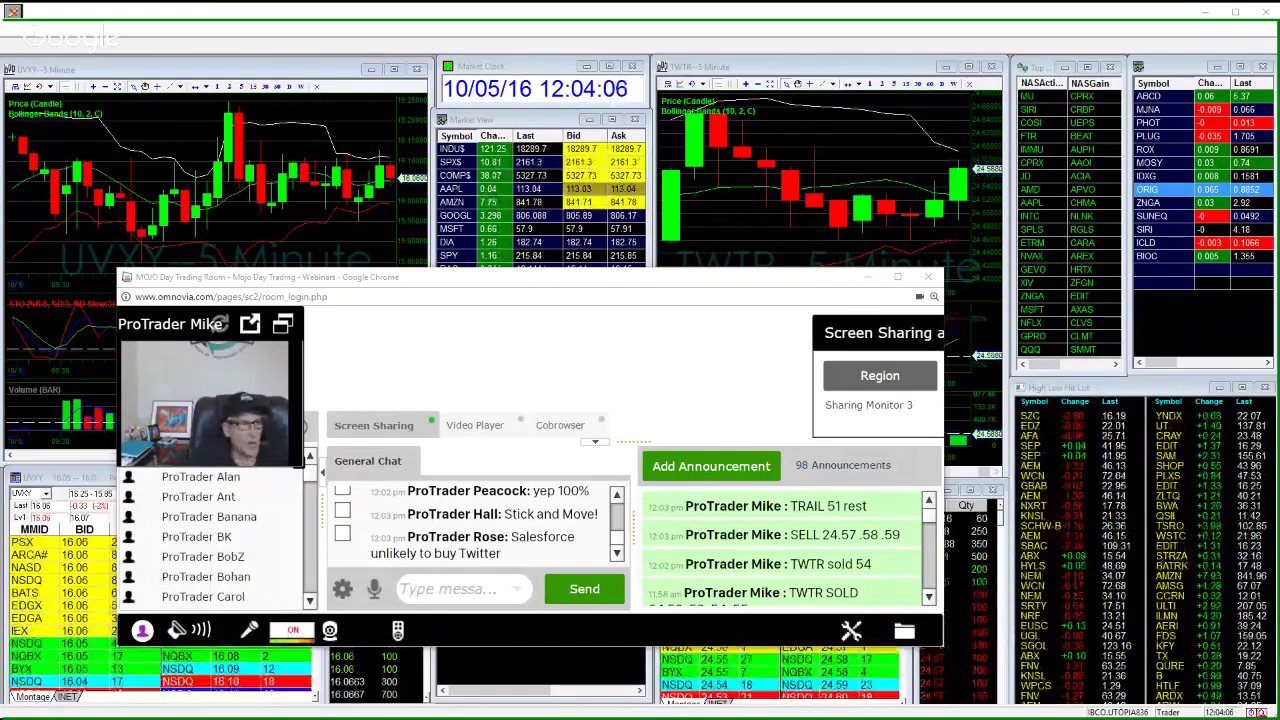
{"action": "left_click_drag", "start_coordinate": [0, 40], "coordinate": [549, 126]}
{"action": "double_click", "coordinate": [528, 121]}
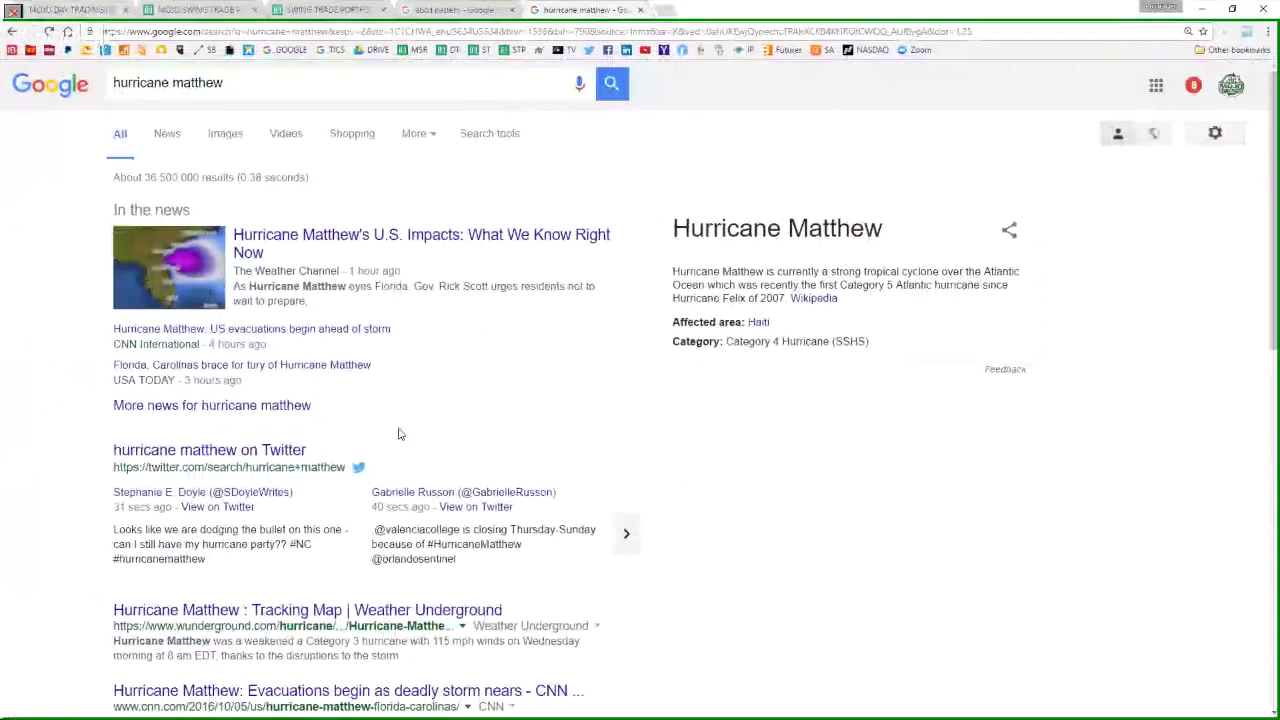
{"action": "mouse_move", "coordinate": [75, 404]}
{"action": "left_mouse_down"}
{"action": "mouse_move", "coordinate": [538, 444]}
{"action": "mouse_move", "coordinate": [568, 598]}
{"action": "mouse_move", "coordinate": [92, 588]}
{"action": "mouse_move", "coordinate": [89, 419]}
{"action": "left_mouse_up"}
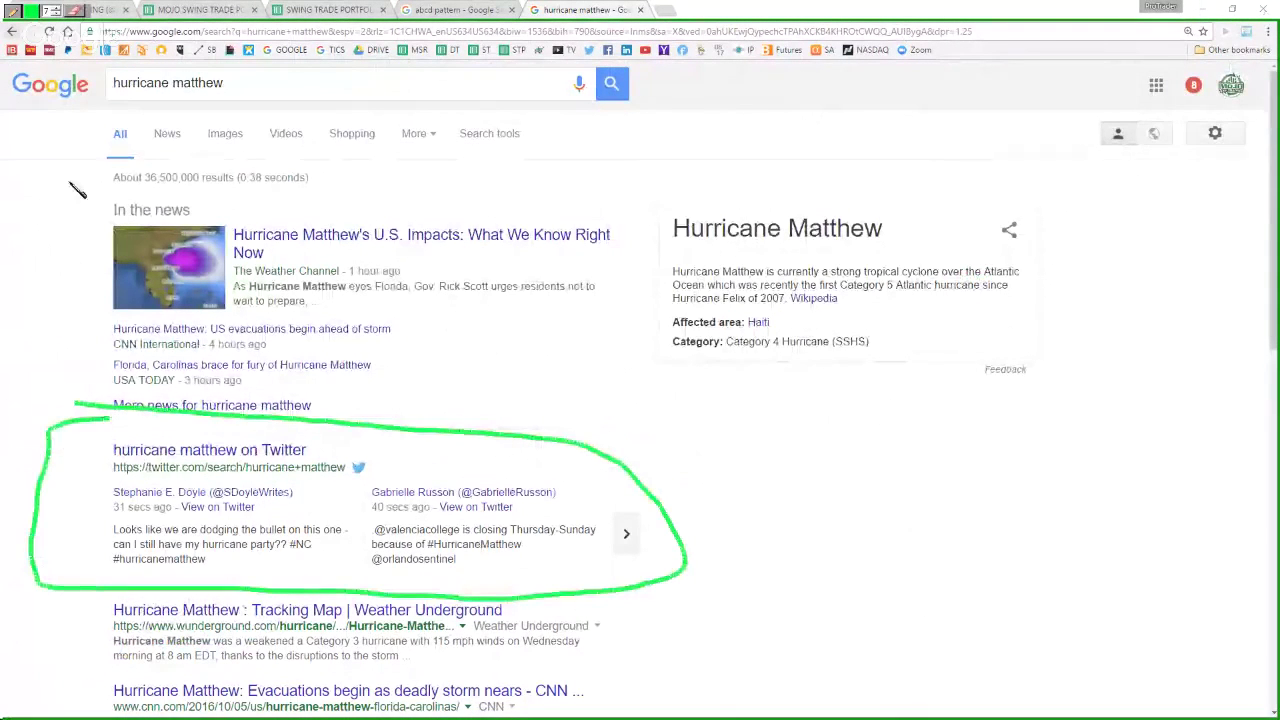
- Replace the green circle with a red pen box around the "hurricane matthew on Twitter" results section
{"action": "left_click", "coordinate": [12, 11]}
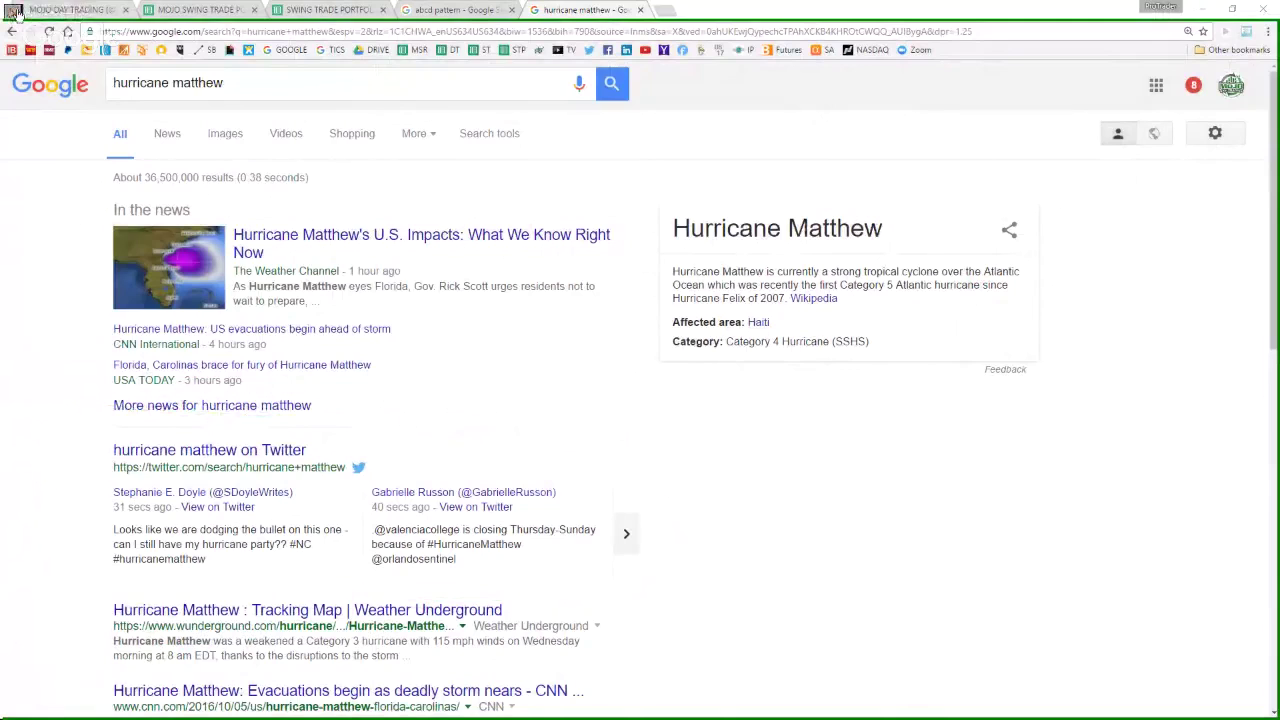
{"action": "left_click", "coordinate": [12, 11]}
{"action": "left_click", "coordinate": [31, 11]}
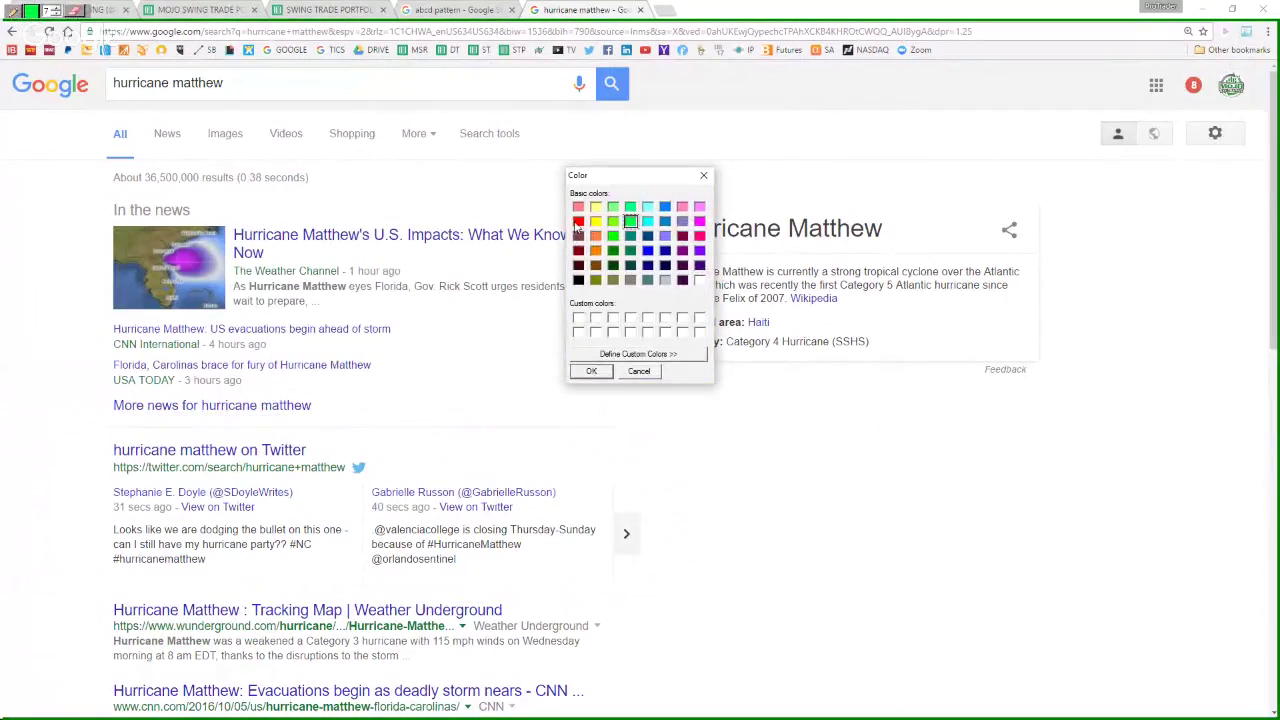
{"action": "left_click", "coordinate": [578, 221]}
{"action": "left_click", "coordinate": [591, 372]}
{"action": "mouse_move", "coordinate": [86, 420]}
{"action": "left_mouse_down"}
{"action": "mouse_move", "coordinate": [702, 433]}
{"action": "mouse_move", "coordinate": [748, 607]}
{"action": "mouse_move", "coordinate": [112, 586]}
{"action": "mouse_move", "coordinate": [92, 423]}
{"action": "left_mouse_up"}
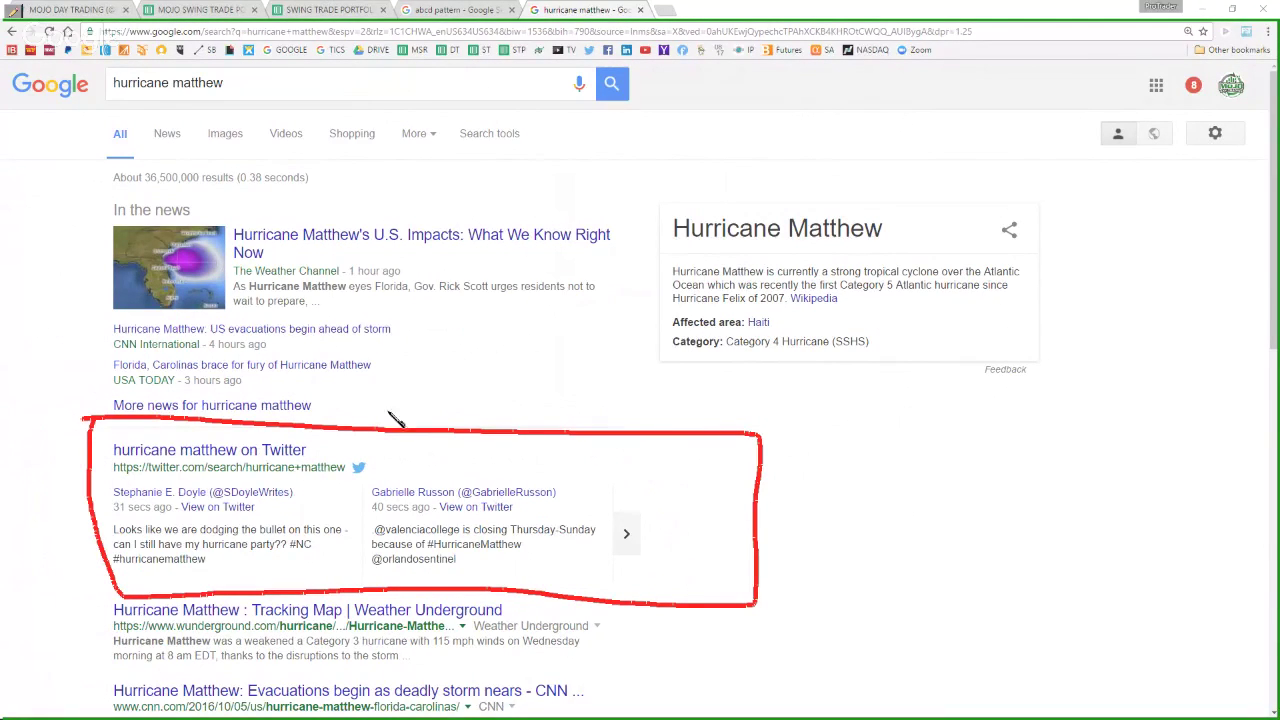
- Draw a red double-headed arrow above the boxed Twitter section and an arrow from the box to a boxed word "Blog"
{"action": "mouse_move", "coordinate": [545, 340]}
{"action": "left_mouse_down"}
{"action": "mouse_move", "coordinate": [527, 388]}
{"action": "mouse_move", "coordinate": [463, 460]}
{"action": "mouse_move", "coordinate": [500, 462]}
{"action": "mouse_move", "coordinate": [446, 440]}
{"action": "mouse_move", "coordinate": [503, 458]}
{"action": "left_mouse_up"}
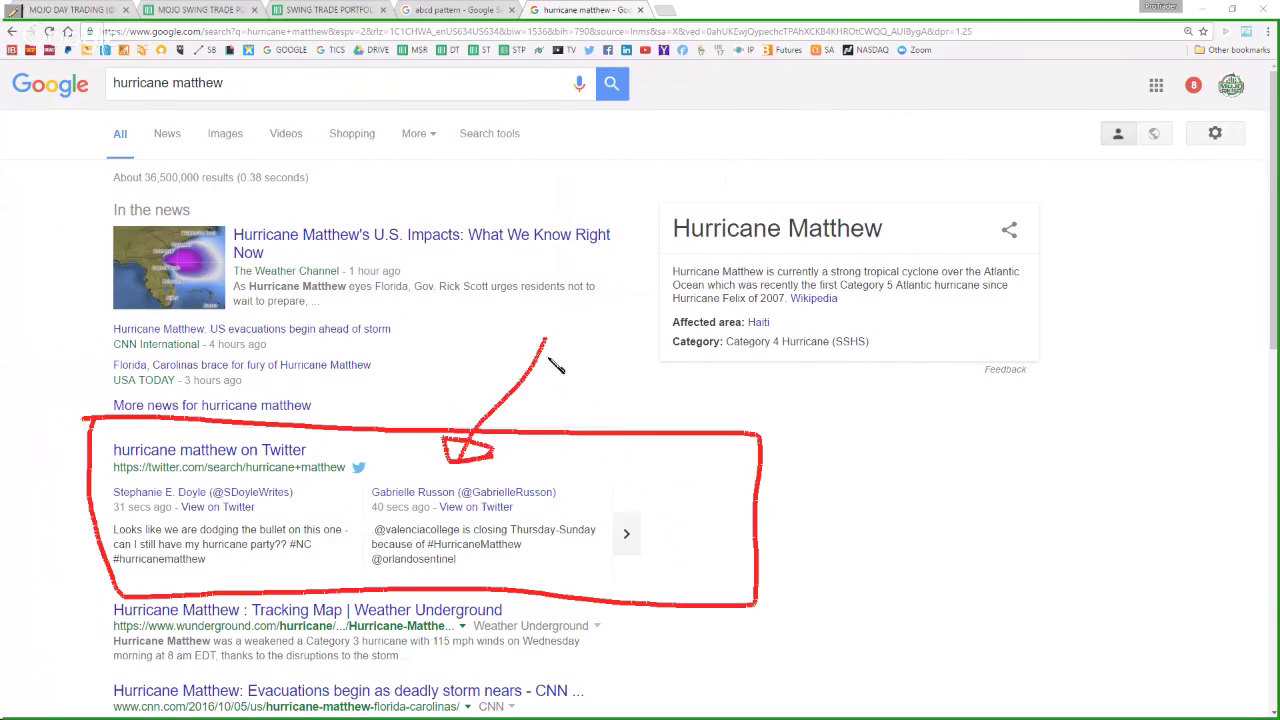
{"action": "mouse_move", "coordinate": [545, 340]}
{"action": "left_mouse_down"}
{"action": "mouse_move", "coordinate": [540, 371]}
{"action": "mouse_move", "coordinate": [553, 345]}
{"action": "left_mouse_up"}
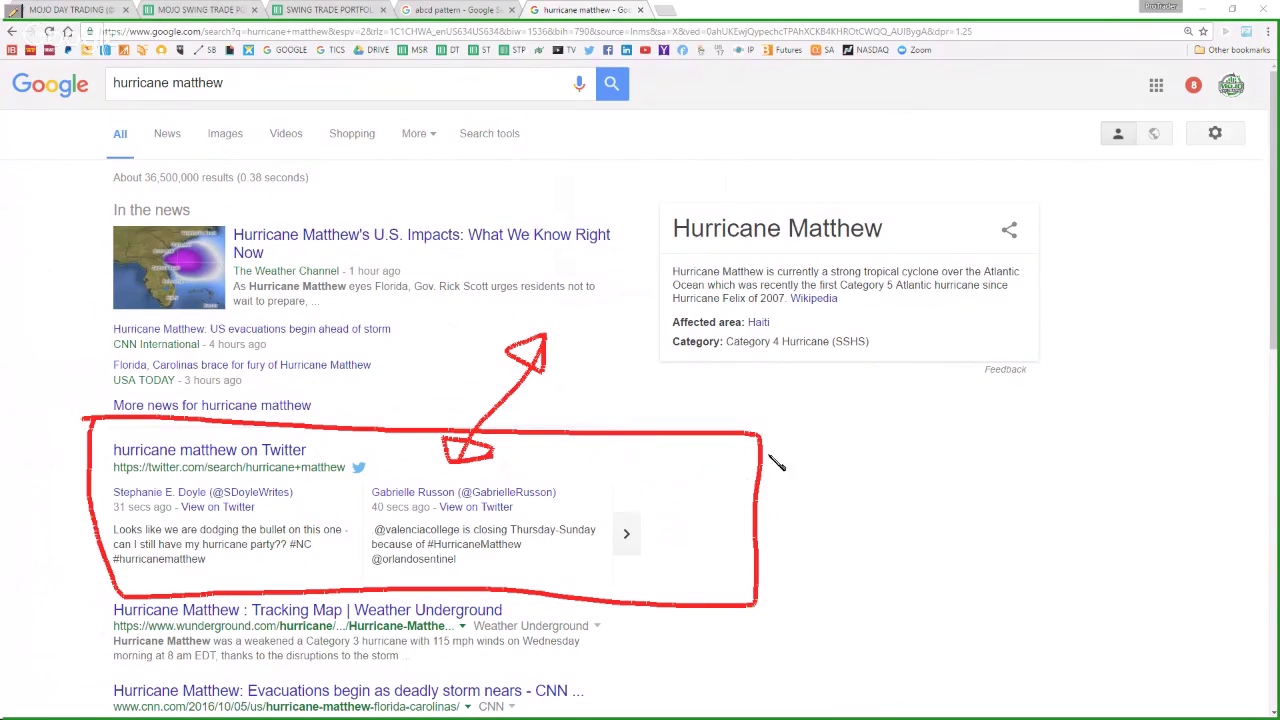
{"action": "mouse_move", "coordinate": [733, 463]}
{"action": "left_mouse_down"}
{"action": "mouse_move", "coordinate": [808, 449]}
{"action": "mouse_move", "coordinate": [851, 417]}
{"action": "mouse_move", "coordinate": [905, 458]}
{"action": "mouse_move", "coordinate": [972, 422]}
{"action": "mouse_move", "coordinate": [990, 450]}
{"action": "left_mouse_up"}
{"action": "mouse_move", "coordinate": [885, 388]}
{"action": "left_mouse_down"}
{"action": "mouse_move", "coordinate": [1022, 455]}
{"action": "mouse_move", "coordinate": [850, 494]}
{"action": "left_mouse_up"}
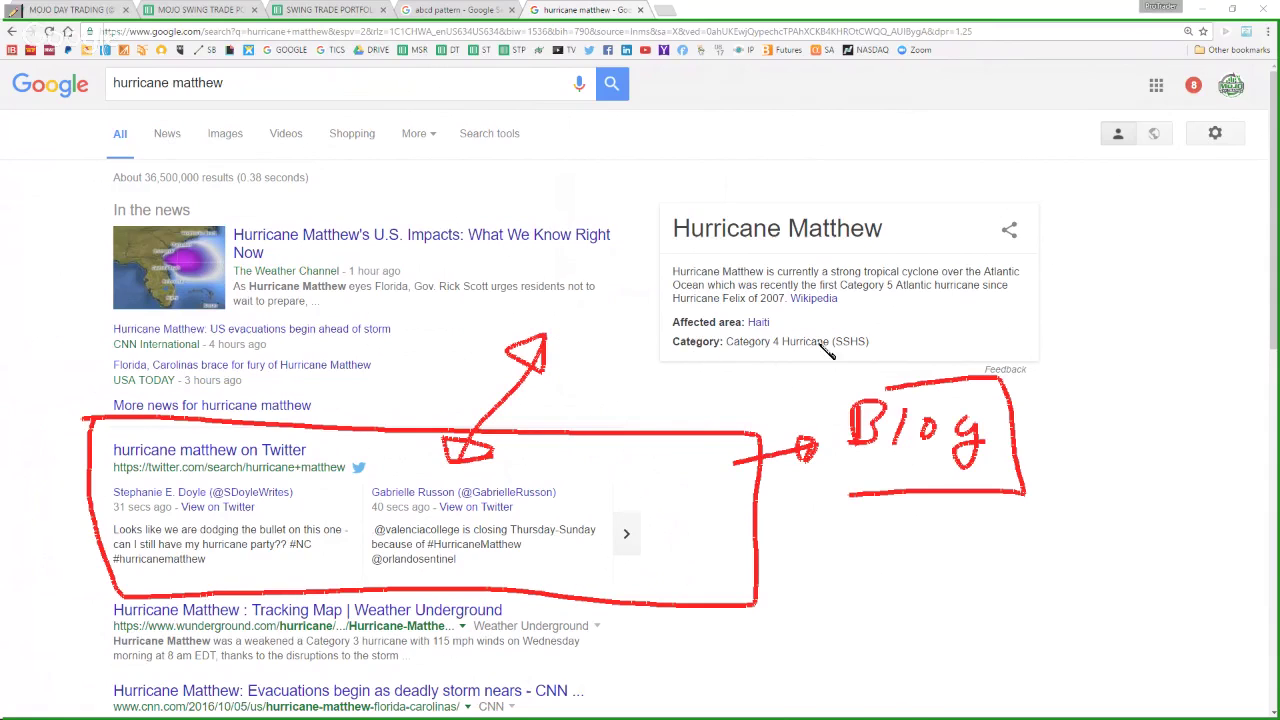
- Draw five red lines fanning out beside the "Blog" box and an arrowhead on the end of its lower edge
{"action": "left_click_drag", "start_coordinate": [1206, 372], "coordinate": [1038, 416]}
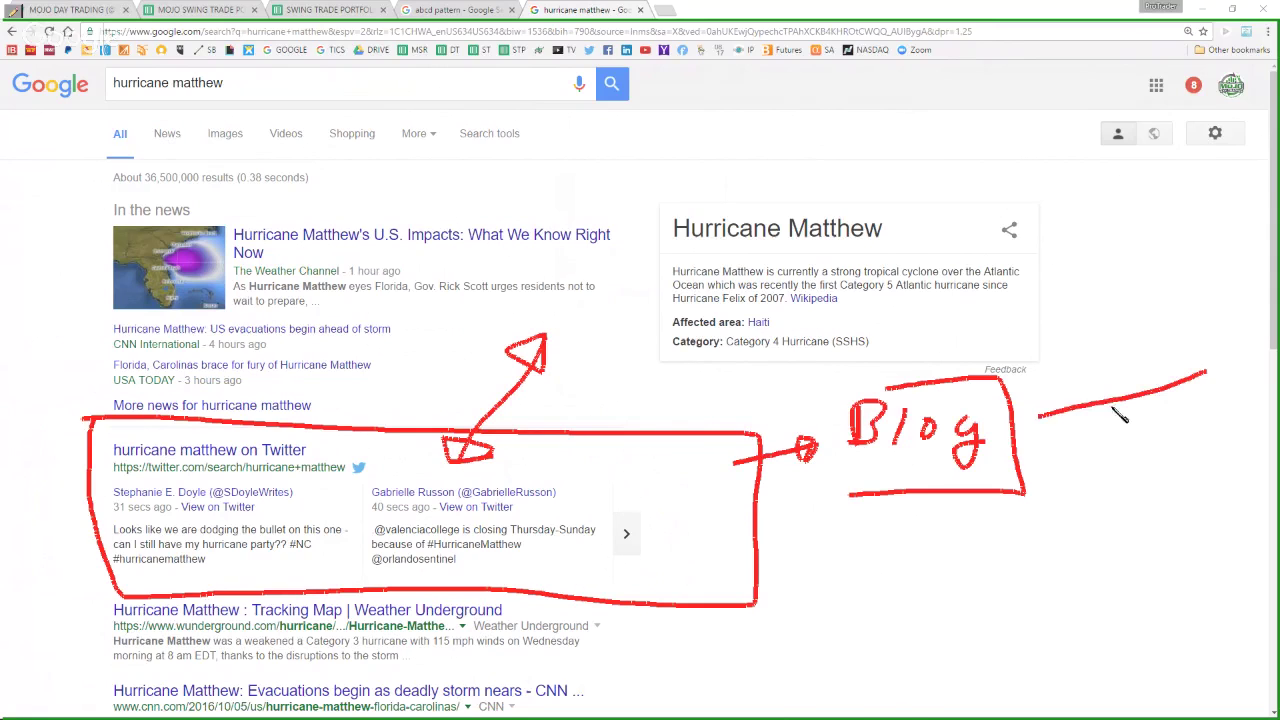
{"action": "left_click_drag", "start_coordinate": [1168, 402], "coordinate": [1032, 432]}
{"action": "left_click_drag", "start_coordinate": [1160, 432], "coordinate": [1034, 436]}
{"action": "left_click_drag", "start_coordinate": [1170, 464], "coordinate": [1058, 452]}
{"action": "left_click_drag", "start_coordinate": [1150, 505], "coordinate": [1050, 471]}
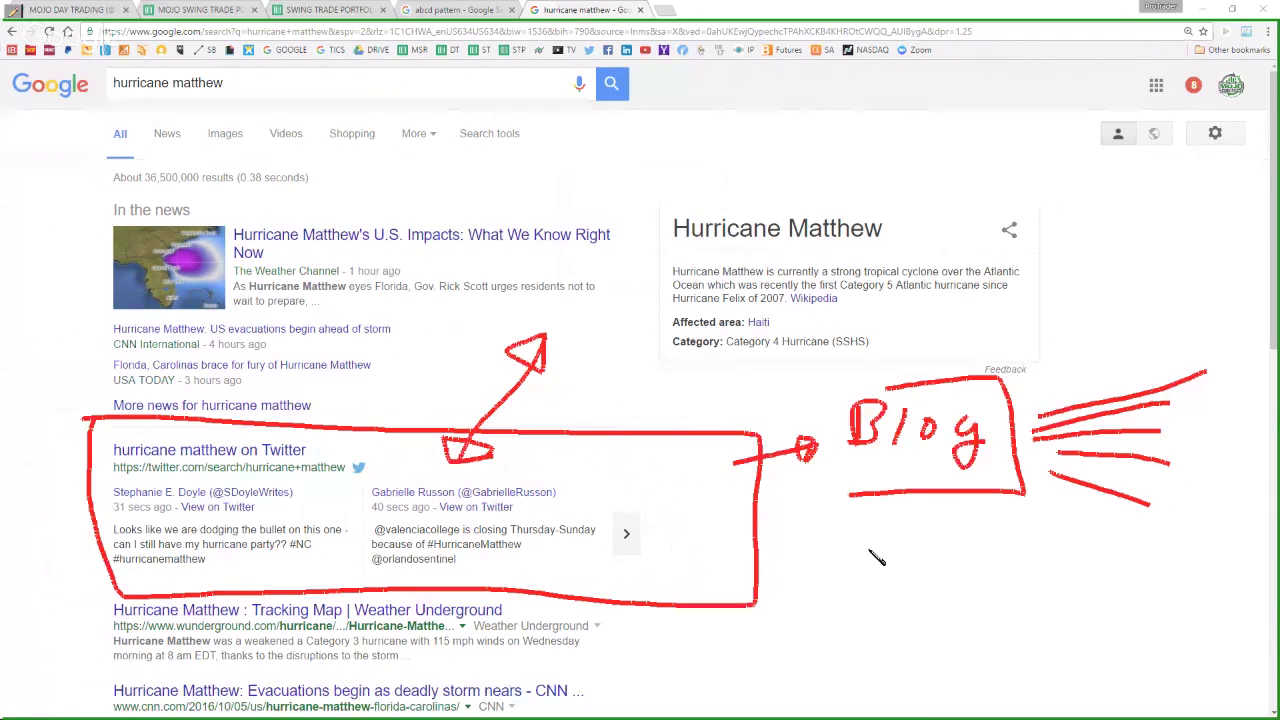
{"action": "left_click_drag", "start_coordinate": [878, 506], "coordinate": [850, 493]}
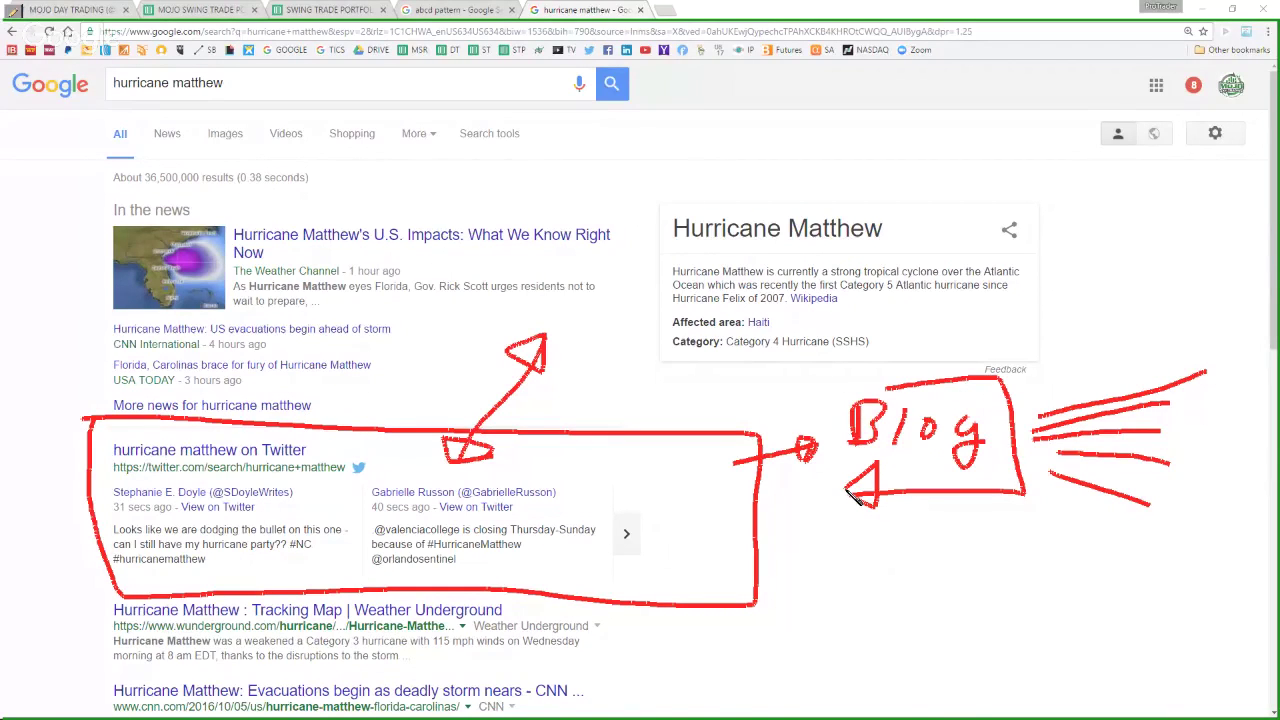
- Draw a second red arrow out of the Twitter box and cross out the word "Blog" with an X
{"action": "mouse_move", "coordinate": [720, 533]}
{"action": "left_mouse_down"}
{"action": "mouse_move", "coordinate": [790, 545]}
{"action": "mouse_move", "coordinate": [818, 522]}
{"action": "mouse_move", "coordinate": [836, 549]}
{"action": "left_mouse_up"}
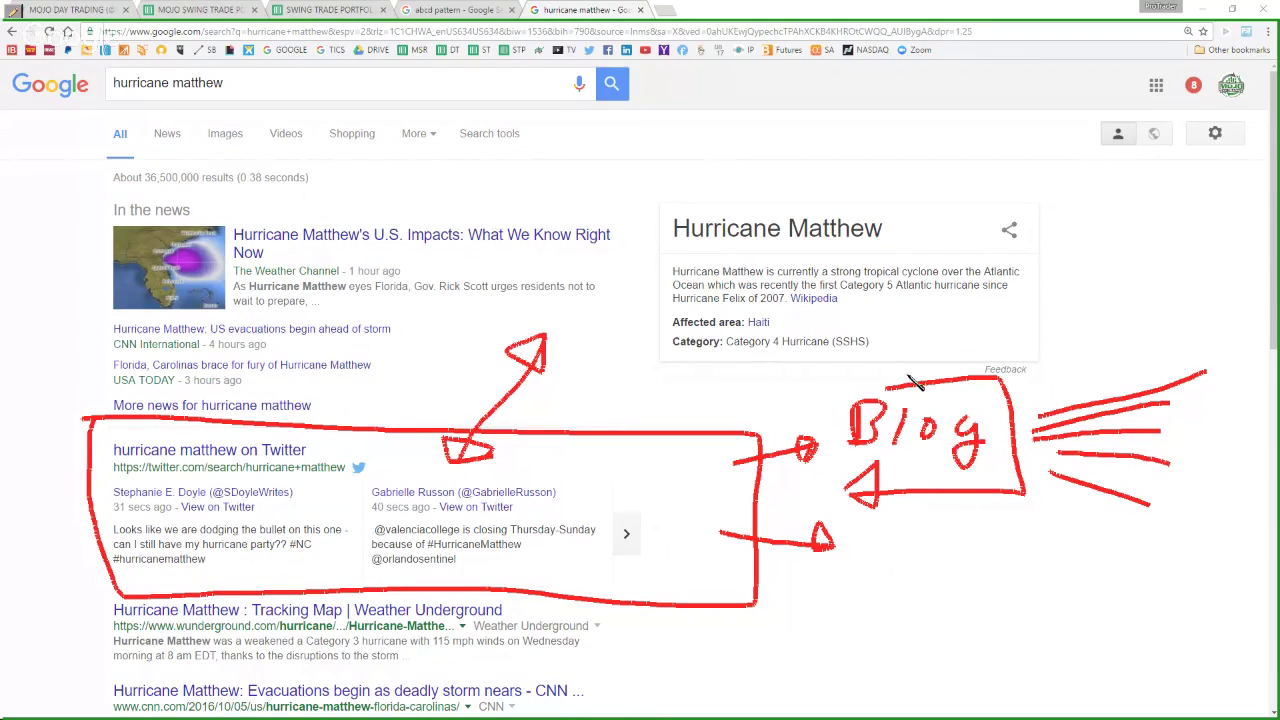
{"action": "left_click_drag", "start_coordinate": [905, 378], "coordinate": [995, 485]}
{"action": "left_click_drag", "start_coordinate": [998, 382], "coordinate": [886, 495]}
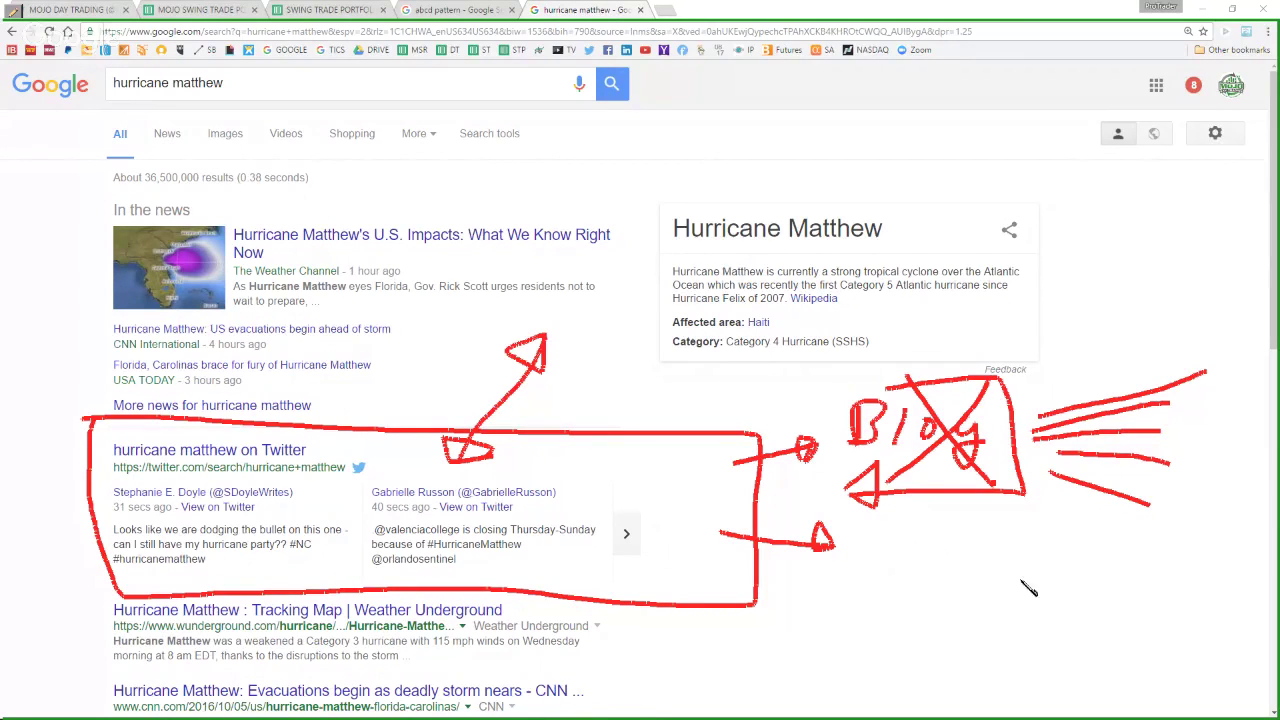
- Write "Social" below the crossed-out "Blog", circle it, and draw an arrow back to the Twitter box
{"action": "mouse_move", "coordinate": [932, 548]}
{"action": "left_mouse_down"}
{"action": "mouse_move", "coordinate": [880, 580]}
{"action": "mouse_move", "coordinate": [1000, 565]}
{"action": "mouse_move", "coordinate": [1027, 588]}
{"action": "mouse_move", "coordinate": [1050, 585]}
{"action": "left_mouse_up"}
{"action": "left_click_drag", "start_coordinate": [1072, 522], "coordinate": [1070, 584]}
{"action": "mouse_move", "coordinate": [900, 628]}
{"action": "left_mouse_down"}
{"action": "mouse_move", "coordinate": [688, 565]}
{"action": "mouse_move", "coordinate": [700, 545]}
{"action": "mouse_move", "coordinate": [705, 588]}
{"action": "left_mouse_up"}
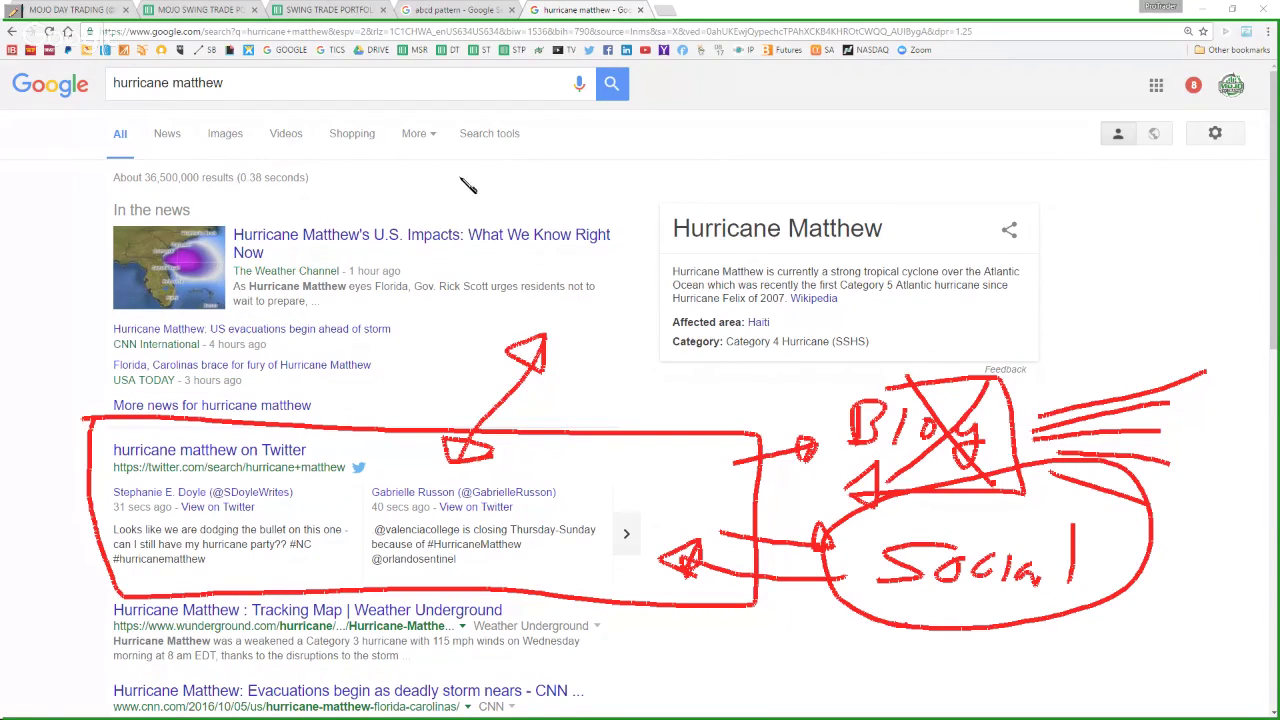
- Clear the red sketches, open the Google home page, and reactivate the annotation pen
{"action": "mouse_move", "coordinate": [468, 182]}
{"action": "left_mouse_down"}
{"action": "mouse_move", "coordinate": [452, 207]}
{"action": "mouse_move", "coordinate": [486, 210]}
{"action": "mouse_move", "coordinate": [508, 190]}
{"action": "mouse_move", "coordinate": [512, 205]}
{"action": "left_mouse_up"}
{"action": "left_click", "coordinate": [15, 13]}
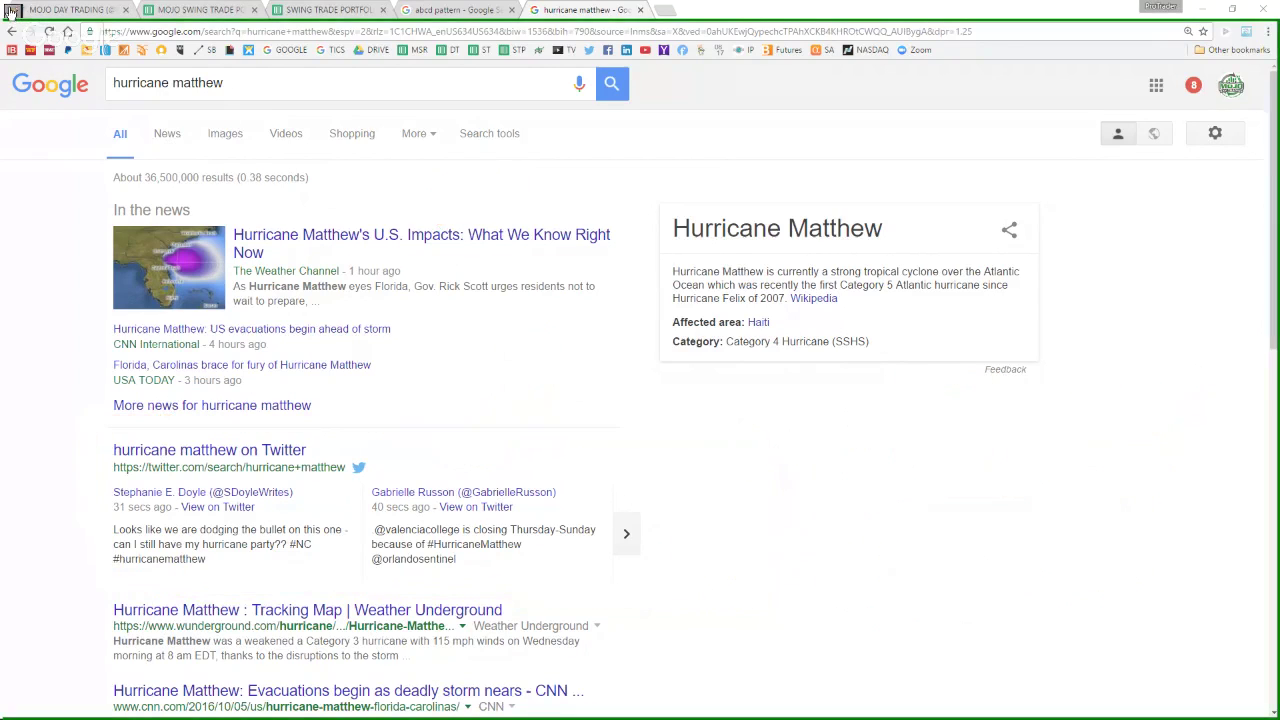
{"action": "left_click", "coordinate": [30, 85]}
{"action": "left_click", "coordinate": [15, 13]}
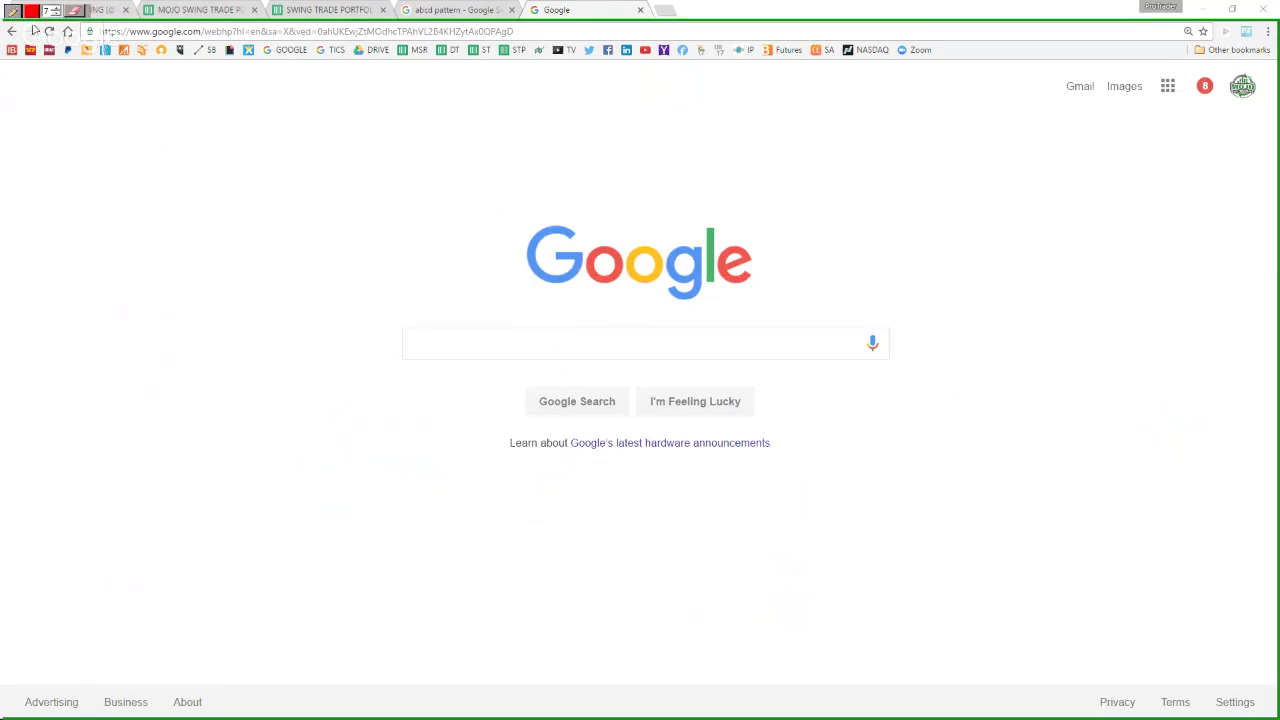
- Set the pen colour to cyan and sketch a partly filled bird over the last letters of the Google logo
{"action": "left_click", "coordinate": [28, 11]}
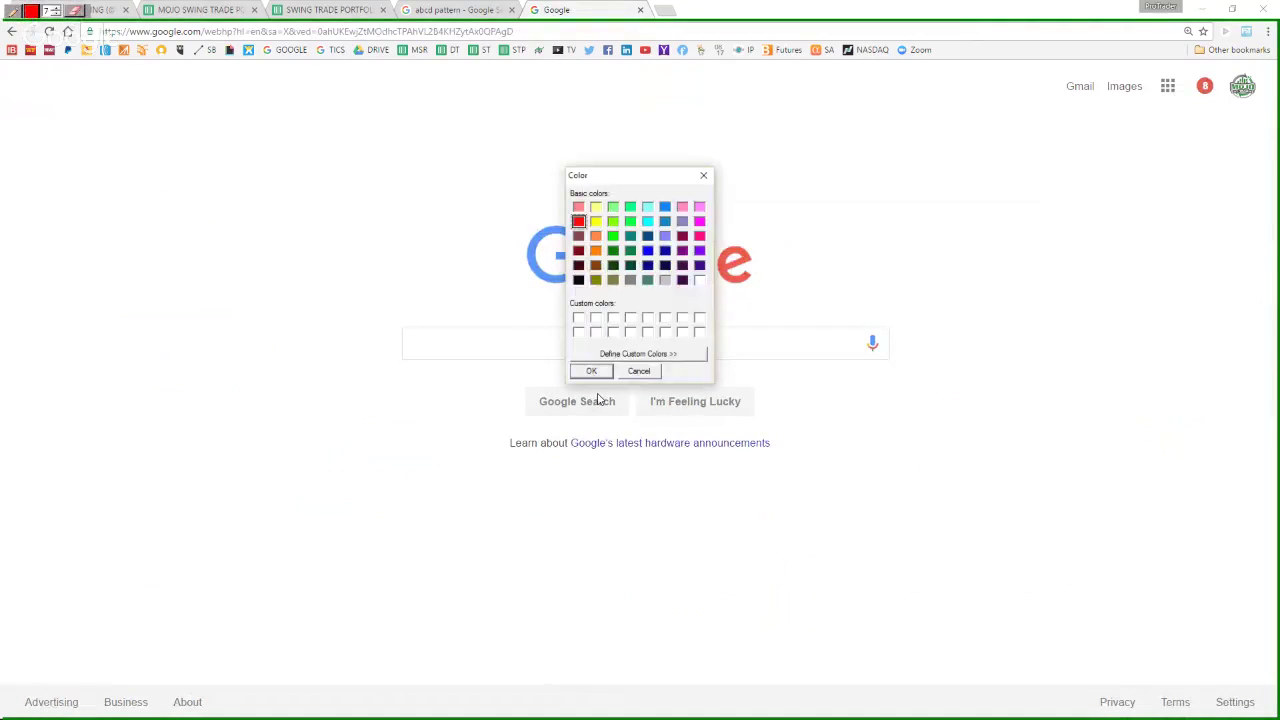
{"action": "left_click", "coordinate": [647, 222]}
{"action": "left_click", "coordinate": [591, 371]}
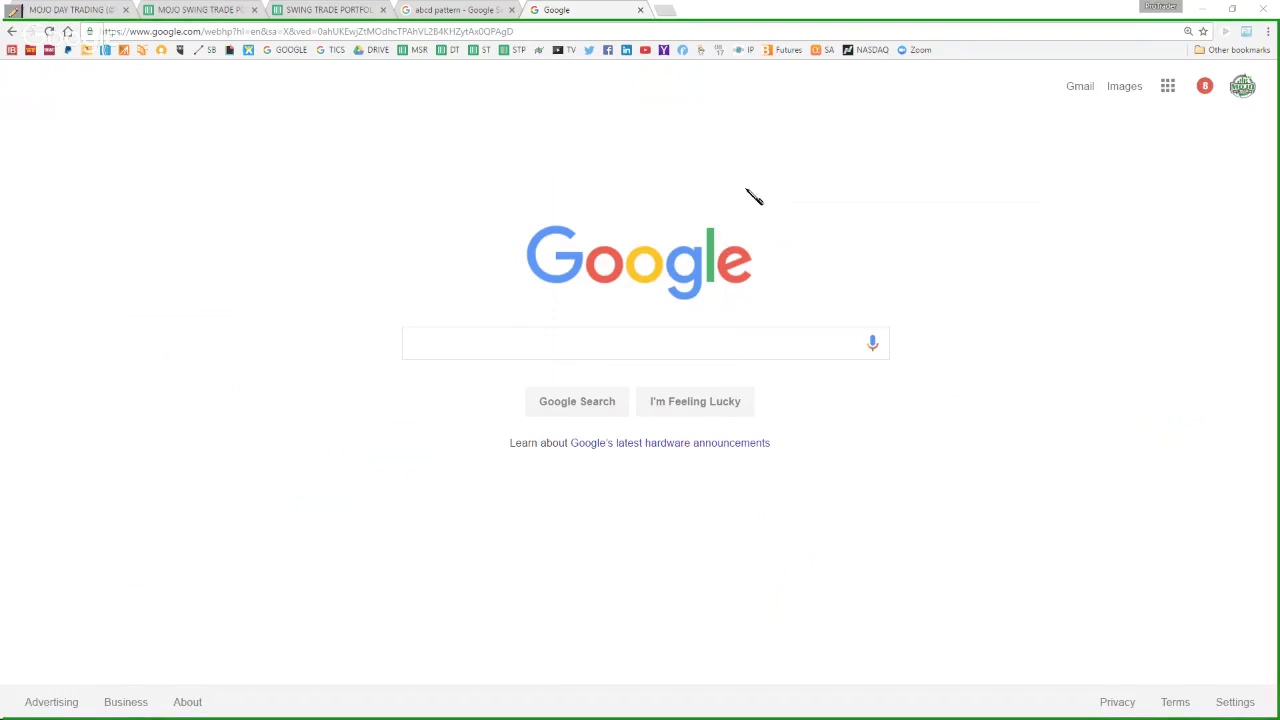
{"action": "mouse_move", "coordinate": [746, 189]}
{"action": "left_mouse_down"}
{"action": "mouse_move", "coordinate": [771, 211]}
{"action": "mouse_move", "coordinate": [786, 200]}
{"action": "mouse_move", "coordinate": [774, 226]}
{"action": "mouse_move", "coordinate": [796, 212]}
{"action": "mouse_move", "coordinate": [733, 251]}
{"action": "mouse_move", "coordinate": [707, 218]}
{"action": "mouse_move", "coordinate": [752, 198]}
{"action": "mouse_move", "coordinate": [737, 206]}
{"action": "mouse_move", "coordinate": [717, 174]}
{"action": "mouse_move", "coordinate": [766, 196]}
{"action": "left_mouse_up"}
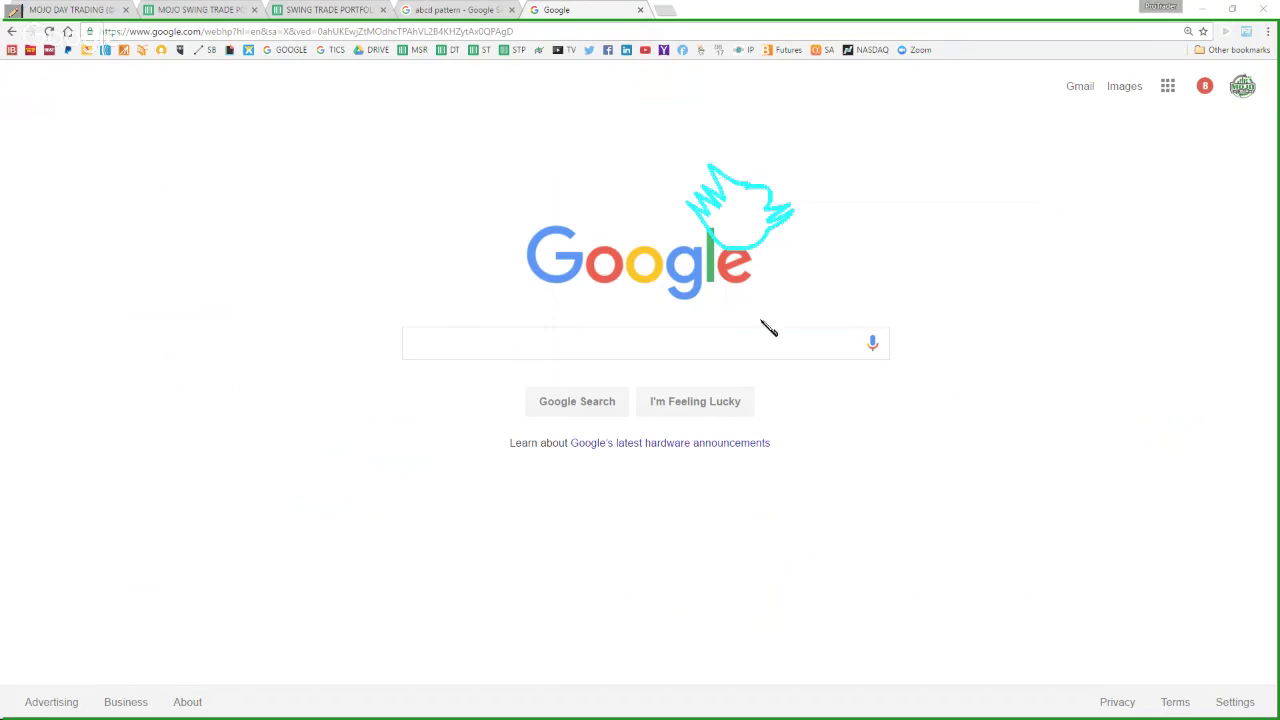
{"action": "mouse_move", "coordinate": [763, 243]}
{"action": "left_mouse_down"}
{"action": "mouse_move", "coordinate": [731, 221]}
{"action": "mouse_move", "coordinate": [751, 206]}
{"action": "mouse_move", "coordinate": [720, 207]}
{"action": "mouse_move", "coordinate": [722, 235]}
{"action": "left_mouse_up"}
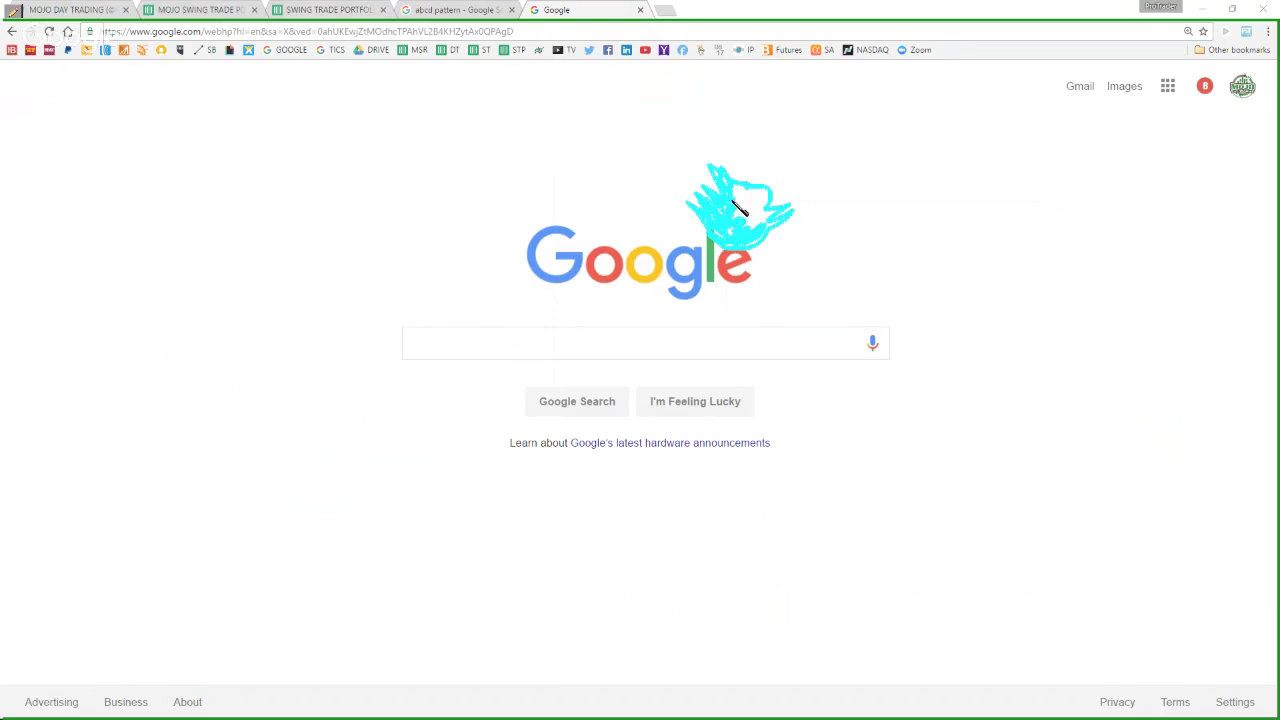
- Set the pen colour to red, add an eye to the cyan bird, and trace its outline
{"action": "left_click", "coordinate": [32, 11]}
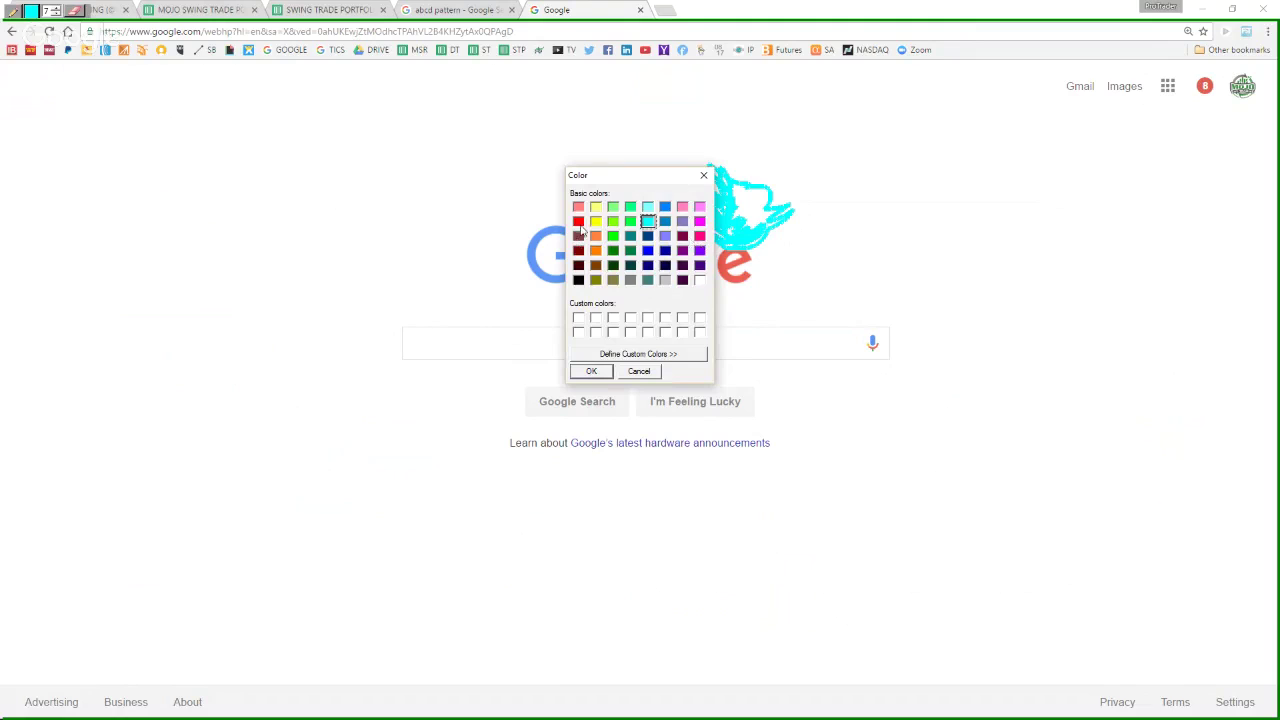
{"action": "left_click", "coordinate": [578, 221]}
{"action": "left_click", "coordinate": [594, 371]}
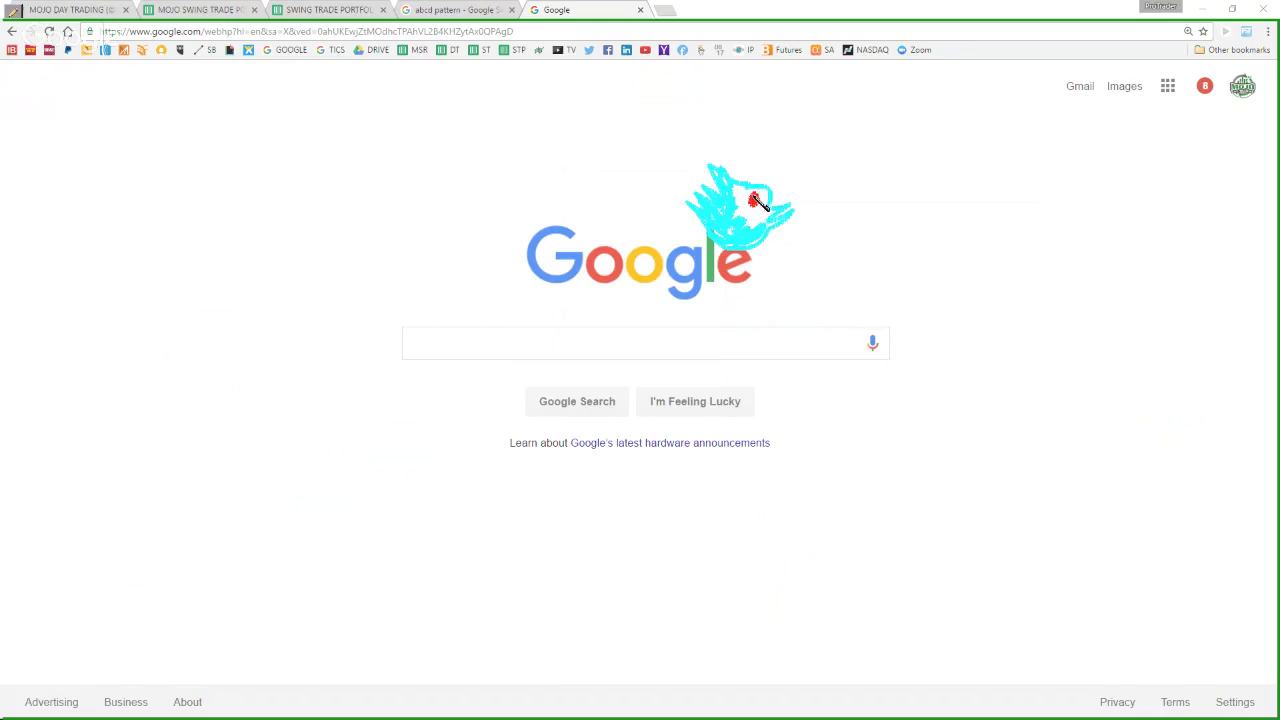
{"action": "mouse_move", "coordinate": [766, 207]}
{"action": "left_mouse_down"}
{"action": "mouse_move", "coordinate": [792, 205]}
{"action": "mouse_move", "coordinate": [768, 228]}
{"action": "mouse_move", "coordinate": [762, 190]}
{"action": "mouse_move", "coordinate": [746, 192]}
{"action": "mouse_move", "coordinate": [778, 238]}
{"action": "mouse_move", "coordinate": [725, 252]}
{"action": "mouse_move", "coordinate": [688, 210]}
{"action": "mouse_move", "coordinate": [702, 188]}
{"action": "mouse_move", "coordinate": [728, 180]}
{"action": "mouse_move", "coordinate": [750, 198]}
{"action": "mouse_move", "coordinate": [728, 237]}
{"action": "left_mouse_up"}
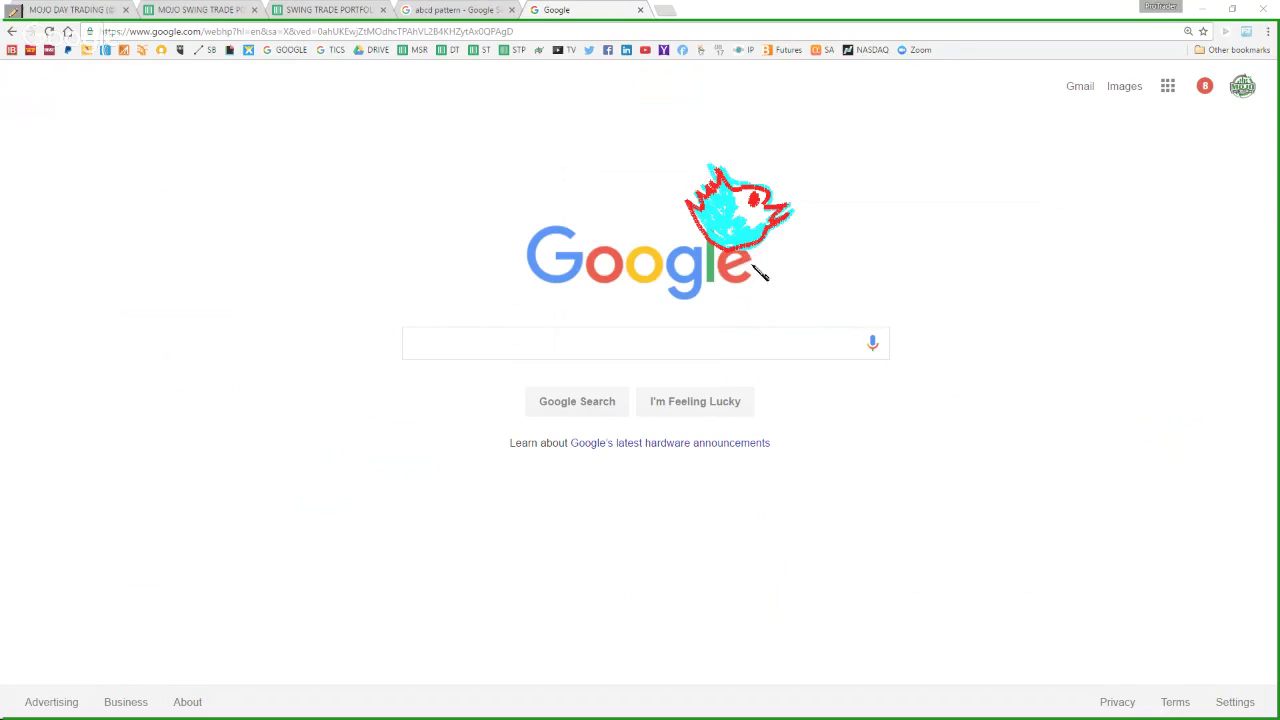
- Clear the bird sketch and set the annotation pen colour back to cyan
{"action": "left_click", "coordinate": [14, 12]}
{"action": "left_click", "coordinate": [31, 11]}
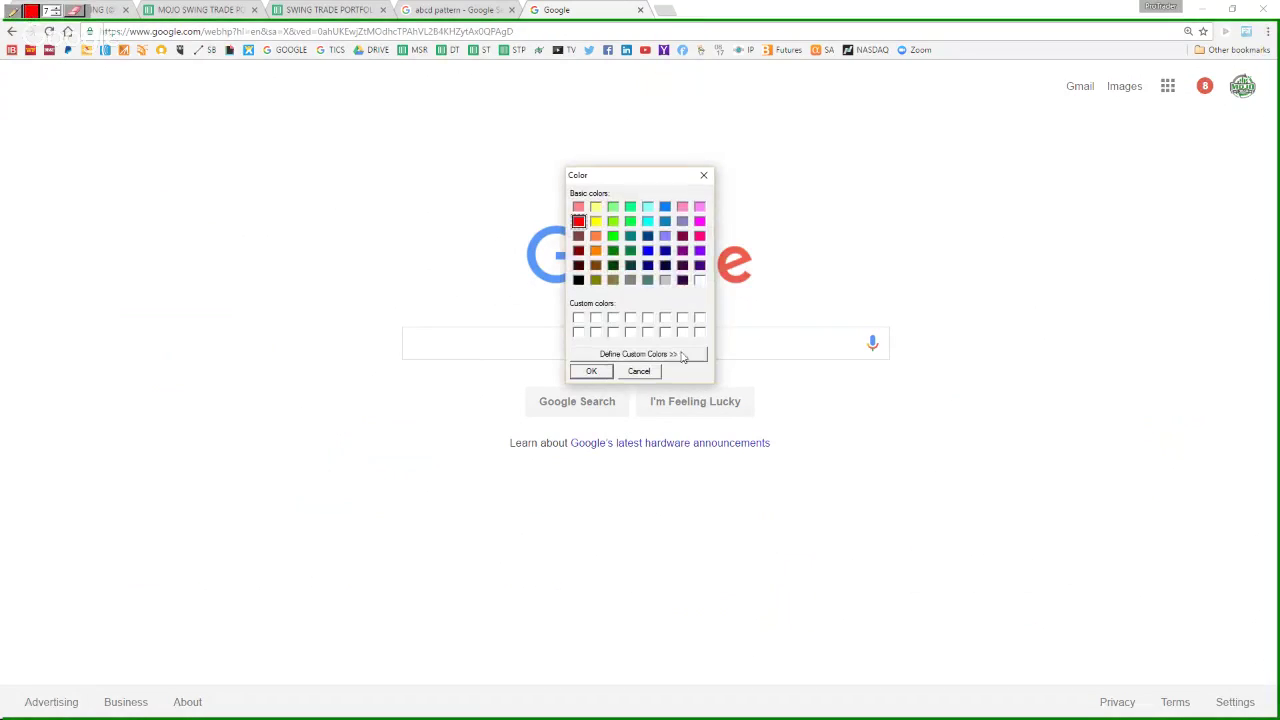
{"action": "left_click", "coordinate": [648, 221]}
{"action": "left_click", "coordinate": [592, 371]}
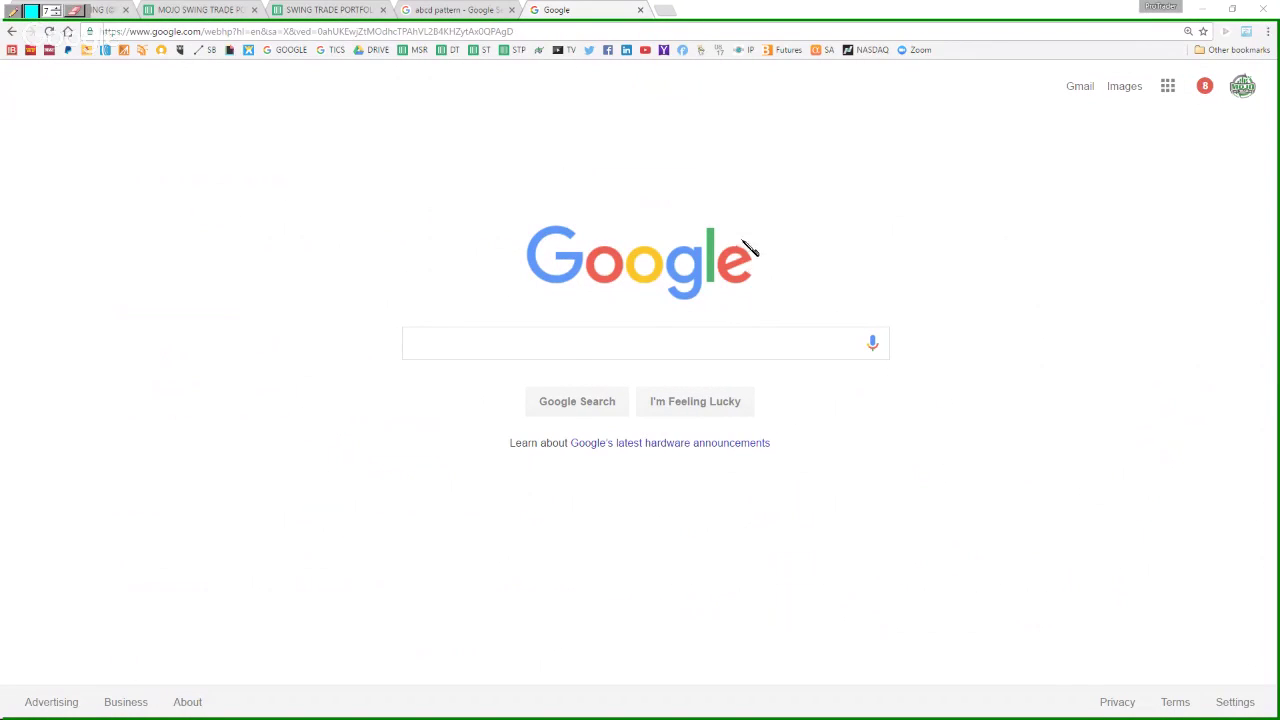
{"action": "key", "text": "Escape"}
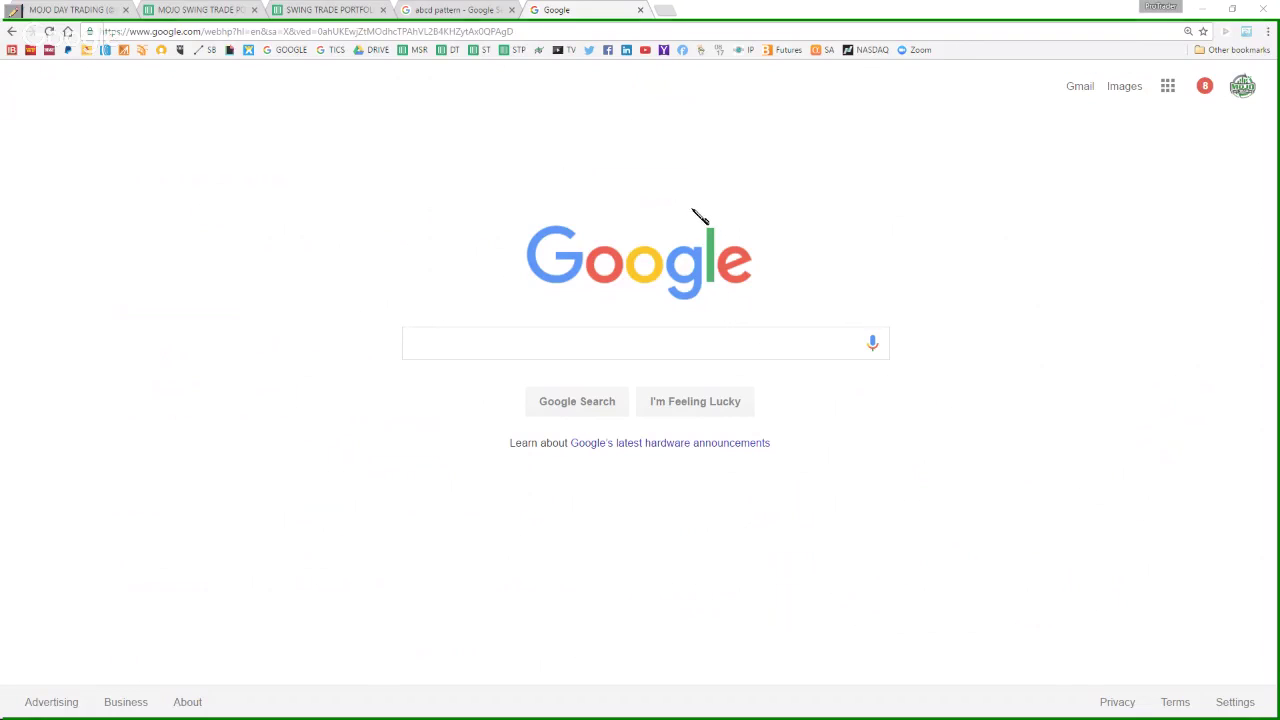
- Clear the trial stroke and sketch a larger cyan bird outline perched on the "l" of the Google logo
{"action": "left_click_drag", "start_coordinate": [693, 211], "coordinate": [708, 228]}
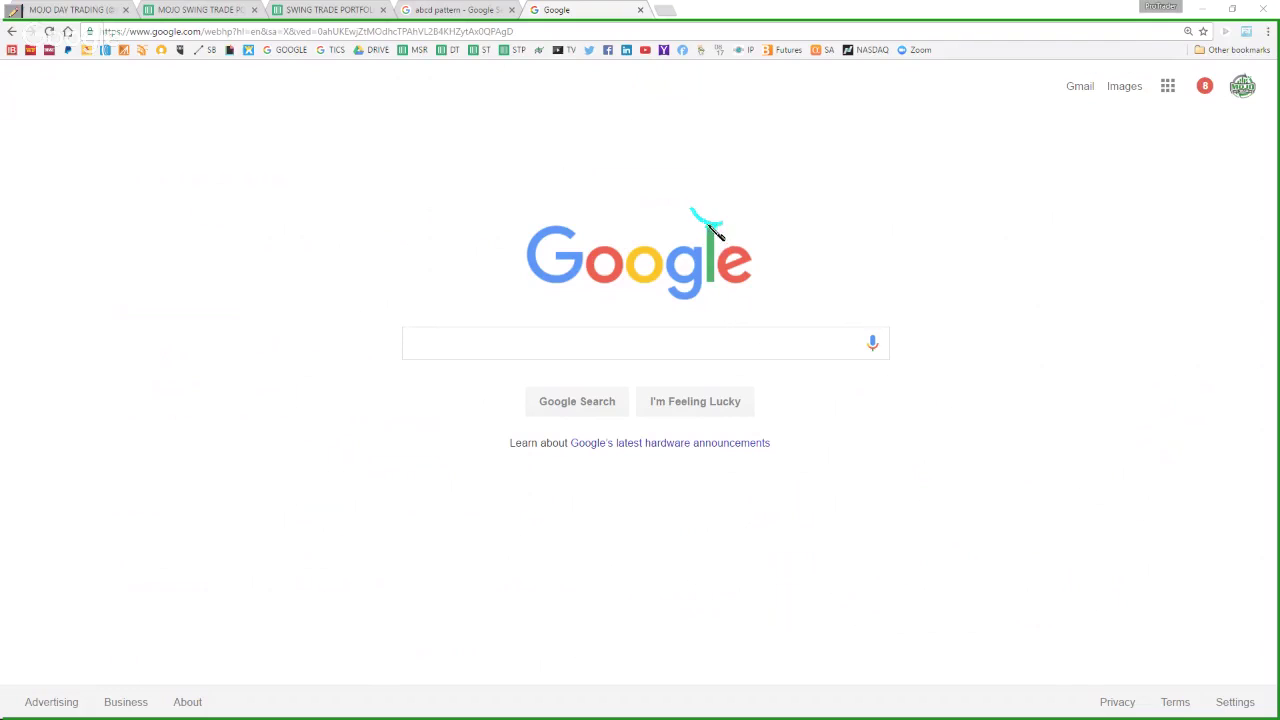
{"action": "left_click", "coordinate": [14, 12]}
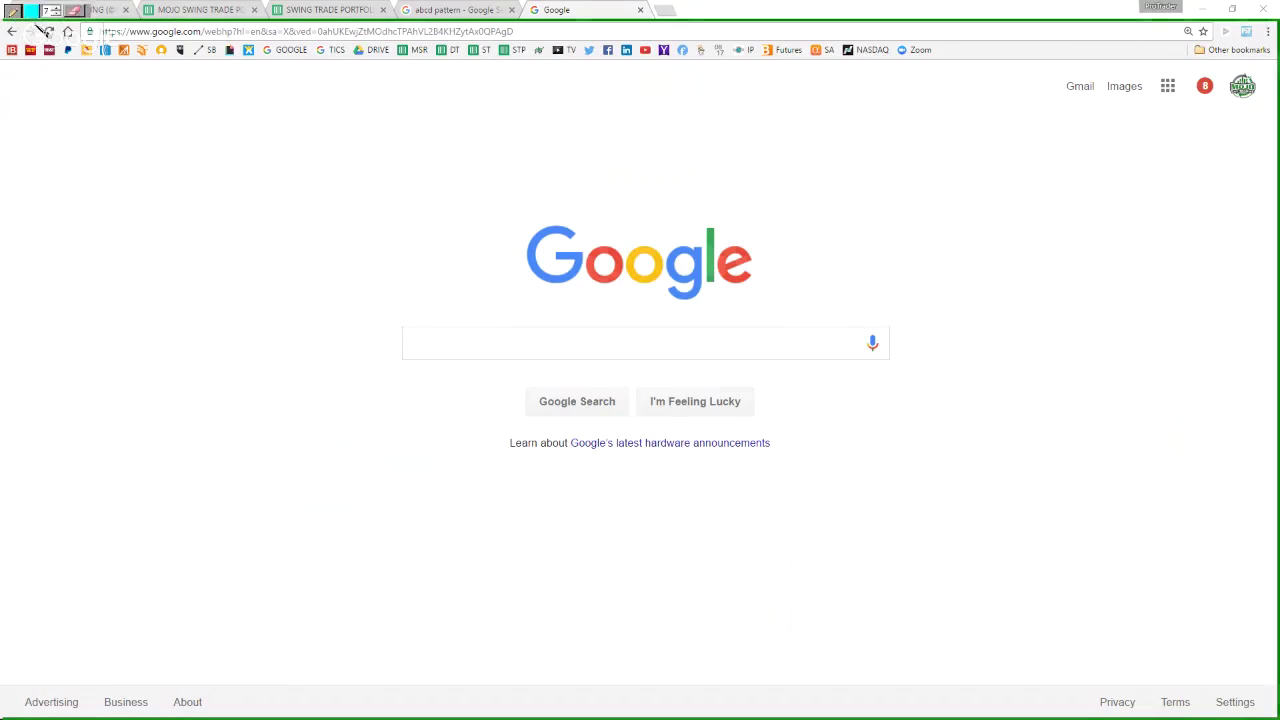
{"action": "left_click", "coordinate": [32, 12]}
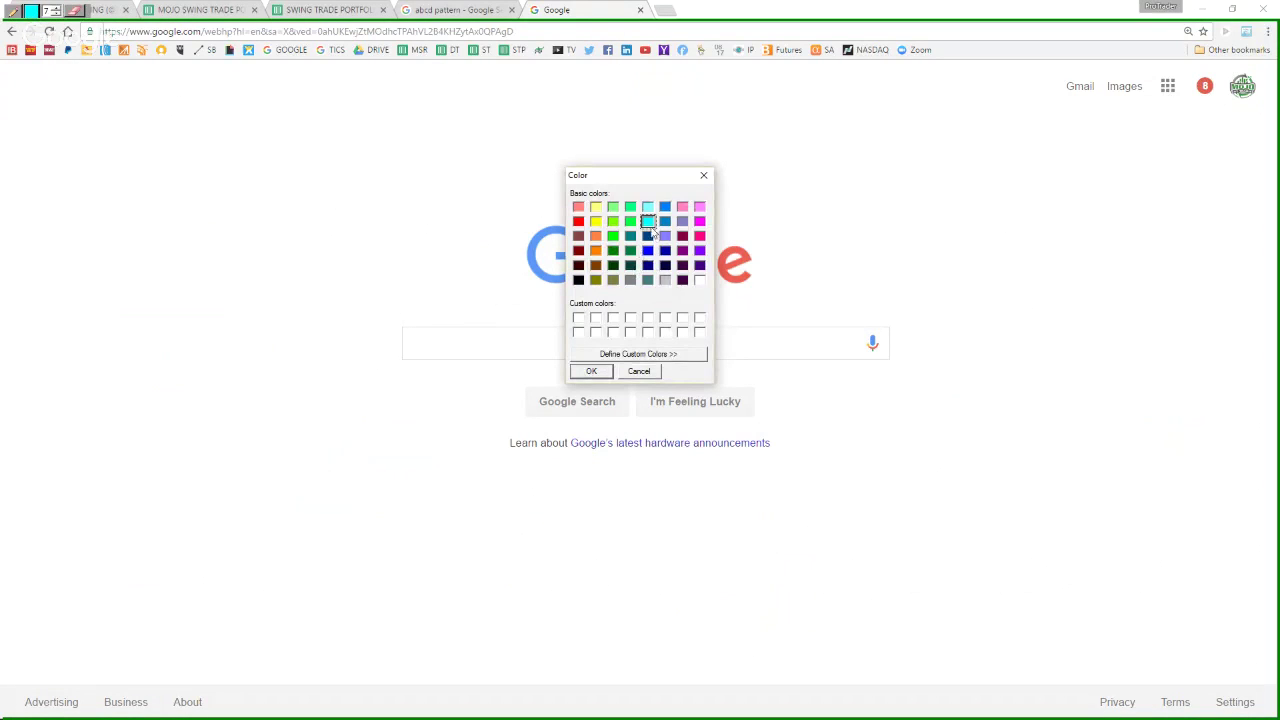
{"action": "left_click", "coordinate": [592, 371]}
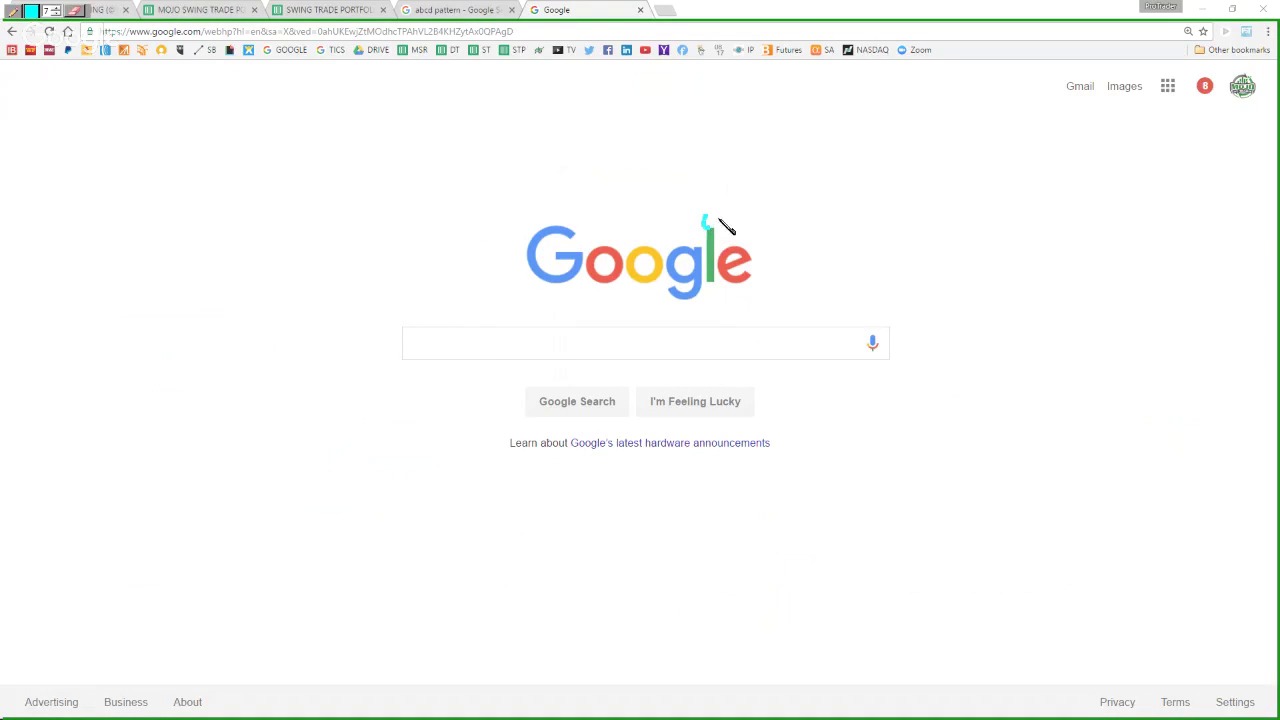
{"action": "mouse_move", "coordinate": [717, 217]}
{"action": "left_mouse_down"}
{"action": "mouse_move", "coordinate": [672, 195]}
{"action": "mouse_move", "coordinate": [742, 216]}
{"action": "left_mouse_up"}
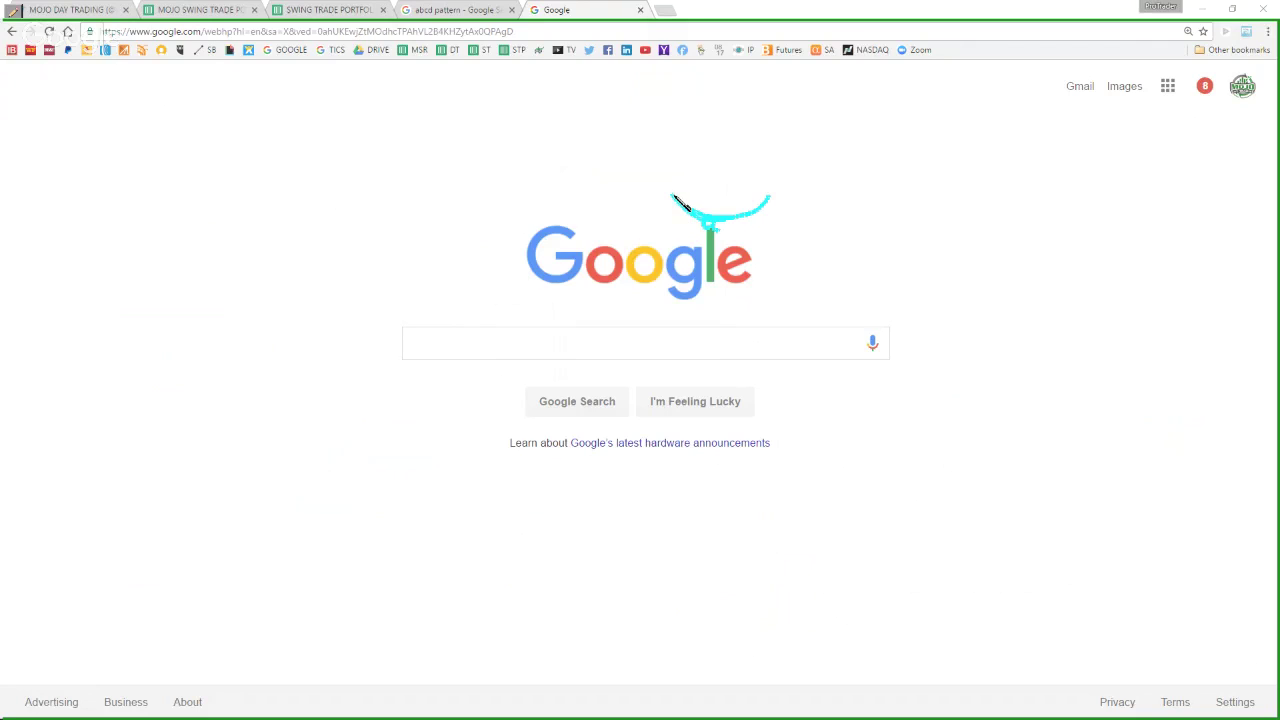
{"action": "mouse_move", "coordinate": [673, 197]}
{"action": "left_mouse_down"}
{"action": "mouse_move", "coordinate": [663, 166]}
{"action": "mouse_move", "coordinate": [703, 186]}
{"action": "mouse_move", "coordinate": [677, 134]}
{"action": "mouse_move", "coordinate": [699, 170]}
{"action": "mouse_move", "coordinate": [704, 142]}
{"action": "mouse_move", "coordinate": [721, 155]}
{"action": "mouse_move", "coordinate": [737, 143]}
{"action": "mouse_move", "coordinate": [806, 152]}
{"action": "mouse_move", "coordinate": [775, 173]}
{"action": "mouse_move", "coordinate": [812, 166]}
{"action": "mouse_move", "coordinate": [768, 197]}
{"action": "left_mouse_up"}
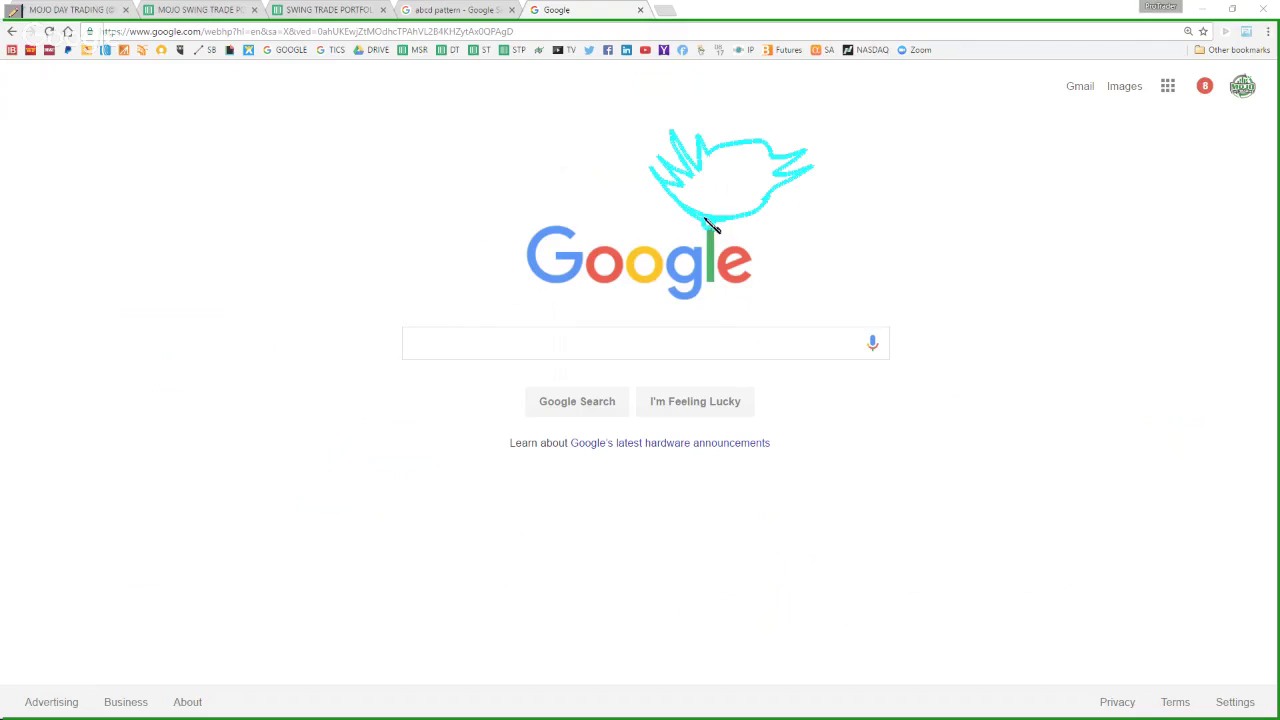
- Set the pen colour to red and add an eye to the cyan bird
{"action": "left_click", "coordinate": [14, 15]}
{"action": "left_click", "coordinate": [31, 12]}
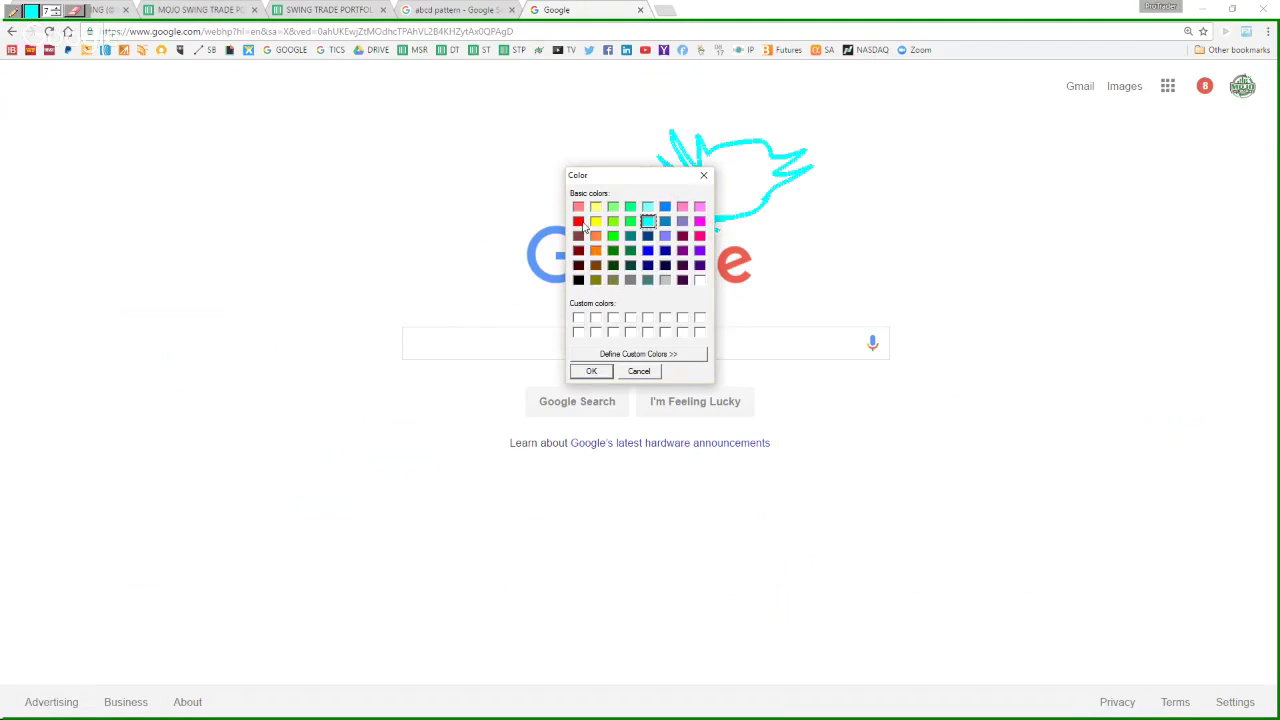
{"action": "left_click", "coordinate": [578, 221]}
{"action": "left_click", "coordinate": [591, 371]}
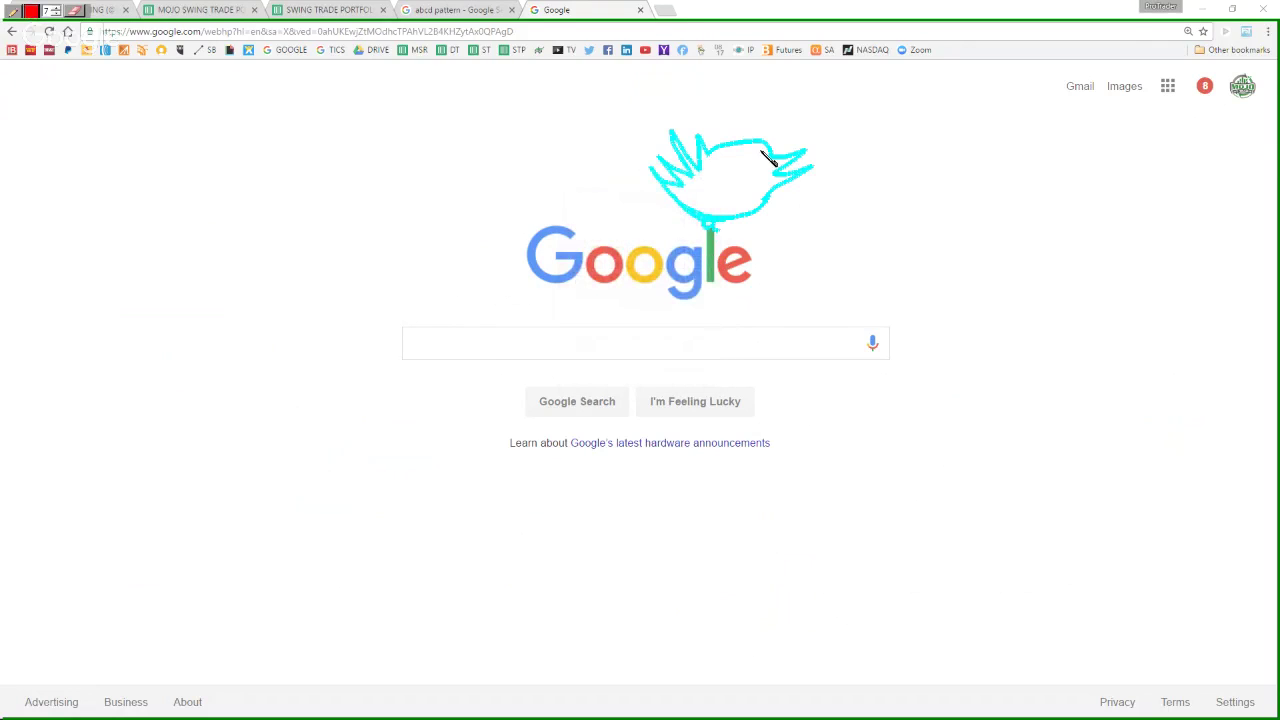
{"action": "left_click_drag", "start_coordinate": [752, 151], "coordinate": [754, 157]}
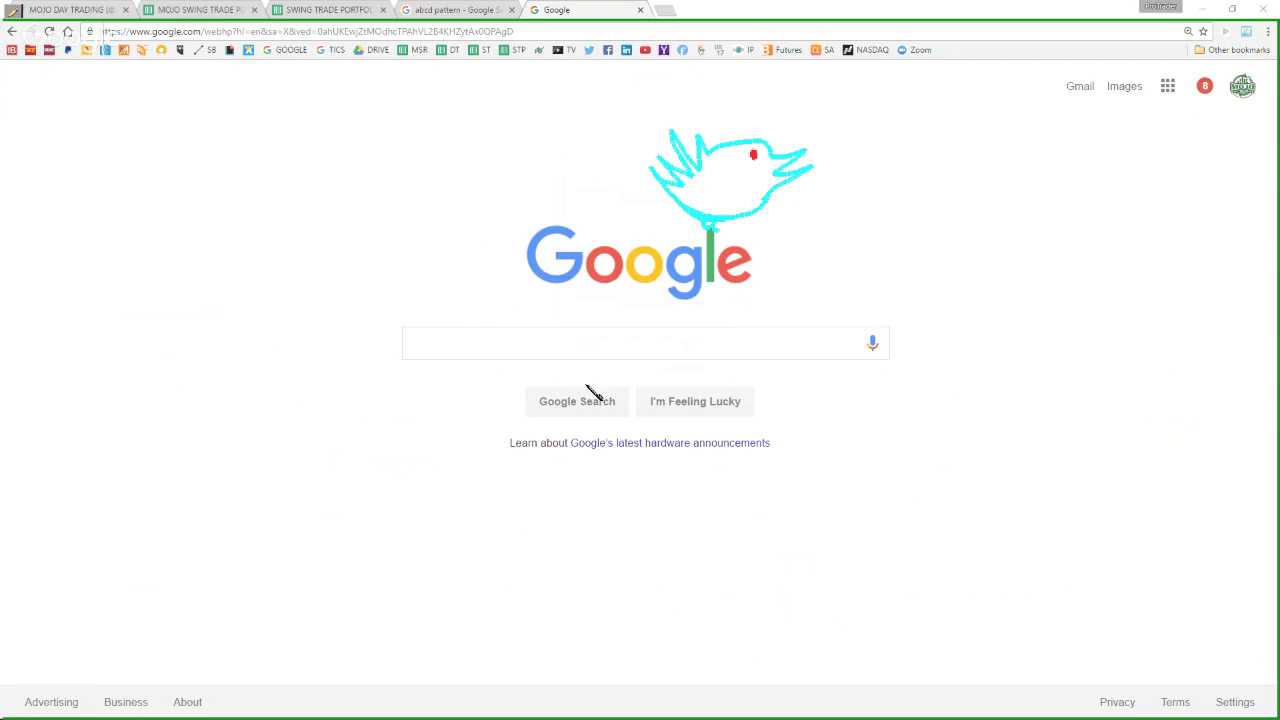
- Set the annotation pen colour to light grey
{"action": "left_click", "coordinate": [15, 11]}
{"action": "left_click", "coordinate": [31, 14]}
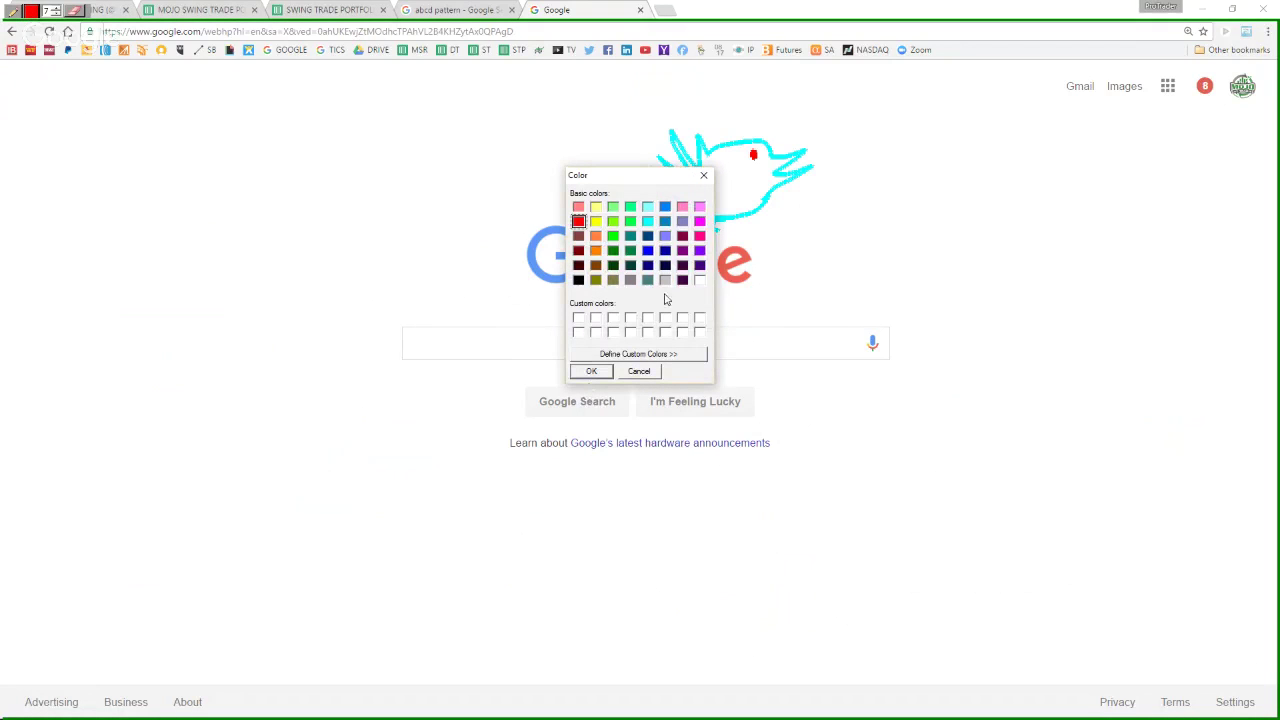
{"action": "left_click", "coordinate": [665, 280]}
{"action": "left_click", "coordinate": [592, 371]}
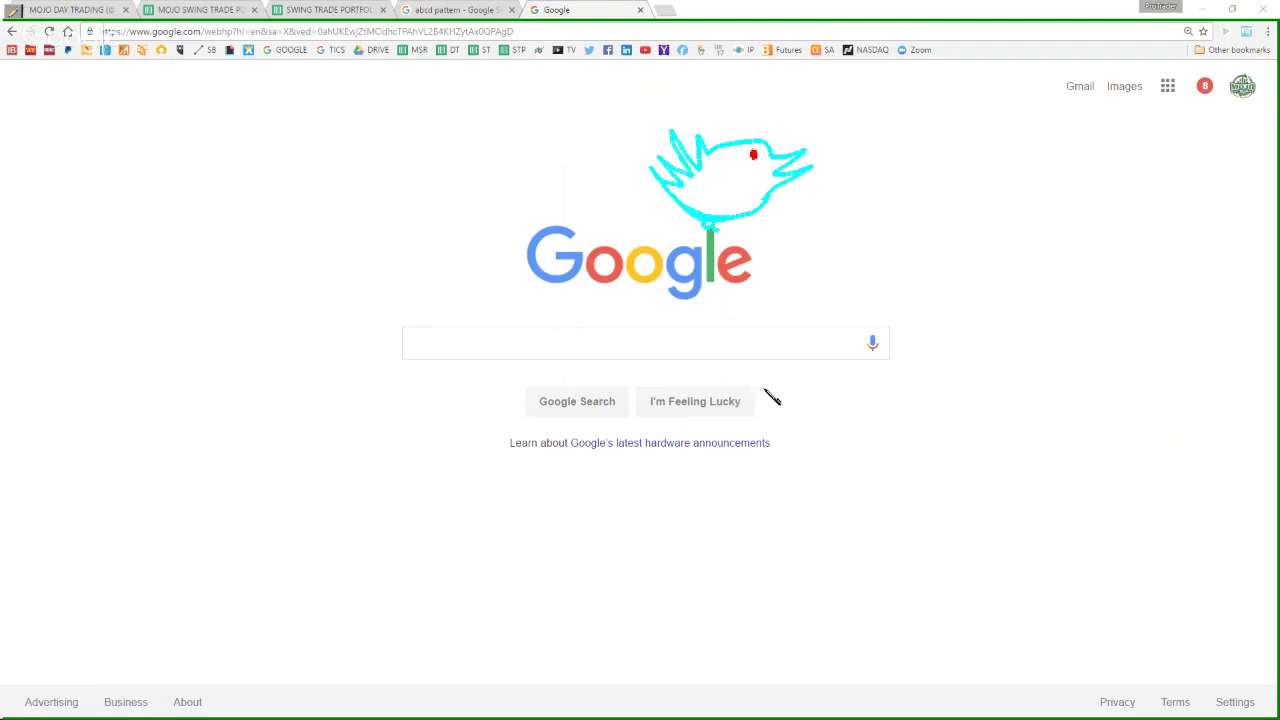
- Sketch a boxed "Top Tweets" button beside I'm Feeling Lucky and cross out the I'm Feeling Lucky button
{"action": "mouse_move", "coordinate": [764, 390]}
{"action": "left_mouse_down"}
{"action": "mouse_move", "coordinate": [836, 389]}
{"action": "mouse_move", "coordinate": [896, 412]}
{"action": "mouse_move", "coordinate": [781, 426]}
{"action": "mouse_move", "coordinate": [761, 389]}
{"action": "mouse_move", "coordinate": [786, 400]}
{"action": "mouse_move", "coordinate": [777, 412]}
{"action": "mouse_move", "coordinate": [836, 399]}
{"action": "mouse_move", "coordinate": [882, 412]}
{"action": "left_mouse_up"}
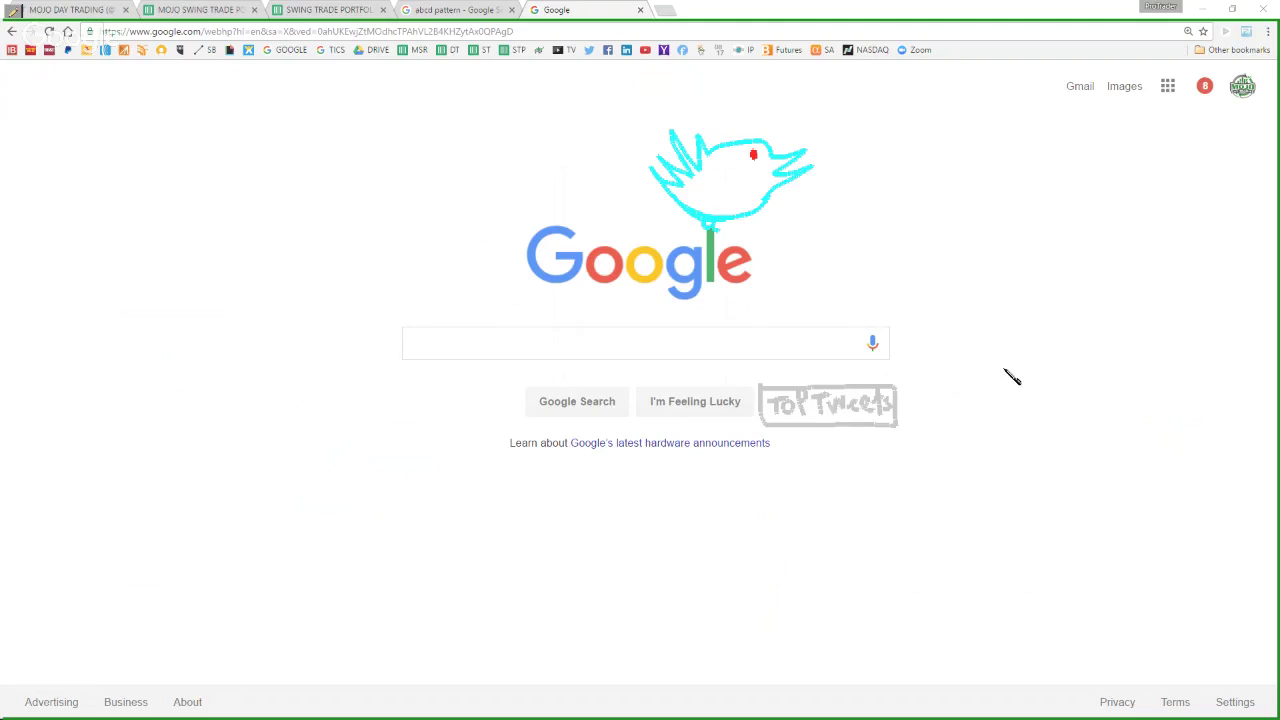
{"action": "mouse_move", "coordinate": [661, 387]}
{"action": "left_mouse_down"}
{"action": "mouse_move", "coordinate": [685, 411]}
{"action": "mouse_move", "coordinate": [665, 411]}
{"action": "left_mouse_up"}
- Draw one arrow to the "Top Tweets" box and another to the bird, and write a double-underlined "30B" beneath them
{"action": "mouse_move", "coordinate": [1108, 229]}
{"action": "left_mouse_down"}
{"action": "mouse_move", "coordinate": [909, 386]}
{"action": "mouse_move", "coordinate": [929, 377]}
{"action": "mouse_move", "coordinate": [903, 370]}
{"action": "mouse_move", "coordinate": [933, 384]}
{"action": "left_mouse_up"}
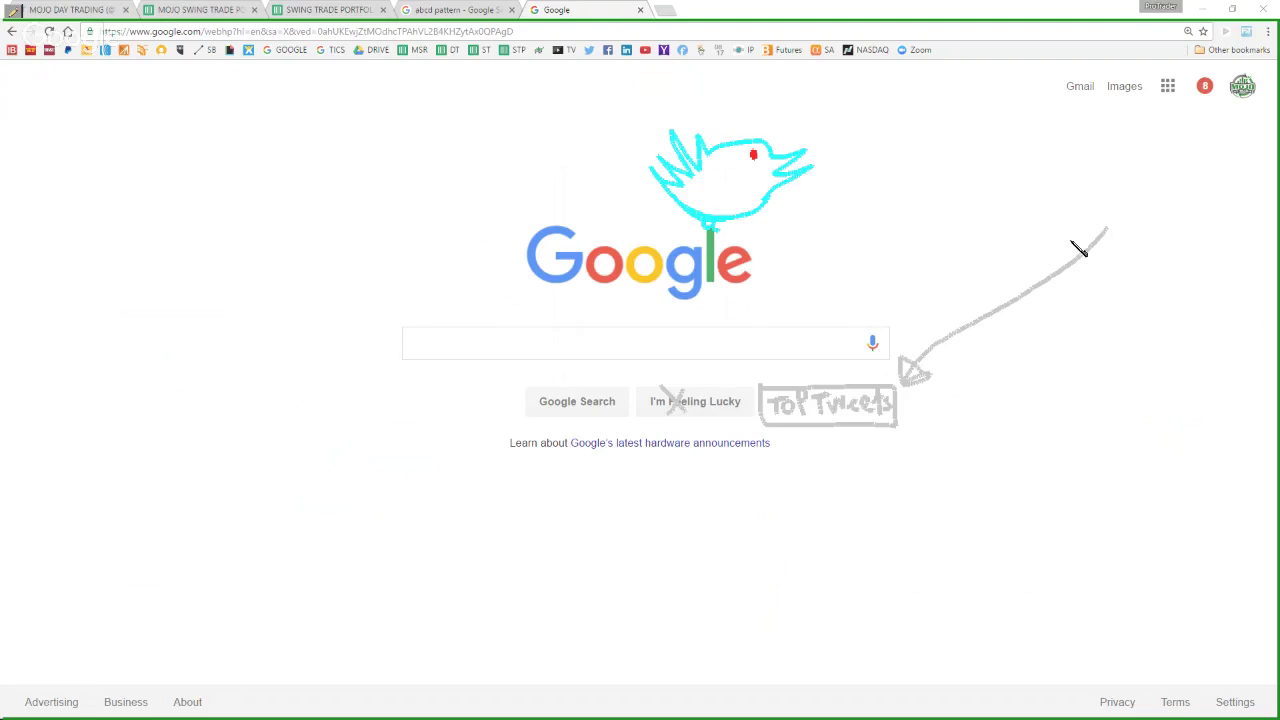
{"action": "mouse_move", "coordinate": [1108, 229]}
{"action": "left_mouse_down"}
{"action": "mouse_move", "coordinate": [846, 209]}
{"action": "mouse_move", "coordinate": [860, 240]}
{"action": "mouse_move", "coordinate": [891, 209]}
{"action": "mouse_move", "coordinate": [848, 228]}
{"action": "left_mouse_up"}
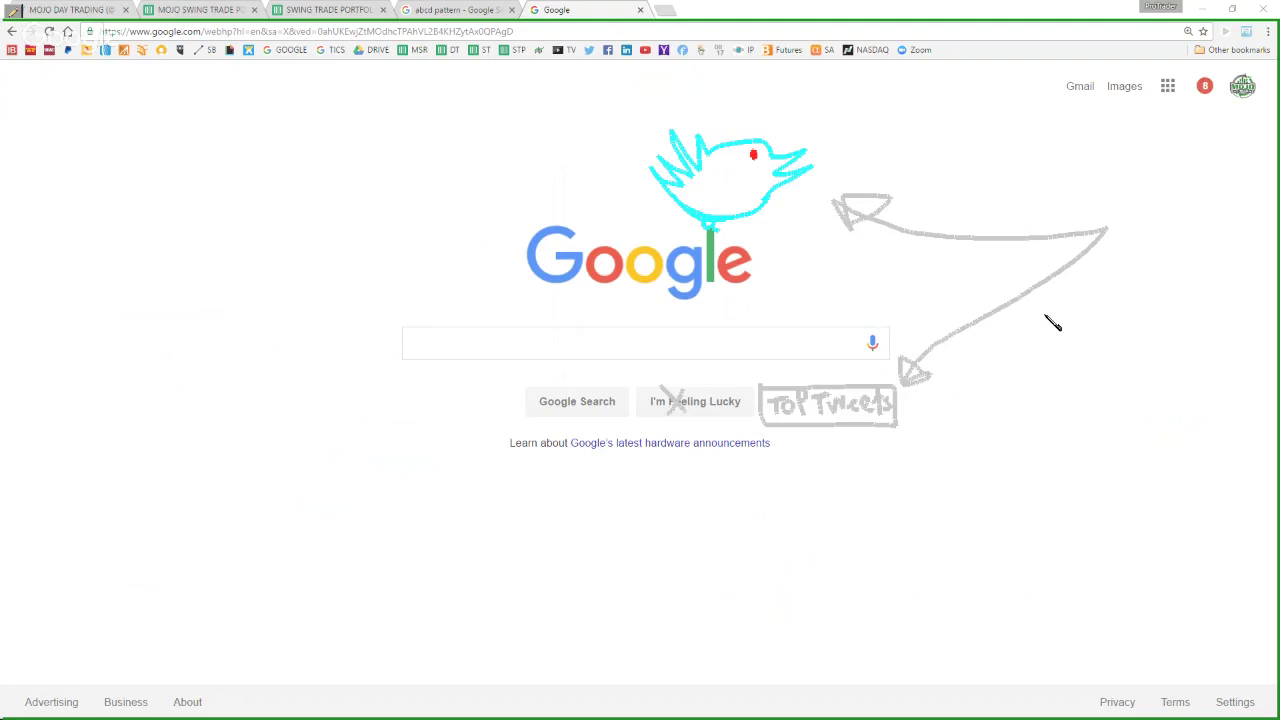
{"action": "mouse_move", "coordinate": [1044, 308]}
{"action": "left_mouse_down"}
{"action": "mouse_move", "coordinate": [1066, 322]}
{"action": "mouse_move", "coordinate": [1036, 334]}
{"action": "mouse_move", "coordinate": [1103, 317]}
{"action": "mouse_move", "coordinate": [1120, 294]}
{"action": "mouse_move", "coordinate": [1124, 340]}
{"action": "left_mouse_up"}
{"action": "mouse_move", "coordinate": [1046, 358]}
{"action": "left_mouse_down"}
{"action": "mouse_move", "coordinate": [1151, 345]}
{"action": "mouse_move", "coordinate": [1155, 358]}
{"action": "left_mouse_up"}
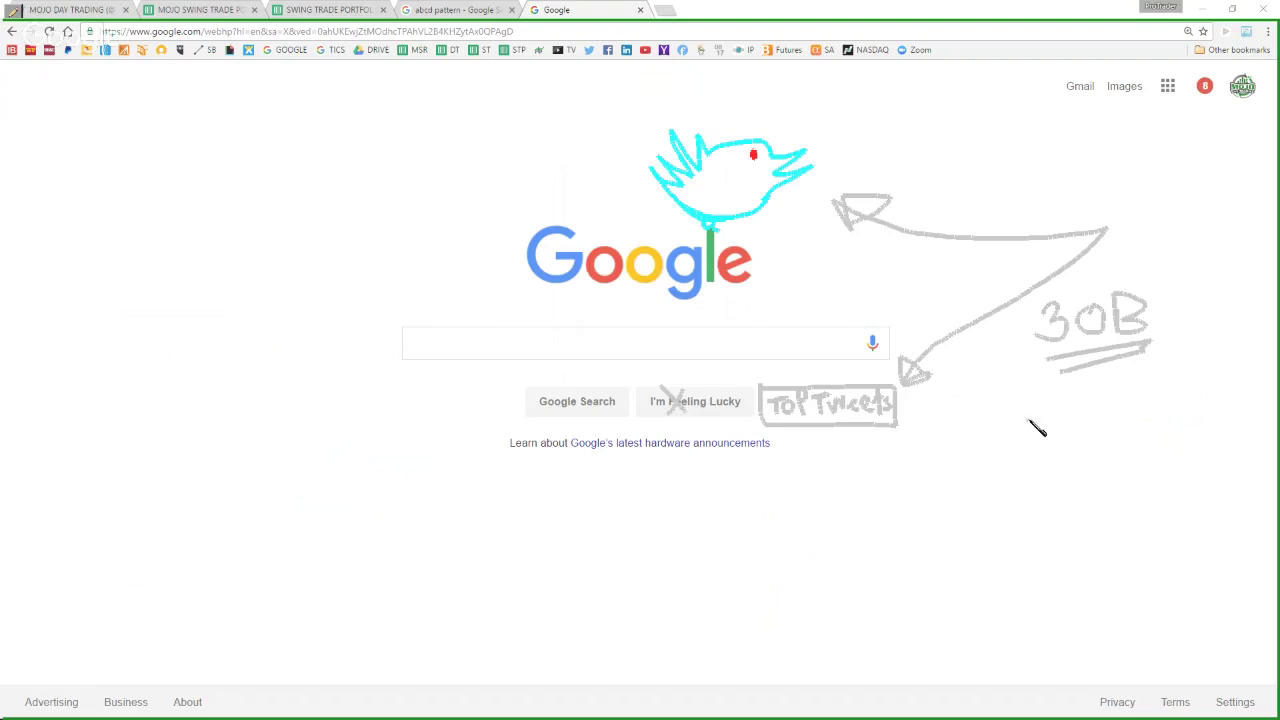
- Write "28$" below the 30B note, with an underlined "<30$" and an outward arrow under it
{"action": "mouse_move", "coordinate": [1031, 422]}
{"action": "left_mouse_down"}
{"action": "mouse_move", "coordinate": [1056, 444]}
{"action": "mouse_move", "coordinate": [1095, 427]}
{"action": "mouse_move", "coordinate": [1130, 455]}
{"action": "left_mouse_up"}
{"action": "mouse_move", "coordinate": [1058, 477]}
{"action": "left_mouse_down"}
{"action": "mouse_move", "coordinate": [1077, 512]}
{"action": "mouse_move", "coordinate": [1143, 490]}
{"action": "mouse_move", "coordinate": [1141, 479]}
{"action": "mouse_move", "coordinate": [1140, 494]}
{"action": "left_mouse_up"}
{"action": "left_click_drag", "start_coordinate": [1060, 534], "coordinate": [1100, 520]}
{"action": "mouse_move", "coordinate": [1050, 472]}
{"action": "left_mouse_down"}
{"action": "mouse_move", "coordinate": [1016, 506]}
{"action": "mouse_move", "coordinate": [1040, 514]}
{"action": "mouse_move", "coordinate": [971, 517]}
{"action": "left_mouse_up"}
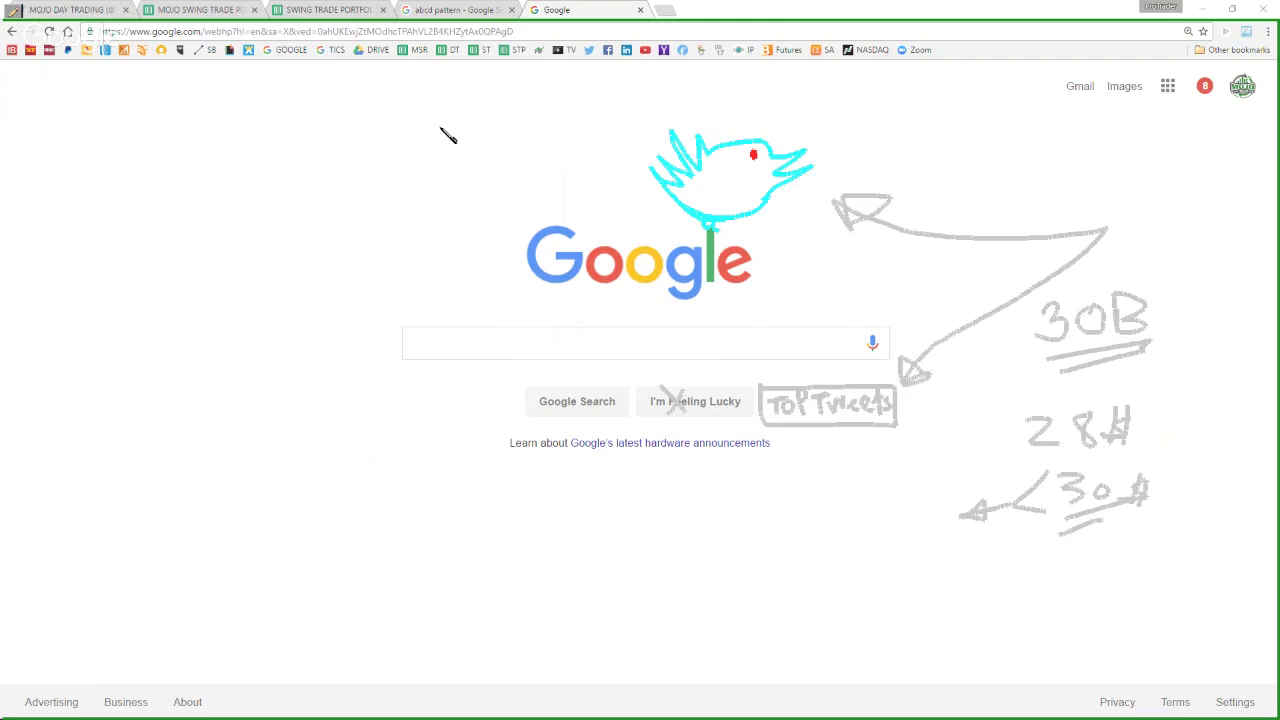
- Clear all pen sketches from the Google page and move the browser window off the shared monitor
{"action": "left_click", "coordinate": [14, 10]}
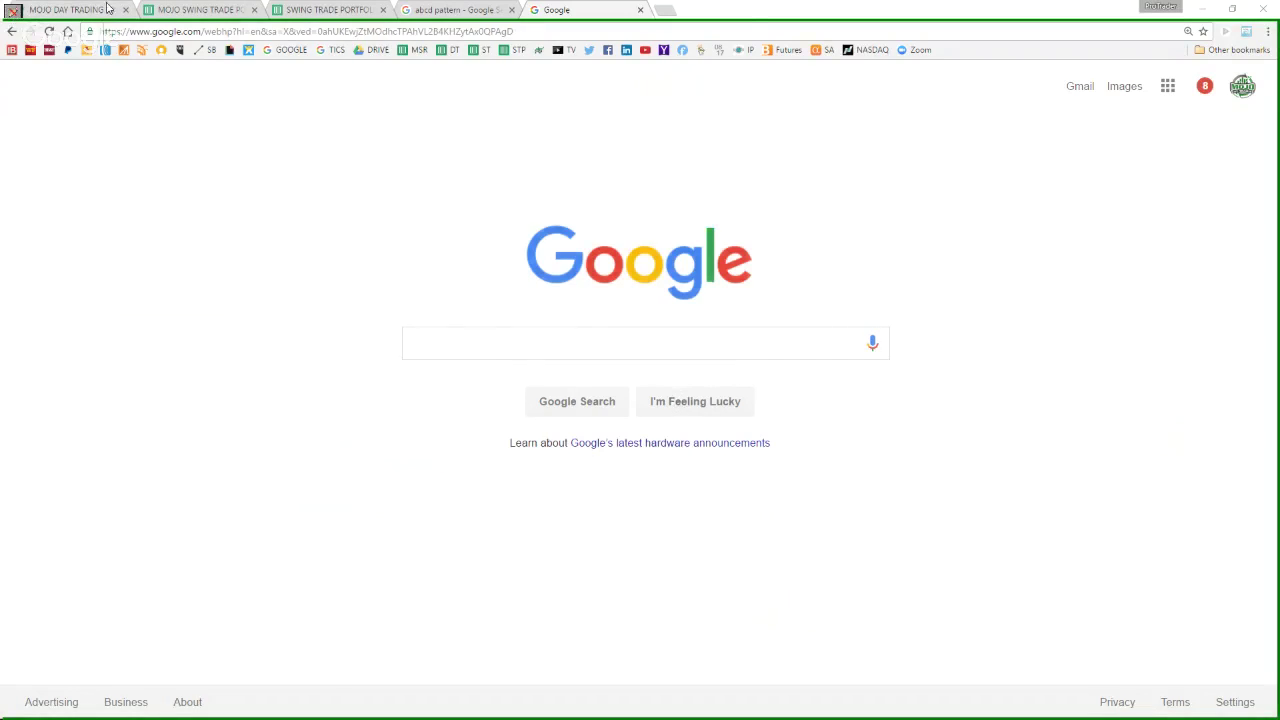
{"action": "double_click", "coordinate": [750, 12]}
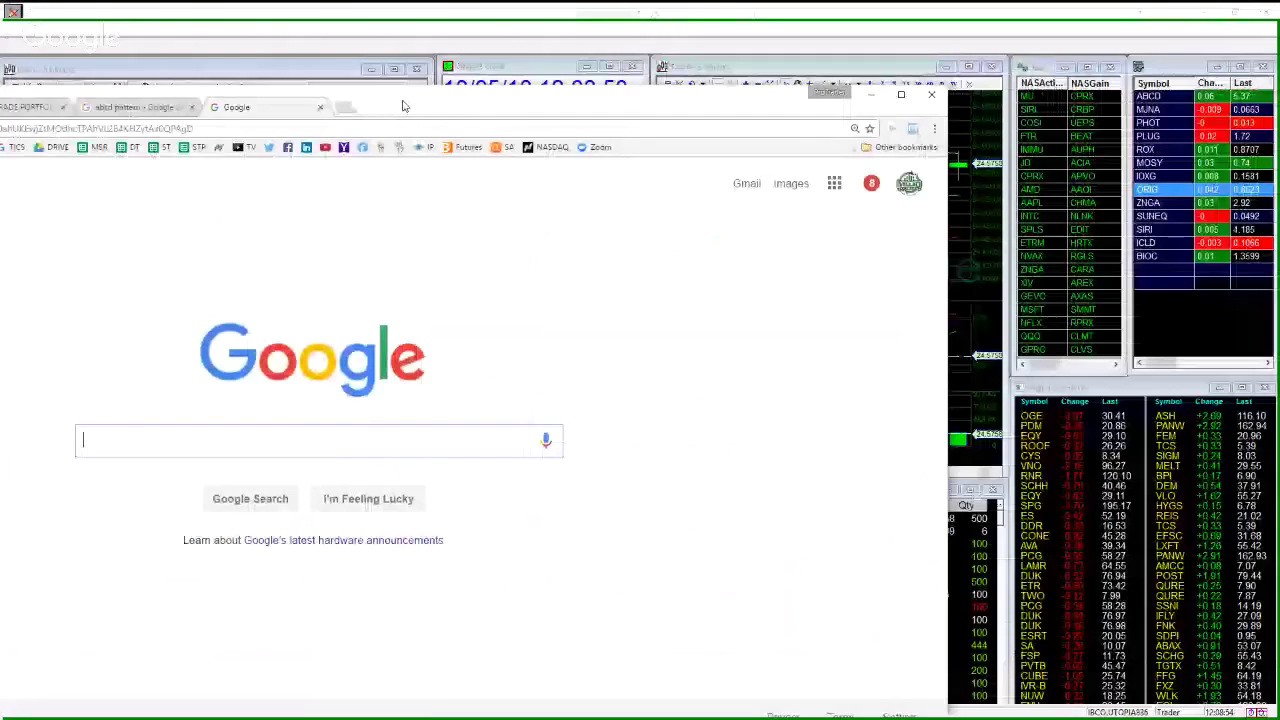
{"action": "left_click_drag", "start_coordinate": [403, 105], "coordinate": [0, 106]}
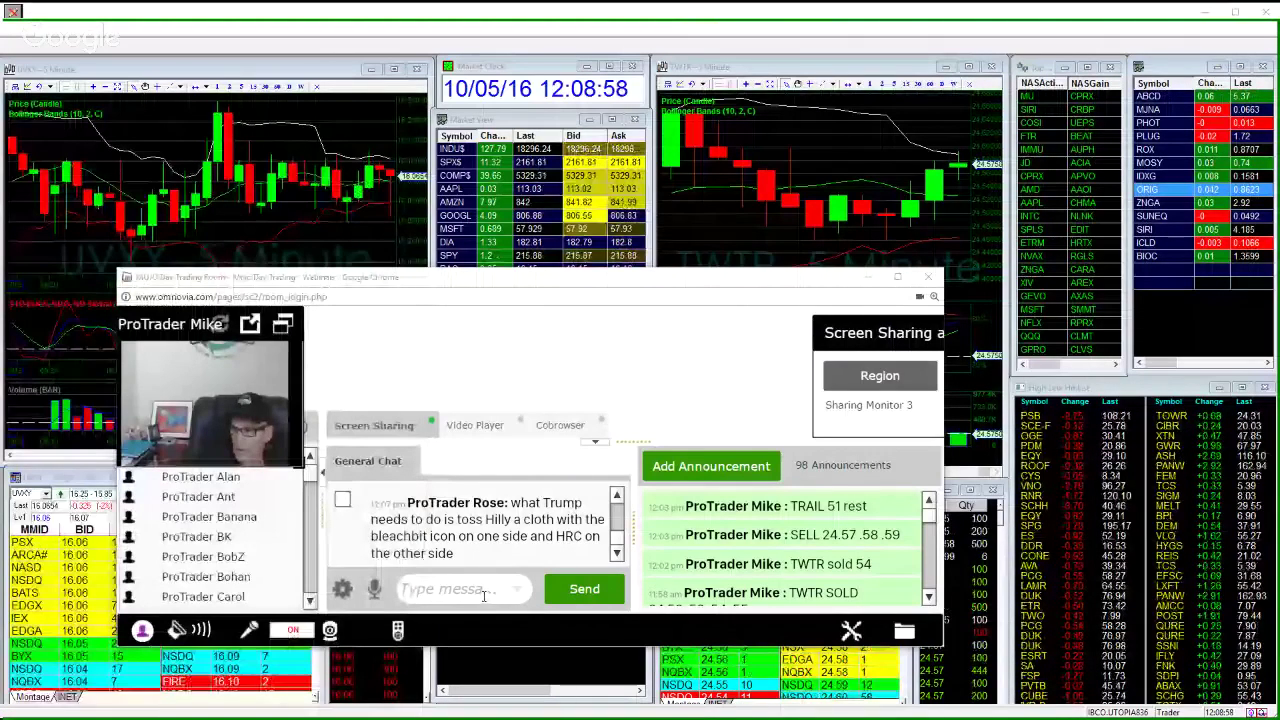
- Read back through the trading room's general chat and move the room window off the charts
{"action": "left_click", "coordinate": [484, 594]}
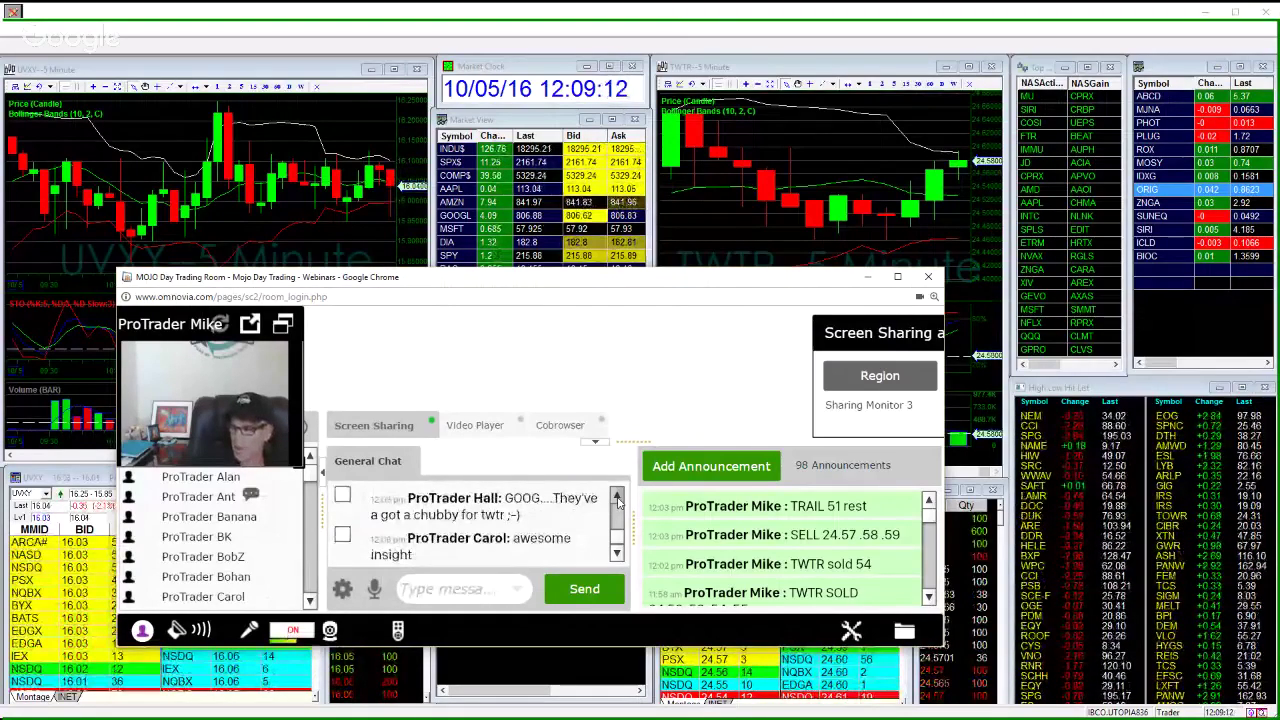
{"action": "left_click", "coordinate": [617, 497]}
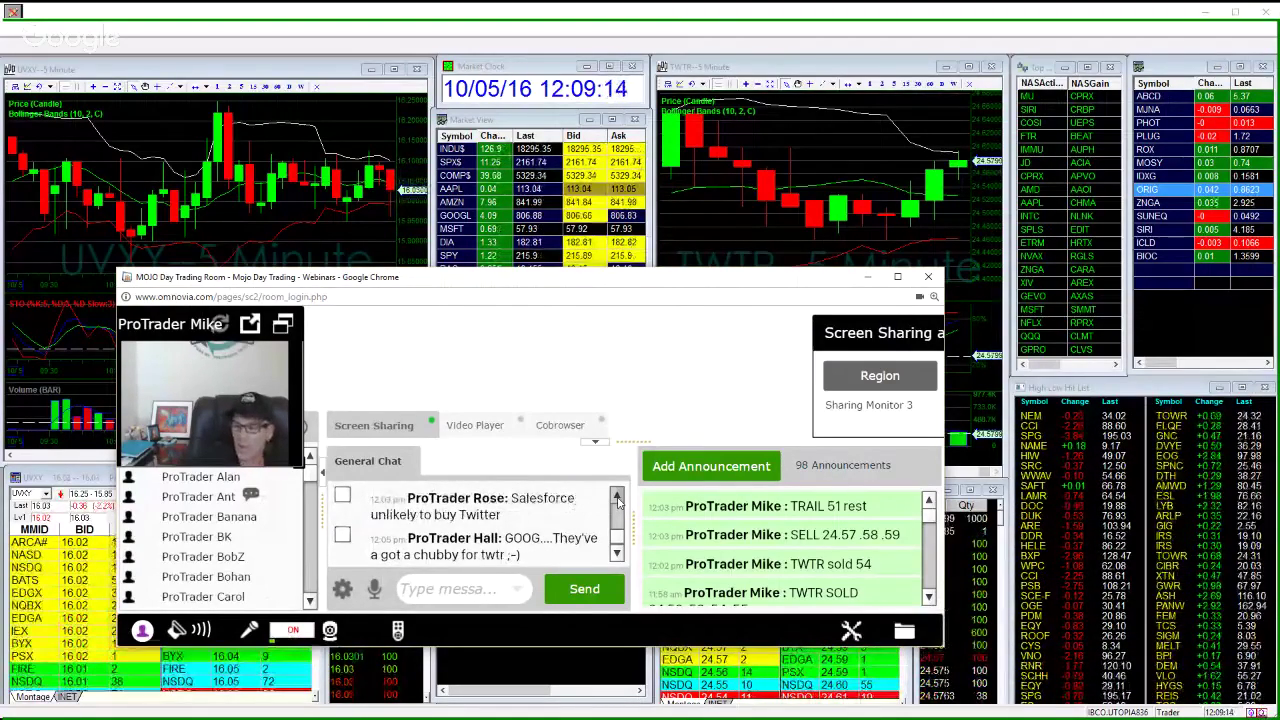
{"action": "left_click", "coordinate": [617, 497]}
{"action": "left_click", "coordinate": [617, 552]}
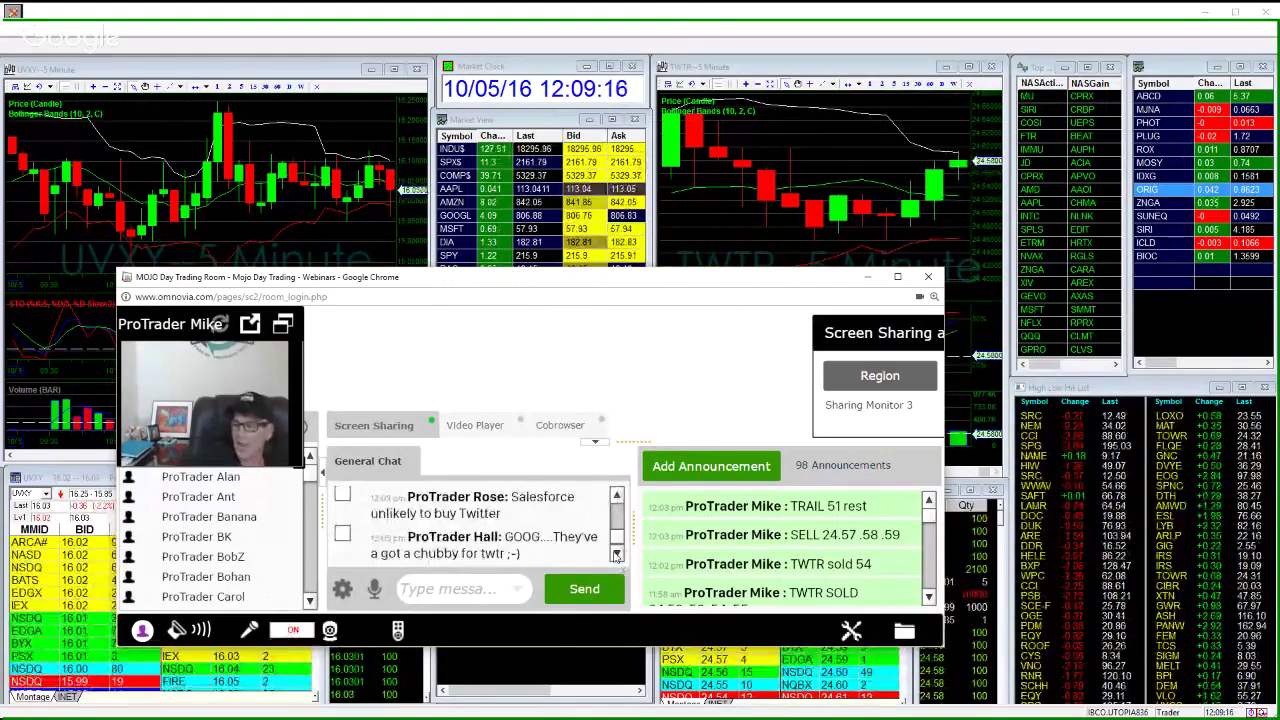
{"action": "left_click_drag", "start_coordinate": [525, 285], "coordinate": [0, 200]}
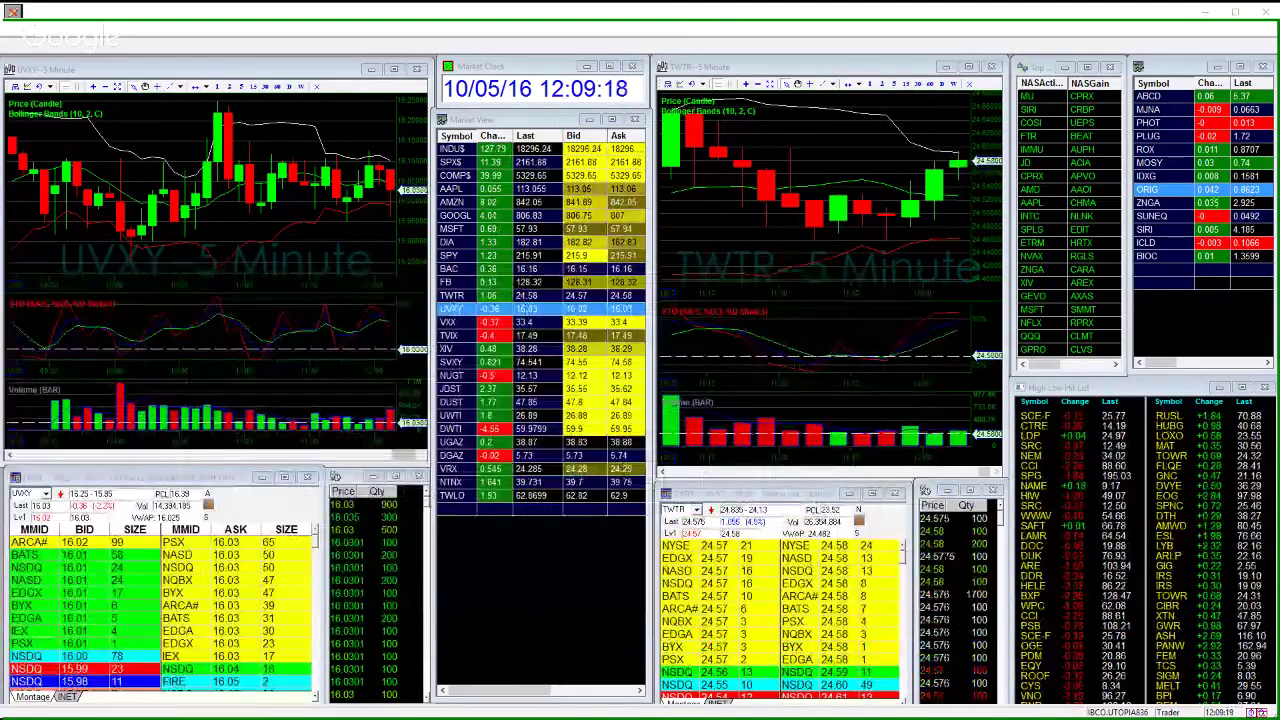
- Load NUGT from the market watch list into the linked 5-minute chart and quote montage
{"action": "left_click", "coordinate": [468, 322]}
{"action": "left_click", "coordinate": [454, 310]}
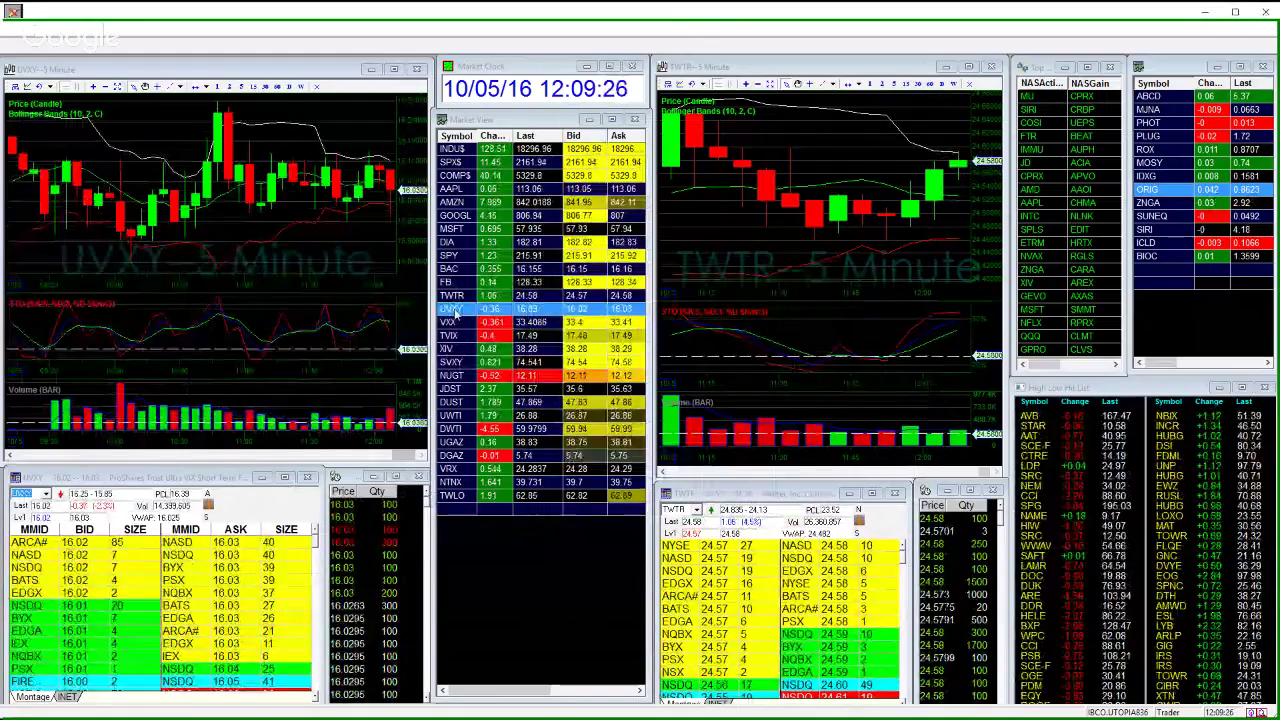
{"action": "left_click", "coordinate": [452, 375]}
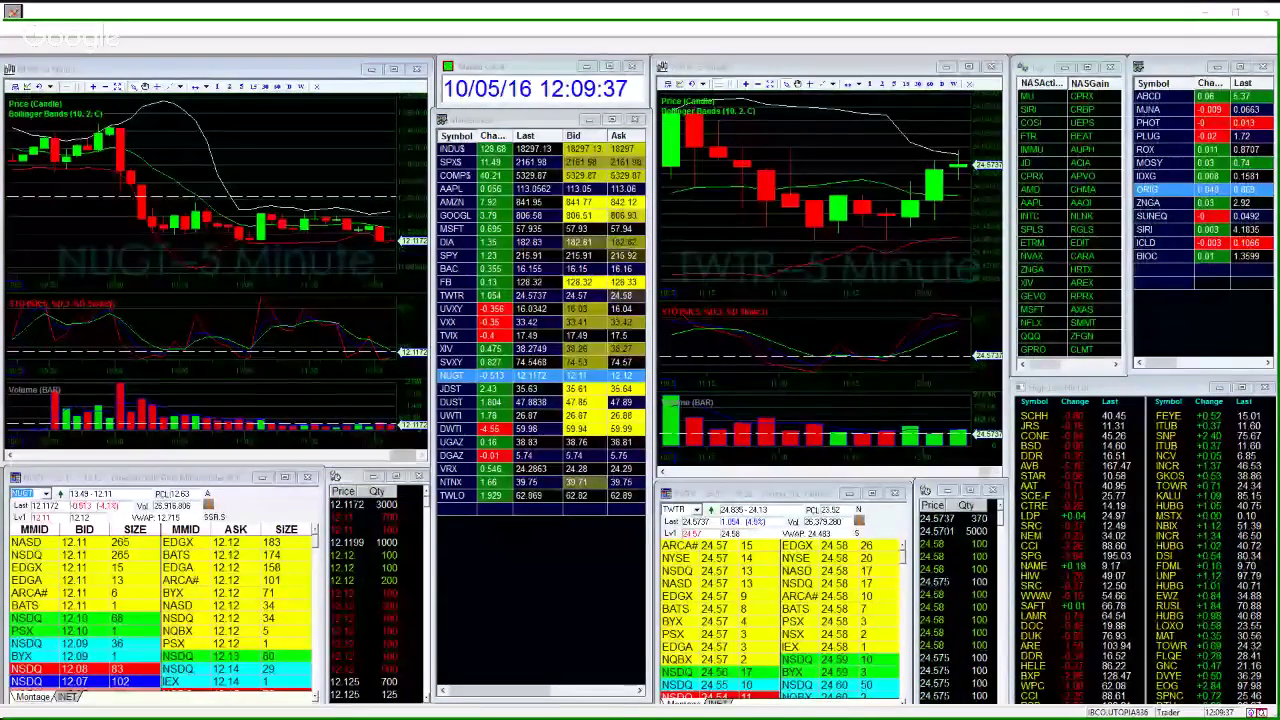
{"action": "left_click", "coordinate": [546, 562]}
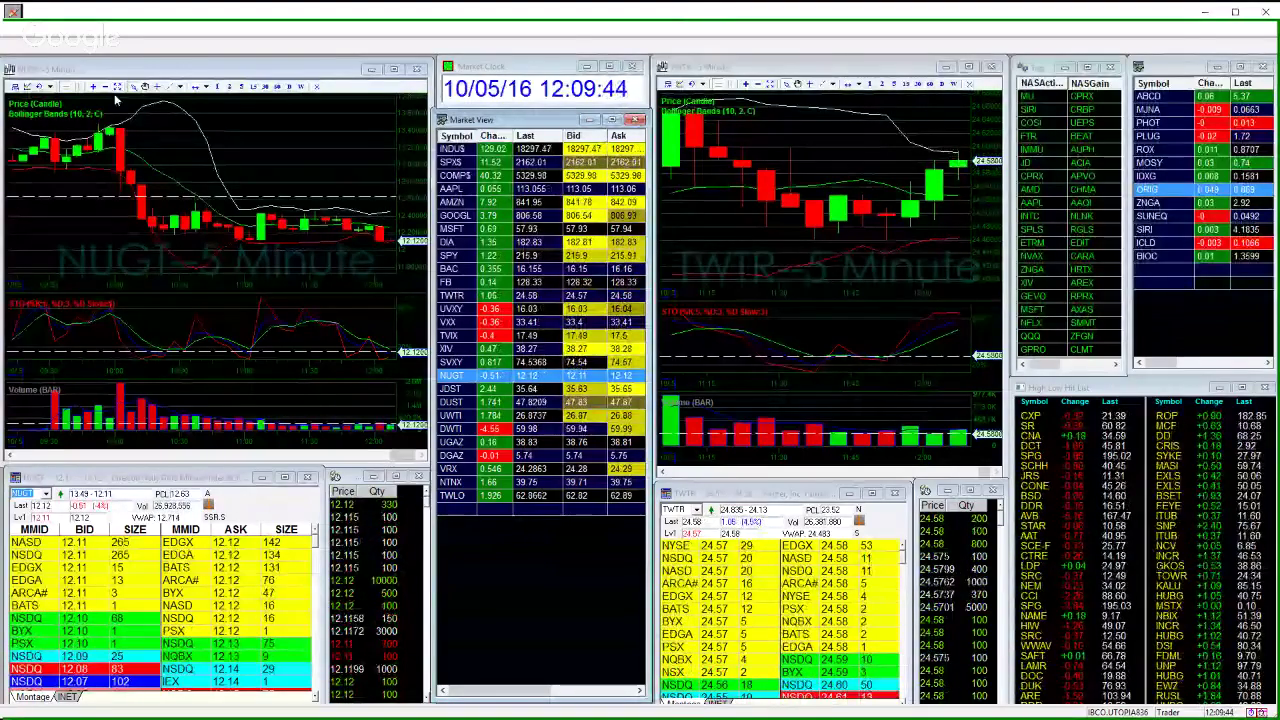
- Outline the flat candle range on the NUGT chart with the pen and mark two entries above it, each labelled "500"
{"action": "left_click", "coordinate": [13, 11]}
{"action": "mouse_move", "coordinate": [256, 236]}
{"action": "left_mouse_down"}
{"action": "mouse_move", "coordinate": [286, 226]}
{"action": "mouse_move", "coordinate": [286, 238]}
{"action": "mouse_move", "coordinate": [320, 213]}
{"action": "mouse_move", "coordinate": [372, 240]}
{"action": "mouse_move", "coordinate": [428, 226]}
{"action": "mouse_move", "coordinate": [360, 242]}
{"action": "mouse_move", "coordinate": [210, 218]}
{"action": "mouse_move", "coordinate": [205, 232]}
{"action": "mouse_move", "coordinate": [150, 210]}
{"action": "mouse_move", "coordinate": [205, 234]}
{"action": "mouse_move", "coordinate": [174, 172]}
{"action": "left_mouse_up"}
{"action": "mouse_move", "coordinate": [152, 129]}
{"action": "left_mouse_down"}
{"action": "mouse_move", "coordinate": [139, 156]}
{"action": "mouse_move", "coordinate": [170, 122]}
{"action": "left_mouse_up"}
{"action": "left_click_drag", "start_coordinate": [166, 134], "coordinate": [181, 128]}
{"action": "mouse_move", "coordinate": [238, 205]}
{"action": "left_mouse_down"}
{"action": "mouse_move", "coordinate": [237, 157]}
{"action": "mouse_move", "coordinate": [209, 150]}
{"action": "mouse_move", "coordinate": [232, 124]}
{"action": "left_mouse_up"}
{"action": "left_click_drag", "start_coordinate": [232, 128], "coordinate": [242, 124]}
- Draw further entry marker lines along the outlined NUGT range, with handwritten amounts and curved strokes above them
{"action": "left_click_drag", "start_coordinate": [298, 206], "coordinate": [298, 178]}
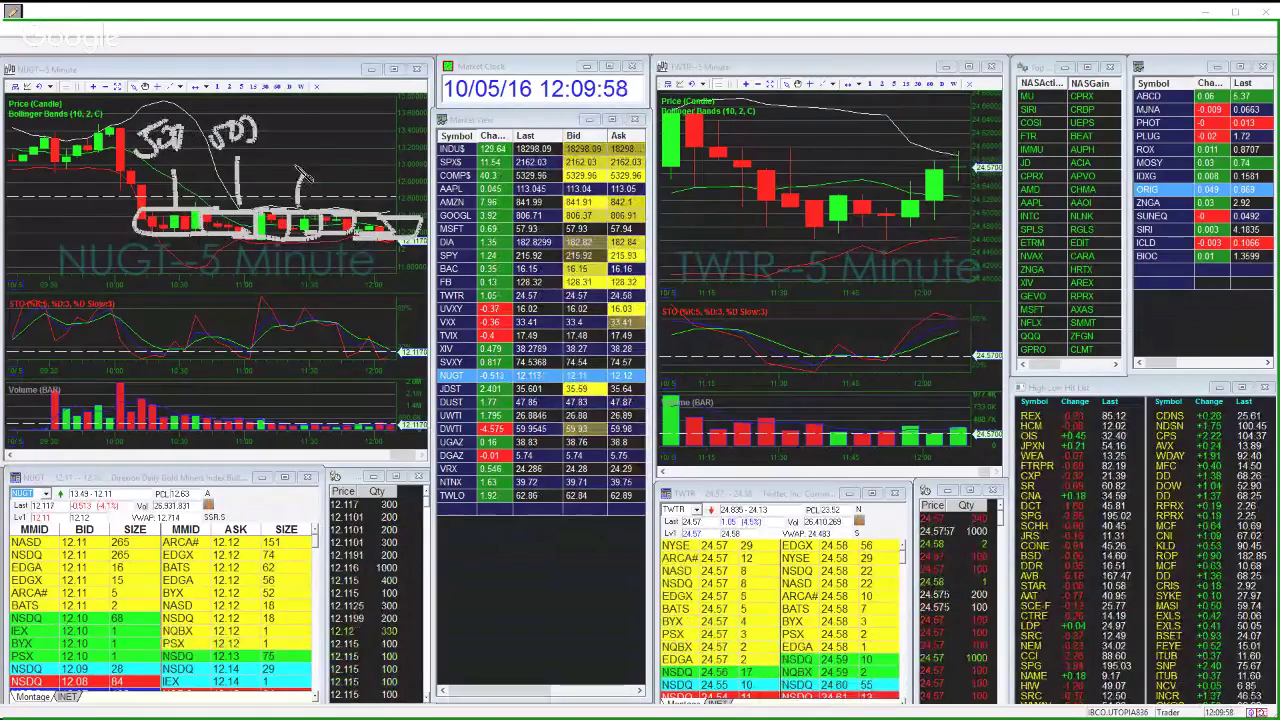
{"action": "left_click_drag", "start_coordinate": [282, 127], "coordinate": [304, 147]}
{"action": "left_click_drag", "start_coordinate": [318, 128], "coordinate": [330, 143]}
{"action": "left_click_drag", "start_coordinate": [318, 208], "coordinate": [343, 152]}
{"action": "left_click_drag", "start_coordinate": [356, 134], "coordinate": [370, 152]}
{"action": "left_click_drag", "start_coordinate": [334, 198], "coordinate": [393, 158]}
{"action": "left_click_drag", "start_coordinate": [402, 150], "coordinate": [404, 160]}
{"action": "left_click_drag", "start_coordinate": [392, 204], "coordinate": [424, 178]}
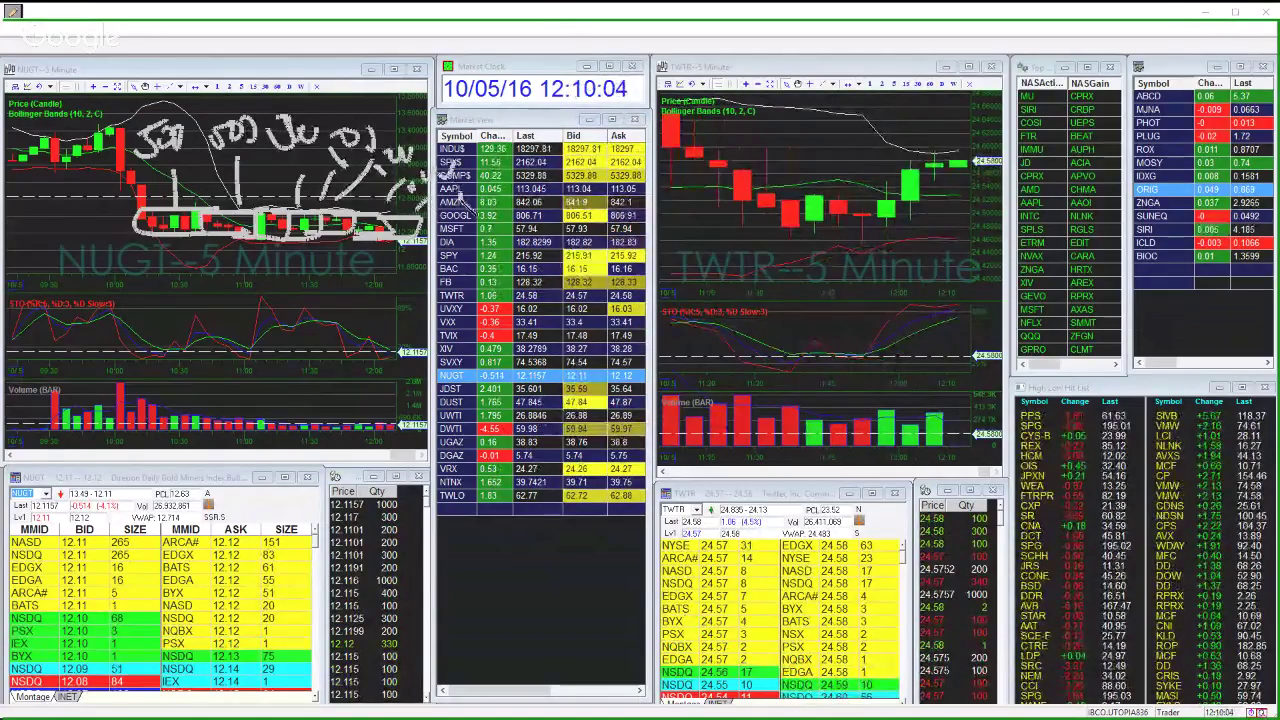
{"action": "left_click_drag", "start_coordinate": [168, 120], "coordinate": [198, 104]}
{"action": "left_click_drag", "start_coordinate": [250, 137], "coordinate": [268, 108]}
{"action": "left_click_drag", "start_coordinate": [328, 147], "coordinate": [398, 101]}
{"action": "left_click_drag", "start_coordinate": [406, 158], "coordinate": [430, 107]}
{"action": "left_click_drag", "start_coordinate": [442, 174], "coordinate": [469, 142]}
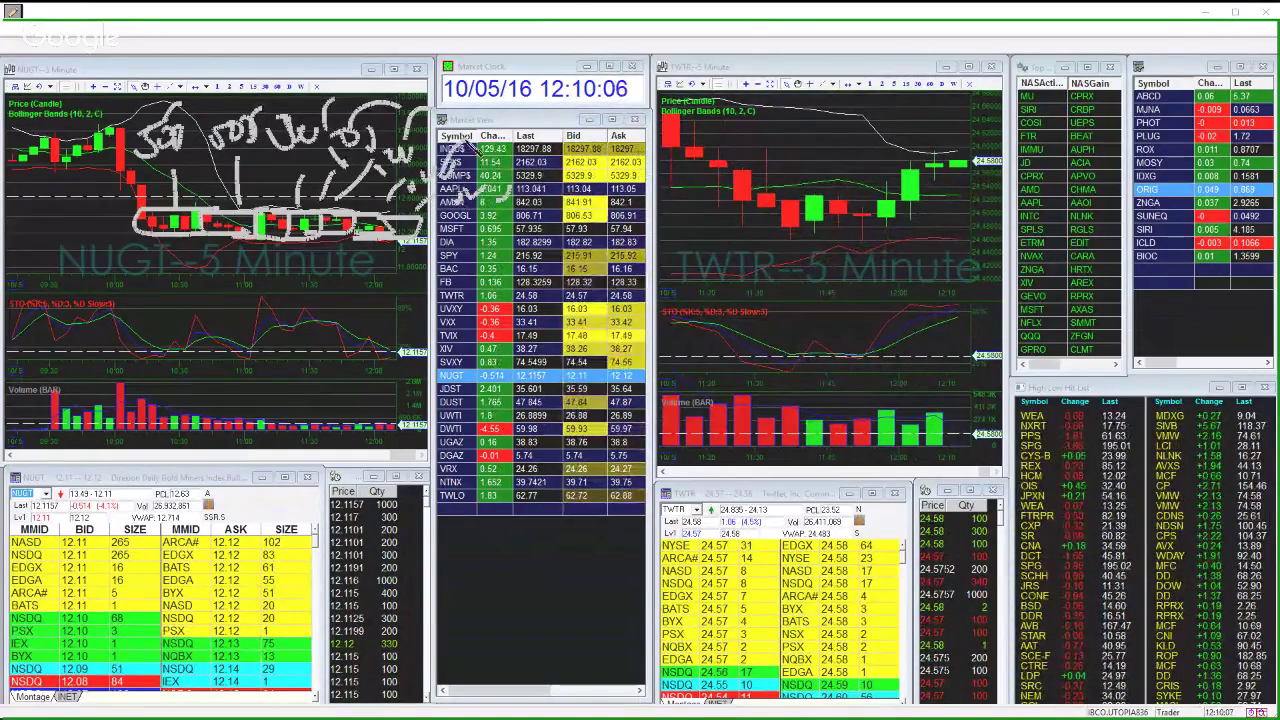
- Clear the pen drawings from the NUGT chart and load UVXY into the linked 5-minute chart
{"action": "left_click", "coordinate": [13, 11]}
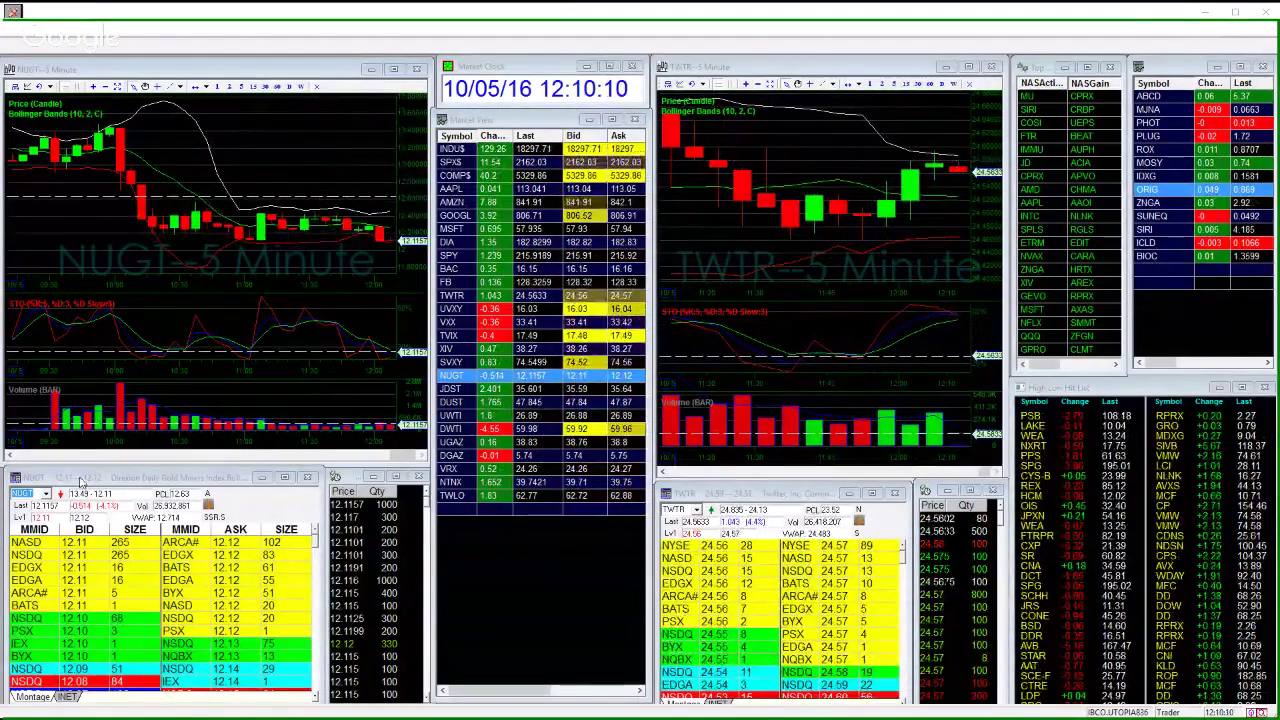
{"action": "scroll", "coordinate": [99, 453], "scroll_direction": "down", "scroll_amount": 2}
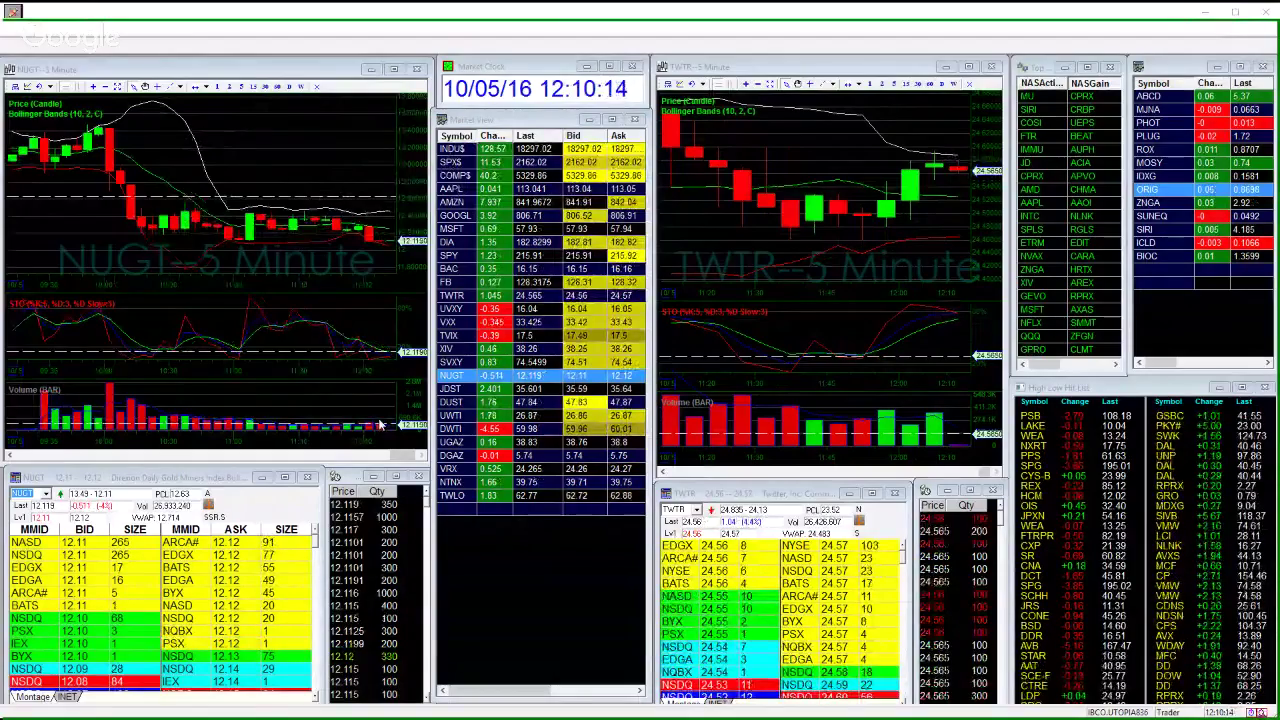
{"action": "left_click", "coordinate": [458, 308]}
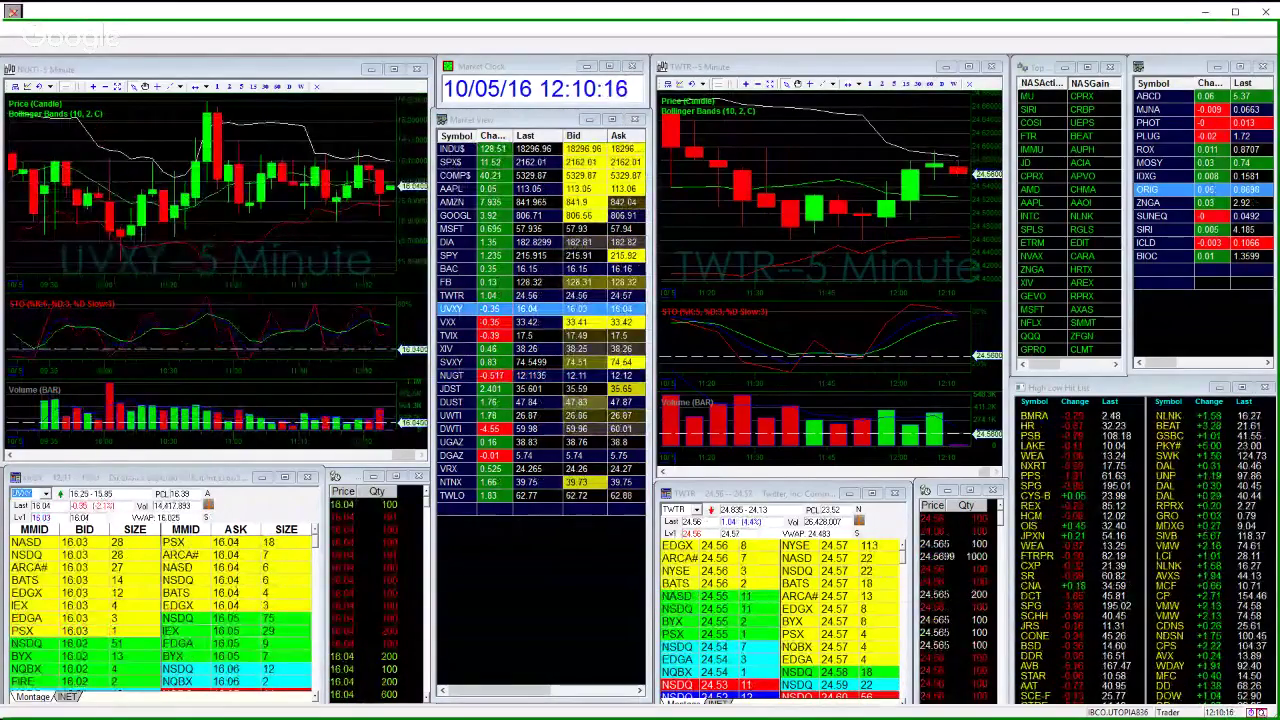